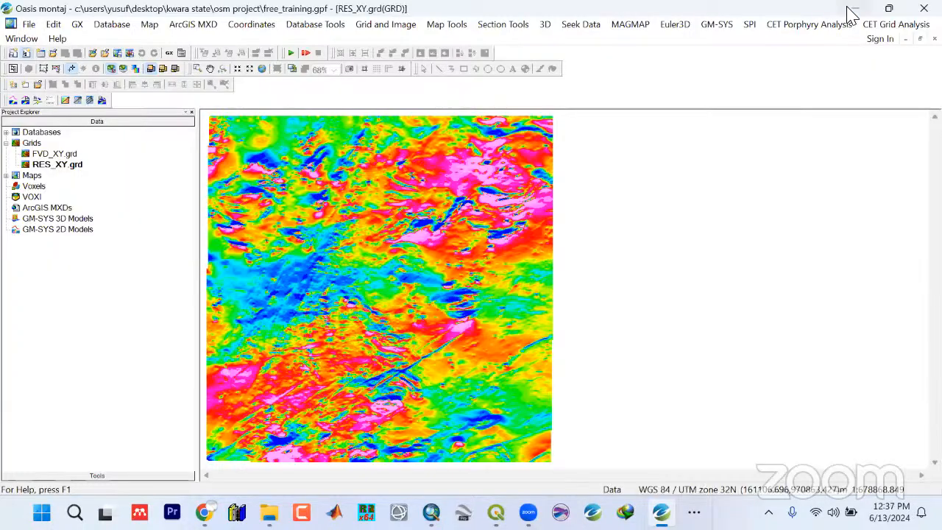
# Open the desktop's Rad folder of map images and switch to the gold mineralization paper in Adobe Acrobat
pyautogui.click(851, 10)
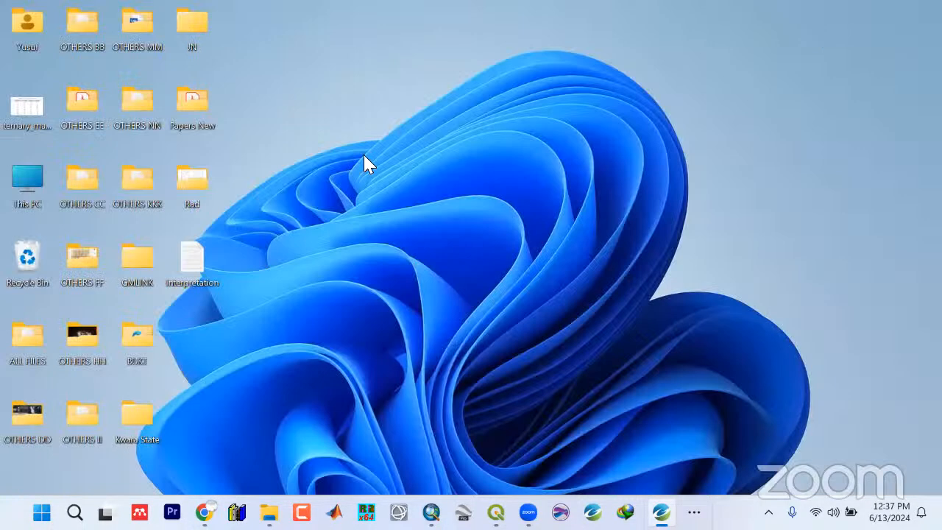
pyautogui.doubleClick(189, 192)
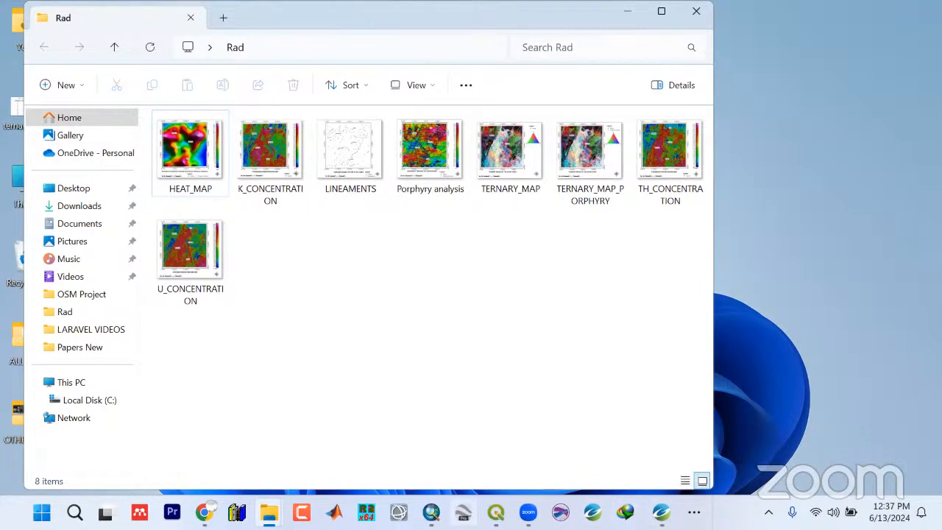
pyautogui.click(694, 512)
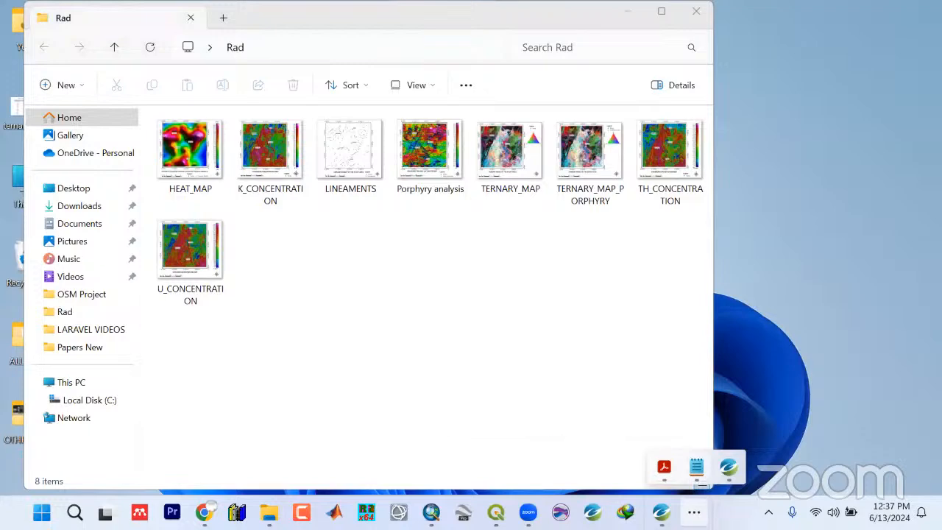
pyautogui.moveTo(664, 466)
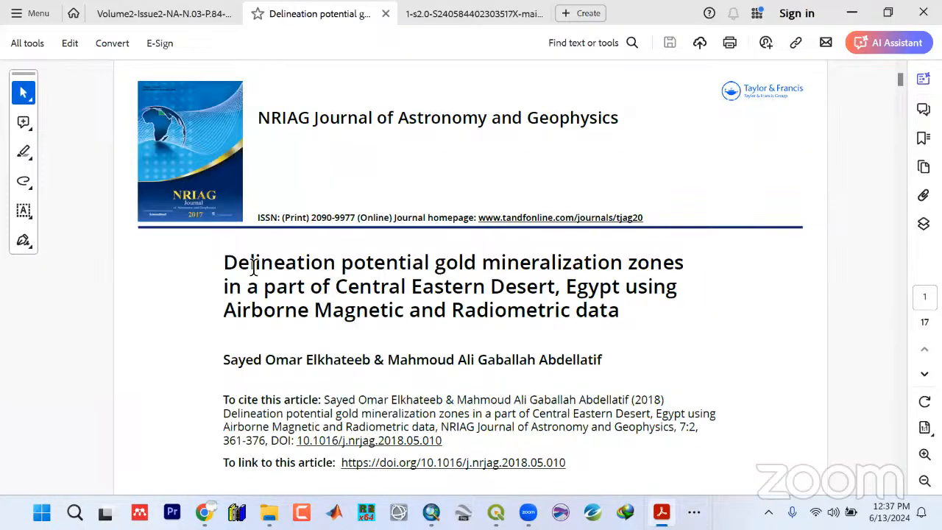
# Point out the paper's title by selecting its key words, including "Egypt", "Airborne" and "Radiometric data"
pyautogui.moveTo(224, 265); pyautogui.dragTo(403, 309)
pyautogui.click(634, 308)
pyautogui.moveTo(565, 287); pyautogui.dragTo(612, 299)
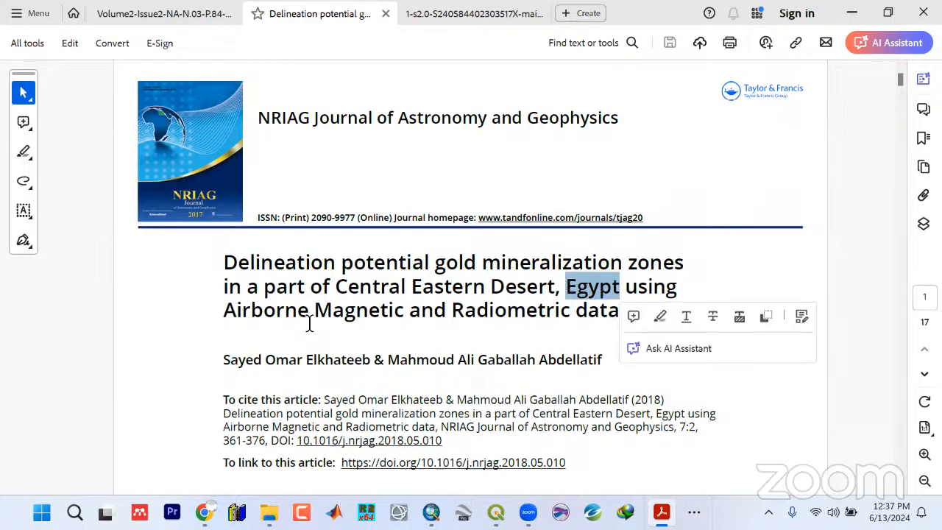
pyautogui.click(378, 319)
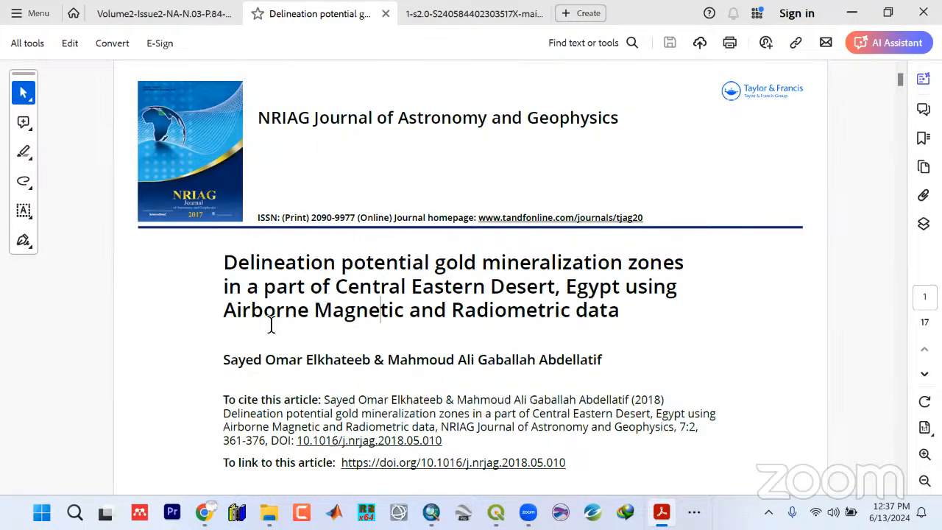
pyautogui.doubleClick(308, 311)
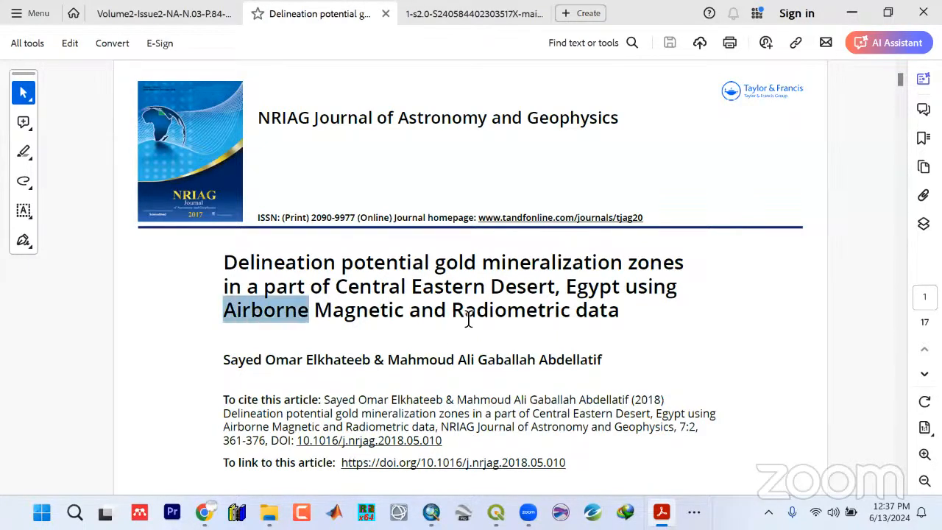
pyautogui.moveTo(452, 310); pyautogui.dragTo(616, 311)
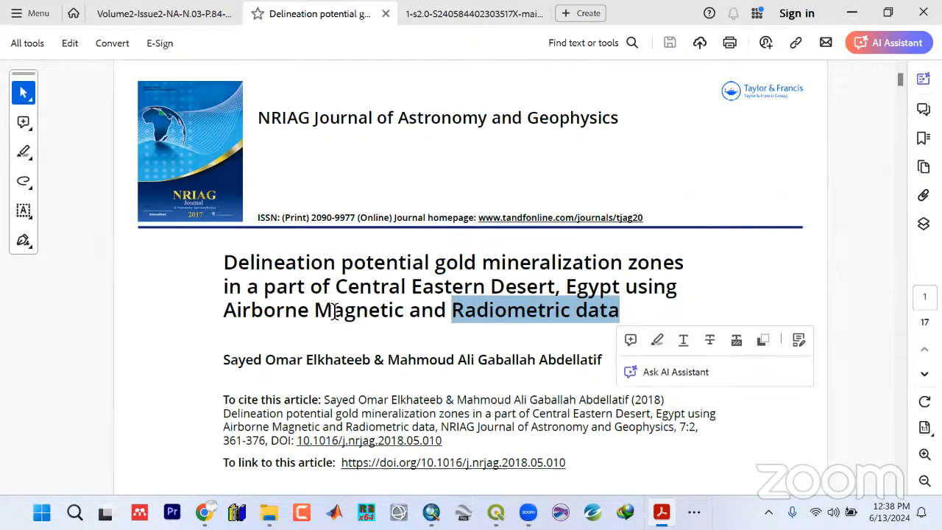
# Skim the paper from the introduction to the geological map of the study area and return to the title page
pyautogui.scroll(-15, 334, 311)
pyautogui.scroll(-5, 334, 311)
pyautogui.scroll(-2, 334, 311)
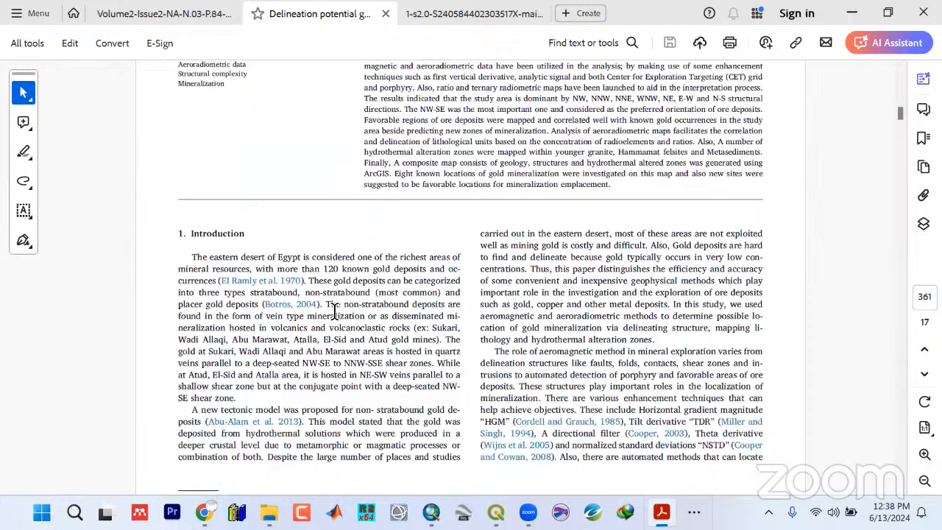
pyautogui.scroll(-15, 334, 311)
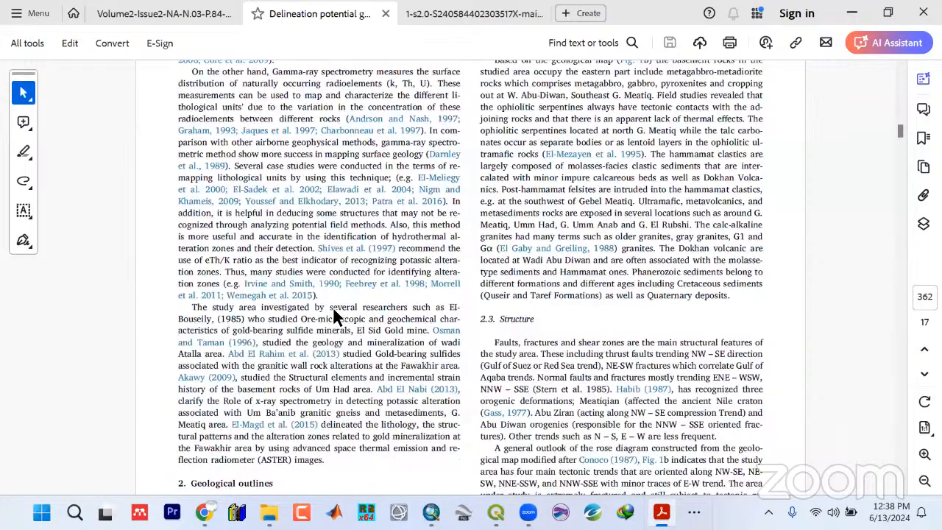
pyautogui.scroll(-14, 336, 312)
pyautogui.scroll(9, 334, 316)
pyautogui.scroll(6, 334, 316)
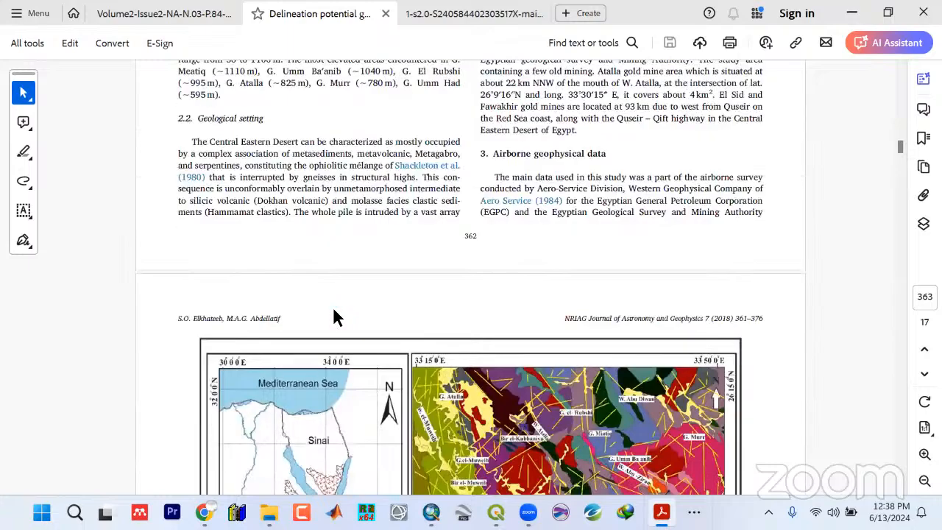
pyautogui.scroll(10, 334, 311)
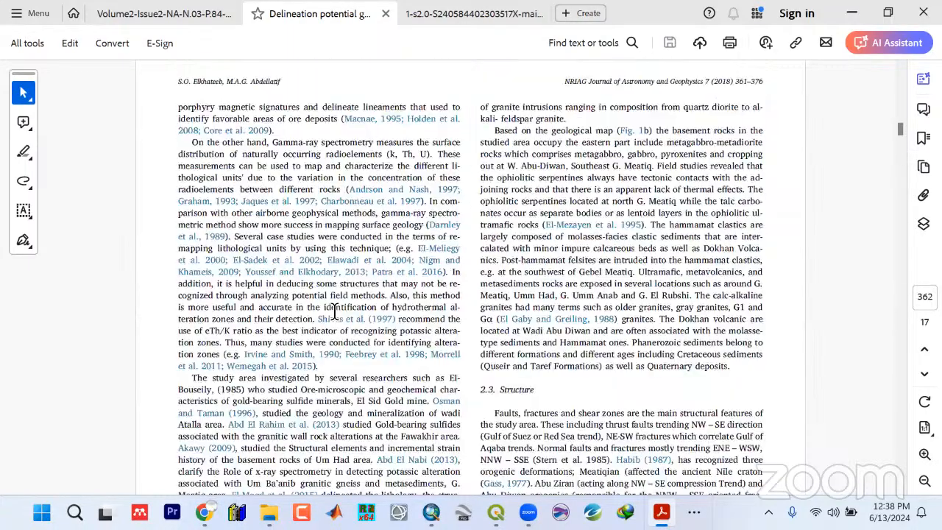
pyautogui.scroll(20, 333, 310)
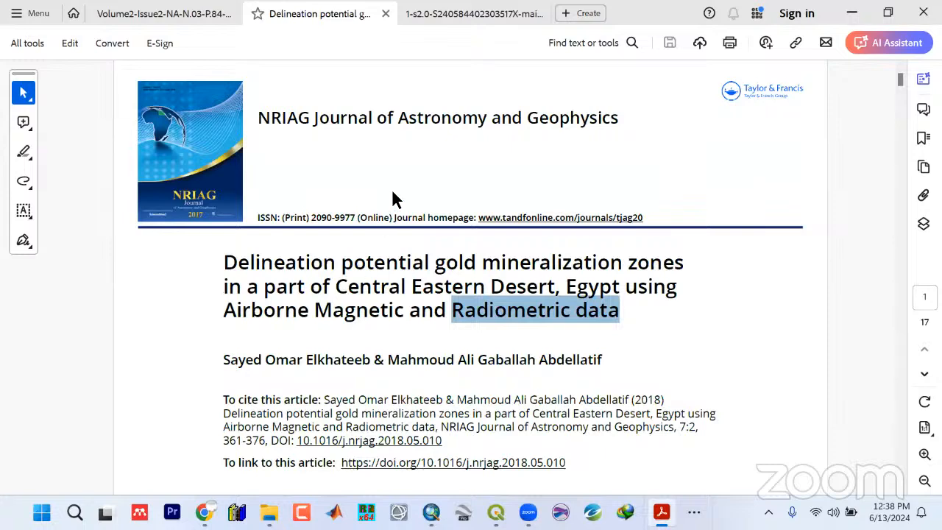
# Return to the Rad folder and open the LINEAMENTS image in a maximized viewer
pyautogui.click(853, 13)
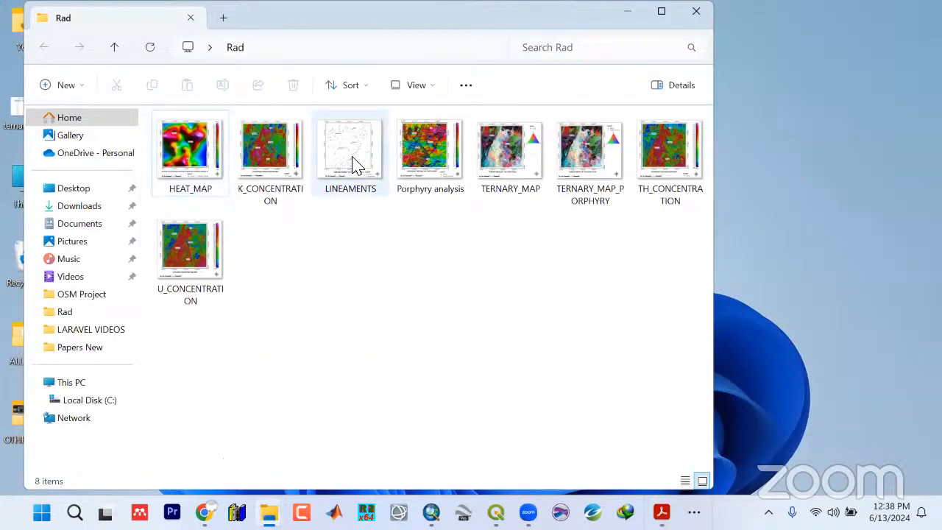
pyautogui.click(353, 163)
pyautogui.doubleClick(353, 164)
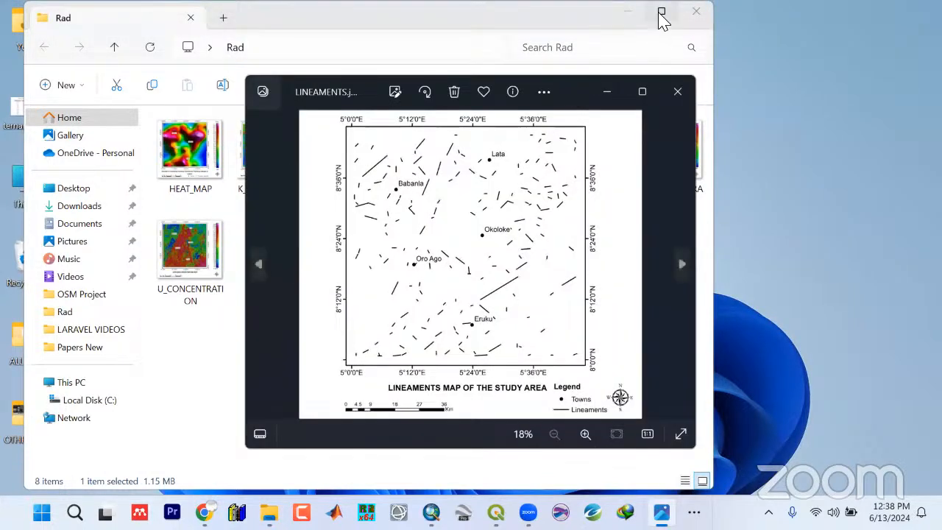
pyautogui.click(662, 17)
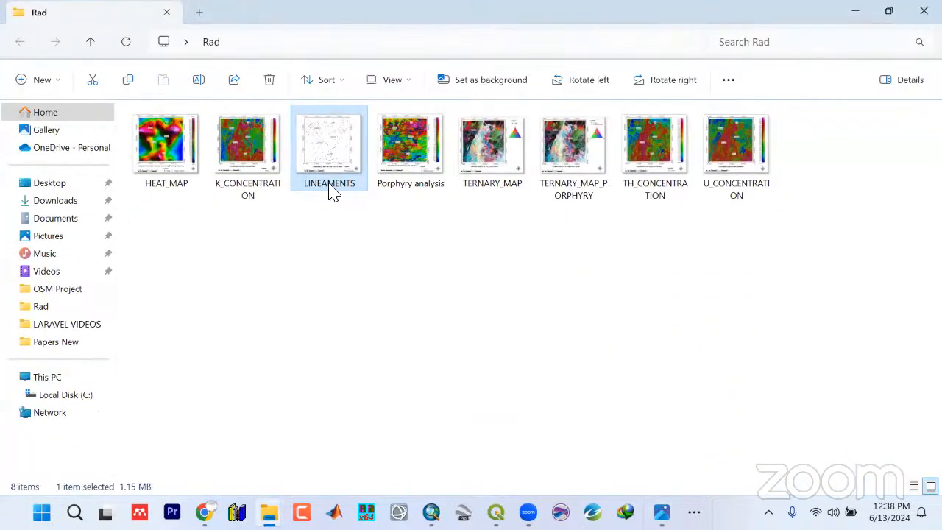
pyautogui.doubleClick(332, 173)
pyautogui.moveTo(661, 512)
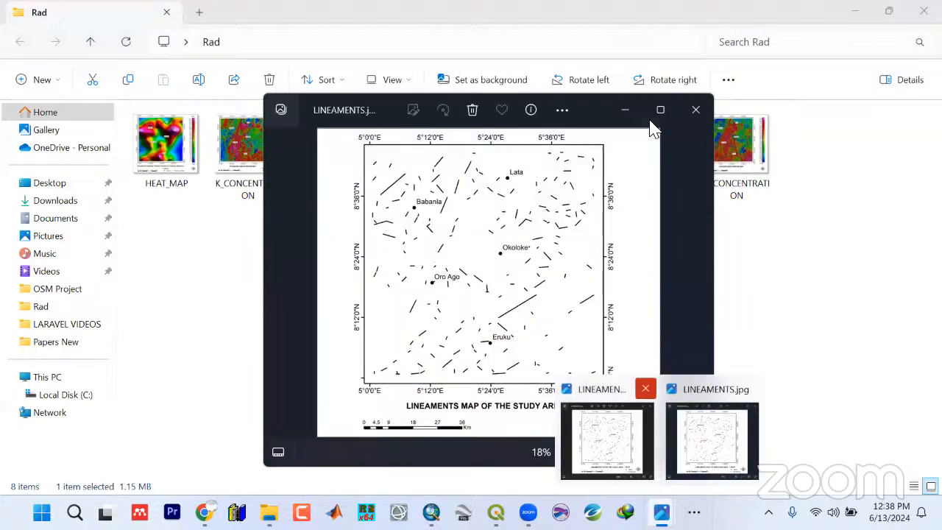
pyautogui.click(660, 110)
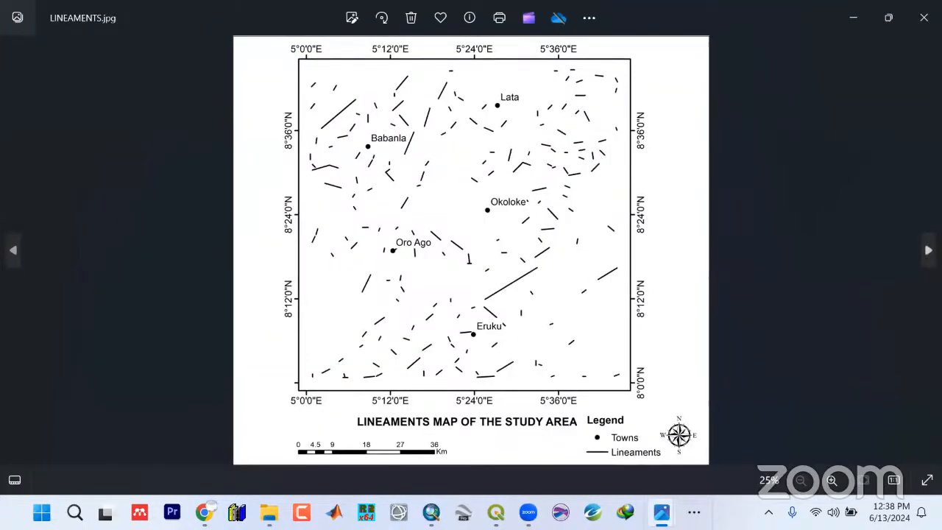
# Look through the porphyry analysis, ternary, ternary with porphyry centres, thorium and uranium concentration map images
pyautogui.press('Right')
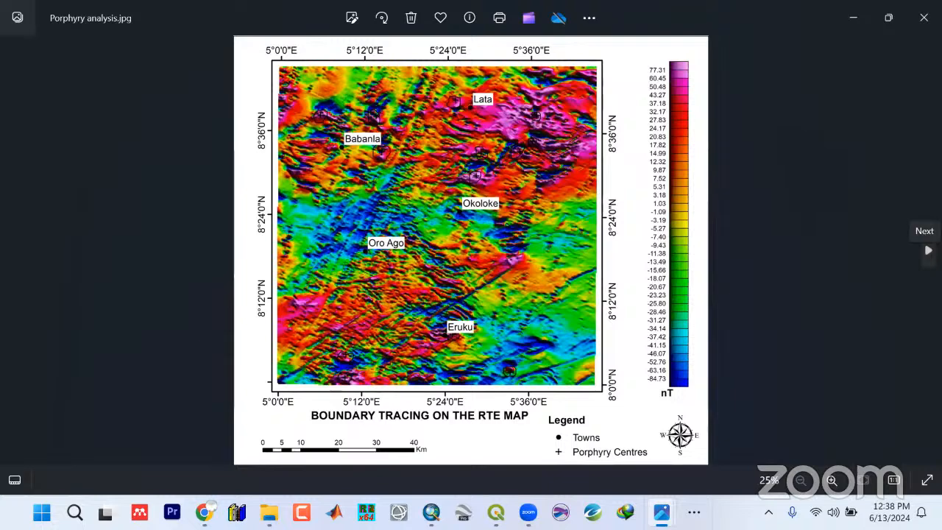
pyautogui.click(927, 249)
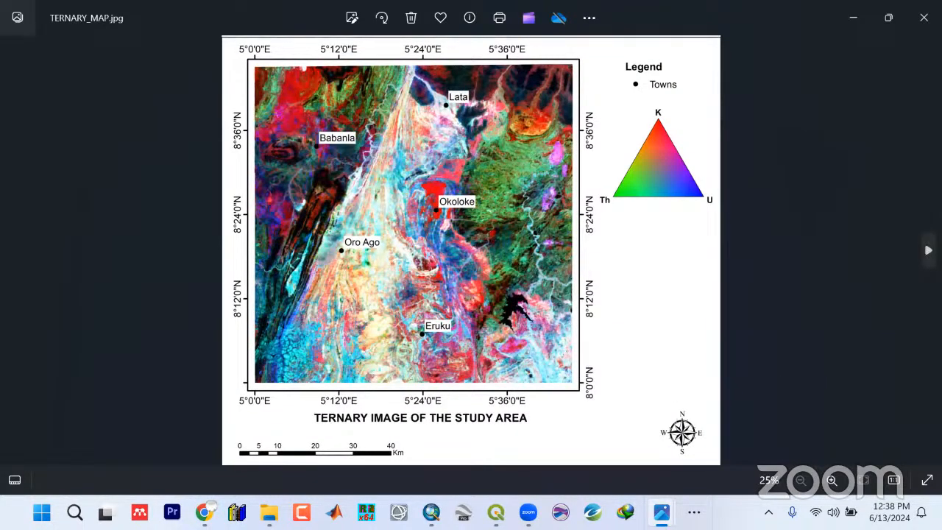
pyautogui.click(927, 249)
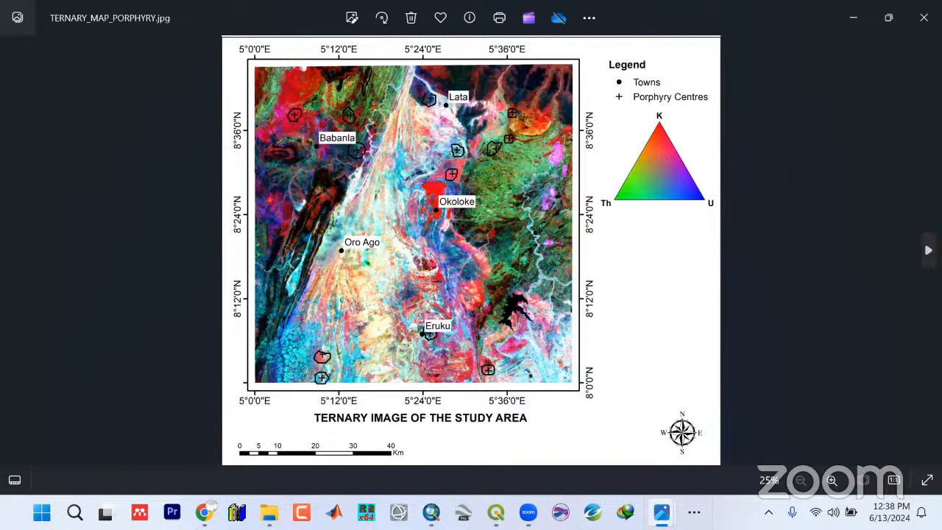
pyautogui.press('Right')
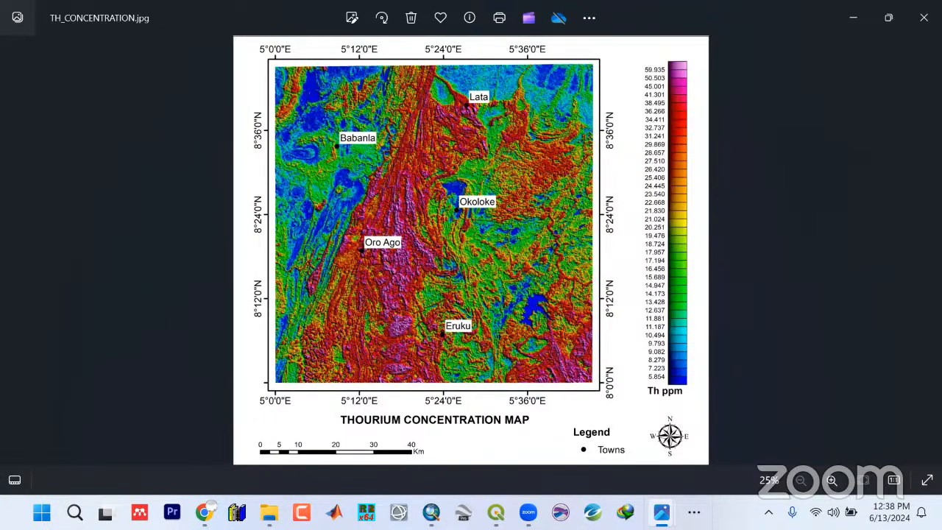
pyautogui.press('Right')
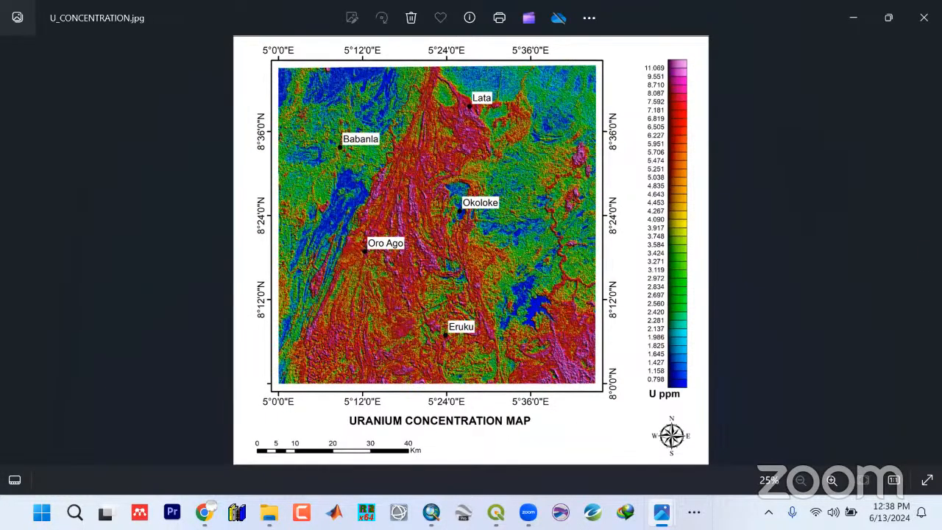
# Go back through the images past the lineaments map to examine the structural complexity heat map with porphyry intrusions
pyautogui.click(15, 266)
pyautogui.click(15, 260)
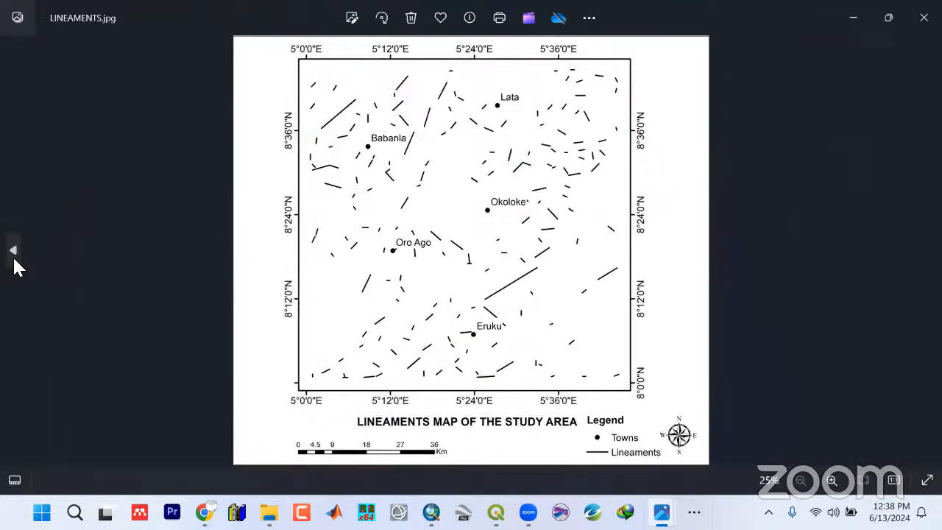
pyautogui.click(16, 264)
pyautogui.click(16, 265)
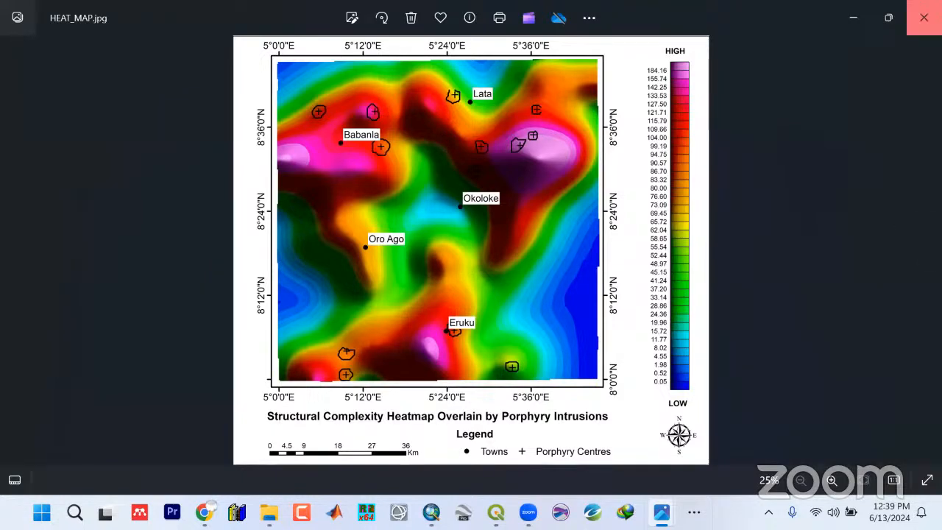
# Close both open image viewers and minimize the Rad folder window
pyautogui.click(923, 18)
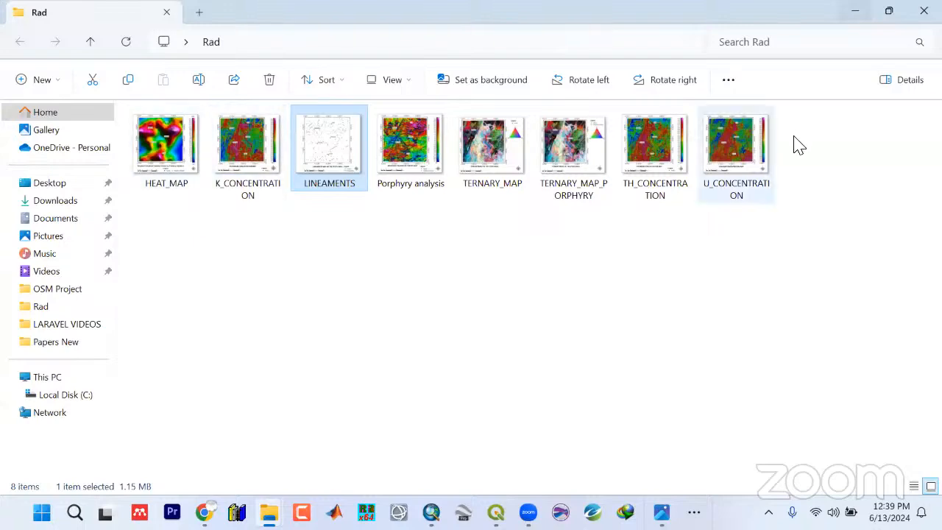
pyautogui.click(856, 11)
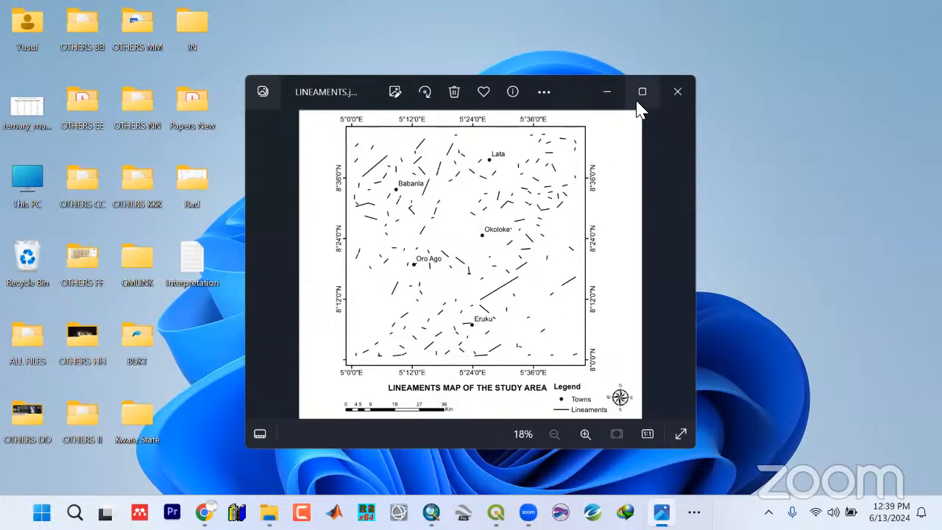
pyautogui.click(664, 95)
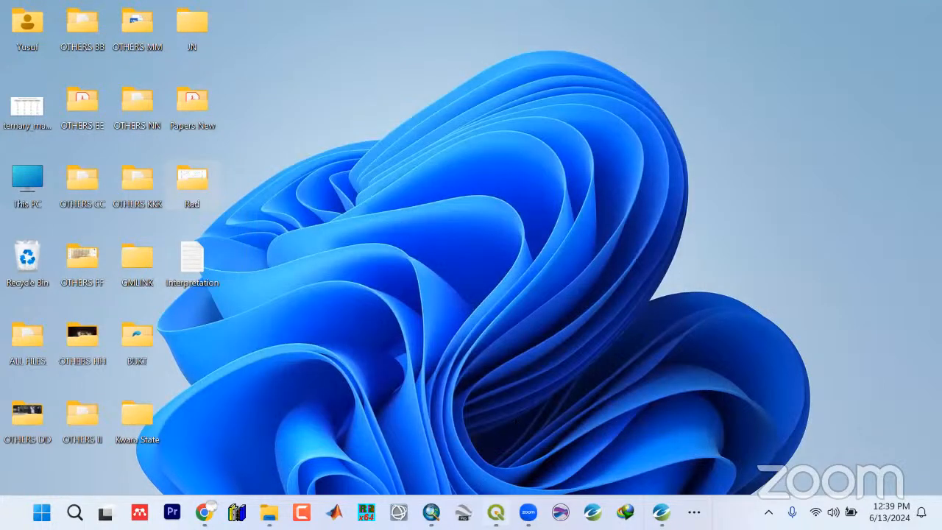
# Switch to the tdr_thg_contours project in QGIS and hide the TDR_THG raster layer
pyautogui.moveTo(495, 512)
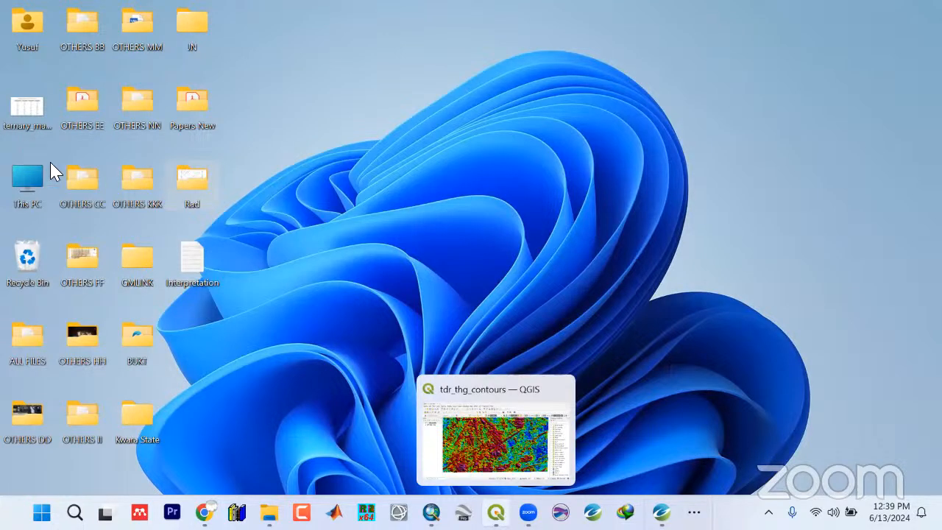
pyautogui.click(495, 512)
pyautogui.click(22, 144)
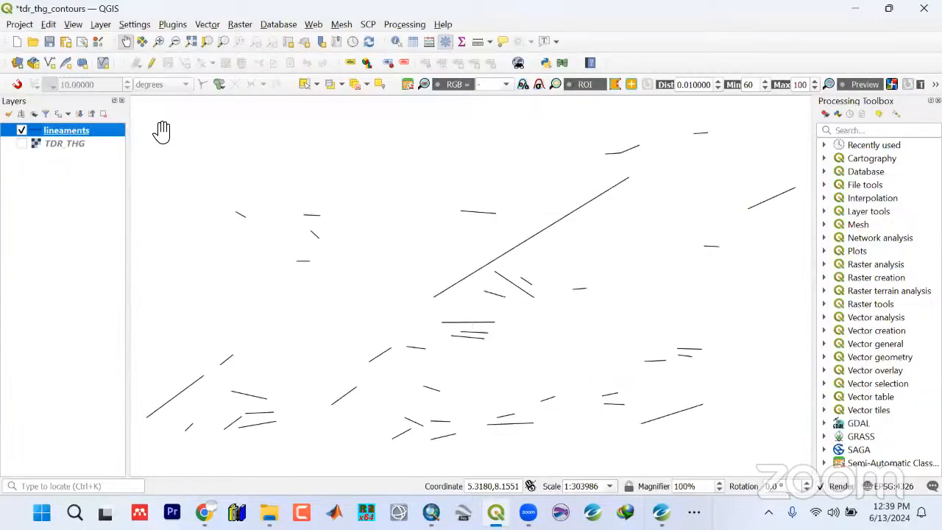
# Zoom to the lineaments layer, examine the distribution of its lines across the map, and return to the desktop
pyautogui.rightClick(78, 133)
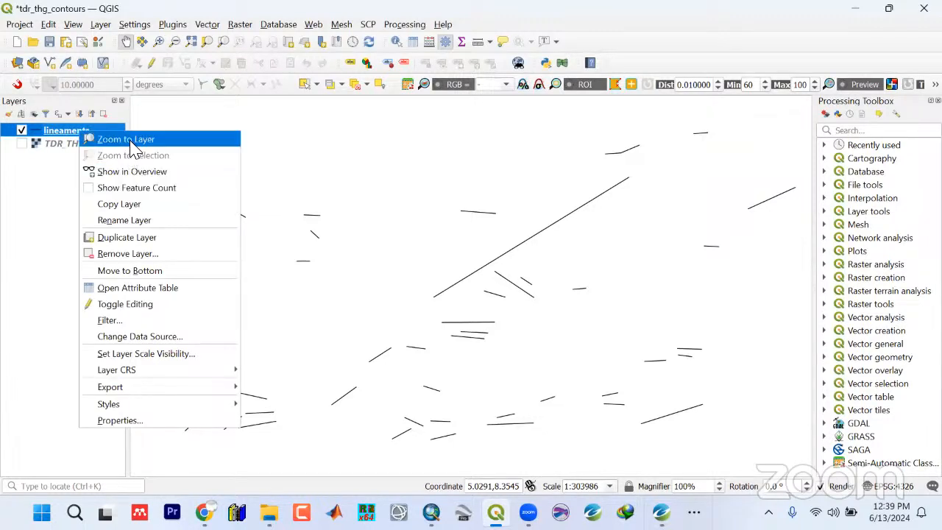
pyautogui.click(126, 140)
pyautogui.moveTo(592, 361); pyautogui.dragTo(574, 340)
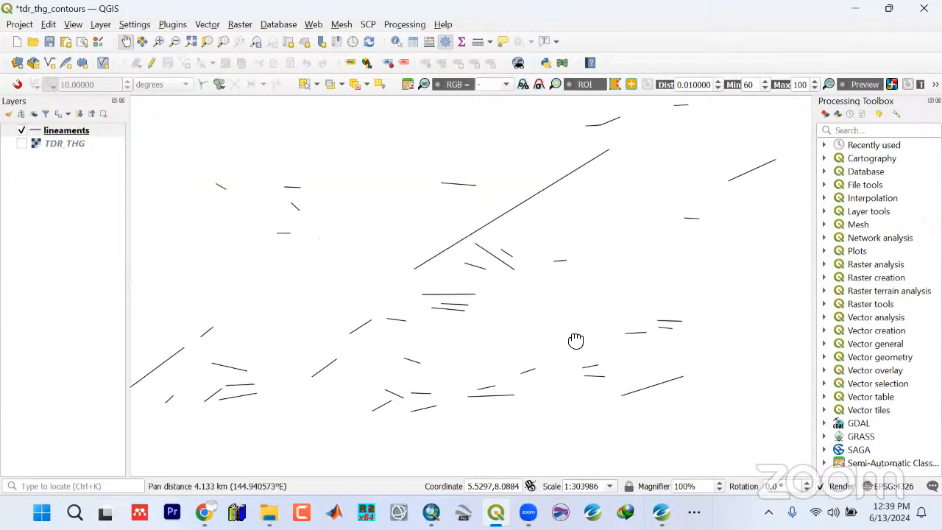
pyautogui.scroll(-1, 551, 331)
pyautogui.scroll(1, 534, 336)
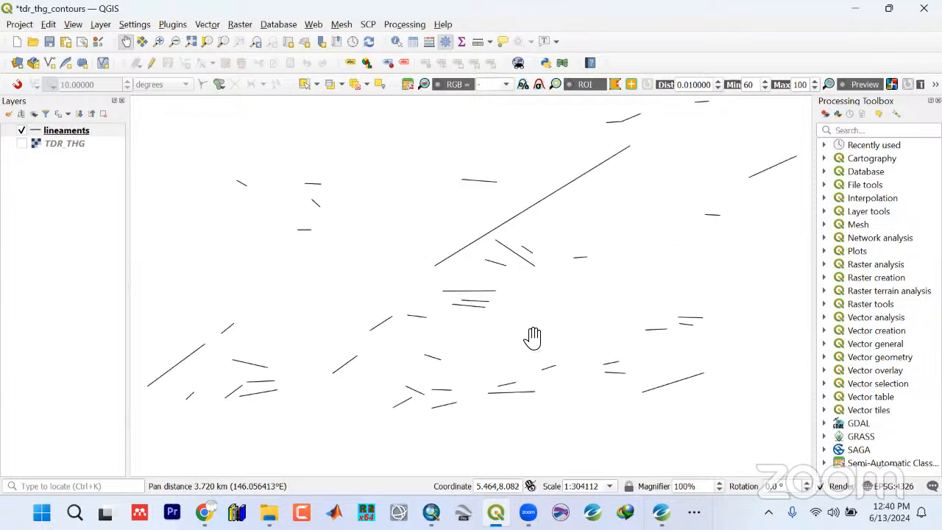
pyautogui.scroll(-1, 534, 342)
pyautogui.moveTo(534, 349); pyautogui.dragTo(504, 326)
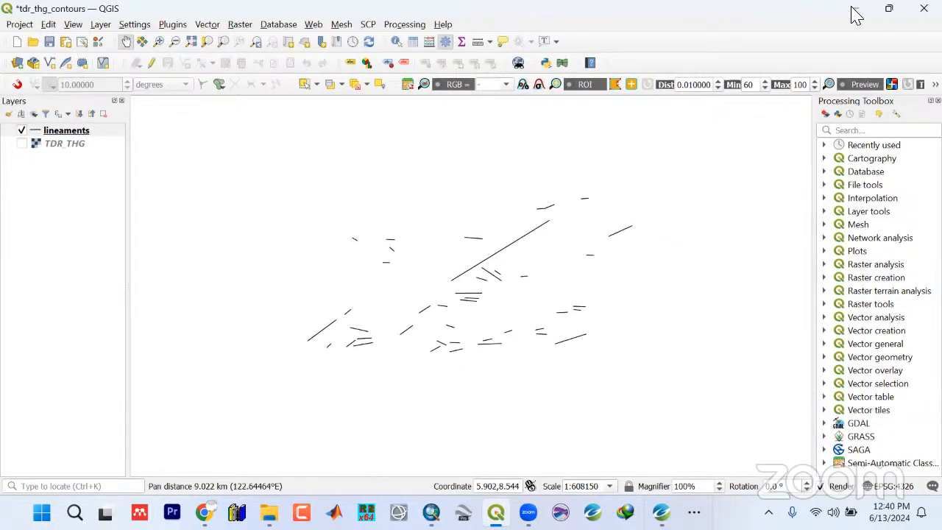
pyautogui.press('super+d')
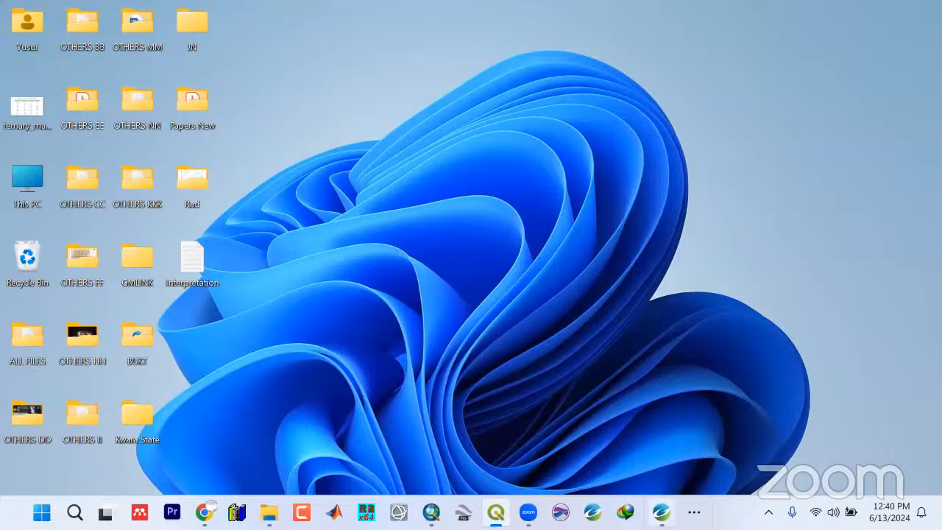
# Switch to the free_training project in Oasis montaj and check the live stream page in the browser before returning
pyautogui.click(661, 512)
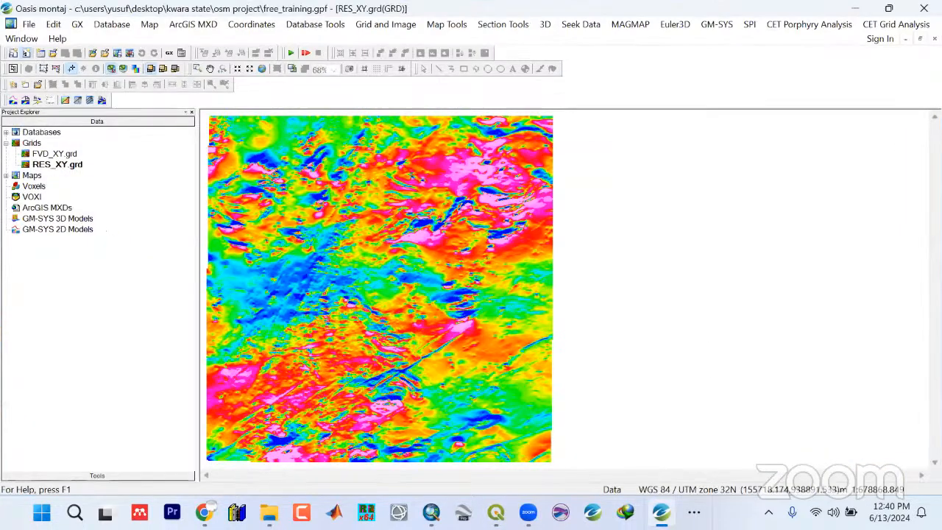
pyautogui.click(206, 512)
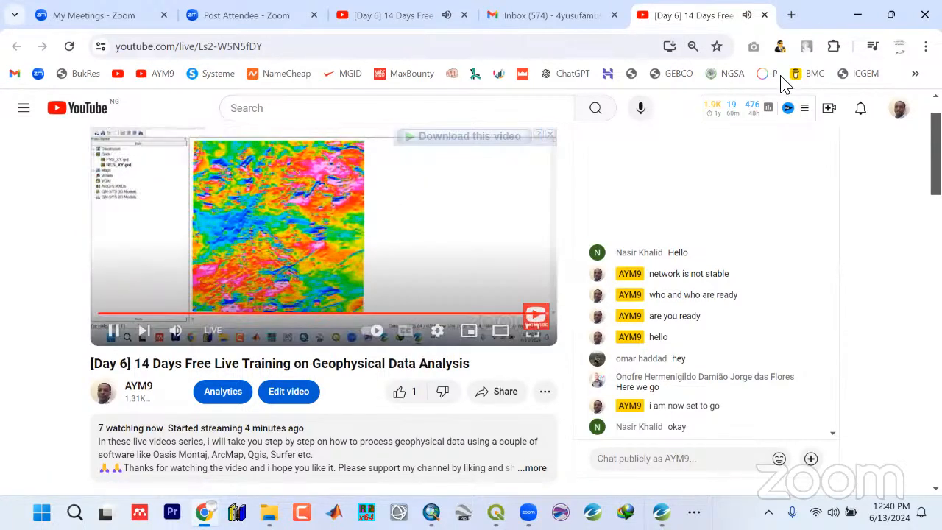
pyautogui.click(861, 12)
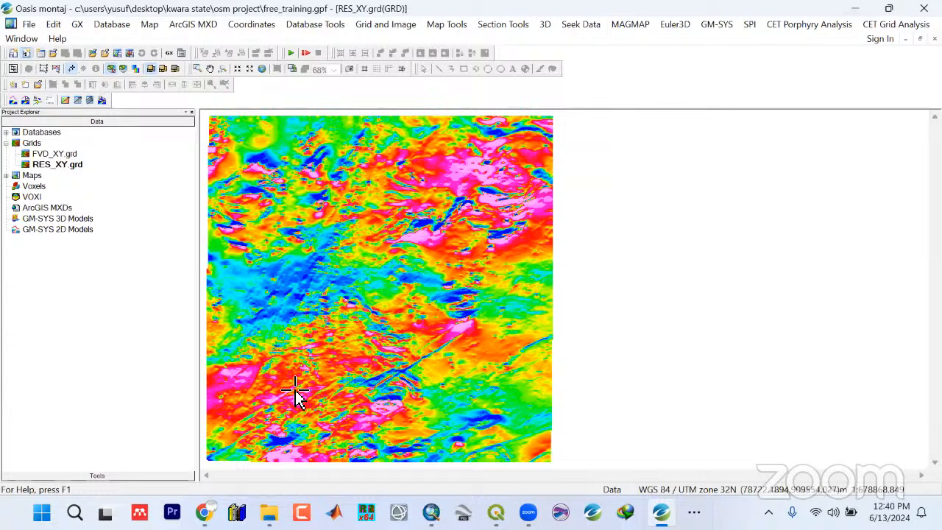
# Select the RES_XY.grd grid and review the commands offered by the CET Porphyry Analysis and CET Grid Analysis extensions
pyautogui.click(39, 166)
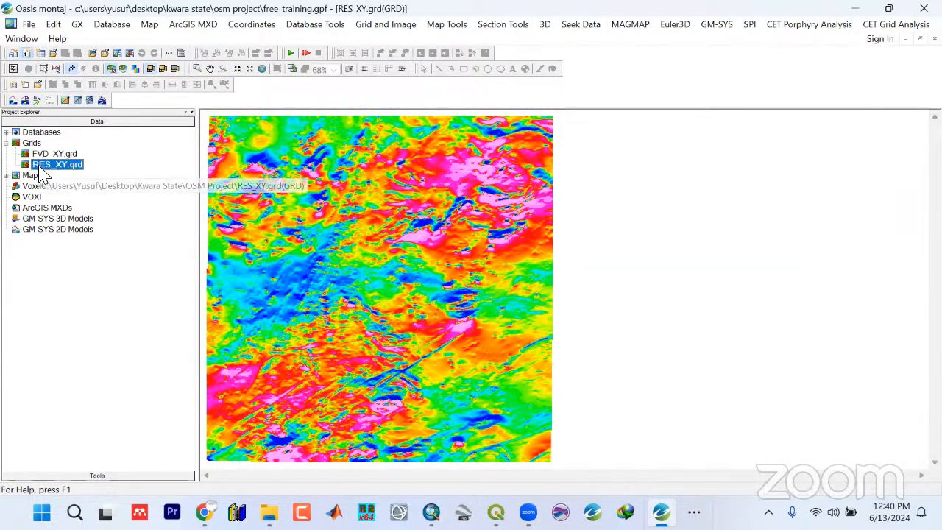
pyautogui.click(49, 154)
pyautogui.click(69, 166)
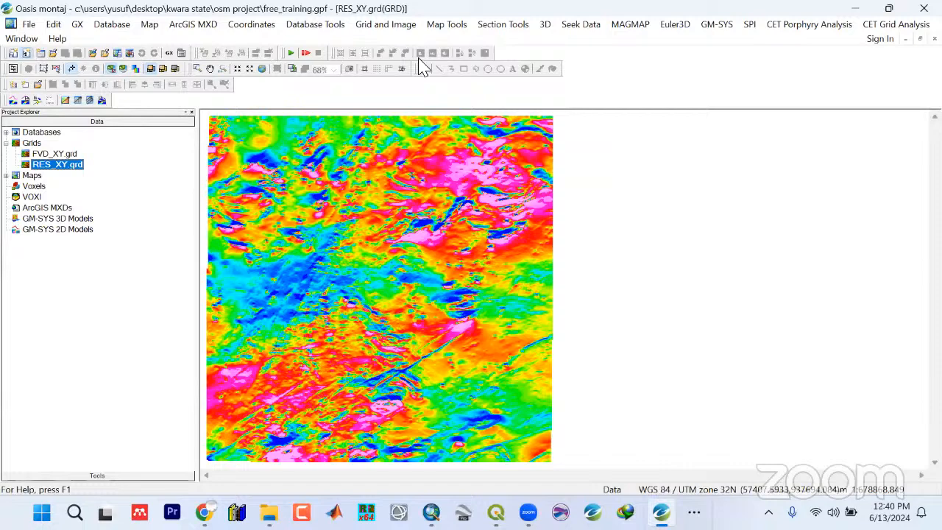
pyautogui.click(77, 29)
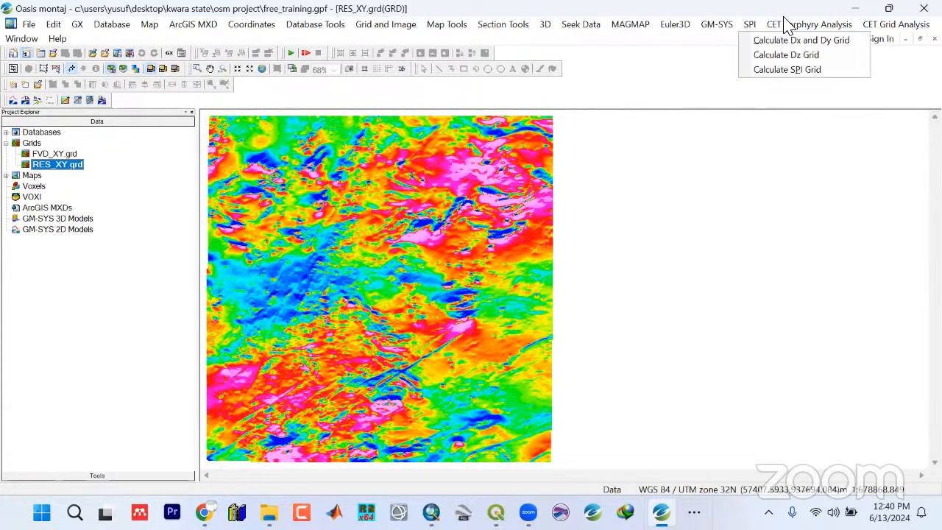
pyautogui.moveTo(784, 33)
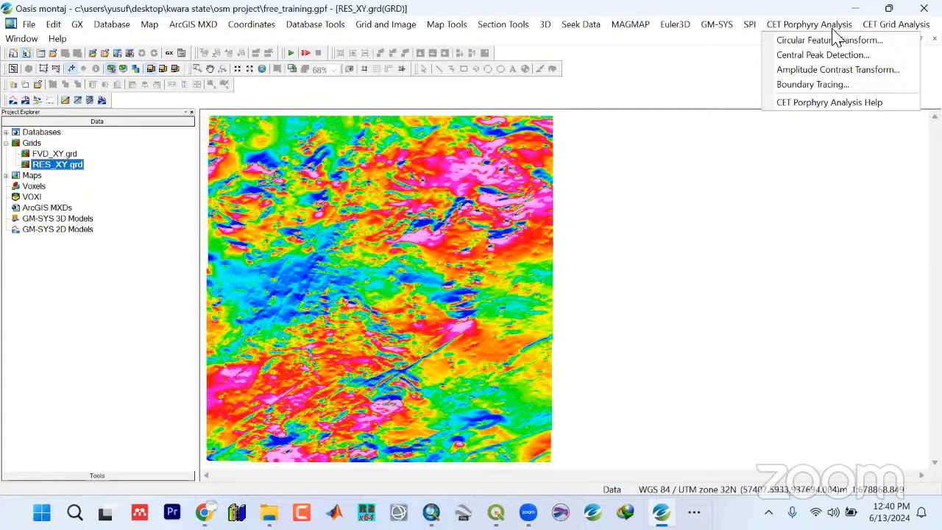
pyautogui.moveTo(882, 35)
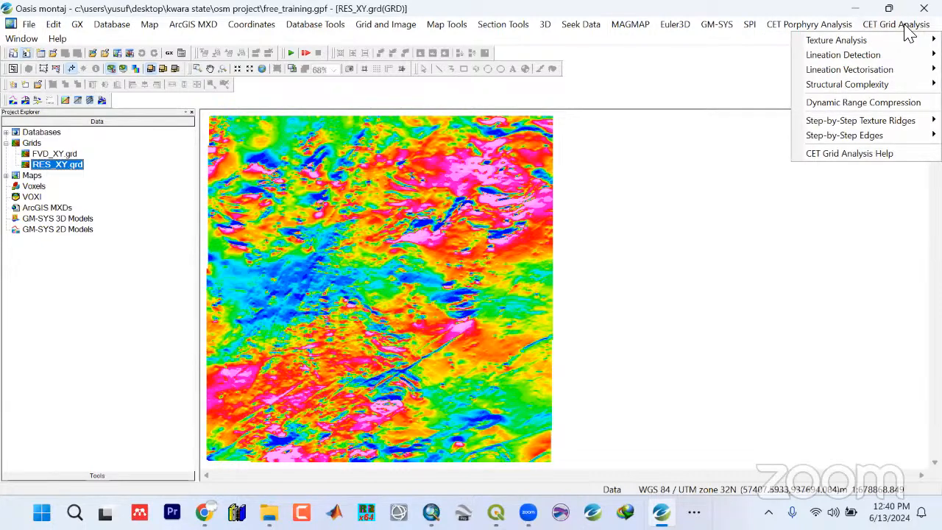
# Browse the loadable extension menus to locate CET_Grid_Analysis.omn and CET_Porphyry_Analysis.omn, and select CET_Grid_Analysis.omn
pyautogui.click(78, 30)
pyautogui.click(77, 29)
pyautogui.click(103, 38)
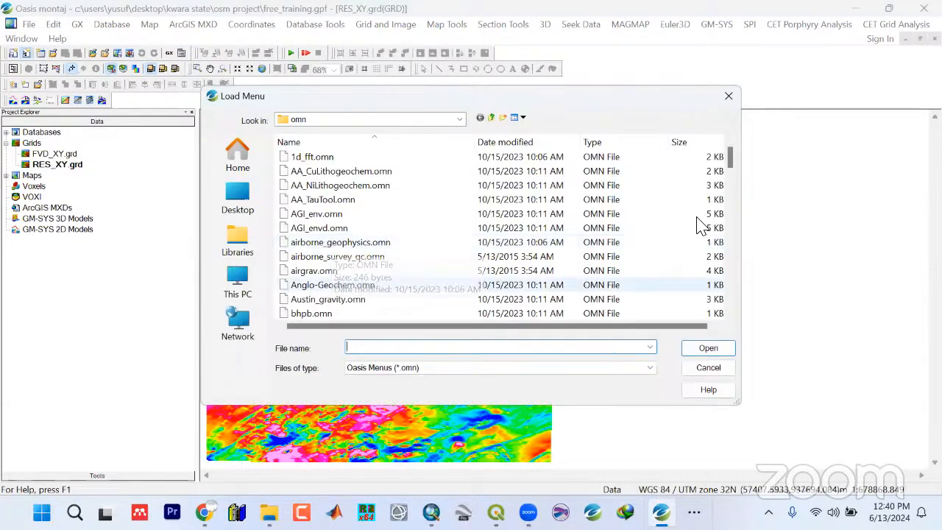
pyautogui.scroll(-5, 725, 320)
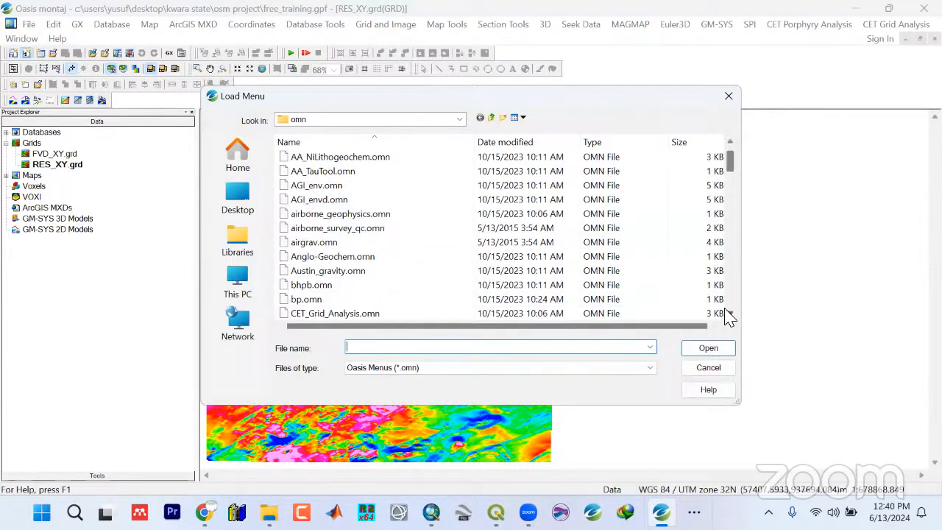
pyautogui.scroll(2, 386, 257)
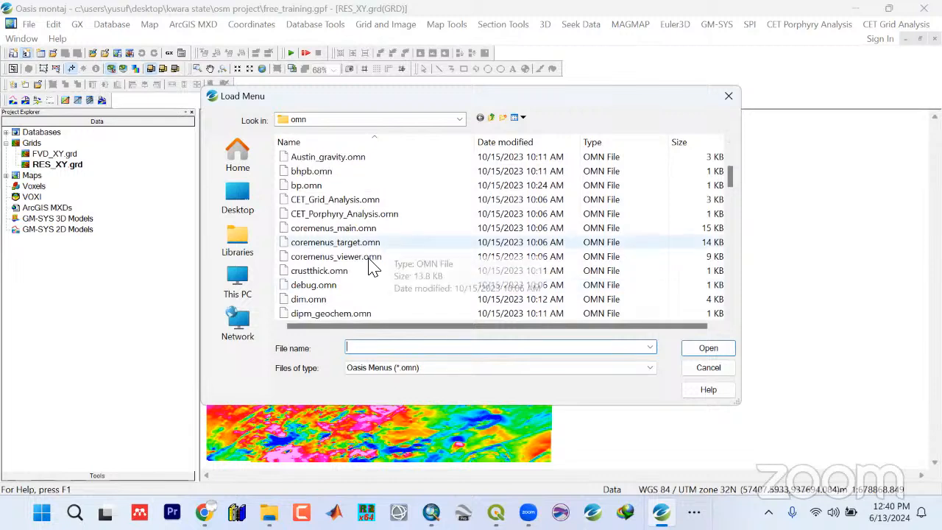
pyautogui.click(312, 204)
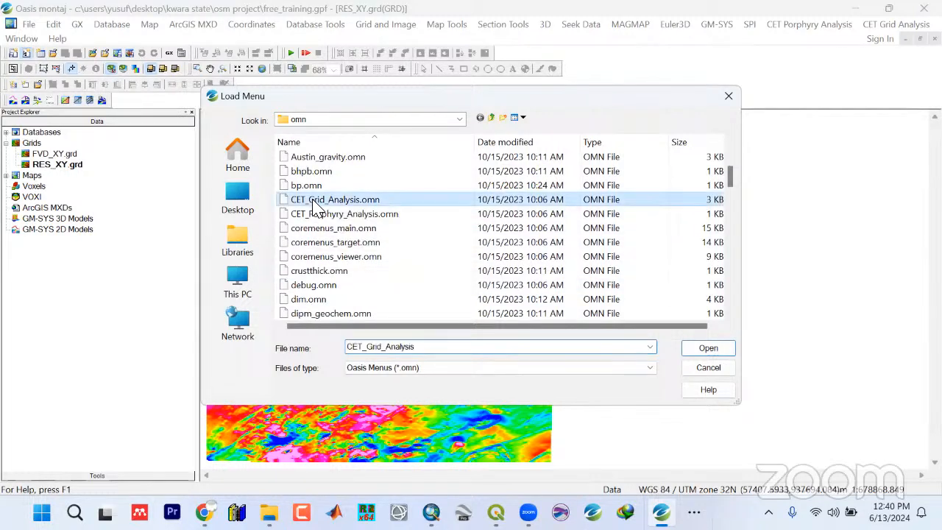
pyautogui.click(310, 215)
pyautogui.click(311, 206)
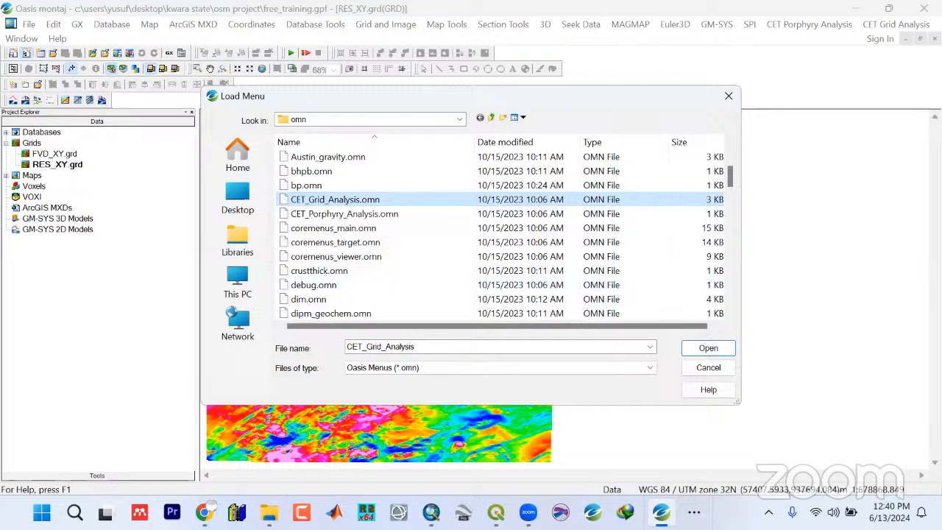
# Switch to QGIS to look at the lineaments layer again, and return to Oasis montaj
pyautogui.click(694, 512)
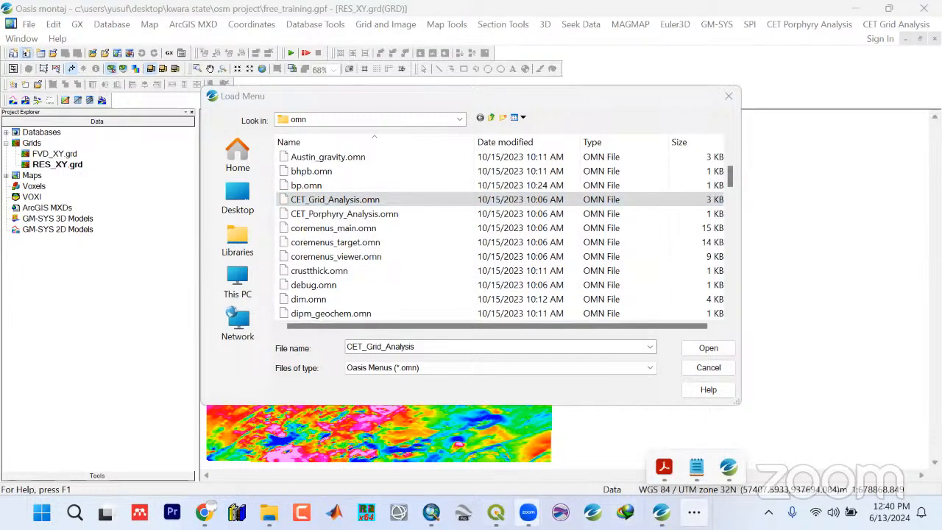
pyautogui.click(495, 512)
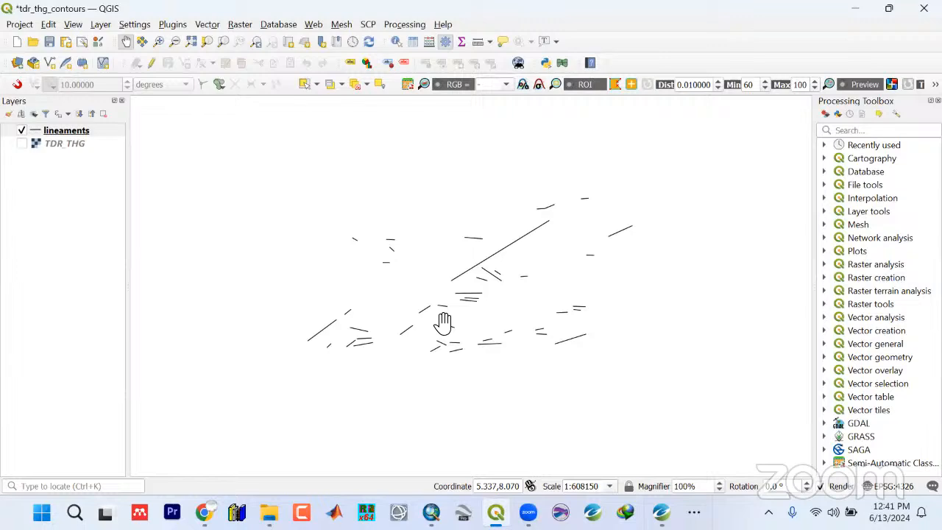
pyautogui.click(854, 9)
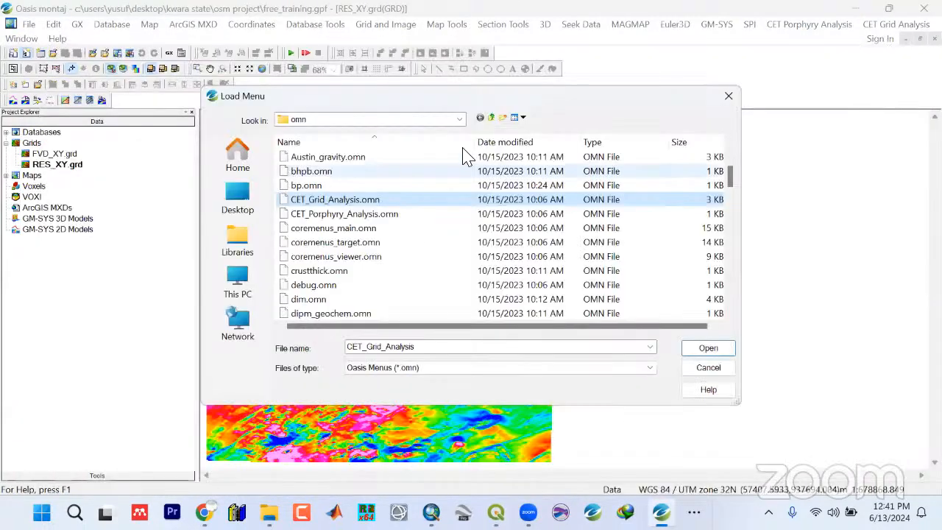
# Point out the CET_Porphyry_Analysis.omn and CET_Grid_Analysis.omn menu files, and close the Load Menu dialog without loading either
pyautogui.click(297, 214)
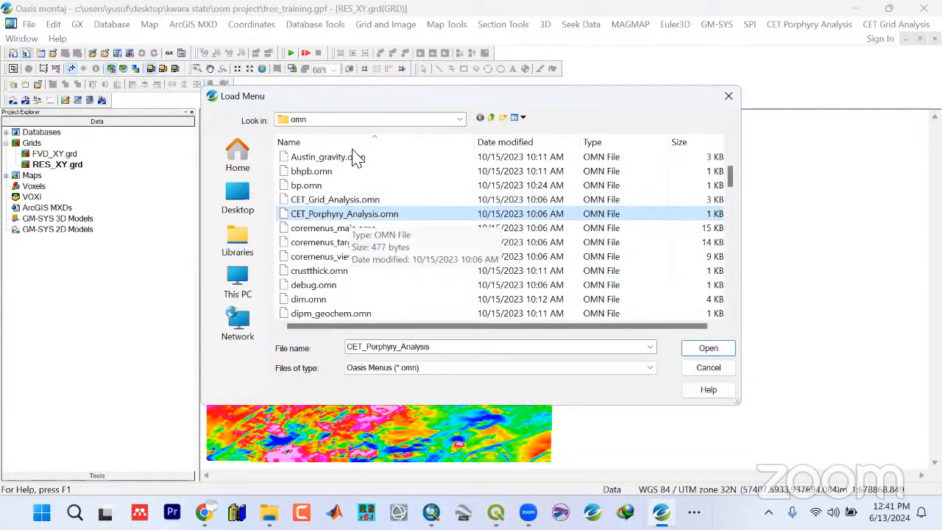
pyautogui.click(327, 199)
pyautogui.click(326, 217)
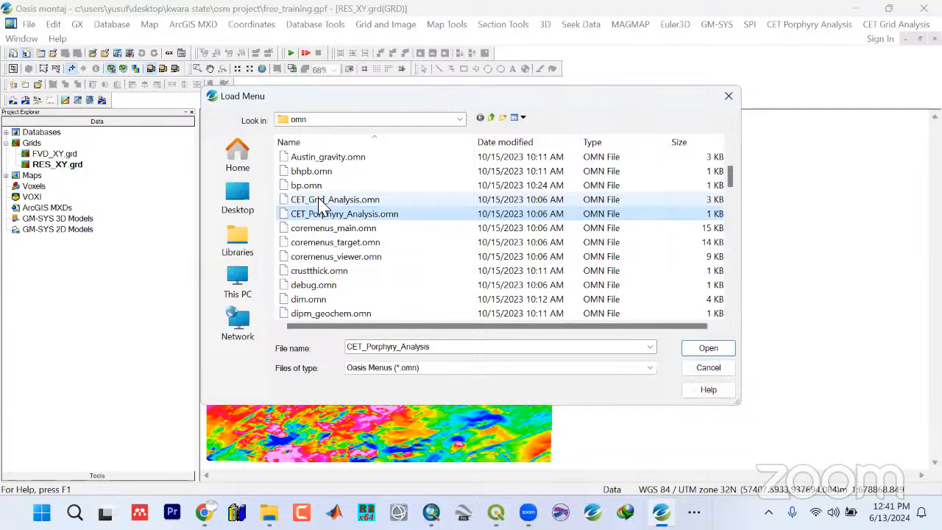
pyautogui.click(327, 200)
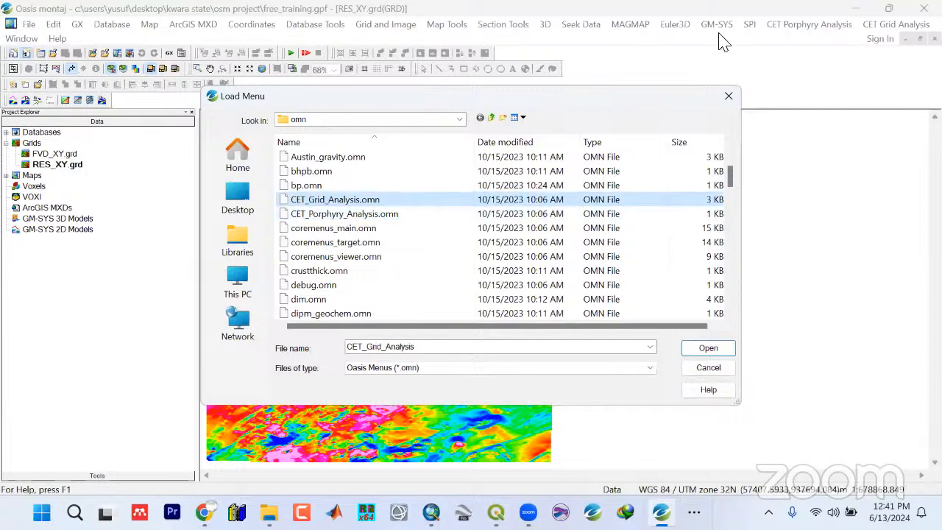
pyautogui.click(728, 96)
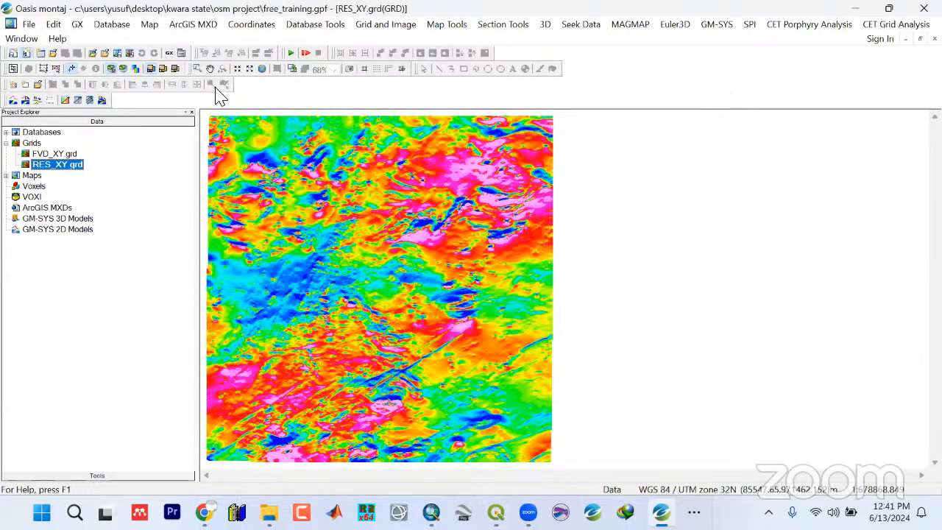
# Display the FVD_XY.grd grid and open the SPI.gdb database from the project
pyautogui.doubleClick(42, 156)
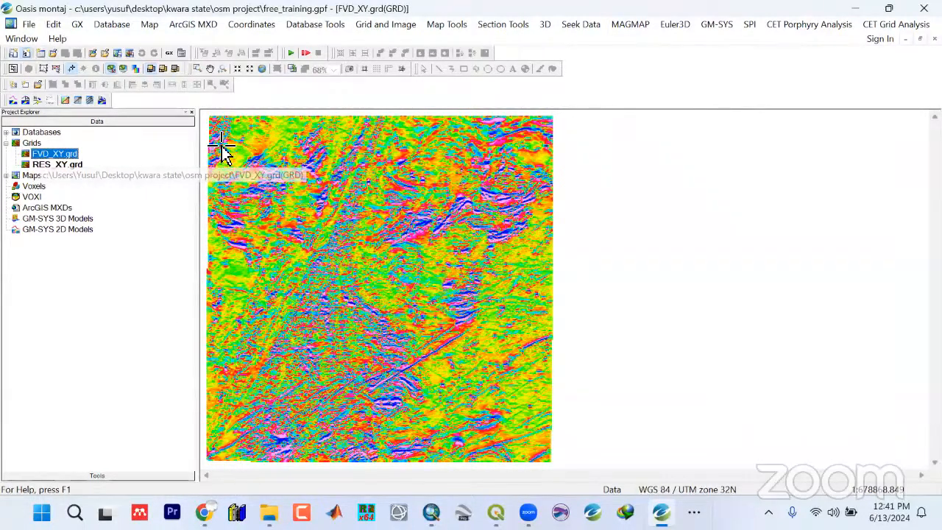
pyautogui.click(7, 132)
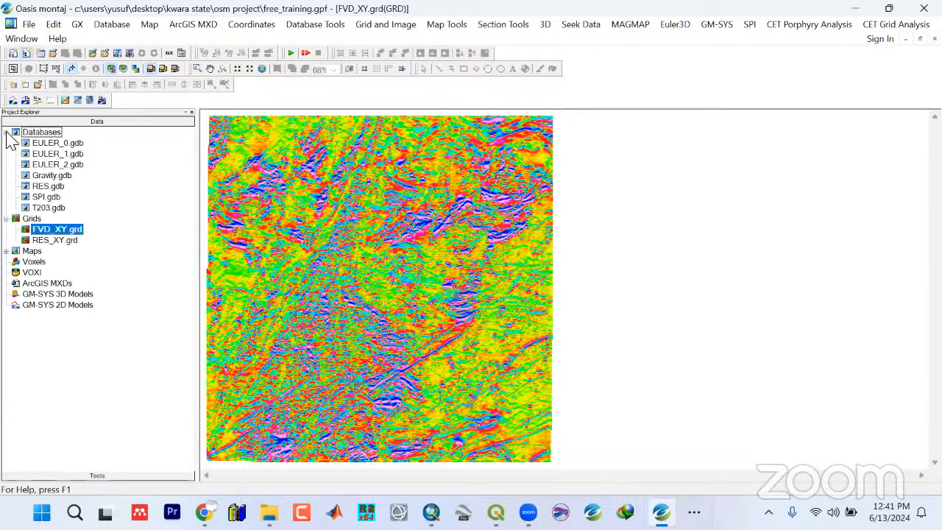
pyautogui.doubleClick(46, 197)
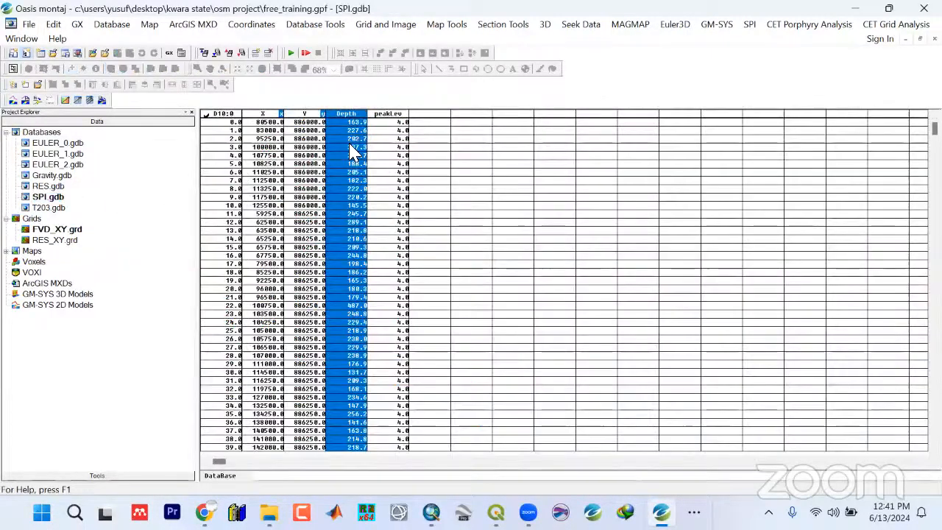
# Show the statistics of the Depth channel in SPI.gdb, highlight the maximum value, and close the report
pyautogui.click(349, 147)
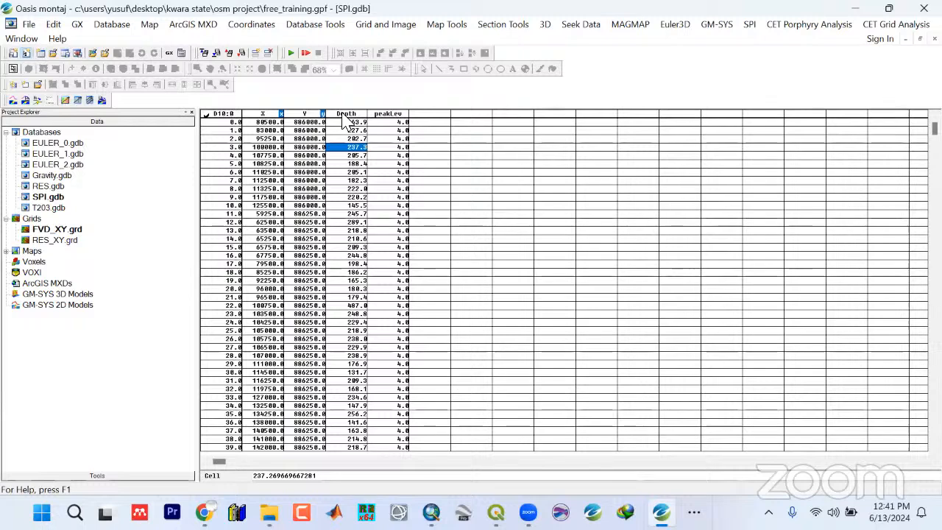
pyautogui.click(345, 115)
pyautogui.rightClick(347, 117)
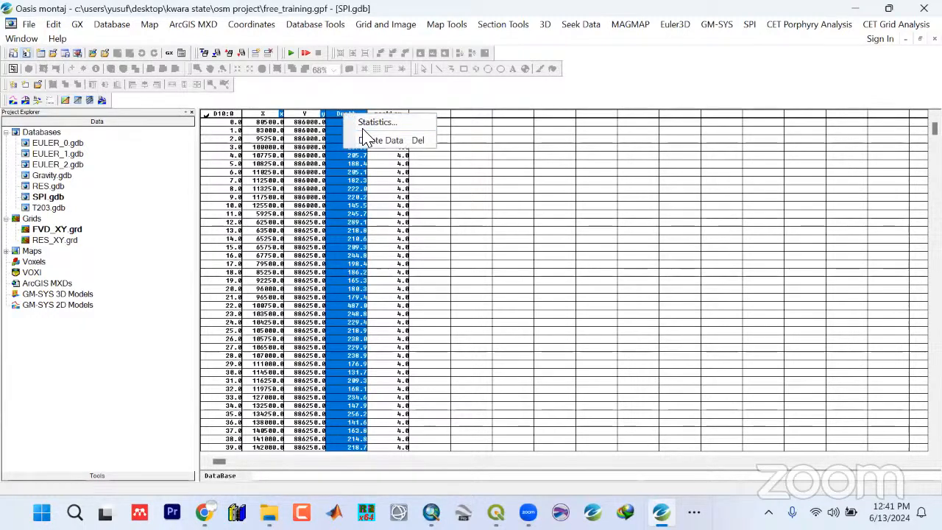
pyautogui.click(374, 122)
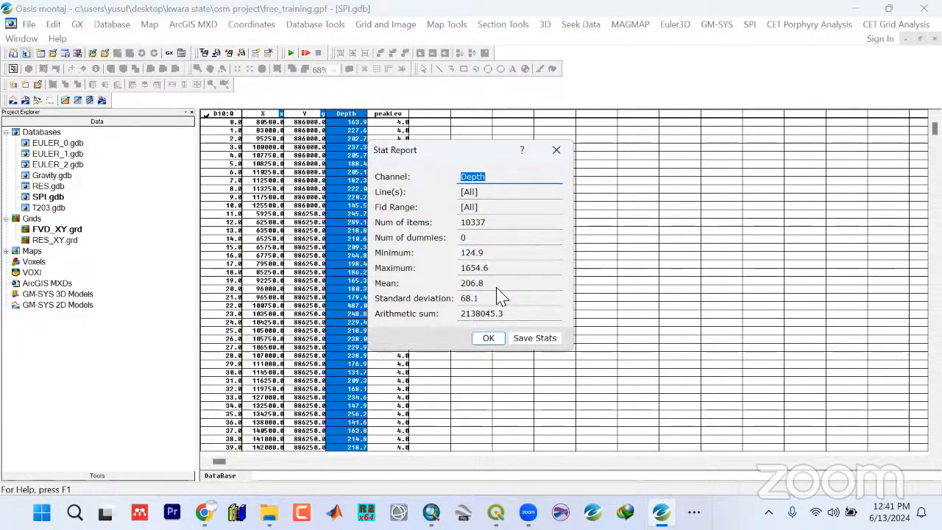
pyautogui.moveTo(500, 270); pyautogui.dragTo(446, 270)
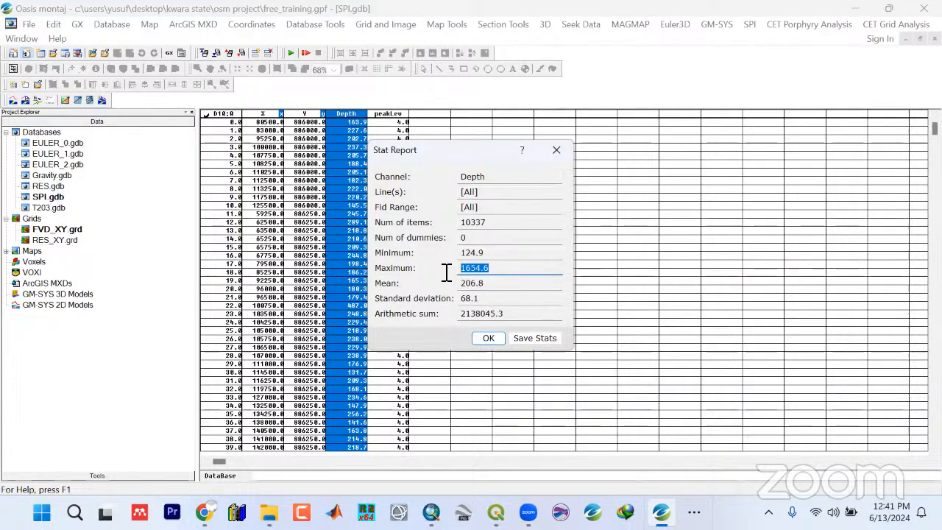
pyautogui.click(556, 149)
# Bring the FVD_XY.grd grid back into view and check the live stream page in the browser before returning
pyautogui.doubleClick(57, 230)
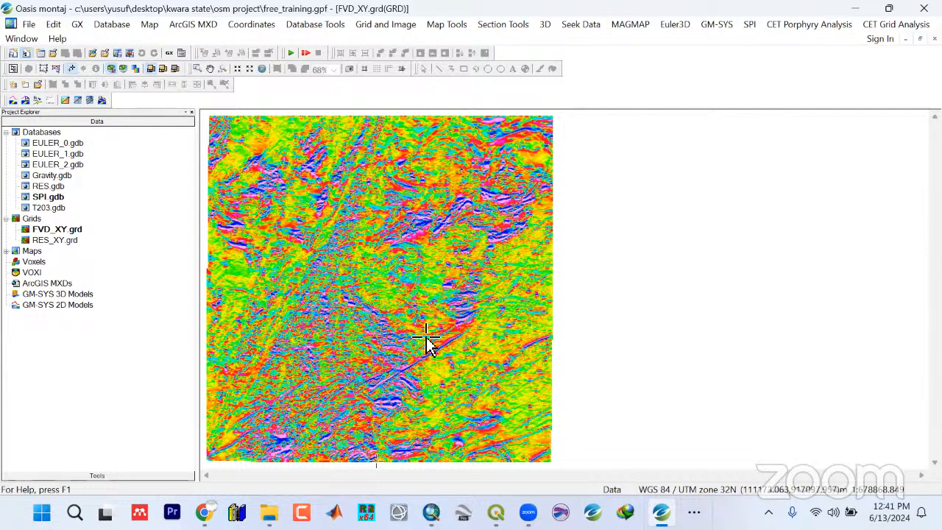
pyautogui.click(205, 512)
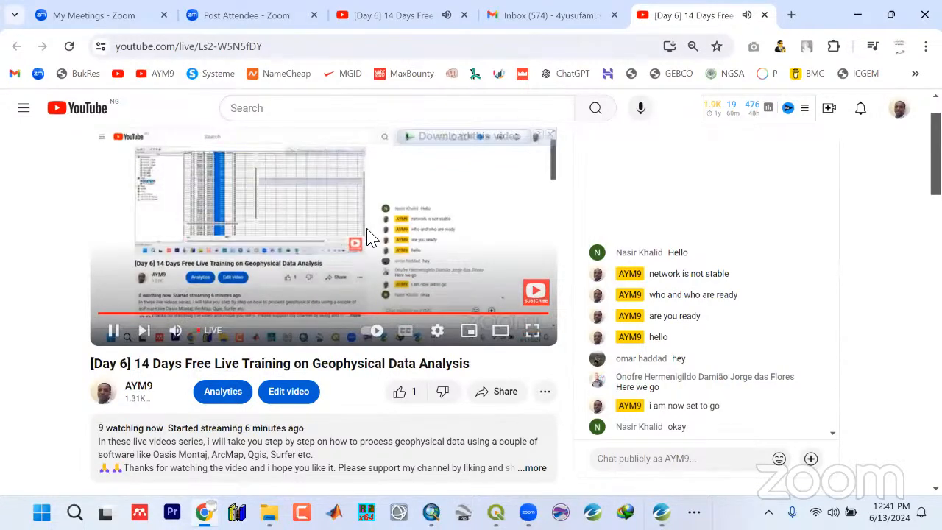
pyautogui.click(853, 16)
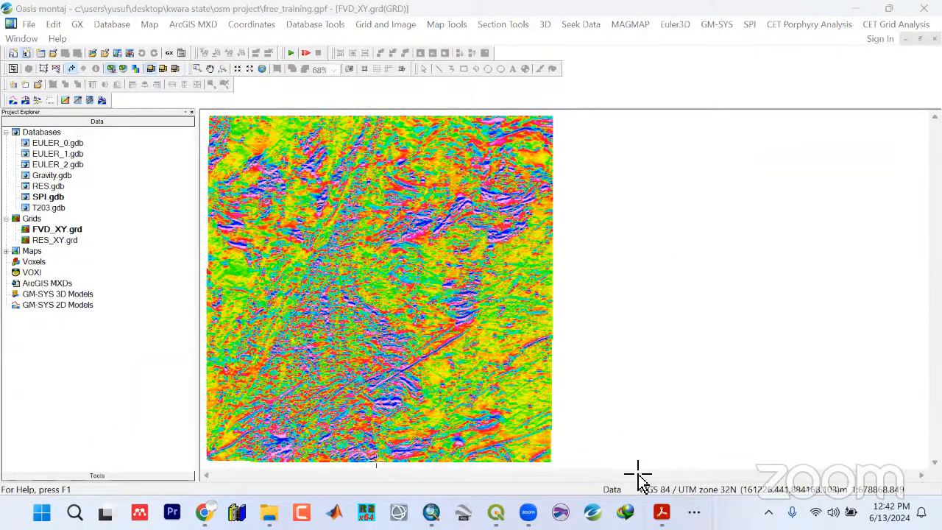
# Switch to Acrobat, skim the opening pages of the gold mineralization paper, and bring up the Heliyon paper on radiogenic heat production
pyautogui.moveTo(662, 512)
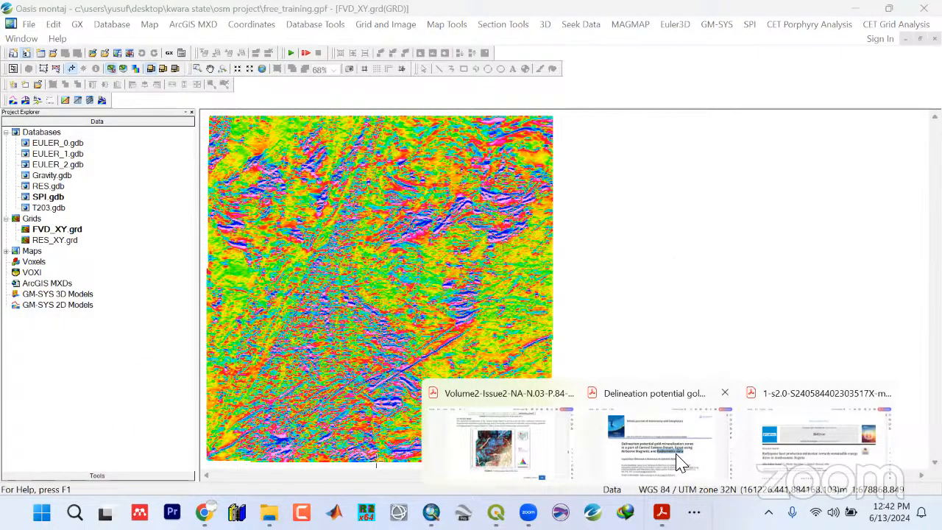
pyautogui.click(654, 437)
pyautogui.scroll(-10, 366, 331)
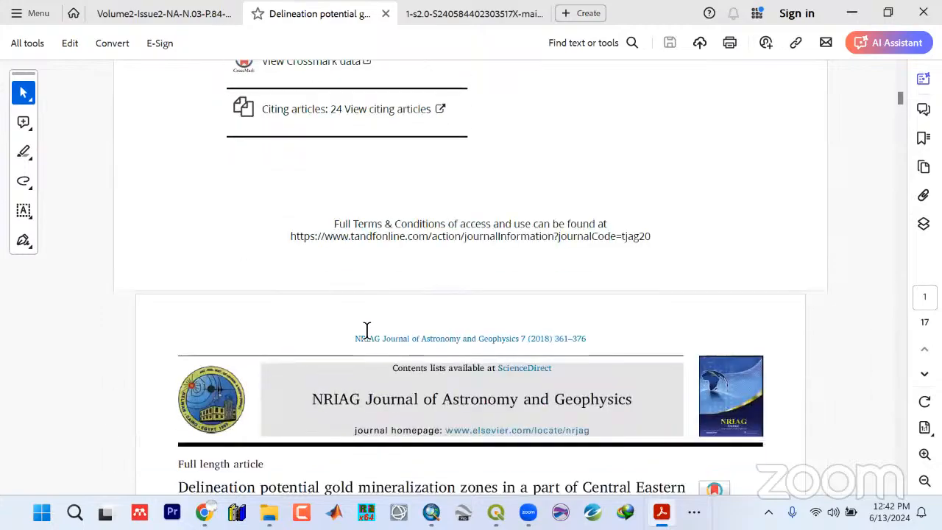
pyautogui.scroll(-15, 367, 331)
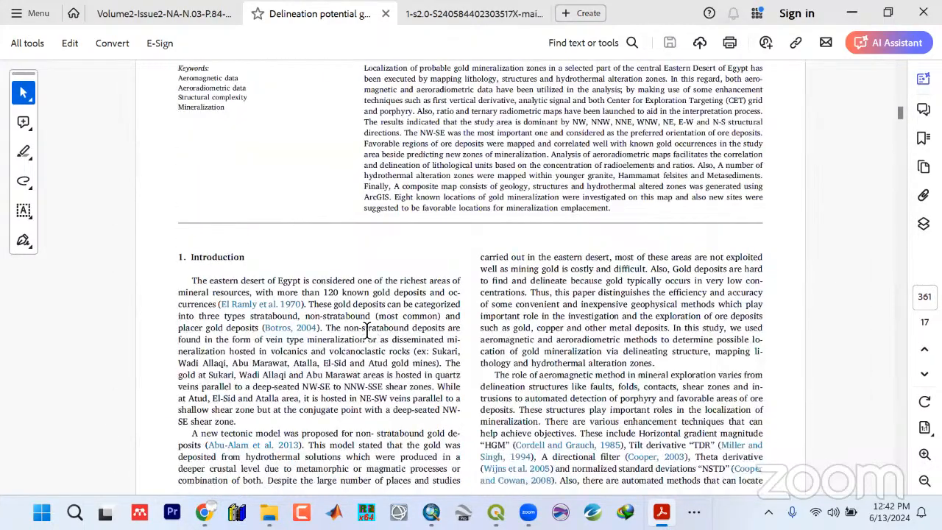
pyautogui.scroll(-3, 366, 331)
pyautogui.scroll(4, 366, 331)
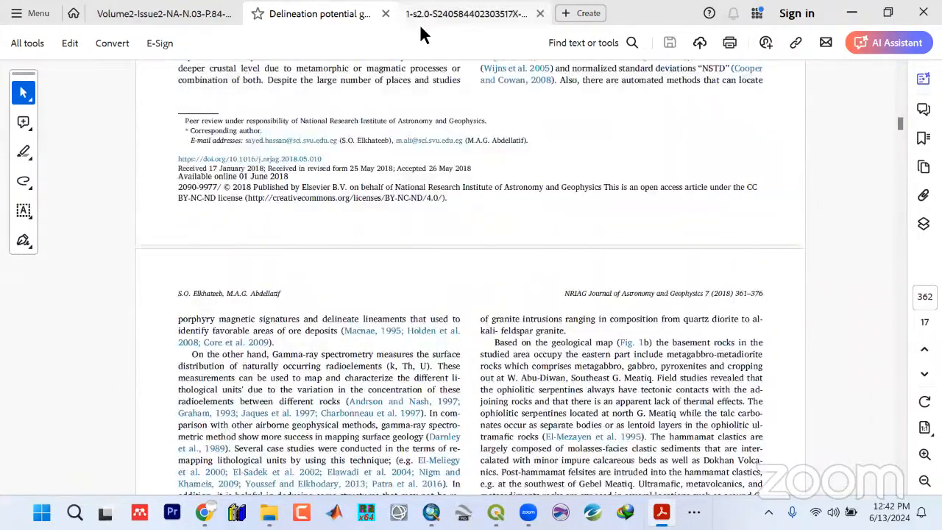
pyautogui.click(418, 15)
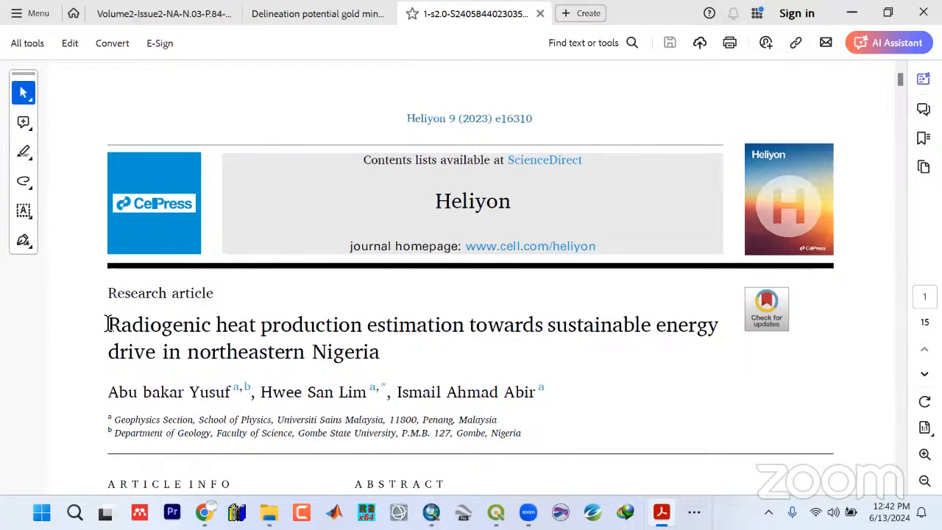
# Highlight parts of the radiogenic heat production paper's title while reading it, and clear the selection
pyautogui.moveTo(110, 323); pyautogui.dragTo(394, 337)
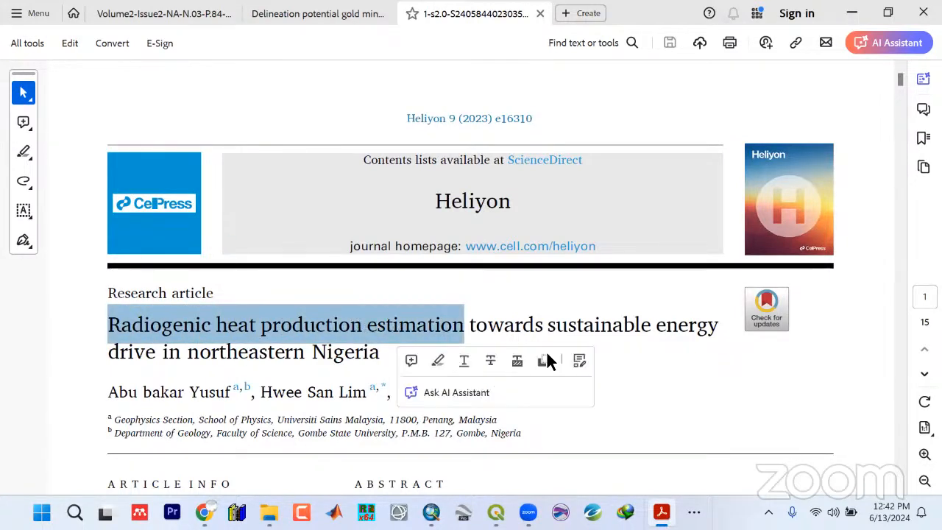
pyautogui.moveTo(545, 325); pyautogui.dragTo(388, 357)
pyautogui.click(388, 356)
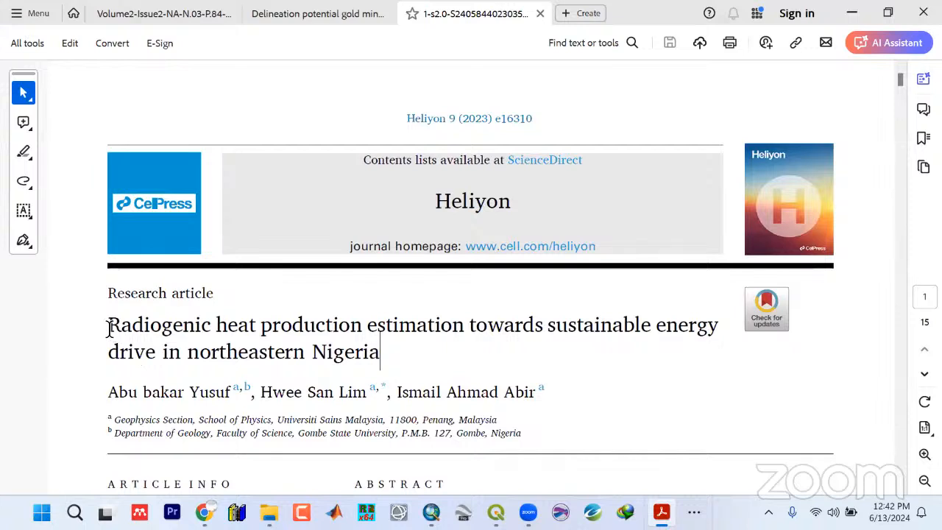
pyautogui.moveTo(109, 329); pyautogui.dragTo(343, 324)
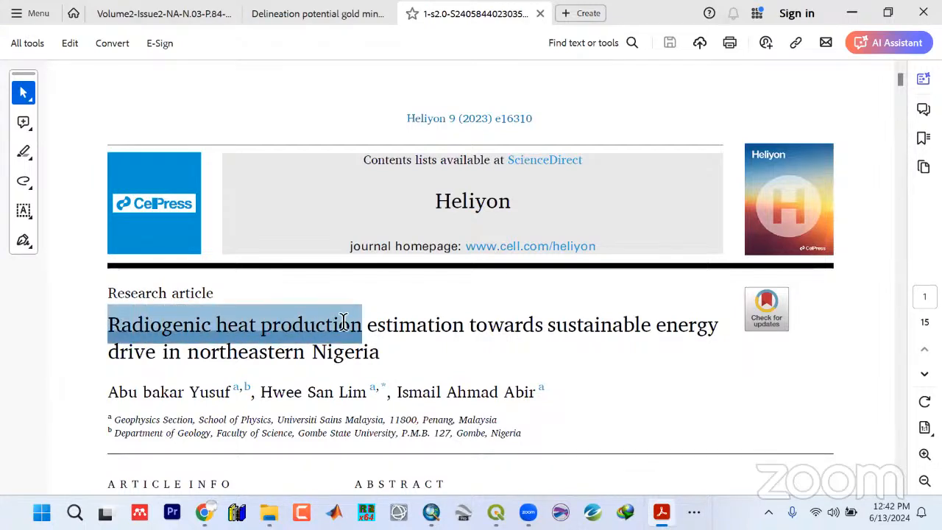
pyautogui.moveTo(462, 335); pyautogui.dragTo(456, 338)
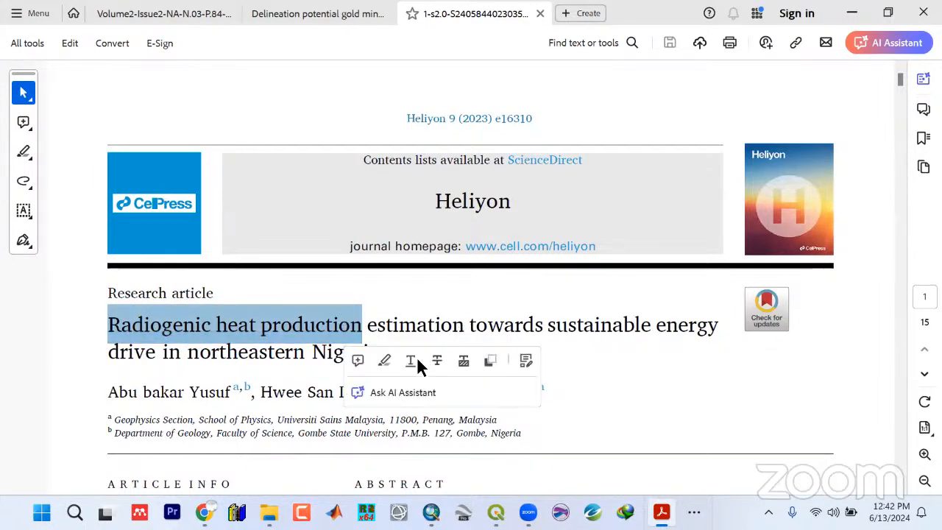
pyautogui.click(366, 328)
pyautogui.moveTo(382, 353); pyautogui.dragTo(217, 324)
pyautogui.click(419, 347)
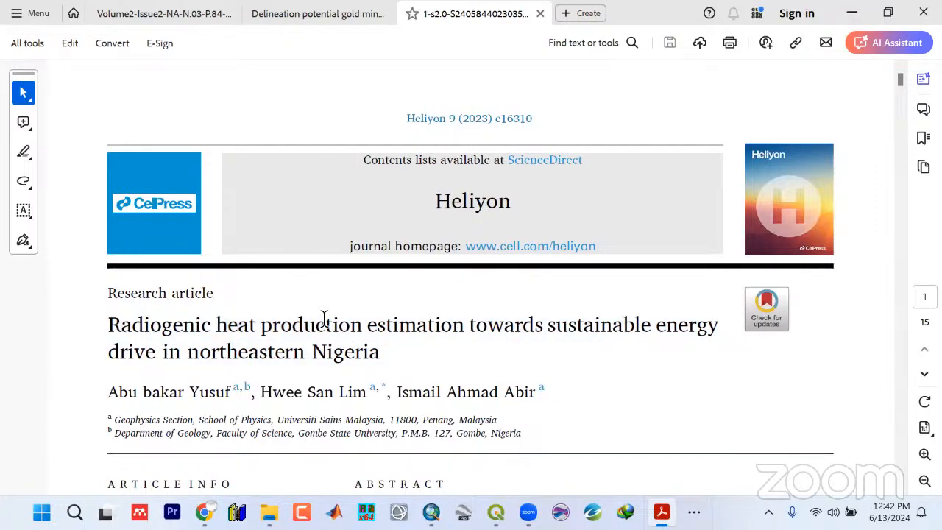
# Skim the radiogenic heat paper's abstract, introduction and geological map, and return to its title
pyautogui.scroll(-5, 317, 320)
pyautogui.scroll(-10, 317, 326)
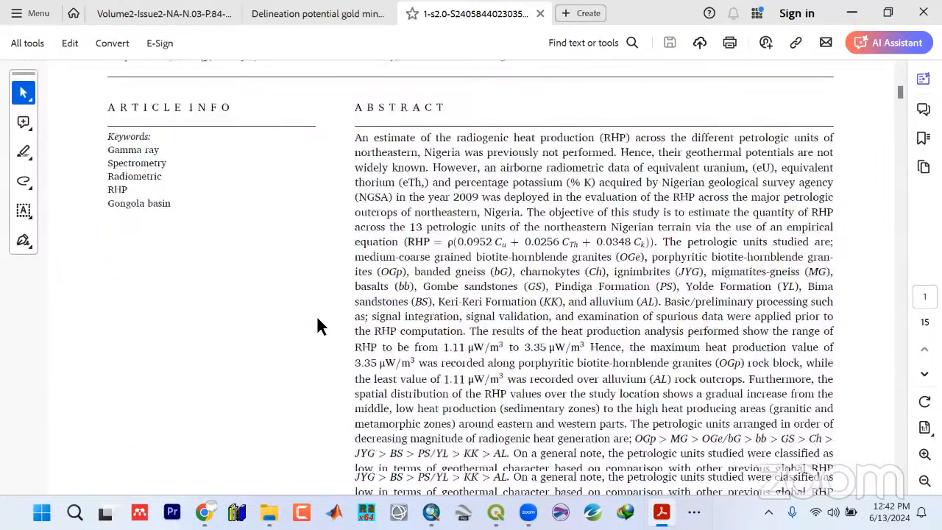
pyautogui.scroll(-20, 320, 321)
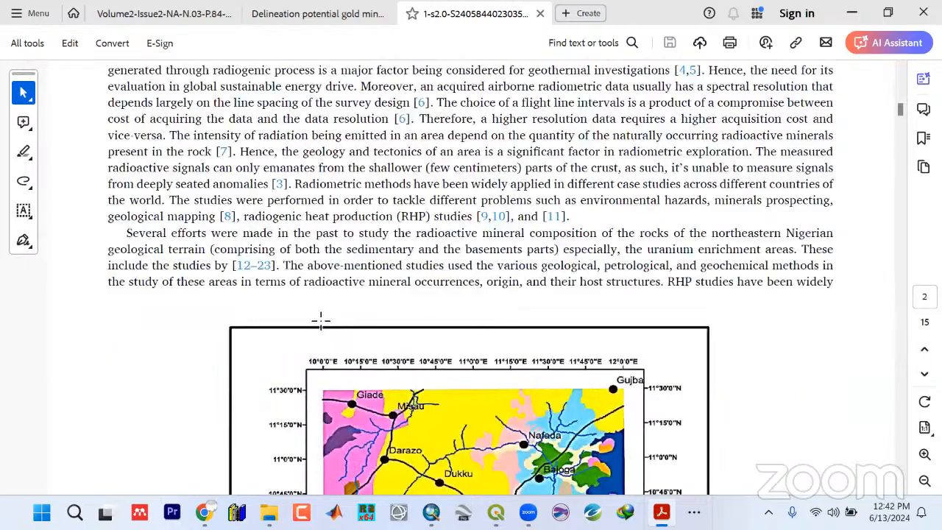
pyautogui.scroll(-12, 317, 321)
pyautogui.scroll(20, 318, 321)
pyautogui.scroll(15, 318, 321)
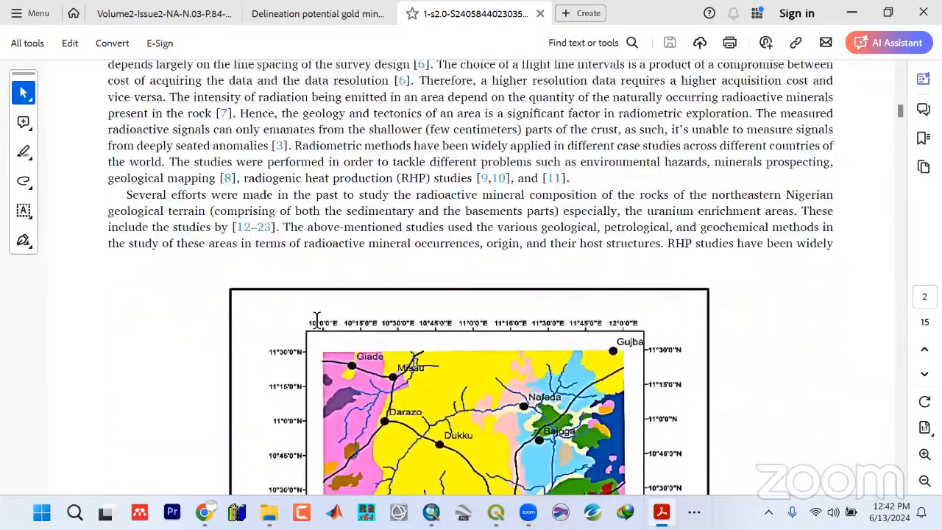
pyautogui.scroll(8, 316, 320)
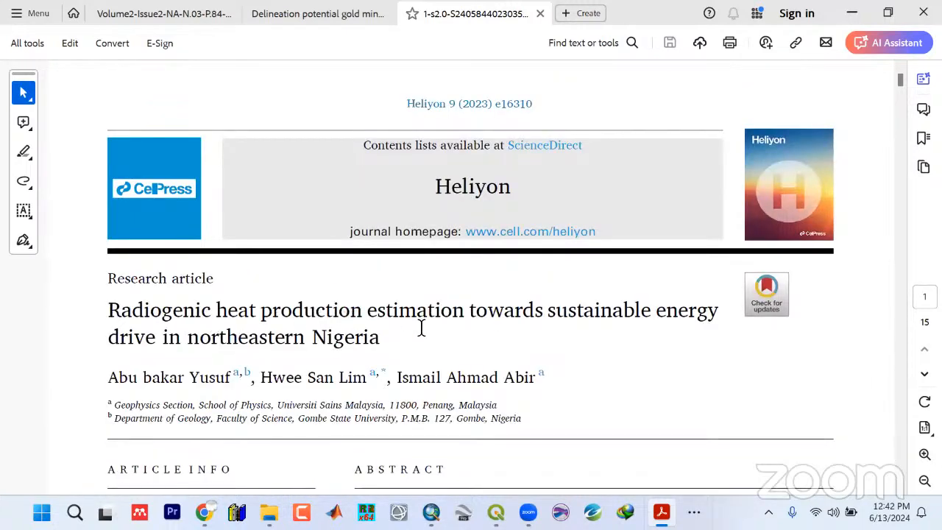
pyautogui.moveTo(382, 340); pyautogui.dragTo(120, 349)
pyautogui.click(418, 312)
# Bring up the gold mineralization paper and go back to its title page
pyautogui.click(299, 16)
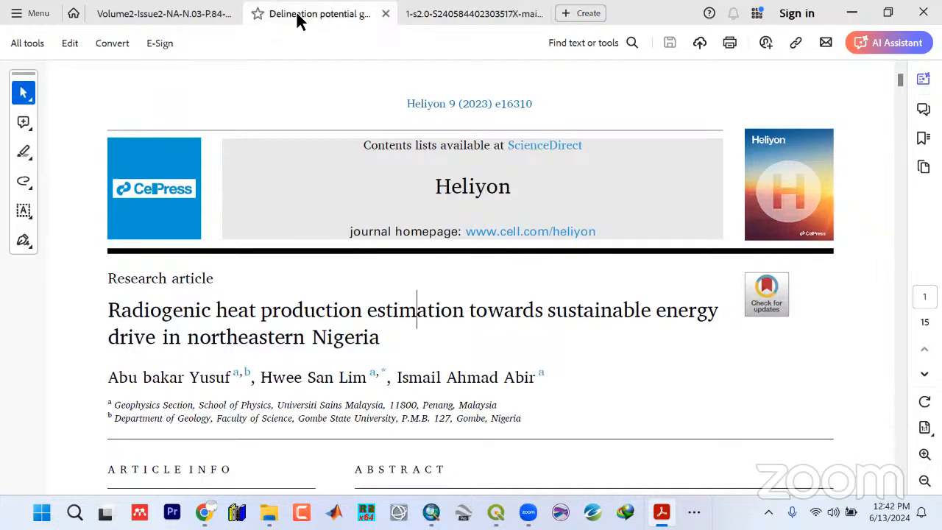
pyautogui.scroll(3, 294, 276)
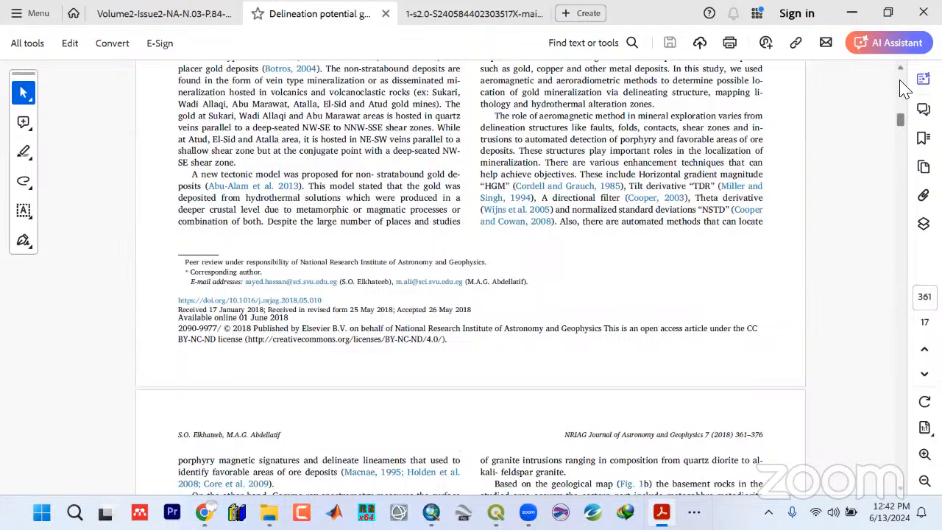
pyautogui.scroll(10, 868, 125)
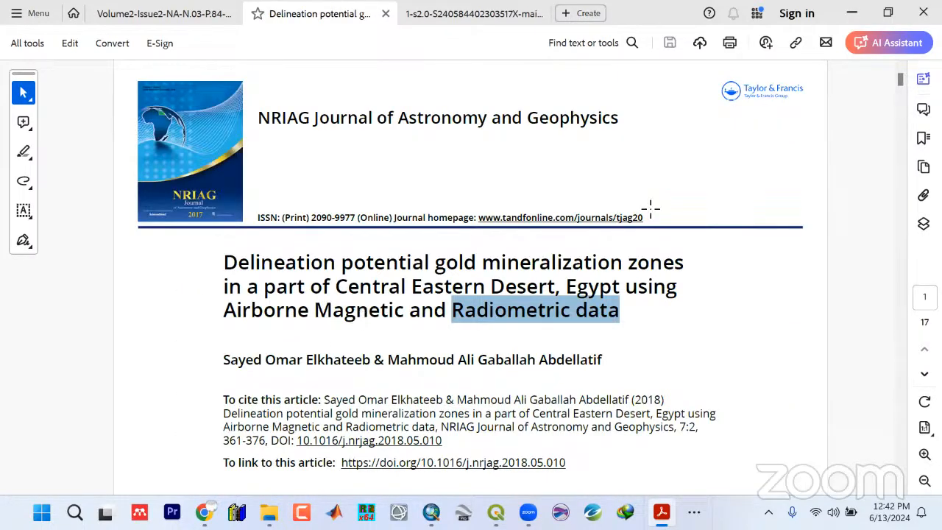
# Switch to Oasis montaj, collapse the project's Databases group, and check the live stream page in the browser before returning
pyautogui.click(849, 9)
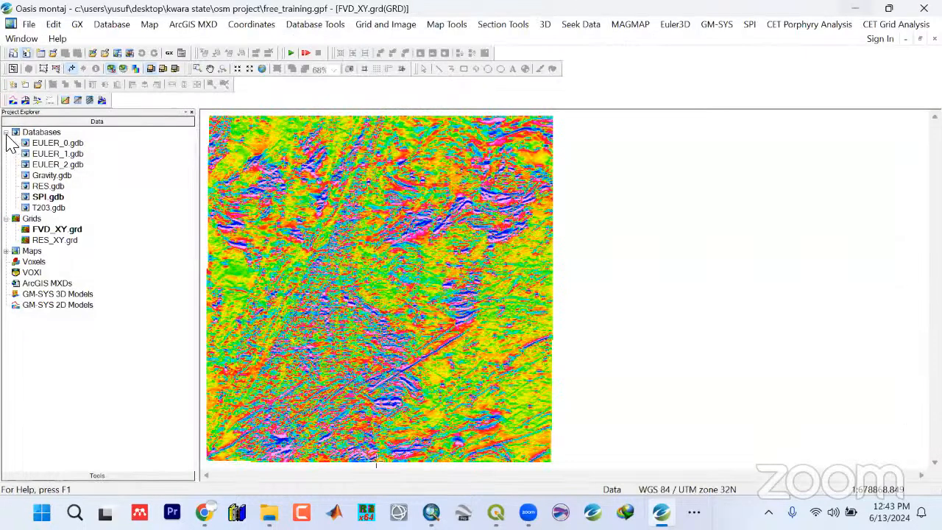
pyautogui.click(6, 133)
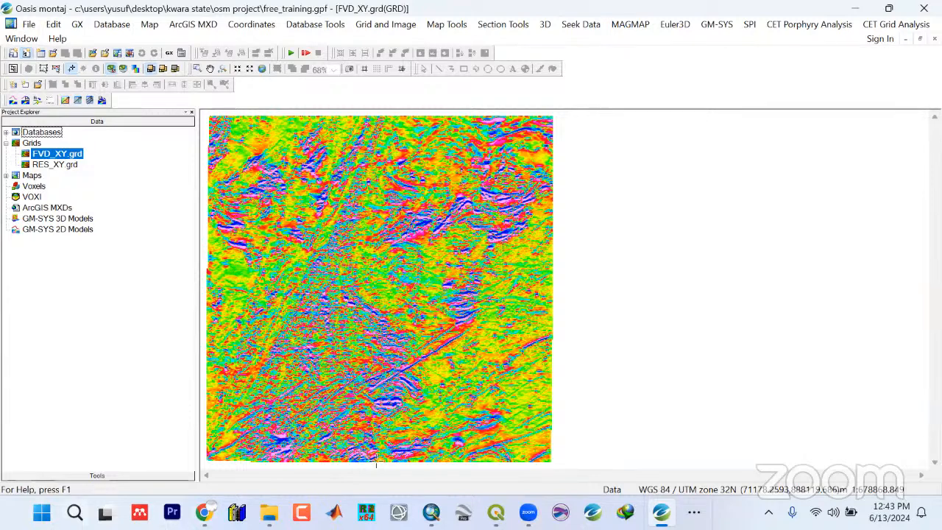
pyautogui.click(200, 511)
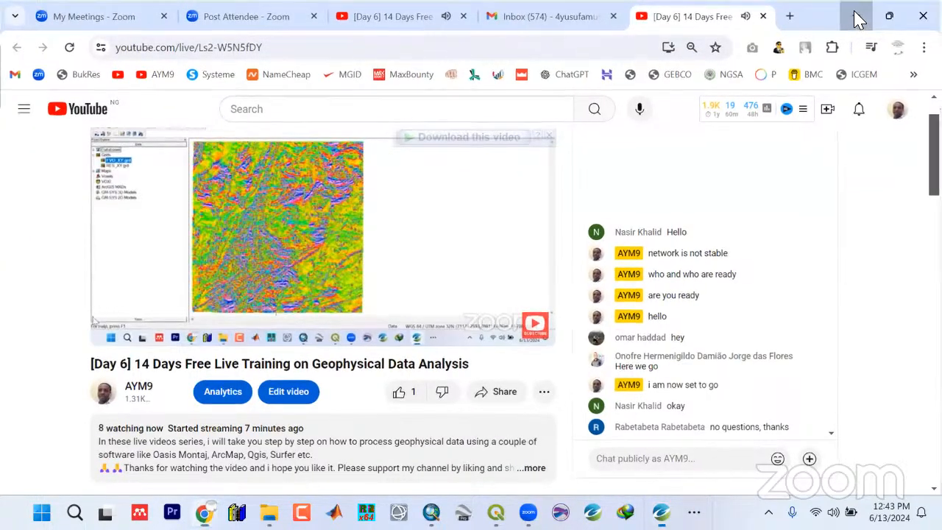
pyautogui.click(857, 19)
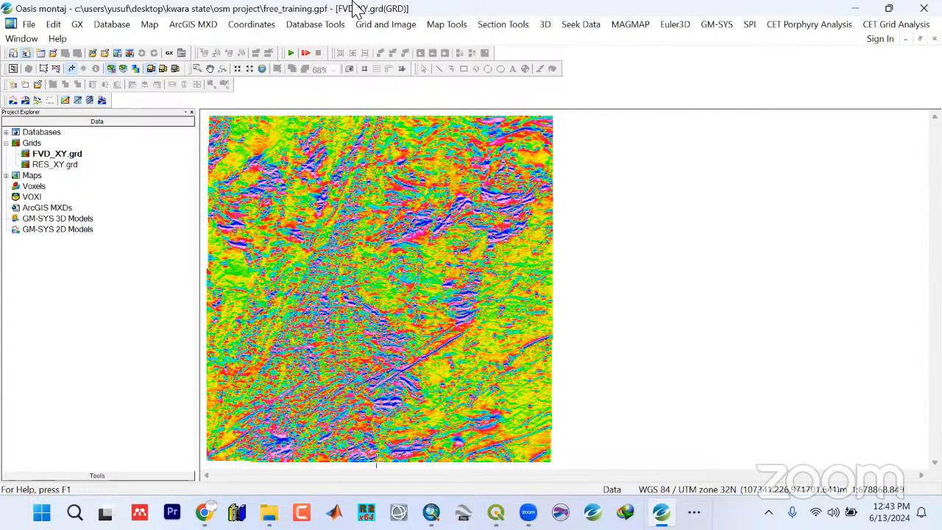
# Look over the CET Porphyry Analysis and CET Grid Analysis tools and start the Standard Deviation texture analysis
pyautogui.click(882, 27)
pyautogui.moveTo(849, 24)
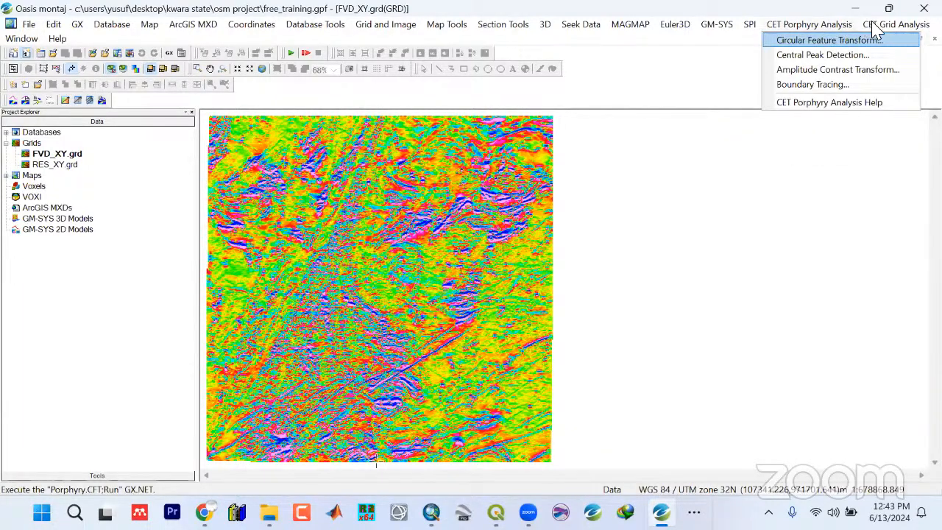
pyautogui.moveTo(880, 26)
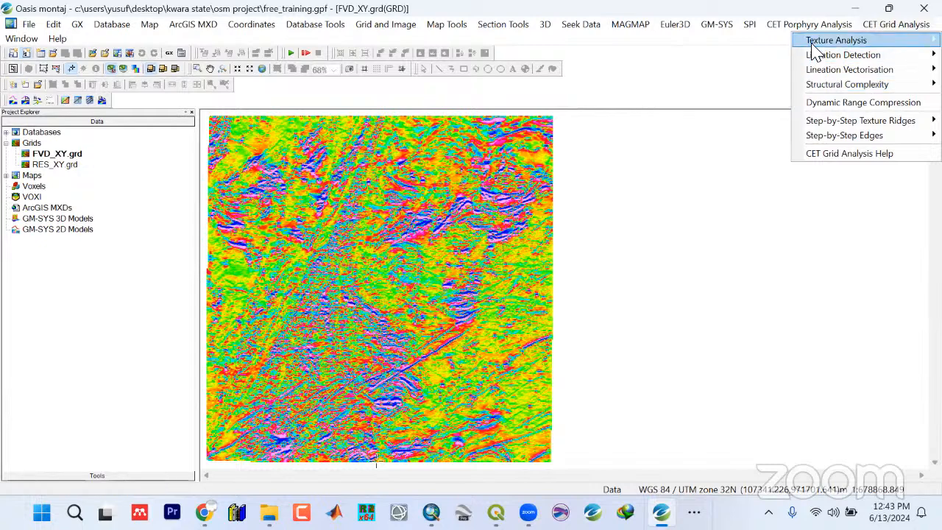
pyautogui.moveTo(815, 52)
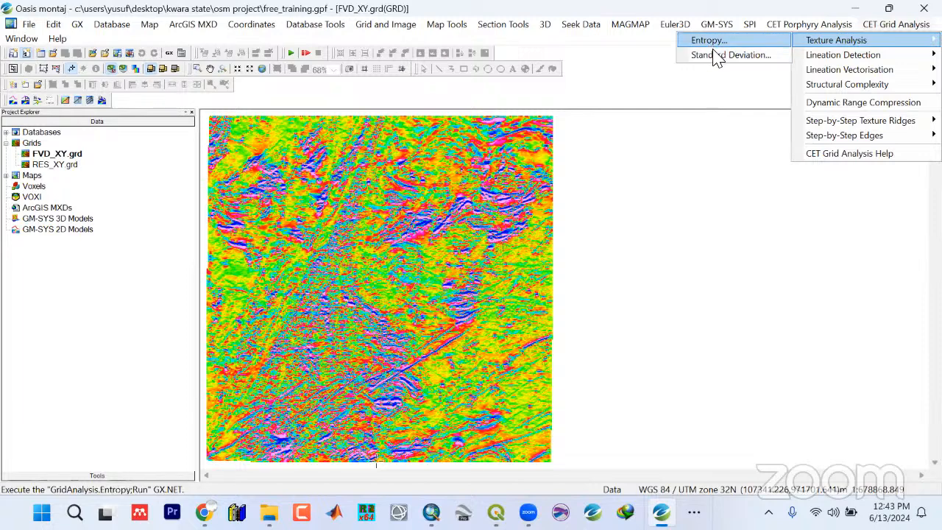
pyautogui.moveTo(831, 24)
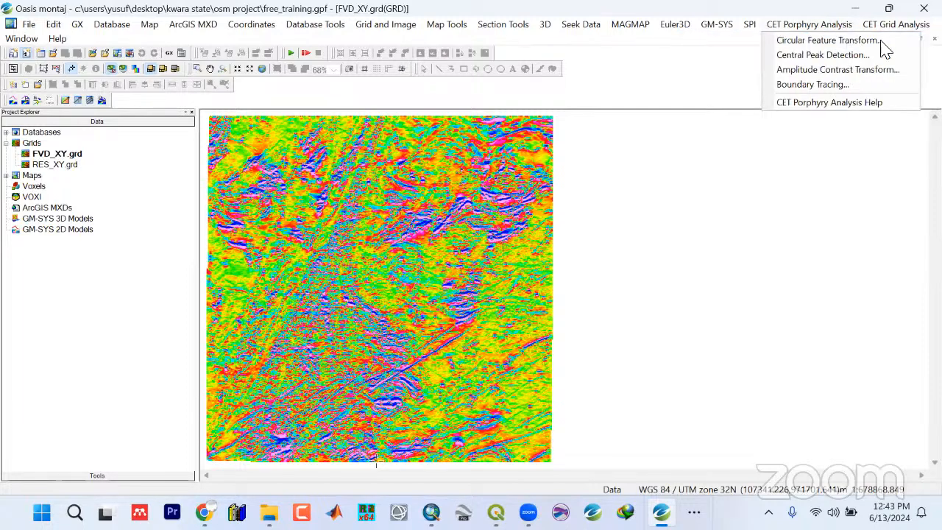
pyautogui.moveTo(892, 24)
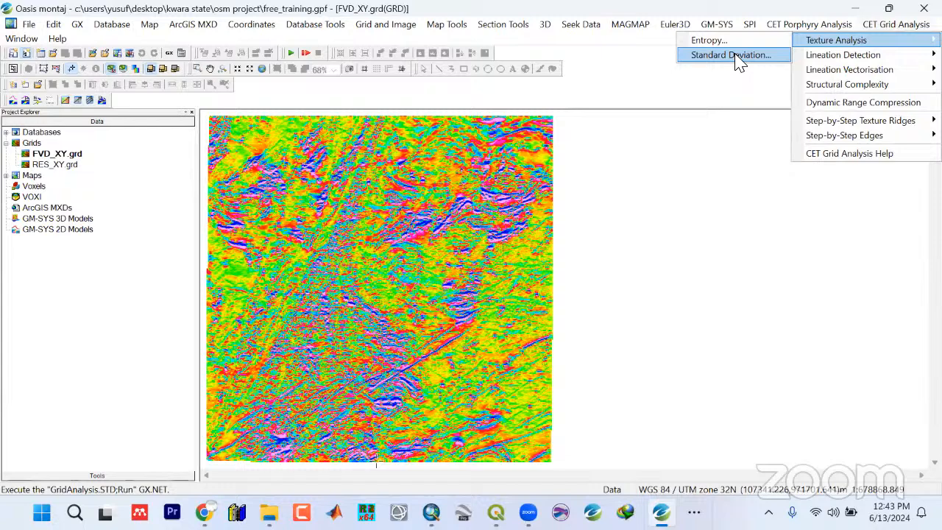
pyautogui.click(732, 57)
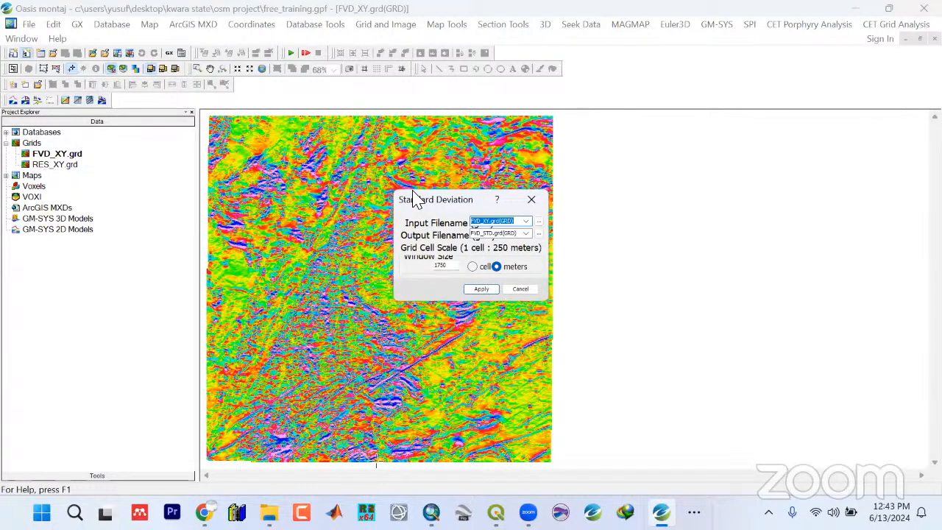
pyautogui.moveTo(415, 199); pyautogui.dragTo(386, 144)
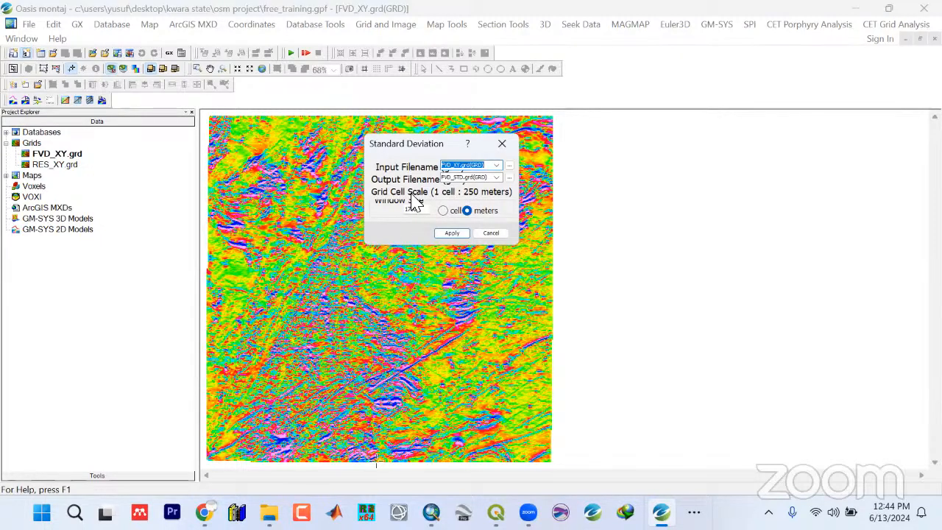
# Set FVD_XY.grd as the standard deviation input grid and name the output grid FVD_STD
pyautogui.click(497, 168)
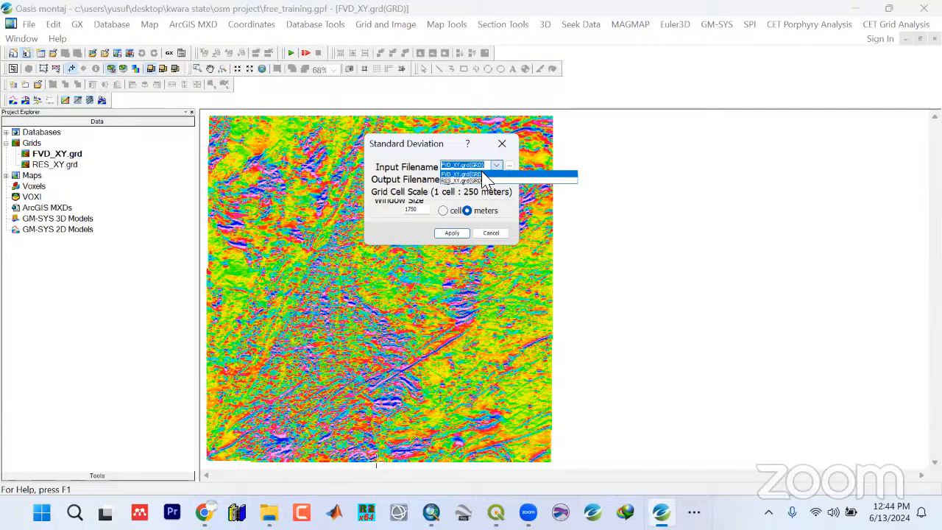
pyautogui.click(484, 173)
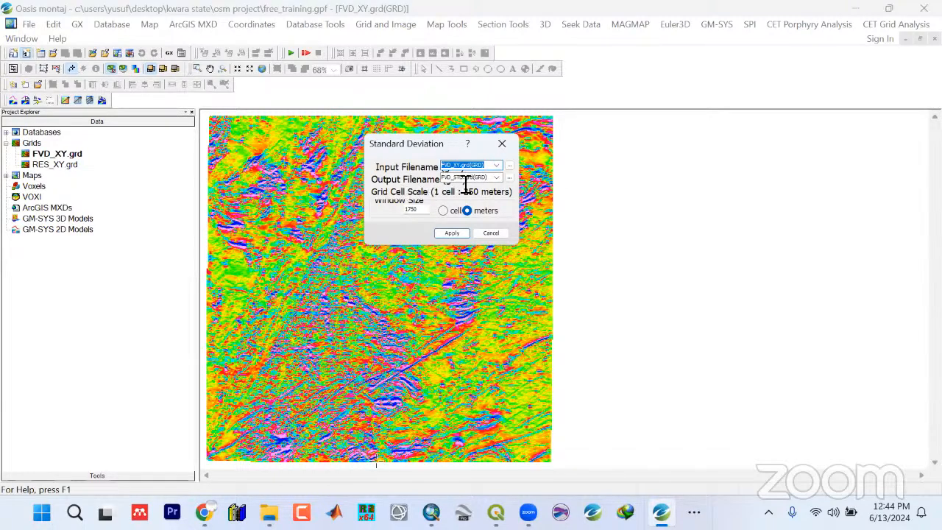
pyautogui.click(489, 180)
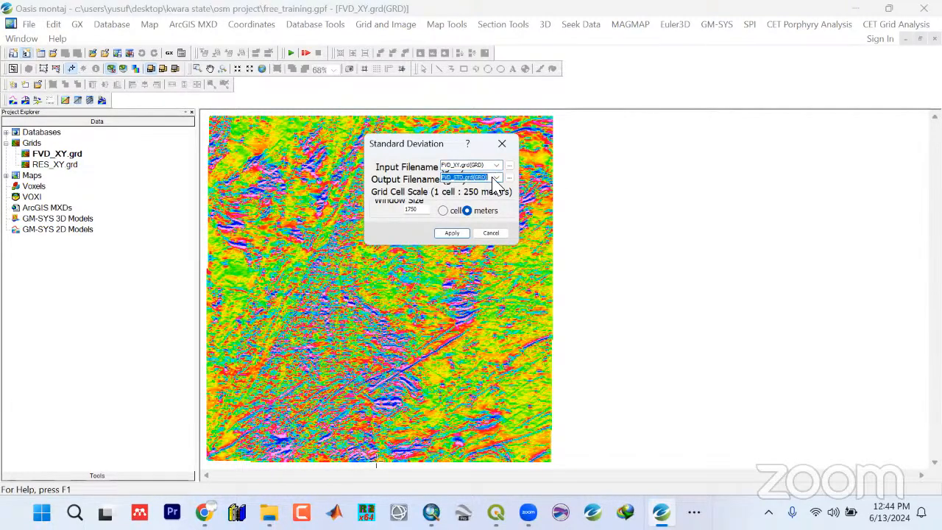
pyautogui.write('FV')
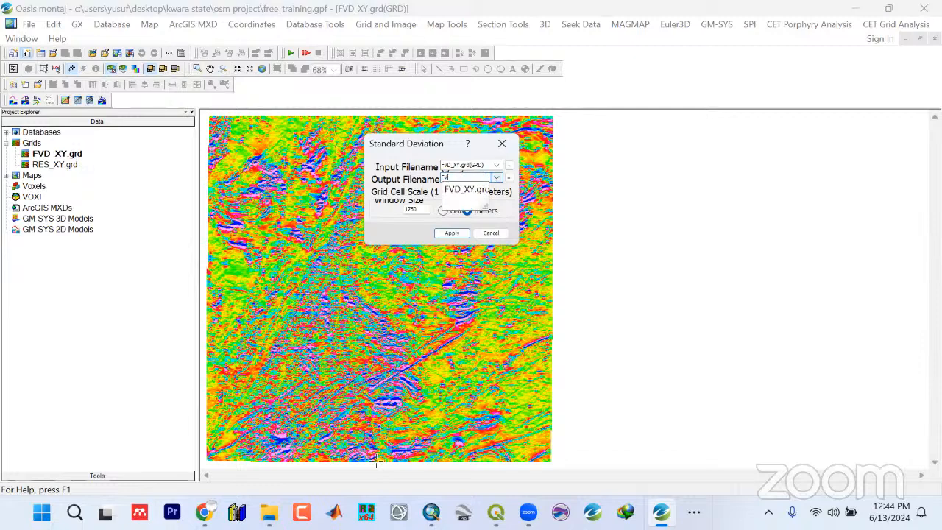
pyautogui.write('D_STD')
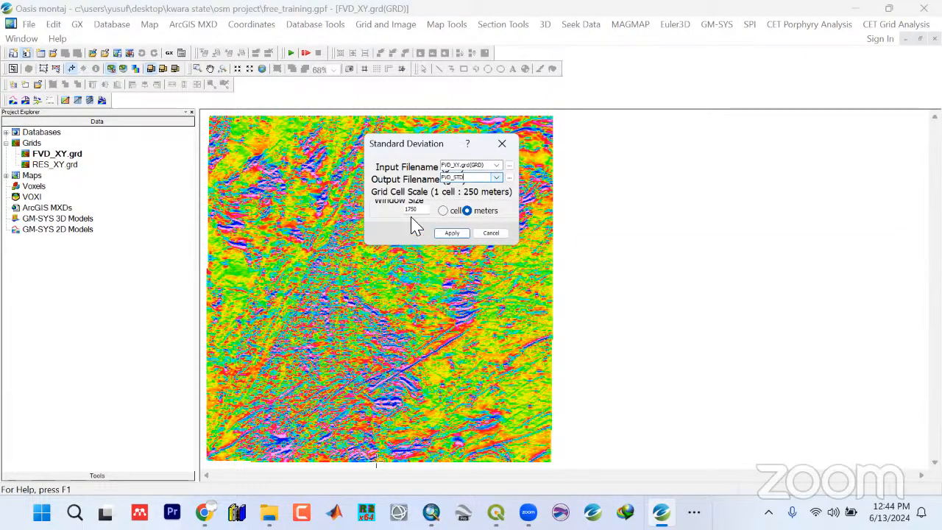
# Try the filter window size in cells and in meters, including 7 cells and 2000 meters, and return it to 1750 meters
pyautogui.moveTo(419, 214); pyautogui.dragTo(396, 213)
pyautogui.click(442, 211)
pyautogui.moveTo(415, 212); pyautogui.dragTo(401, 213)
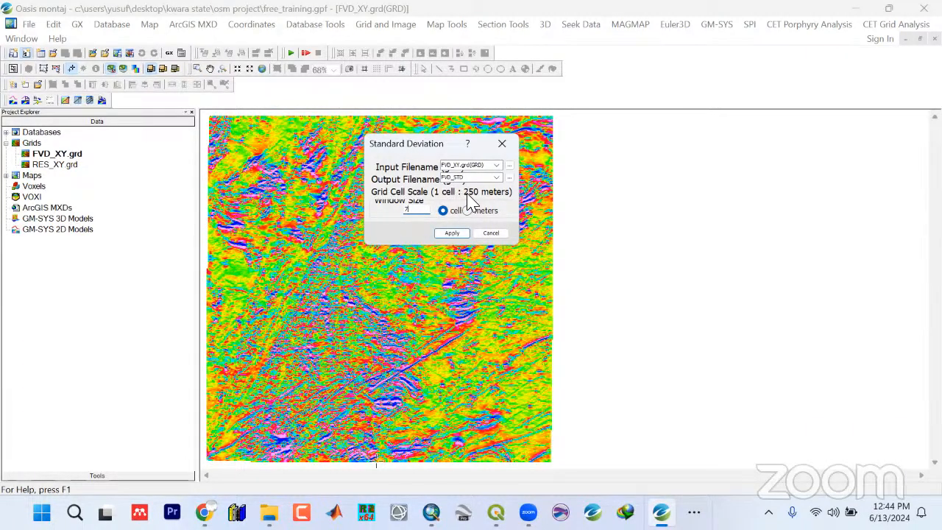
pyautogui.moveTo(417, 210); pyautogui.dragTo(398, 209)
pyautogui.click(468, 210)
pyautogui.click(443, 210)
pyautogui.click(466, 211)
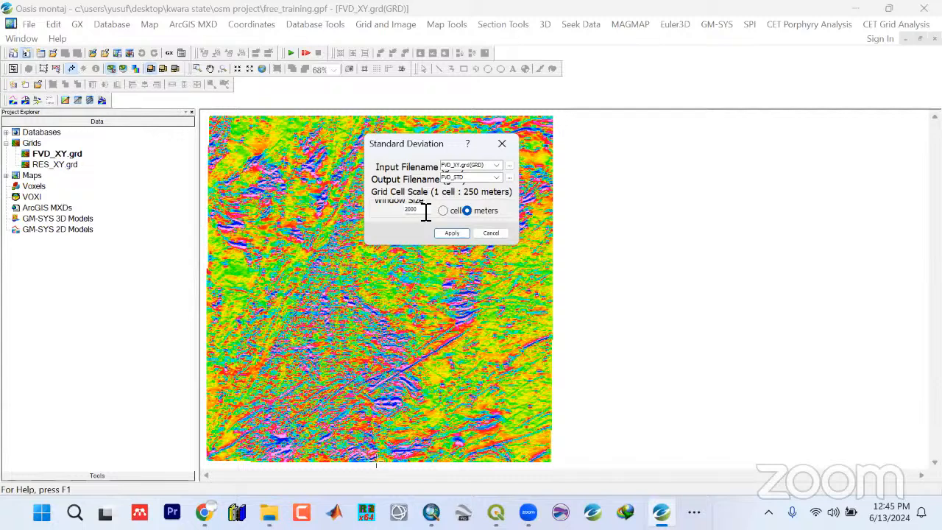
pyautogui.click(442, 211)
pyautogui.moveTo(423, 214); pyautogui.dragTo(376, 209)
pyautogui.click(466, 211)
pyautogui.moveTo(427, 210); pyautogui.dragTo(399, 207)
# Read the window size guidance in the Standard Deviation help, and run the filter with the 1750-meter window to create the FVD_STD grid
pyautogui.click(468, 145)
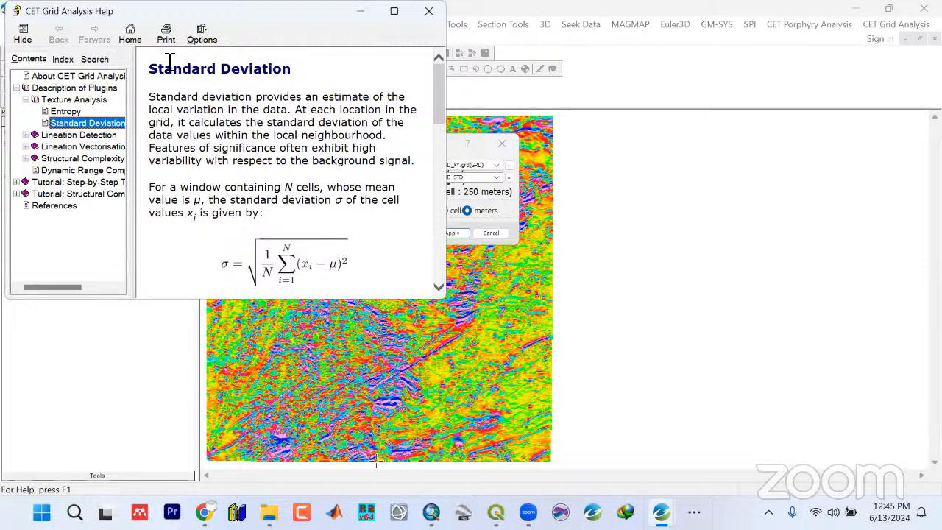
pyautogui.scroll(-5, 245, 178)
pyautogui.scroll(-15, 245, 178)
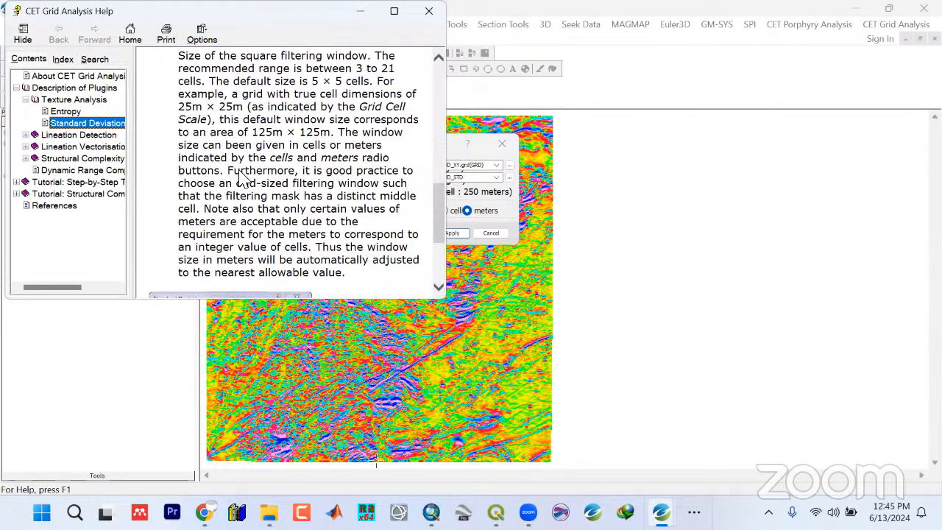
pyautogui.click(424, 12)
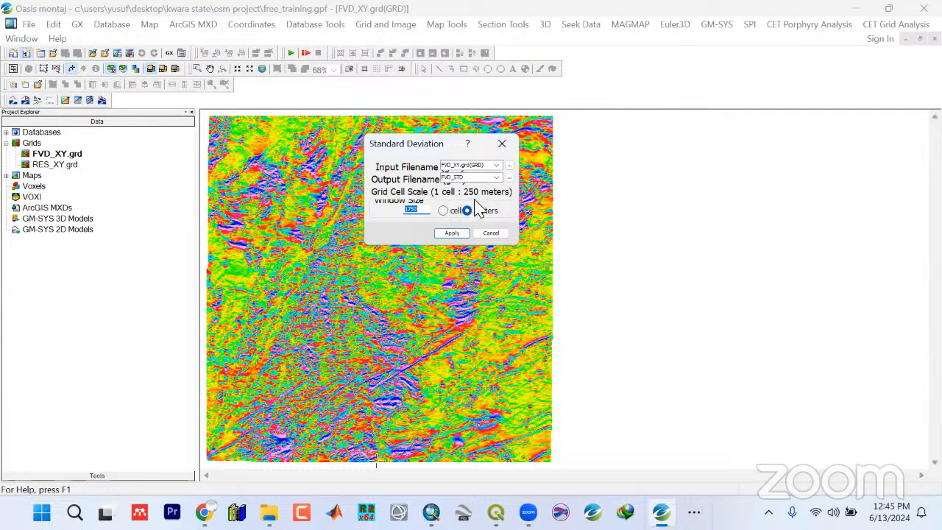
pyautogui.click(451, 233)
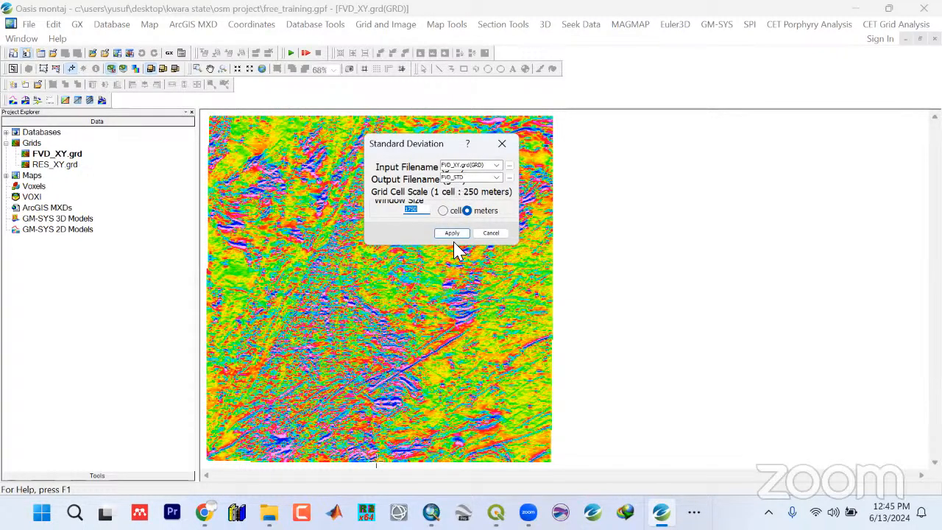
pyautogui.click(453, 236)
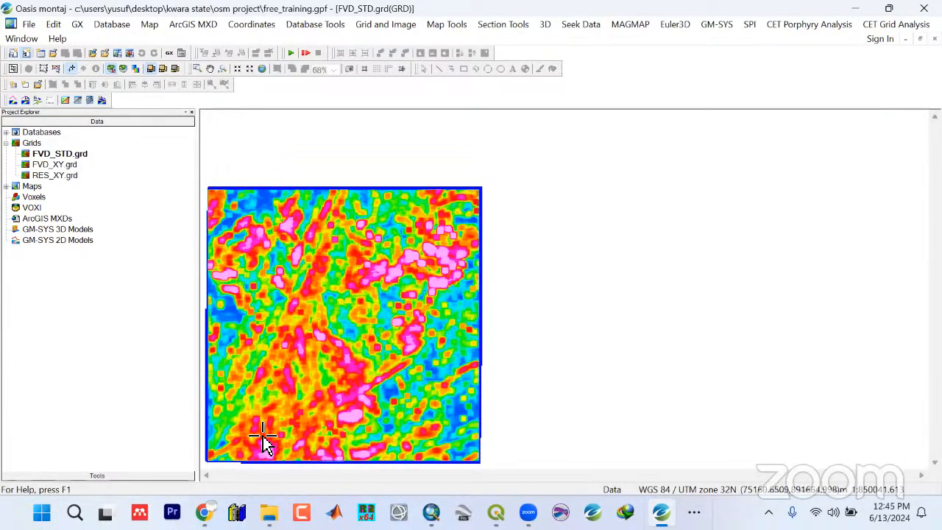
# Check the live stream chat in Chrome and return to Oasis montaj
pyautogui.hotkey('alt', 'Tab')
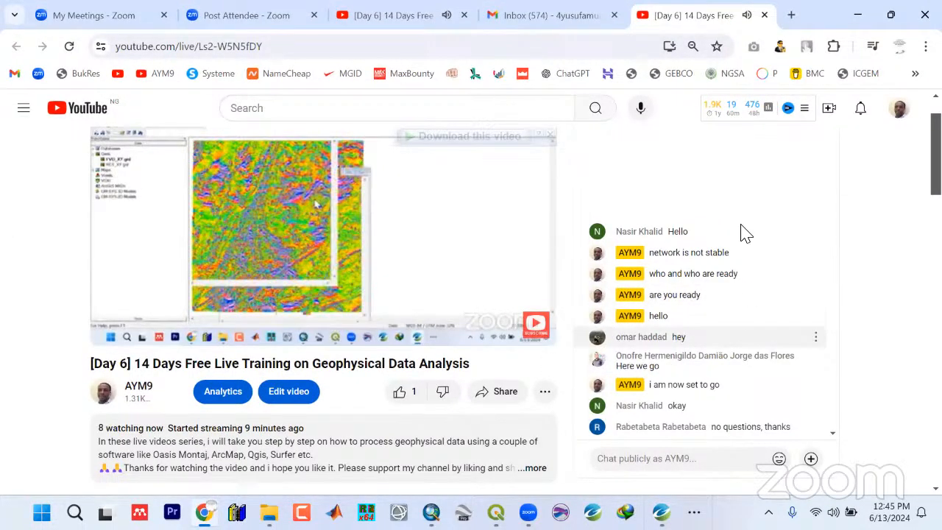
pyautogui.click(858, 16)
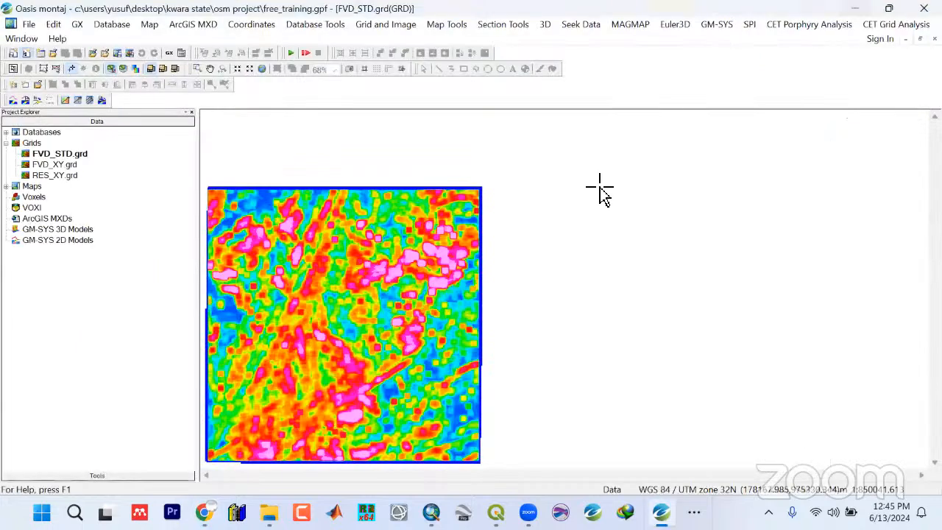
# Run Phase Symmetry lineation detection on FVD_STD.grd for positive features at all angles, with FVD_STD_PS.grd as the output grid
pyautogui.click(911, 24)
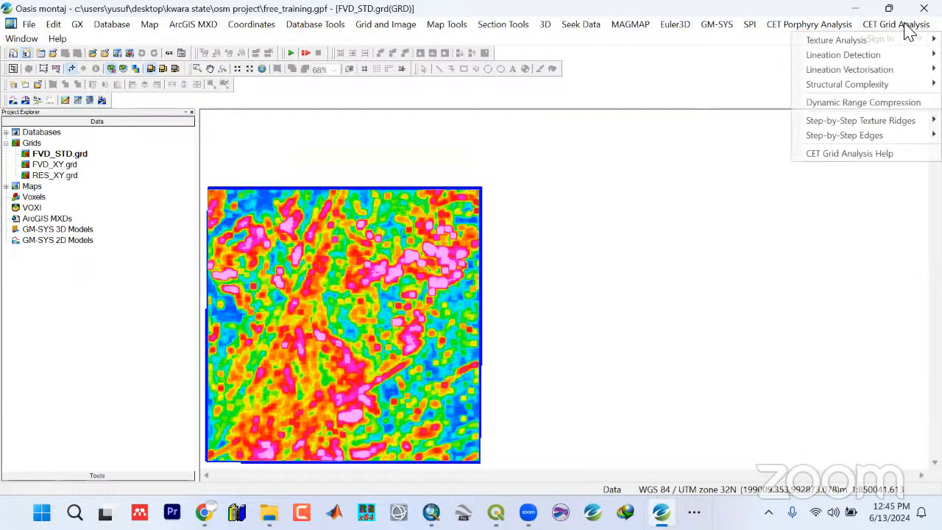
pyautogui.moveTo(848, 45)
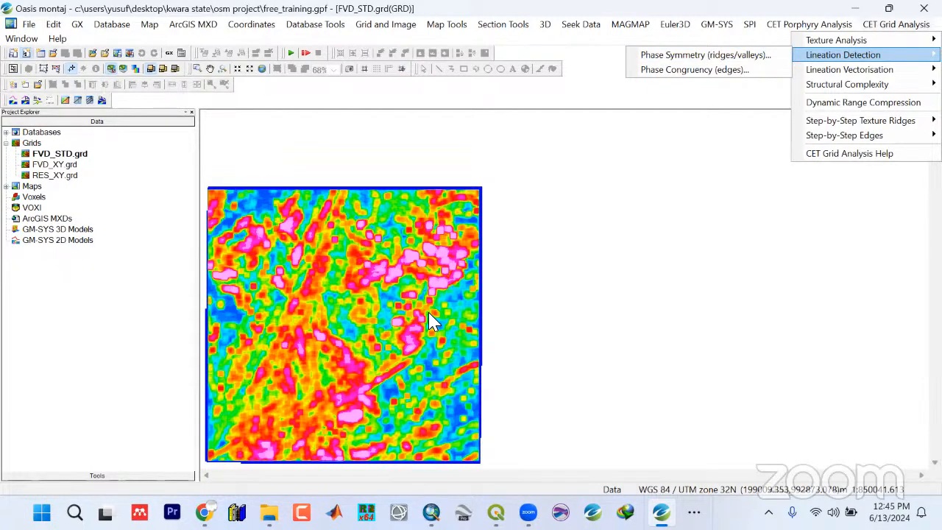
pyautogui.click(659, 59)
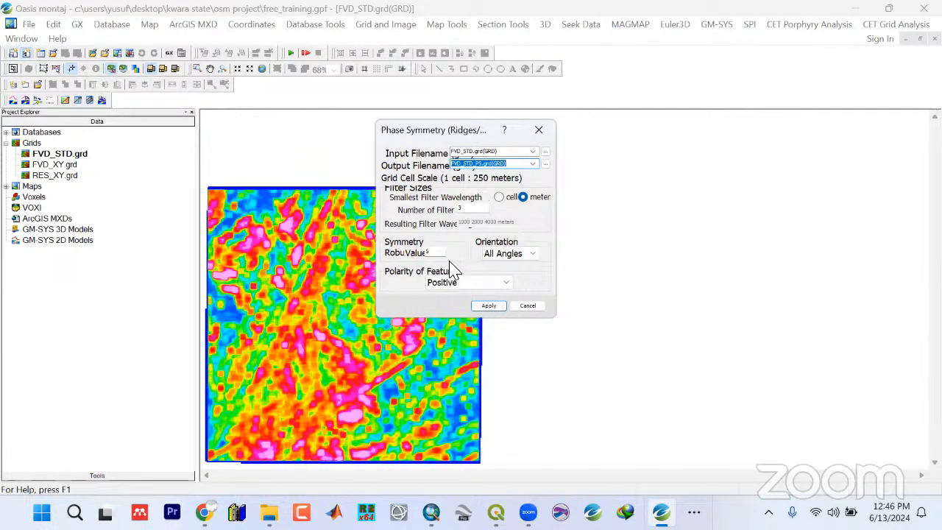
pyautogui.click(489, 307)
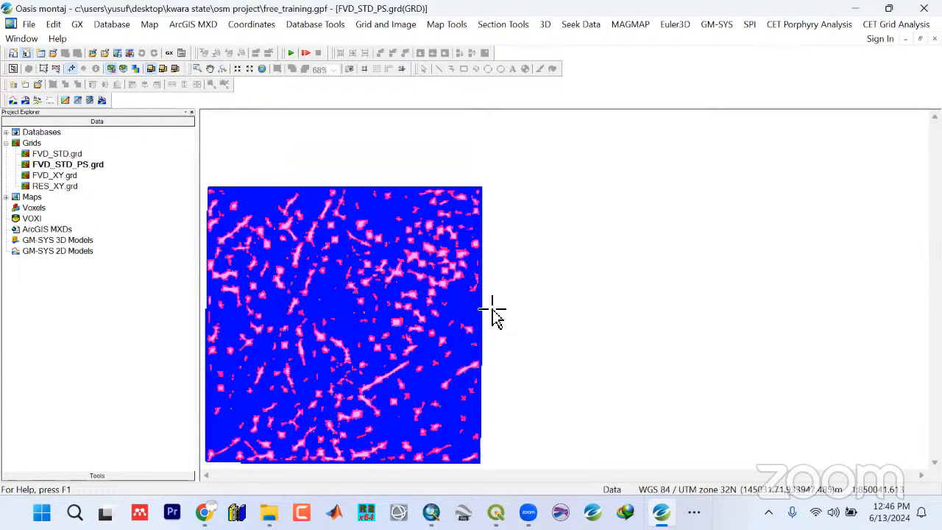
# Run Amplitude Thresholding on FVD_STD_PS.grd with a 7-cell ridge width and a threshold value of 0.1, outputting FVD_STD_PS_THRESH.grd
pyautogui.click(883, 25)
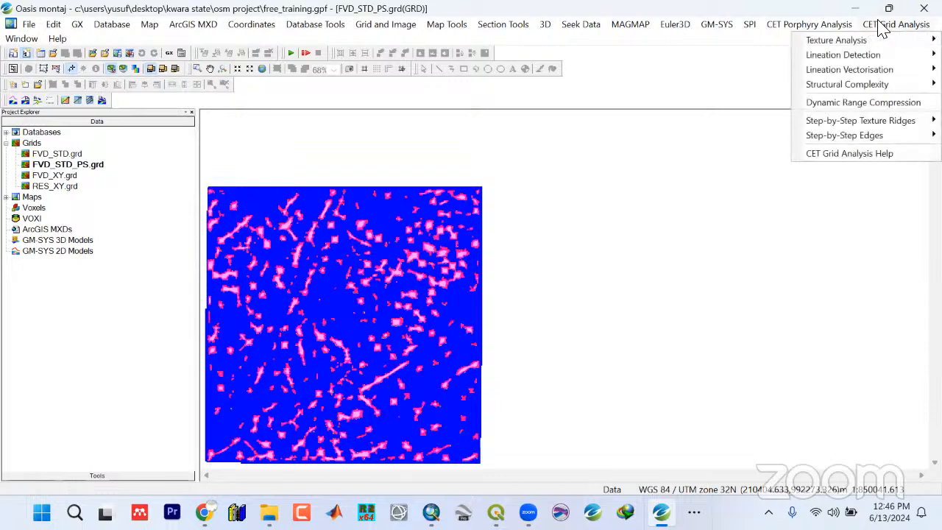
pyautogui.moveTo(841, 74)
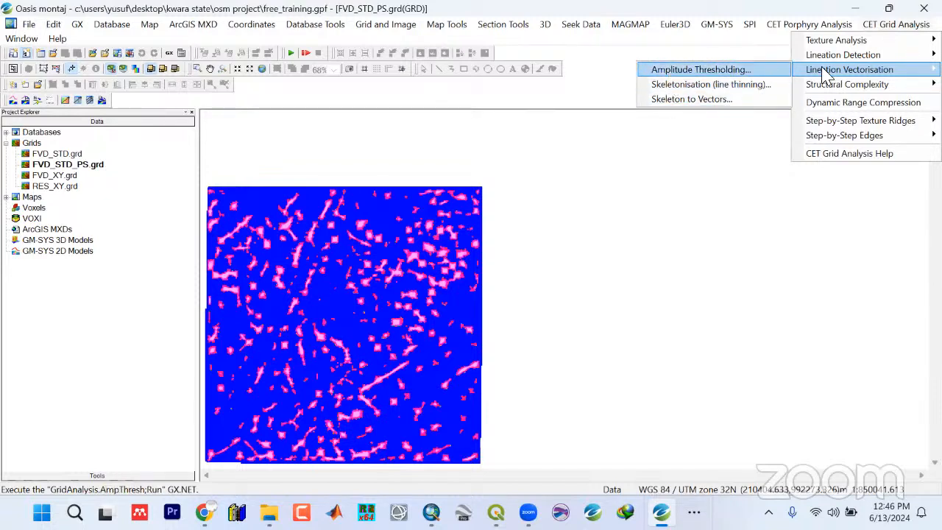
pyautogui.click(702, 73)
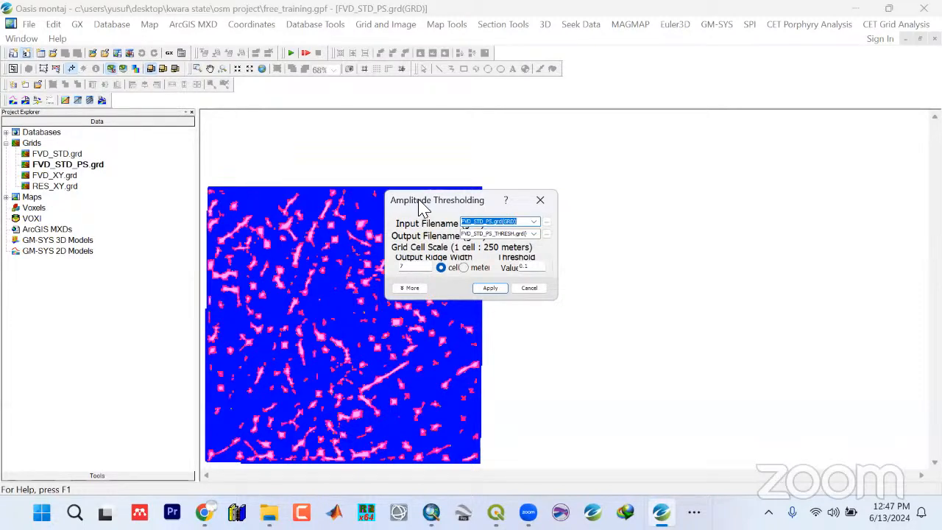
pyautogui.moveTo(420, 203); pyautogui.dragTo(437, 156)
pyautogui.moveTo(431, 223); pyautogui.dragTo(406, 218)
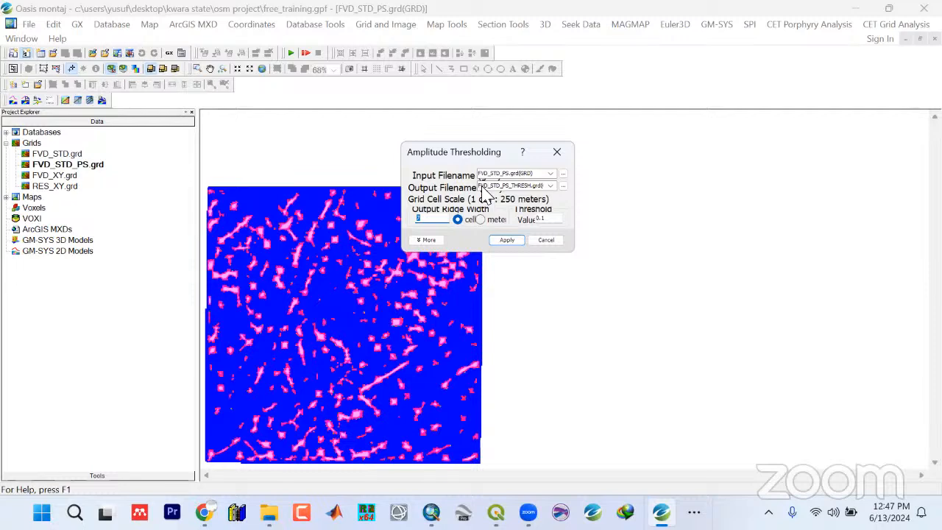
pyautogui.click(428, 241)
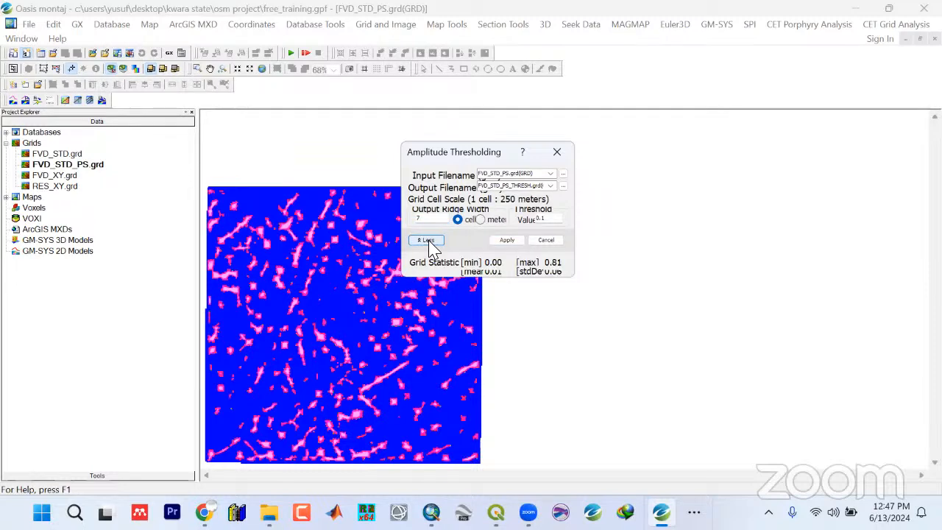
pyautogui.click(428, 242)
pyautogui.click(507, 241)
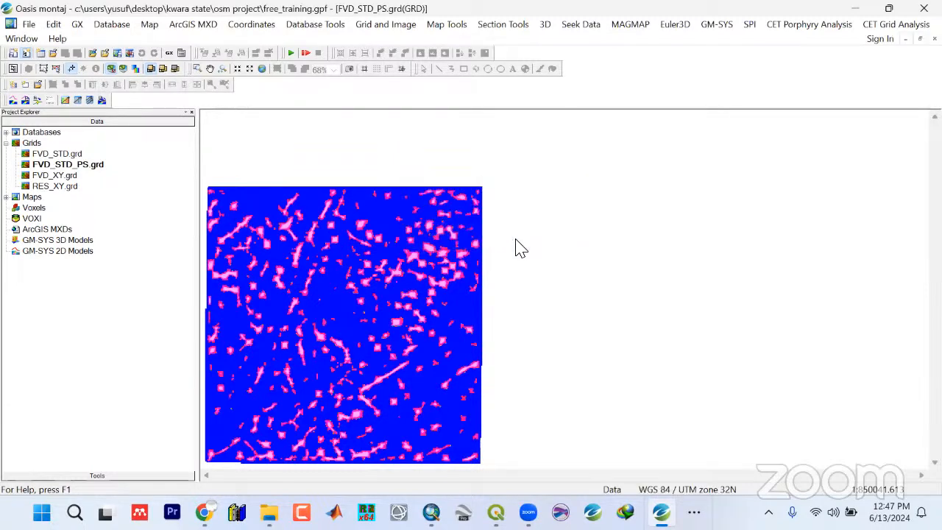
# Start Skeletonisation for FVD_STD_PS_THRESH.grd and open its minimum line length for editing
pyautogui.click(879, 25)
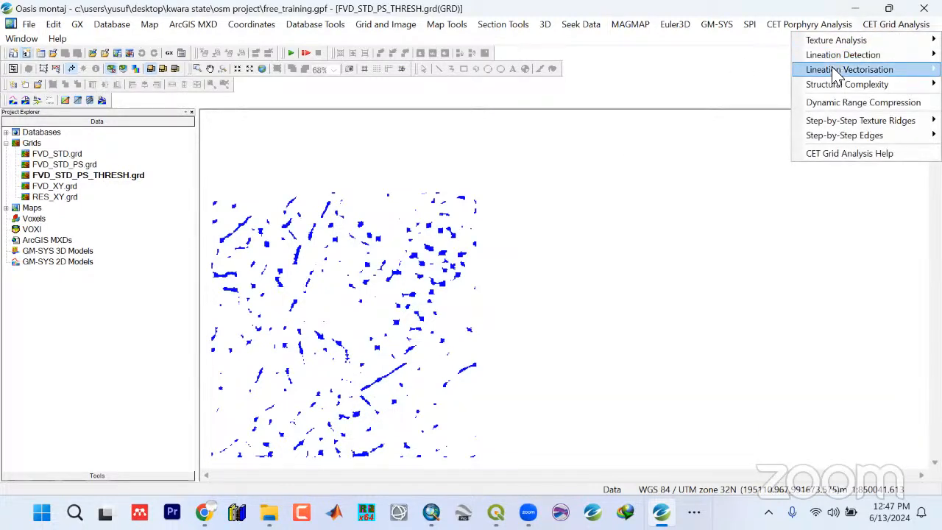
pyautogui.moveTo(836, 74)
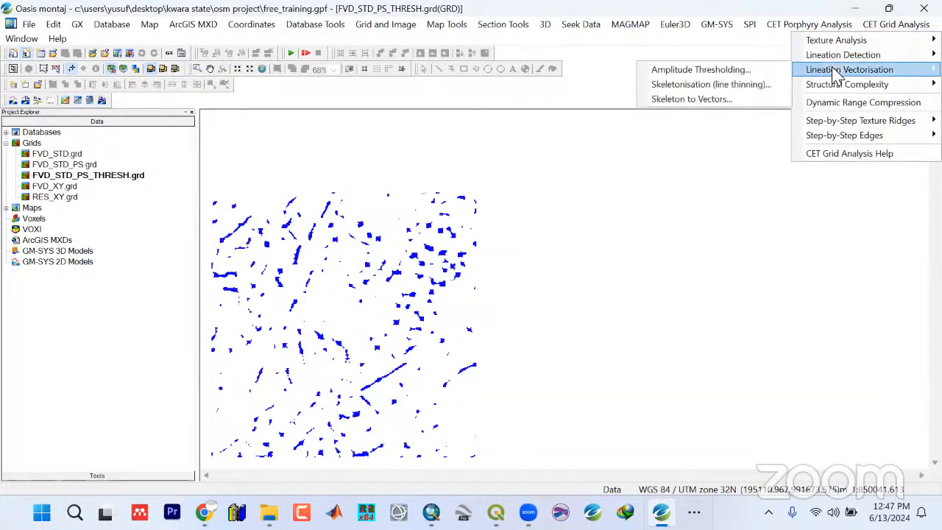
pyautogui.click(731, 87)
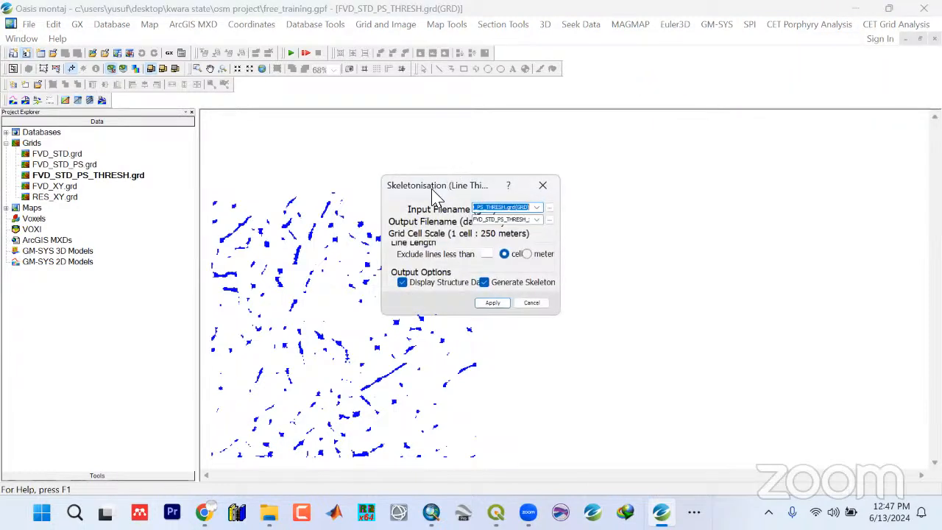
pyautogui.moveTo(430, 186); pyautogui.dragTo(425, 172)
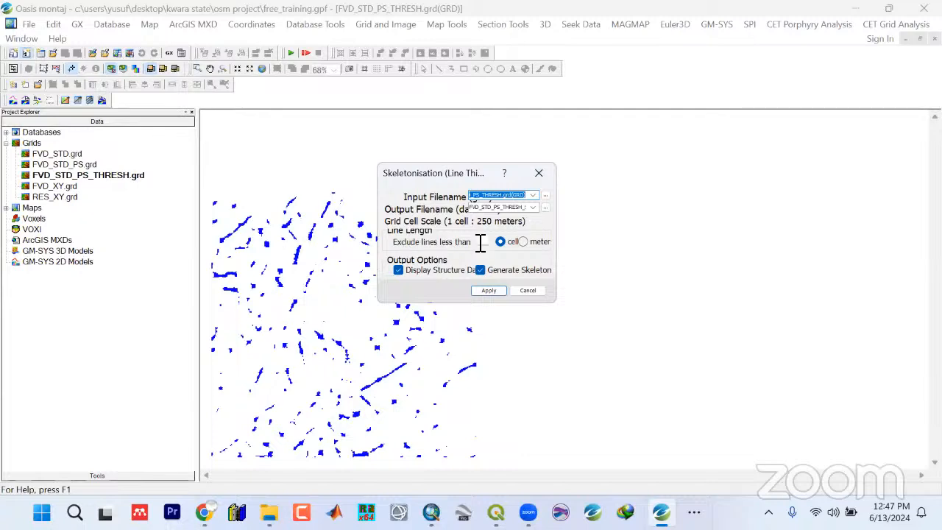
pyautogui.click(480, 243)
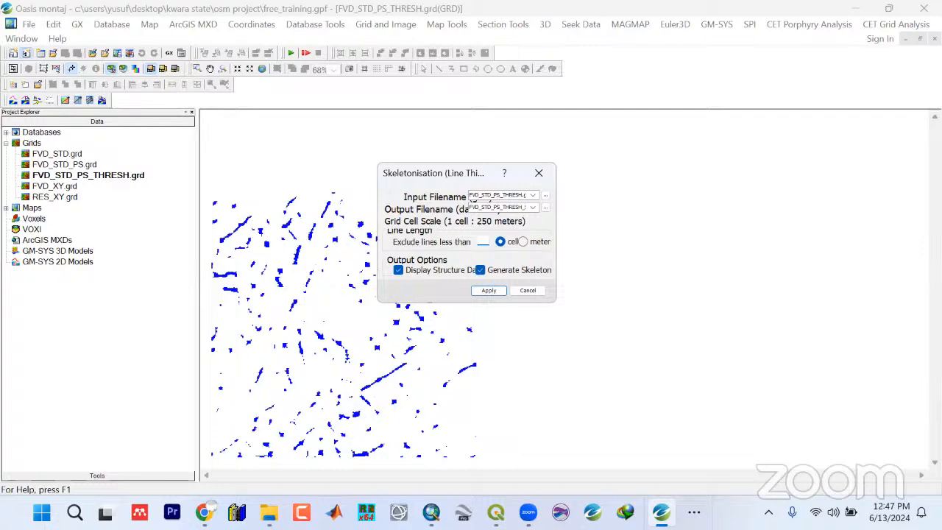
# Open a blank document in Word and return to Oasis montaj
pyautogui.press('super')
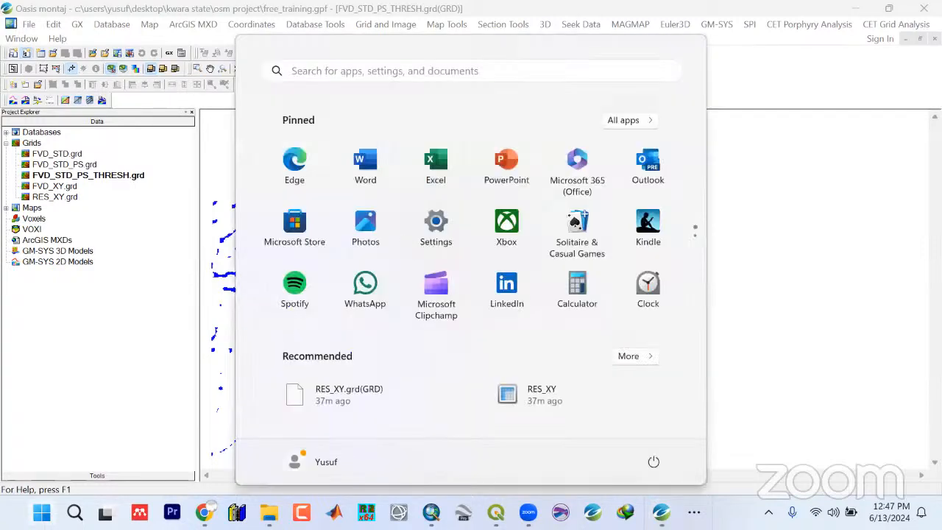
pyautogui.write('word')
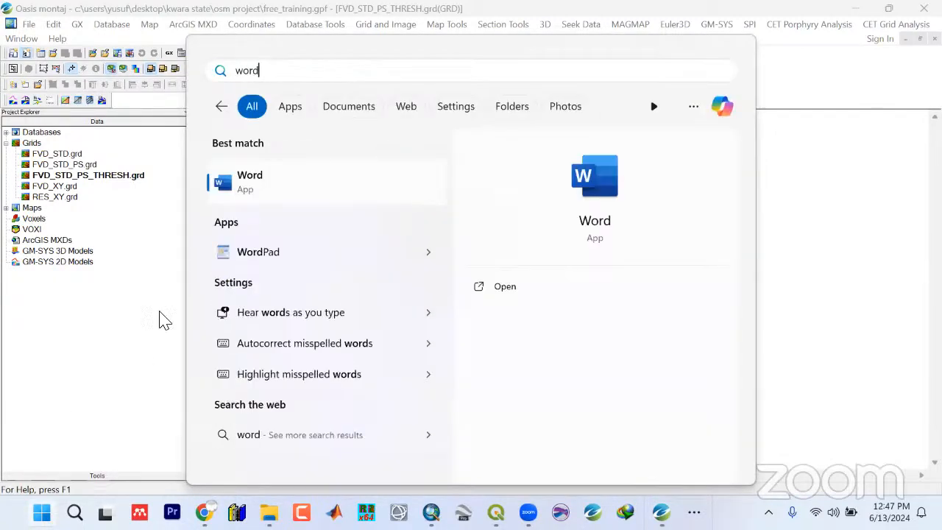
pyautogui.click(292, 193)
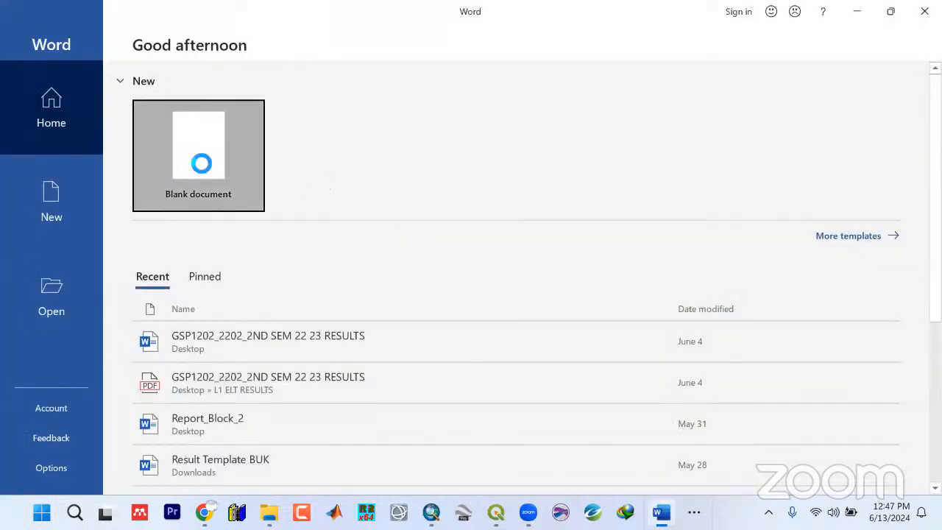
pyautogui.click(200, 167)
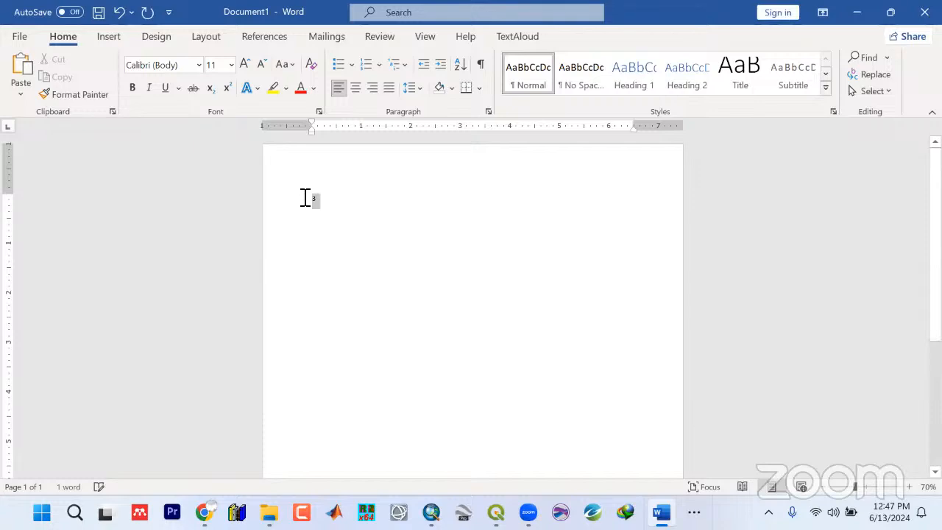
pyautogui.click(856, 12)
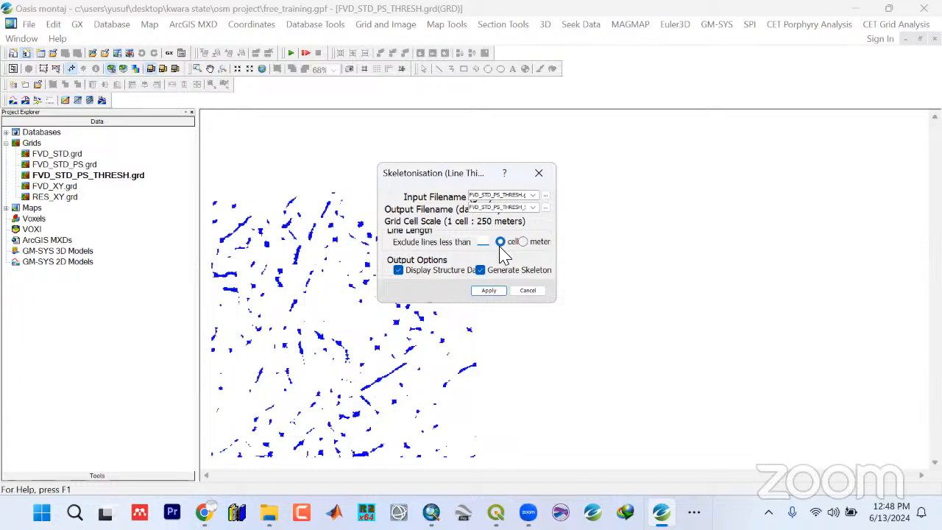
# Run the skeletonisation with its skeleton map, and convert the skeleton to vectors with the vector database and vector map generated
pyautogui.click(483, 293)
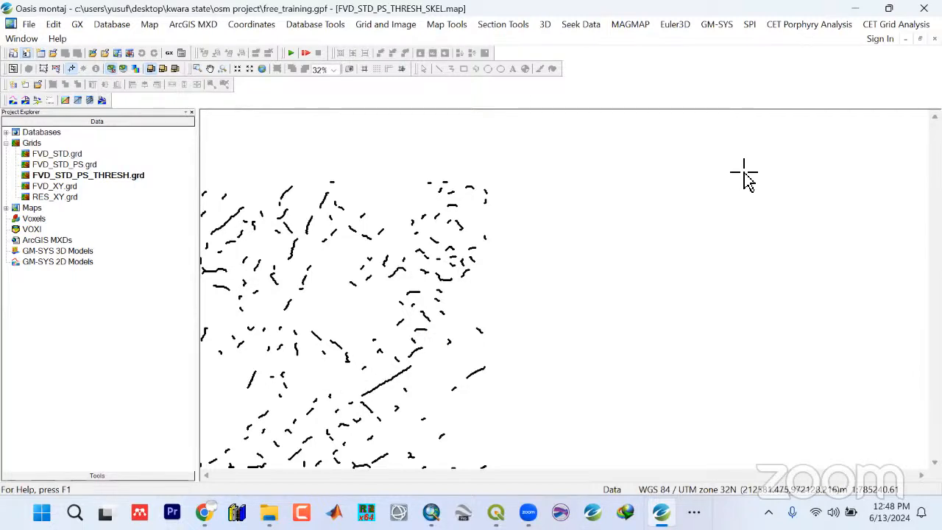
pyautogui.click(870, 30)
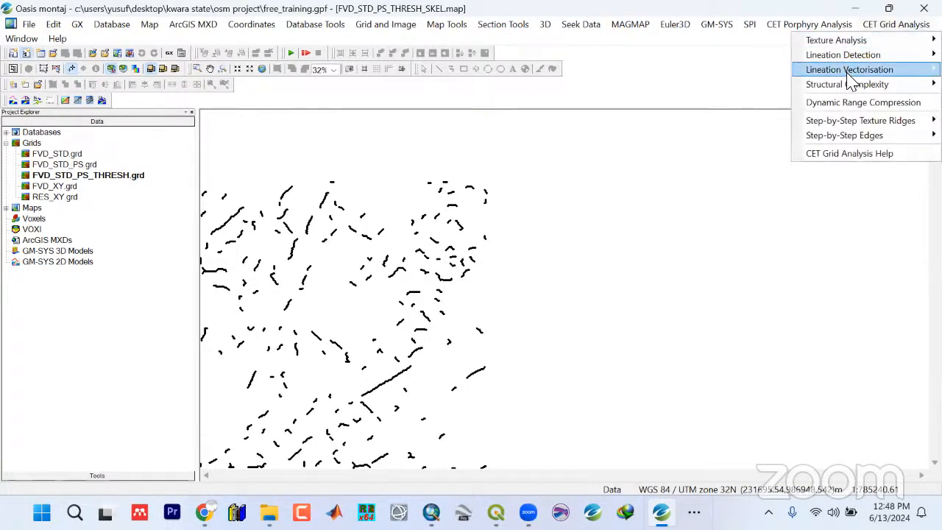
pyautogui.moveTo(824, 71)
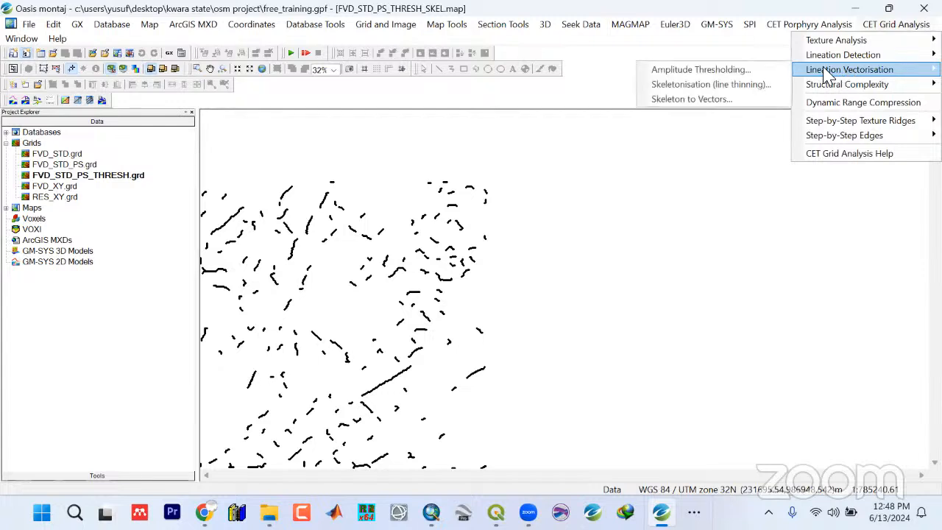
pyautogui.click(699, 103)
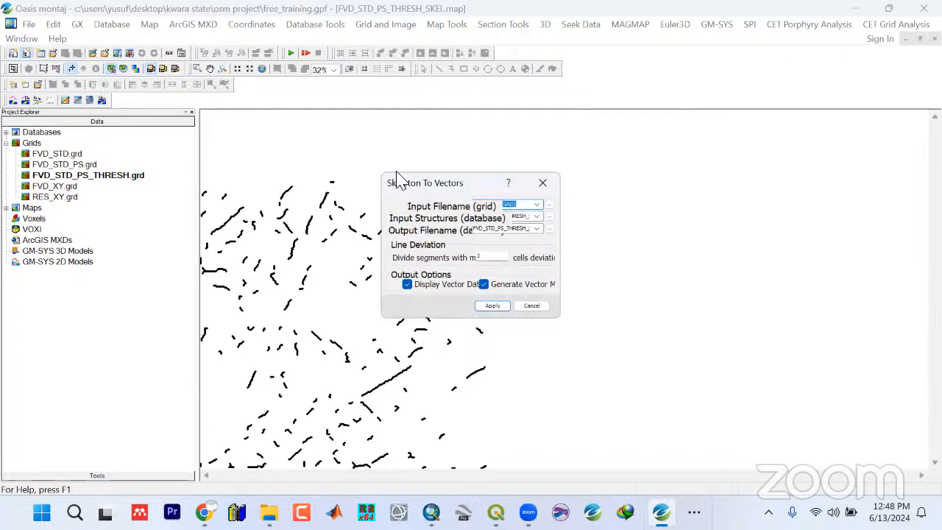
pyautogui.moveTo(397, 178); pyautogui.dragTo(394, 144)
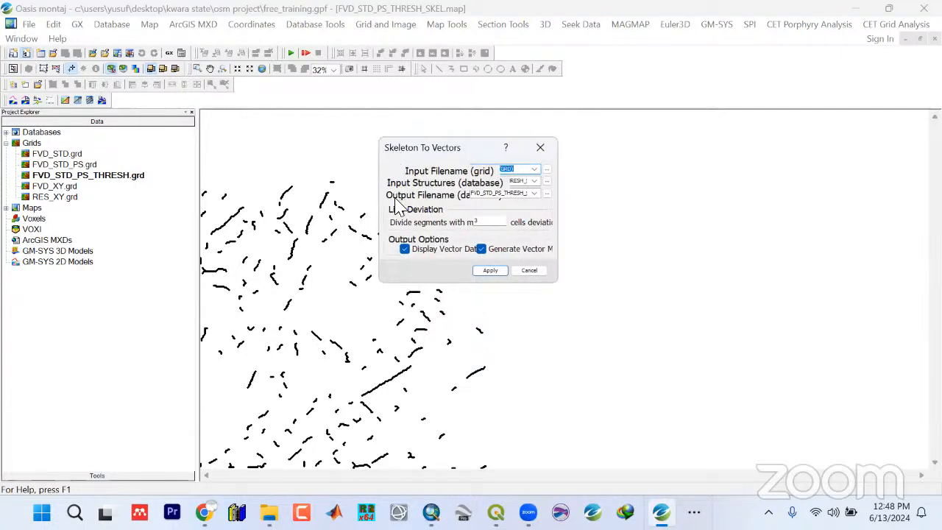
pyautogui.click(488, 272)
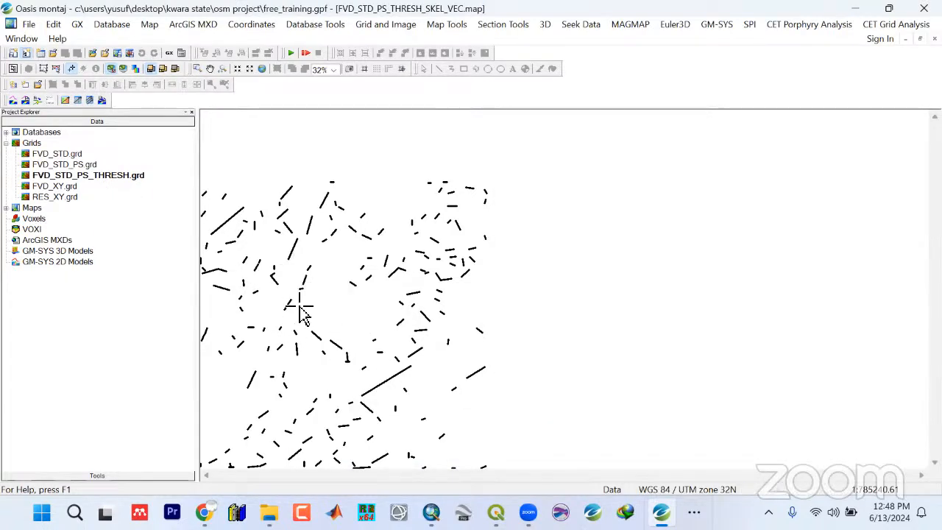
# List the project's maps and select the TrendLines group in the FVD_STD_PS_THRESH_SKEL_VEC map
pyautogui.click(6, 208)
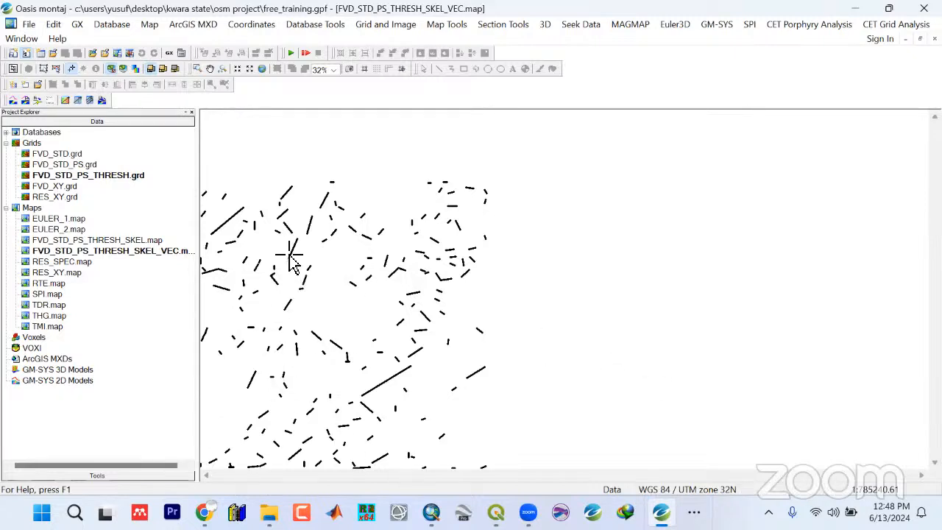
pyautogui.click(56, 68)
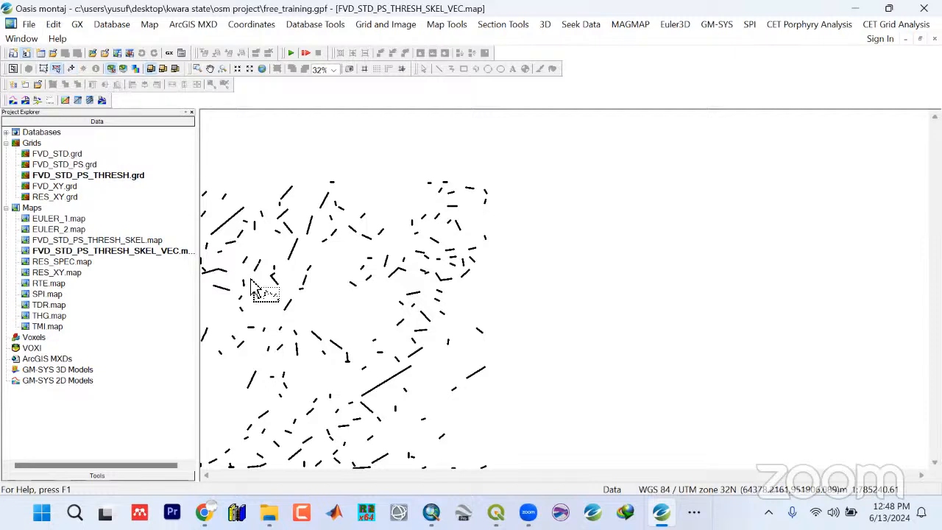
pyautogui.click(289, 302)
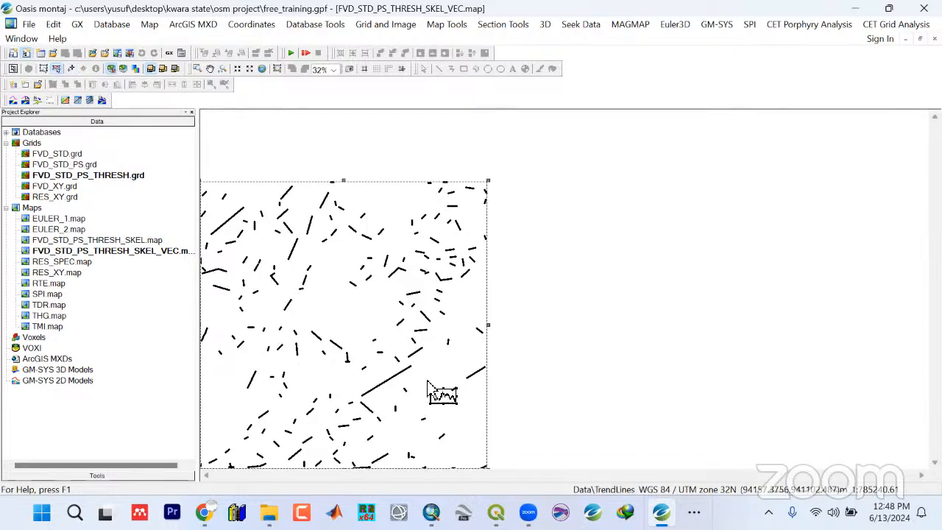
# Export only the selected TrendLines group of the map to a file in ArcView Shapefile (*.shp) format
pyautogui.click(149, 29)
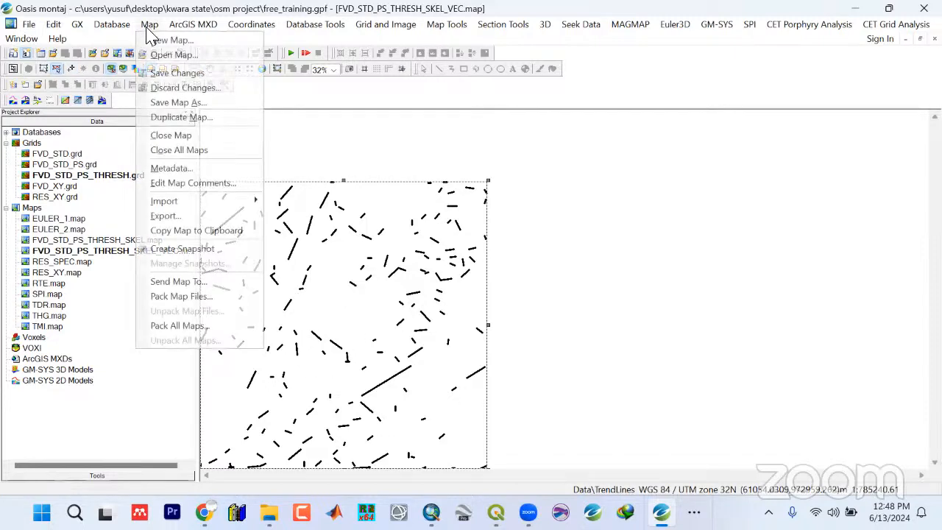
pyautogui.click(184, 220)
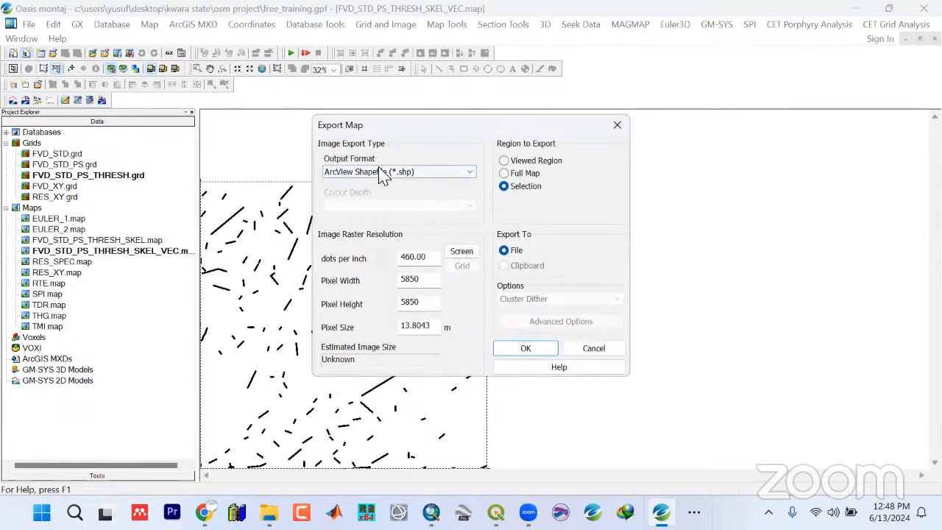
pyautogui.click(469, 173)
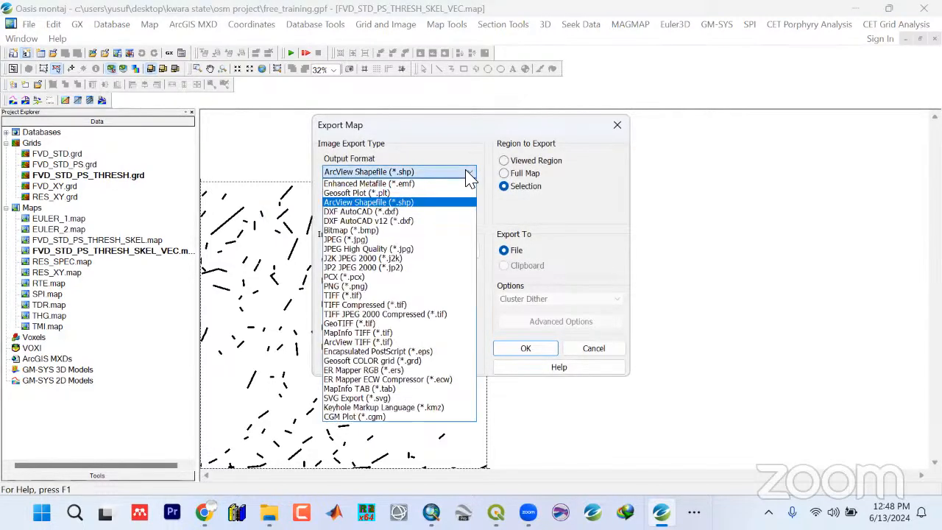
pyautogui.click(374, 202)
pyautogui.moveTo(428, 261); pyautogui.dragTo(381, 260)
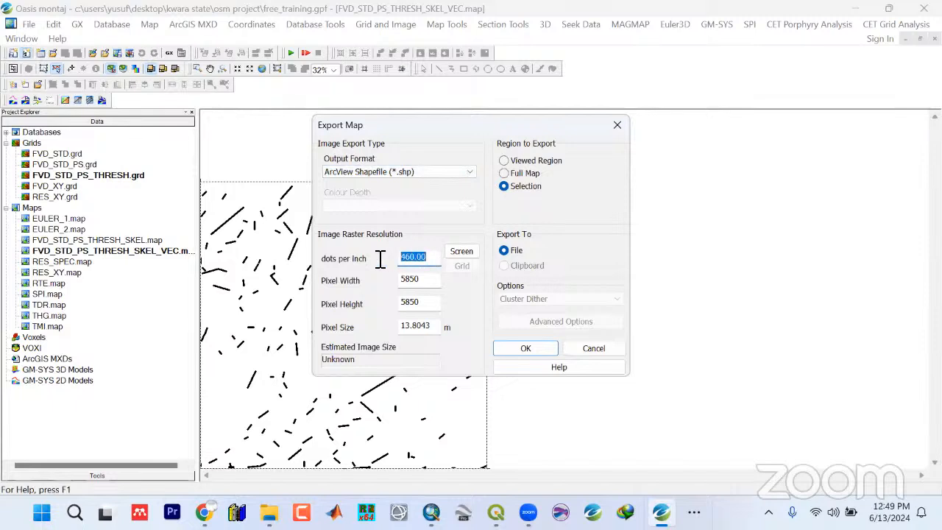
pyautogui.click(505, 188)
pyautogui.click(515, 350)
# Save the exported shapefile in the Shapefiles folder as FVD_LINEAMENTS
pyautogui.doubleClick(321, 242)
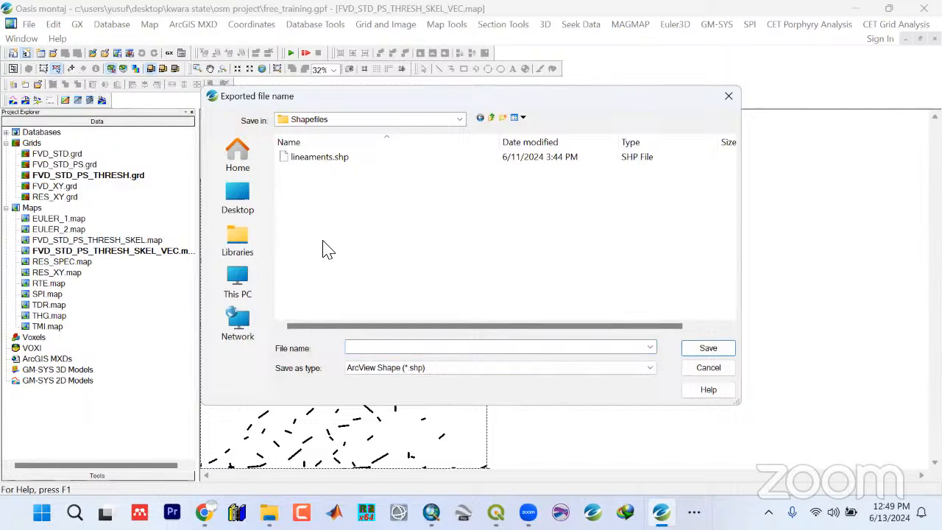
pyautogui.click(371, 350)
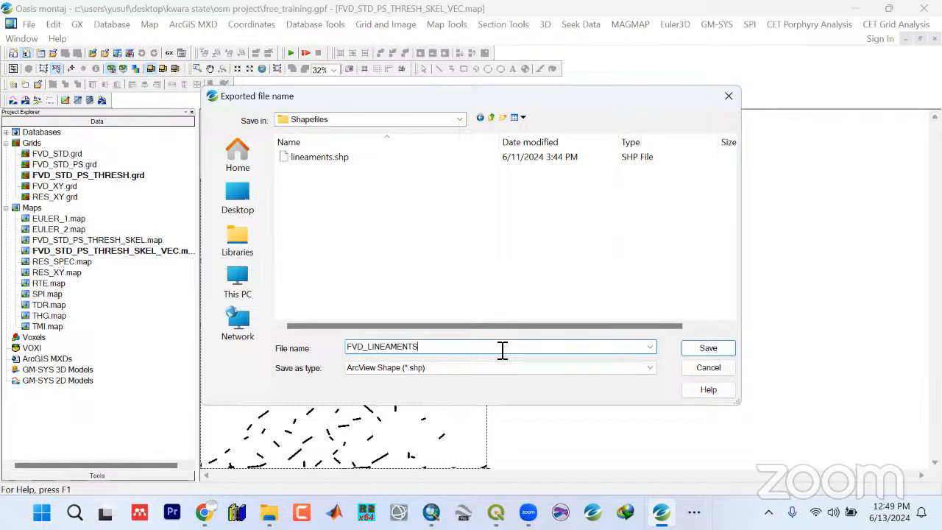
pyautogui.click(707, 349)
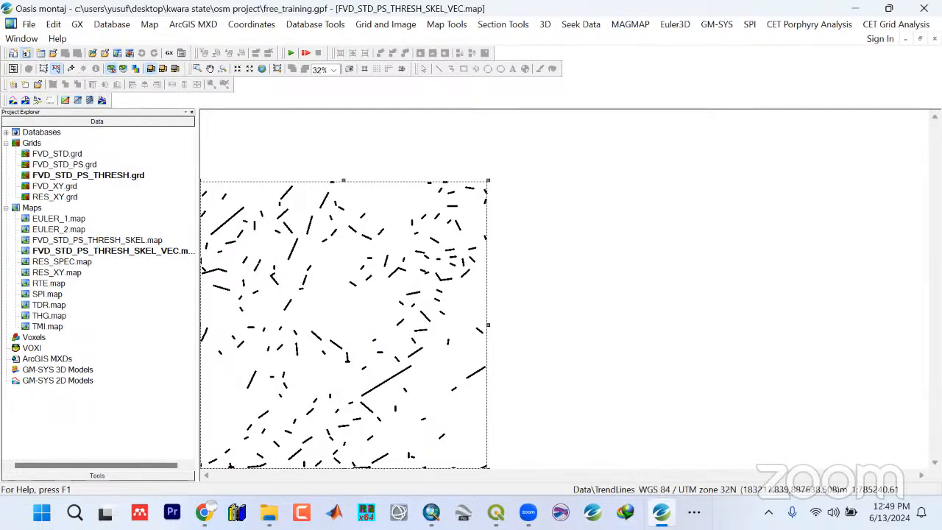
# Switch to QGIS and browse the Shapefiles folder for a raster dataset
pyautogui.click(693, 512)
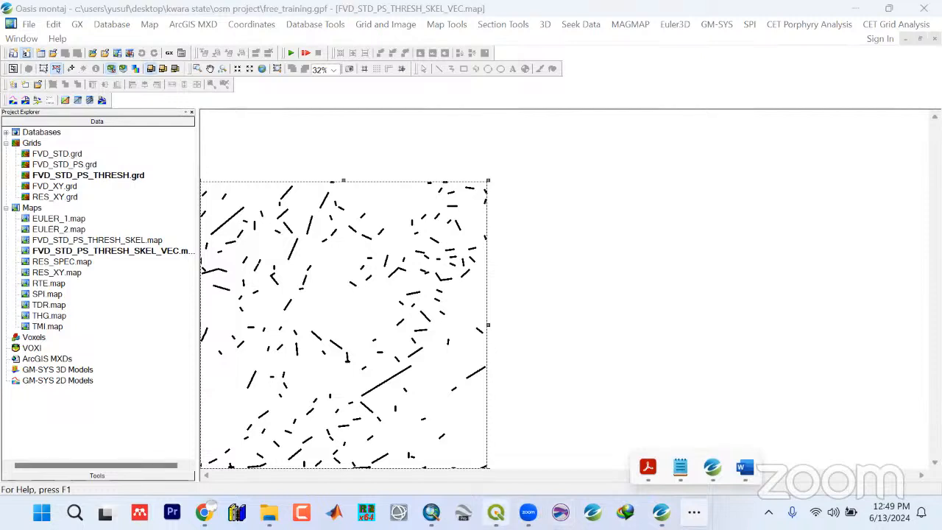
pyautogui.click(495, 512)
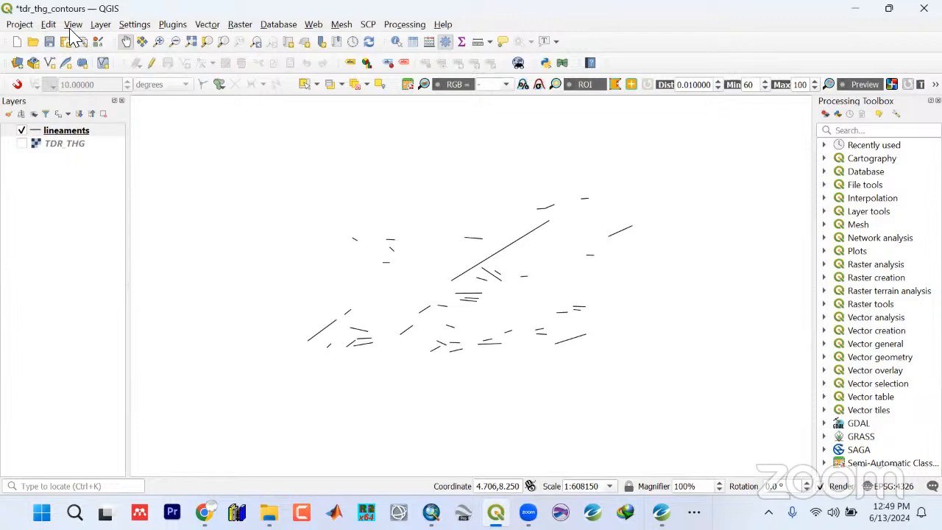
pyautogui.click(126, 43)
pyautogui.hotkey('ctrl', 'shift', 'r')
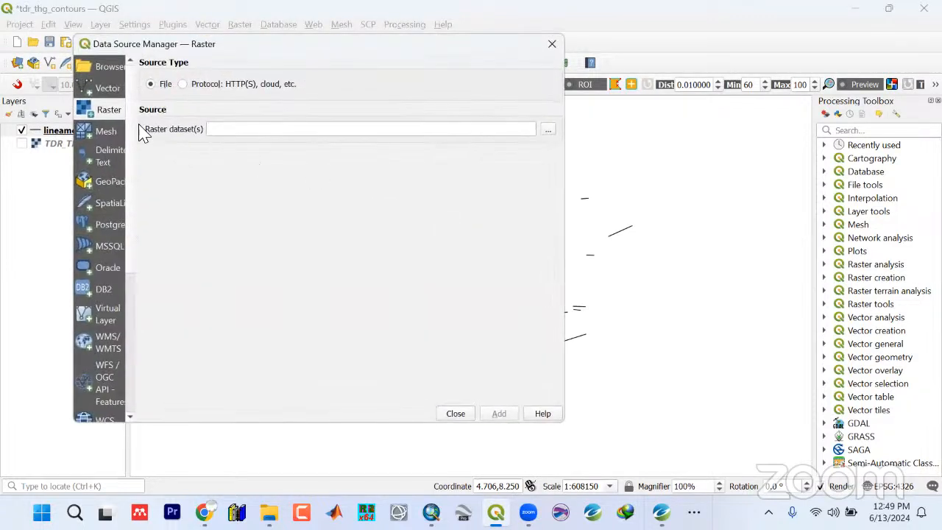
pyautogui.click(550, 133)
pyautogui.click(527, 66)
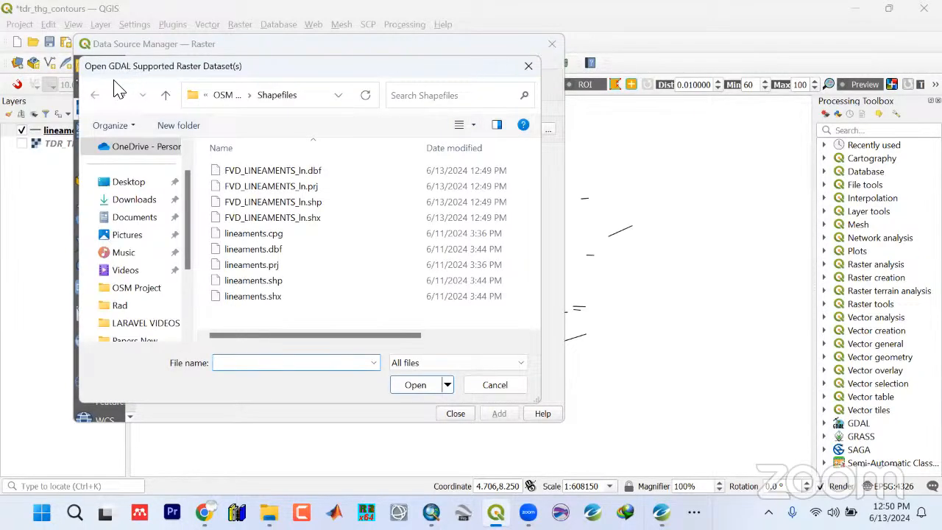
# Try loading FVD_LINEAMENTS_ln.shp as a vector layer, filtering the files to ESRI Shapefiles
pyautogui.click(108, 91)
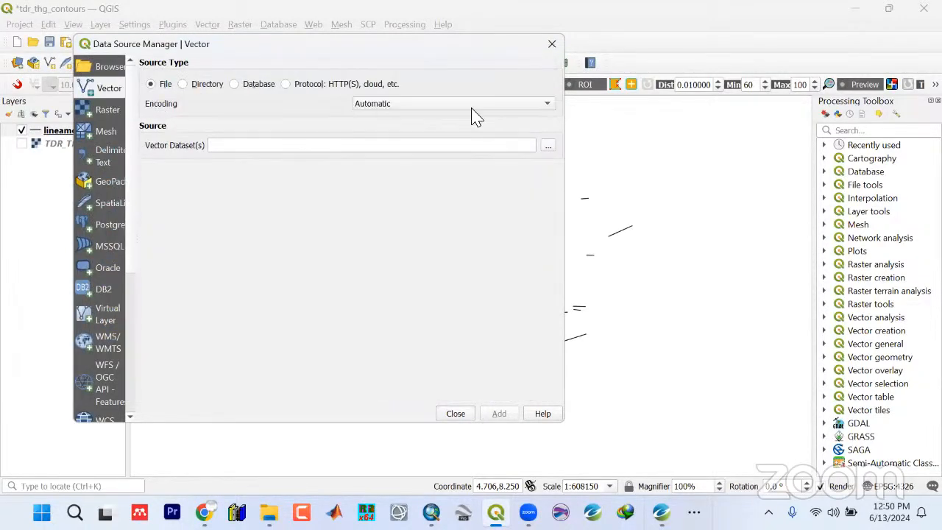
pyautogui.click(549, 148)
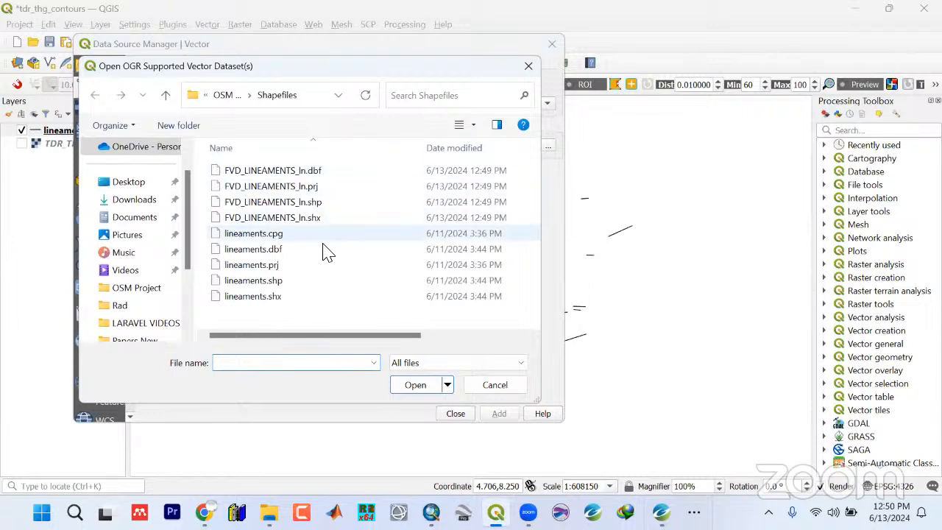
pyautogui.click(447, 365)
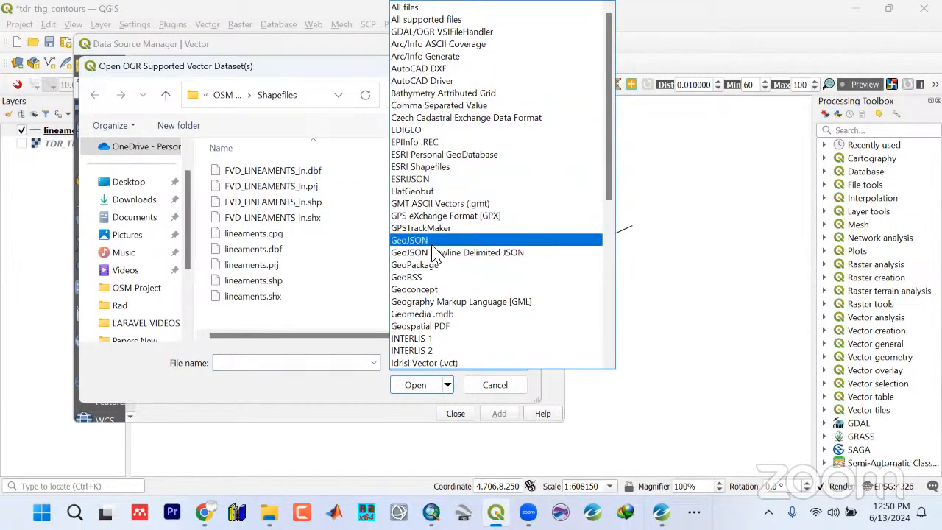
pyautogui.click(432, 167)
pyautogui.click(263, 171)
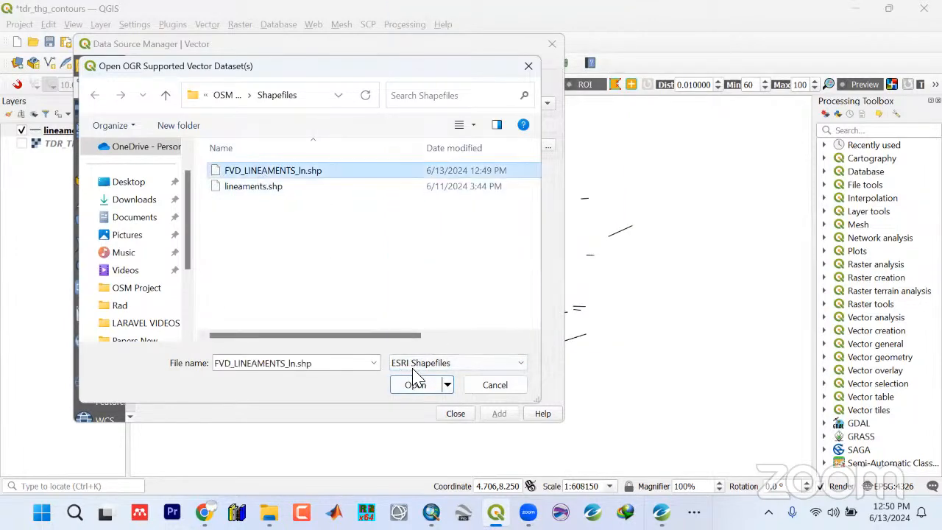
pyautogui.click(424, 387)
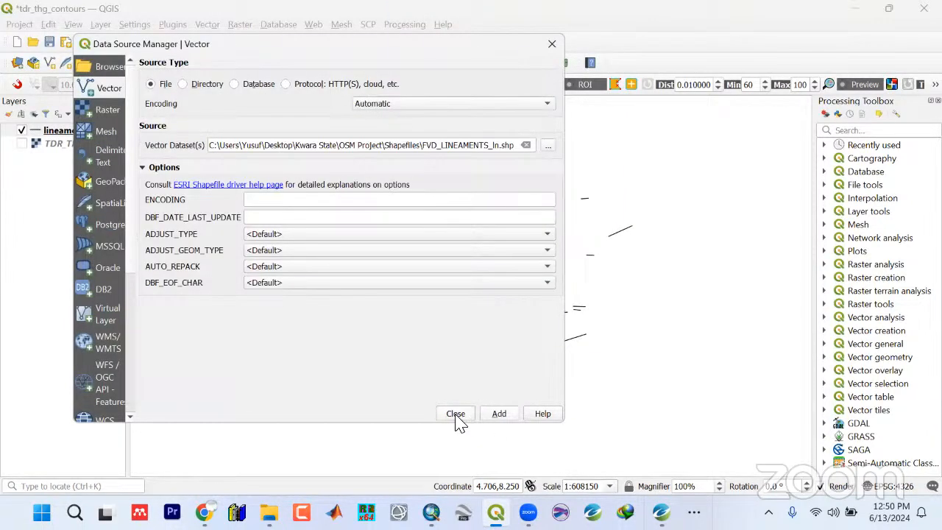
pyautogui.click(456, 413)
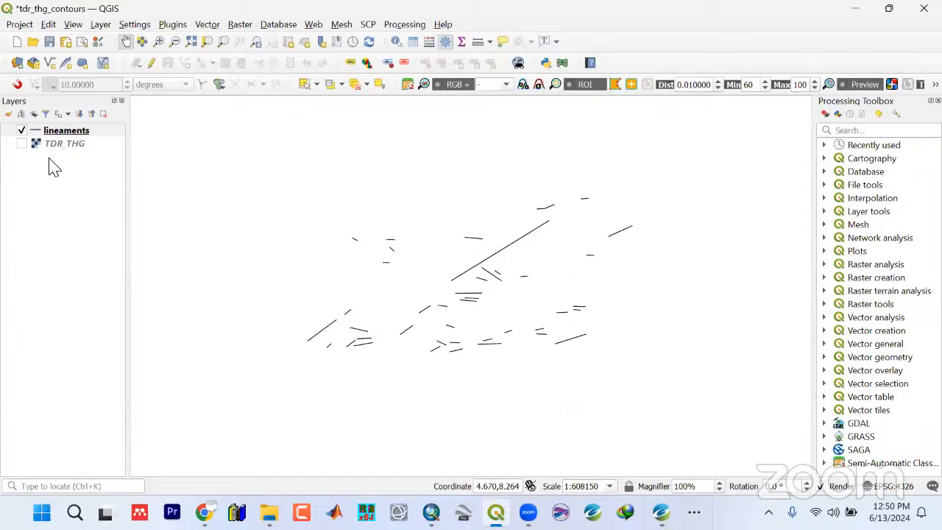
# Examine the existing lineaments layer on the map canvas, toggling the TDR_THG layer for comparison
pyautogui.rightClick(67, 130)
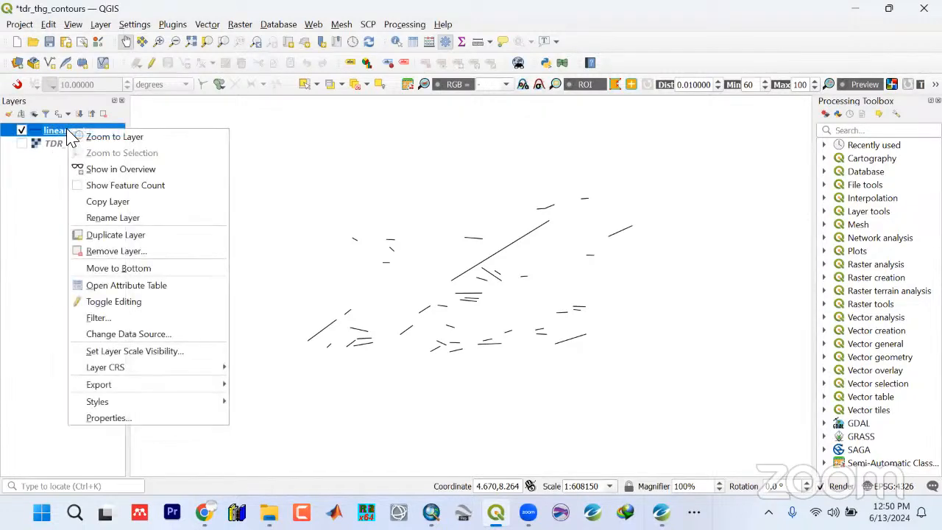
pyautogui.click(49, 129)
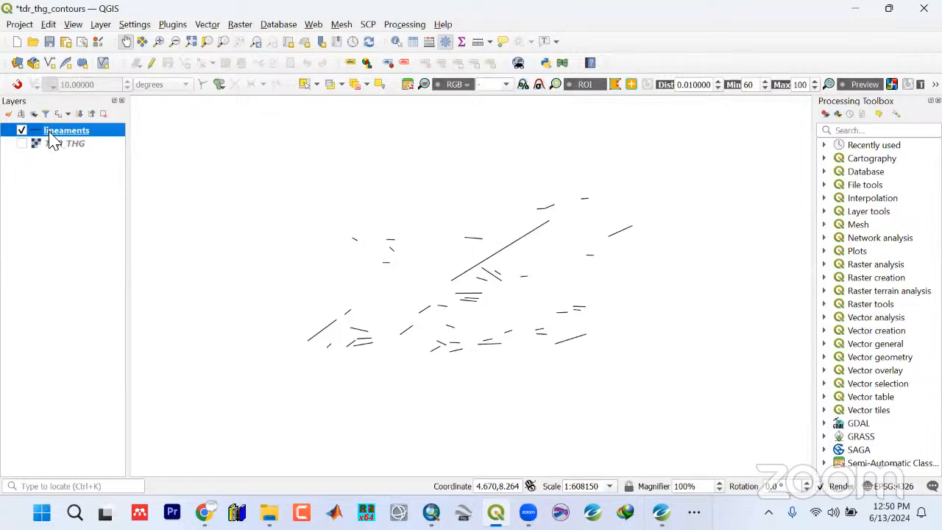
pyautogui.click(21, 144)
pyautogui.click(21, 144)
pyautogui.moveTo(137, 202); pyautogui.dragTo(142, 202)
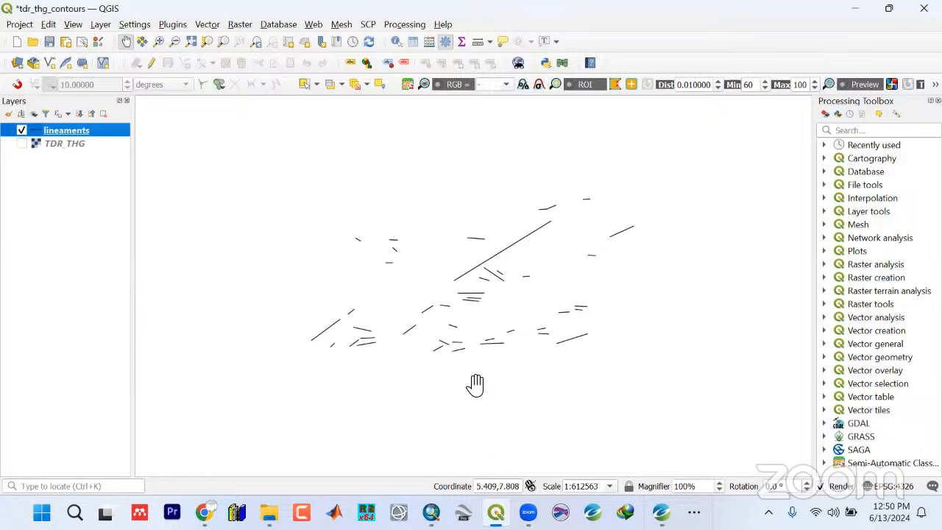
pyautogui.scroll(-2, 391, 322)
pyautogui.scroll(-2, 391, 322)
pyautogui.scroll(4, 391, 322)
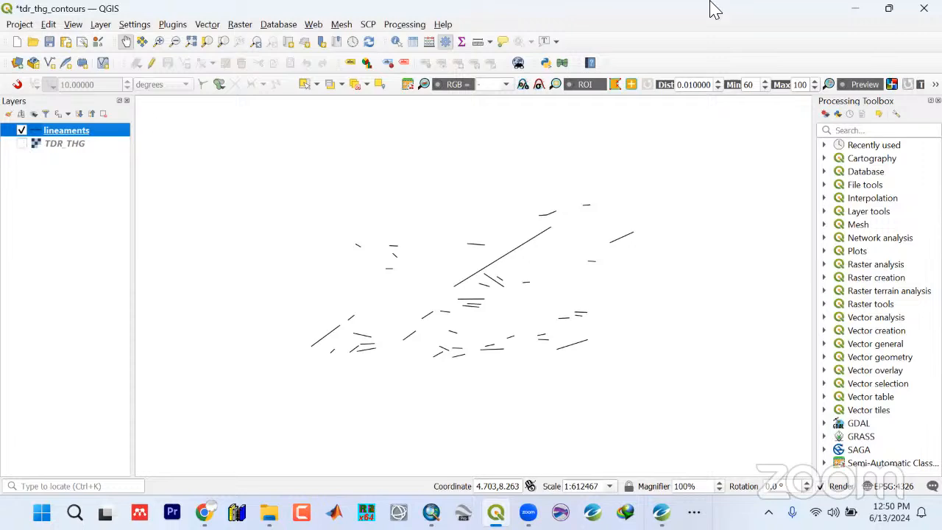
# Return to Oasis montaj, collapse the project's Maps list and look through the CET Grid Analysis options
pyautogui.click(855, 8)
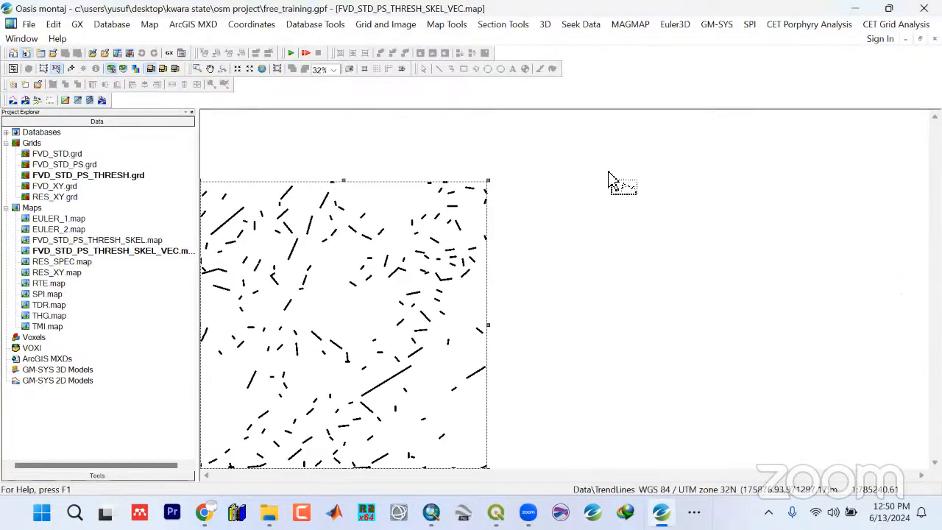
pyautogui.click(5, 208)
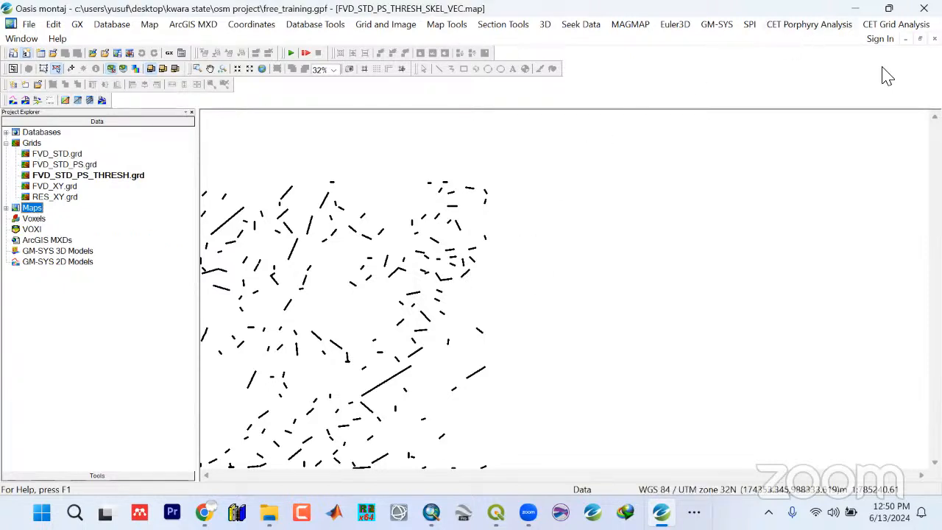
pyautogui.click(878, 25)
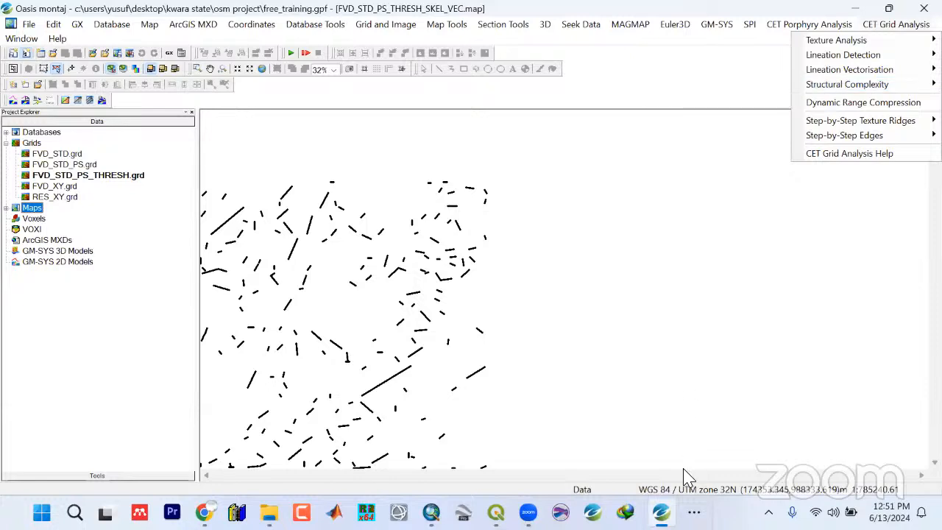
# Switch to the Rad folder in File Explorer and view the LINEAMENTS image of the study area
pyautogui.click(693, 511)
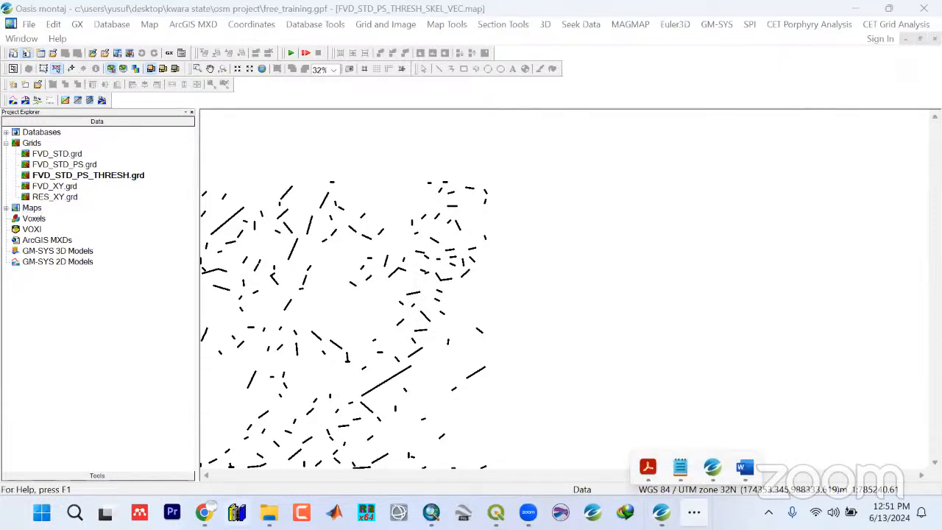
pyautogui.click(269, 511)
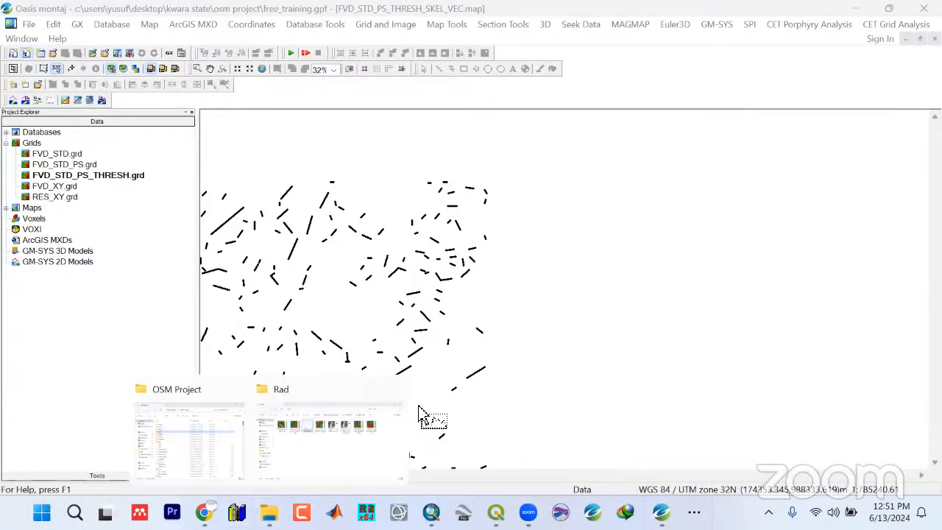
pyautogui.click(419, 416)
pyautogui.moveTo(268, 511)
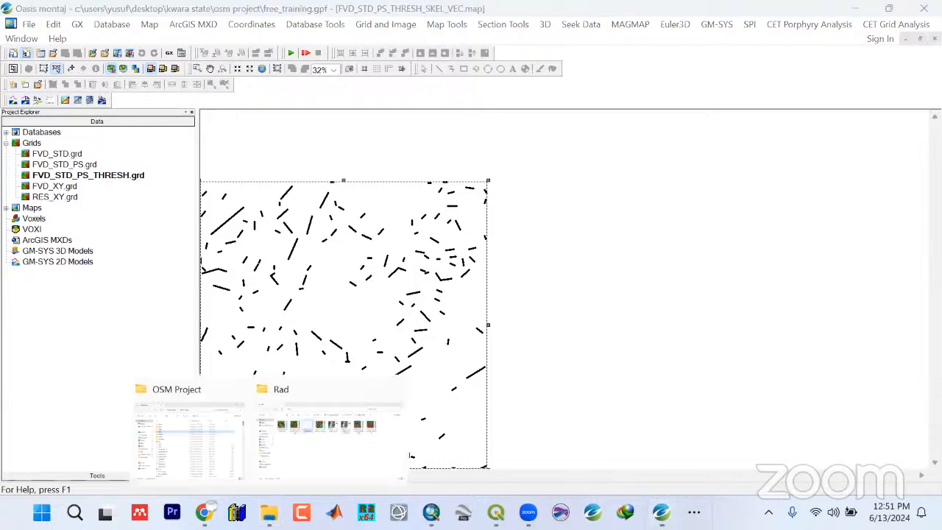
pyautogui.click(283, 462)
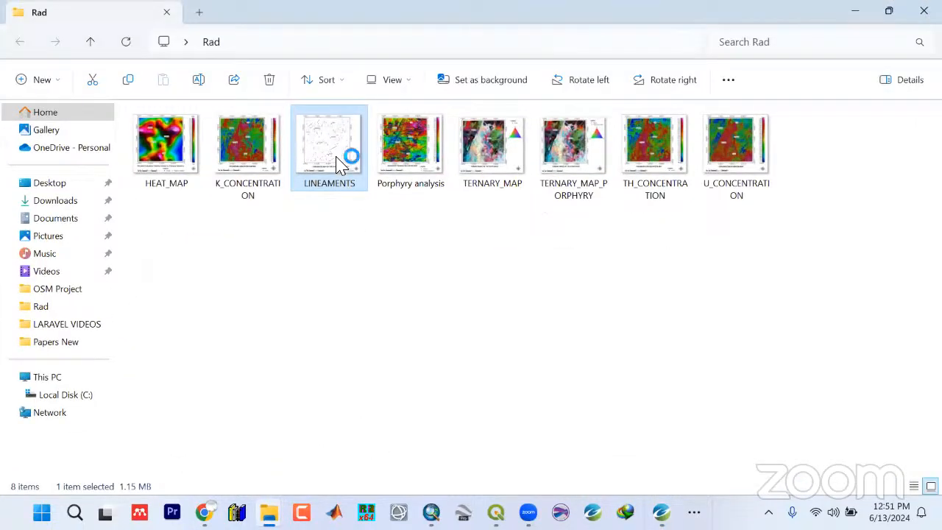
pyautogui.doubleClick(338, 162)
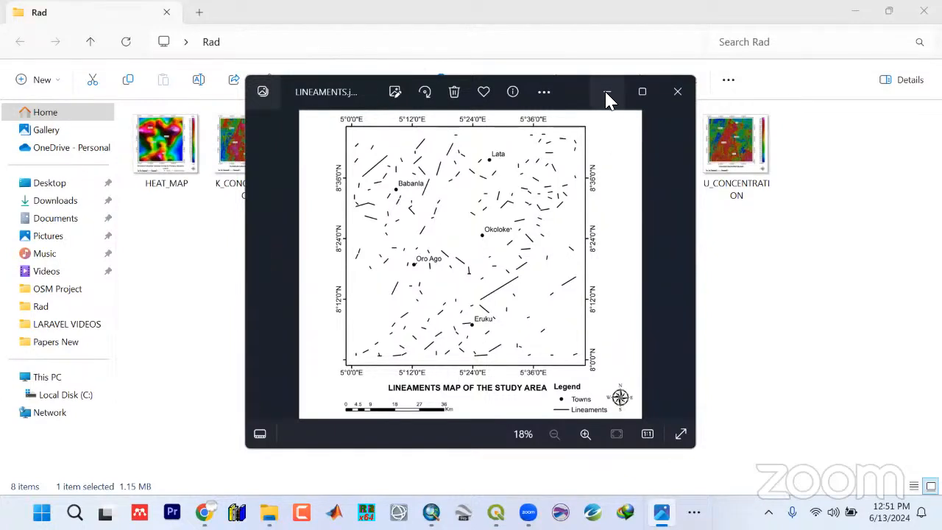
pyautogui.click(677, 92)
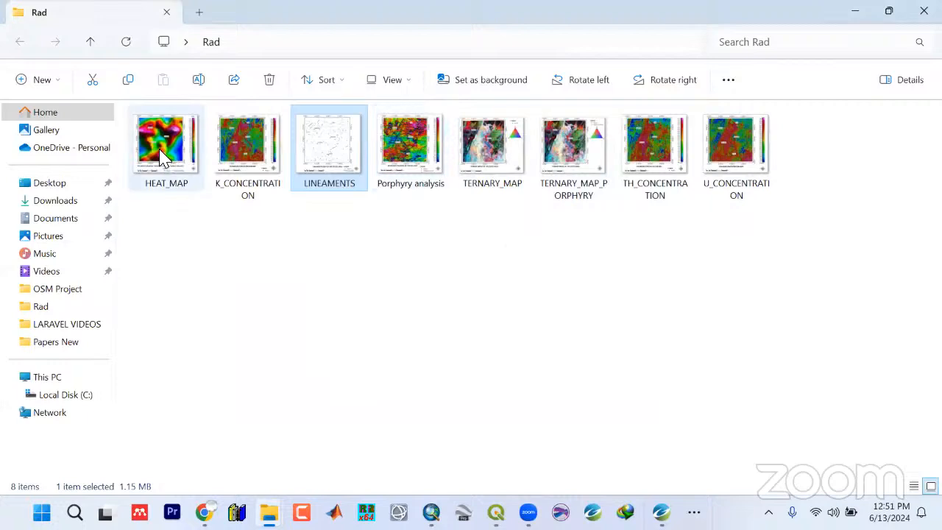
# View the HEAT_MAP image showing structural complexity with porphyry intrusions
pyautogui.click(164, 158)
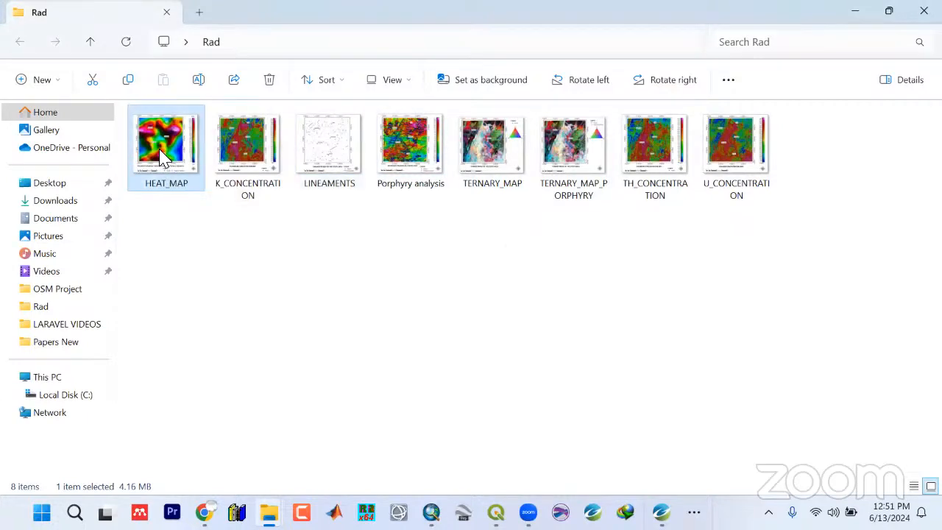
pyautogui.doubleClick(163, 158)
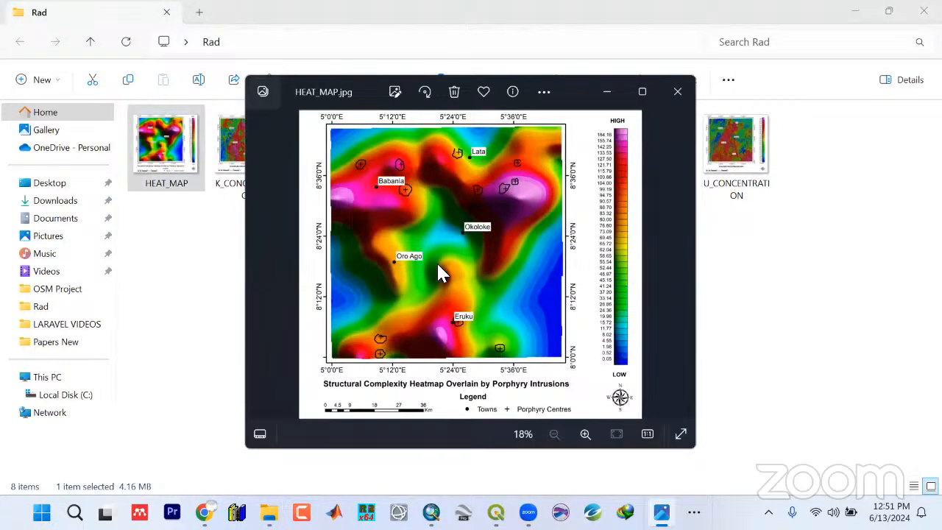
pyautogui.click(607, 94)
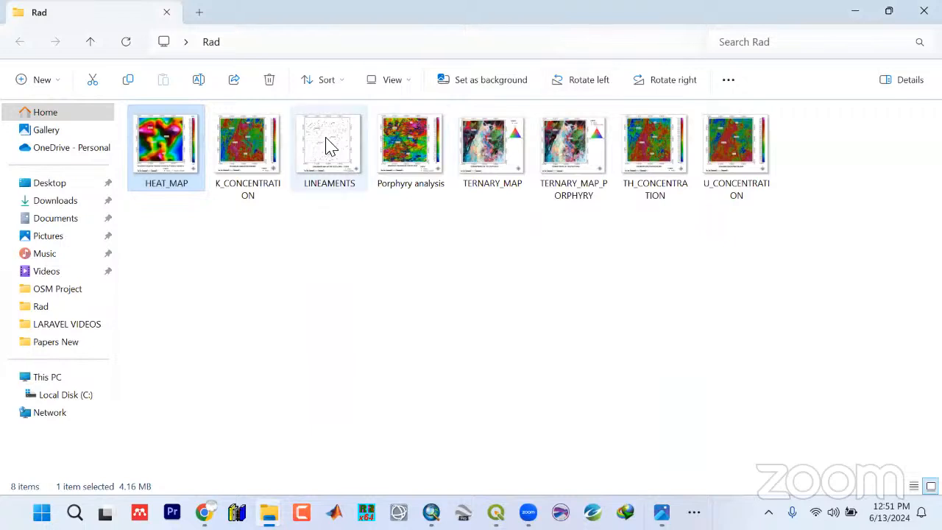
# Compare the LINEAMENTS and HEAT_MAP thumbnails in the Rad folder and return to Oasis montaj
pyautogui.click(329, 144)
pyautogui.click(180, 163)
pyautogui.click(348, 160)
pyautogui.click(152, 173)
pyautogui.click(341, 161)
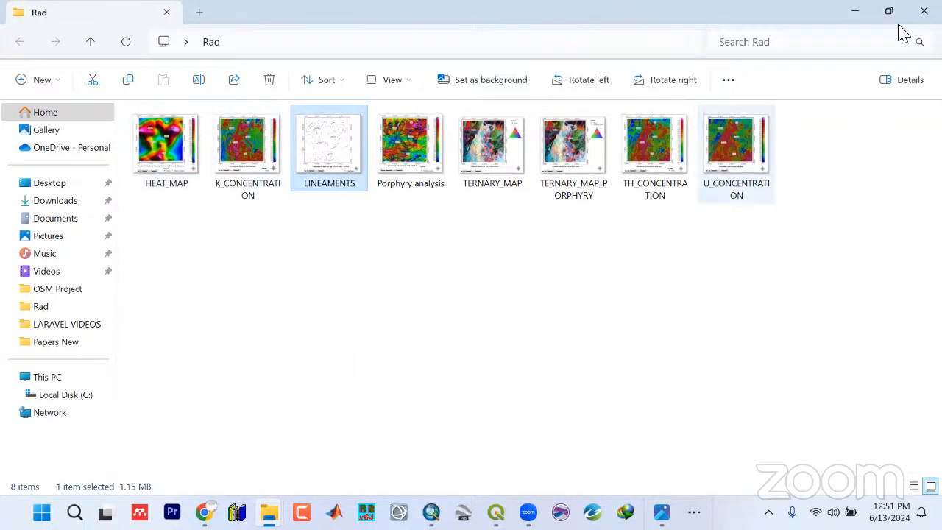
pyautogui.click(856, 14)
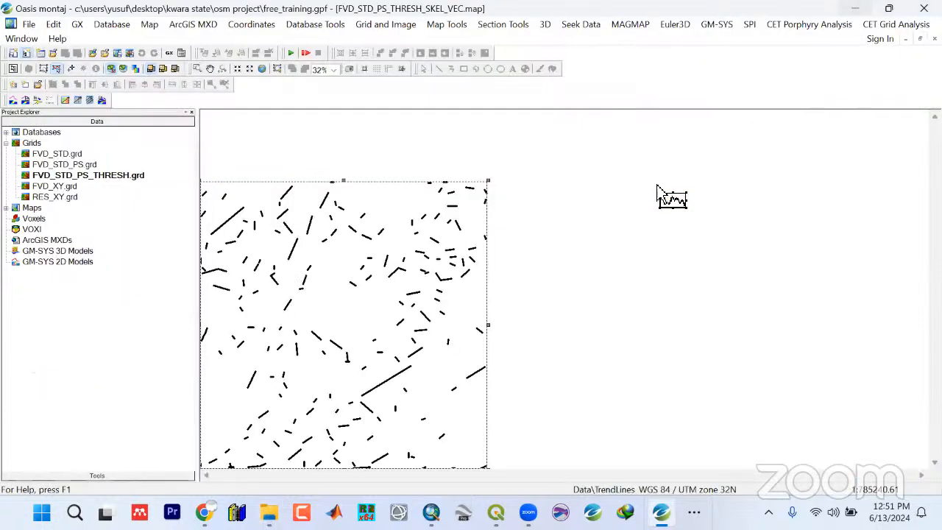
# Run the Orientation Entropy structural complexity analysis on FVD_XY.grd with a window size of 20 cells and 6 entropy bins
pyautogui.click(872, 27)
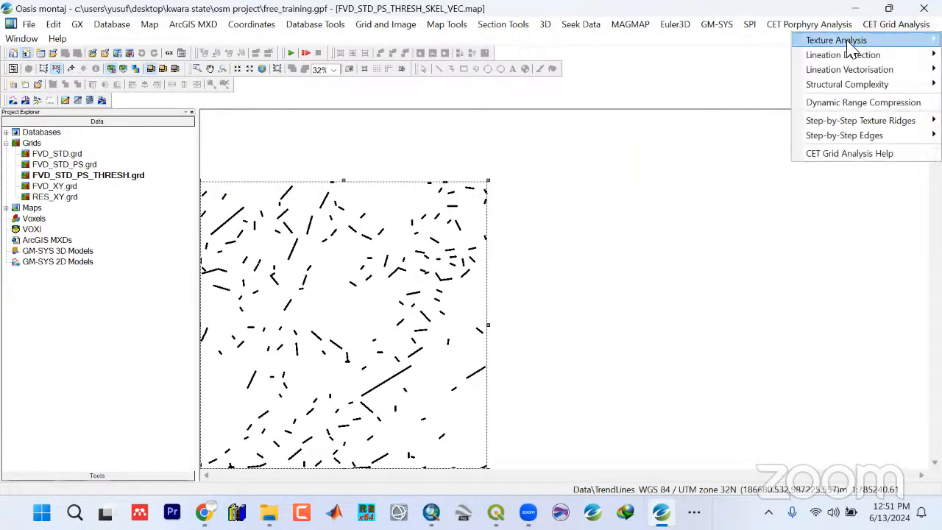
pyautogui.moveTo(830, 61)
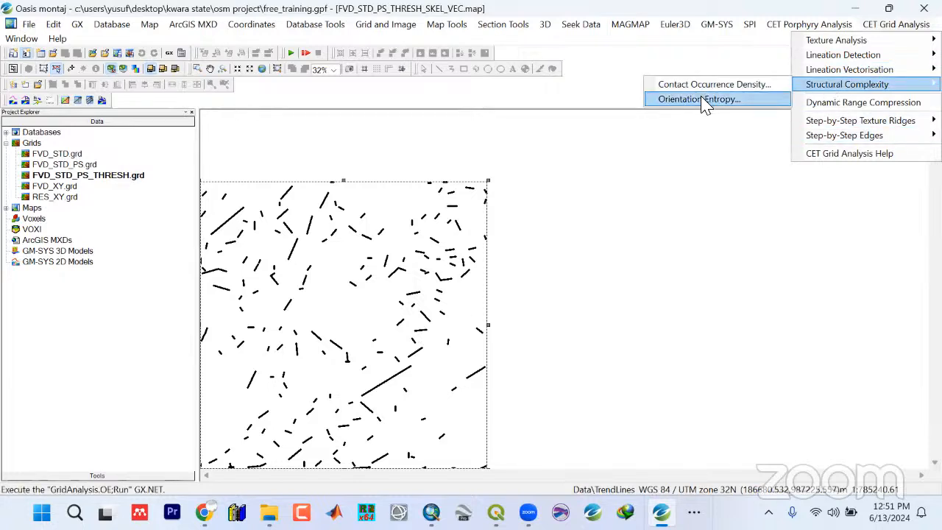
pyautogui.click(702, 100)
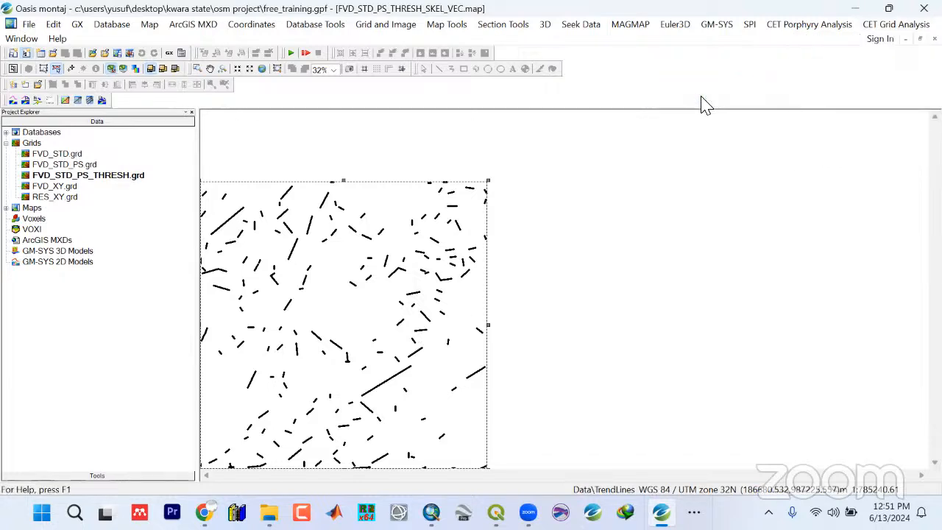
pyautogui.moveTo(411, 170); pyautogui.dragTo(410, 153)
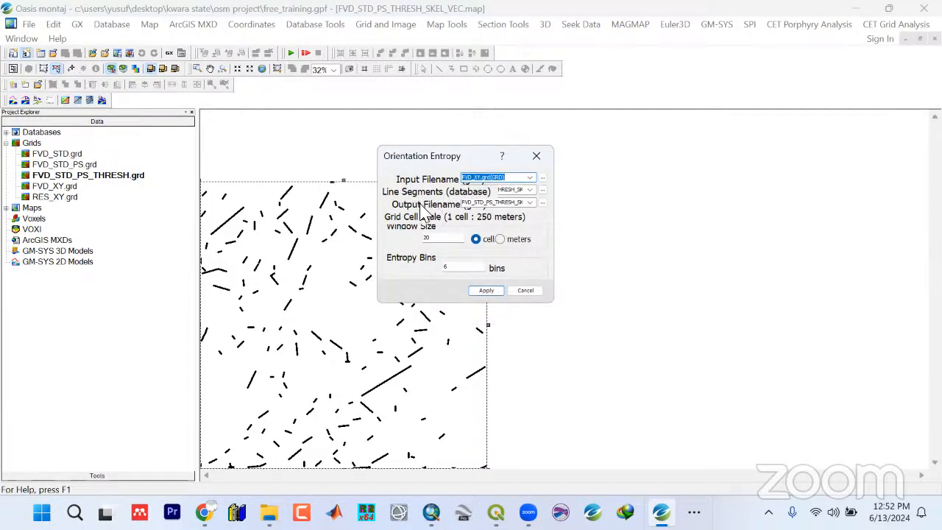
pyautogui.click(450, 239)
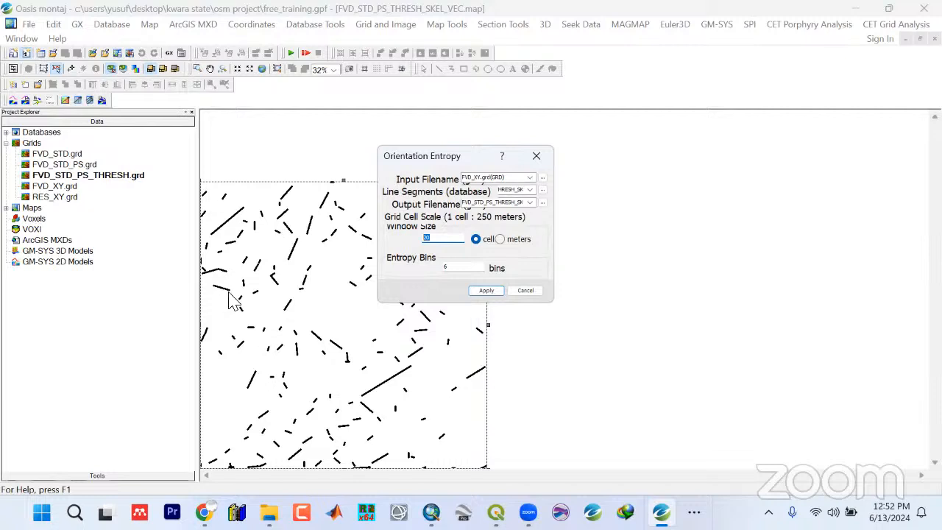
pyautogui.click(482, 291)
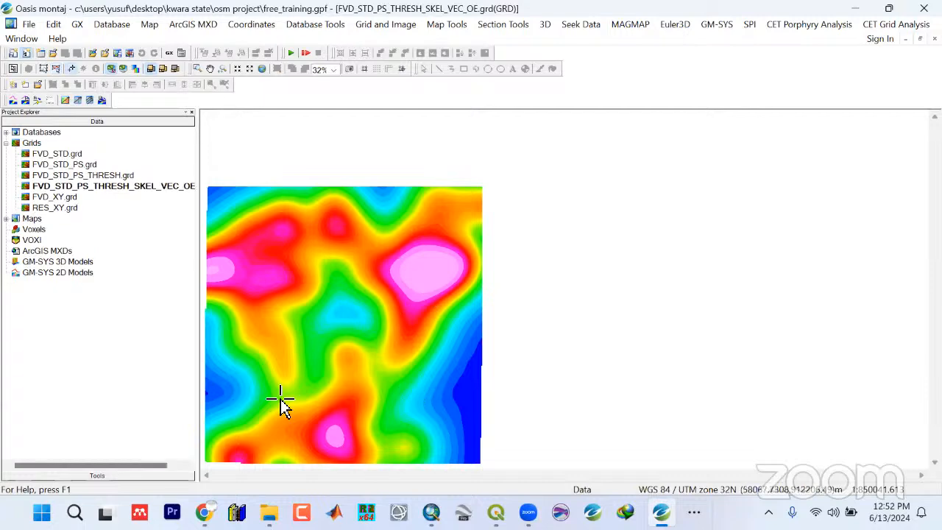
# Compare the orientation entropy grid with the HEAT_MAP.jpg image and check the new grid's name in the project's grid list
pyautogui.click(694, 511)
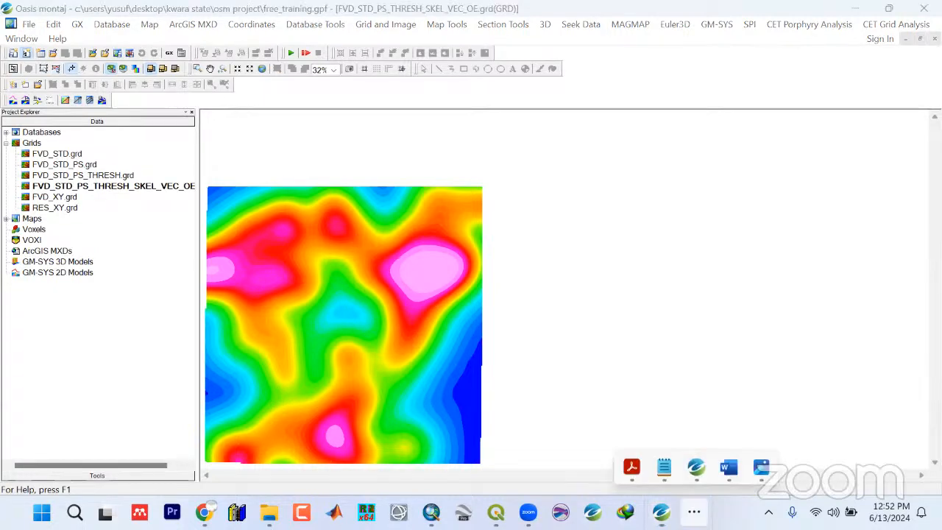
pyautogui.click(760, 471)
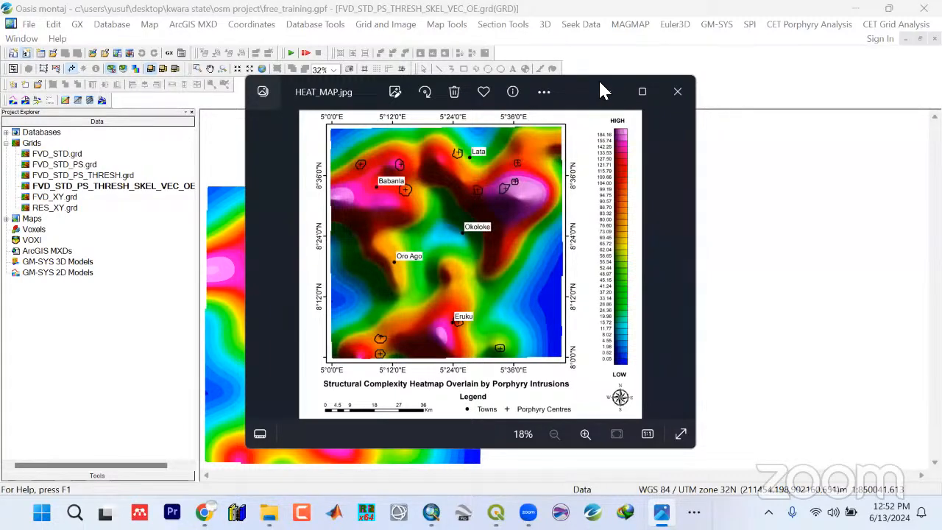
pyautogui.moveTo(599, 83); pyautogui.dragTo(662, 78)
pyautogui.click(733, 86)
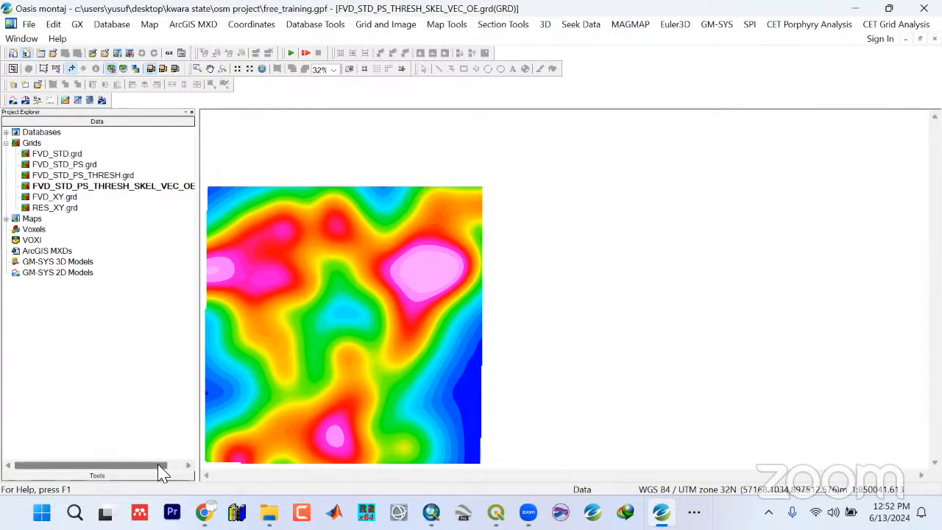
pyautogui.moveTo(162, 470); pyautogui.dragTo(185, 470)
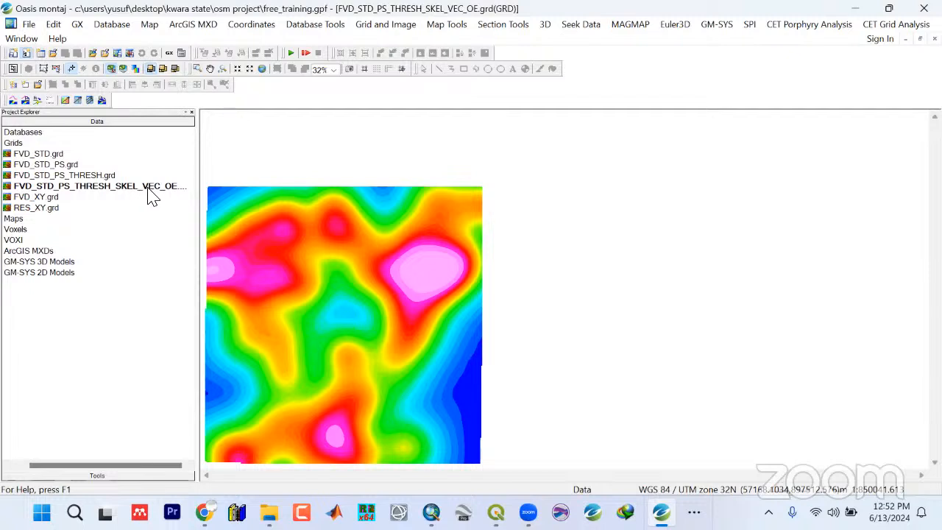
pyautogui.moveTo(159, 467)
pyautogui.mouseDown()
pyautogui.moveTo(139, 467)
pyautogui.moveTo(154, 464)
pyautogui.moveTo(147, 471)
pyautogui.mouseUp()
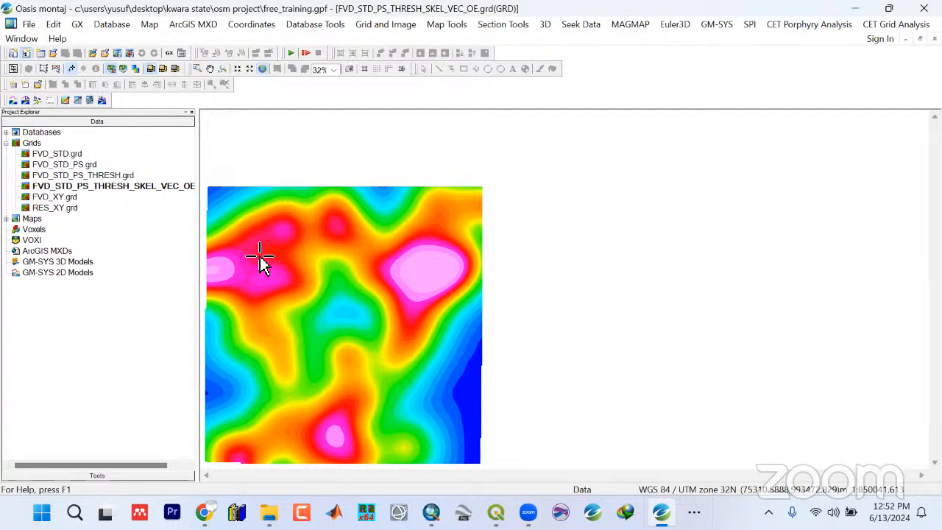
pyautogui.scroll(1, 273, 238)
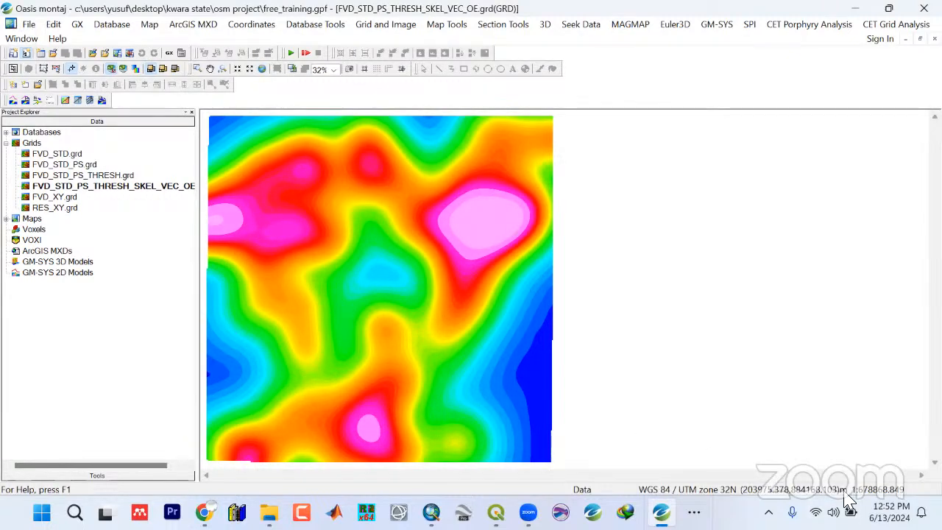
# Reproject the orientation entropy grid from WGS 84 UTM zone 32N to Geographic (long, lat), saving it as HEAT_MAP_LL.grd
pyautogui.click(390, 27)
pyautogui.moveTo(406, 123)
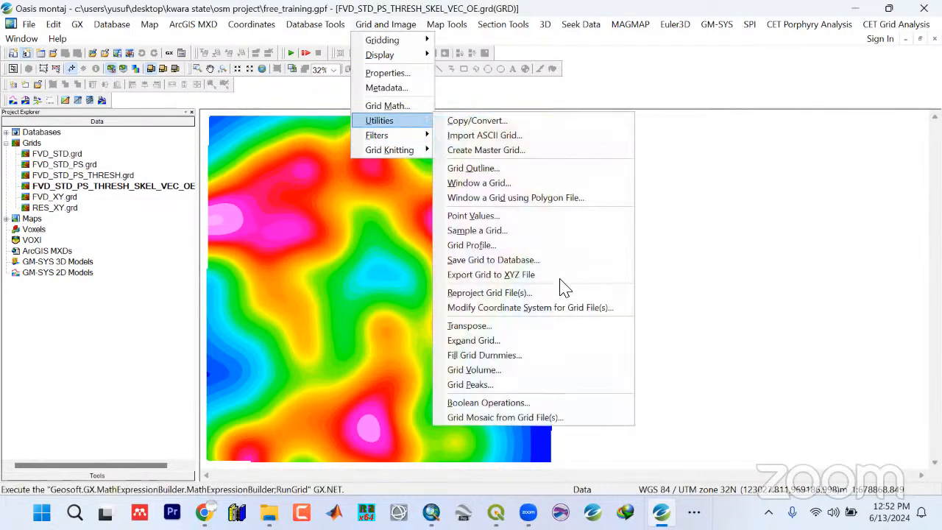
pyautogui.click(480, 297)
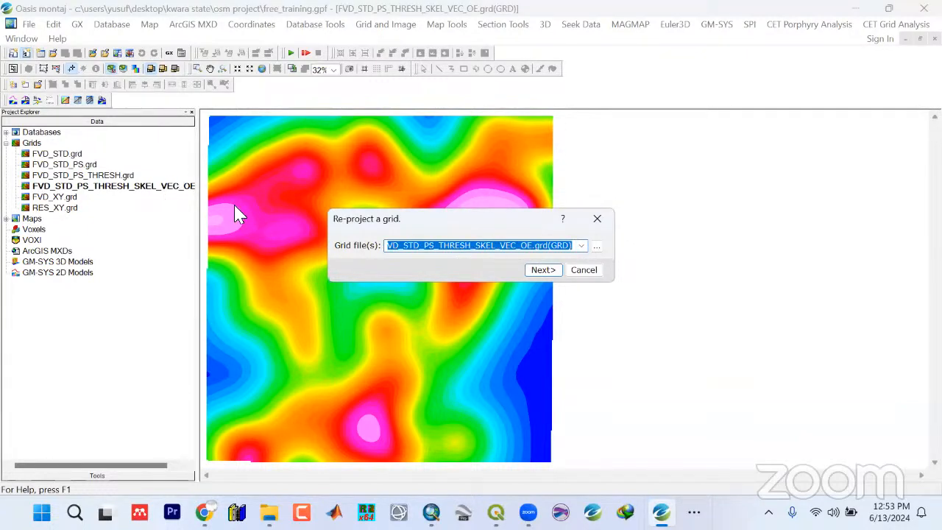
pyautogui.click(542, 271)
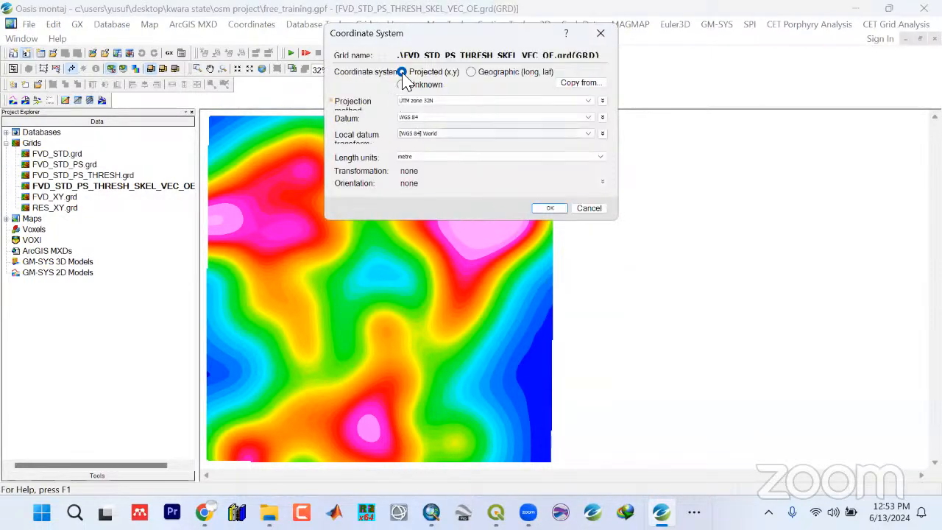
pyautogui.click(549, 208)
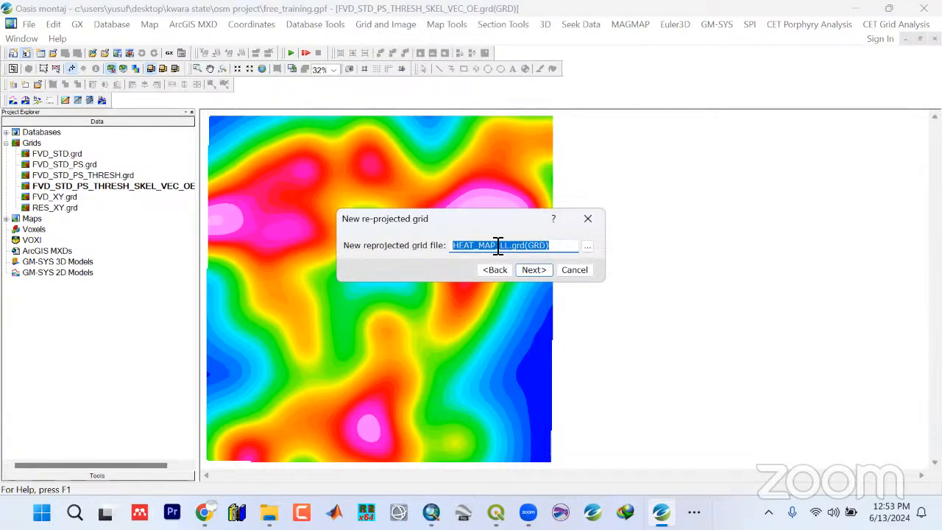
pyautogui.click(498, 246)
pyautogui.moveTo(512, 245); pyautogui.dragTo(448, 250)
pyautogui.click(534, 270)
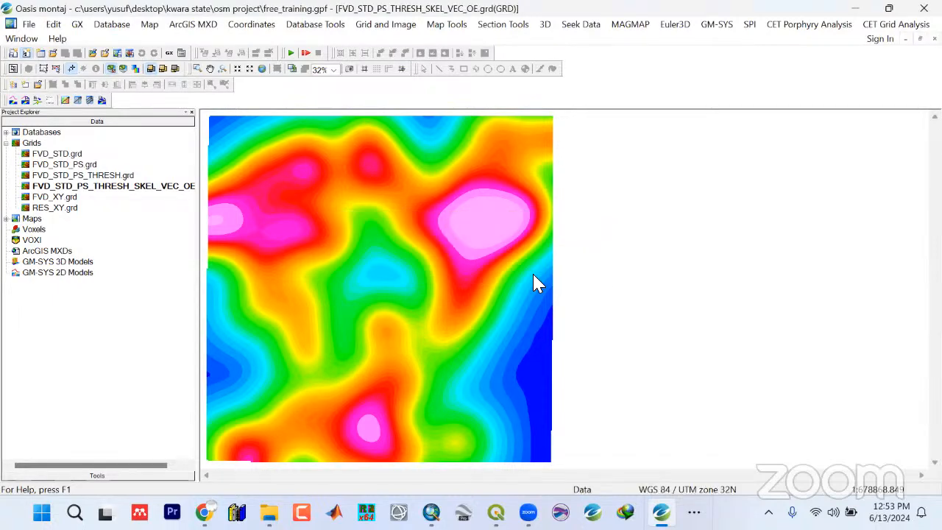
pyautogui.click(487, 72)
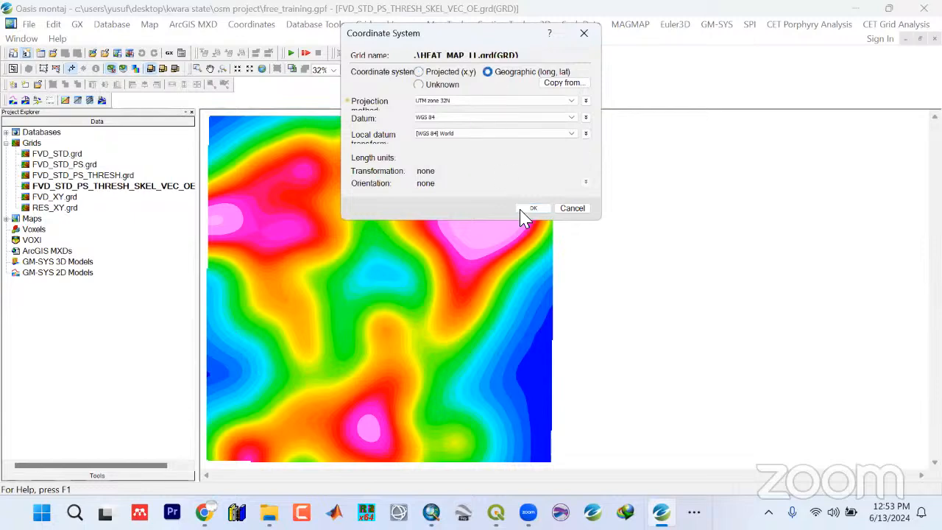
pyautogui.click(529, 209)
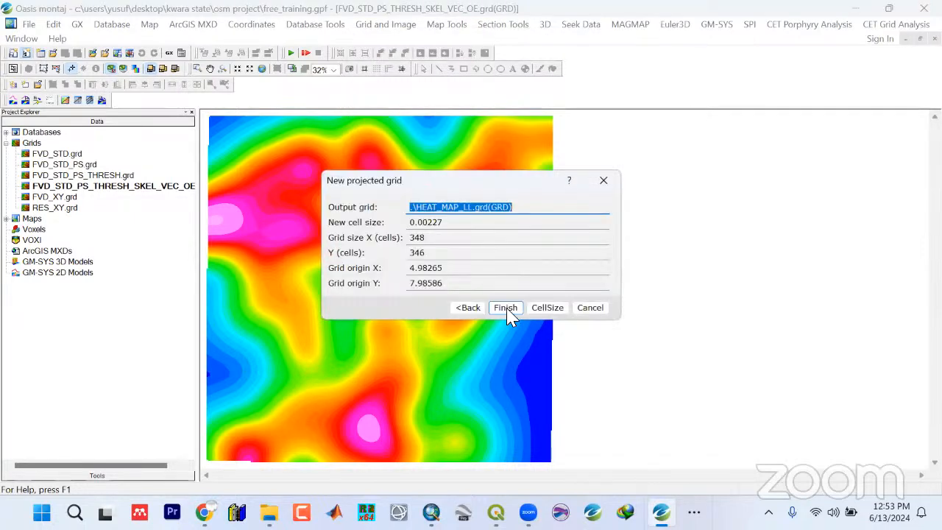
pyautogui.click(506, 307)
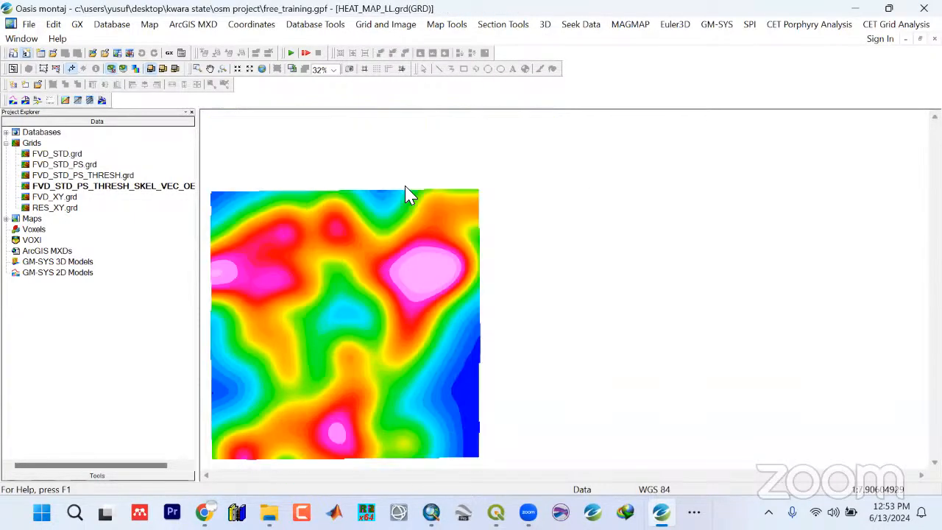
# Create the landscape letter map HEAT_MAP.map, taking its data range from HEAT_MAP_LL.grd
pyautogui.click(147, 31)
pyautogui.click(655, 249)
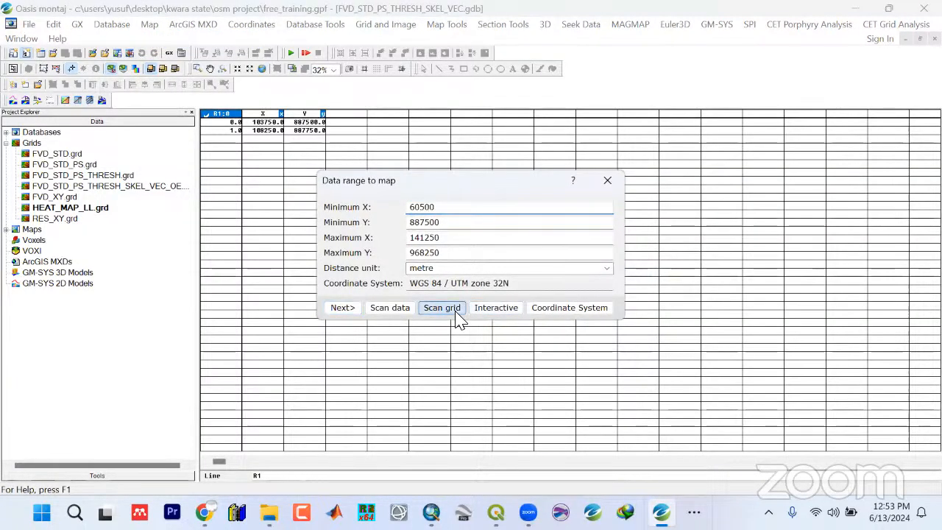
pyautogui.click(442, 307)
pyautogui.click(581, 246)
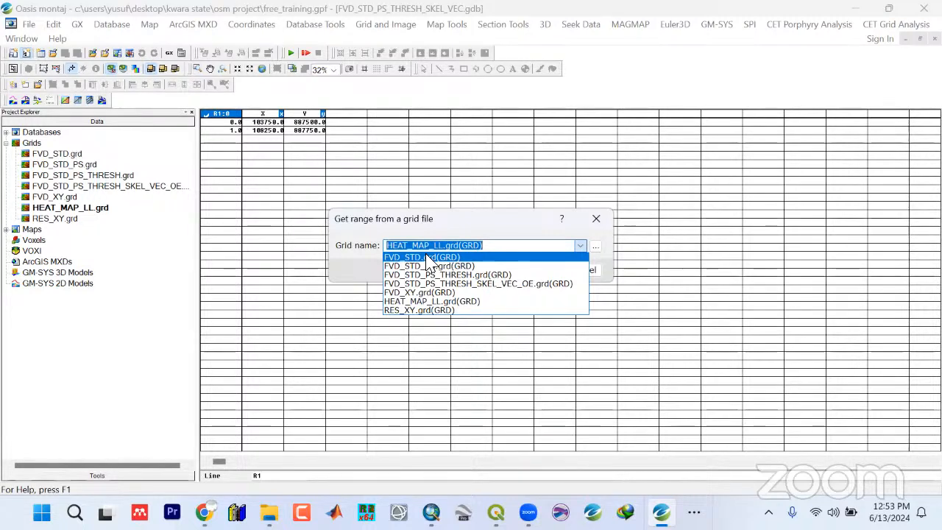
pyautogui.click(359, 236)
pyautogui.click(542, 271)
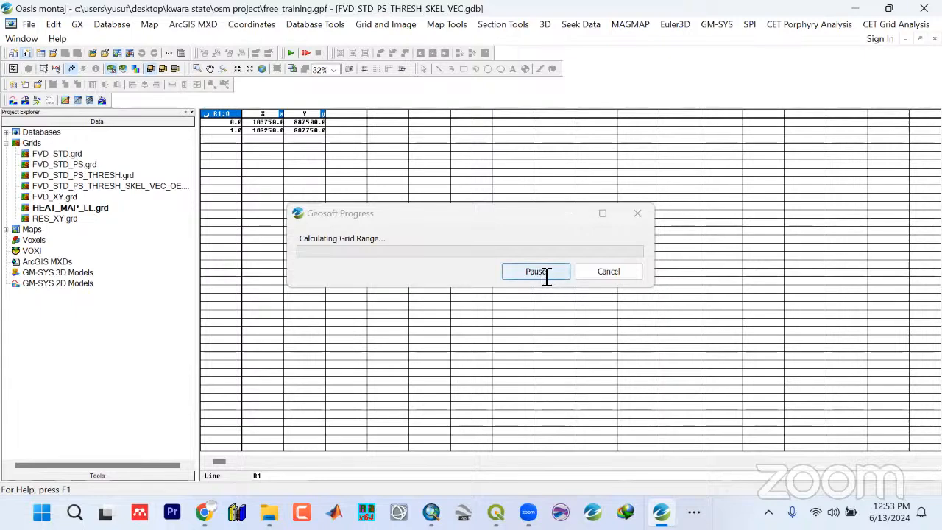
pyautogui.click(342, 309)
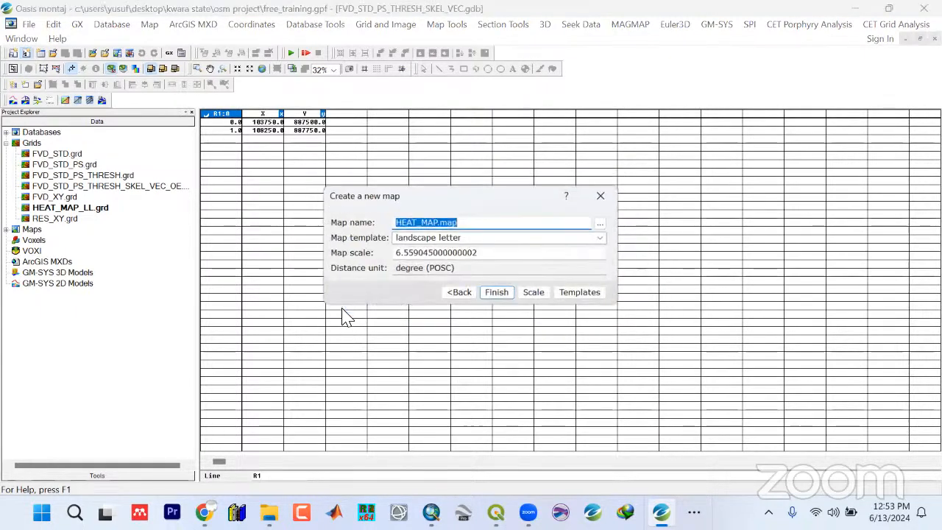
pyautogui.click(531, 294)
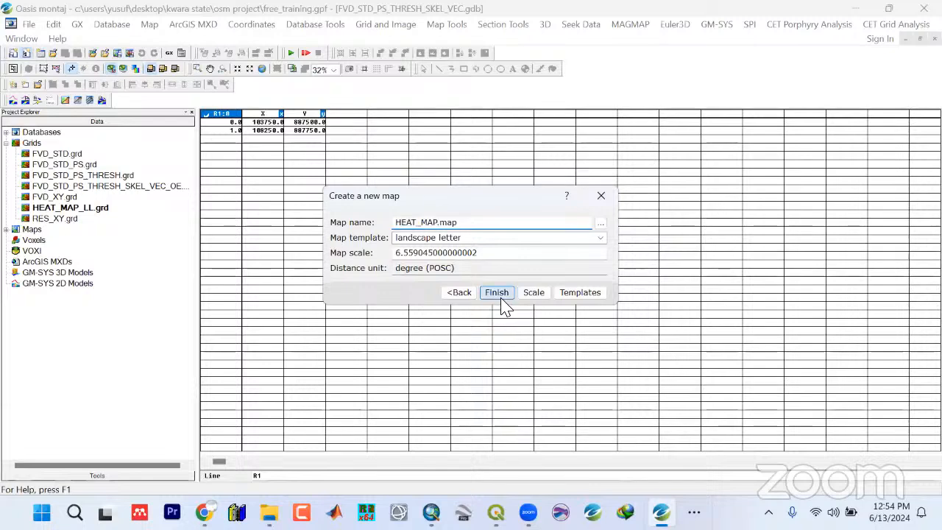
pyautogui.click(500, 295)
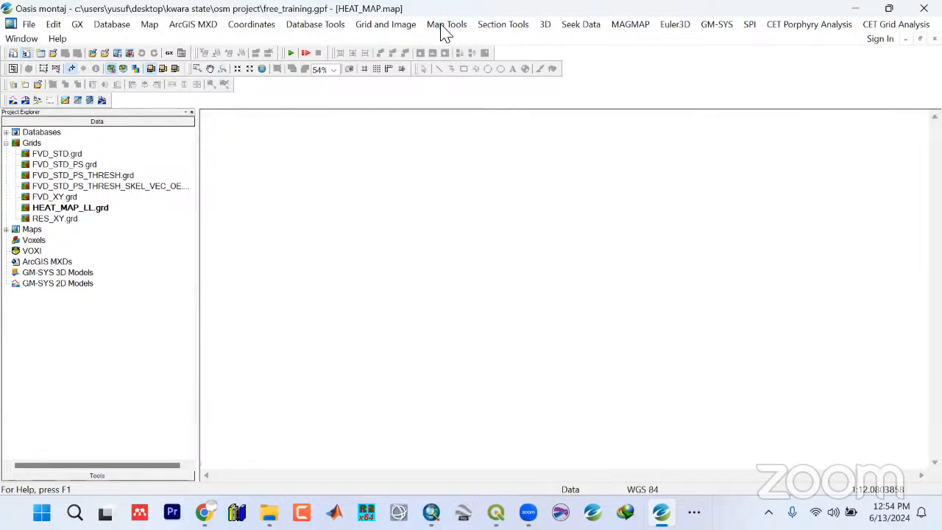
# Lay out a figure-style base map on HEAT_MAP.map with a right margin of 5 cm and a left margin of 2 cm
pyautogui.click(444, 30)
pyautogui.moveTo(451, 55)
pyautogui.click(612, 57)
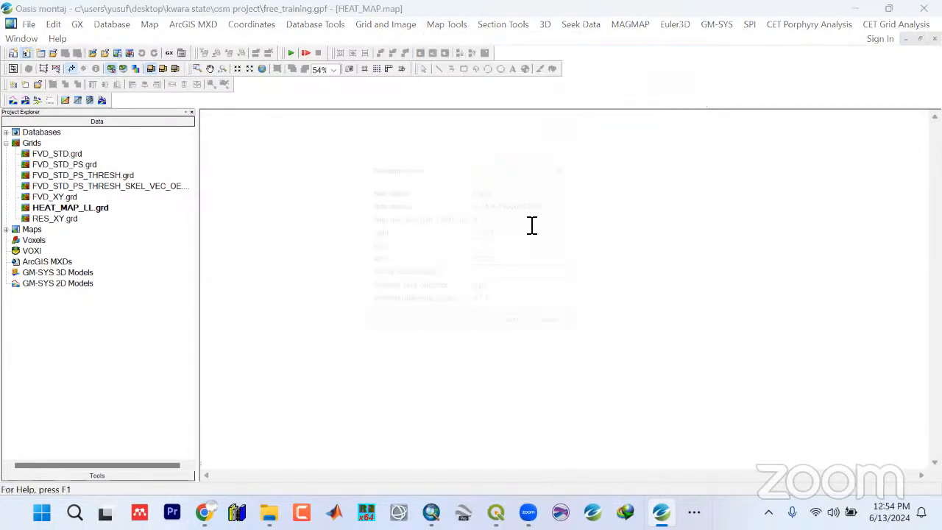
pyautogui.moveTo(508, 232); pyautogui.dragTo(350, 231)
pyautogui.write('5')
pyautogui.moveTo(511, 263); pyautogui.dragTo(439, 265)
pyautogui.write('5')
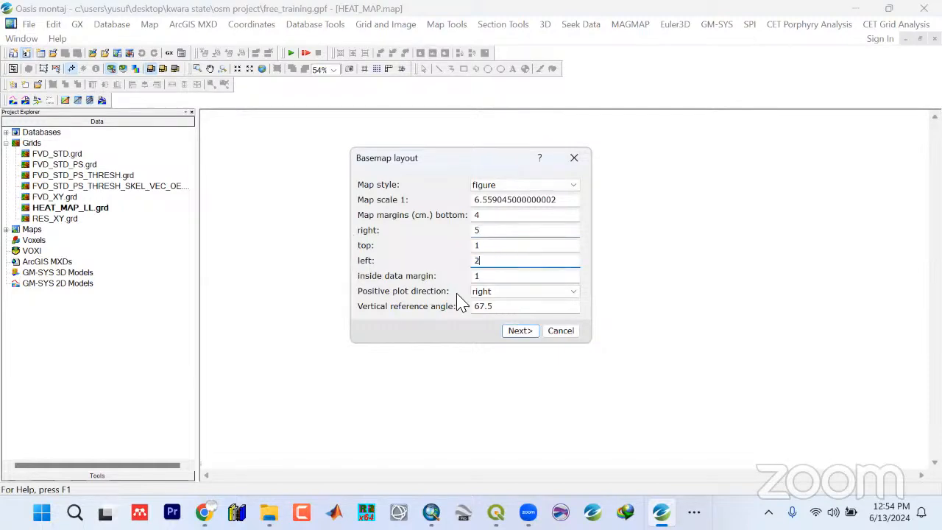
pyautogui.click(518, 331)
pyautogui.click(528, 347)
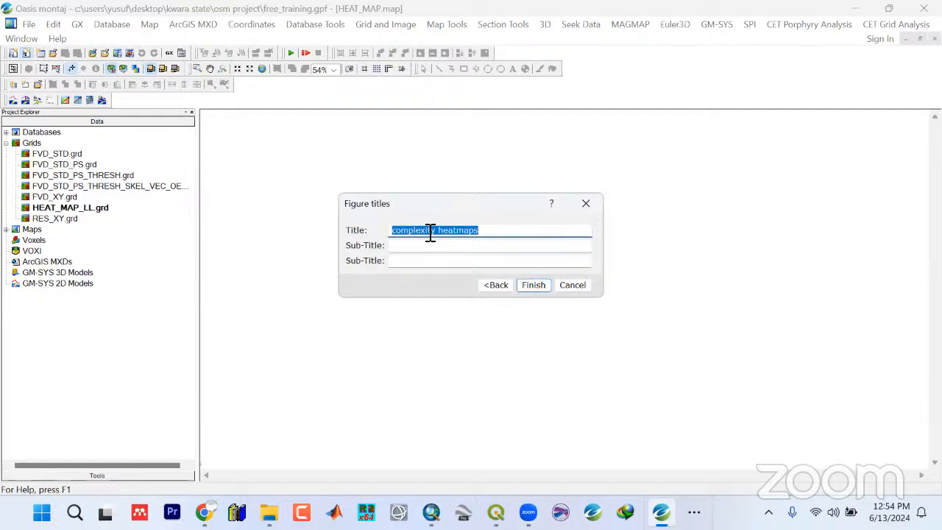
# Title the figure "Structural complexity heatmap" and draw the base map
pyautogui.click(503, 232)
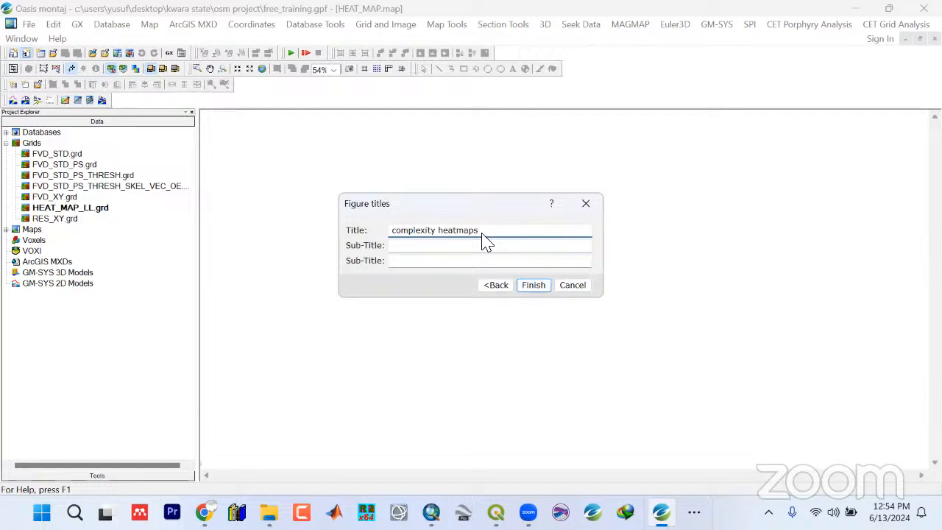
pyautogui.click(395, 231)
pyautogui.write('Structural')
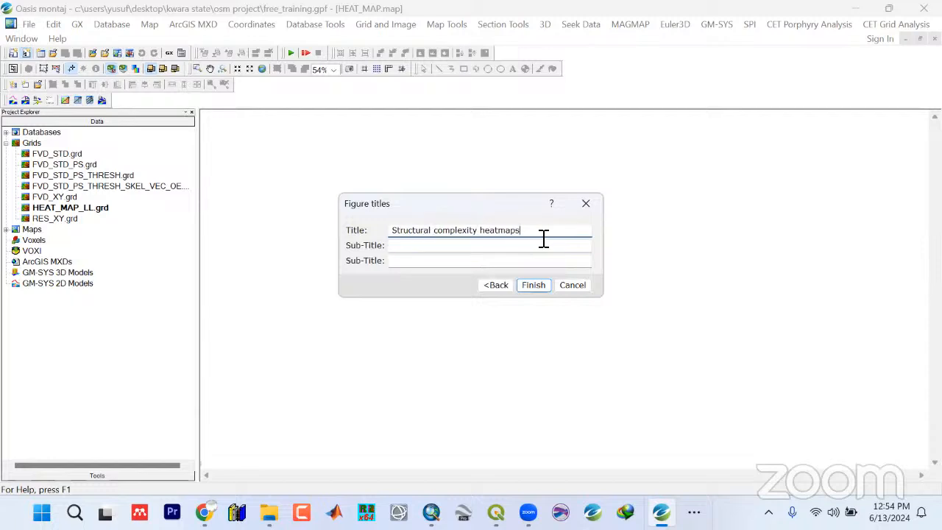
pyautogui.click(535, 287)
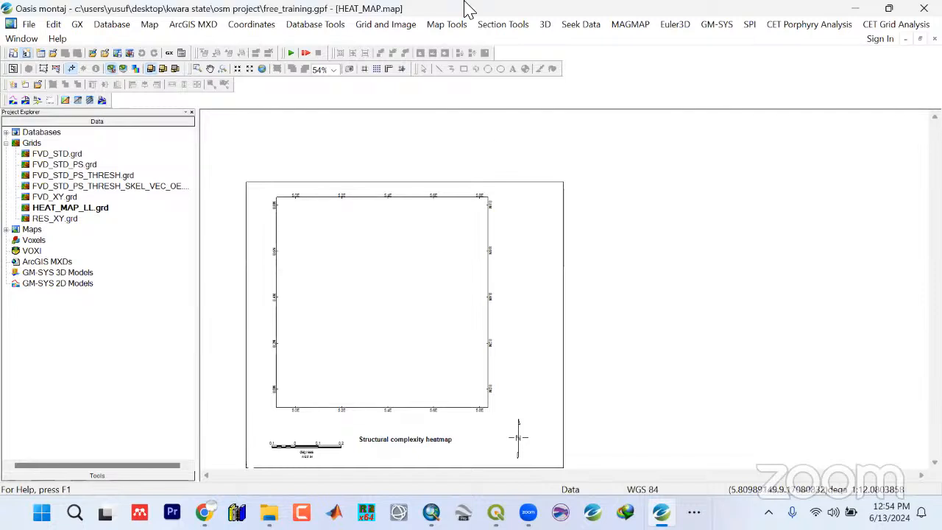
# Display HEAT_MAP_LL.grd on the current map with histogram equalization, shadow, a colour bar and a vertical scale factor of 0.00406
pyautogui.click(454, 29)
pyautogui.moveTo(494, 243)
pyautogui.click(640, 243)
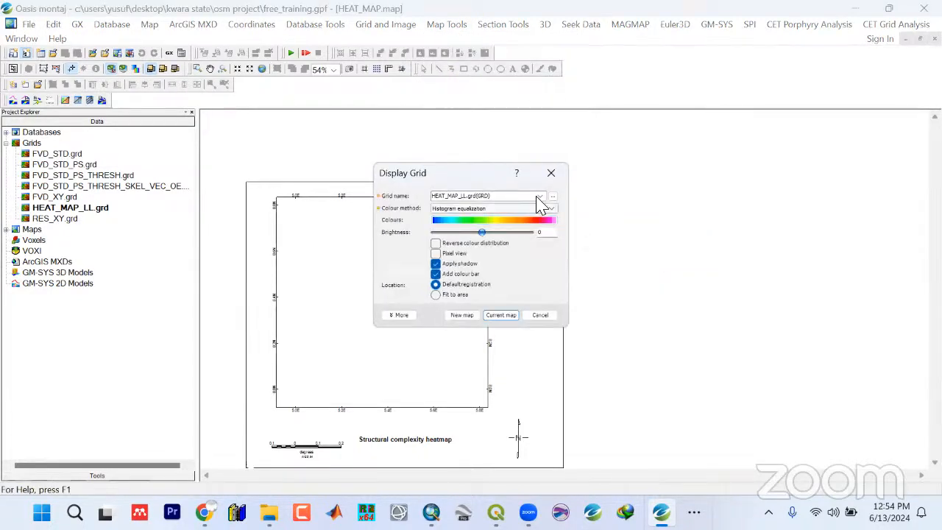
pyautogui.click(540, 196)
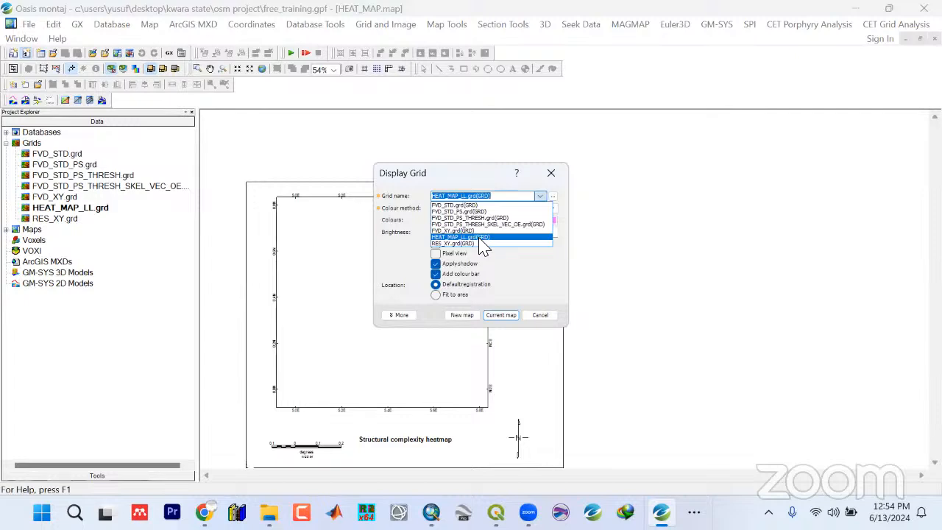
pyautogui.click(479, 238)
pyautogui.click(399, 316)
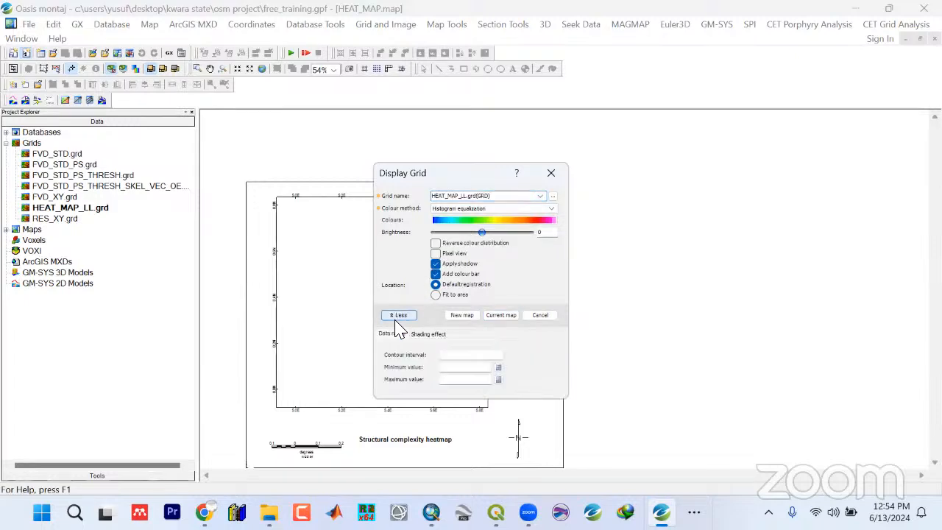
pyautogui.click(428, 333)
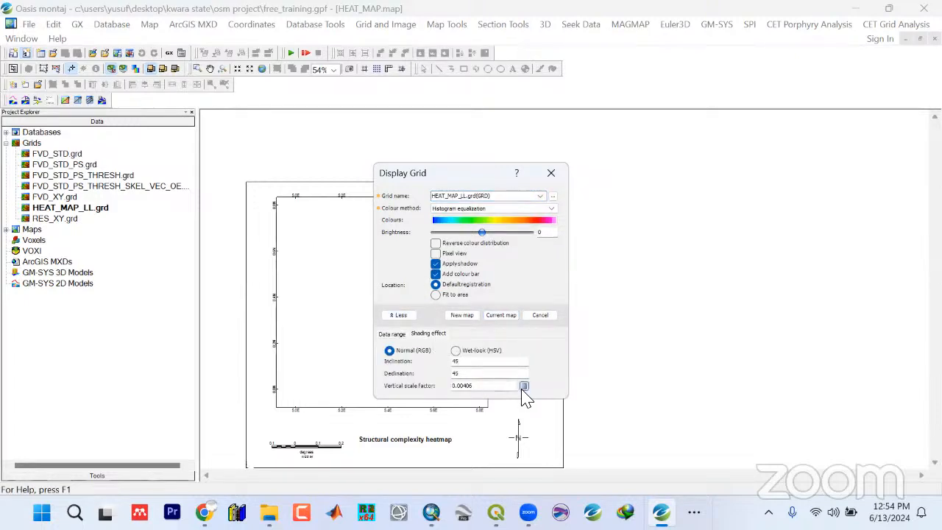
pyautogui.click(498, 315)
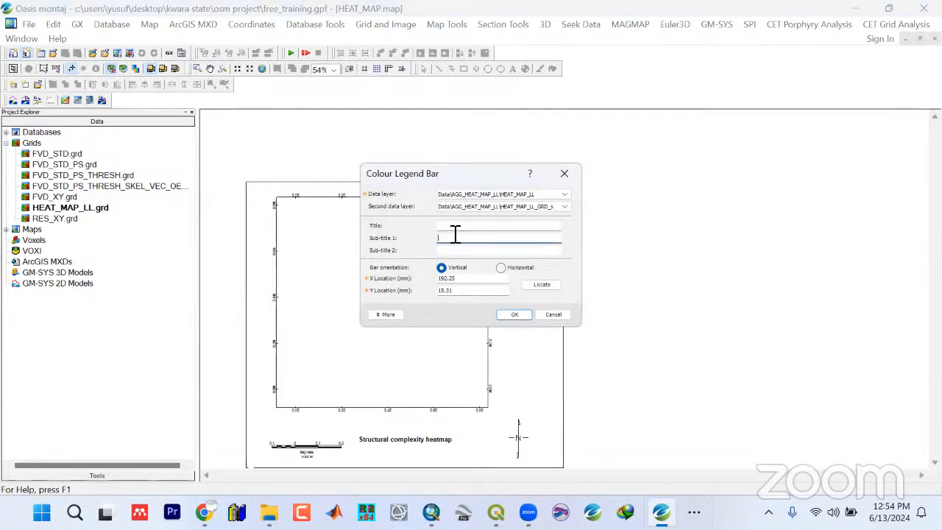
# Set the colour legend bar's label decimals to 3 and place the bar in the map's right margin
pyautogui.click(388, 315)
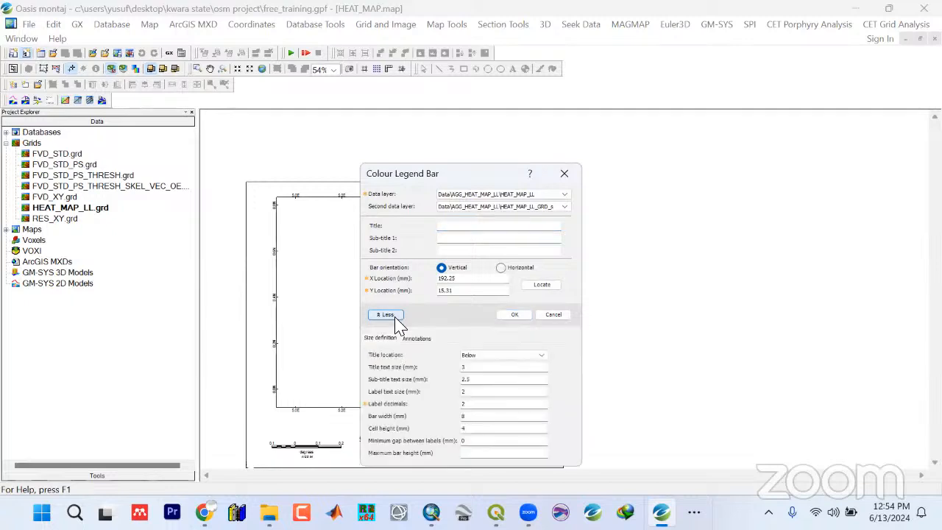
pyautogui.doubleClick(472, 404)
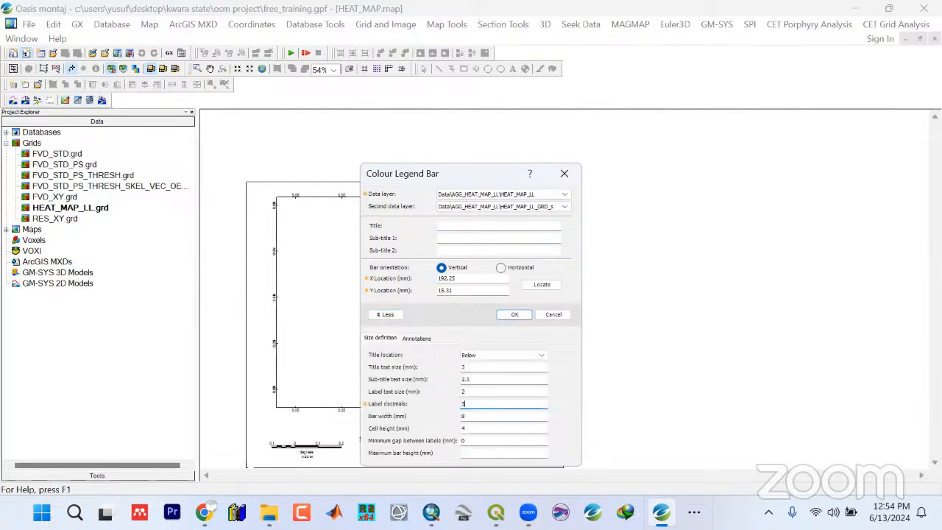
pyautogui.click(541, 285)
pyautogui.click(542, 453)
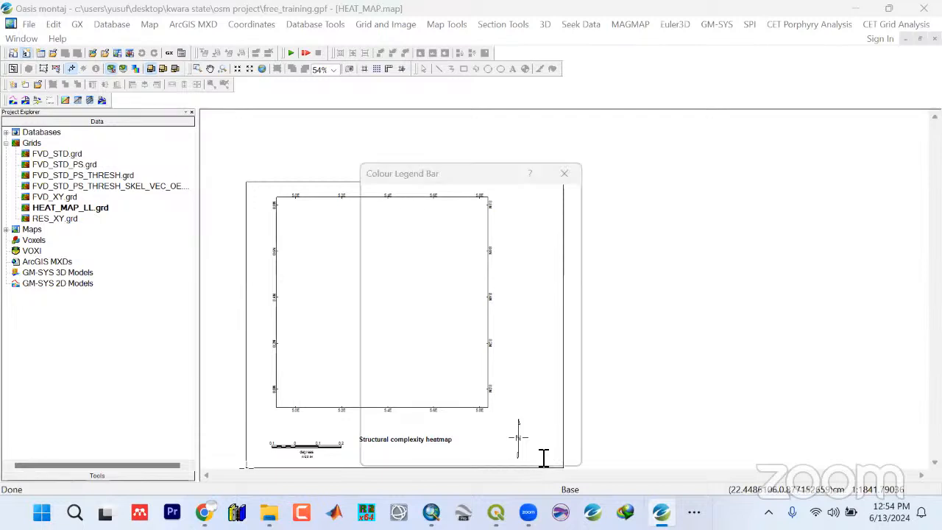
pyautogui.click(522, 316)
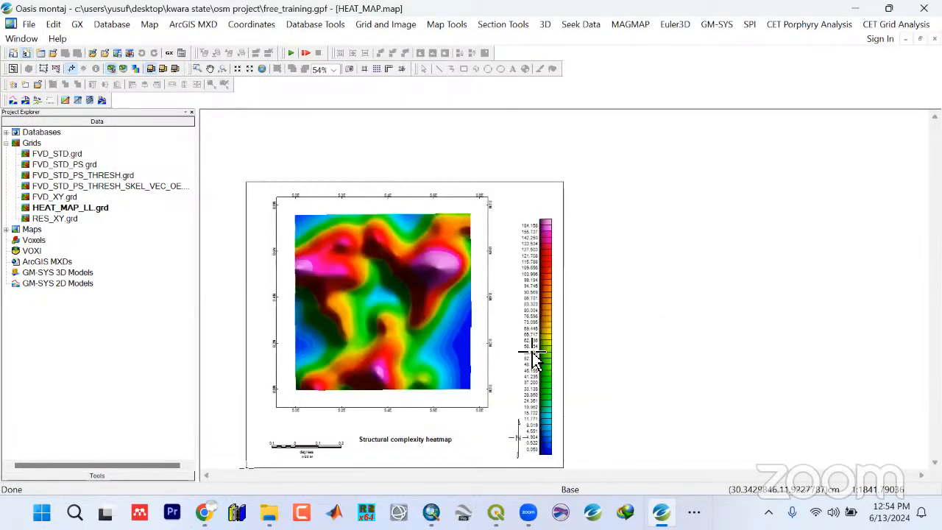
# Move the north arrow clear of the colour bar and resize the bar to span the map frame's height
pyautogui.click(57, 69)
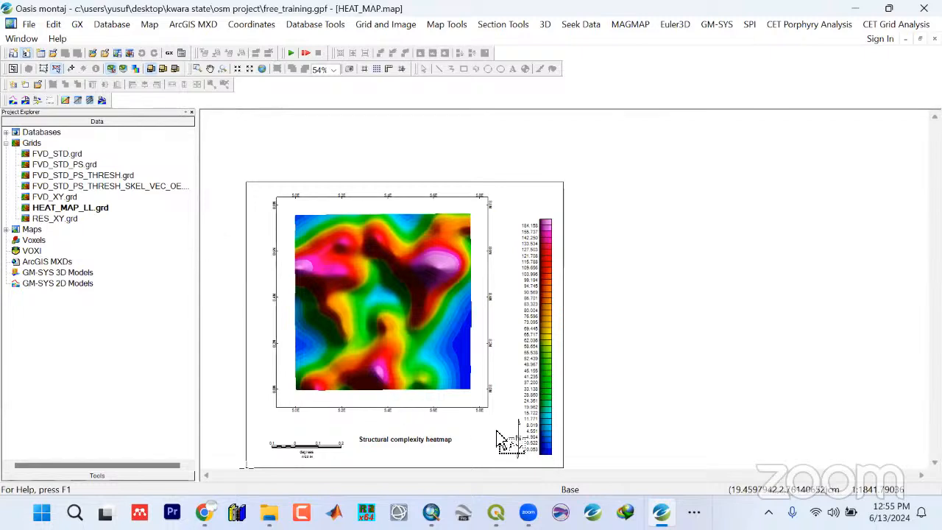
pyautogui.click(518, 443)
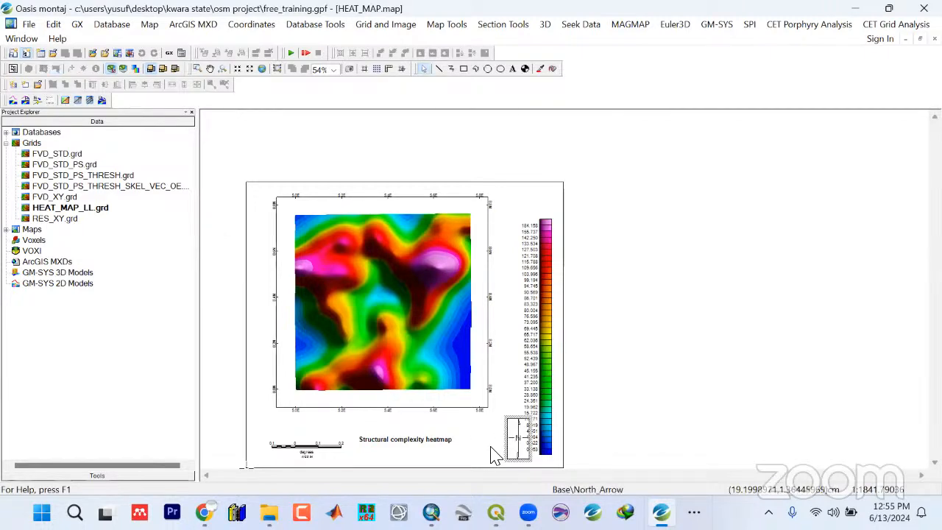
pyautogui.moveTo(513, 446); pyautogui.dragTo(536, 410)
pyautogui.click(543, 448)
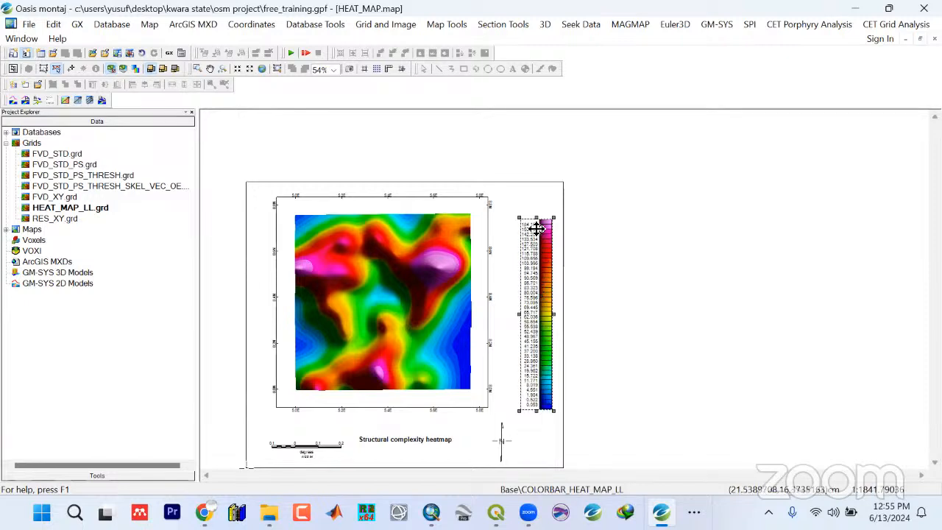
pyautogui.moveTo(541, 224); pyautogui.dragTo(540, 199)
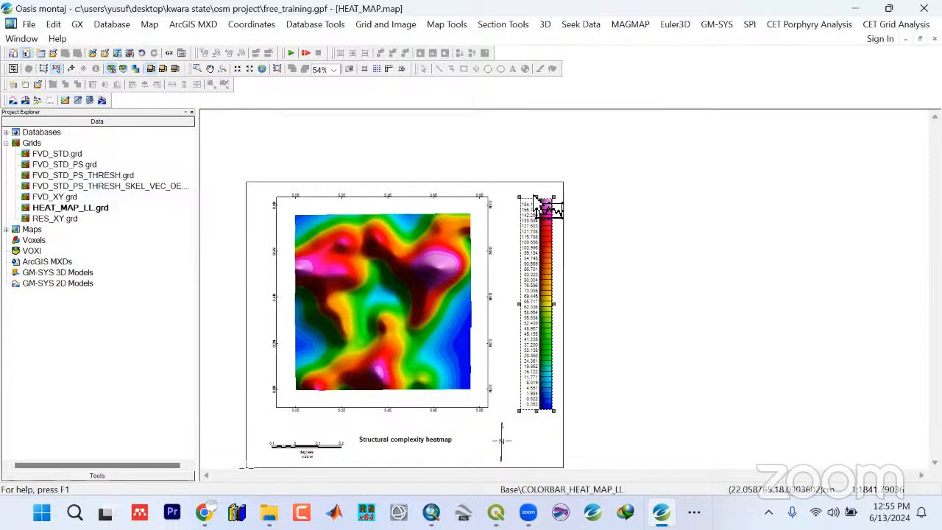
pyautogui.click(636, 353)
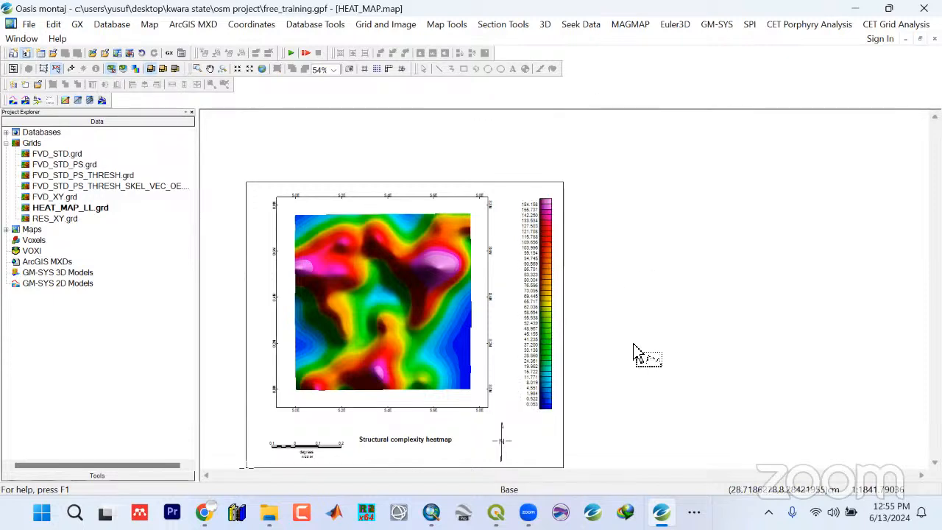
# Place the north arrow directly beneath the colour bar
pyautogui.click(508, 444)
pyautogui.moveTo(508, 446); pyautogui.dragTo(546, 446)
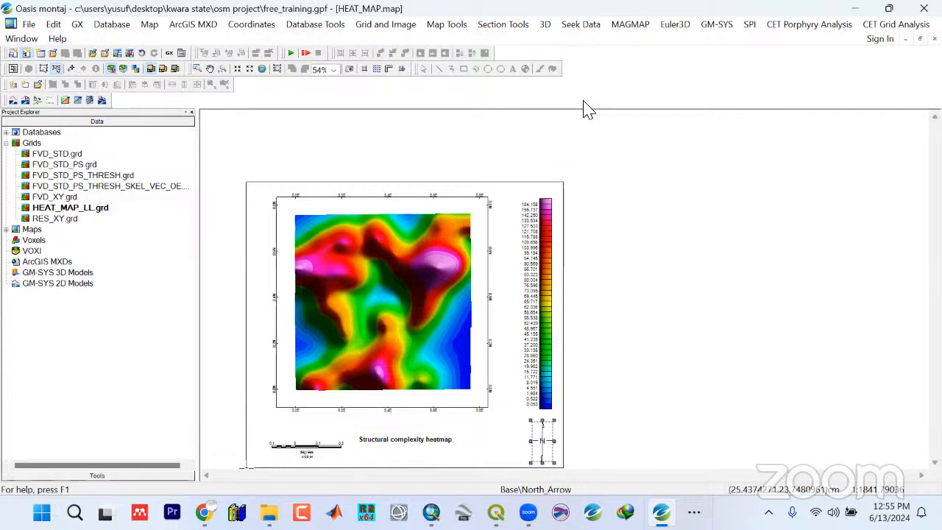
pyautogui.click(640, 417)
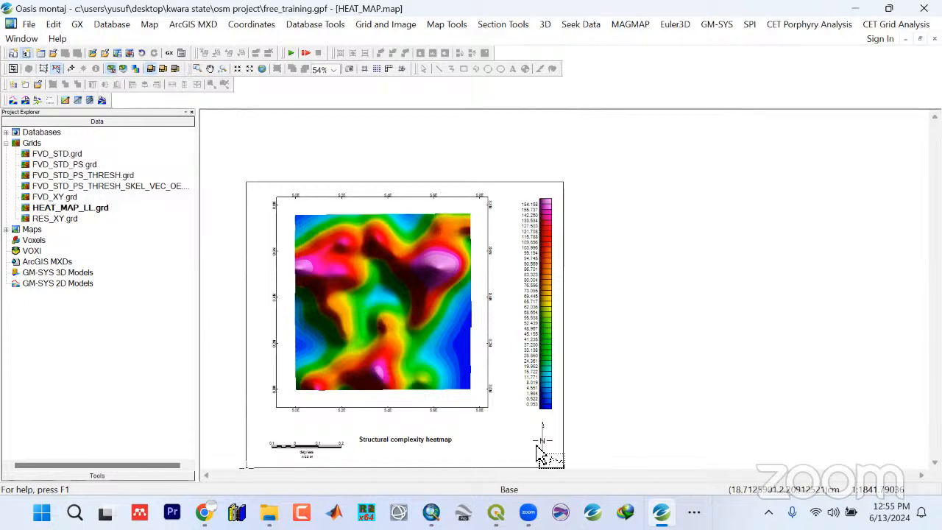
# Save the current Geosoft project
pyautogui.click(28, 24)
pyautogui.moveTo(44, 40)
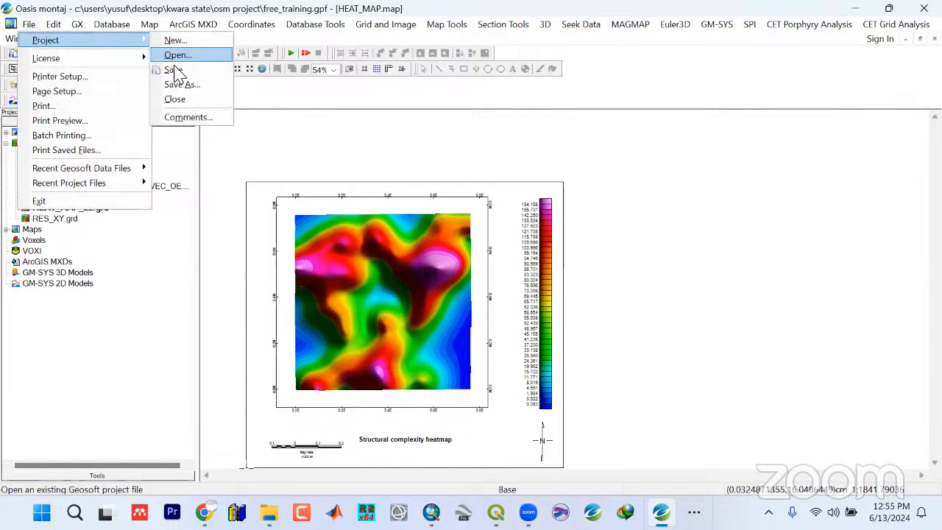
pyautogui.click(174, 70)
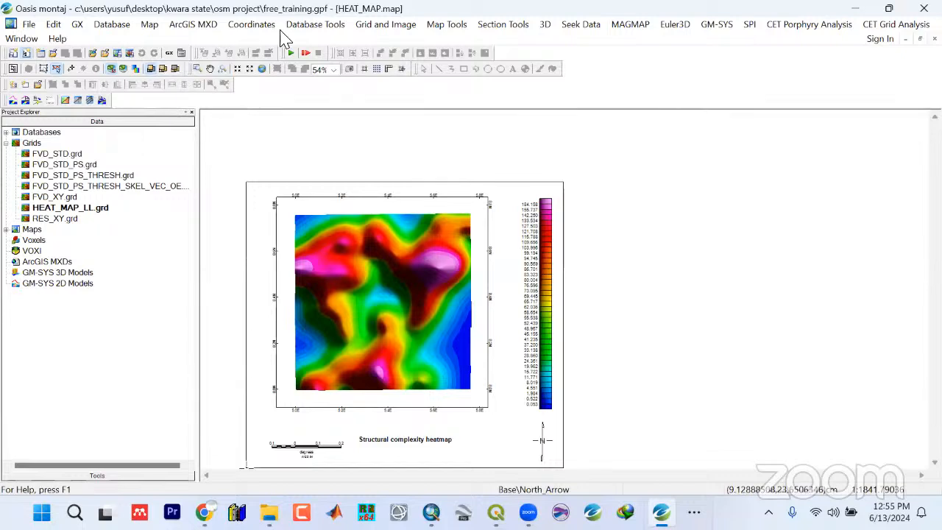
# Export the heatmap figure as the ArcGIS 9.2 document HEAT_MAP.mxd in the project's Maps folder
pyautogui.click(205, 28)
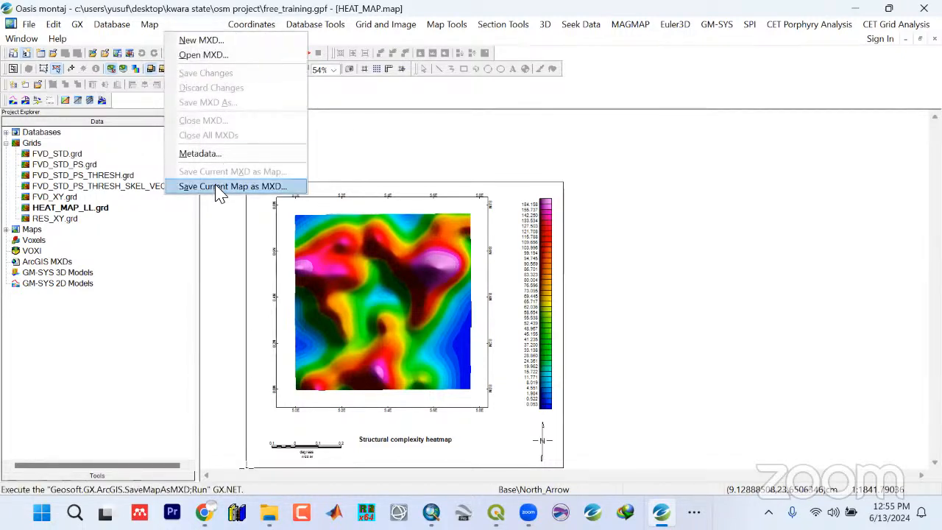
pyautogui.click(235, 185)
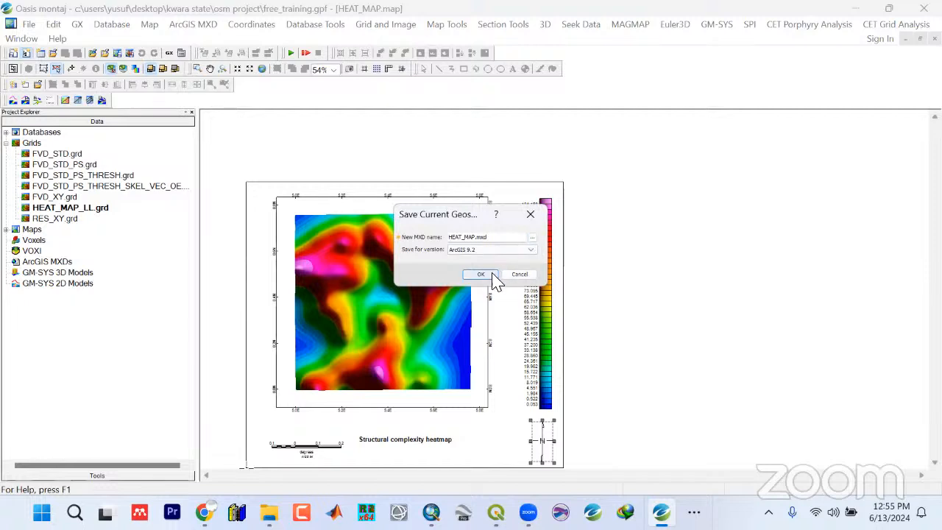
pyautogui.click(531, 237)
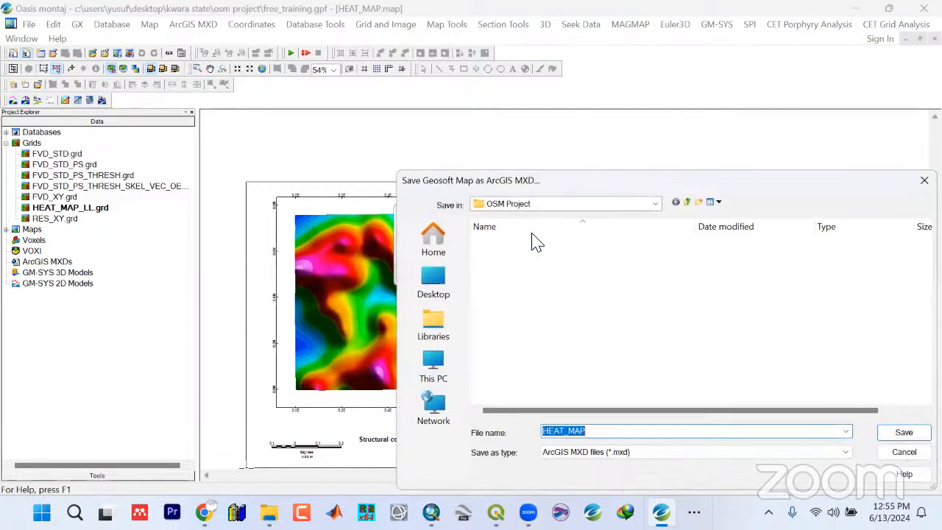
pyautogui.doubleClick(498, 284)
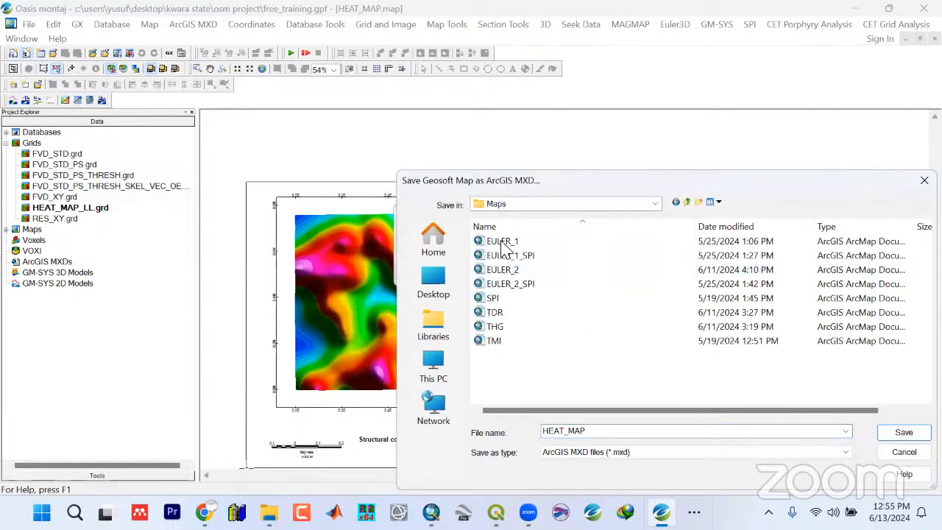
pyautogui.click(898, 435)
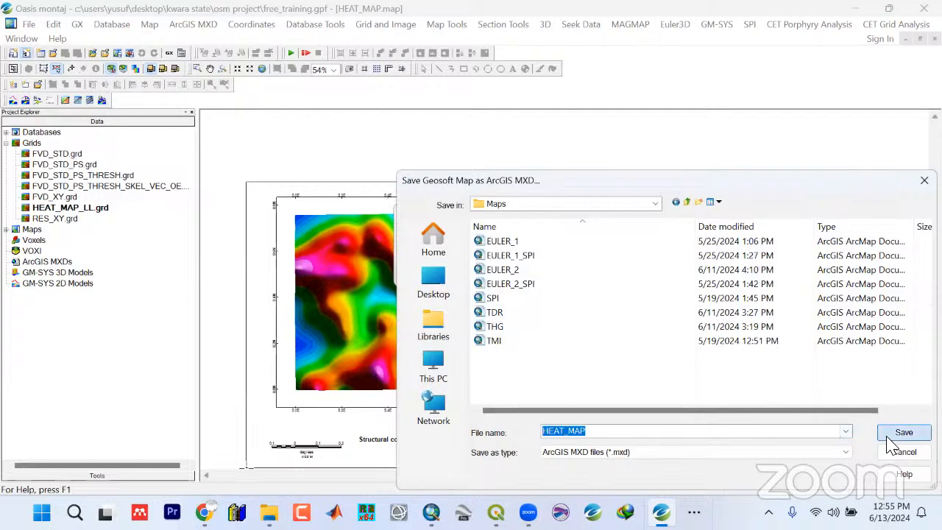
pyautogui.click(482, 275)
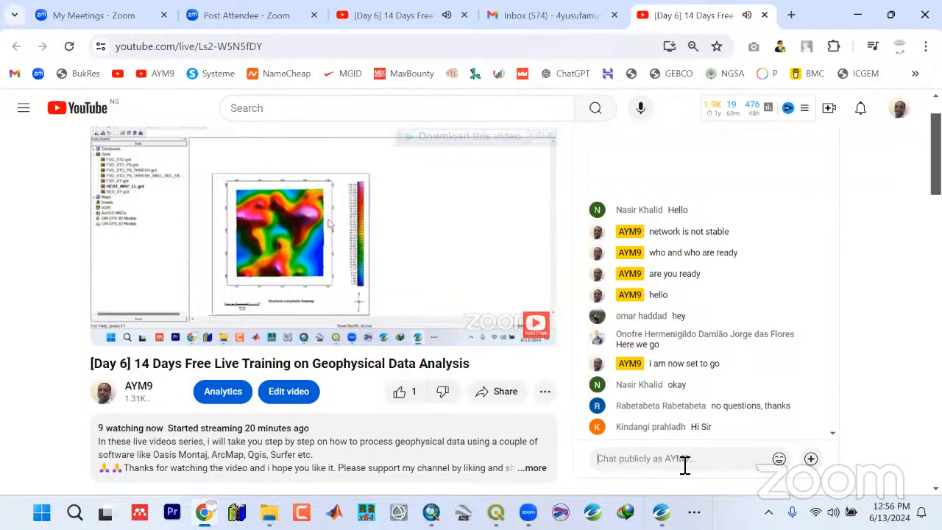
# Post "any question" in the YouTube live chat and return to Oasis montaj
pyautogui.write('any')
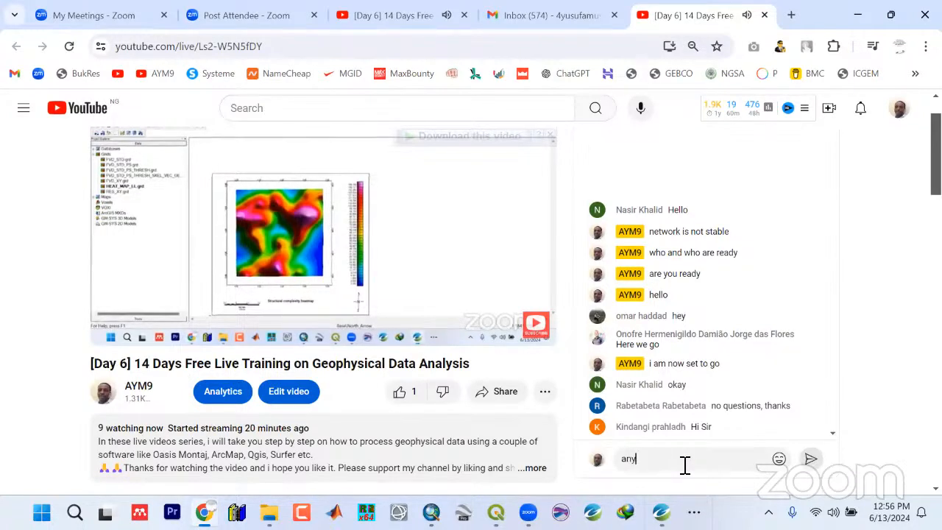
pyautogui.write(' question')
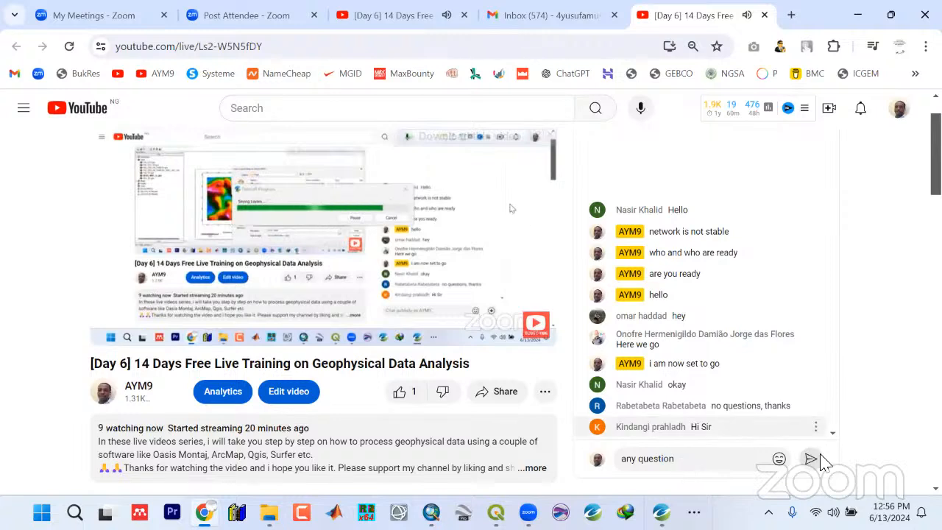
pyautogui.click(812, 458)
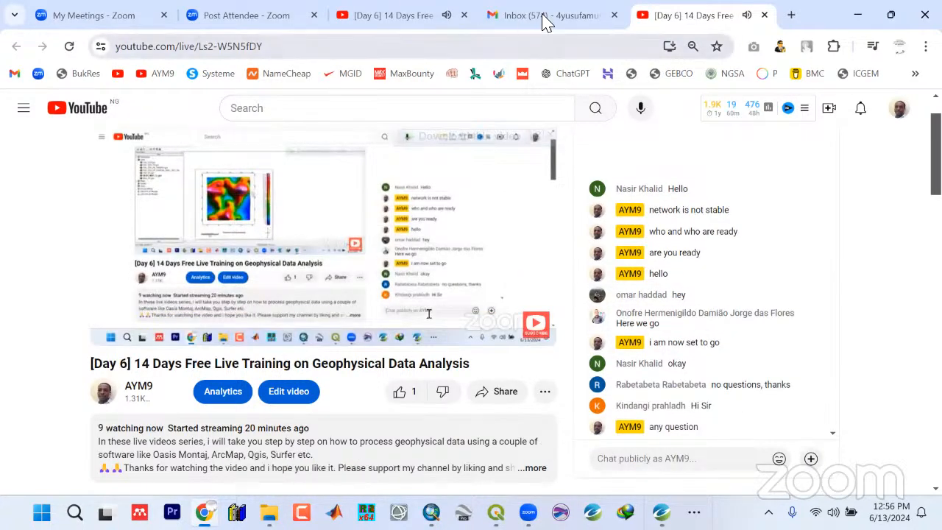
pyautogui.click(856, 21)
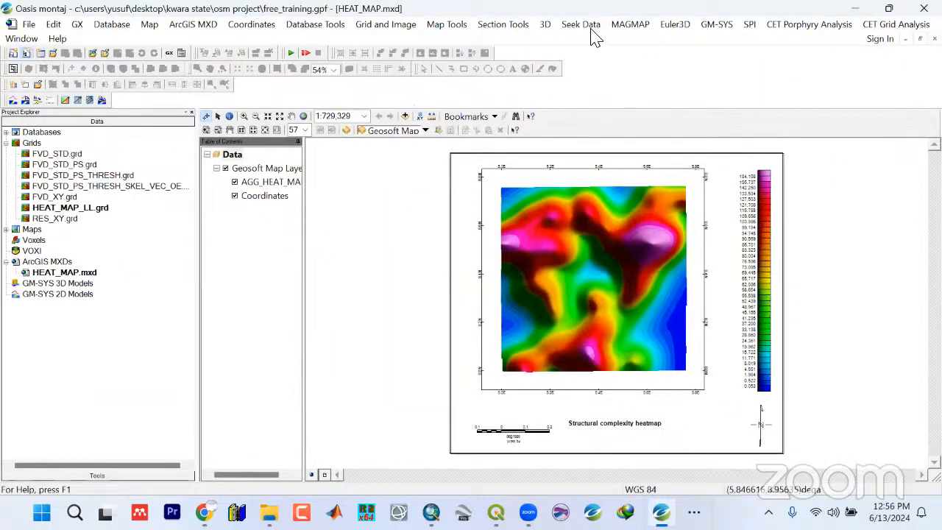
# Close all open documents, saving both modified heatmap files
pyautogui.click(21, 39)
pyautogui.click(31, 131)
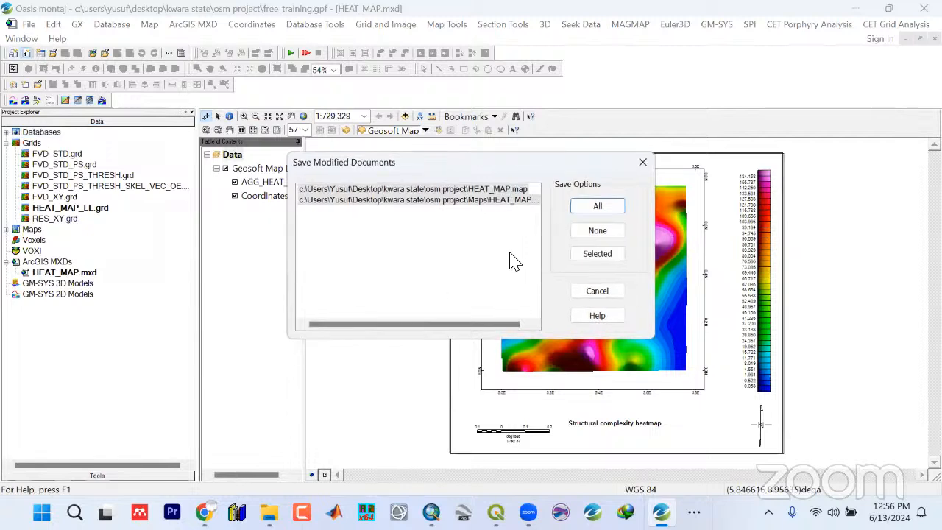
pyautogui.click(597, 207)
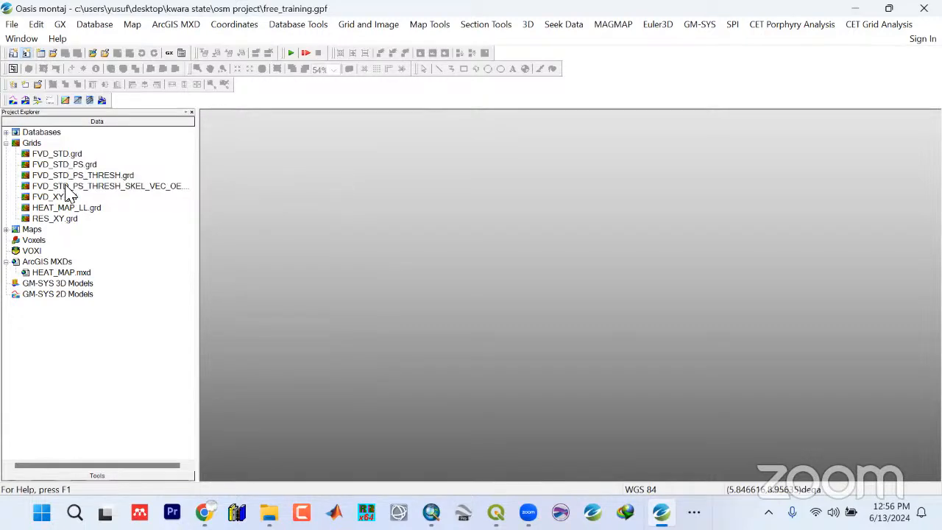
# Remove the FVD_STD_PS, FVD_STD_PS_THRESH and FVD_STD_PS_THRESH_SKEL_VEC_OE grids from the project and collapse the grid list
pyautogui.click(65, 166)
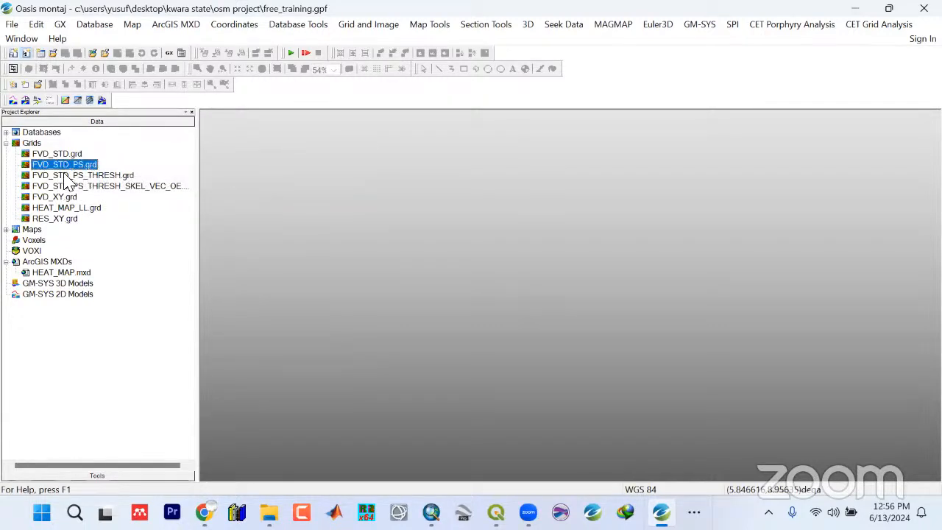
pyautogui.click(64, 175)
pyautogui.click(83, 188)
pyautogui.click(68, 164)
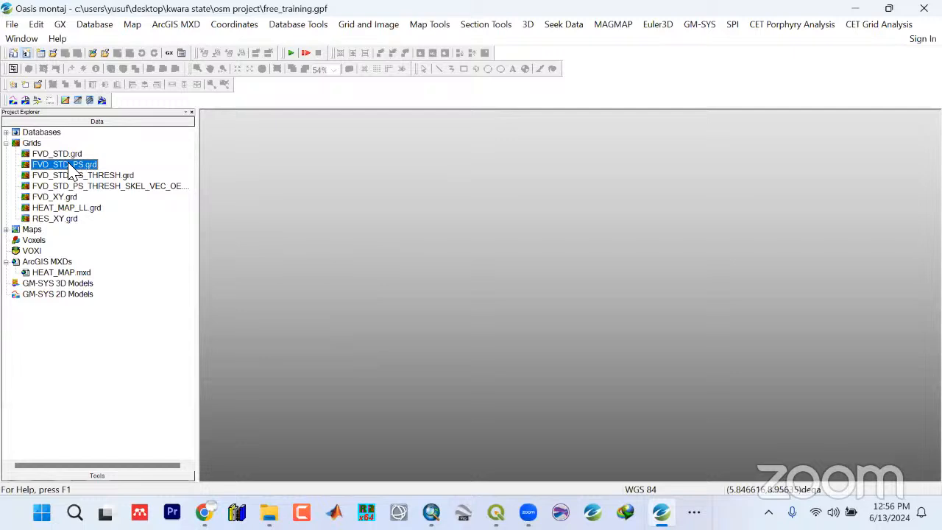
pyautogui.keyDown('ctrl'); pyautogui.click(77, 176); pyautogui.keyUp('ctrl')
pyautogui.keyDown('ctrl'); pyautogui.click(79, 188); pyautogui.keyUp('ctrl')
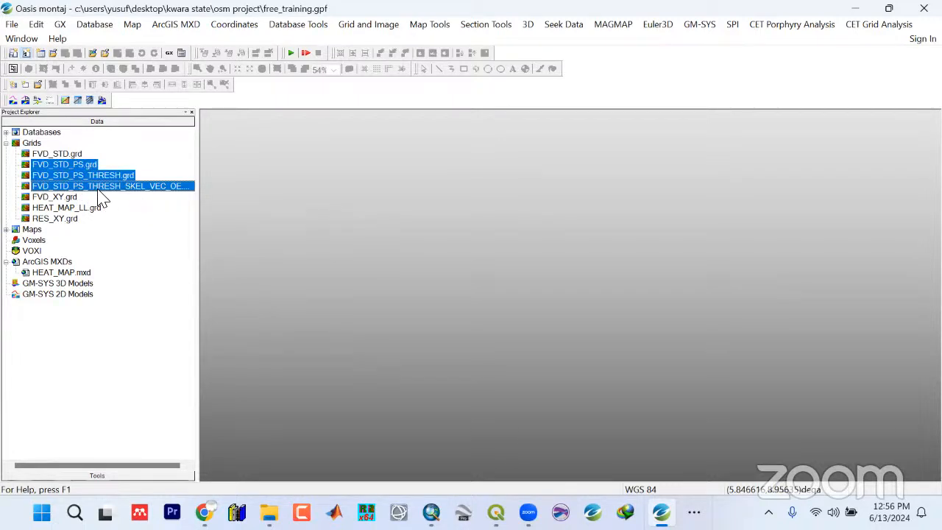
pyautogui.rightClick(102, 197)
pyautogui.click(118, 213)
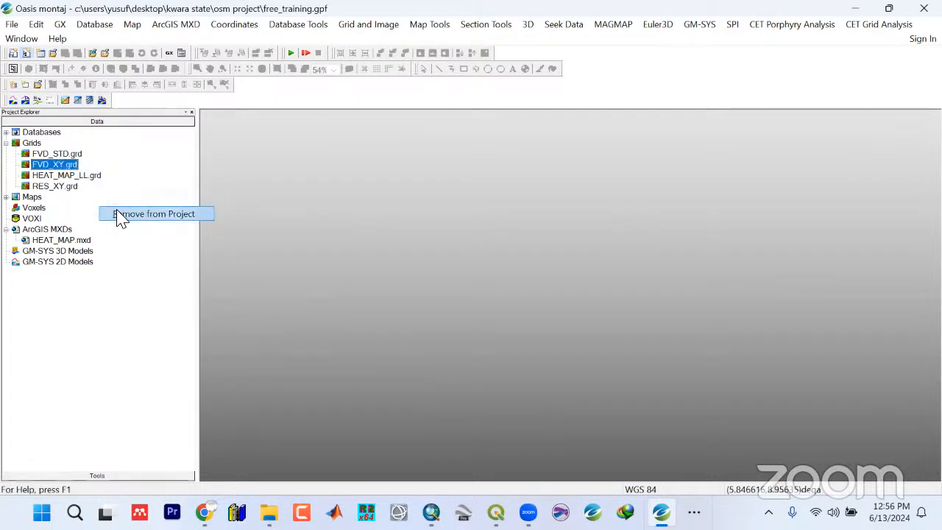
pyautogui.click(6, 143)
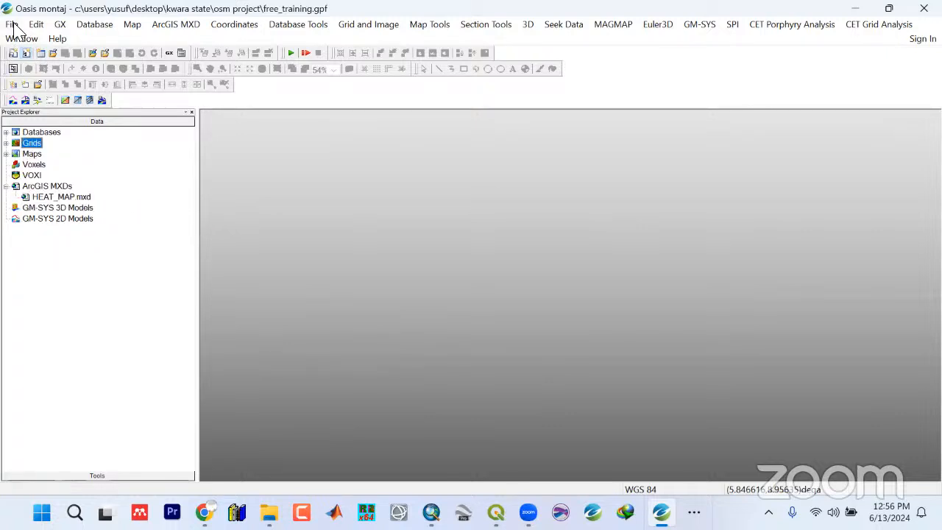
# Save the current Oasis montaj project
pyautogui.click(12, 24)
pyautogui.moveTo(28, 41)
pyautogui.click(175, 74)
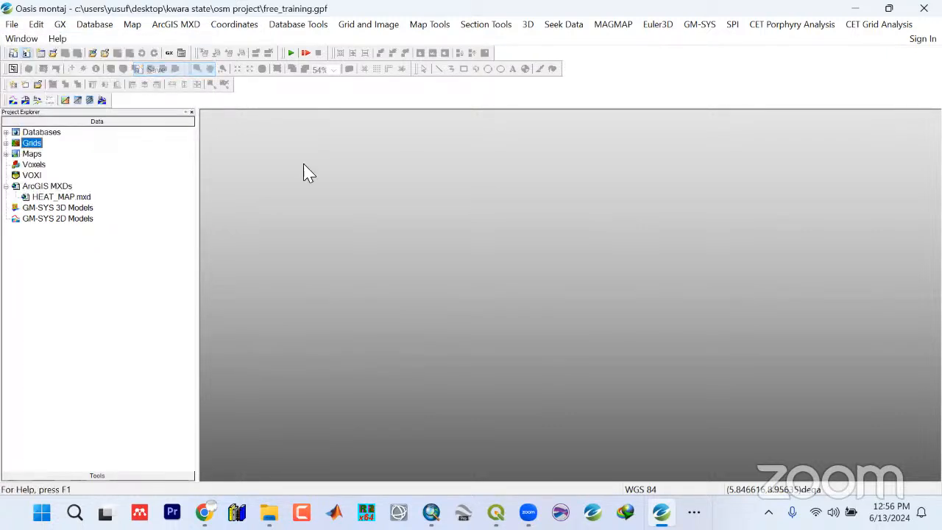
# Open the CET Grid Analysis help, widen its contents list and show the Generating Heatmaps topic of the Structural Complexity Analysis tutorial
pyautogui.click(868, 26)
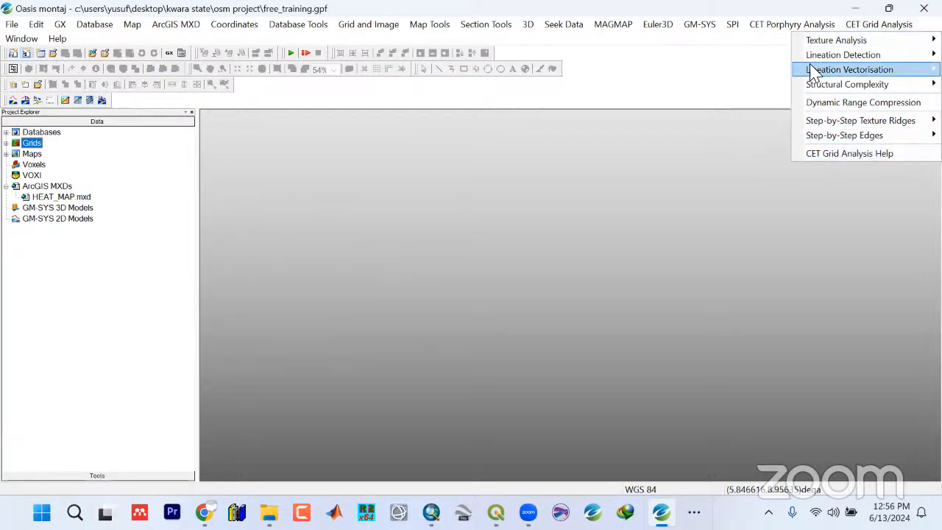
pyautogui.click(819, 155)
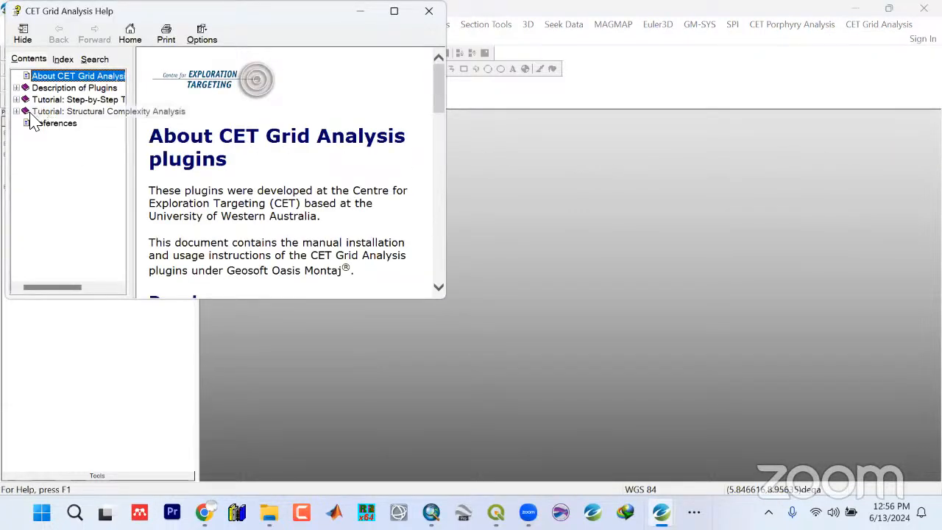
pyautogui.moveTo(134, 169); pyautogui.dragTo(219, 167)
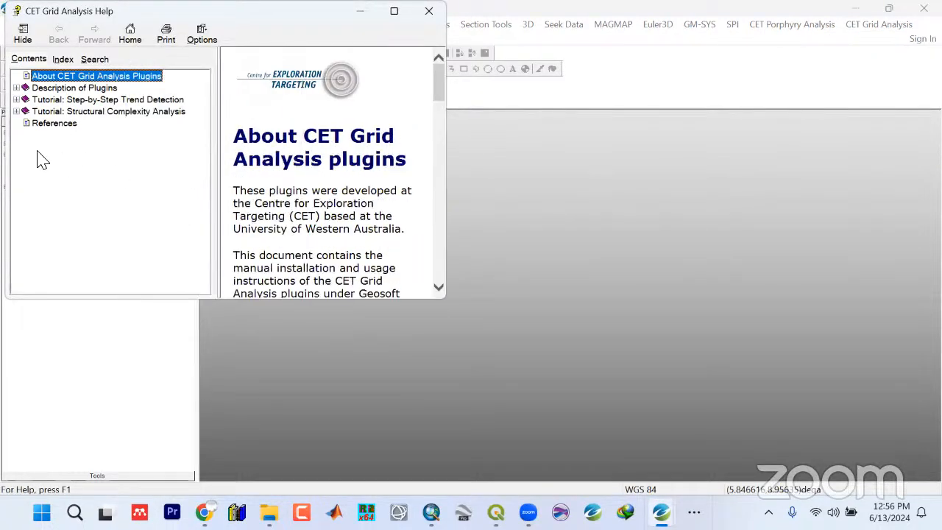
pyautogui.click(16, 111)
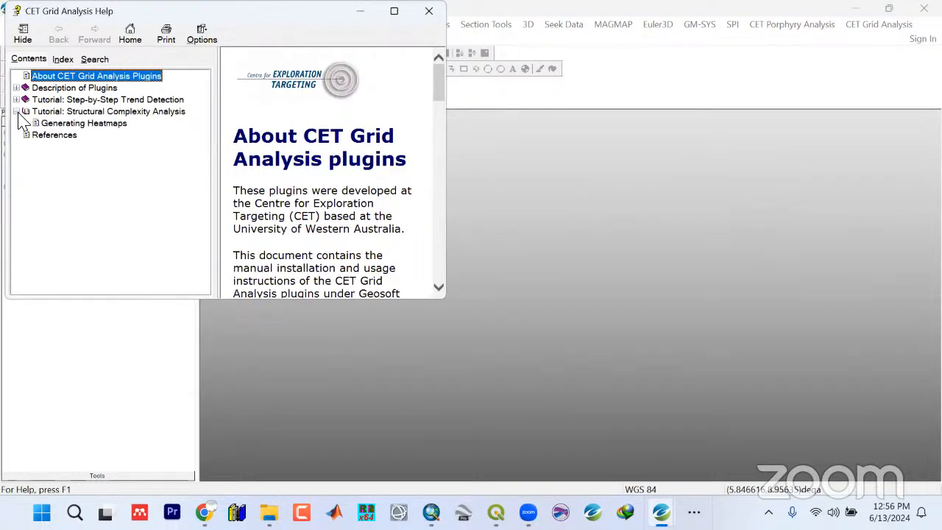
pyautogui.click(64, 125)
# Read through the contact occurrence density and orientation entropy instructions in the Generating Heatmaps tutorial and close the help
pyautogui.scroll(-10, 336, 165)
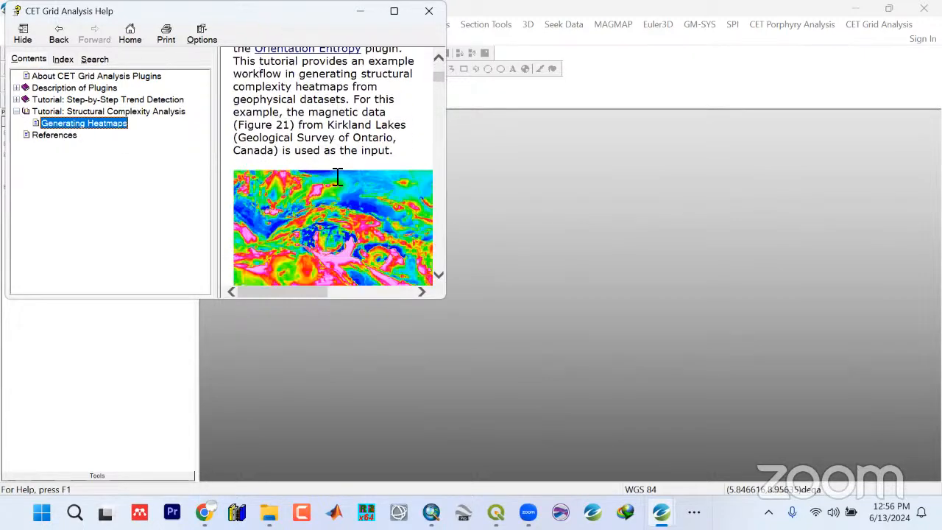
pyautogui.scroll(-15, 337, 180)
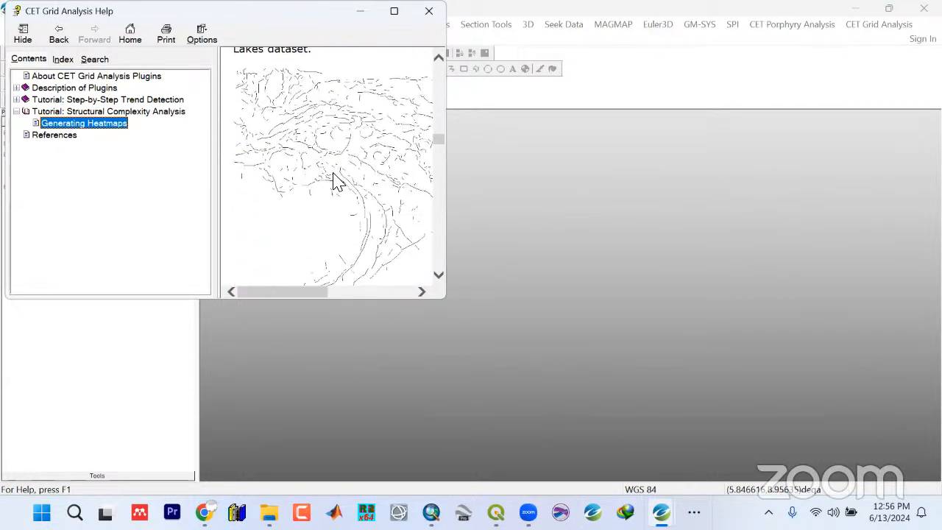
pyautogui.scroll(-5, 337, 181)
pyautogui.scroll(-10, 335, 182)
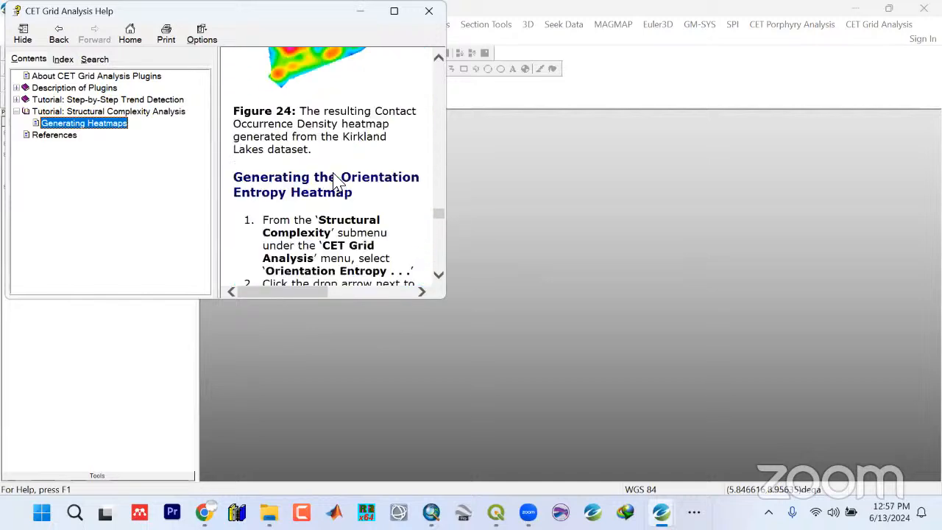
pyautogui.scroll(12, 336, 181)
pyautogui.scroll(3, 366, 66)
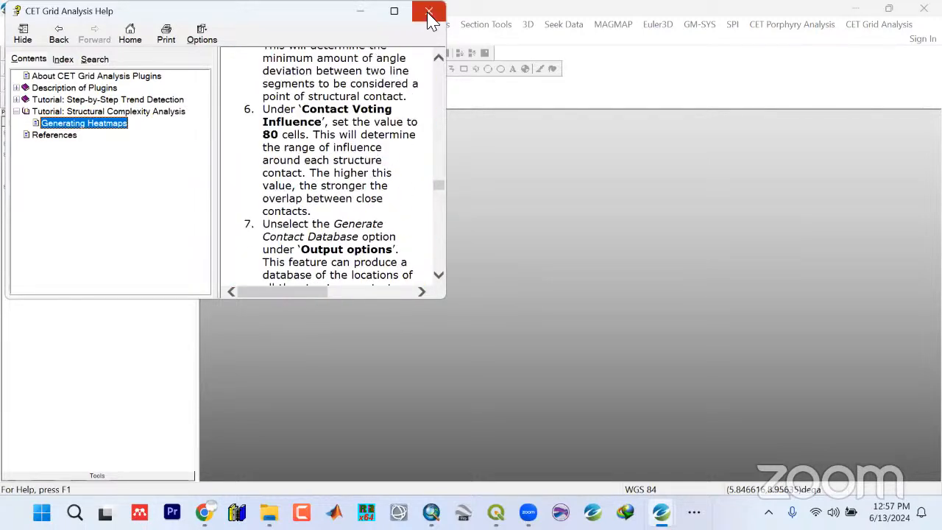
pyautogui.click(429, 11)
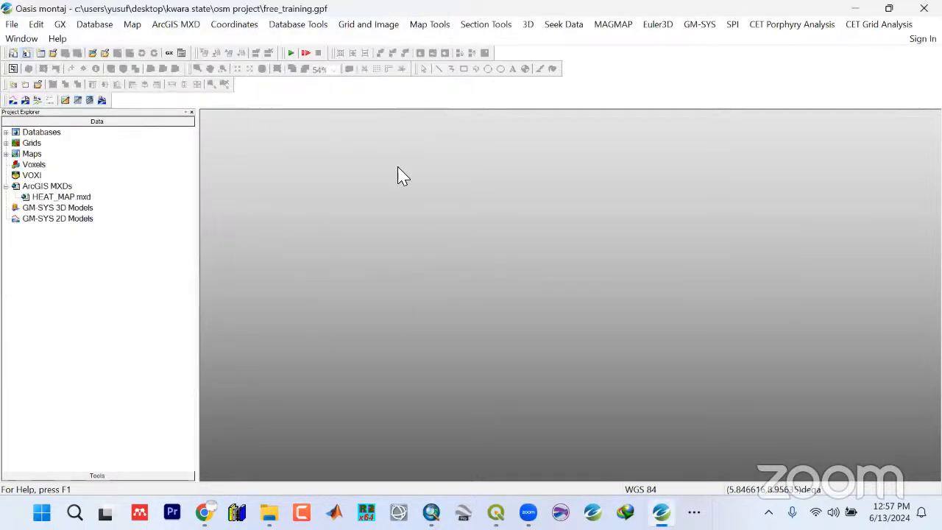
# Switch to Adobe Acrobat and bring up the open paper "Delineation potential gold mineralization zones"
pyautogui.click(751, 26)
pyautogui.click(694, 512)
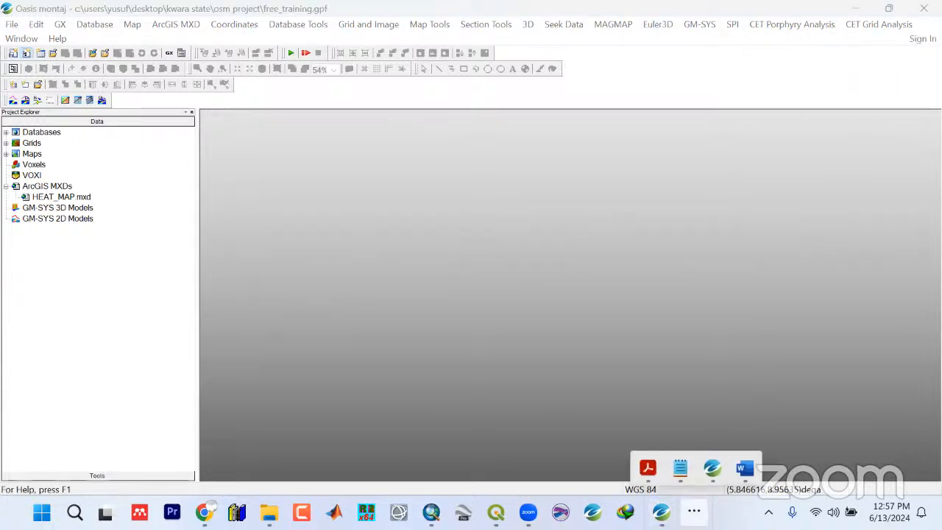
pyautogui.click(822, 31)
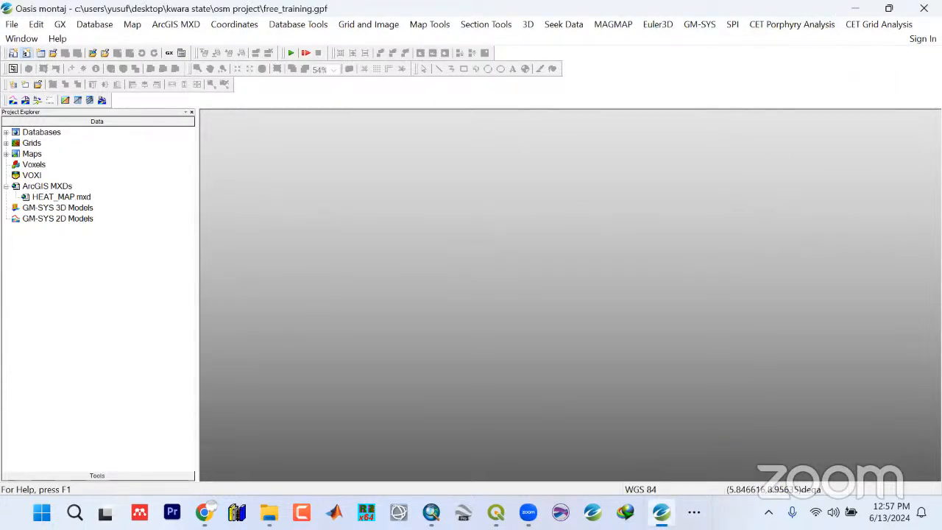
pyautogui.click(693, 512)
pyautogui.click(648, 475)
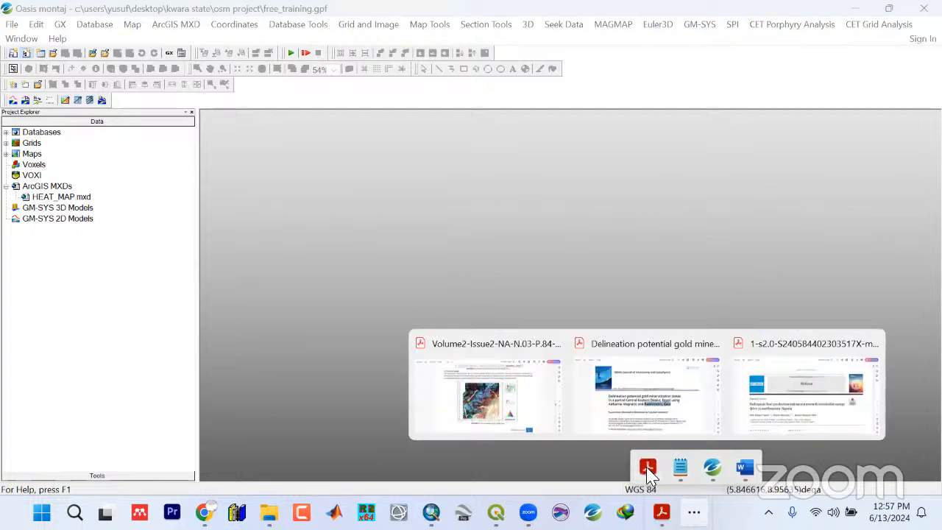
pyautogui.click(513, 409)
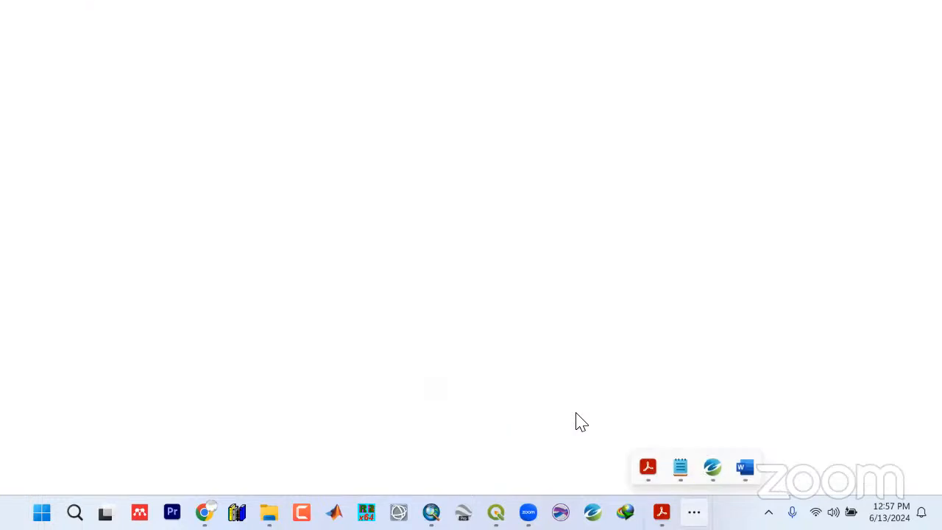
pyautogui.click(317, 14)
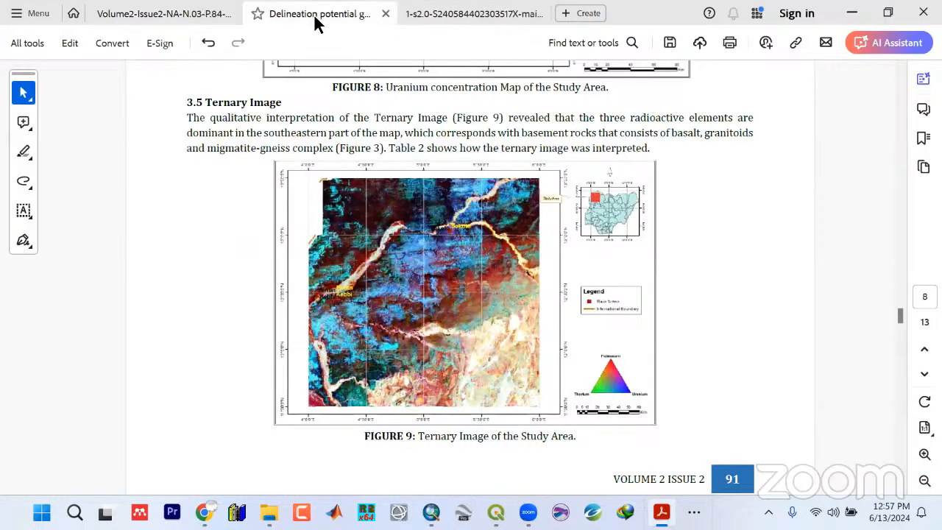
# Look through the gold mineralization paper as far as the CET grid analysis and porphyry analysis sections on page 365
pyautogui.scroll(-5, 374, 338)
pyautogui.scroll(-12, 373, 341)
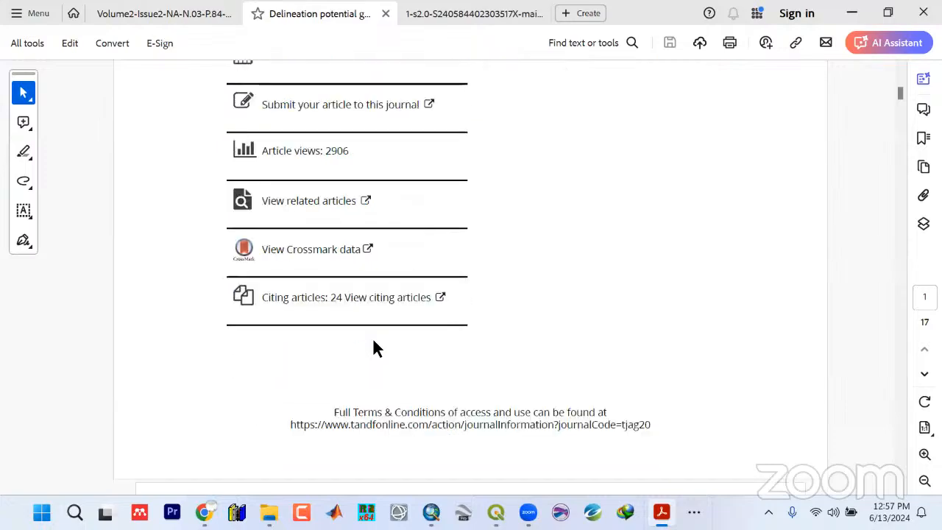
pyautogui.scroll(-5, 380, 327)
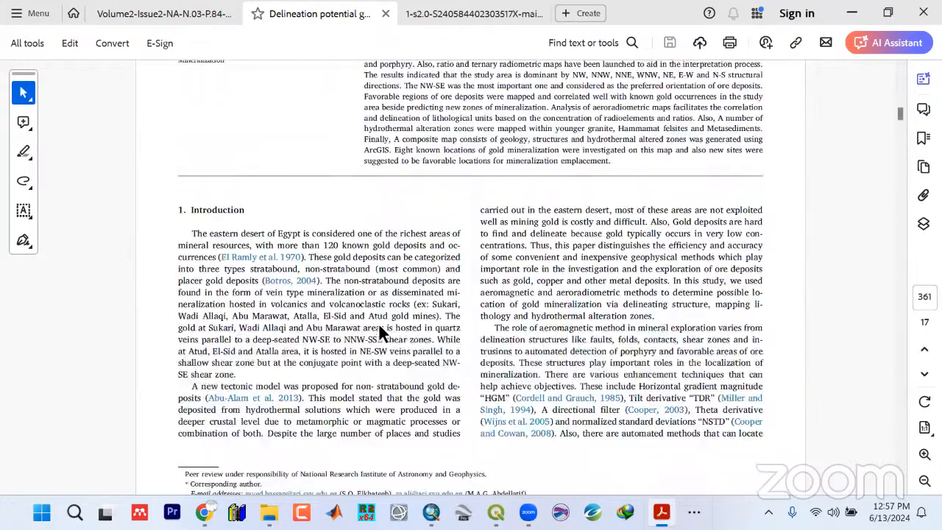
pyautogui.scroll(-5, 380, 326)
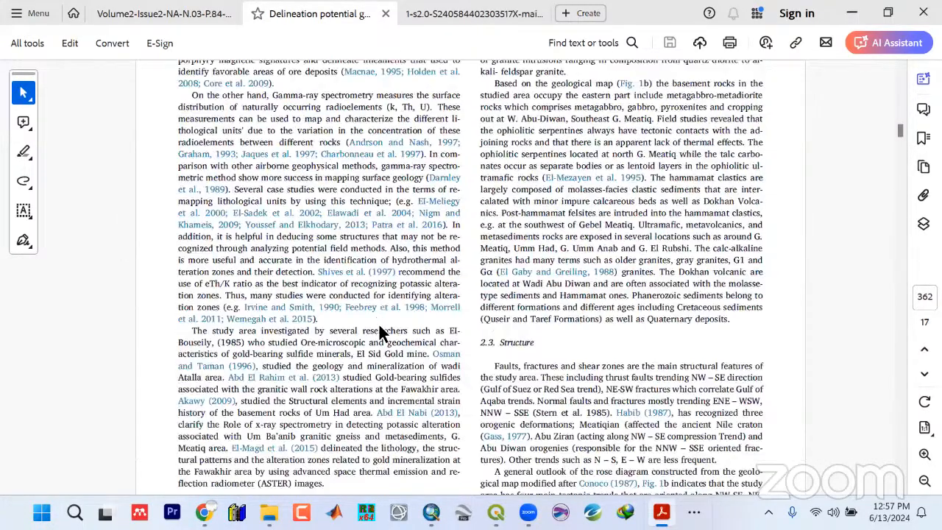
pyautogui.scroll(-5, 379, 331)
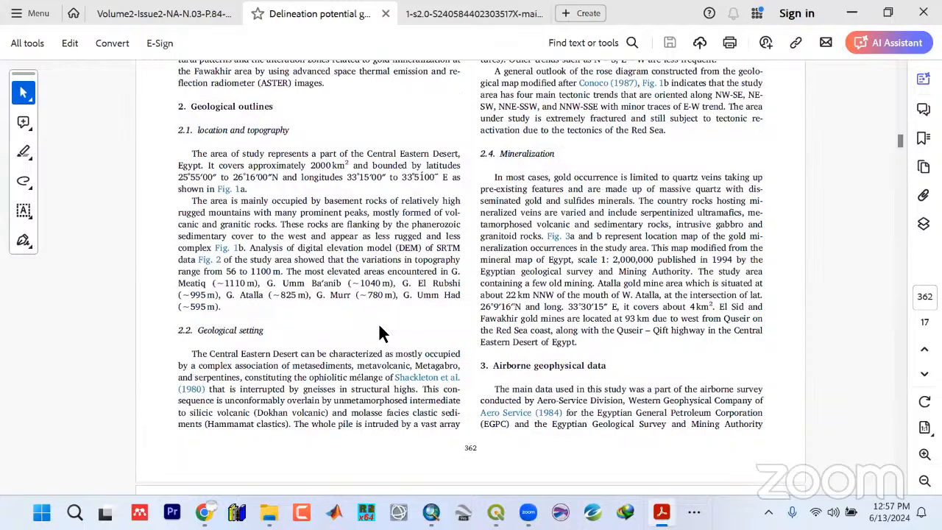
pyautogui.scroll(-20, 380, 330)
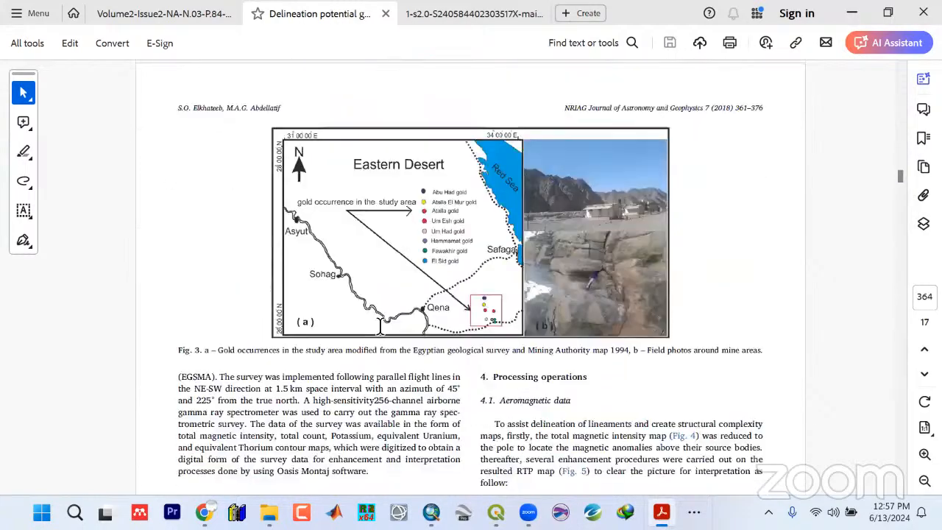
pyautogui.scroll(-7, 380, 326)
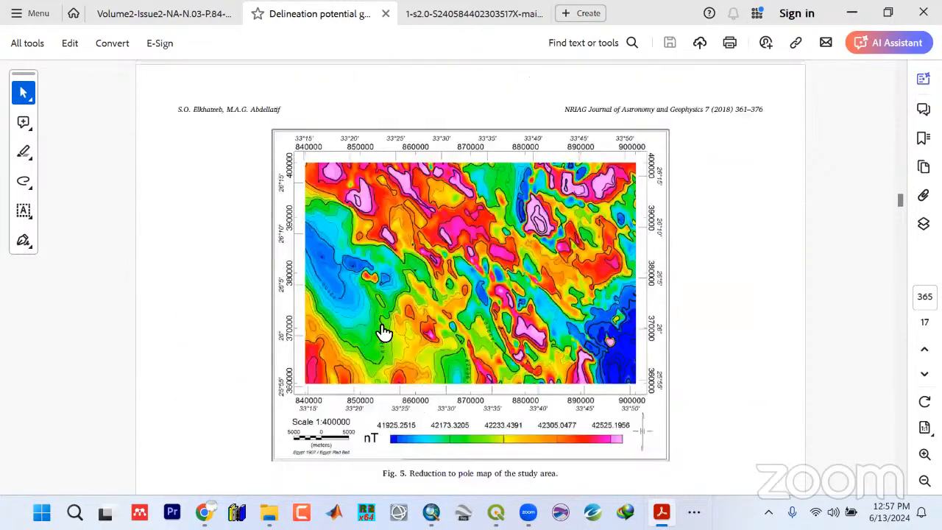
pyautogui.scroll(-6, 380, 326)
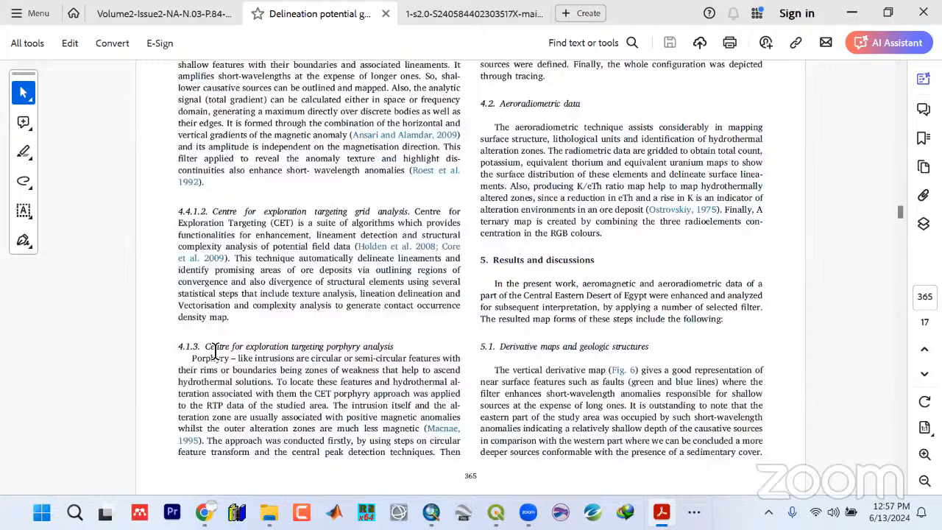
# Mark the porphyry analysis heading and the text of section 4.4.1.2 on Centre for Exploration Targeting grid analysis while reading
pyautogui.moveTo(207, 346); pyautogui.dragTo(408, 346)
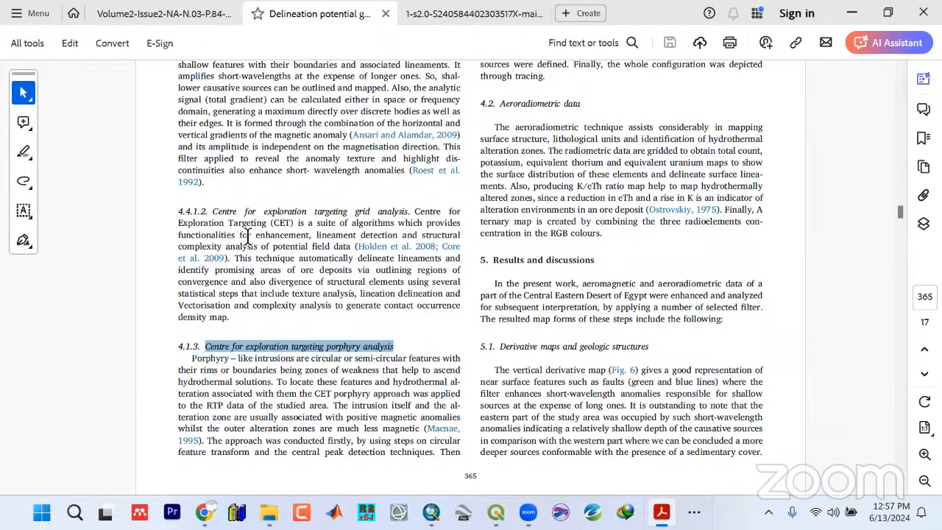
pyautogui.moveTo(211, 209); pyautogui.dragTo(441, 211)
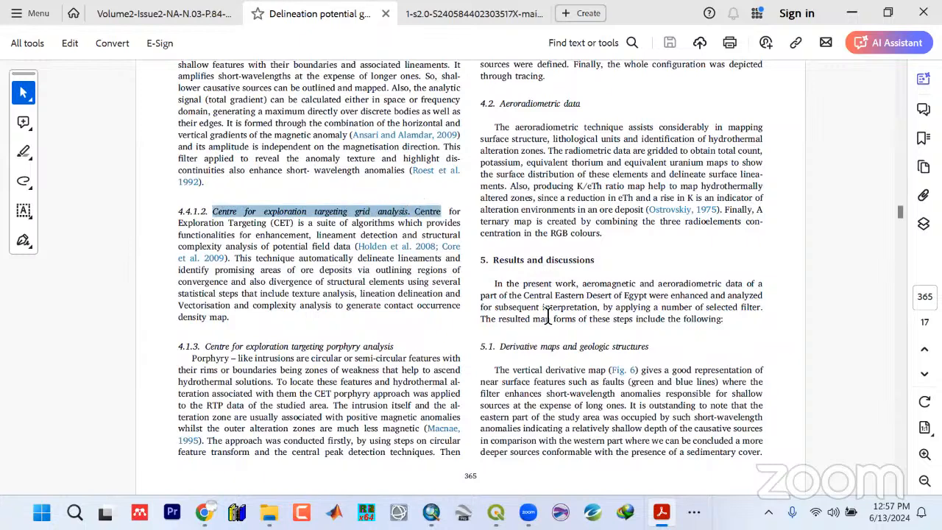
pyautogui.click(213, 217)
pyautogui.moveTo(213, 213); pyautogui.dragTo(272, 316)
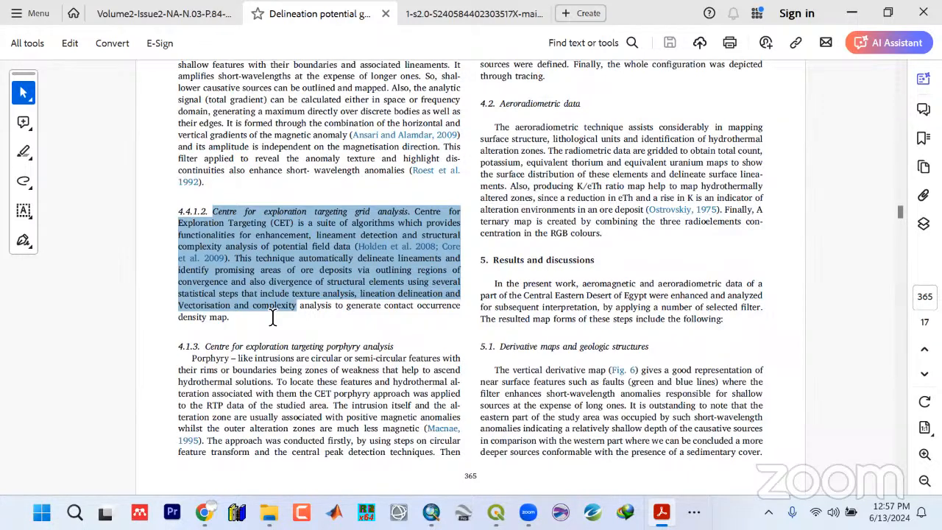
# Read section 4.1.3 on CET porphyry analysis, marking the phrase "usually associated with positive magnetic anomalies"
pyautogui.click(214, 340)
pyautogui.moveTo(205, 345); pyautogui.dragTo(282, 364)
pyautogui.click(248, 368)
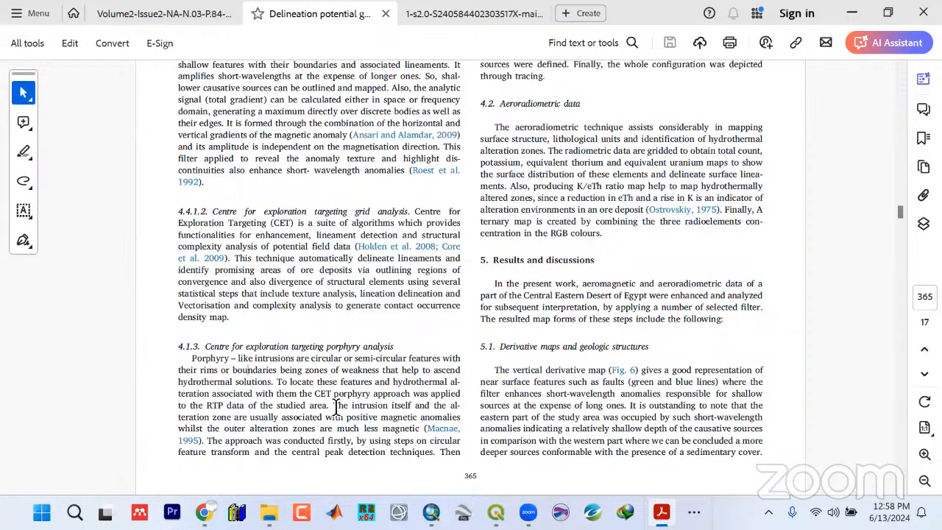
pyautogui.moveTo(384, 405); pyautogui.dragTo(429, 405)
pyautogui.moveTo(250, 416); pyautogui.dragTo(434, 418)
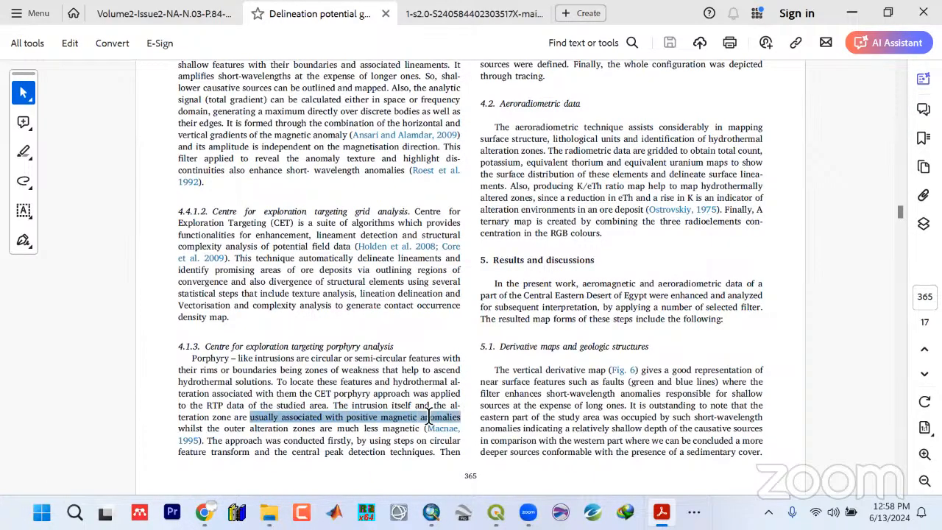
pyautogui.click(267, 430)
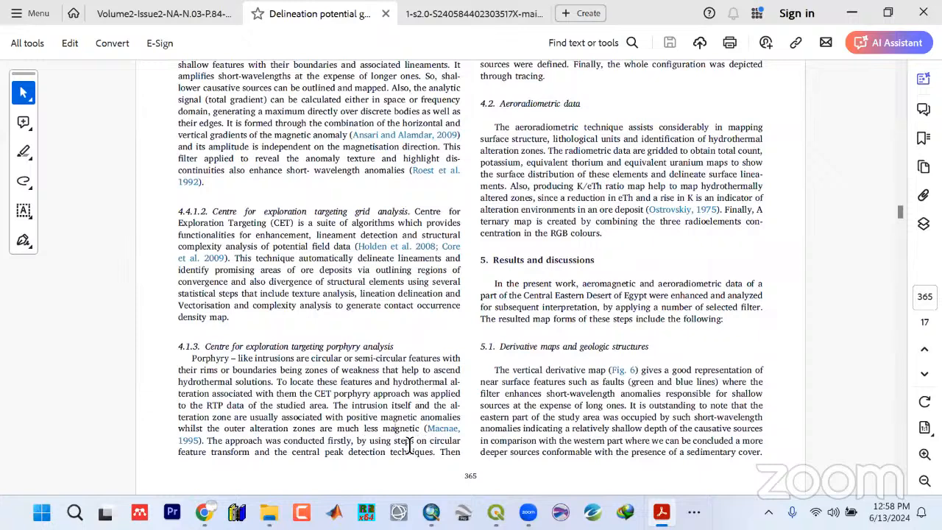
# Review the rest of the porphyry analysis section, marking its closing passage, and look past the end of page 365
pyautogui.scroll(2, 488, 335)
pyautogui.scroll(-4, 363, 332)
pyautogui.scroll(-2, 351, 335)
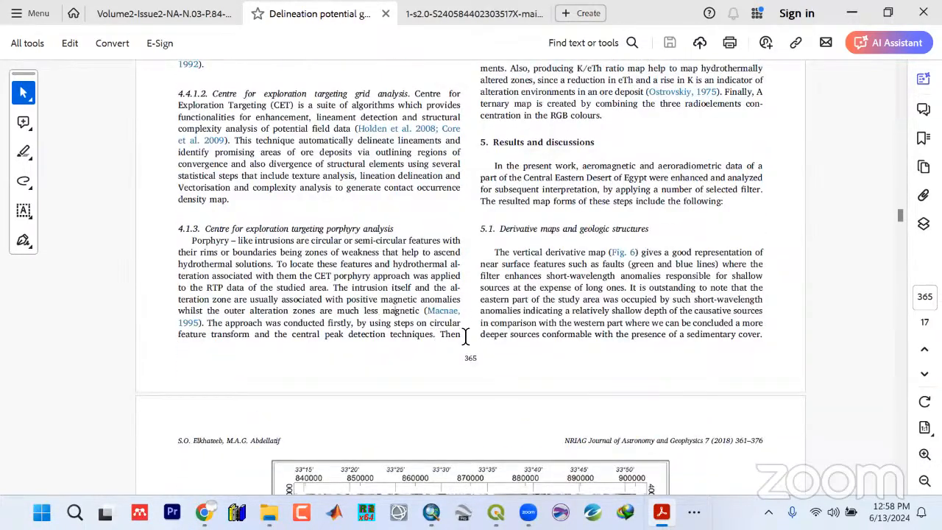
pyautogui.moveTo(460, 335); pyautogui.dragTo(256, 277)
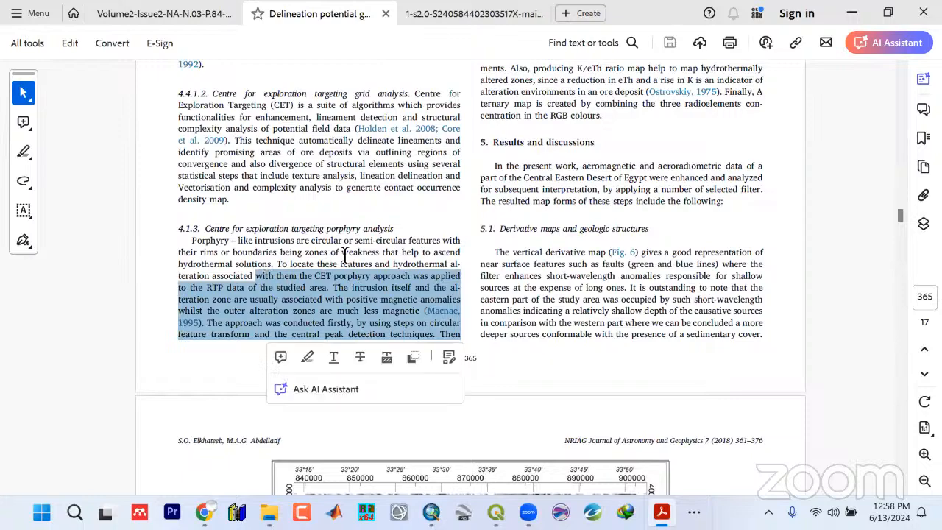
pyautogui.click(388, 237)
pyautogui.scroll(-8, 354, 300)
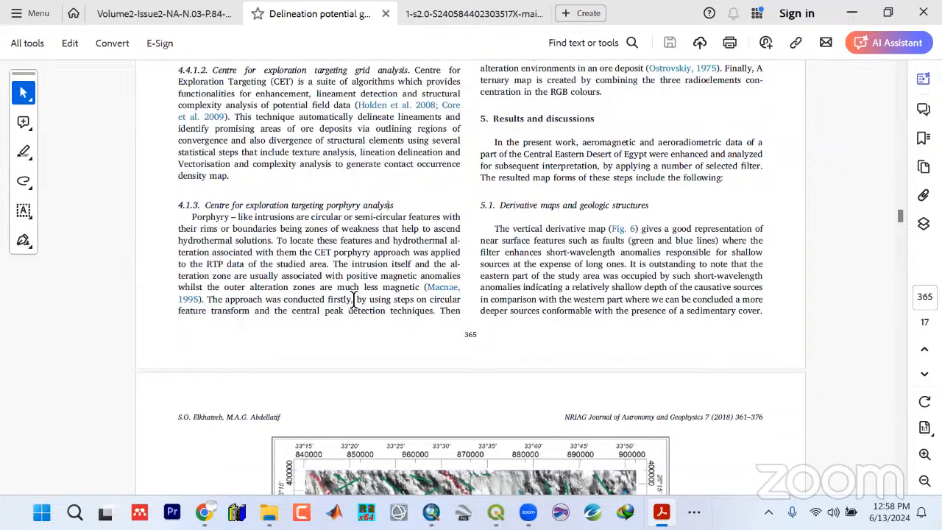
pyautogui.scroll(12, 352, 295)
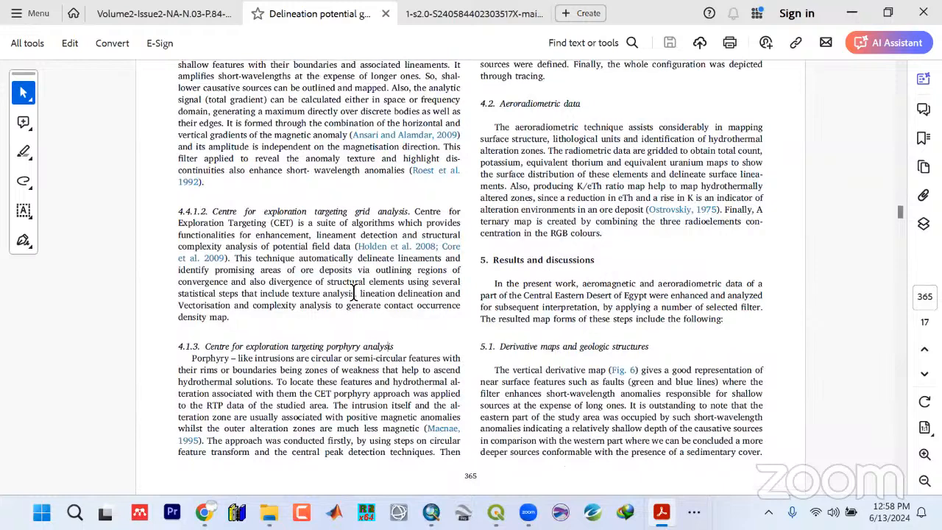
# Return to the paper's first page and mark its title on gold mineralization zones in the Central Eastern Desert, Egypt
pyautogui.moveTo(899, 224); pyautogui.dragTo(901, 81)
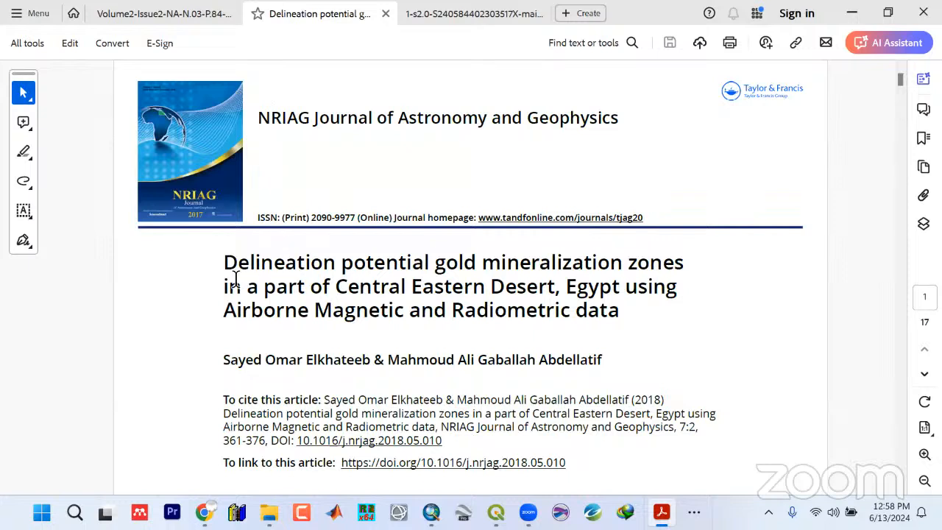
pyautogui.moveTo(220, 269); pyautogui.dragTo(661, 322)
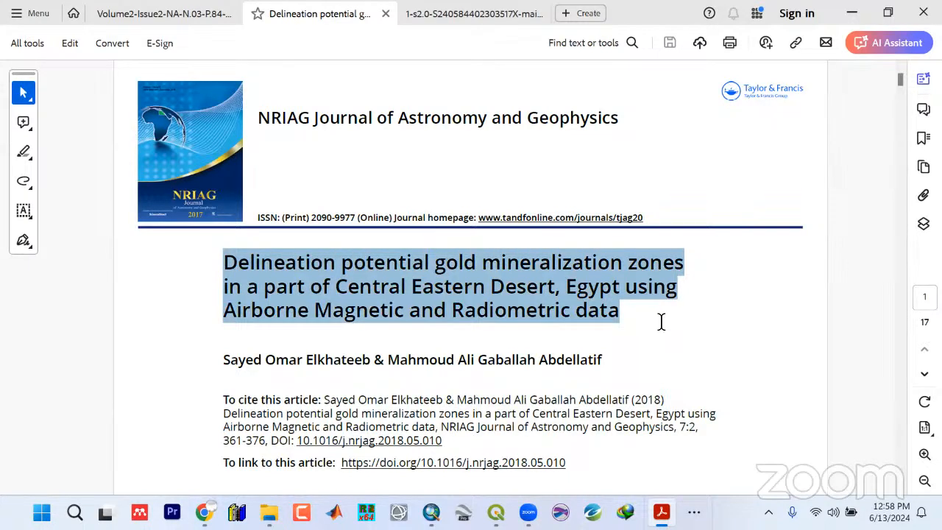
pyautogui.click(651, 323)
pyautogui.moveTo(650, 223); pyautogui.dragTo(188, 294)
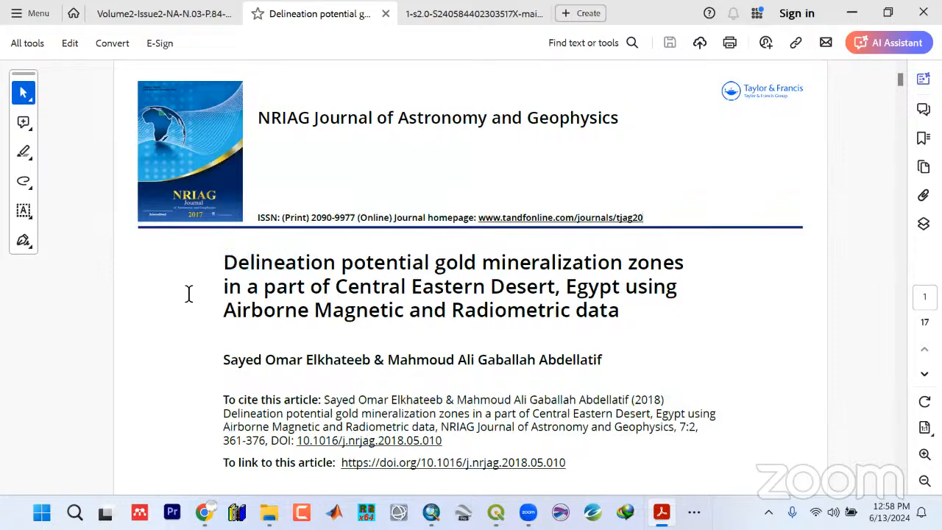
pyautogui.scroll(-1, 381, 370)
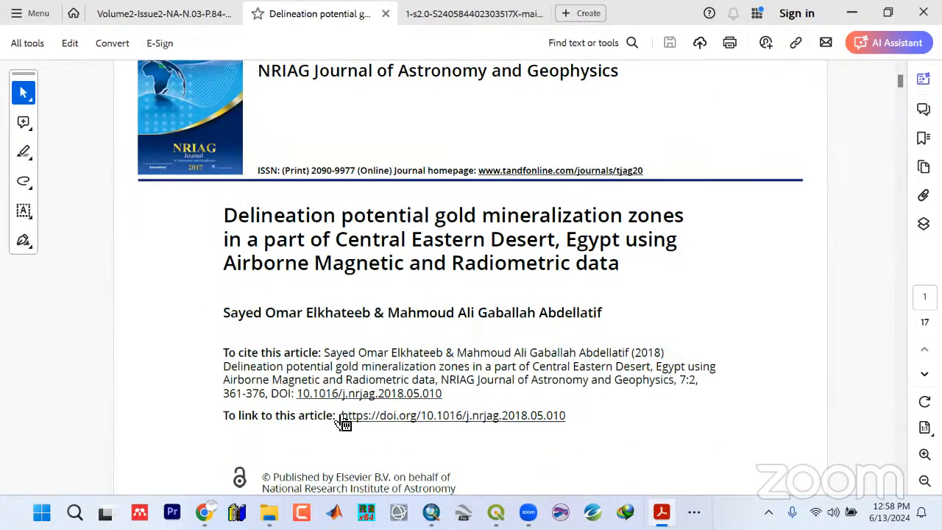
pyautogui.scroll(1, 537, 341)
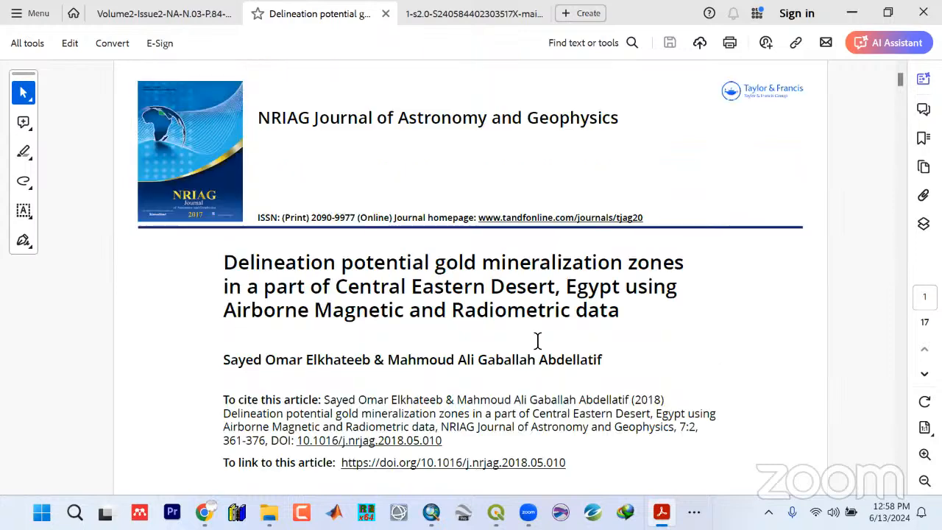
pyautogui.scroll(-1, 525, 346)
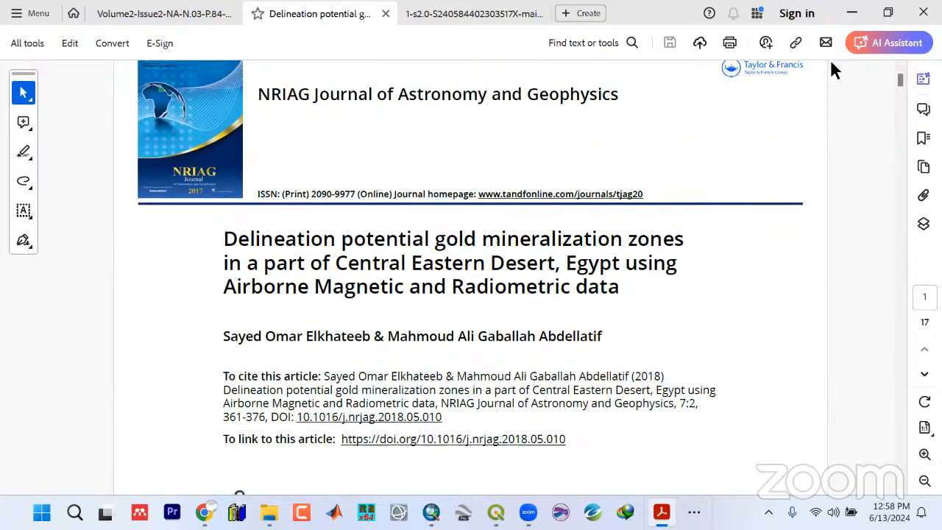
# Switch to Oasis montaj and add the RTE_XY grid from the OSM Project folder, showing its full extent in a maximized window
pyautogui.click(851, 13)
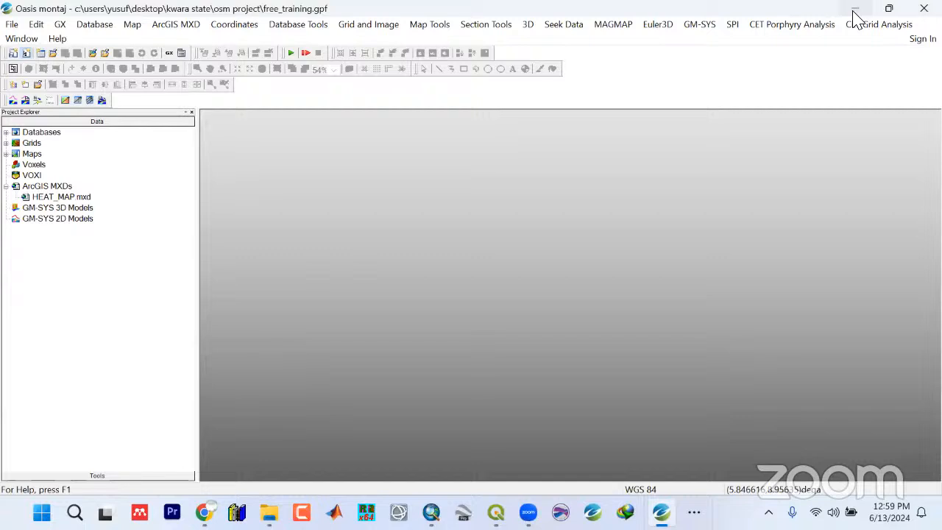
pyautogui.click(6, 143)
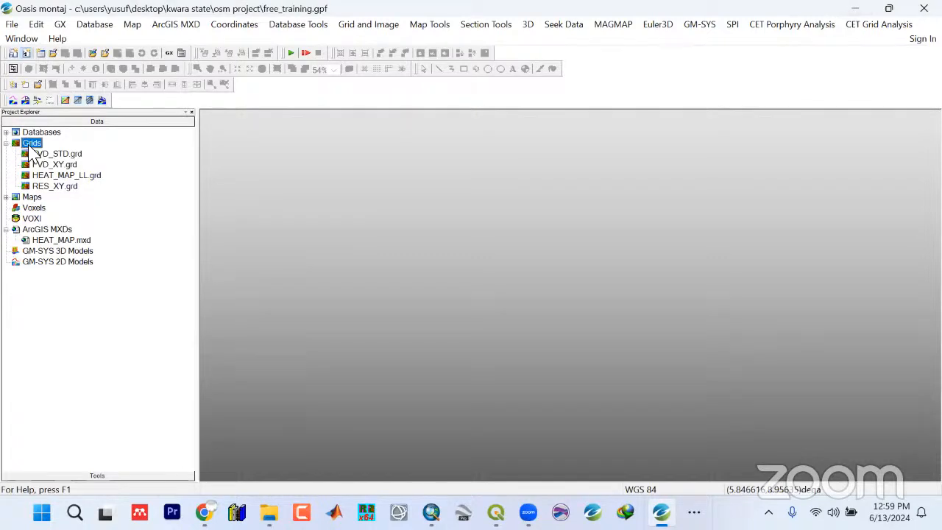
pyautogui.rightClick(31, 145)
pyautogui.click(550, 270)
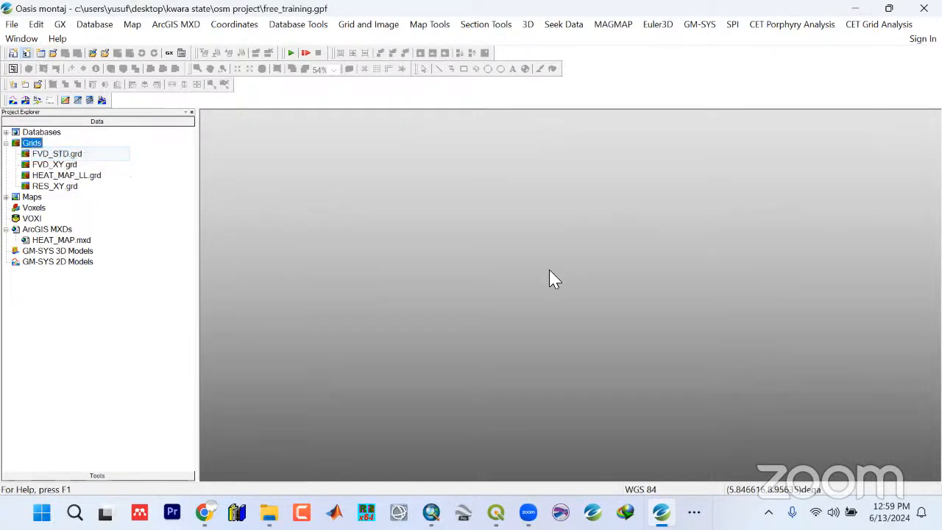
pyautogui.scroll(-5, 370, 262)
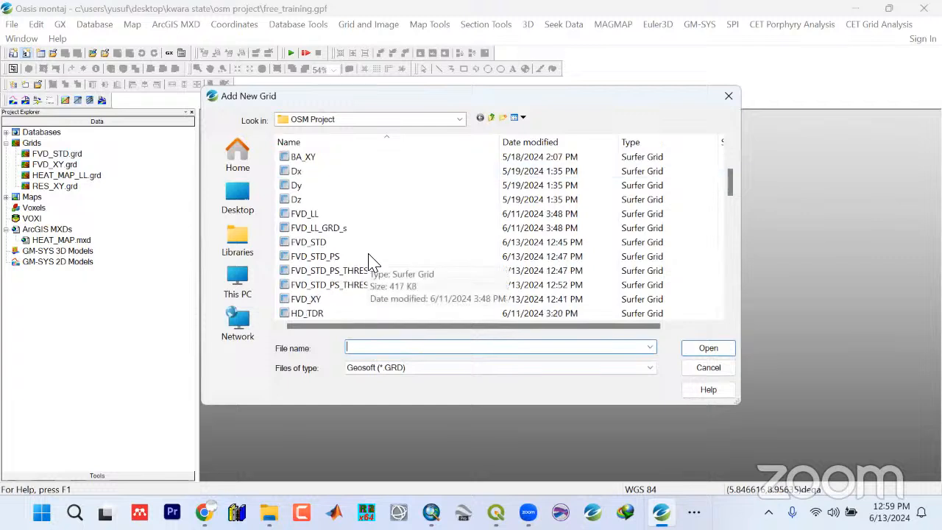
pyautogui.scroll(-1, 342, 226)
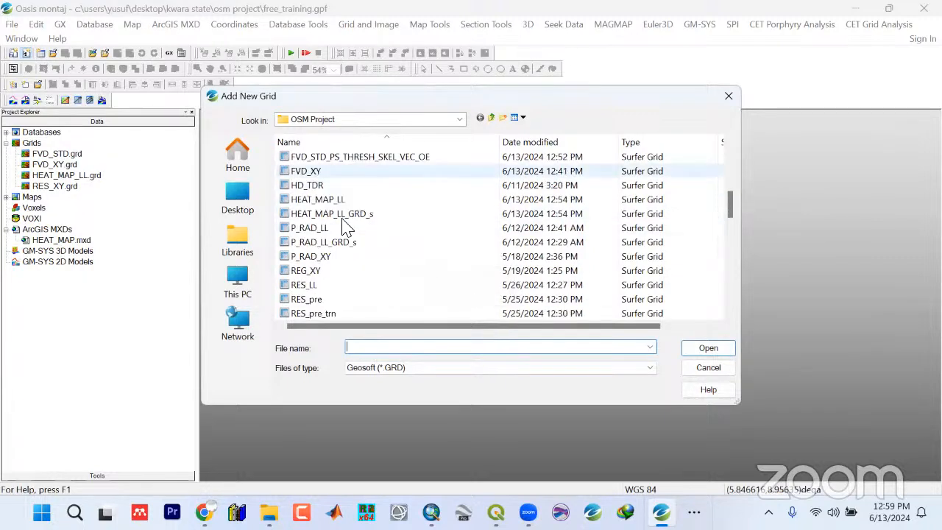
pyautogui.scroll(-3, 349, 272)
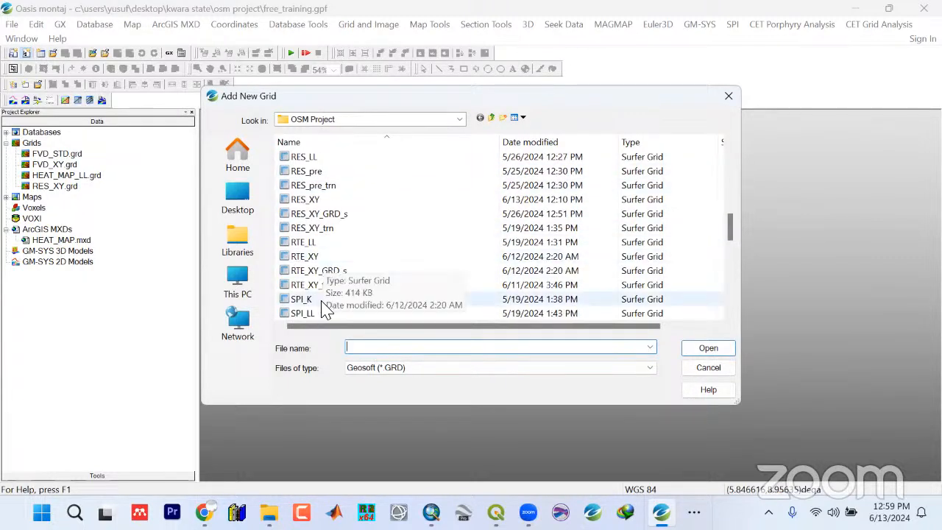
pyautogui.click(307, 256)
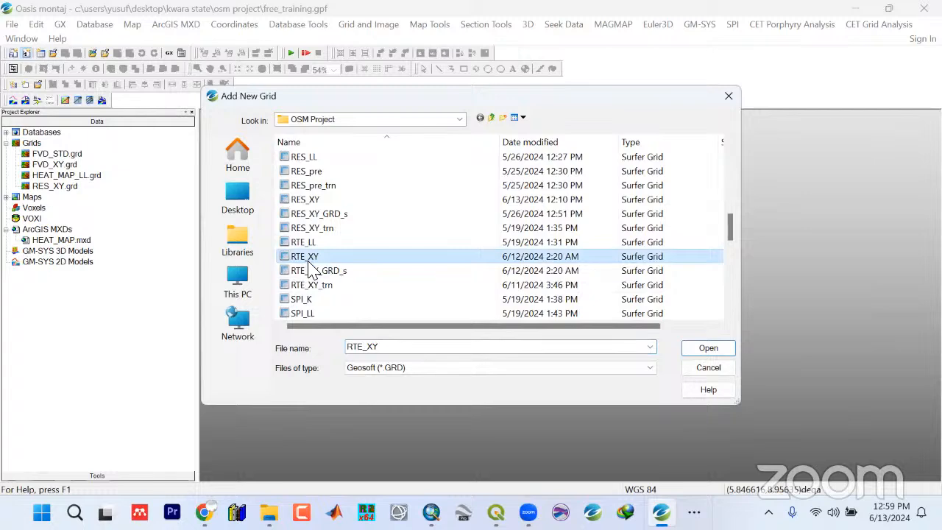
pyautogui.click(705, 349)
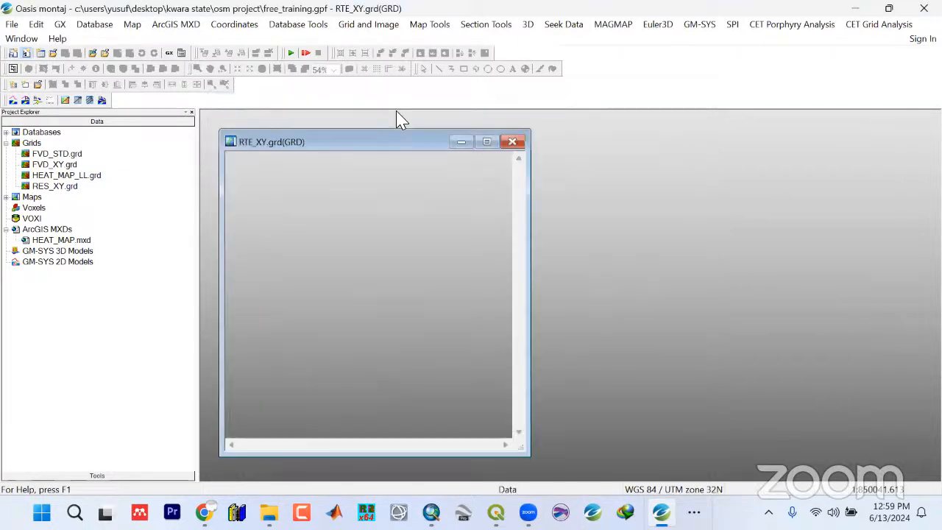
pyautogui.click(486, 143)
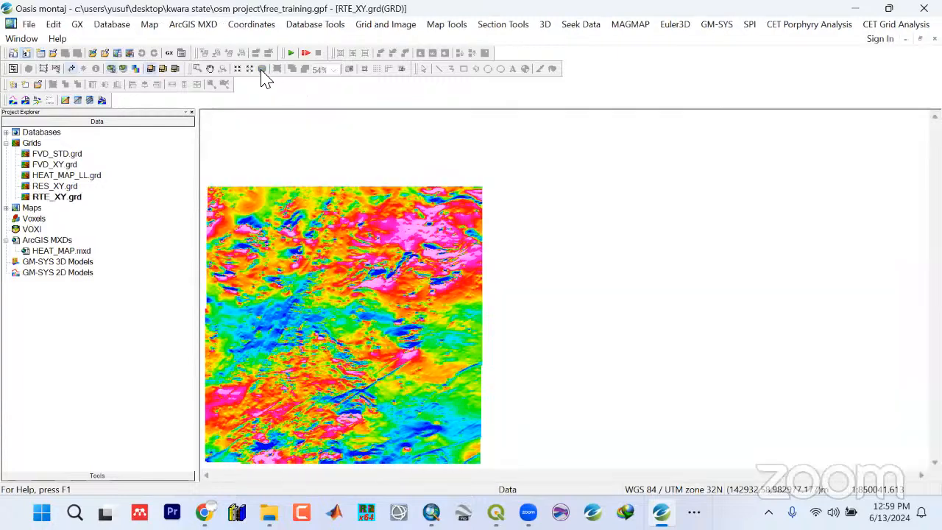
pyautogui.click(262, 68)
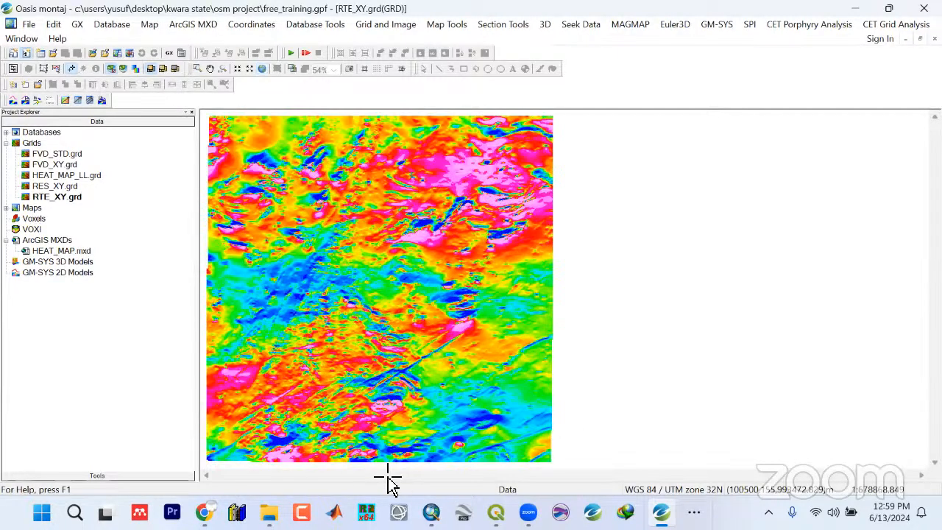
# Check the live stream's chat in Chrome for viewer questions and return to Oasis montaj
pyautogui.click(206, 512)
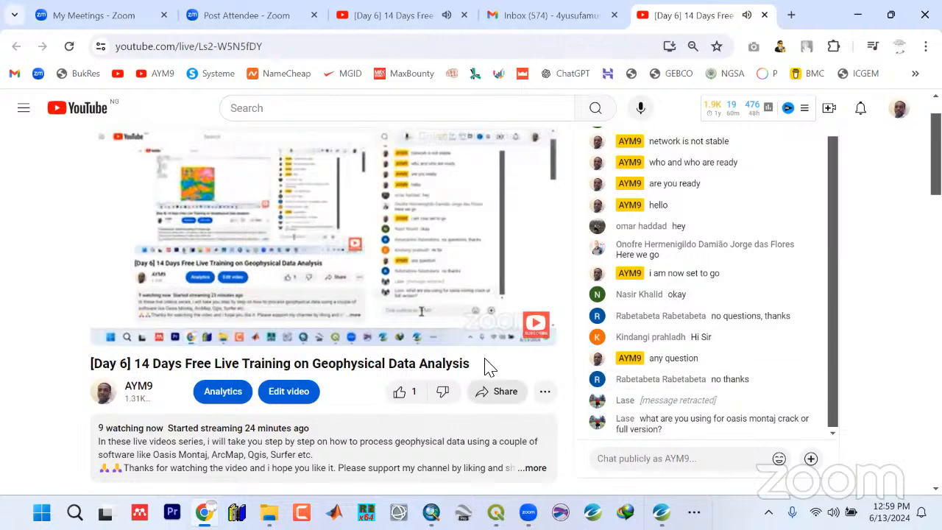
pyautogui.moveTo(434, 298)
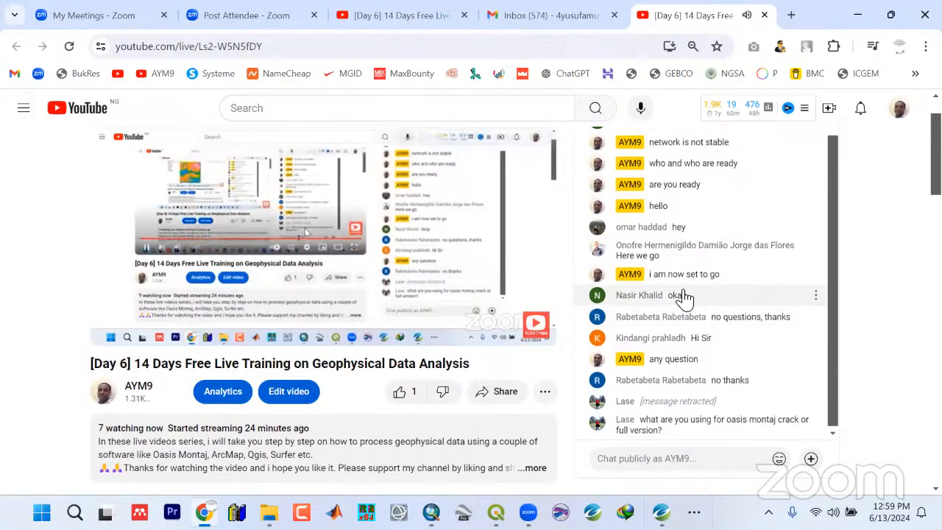
pyautogui.click(862, 17)
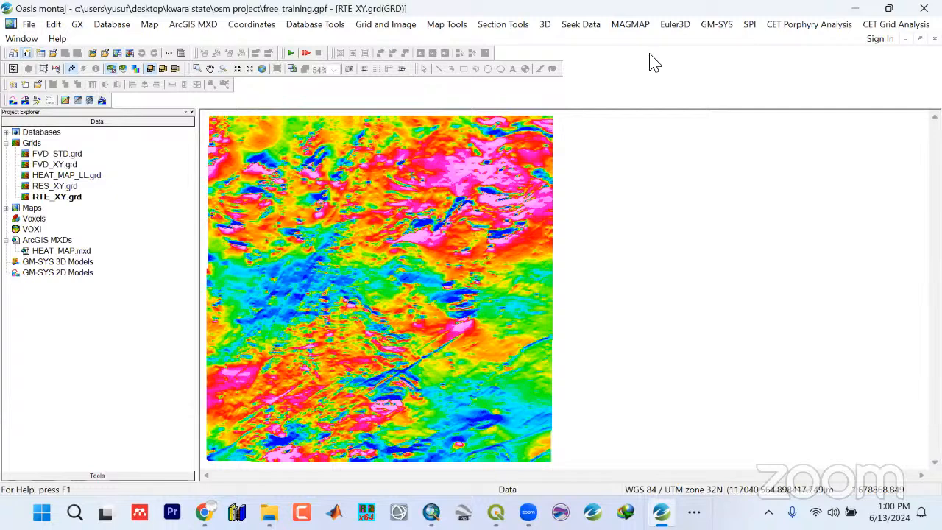
# Open the CET Porphyry Analysis help, widen its contents list slightly and skim the page about the porphyry detection extension
pyautogui.click(875, 29)
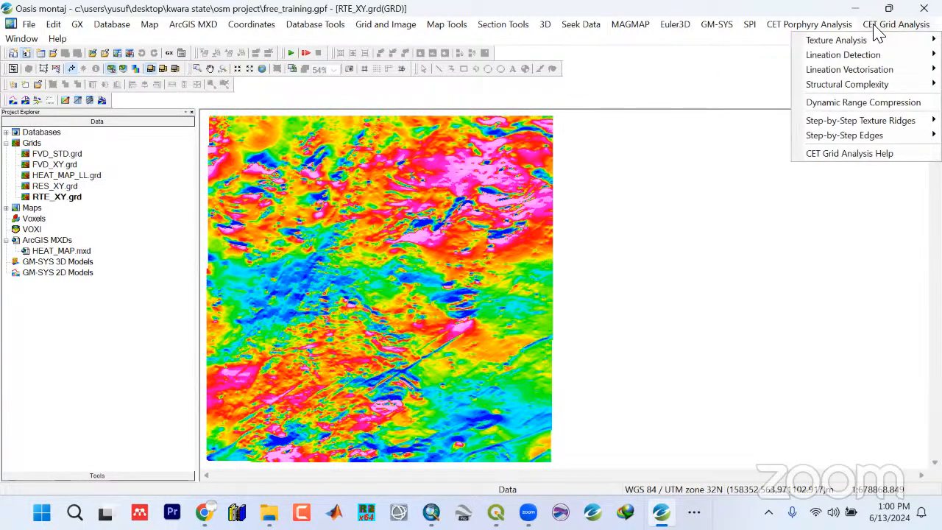
pyautogui.moveTo(828, 31)
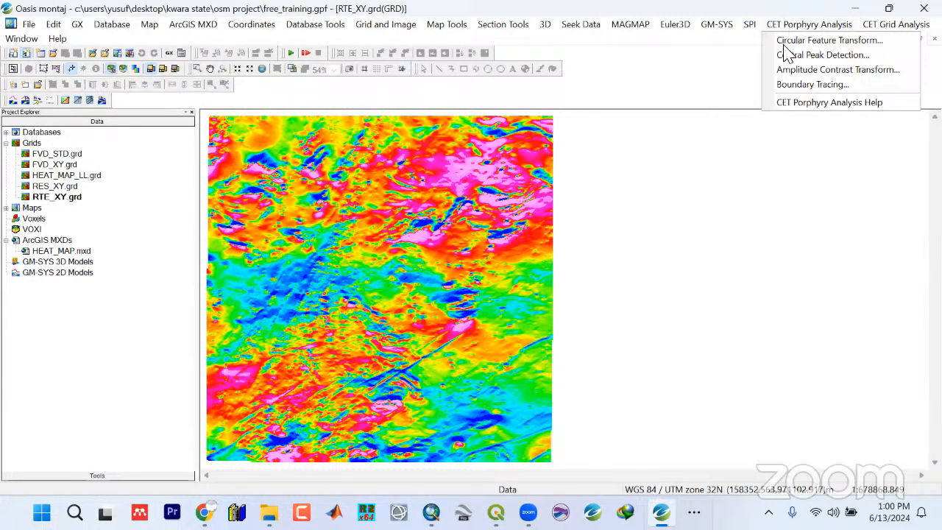
pyautogui.click(791, 104)
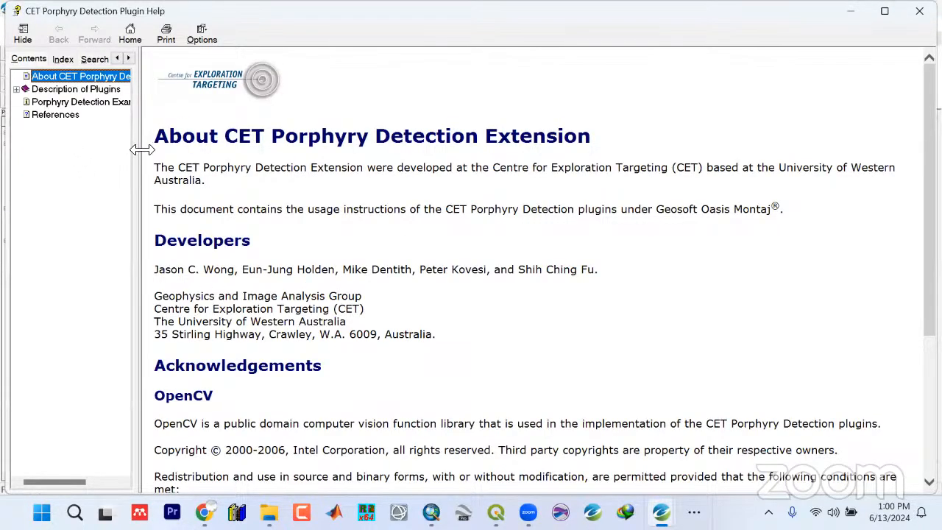
pyautogui.moveTo(142, 149); pyautogui.dragTo(156, 150)
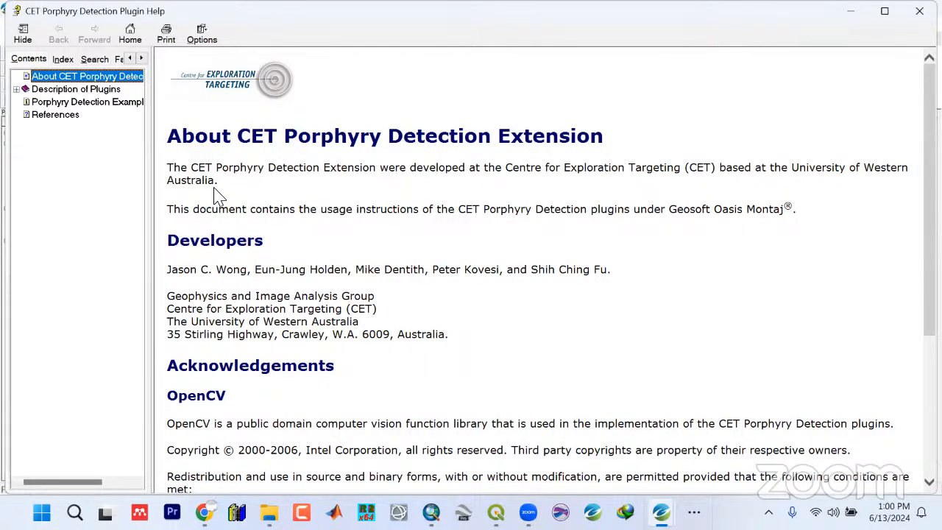
pyautogui.scroll(-5, 282, 228)
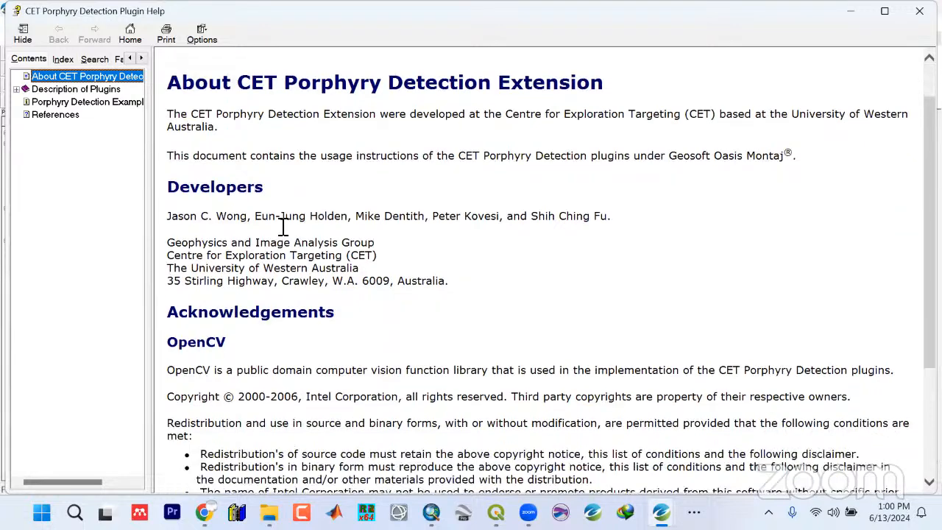
pyautogui.scroll(5, 304, 303)
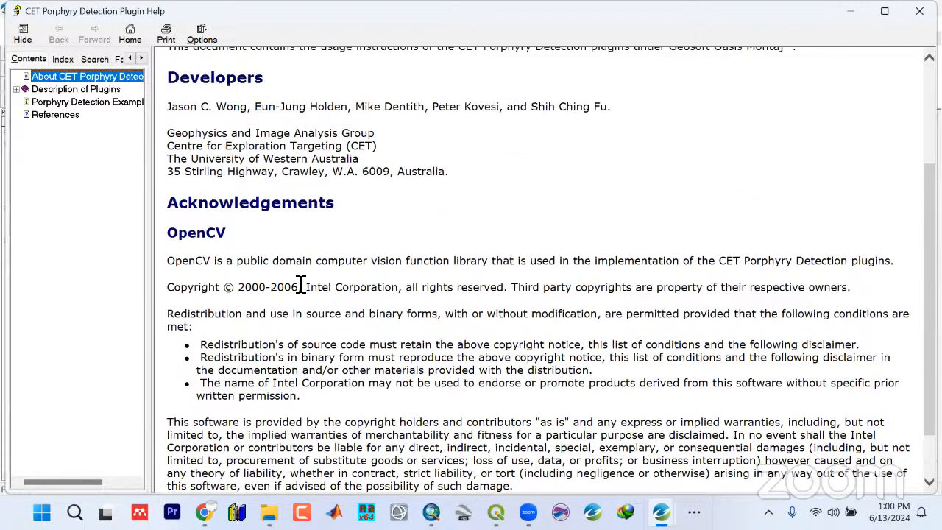
# List the plugin descriptions, open the Porphyry Detection Example topic and mark the sentence on reduced-to-pole magnetic data as input
pyautogui.click(16, 89)
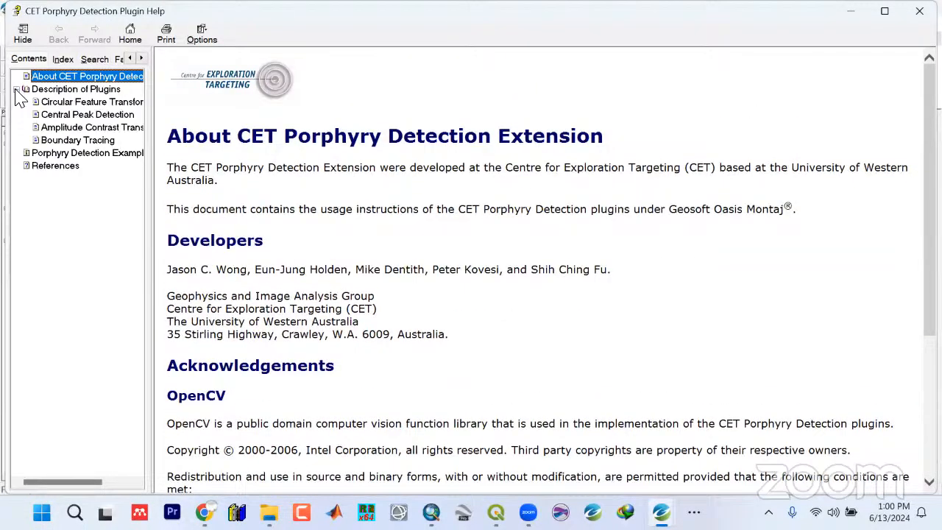
pyautogui.click(16, 89)
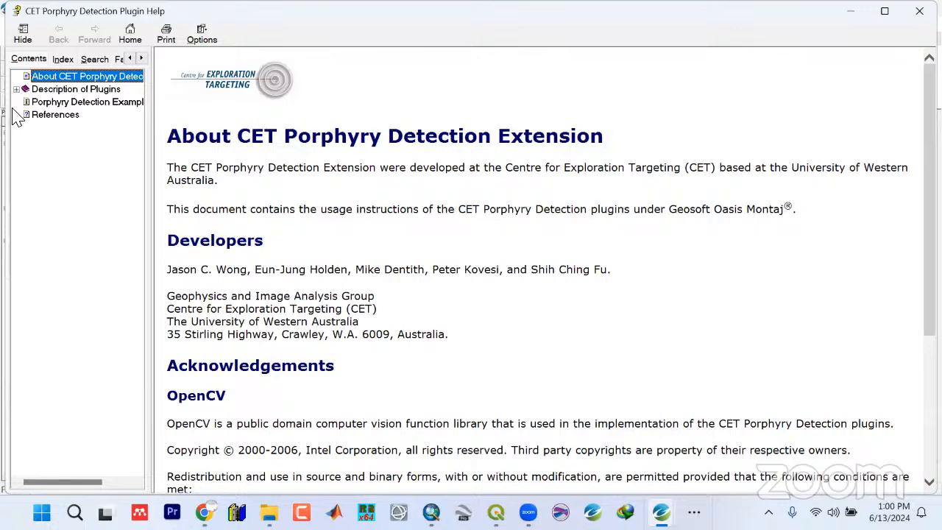
pyautogui.click(16, 89)
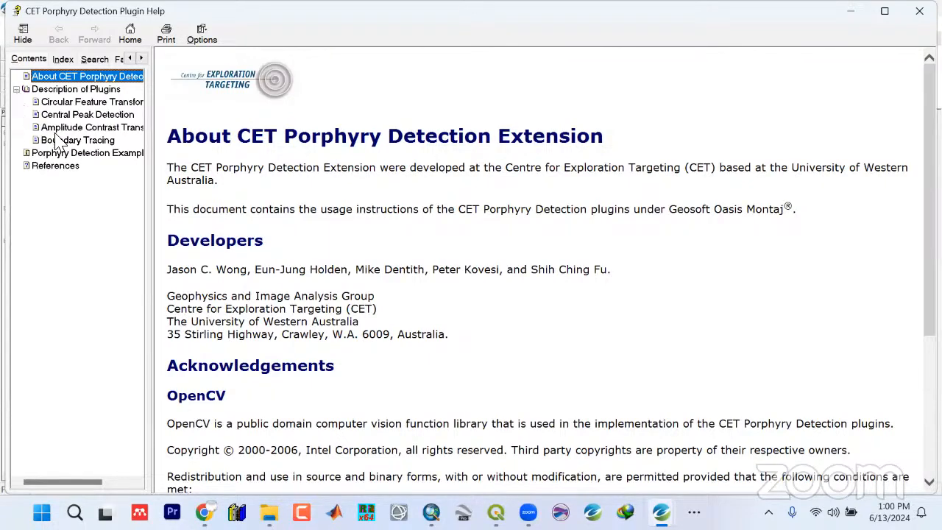
pyautogui.click(27, 153)
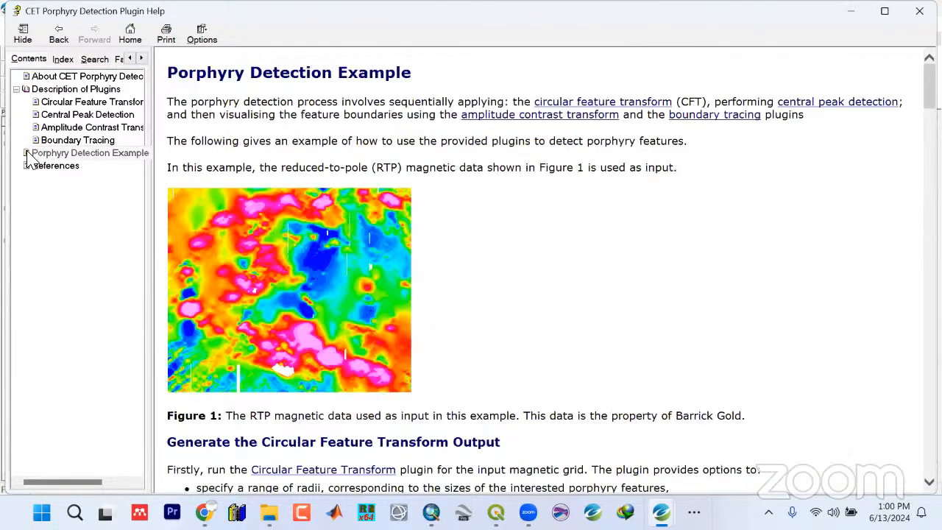
pyautogui.scroll(-15, 324, 103)
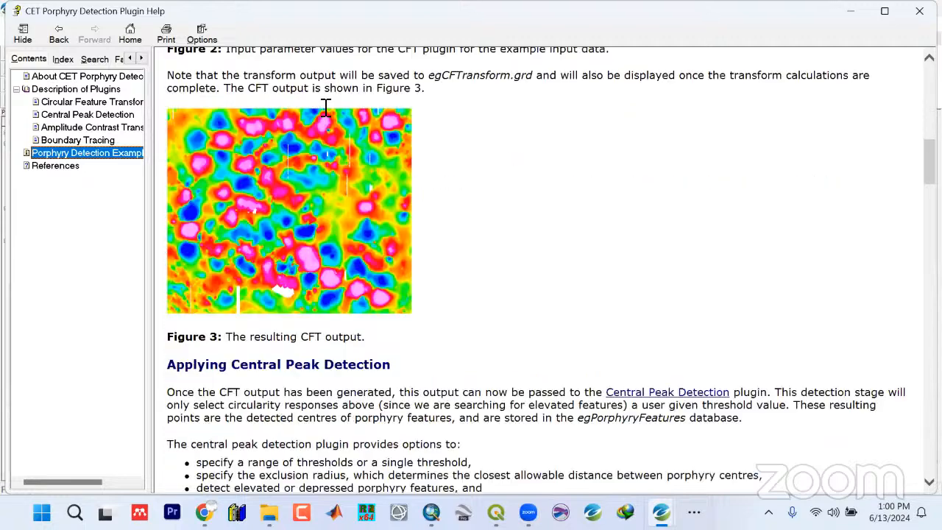
pyautogui.scroll(15, 326, 107)
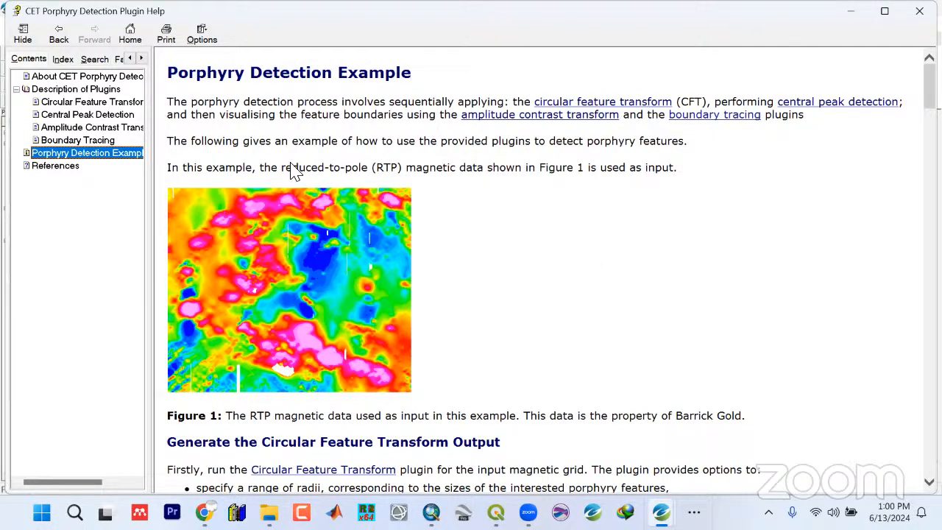
pyautogui.moveTo(676, 168); pyautogui.dragTo(198, 166)
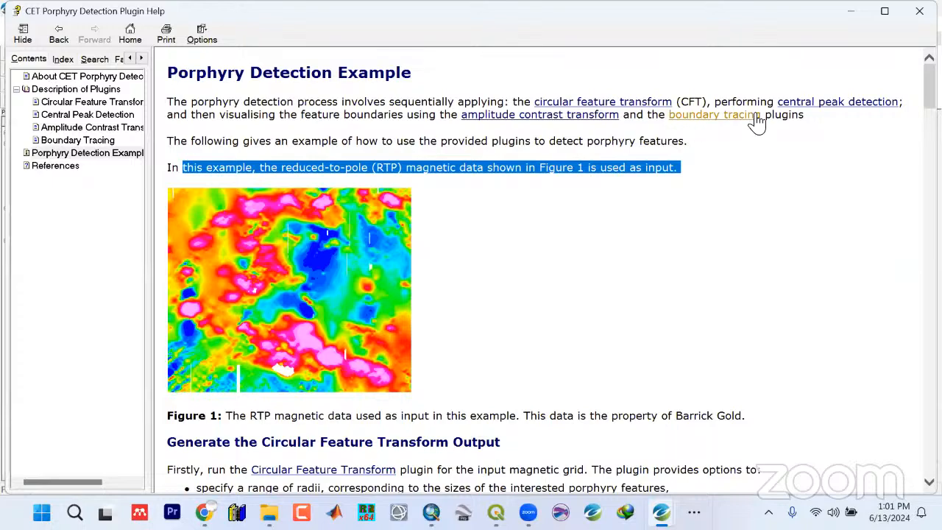
pyautogui.click(755, 147)
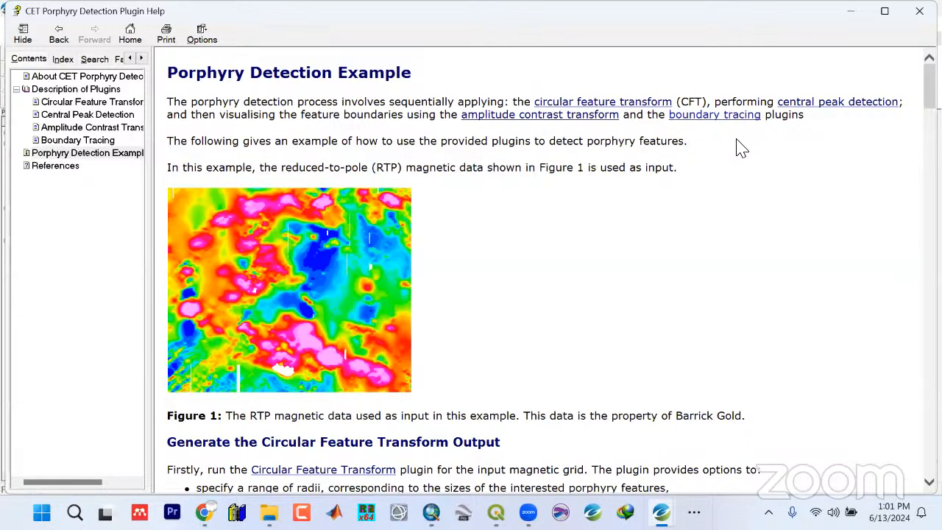
# Examine the example's Circular Feature Transform settings and the figures plotting porphyry centres, circles, traced boundaries and the ACT overlay
pyautogui.scroll(-10, 447, 271)
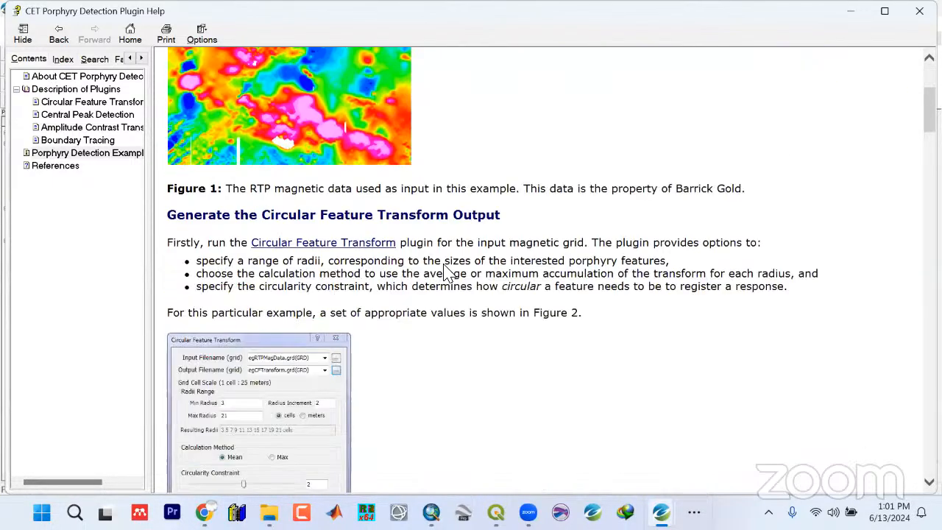
pyautogui.scroll(-20, 447, 272)
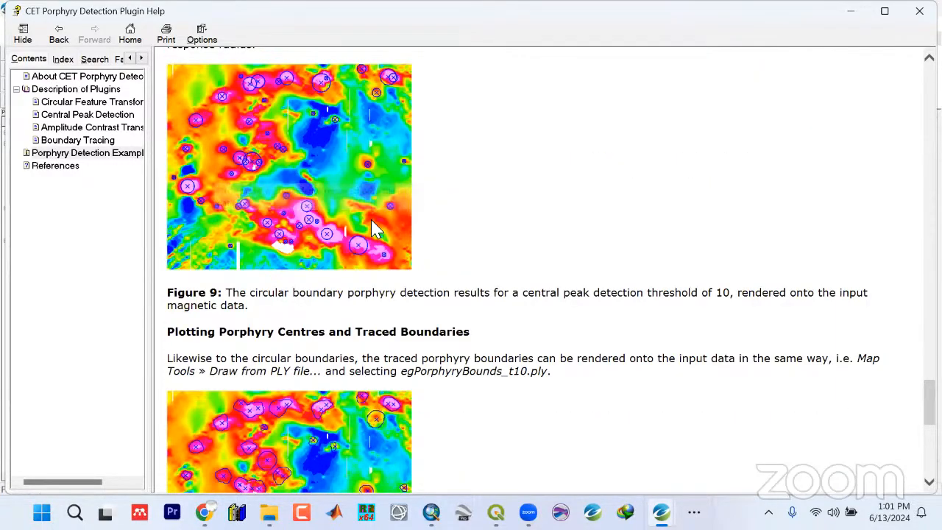
pyautogui.scroll(-12, 417, 309)
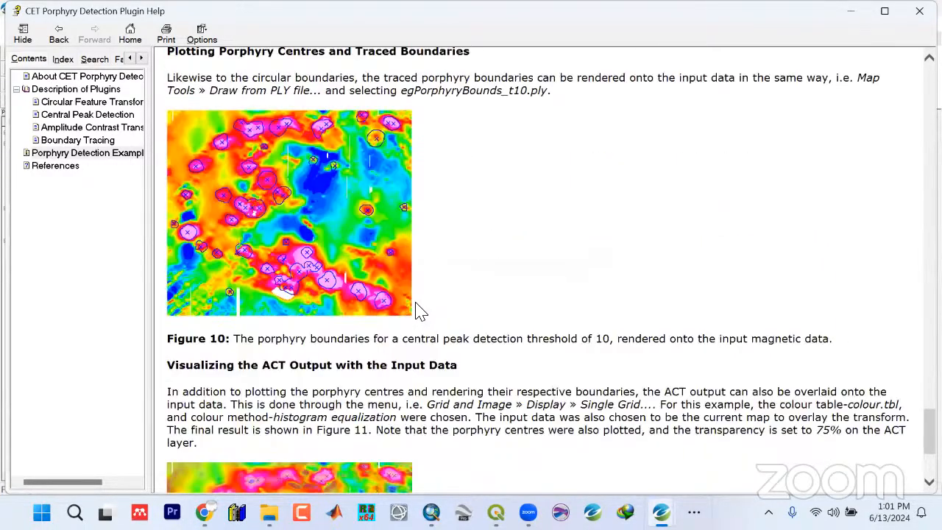
pyautogui.scroll(2, 418, 309)
pyautogui.scroll(-2, 418, 309)
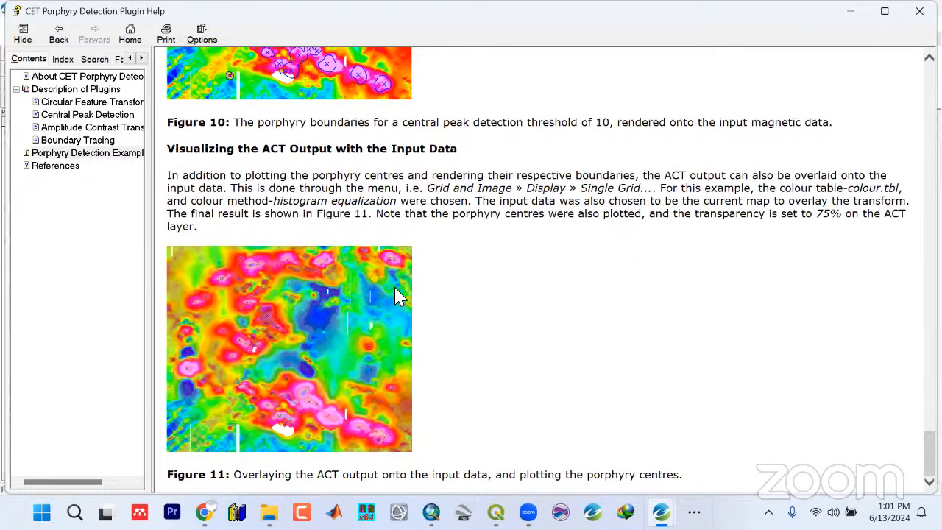
pyautogui.scroll(2, 397, 280)
pyautogui.scroll(4, 403, 271)
pyautogui.scroll(14, 405, 271)
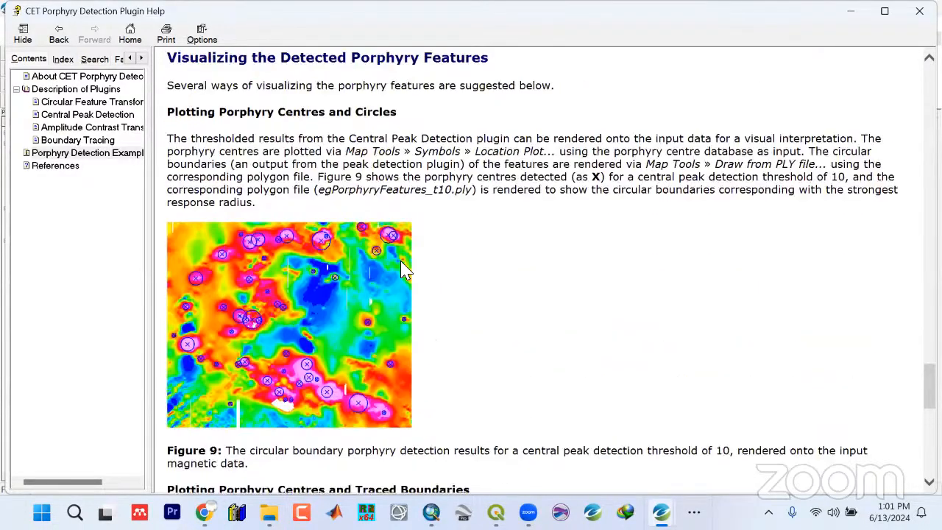
# Review the Porphyry Detection Example's figures on porphyry centres and circles, traced boundaries and the ACT output overlay
pyautogui.scroll(20, 405, 271)
pyautogui.scroll(20, 405, 270)
pyautogui.scroll(-8, 404, 270)
pyautogui.scroll(-20, 401, 262)
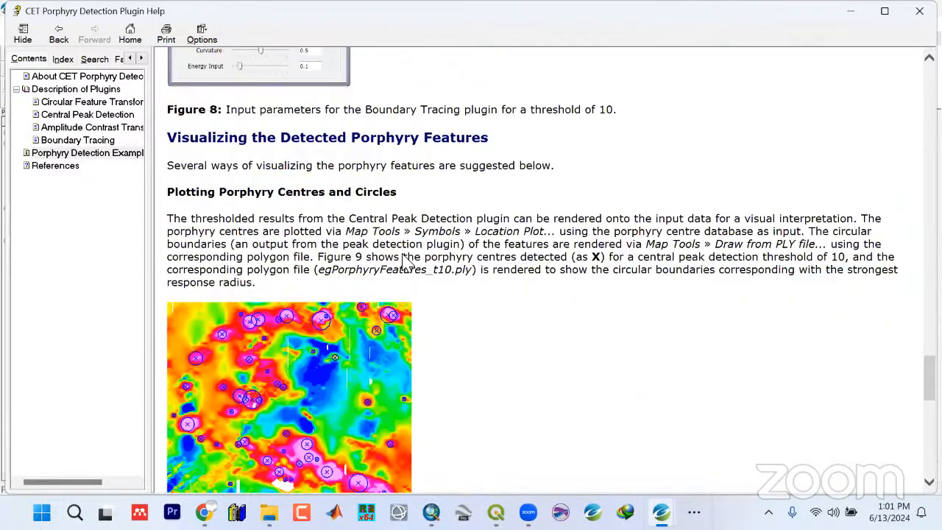
pyautogui.scroll(-17, 404, 262)
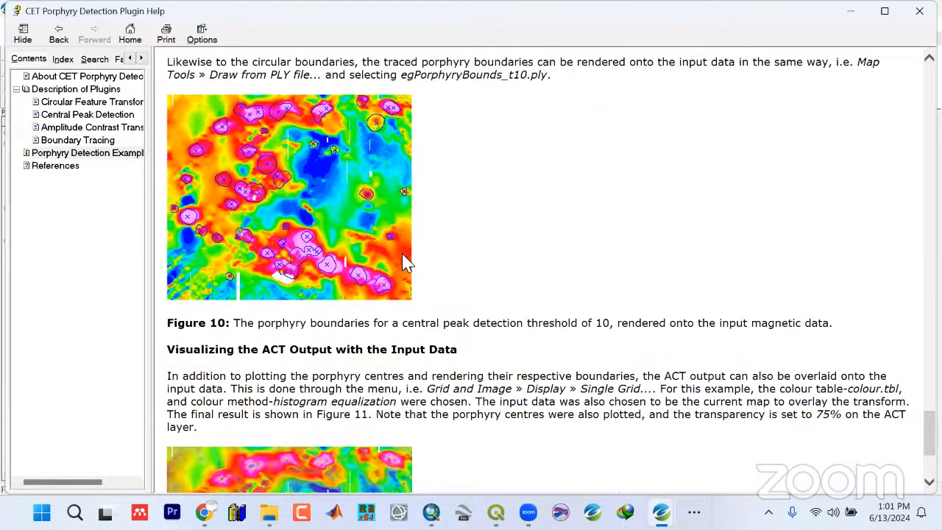
pyautogui.scroll(-6, 406, 263)
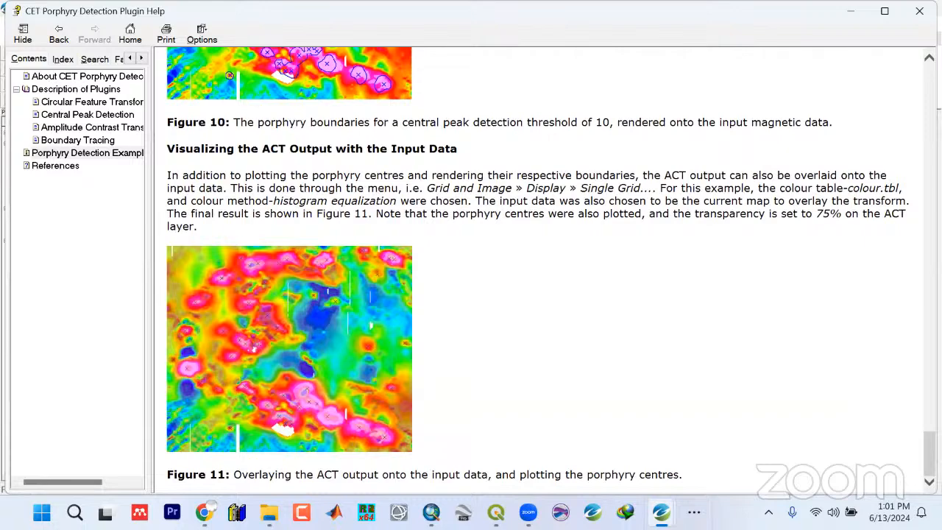
# Minimize the help, check the live stream's chat in Chrome for viewer questions and return to Oasis montaj
pyautogui.click(846, 10)
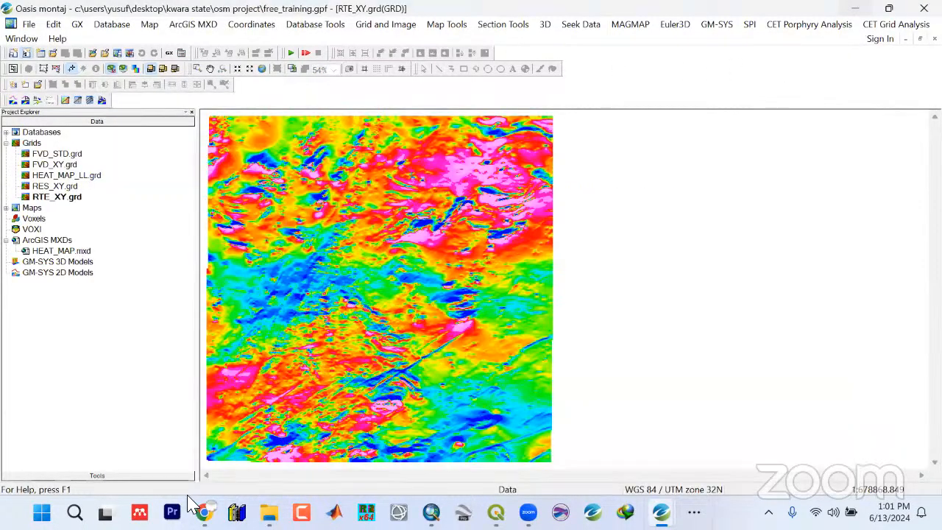
pyautogui.click(205, 513)
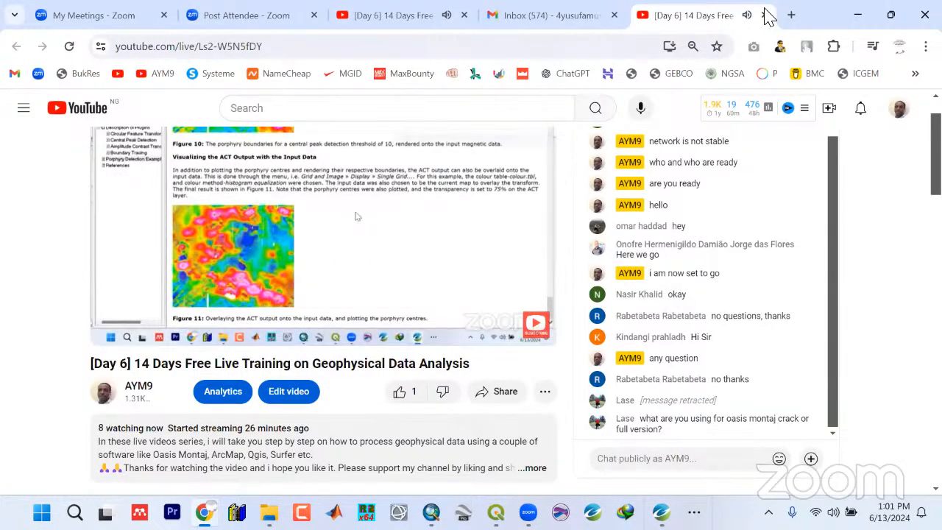
pyautogui.click(862, 13)
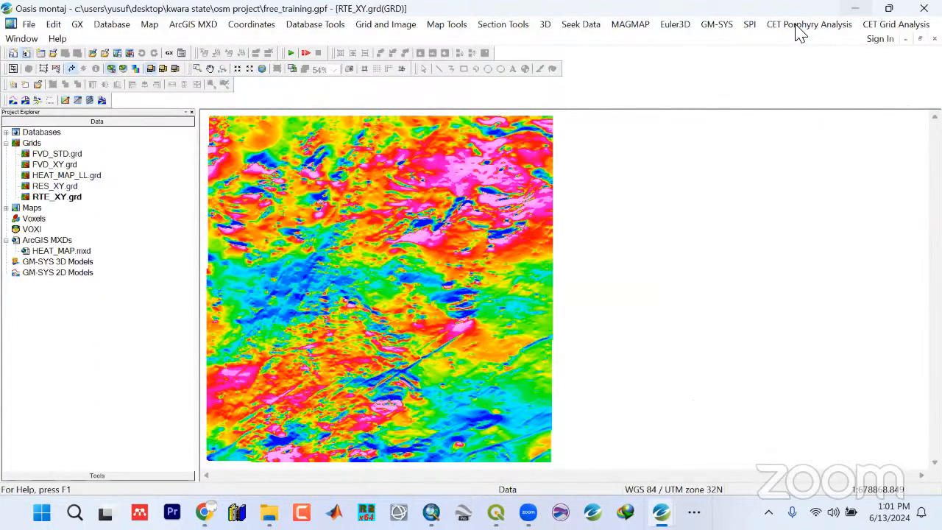
# Reopen the porphyry help and read the example's plugin sequence and its Circular Feature Transform options and parameter values
pyautogui.click(794, 30)
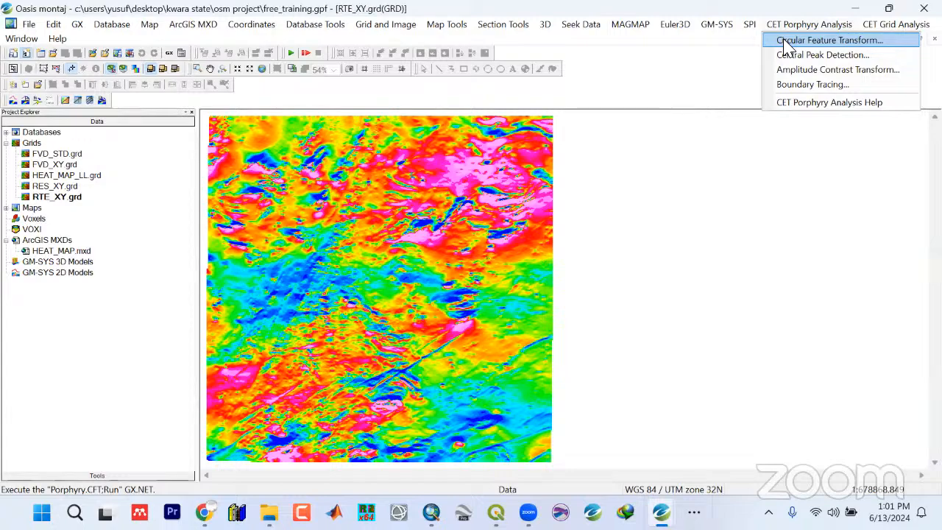
pyautogui.moveTo(661, 511)
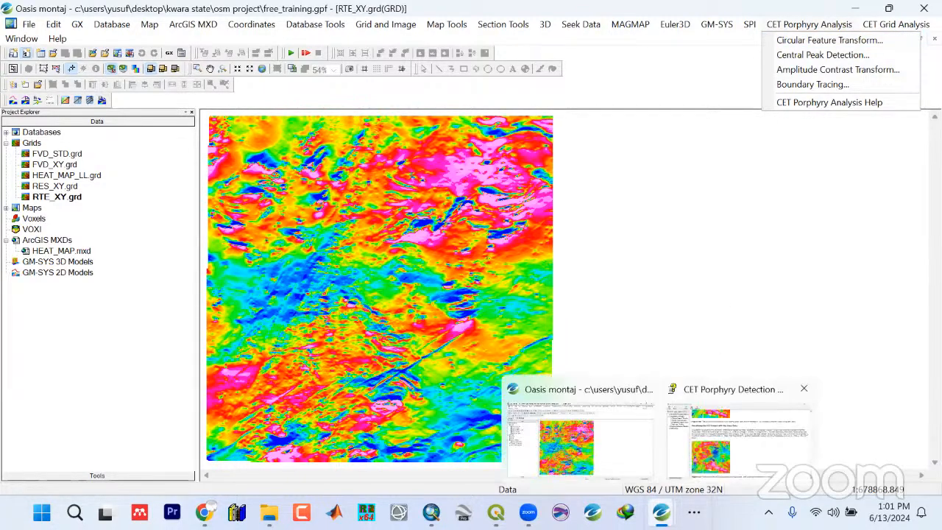
pyautogui.click(736, 441)
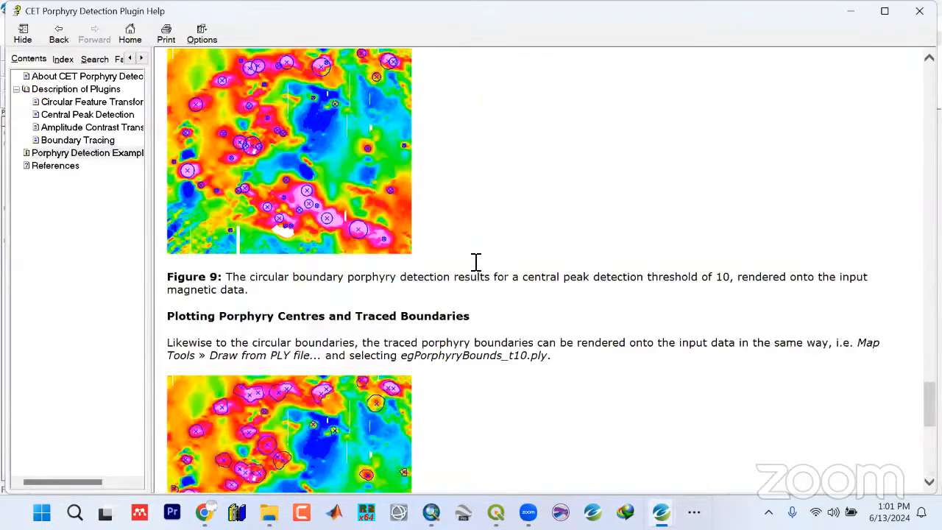
pyautogui.scroll(10, 474, 266)
pyautogui.scroll(15, 385, 168)
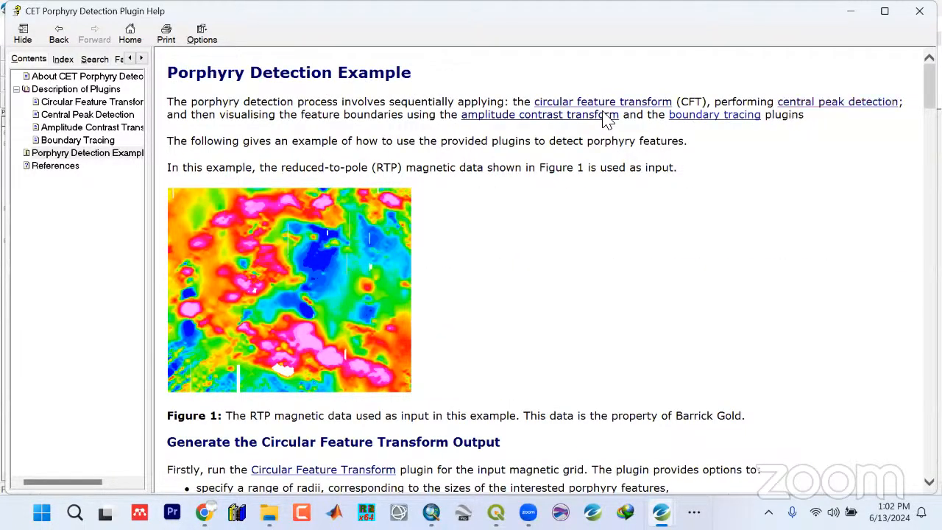
pyautogui.scroll(-1, 292, 285)
pyautogui.scroll(-5, 293, 286)
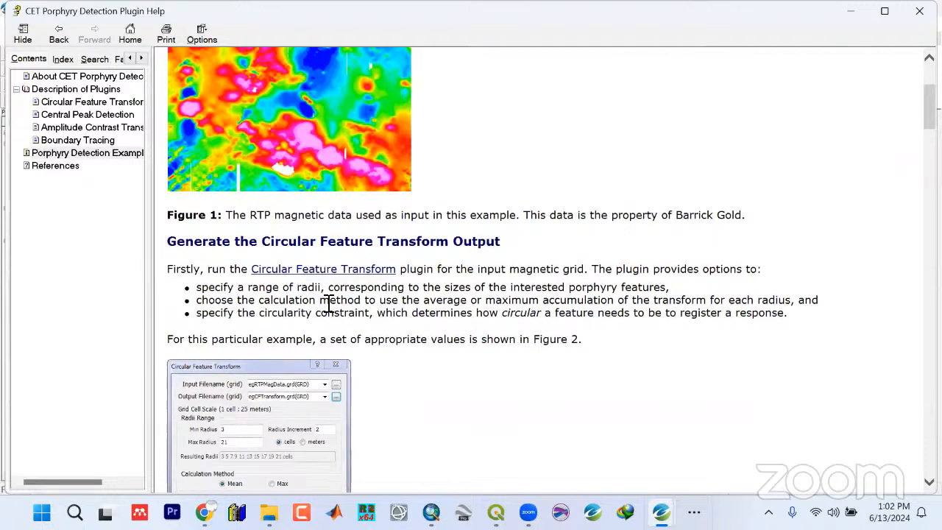
pyautogui.scroll(-2, 469, 301)
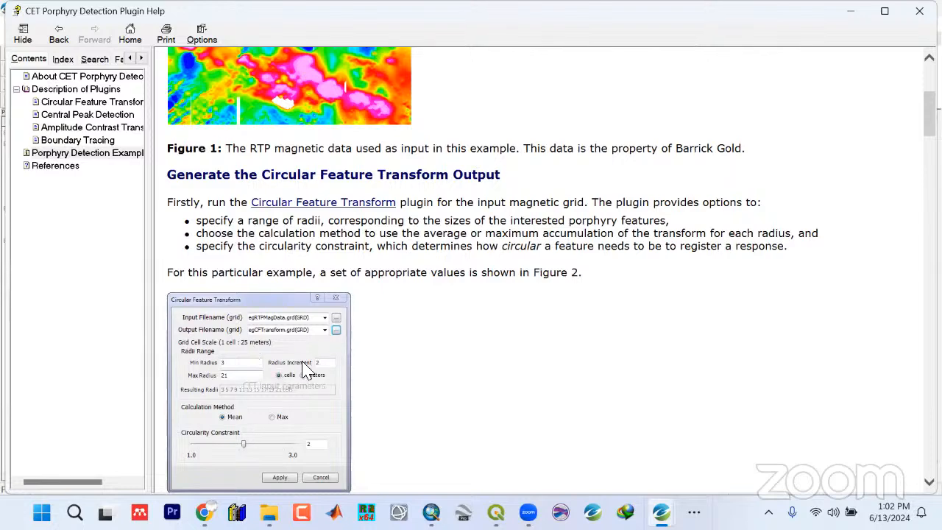
# Open the Circular Feature Transform for RTE_XY.grd with output RTE_trans.grd, compare the radii in meters and set them back to cells
pyautogui.click(847, 11)
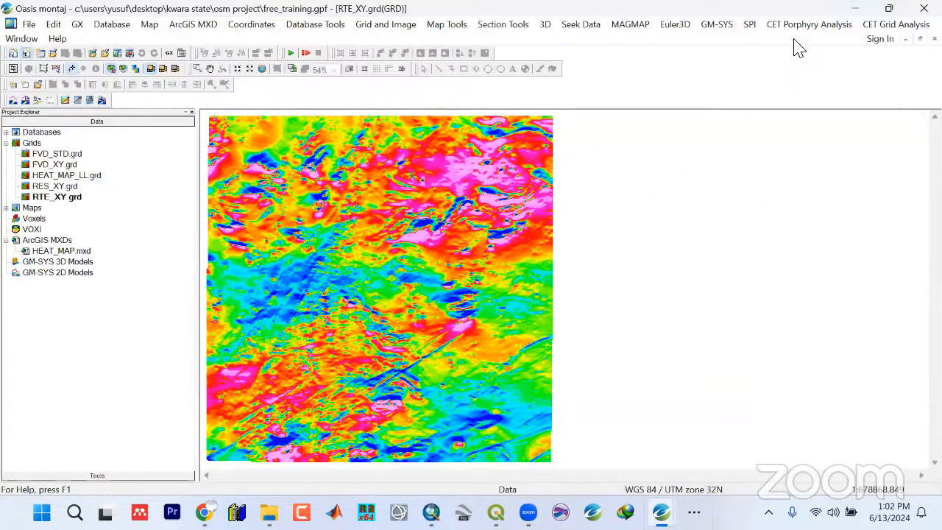
pyautogui.click(807, 24)
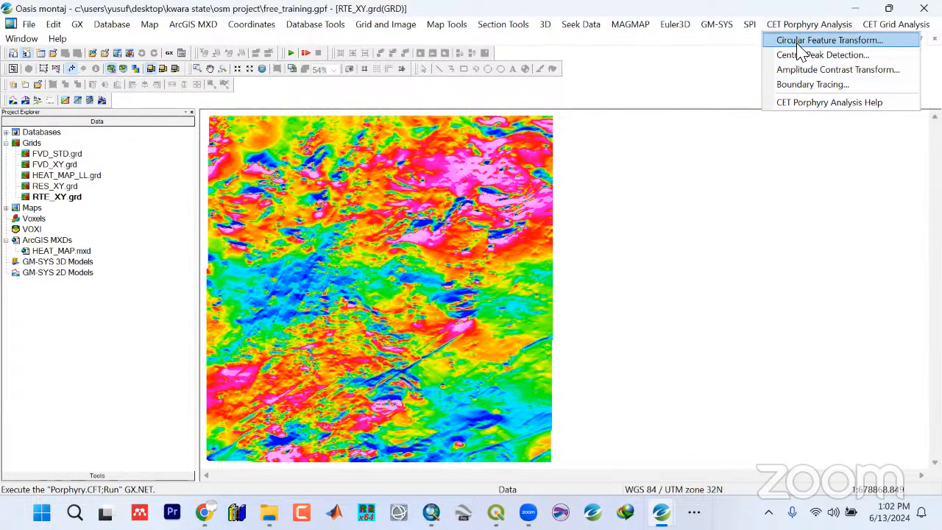
pyautogui.click(799, 43)
pyautogui.moveTo(428, 155); pyautogui.dragTo(408, 126)
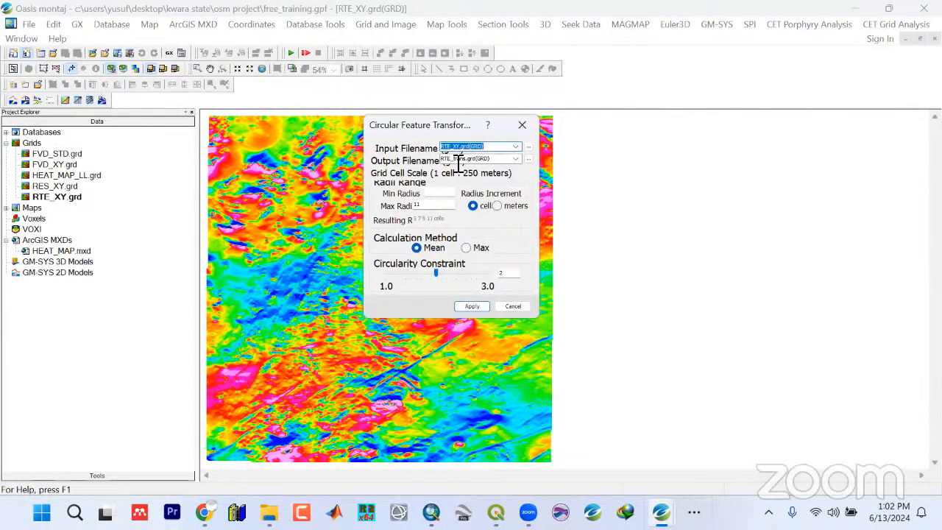
pyautogui.click(499, 159)
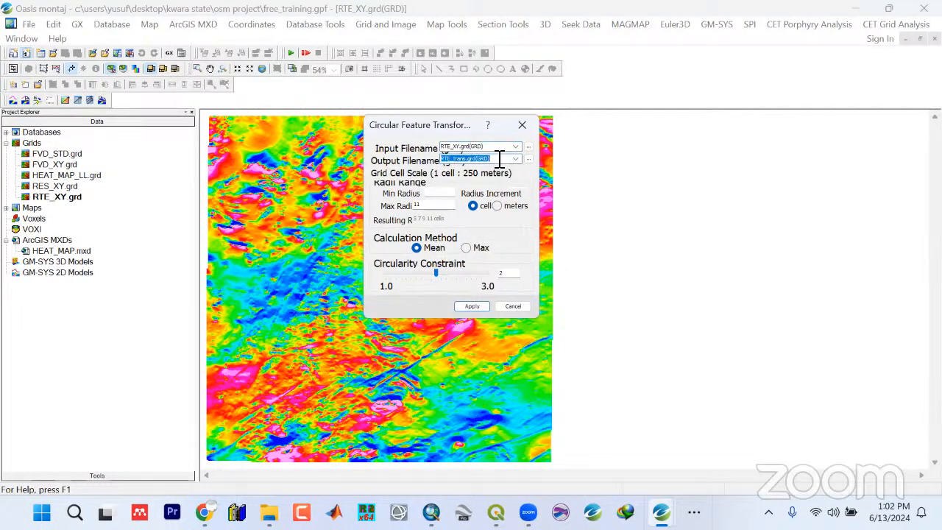
pyautogui.click(461, 161)
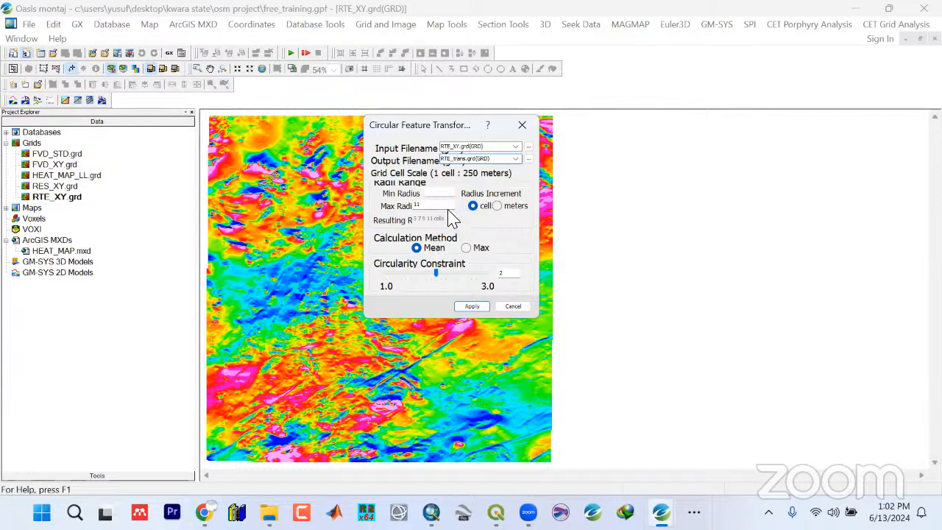
pyautogui.click(498, 208)
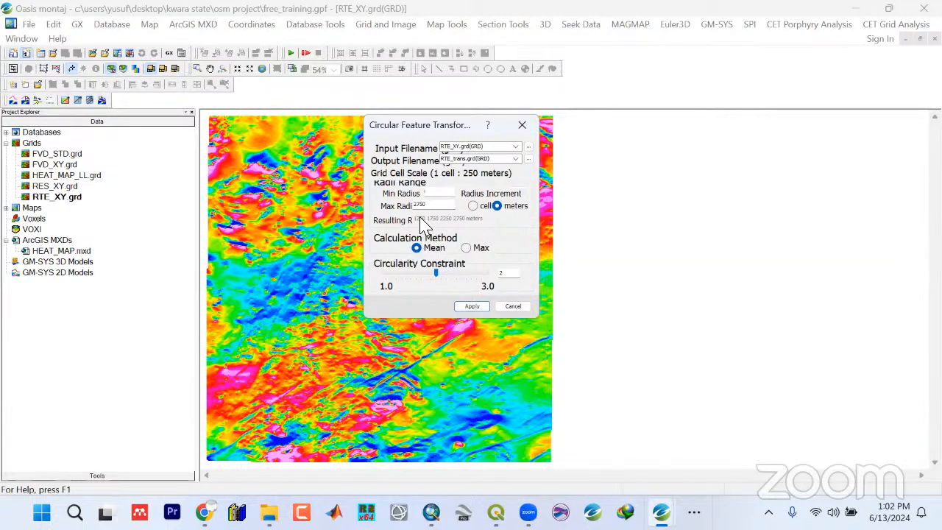
pyautogui.click(472, 205)
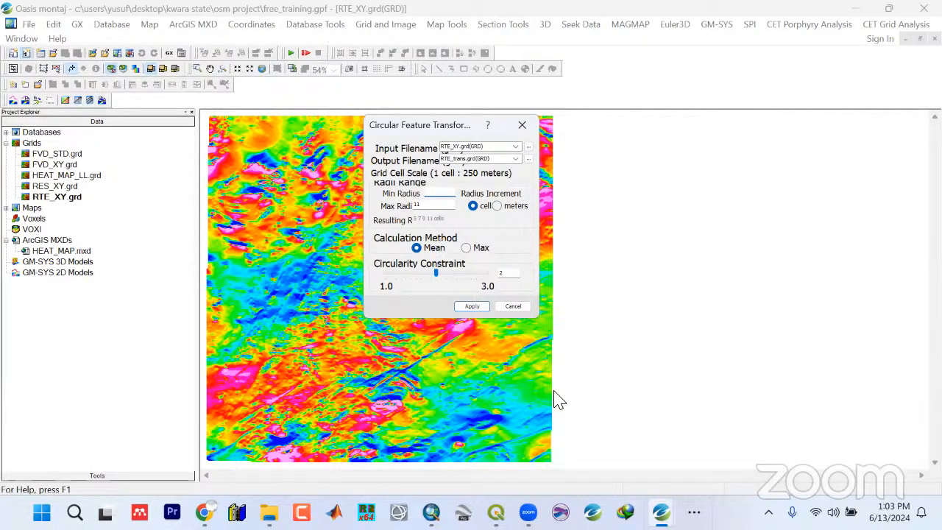
# Paste the transform's minimum radius into the blank Word document to read it and return to Oasis montaj
pyautogui.click(693, 513)
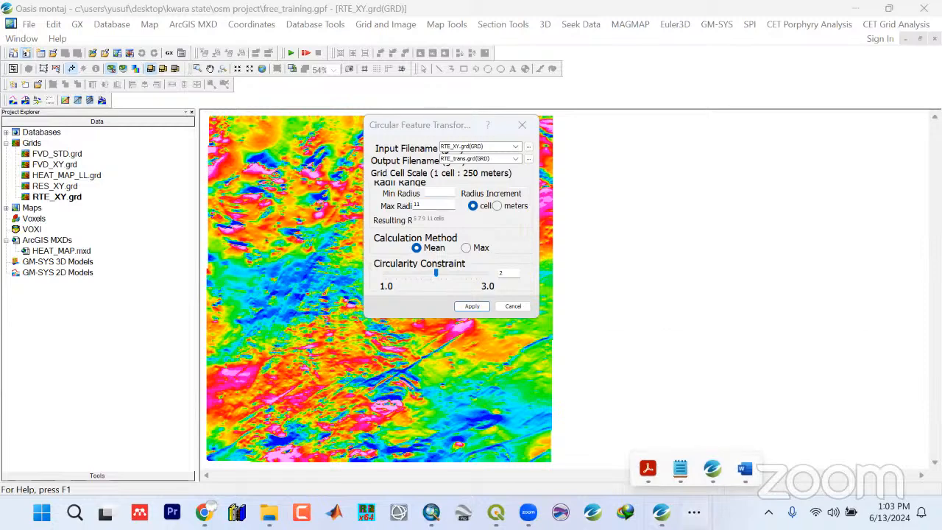
pyautogui.click(740, 468)
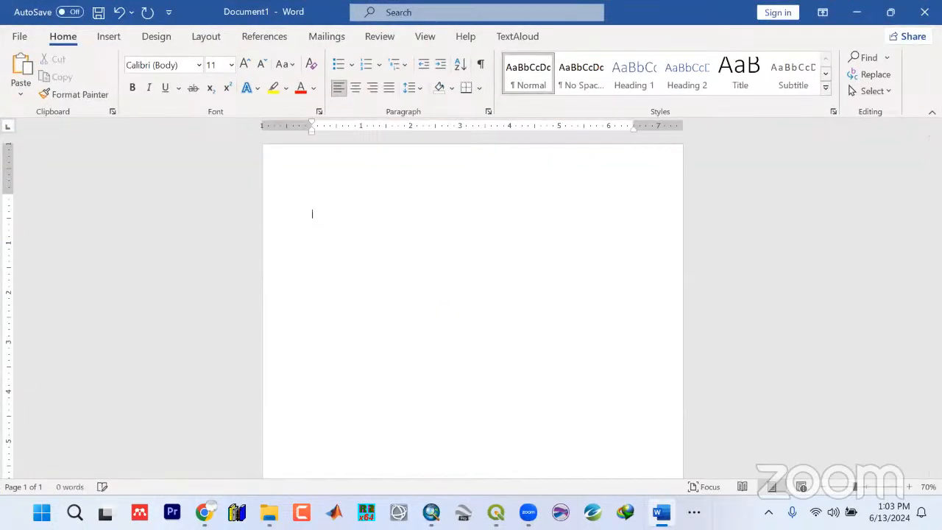
pyautogui.click(856, 14)
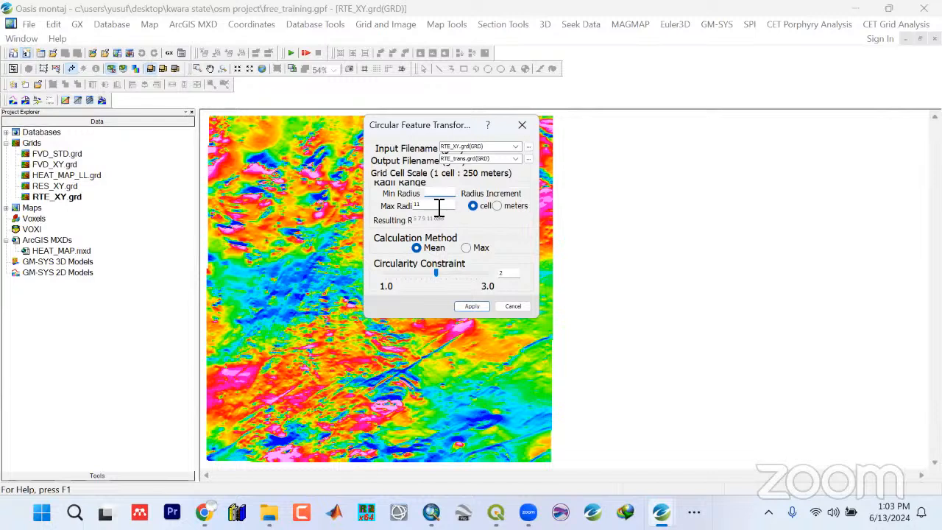
# Run the Circular Feature Transform with a maximum radius of 11 cells, the Mean calculation method and circularity constraint 2
pyautogui.moveTo(389, 205); pyautogui.dragTo(373, 205)
pyautogui.moveTo(403, 125); pyautogui.dragTo(416, 119)
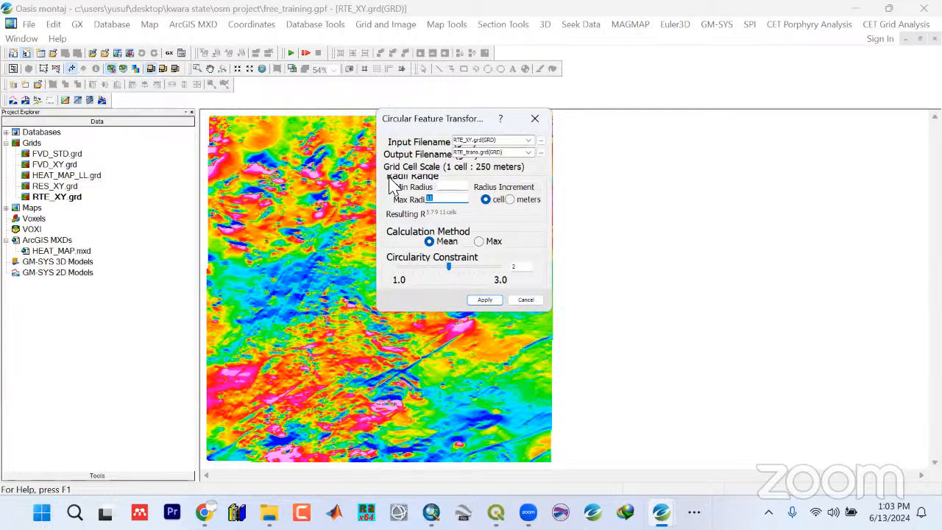
pyautogui.click(431, 185)
pyautogui.moveTo(436, 198); pyautogui.dragTo(418, 199)
pyautogui.click(483, 301)
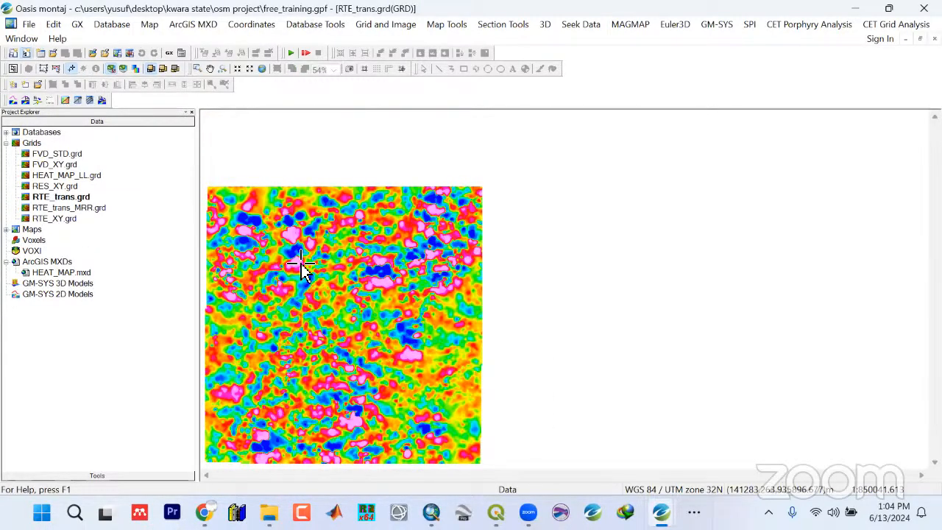
# Check the project's database list and read the help example's section on applying Central Peak Detection to the CFT output
pyautogui.click(6, 133)
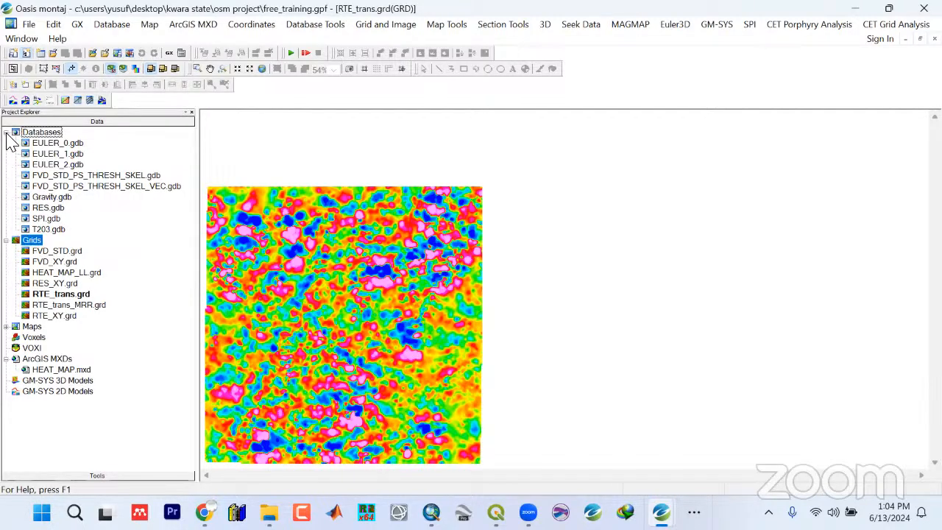
pyautogui.click(7, 133)
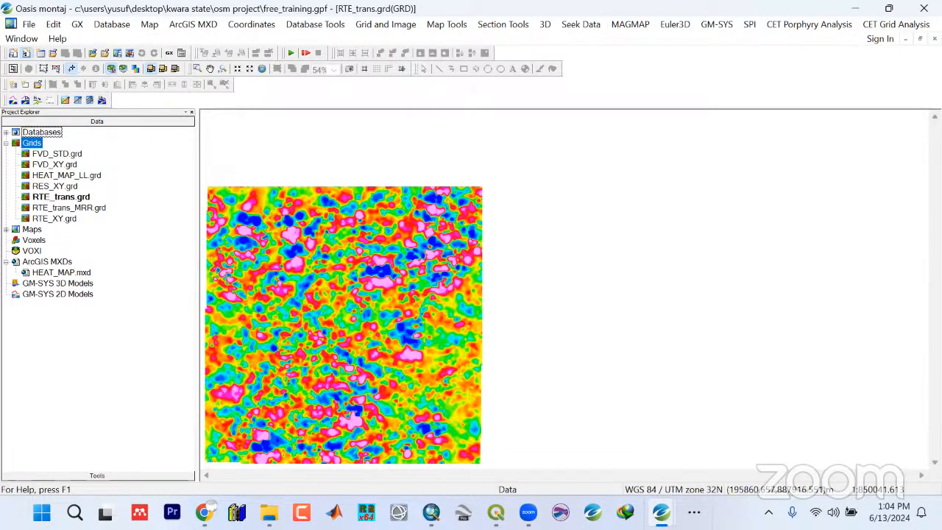
pyautogui.moveTo(660, 511)
pyautogui.click(736, 440)
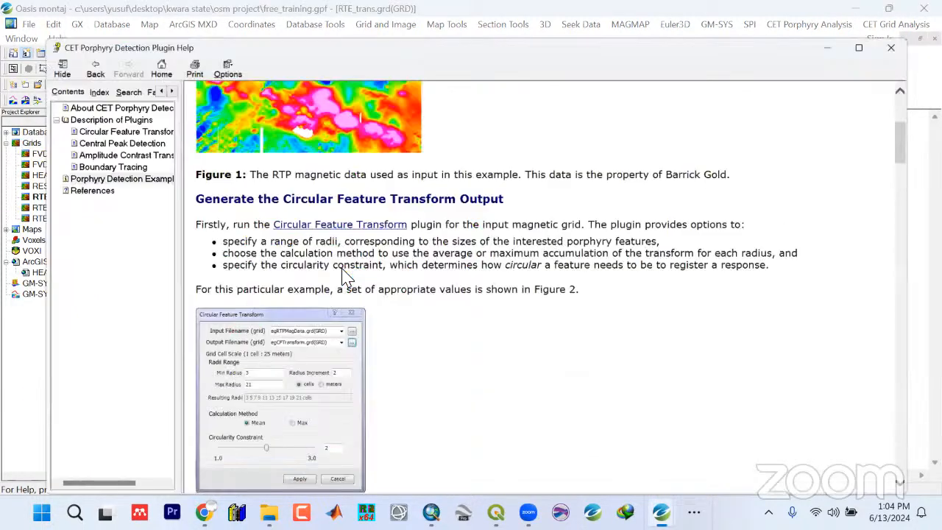
pyautogui.scroll(-5, 326, 259)
pyautogui.scroll(-3, 325, 259)
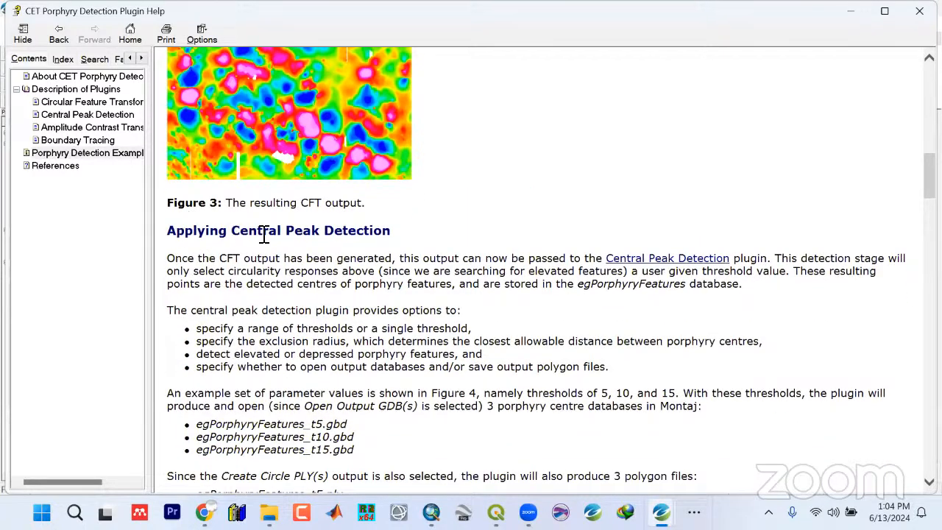
pyautogui.scroll(-1, 368, 243)
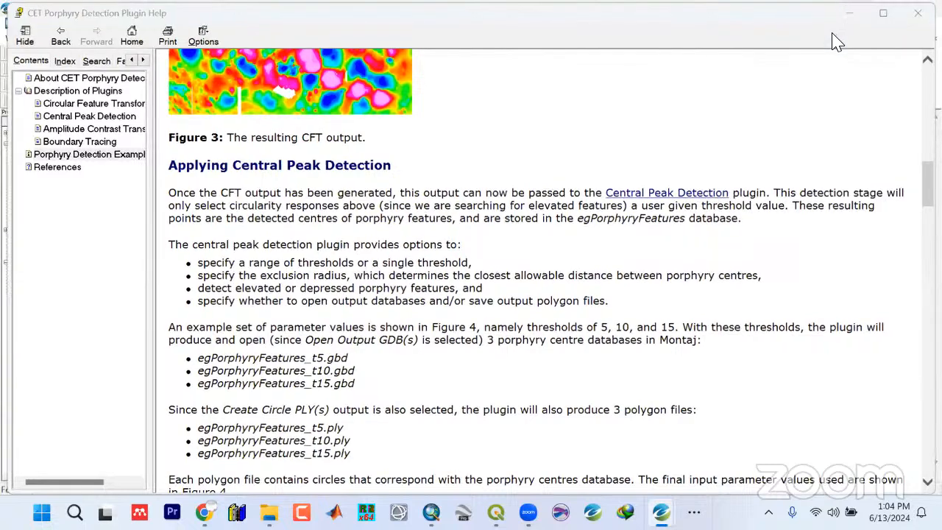
# Open Central Peak Detection with RTE_trans.grd as the input grid and RTE_trans_CENTRES as the output name
pyautogui.click(848, 12)
pyautogui.click(808, 24)
pyautogui.click(814, 56)
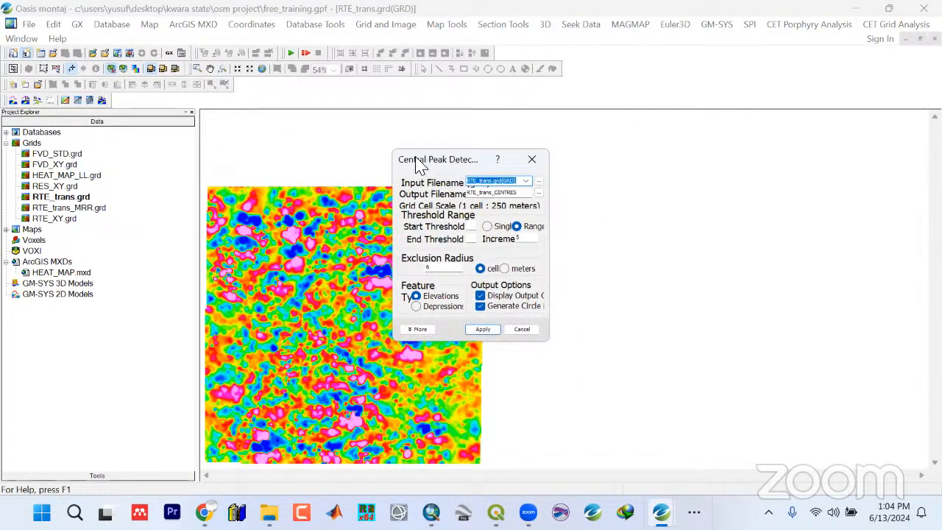
pyautogui.click(527, 243)
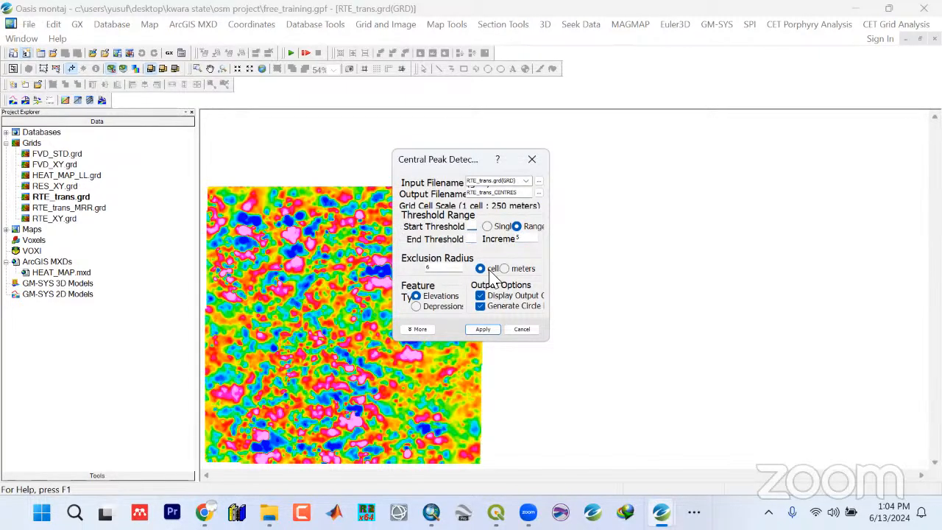
# Paste the start threshold on a new line in the Word document to read it and return to Central Peak Detection
pyautogui.click(694, 512)
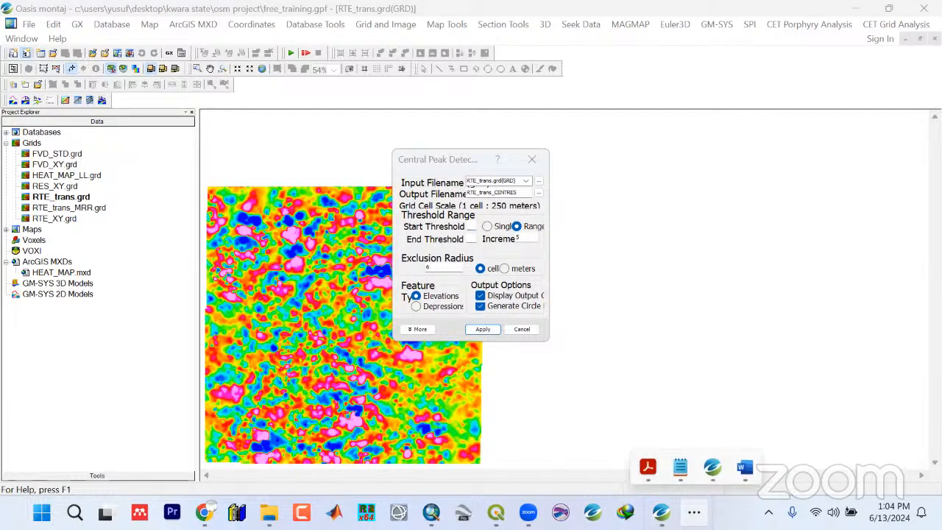
pyautogui.click(744, 470)
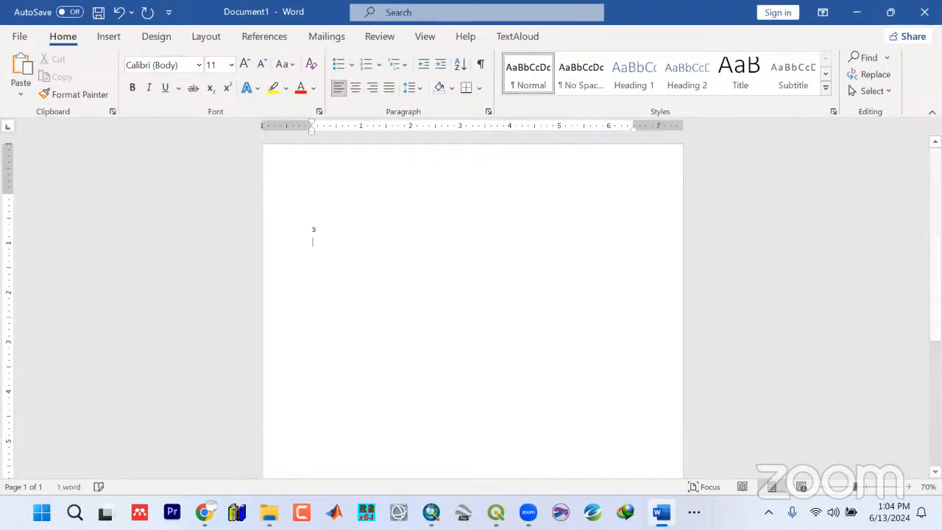
pyautogui.press('Return')
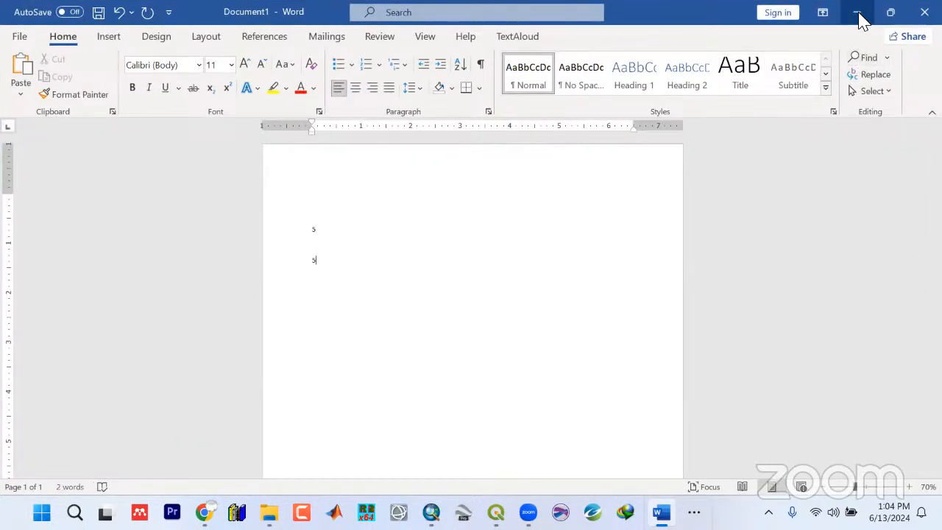
pyautogui.click(858, 14)
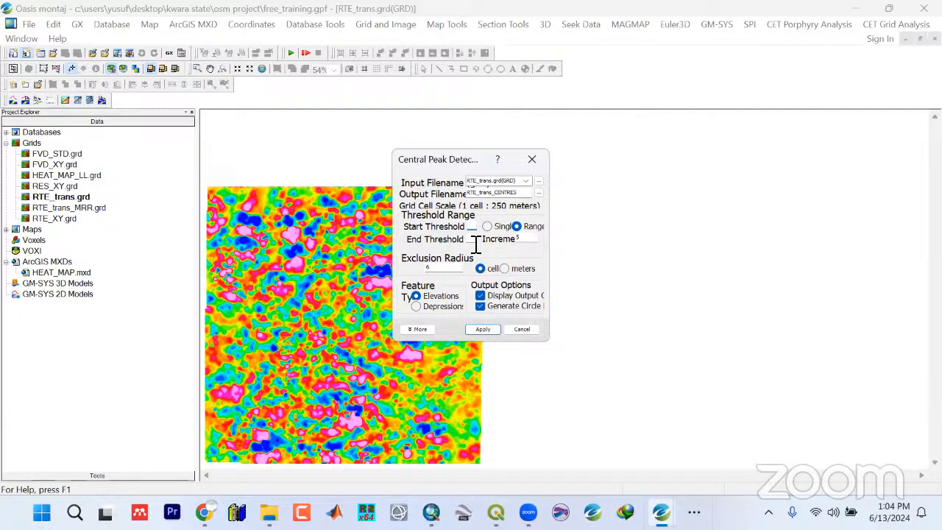
# Paste the end threshold on a new line in the Word document to read it and return to Central Peak Detection
pyautogui.click(694, 512)
pyautogui.click(743, 467)
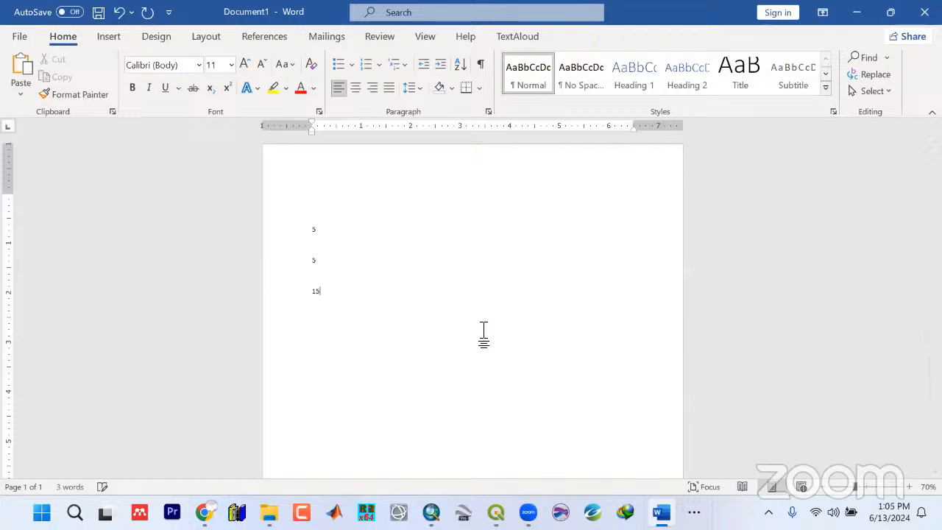
pyautogui.click(850, 12)
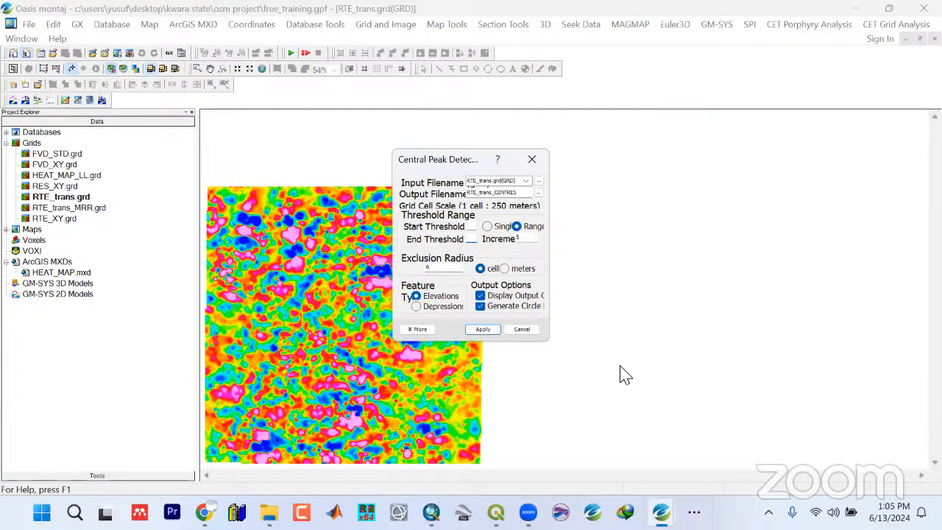
# Check the Central Peak Detection increment and exclusion radius against the parameter values in Figure 4 of the porphyry help example
pyautogui.doubleClick(523, 238)
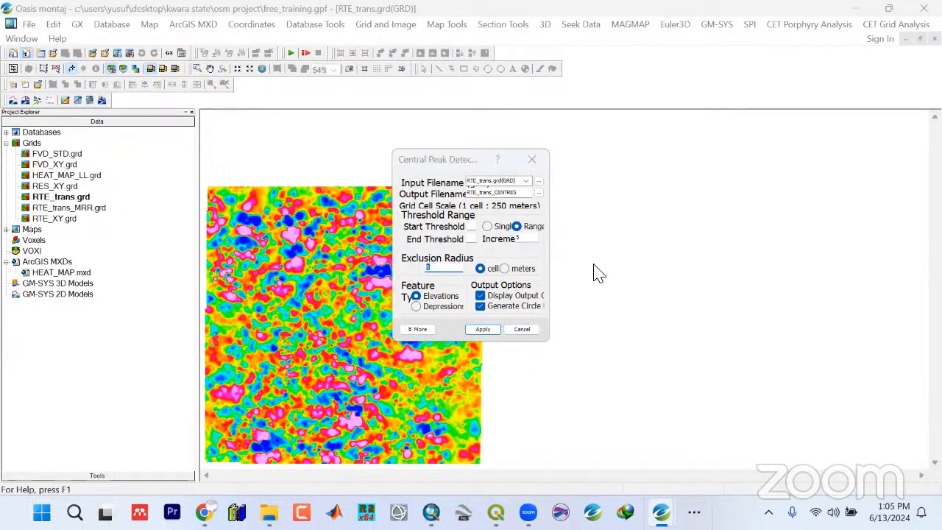
pyautogui.click(418, 329)
pyautogui.click(421, 328)
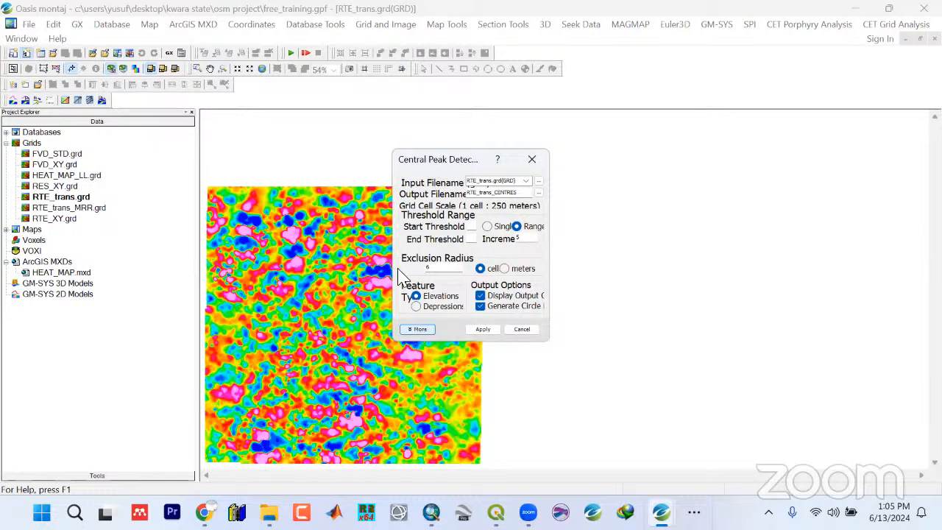
pyautogui.click(434, 268)
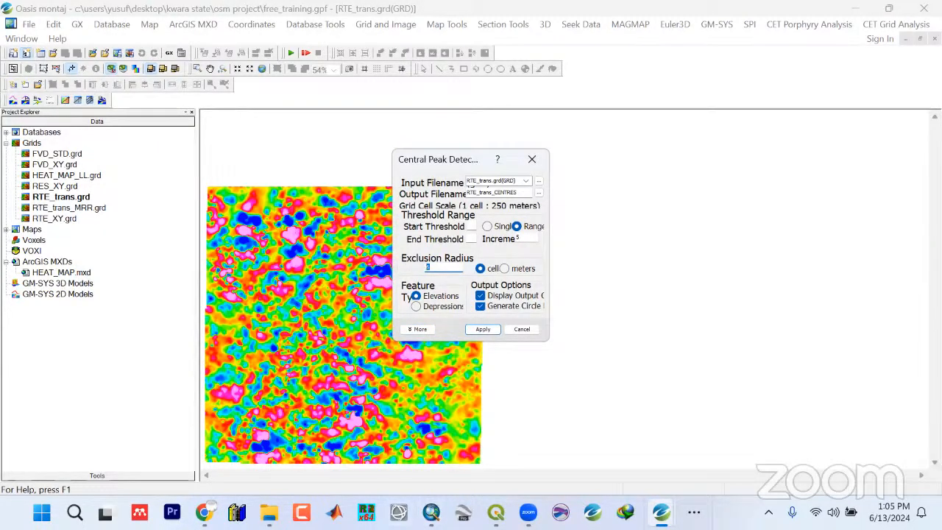
pyautogui.click(721, 451)
pyautogui.scroll(-5, 397, 320)
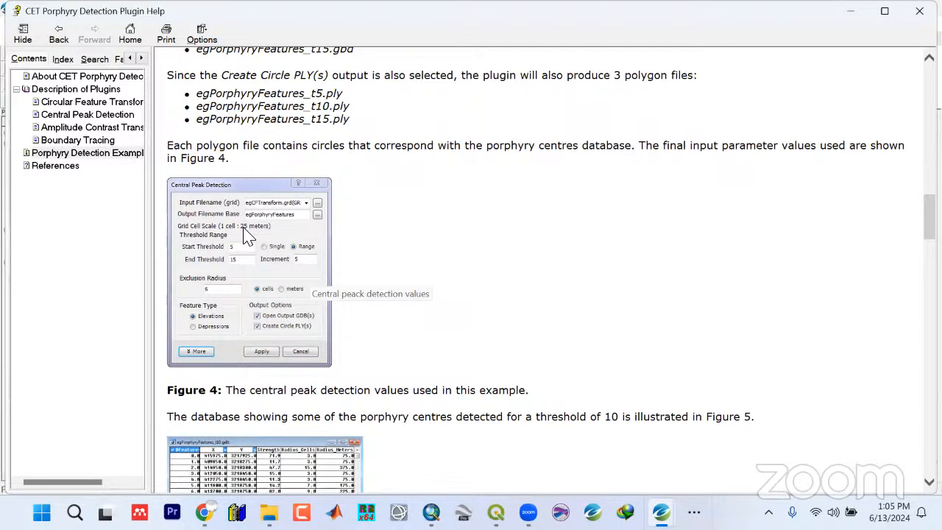
pyautogui.moveTo(661, 512)
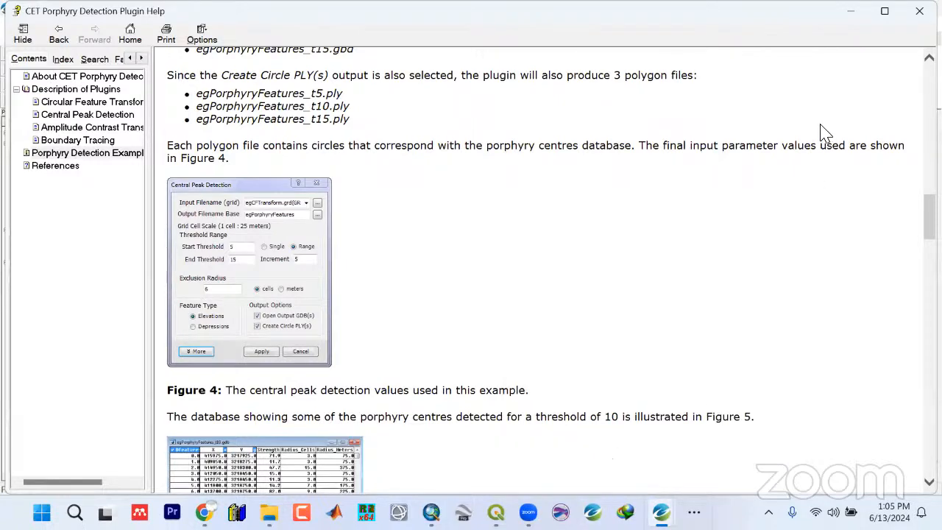
pyautogui.click(845, 3)
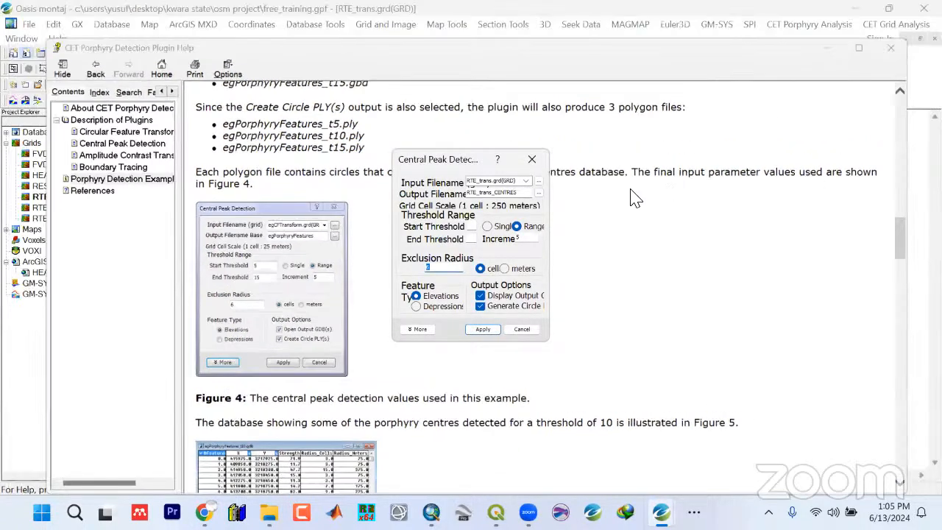
# Run Central Peak Detection on RTE_trans.grd with thresholds 5 to 15, increment 5, exclusion radius 6 cells, elevation features, and database and circle polygon outputs
pyautogui.click(489, 209)
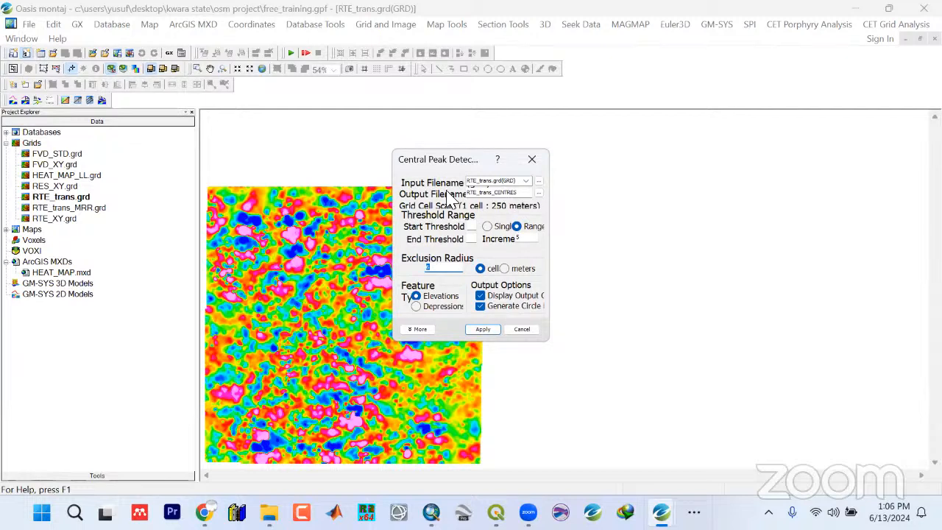
pyautogui.moveTo(439, 162); pyautogui.dragTo(386, 141)
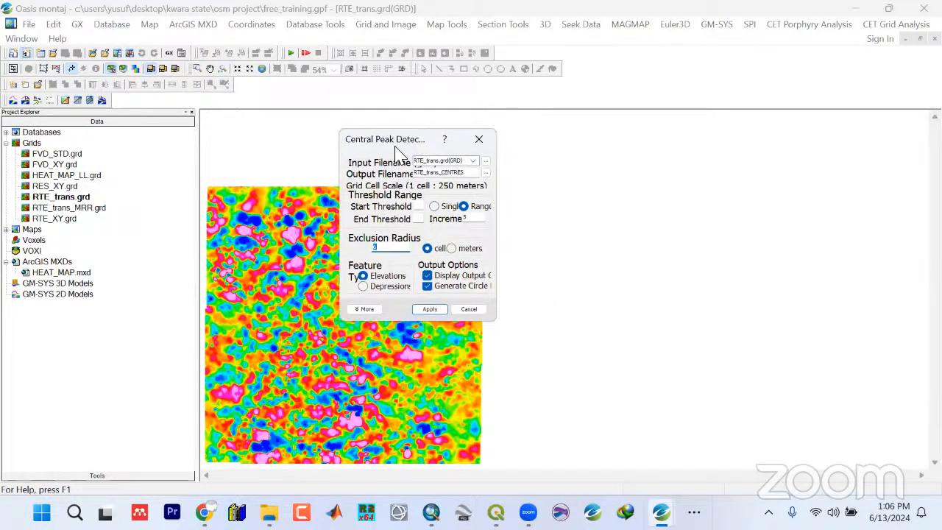
pyautogui.click(421, 311)
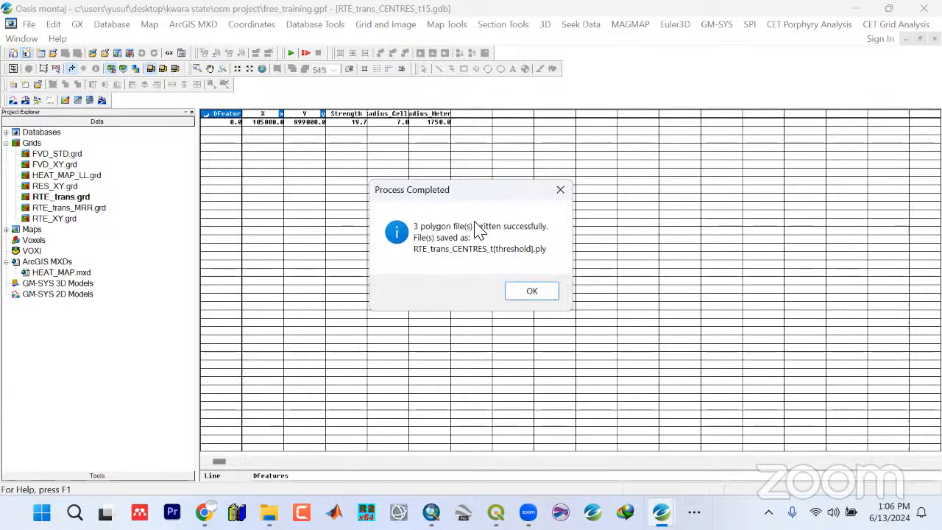
# Read the help example's list of porphyry centre databases and polygon files produced for each threshold, and return to Oasis montaj
pyautogui.moveTo(662, 513)
pyautogui.click(720, 453)
pyautogui.scroll(-3, 338, 345)
pyautogui.scroll(8, 280, 328)
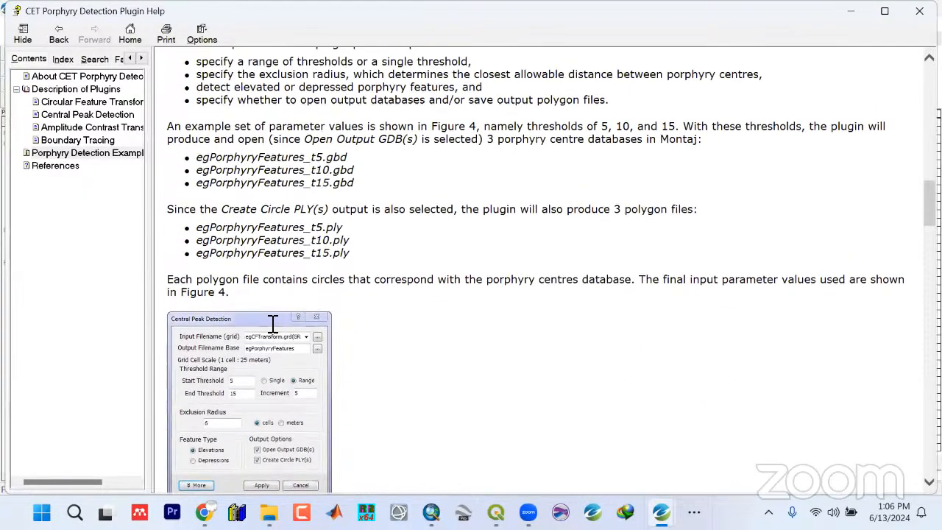
pyautogui.moveTo(197, 224); pyautogui.dragTo(356, 250)
pyautogui.moveTo(361, 343); pyautogui.dragTo(218, 298)
pyautogui.click(336, 280)
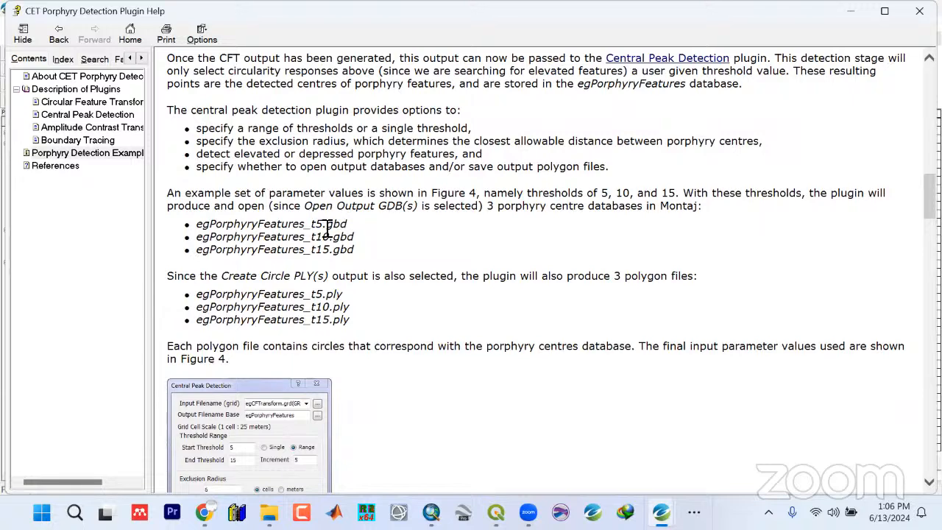
pyautogui.click(857, 13)
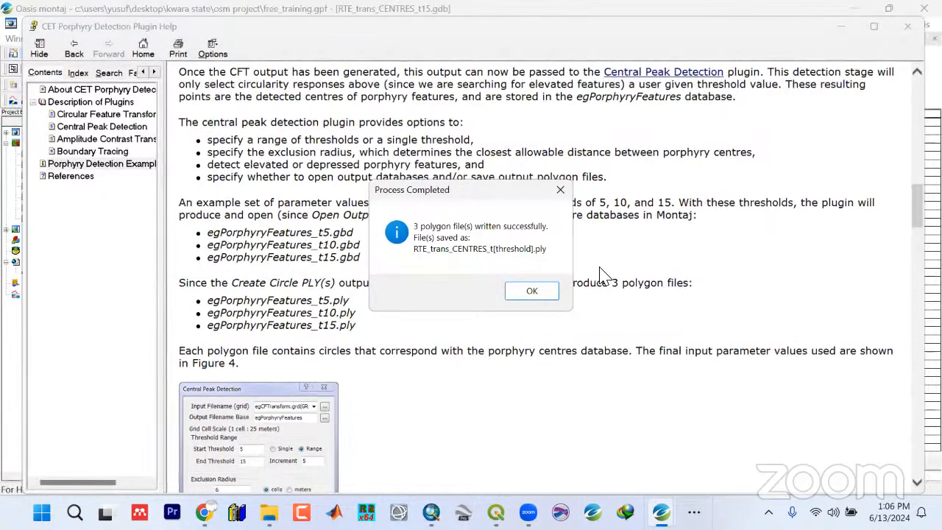
# Dismiss the completion notice and open the threshold 10 porphyry centres database, RTE_trans_CENTRES_t10.gdb, from the project's databases
pyautogui.click(532, 293)
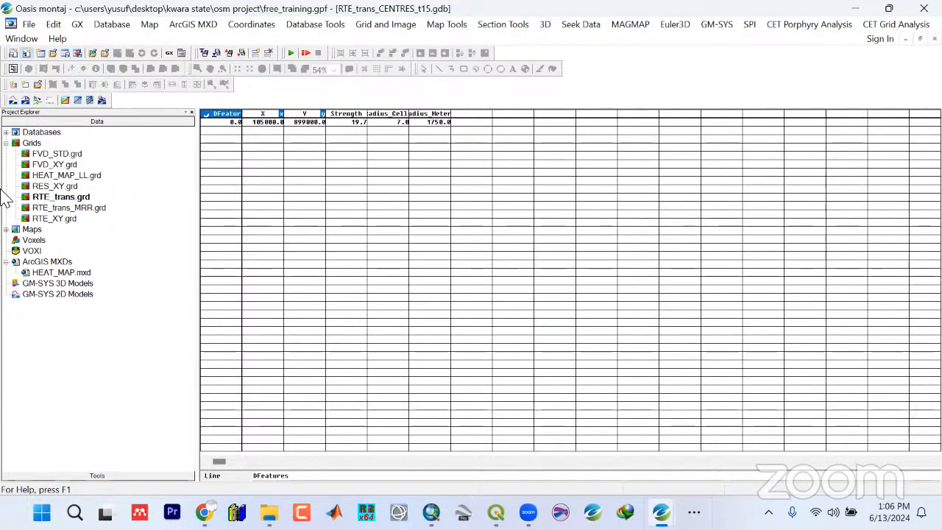
pyautogui.click(7, 143)
pyautogui.click(6, 132)
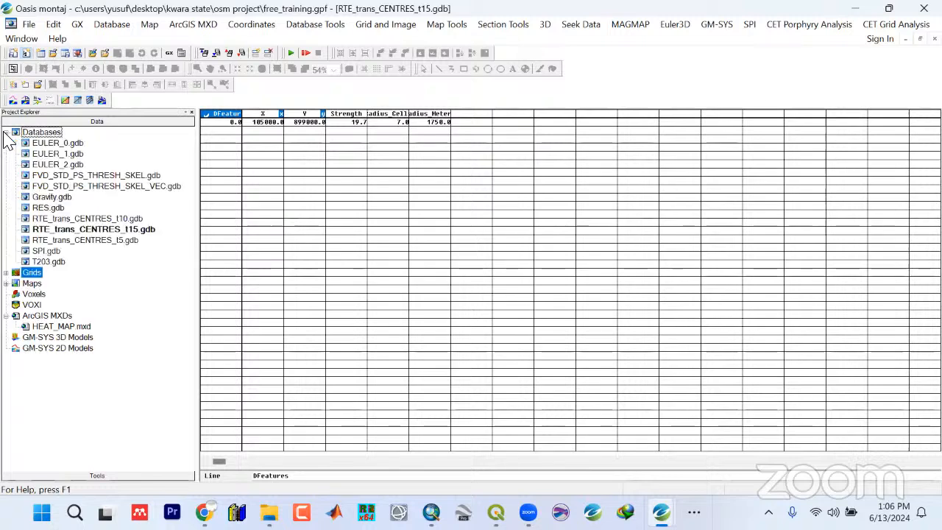
pyautogui.click(111, 220)
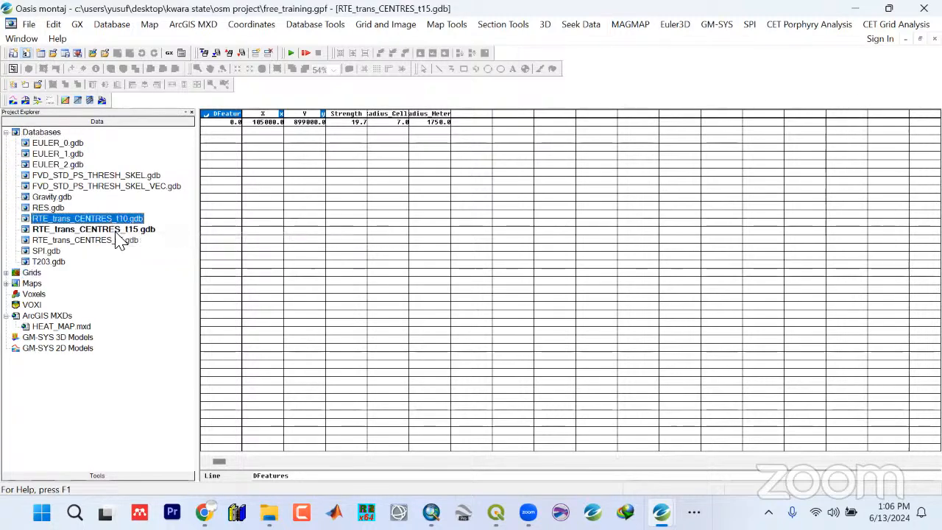
pyautogui.click(116, 230)
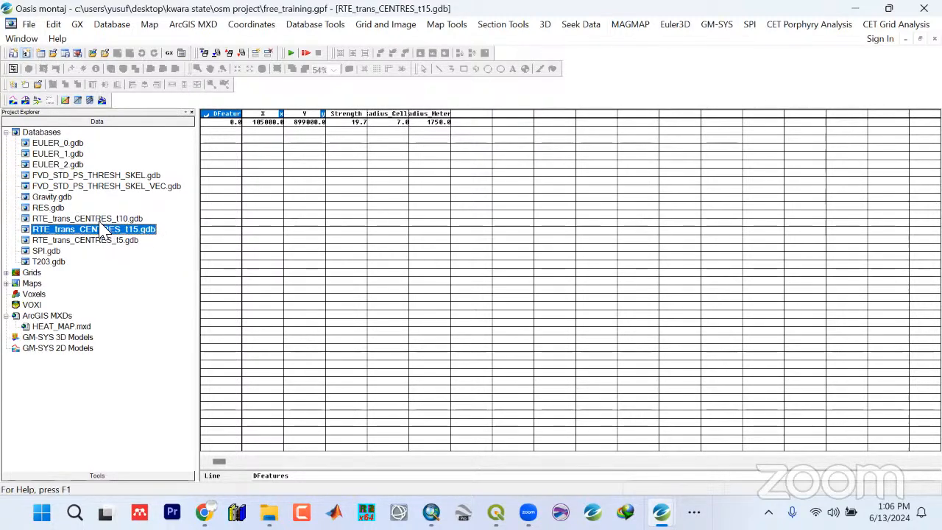
pyautogui.doubleClick(97, 219)
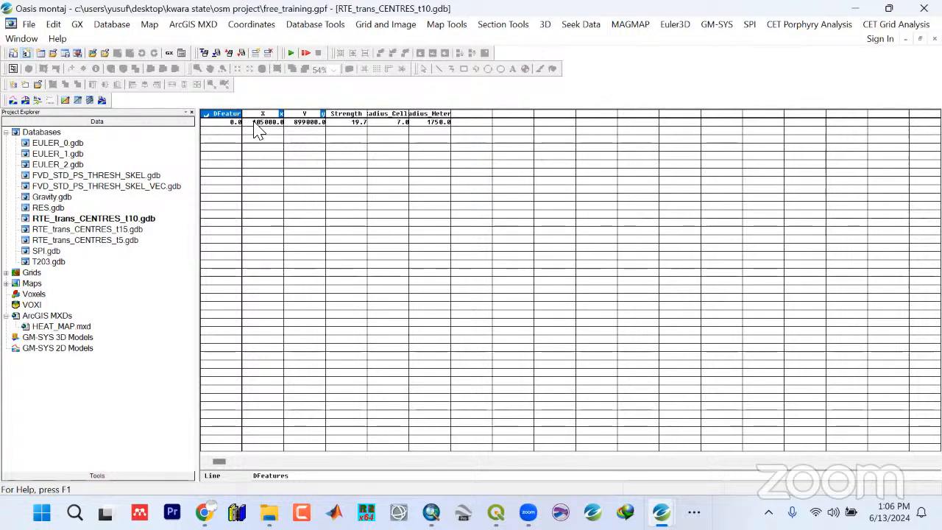
# Compare the porphyry centres databases for thresholds t15, t5 and t10, ending with RTE_trans_CENTRES_t5.gdb open
pyautogui.click(112, 230)
pyautogui.doubleClick(112, 230)
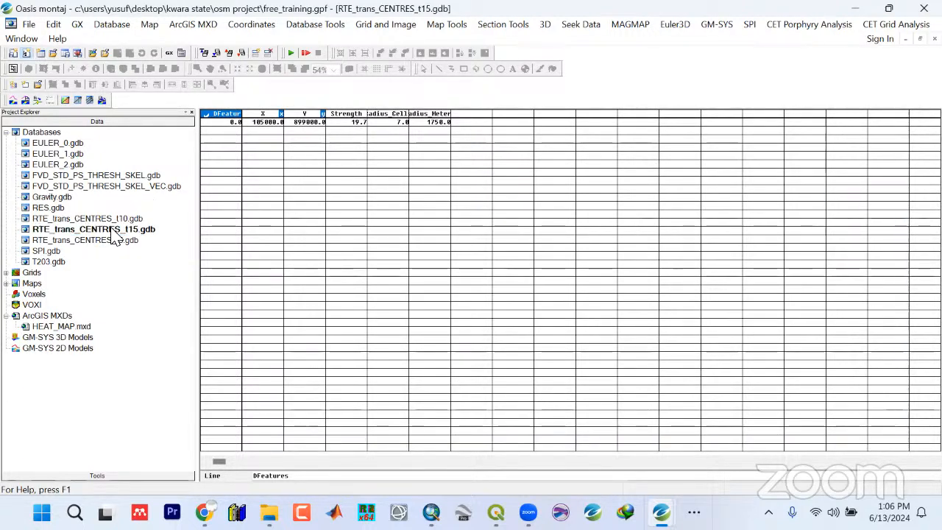
pyautogui.doubleClick(119, 241)
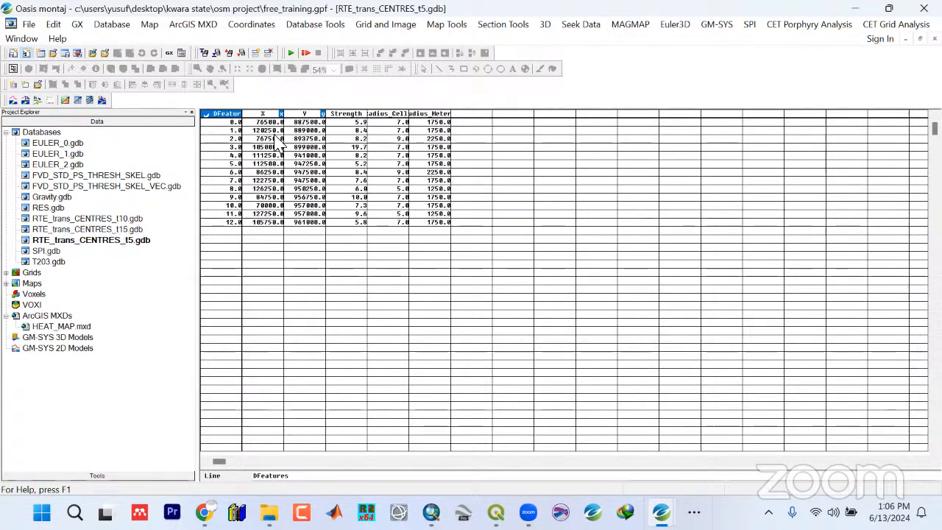
pyautogui.doubleClick(121, 230)
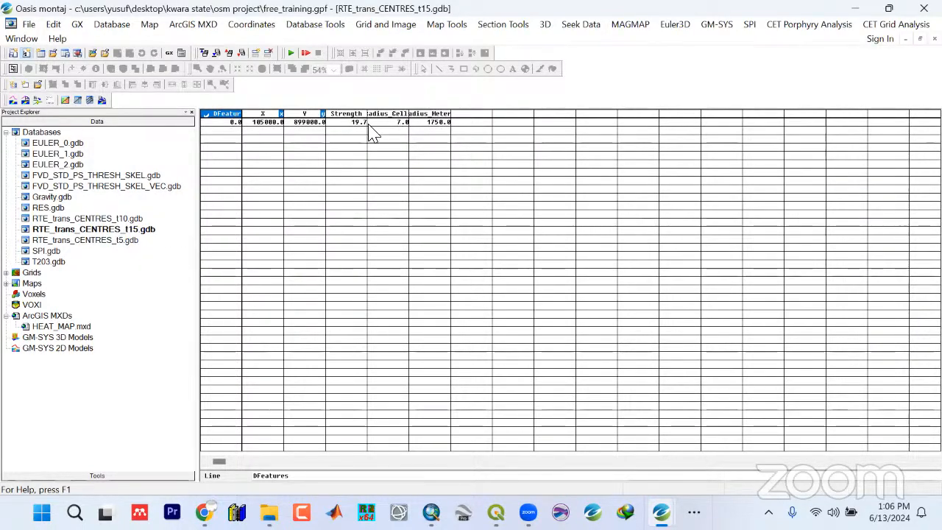
pyautogui.doubleClick(84, 219)
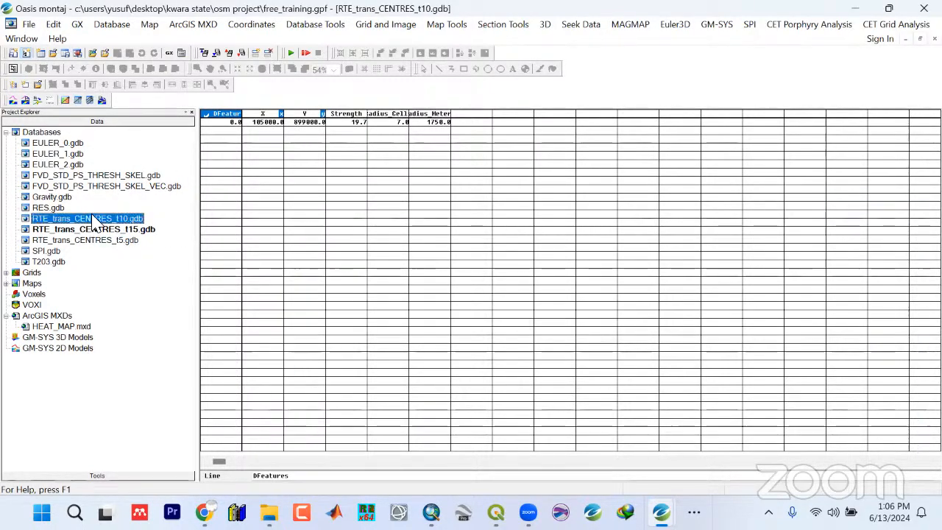
pyautogui.doubleClick(126, 241)
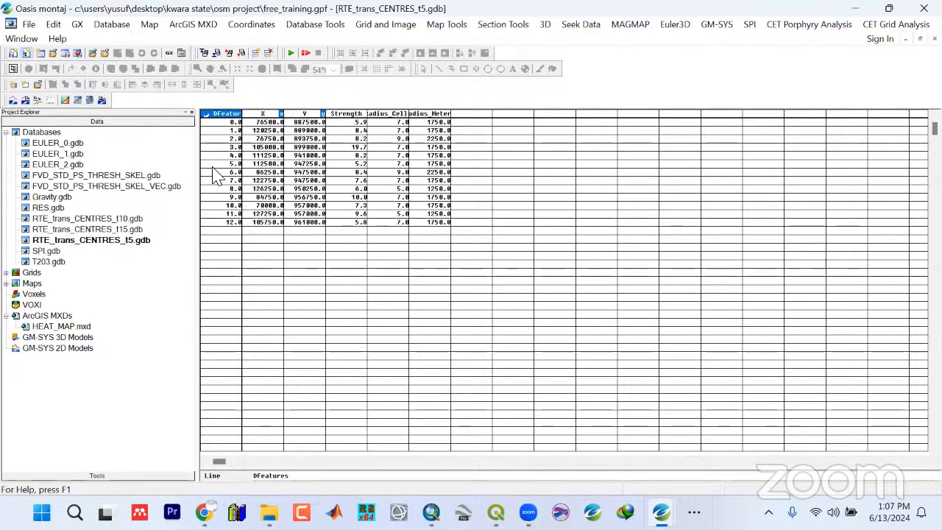
# Go through the detected features in RTE_trans_CENTRES_t5.gdb one by one, from feature 0 to feature 12
pyautogui.click(233, 123)
pyautogui.click(232, 131)
pyautogui.click(231, 139)
pyautogui.click(230, 147)
pyautogui.click(232, 155)
pyautogui.click(233, 163)
pyautogui.click(233, 171)
pyautogui.click(233, 180)
pyautogui.click(233, 189)
pyautogui.click(231, 196)
pyautogui.click(232, 205)
pyautogui.click(232, 213)
pyautogui.click(233, 222)
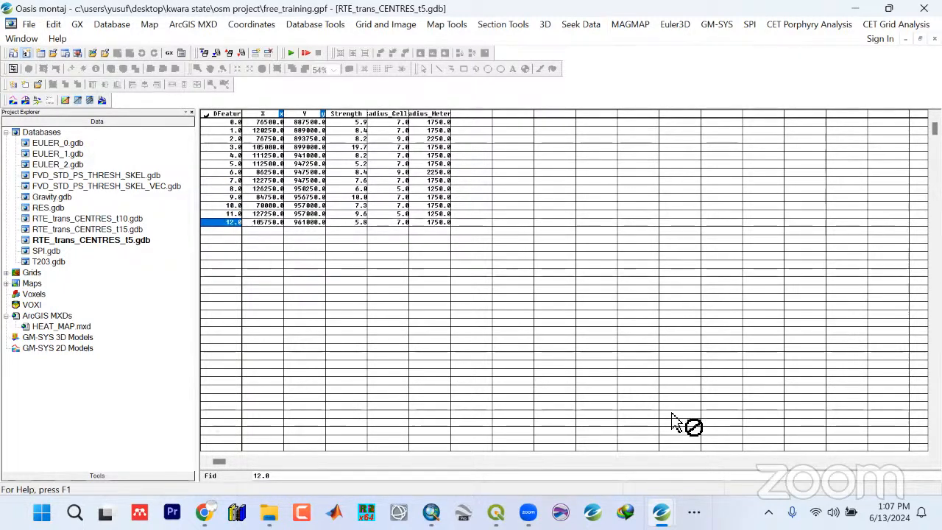
# Examine the HEAT_MAP image in the Rad folder for the plotted porphyry centres, then return to Oasis montaj
pyautogui.click(693, 512)
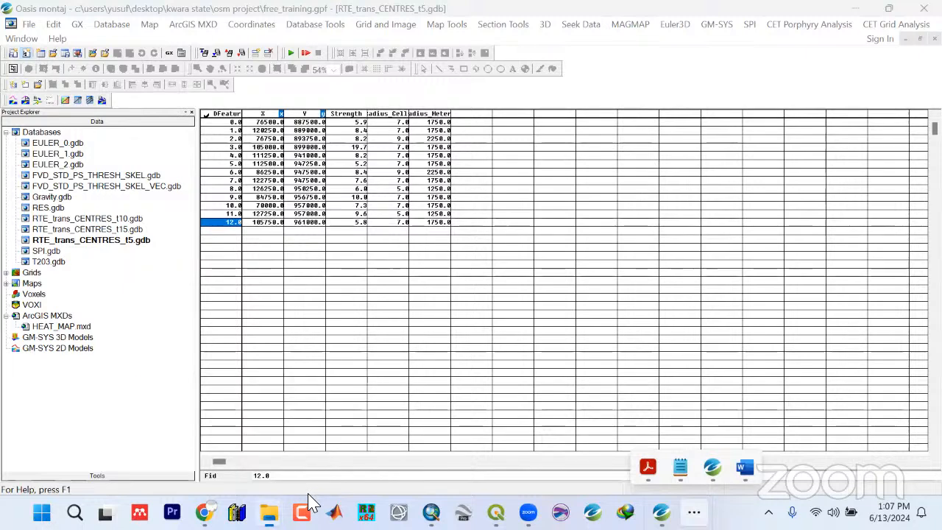
pyautogui.doubleClick(175, 166)
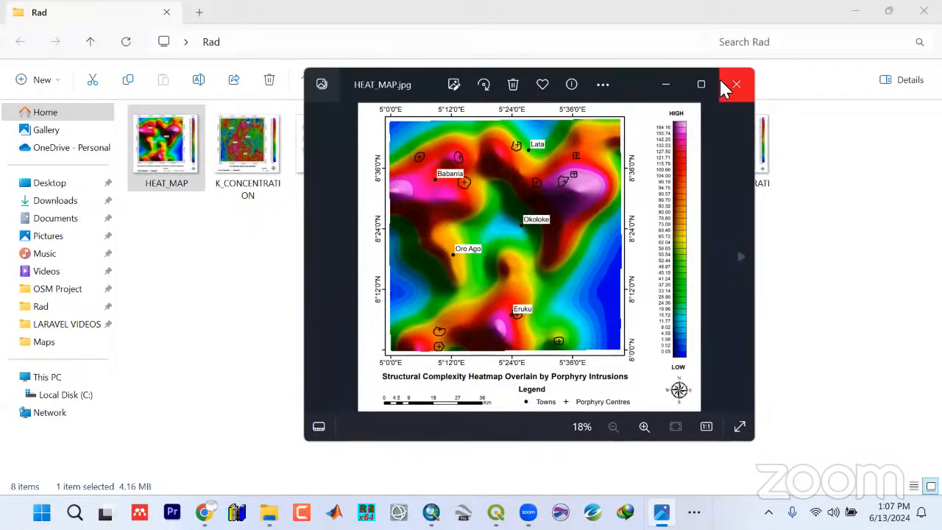
pyautogui.click(662, 84)
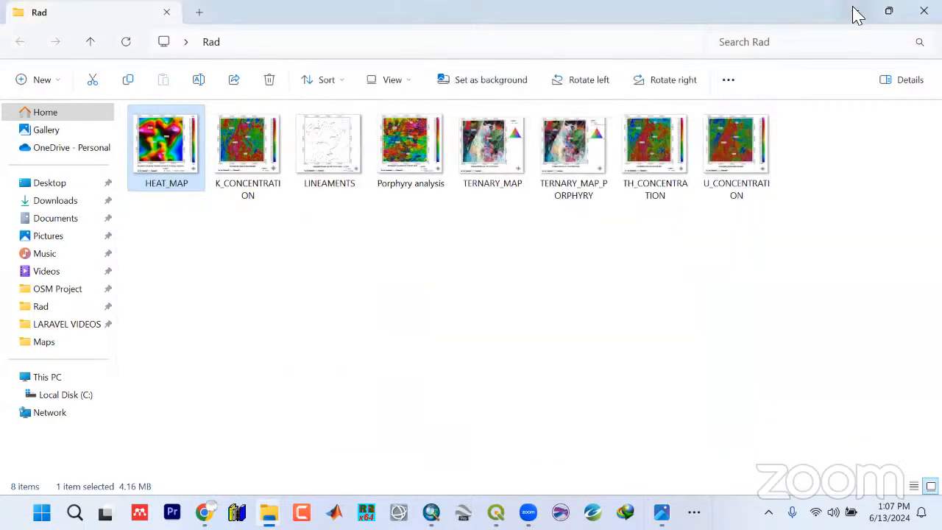
pyautogui.click(853, 10)
# Review the t15 and t10 centres databases again and reopen RTE_trans_CENTRES_t5.gdb
pyautogui.click(135, 240)
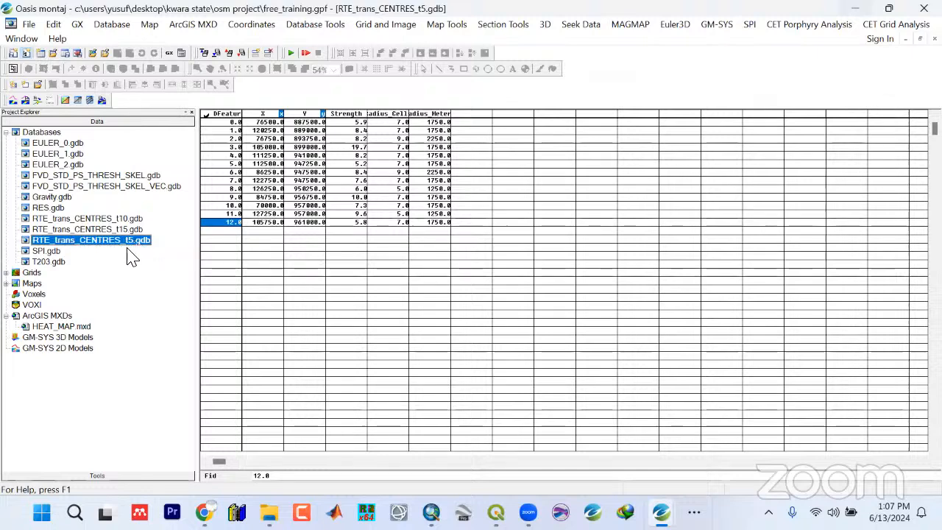
pyautogui.doubleClick(135, 229)
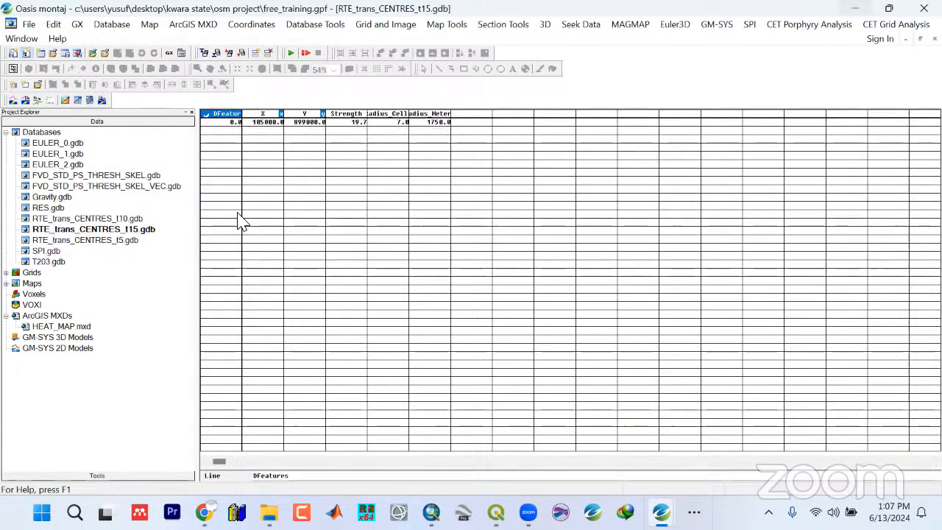
pyautogui.doubleClick(100, 219)
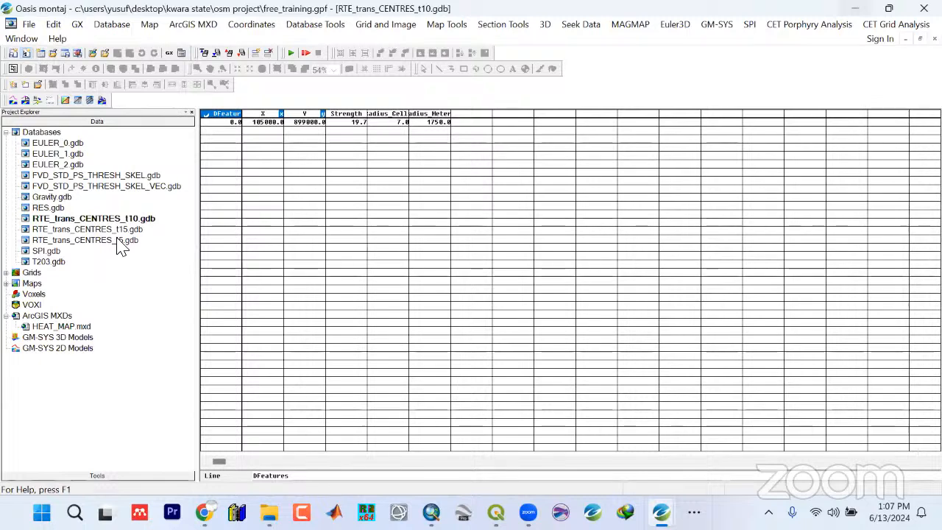
pyautogui.doubleClick(113, 242)
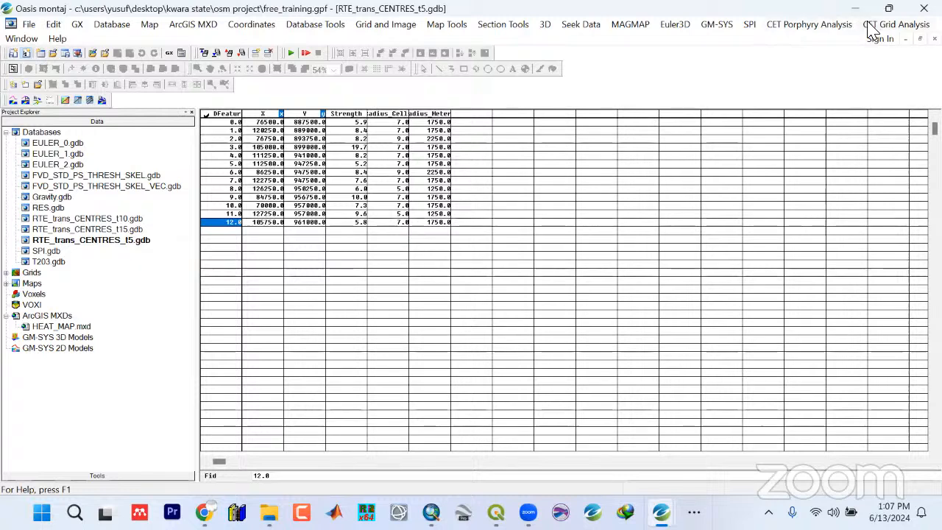
# Run the Amplitude Contrast Transform on RTE_XY.grd with max radius 11 cells and mean contrast, output to RTE_XY_ACT.grd
pyautogui.click(793, 28)
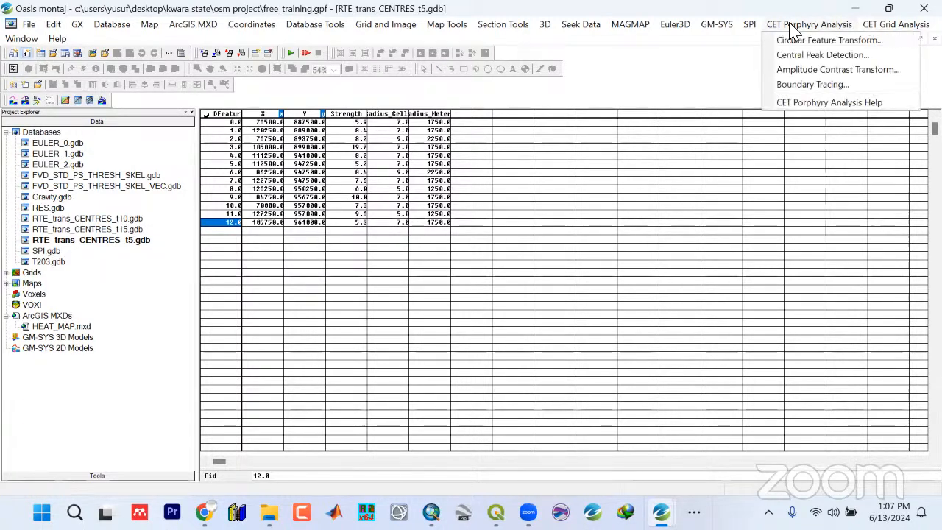
pyautogui.click(793, 72)
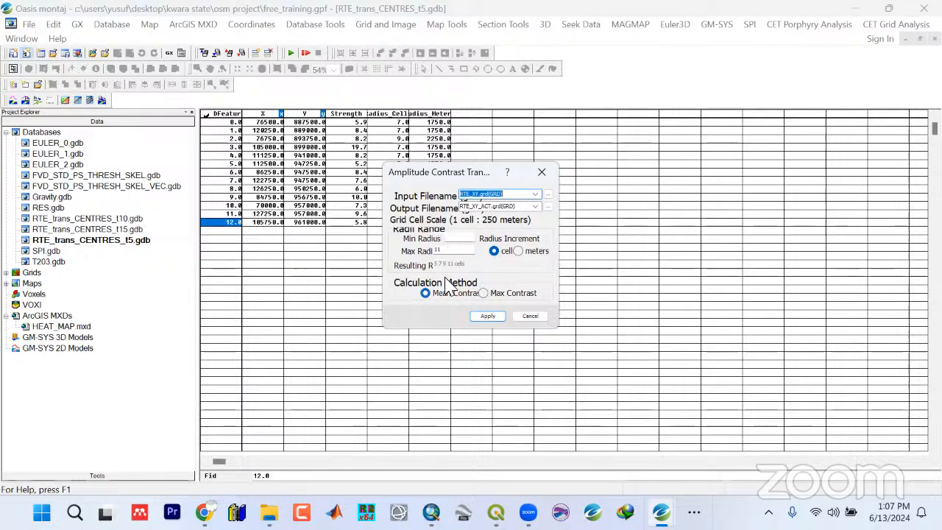
pyautogui.click(485, 318)
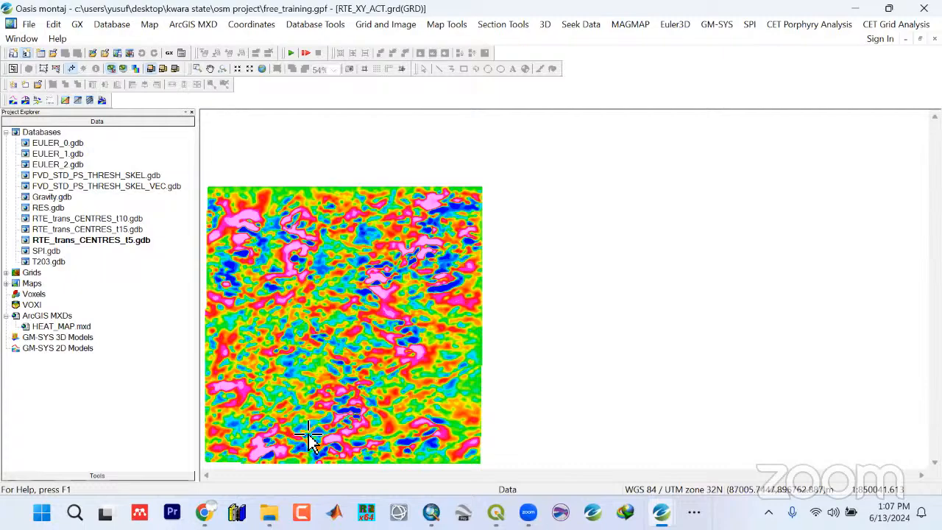
# Read the CET Porphyry Detection help on tracing porphyry boundaries and plotting centres with traced boundaries
pyautogui.moveTo(661, 512)
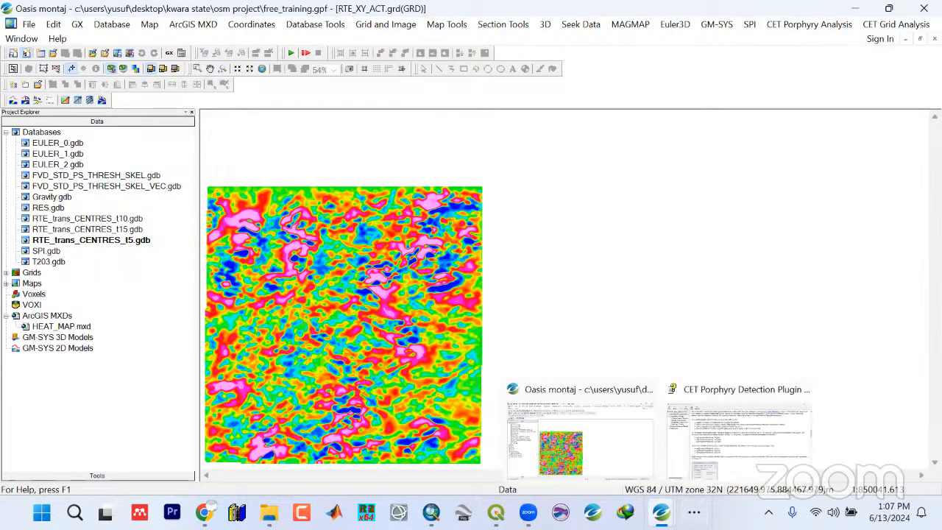
pyautogui.scroll(-15, 414, 360)
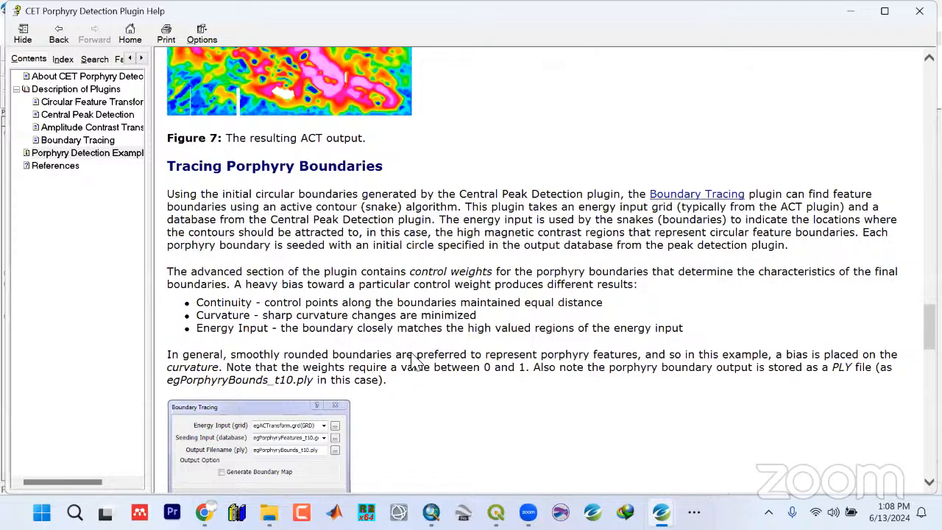
pyautogui.scroll(-2, 414, 360)
pyautogui.scroll(-20, 414, 360)
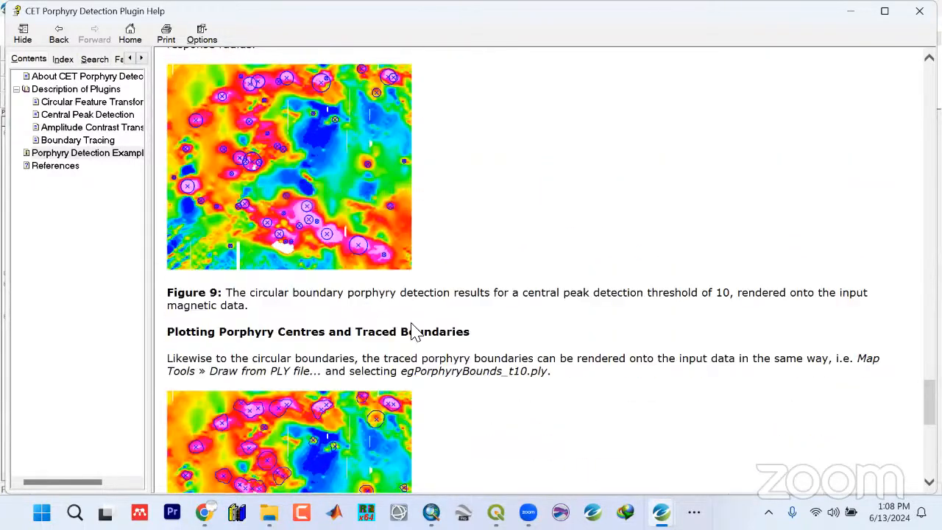
pyautogui.click(851, 11)
pyautogui.click(805, 24)
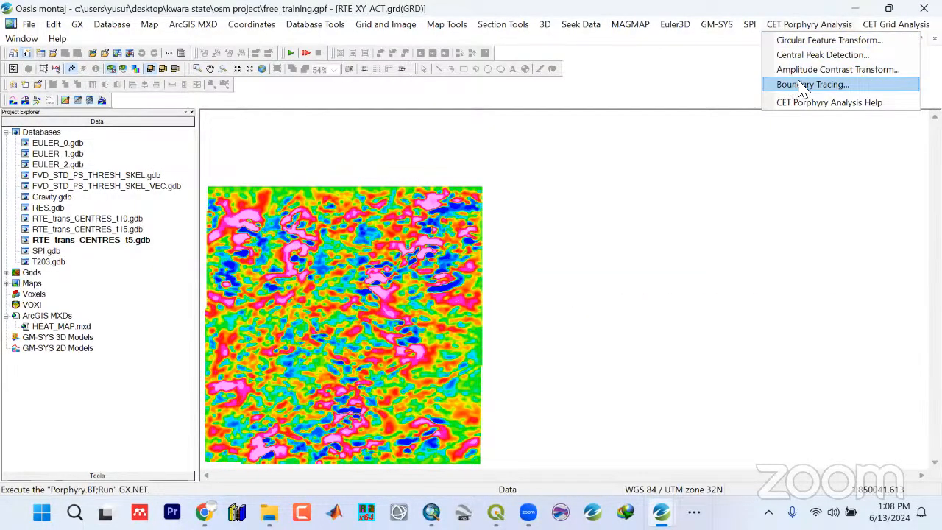
pyautogui.click(795, 88)
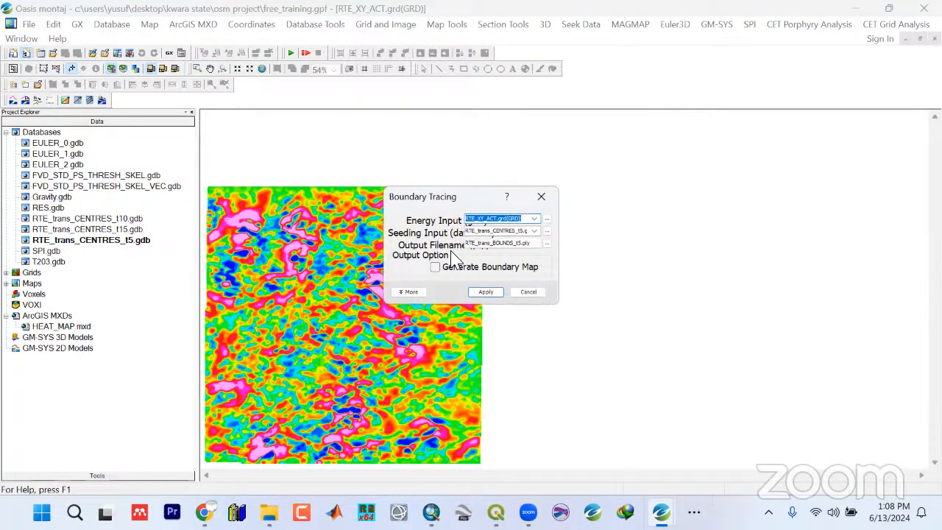
pyautogui.click(506, 247)
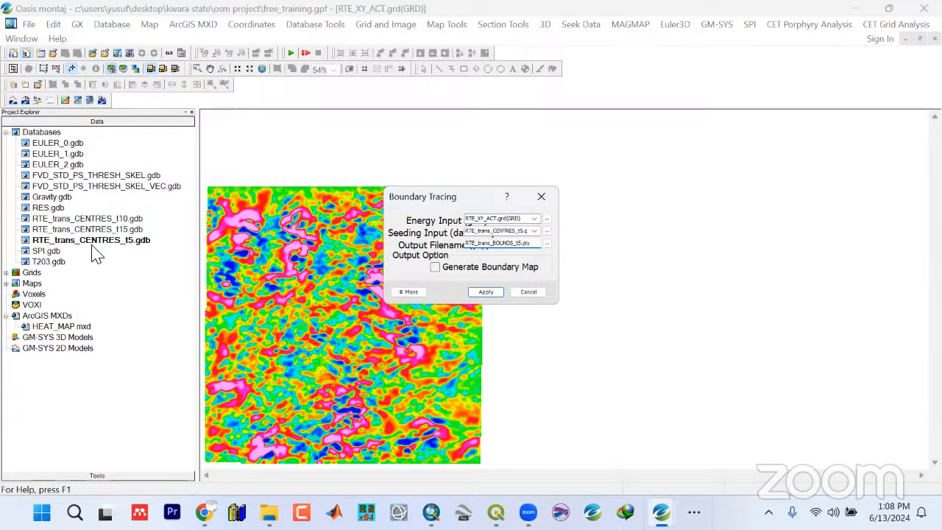
pyautogui.click(541, 197)
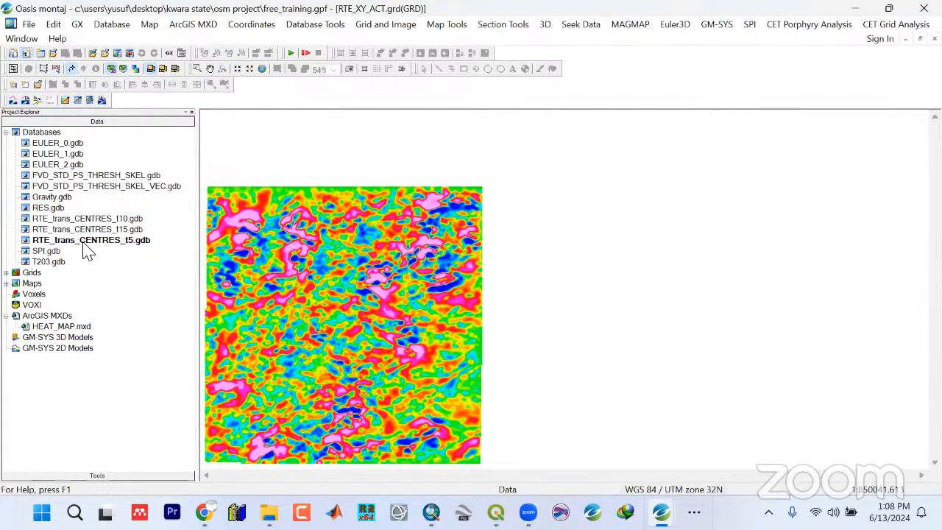
# Check the t5 and t15 centres databases once more, leaving RTE_trans_CENTRES_t5.gdb as the current database
pyautogui.click(91, 242)
pyautogui.doubleClick(92, 243)
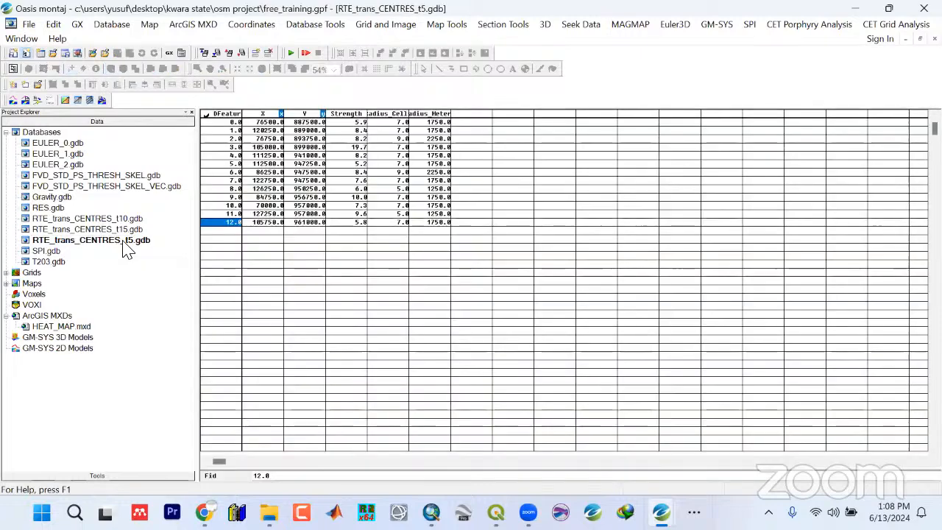
pyautogui.click(120, 230)
pyautogui.doubleClick(120, 232)
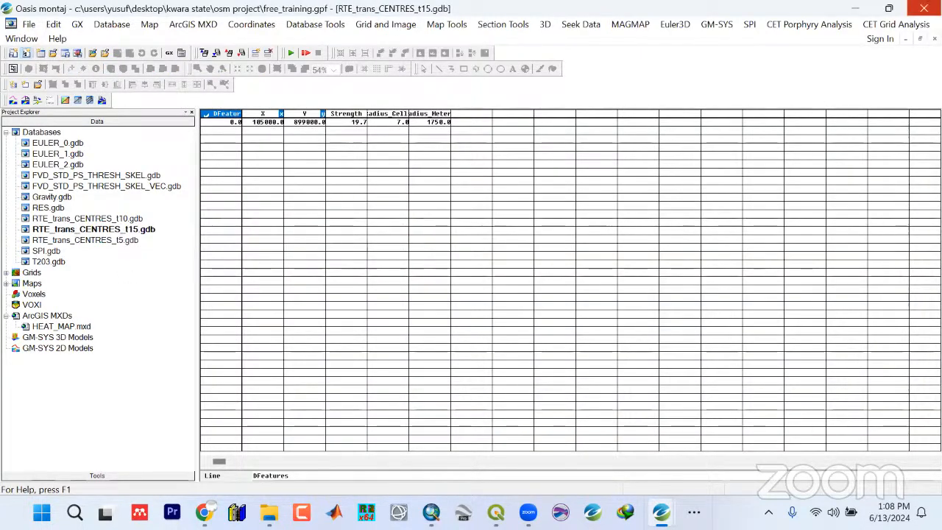
pyautogui.doubleClick(130, 249)
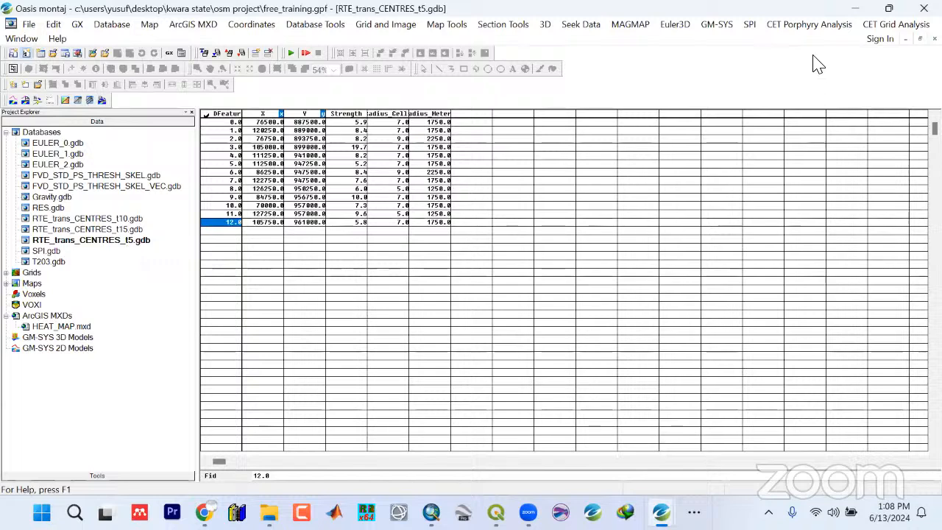
# Run Boundary Tracing on RTE_XY_ACT.grd seeded with RTE_trans_CENTRES_t5.gdb using the default control weights, overwriting RTE_trans_BOUNDS_t5.ply
pyautogui.click(786, 27)
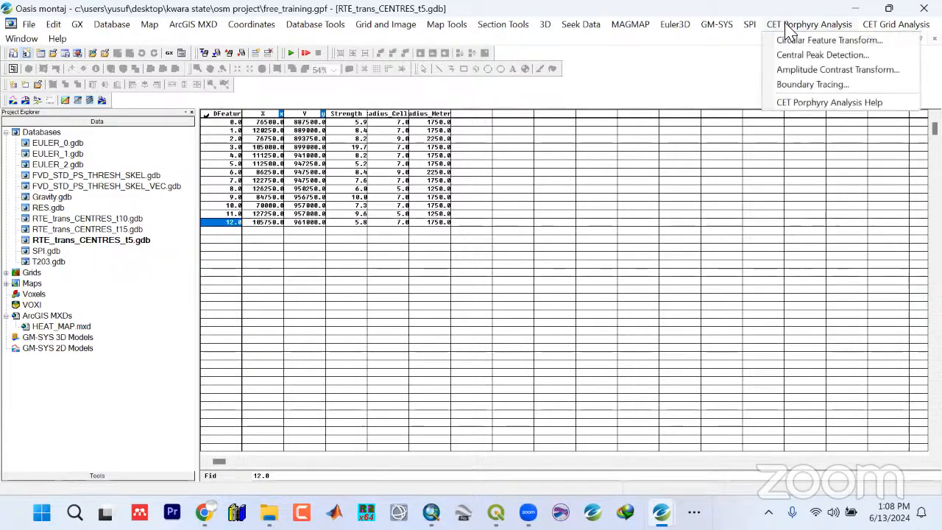
pyautogui.click(784, 85)
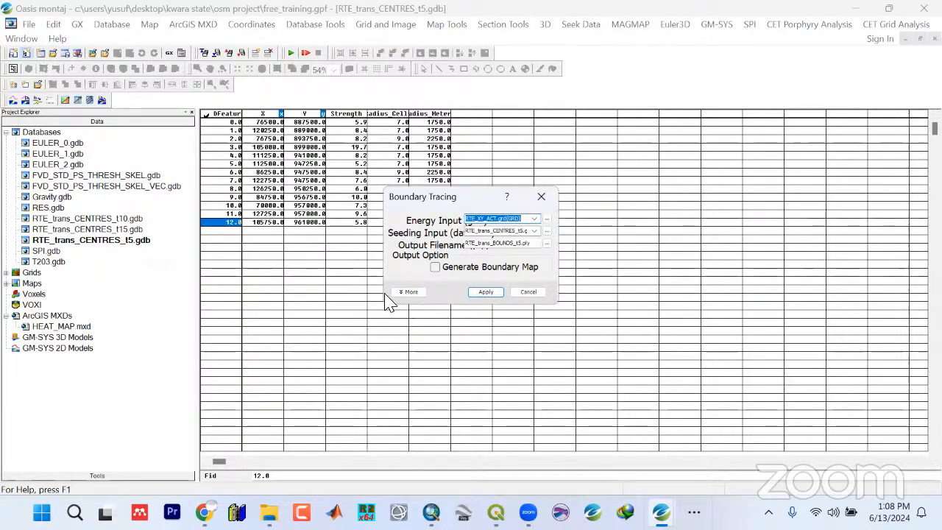
pyautogui.click(408, 292)
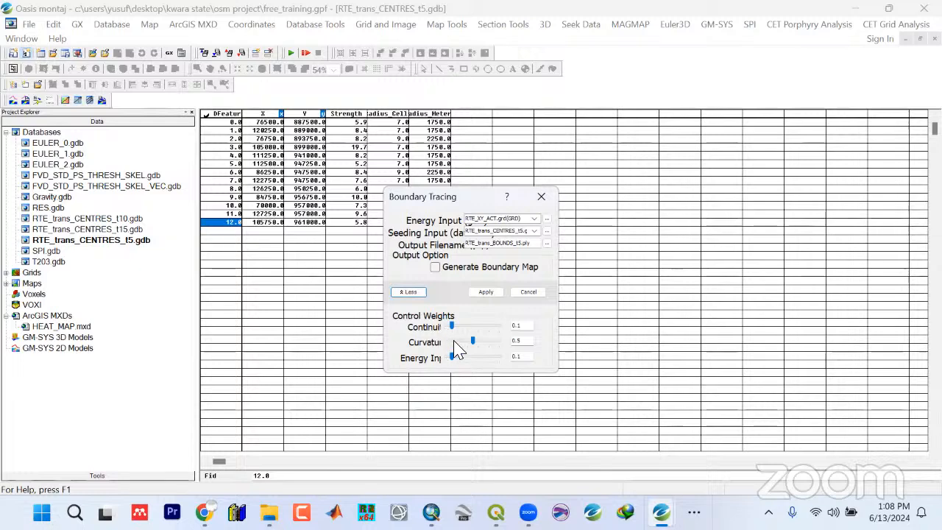
pyautogui.click(411, 293)
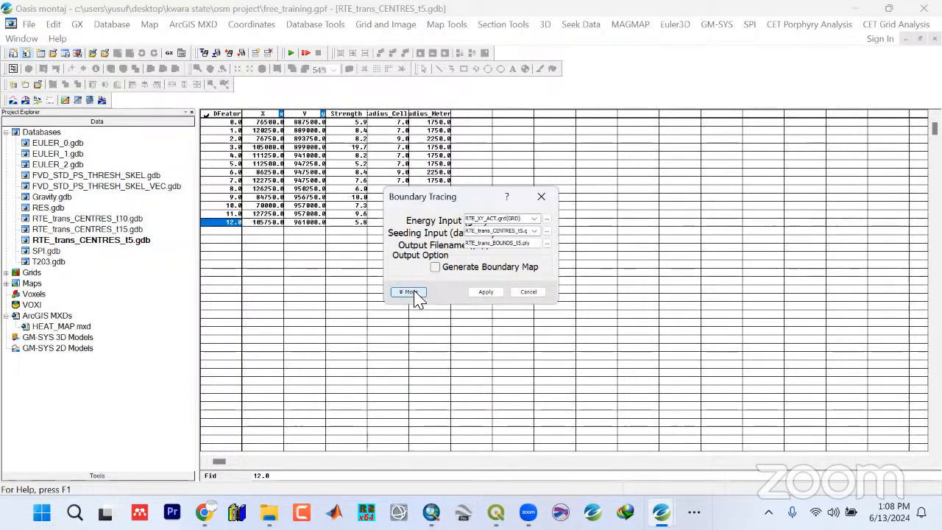
pyautogui.click(485, 293)
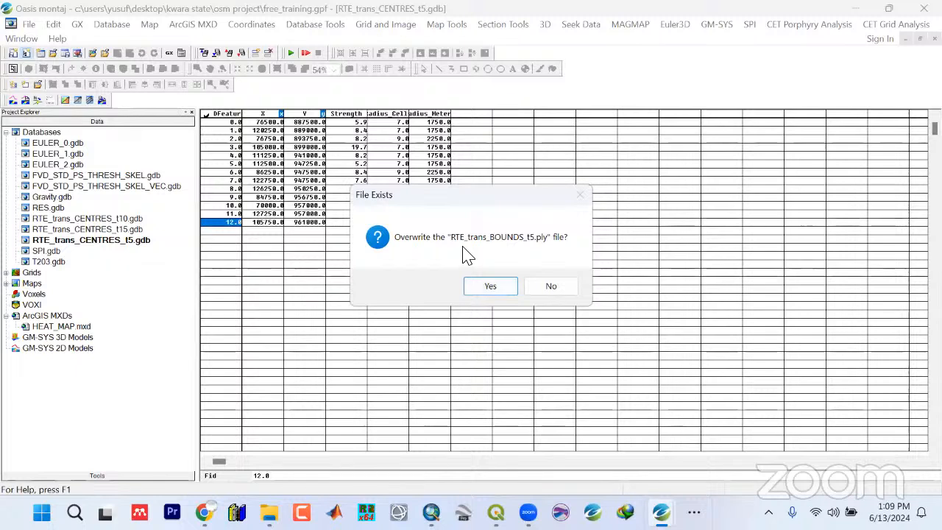
pyautogui.click(493, 291)
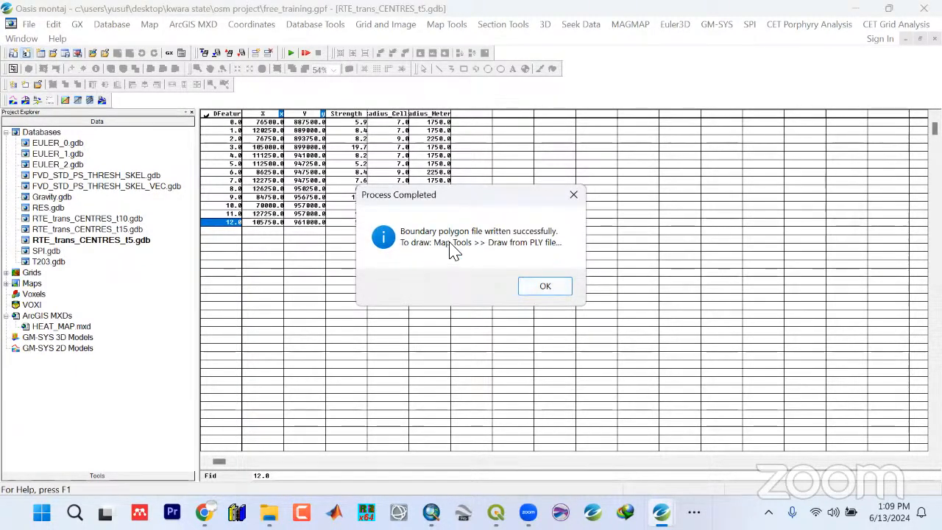
pyautogui.click(538, 293)
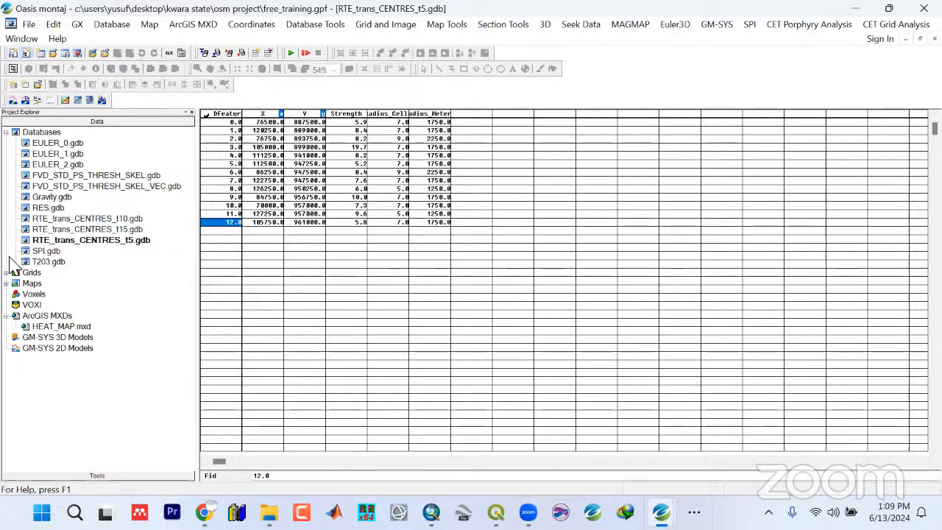
pyautogui.click(5, 135)
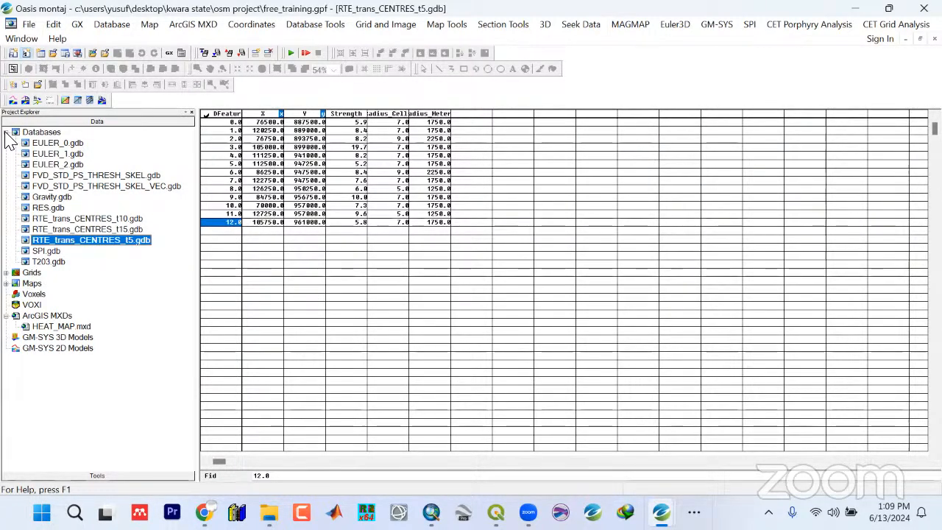
pyautogui.click(6, 132)
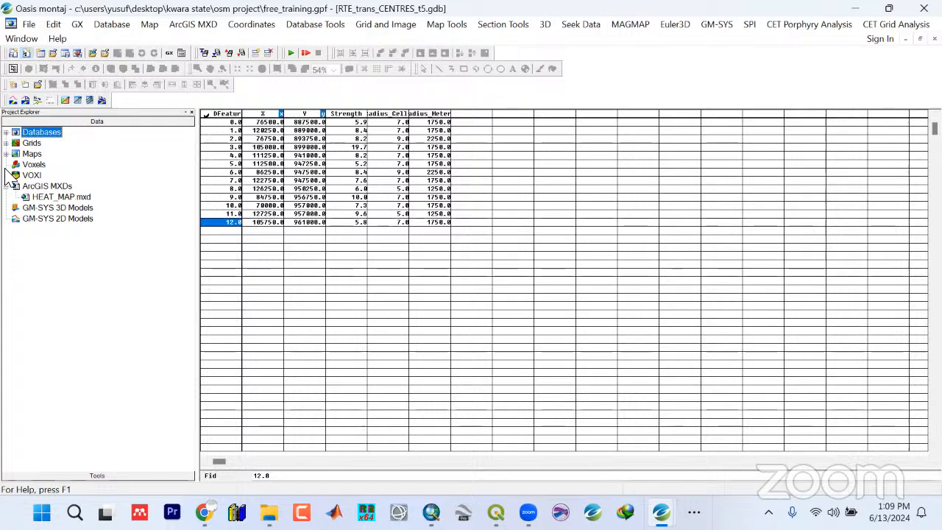
pyautogui.click(6, 154)
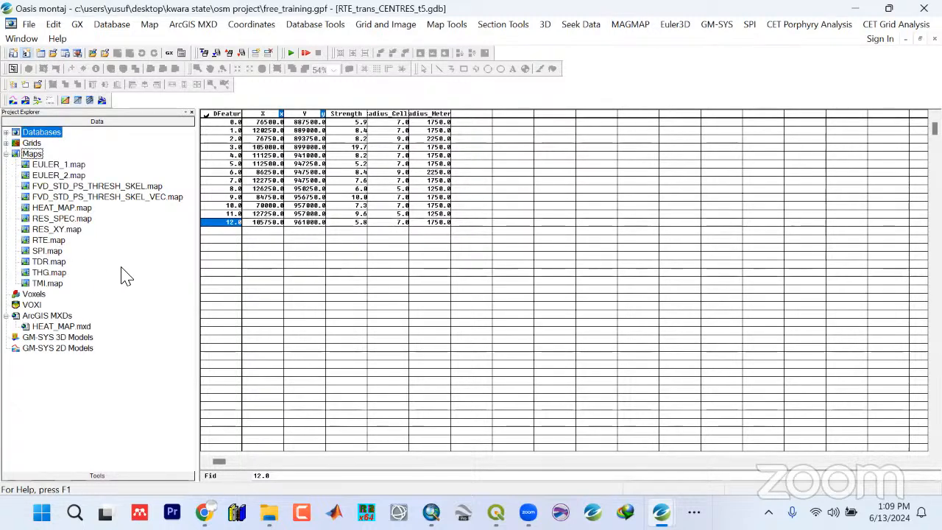
pyautogui.click(6, 154)
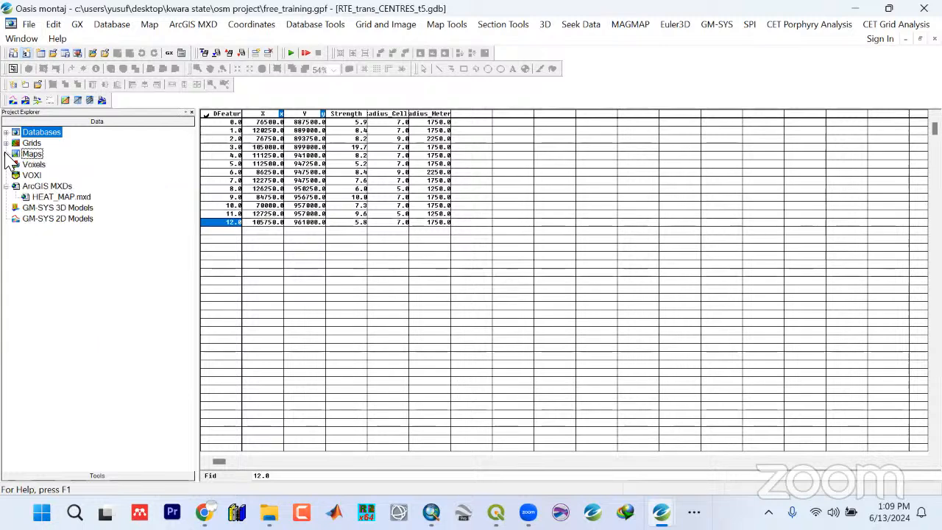
pyautogui.click(364, 204)
pyautogui.click(331, 173)
pyautogui.click(314, 156)
pyautogui.click(275, 172)
pyautogui.click(273, 205)
pyautogui.click(272, 222)
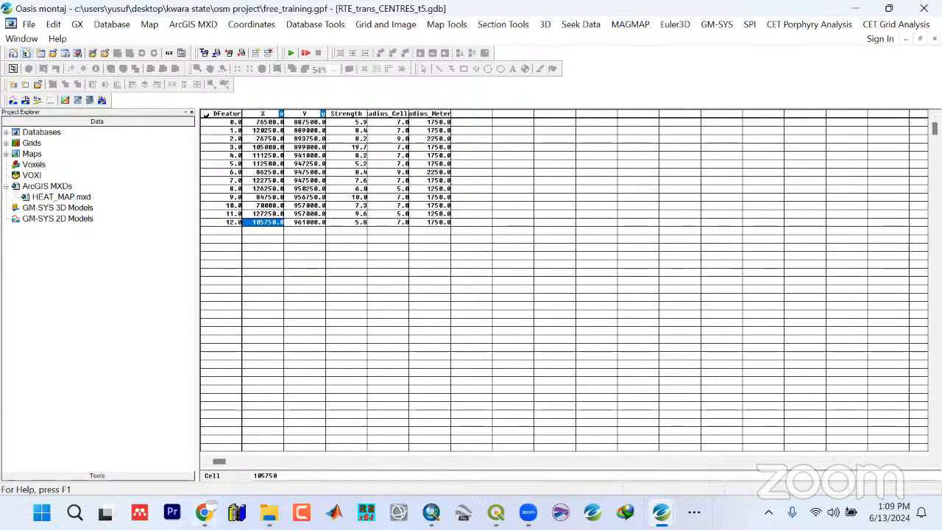
# Switch to the YouTube live stream in Chrome and read the viewers' latest questions in the live chat
pyautogui.click(205, 512)
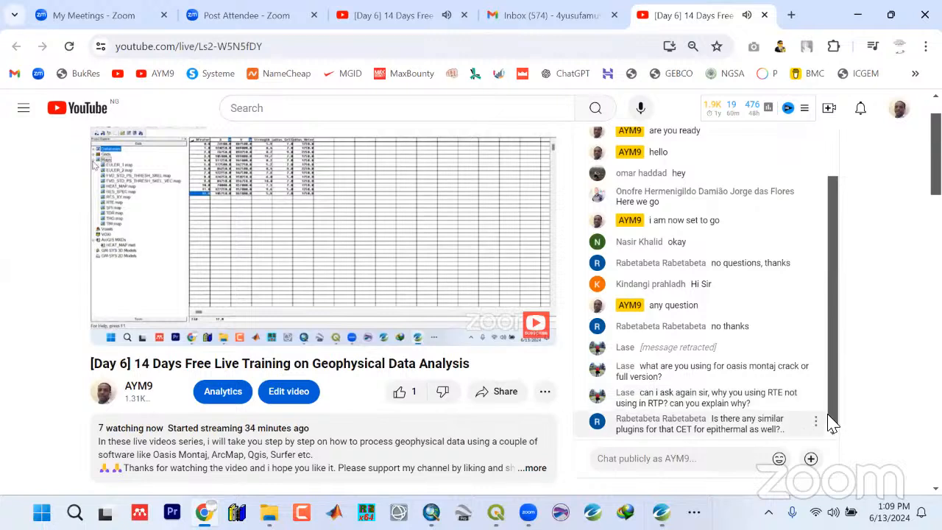
pyautogui.moveTo(830, 417)
pyautogui.mouseDown()
pyautogui.moveTo(830, 387)
pyautogui.moveTo(833, 421)
pyautogui.mouseUp()
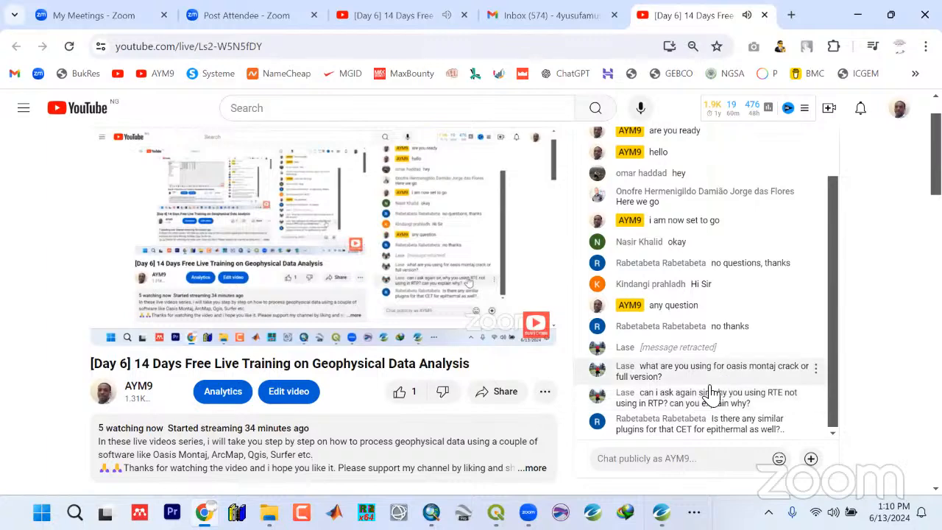
pyautogui.click(865, 17)
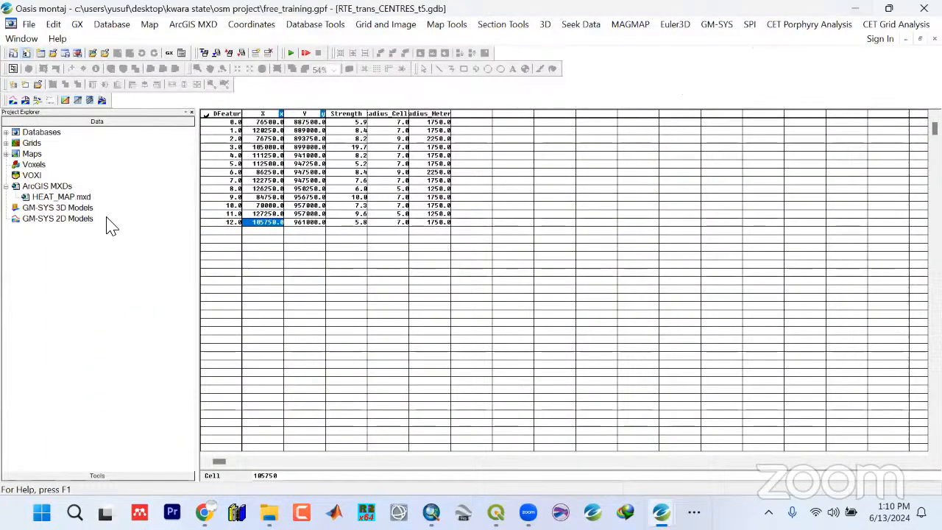
# Switch back to Oasis montaj's project maps, open HEAT_MAP.map and fit the whole map in its window
pyautogui.click(6, 153)
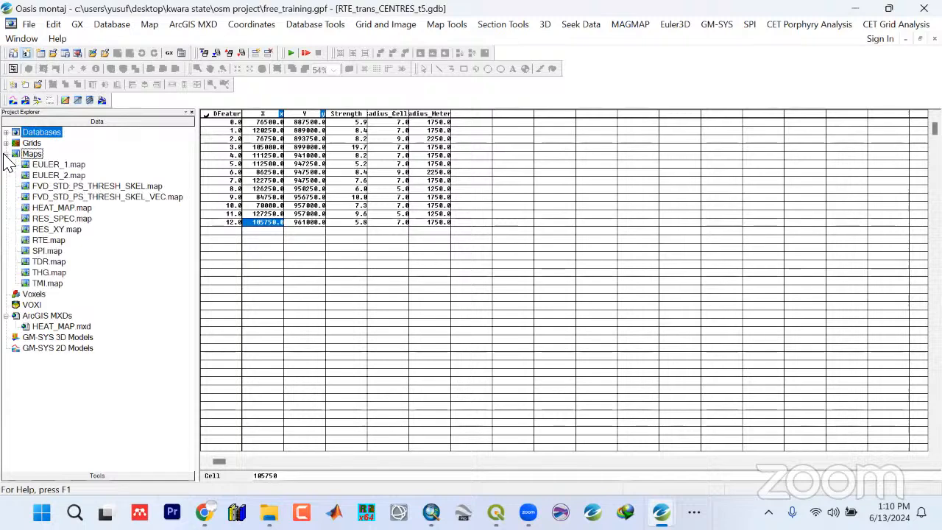
pyautogui.doubleClick(63, 209)
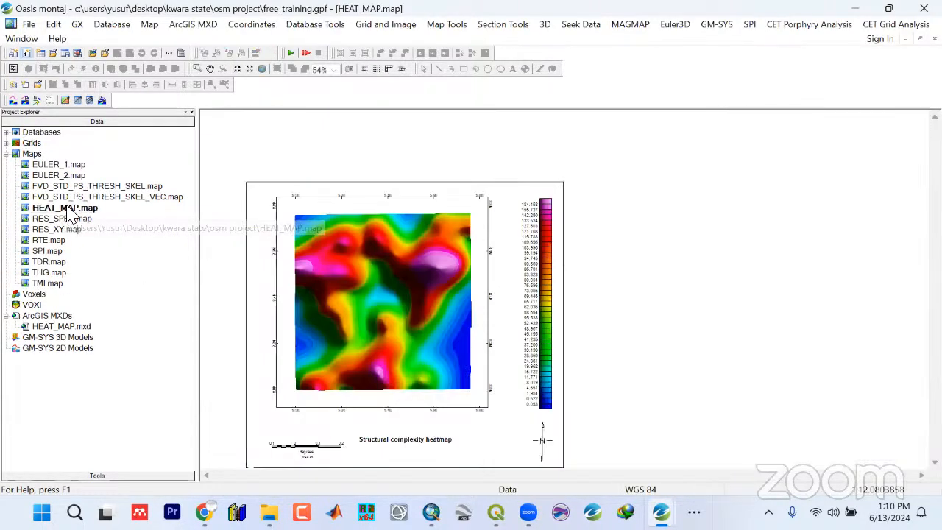
pyautogui.click(262, 68)
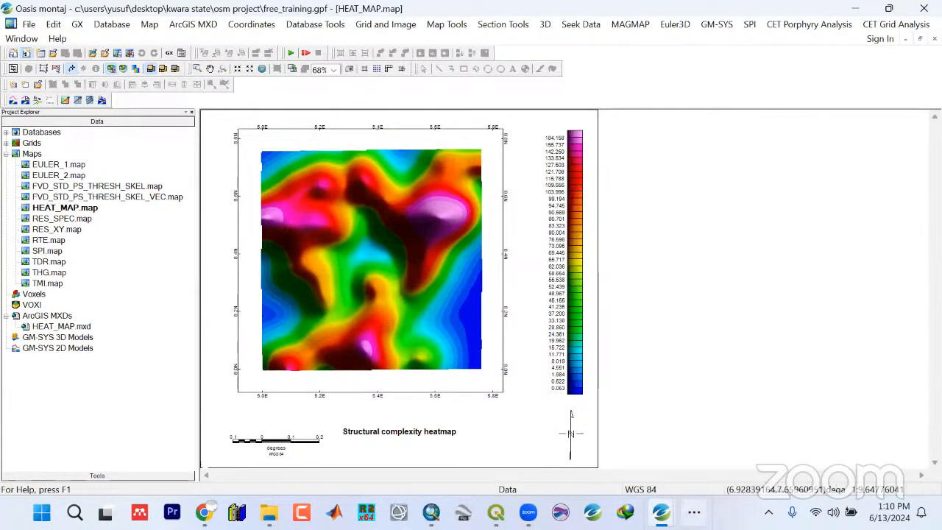
# View the exported HEAT_MAP.jpg image as a reference for overlaying porphyry centres and boundaries on the heatmap
pyautogui.click(693, 511)
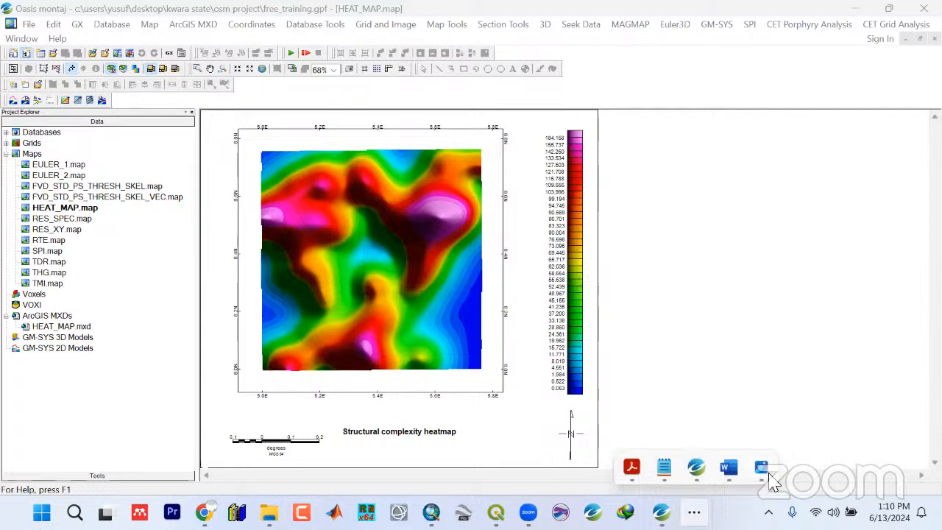
pyautogui.click(769, 473)
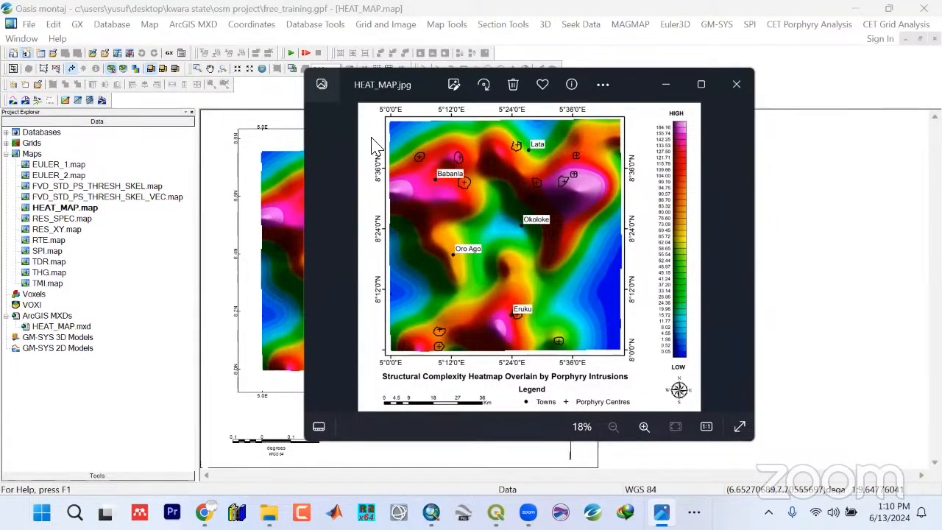
pyautogui.click(664, 88)
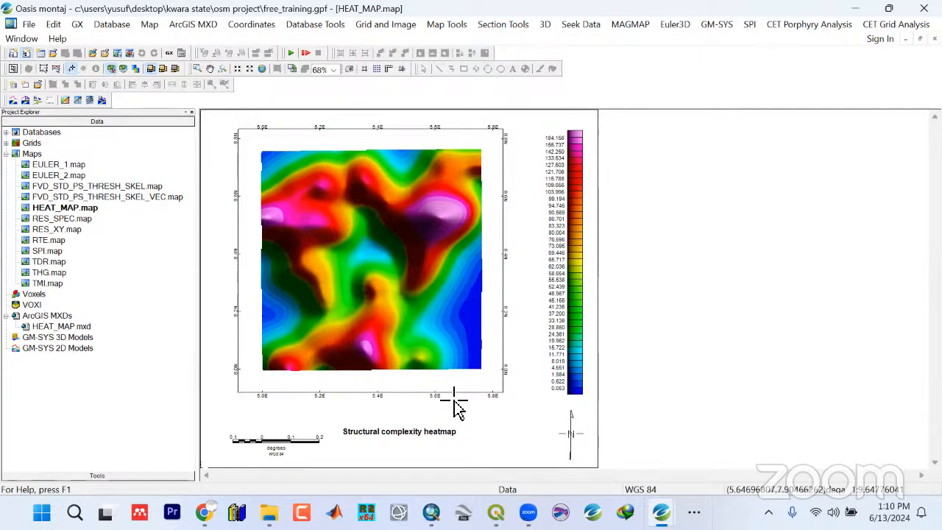
# Start drawing from a polygon file on HEAT_MAP.map, choosing RTE_trans_BOUNDS_t5.ply as the polygon file
pyautogui.click(445, 25)
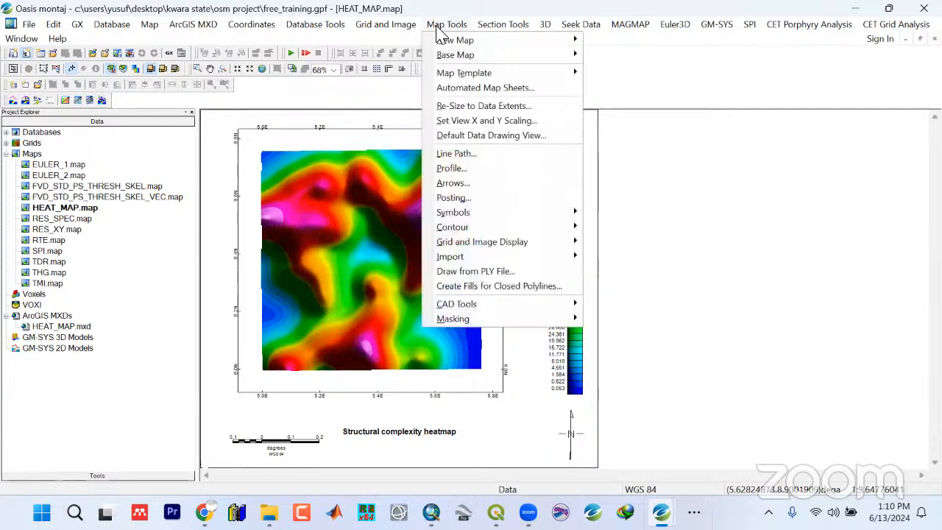
pyautogui.click(456, 272)
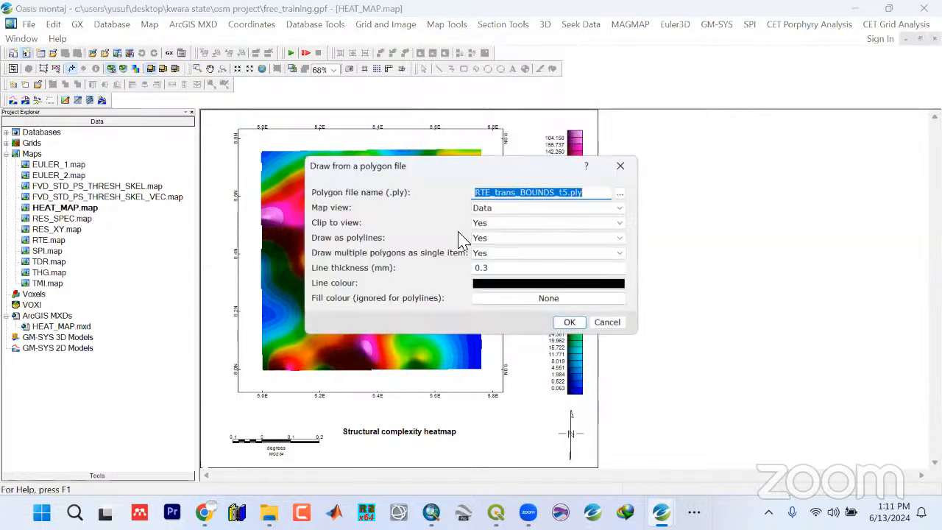
pyautogui.moveTo(428, 158); pyautogui.dragTo(419, 154)
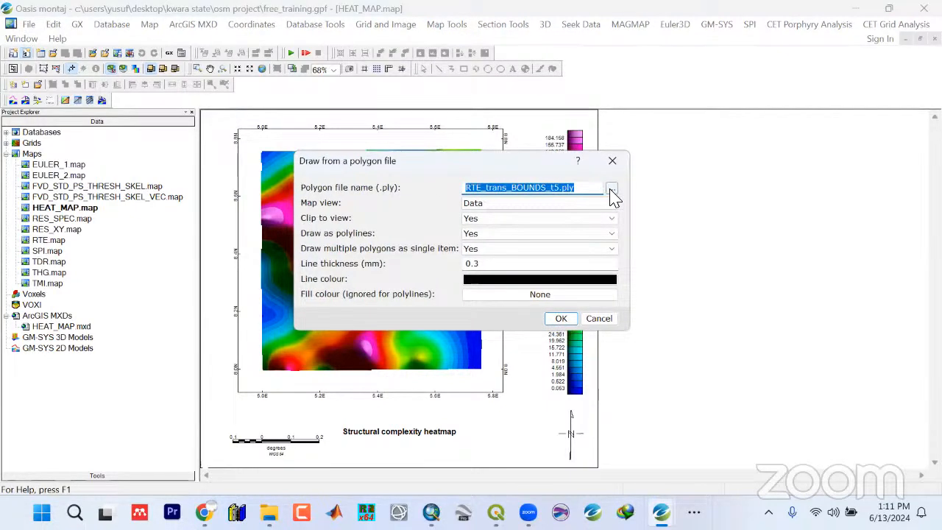
pyautogui.click(610, 191)
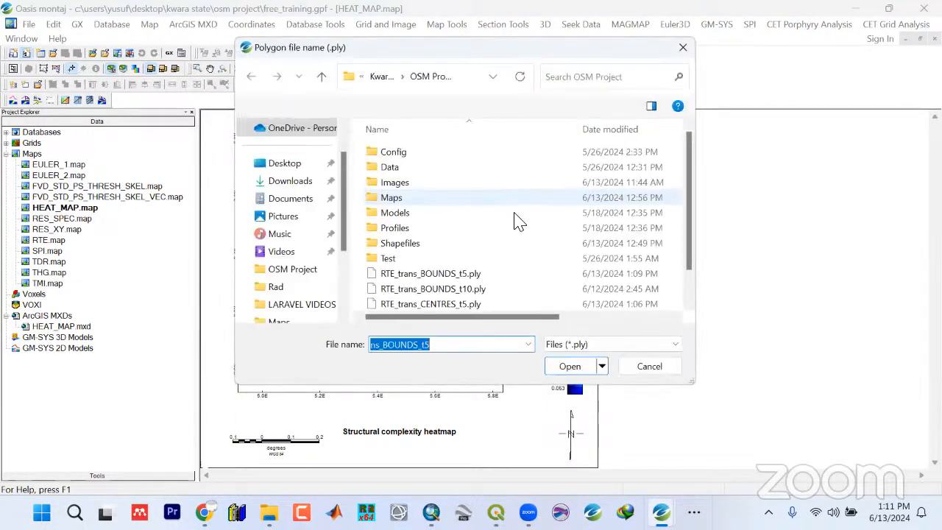
pyautogui.click(434, 278)
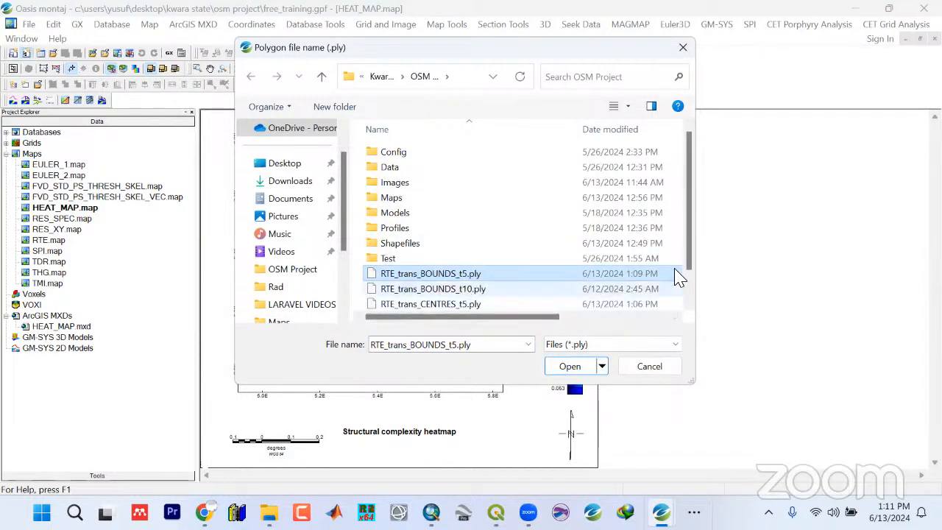
pyautogui.scroll(-2, 691, 283)
pyautogui.scroll(-1, 695, 287)
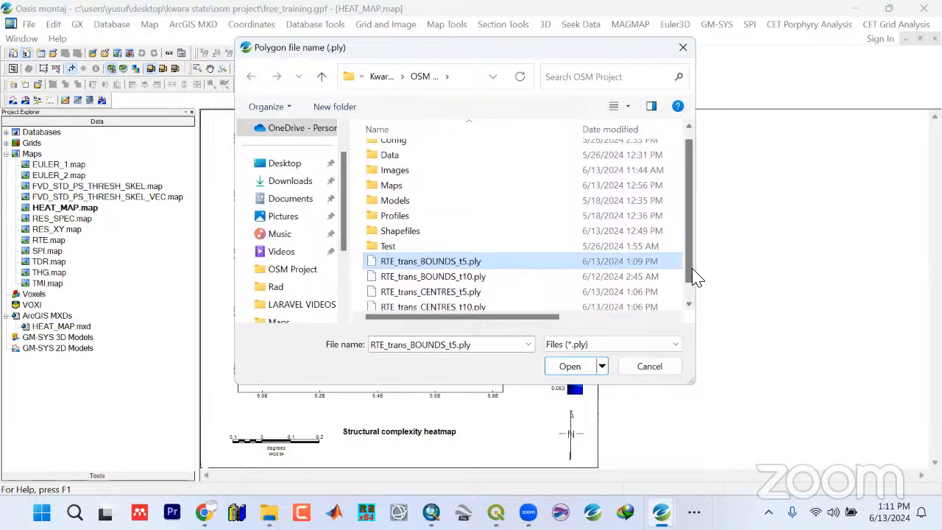
pyautogui.moveTo(695, 284); pyautogui.dragTo(698, 296)
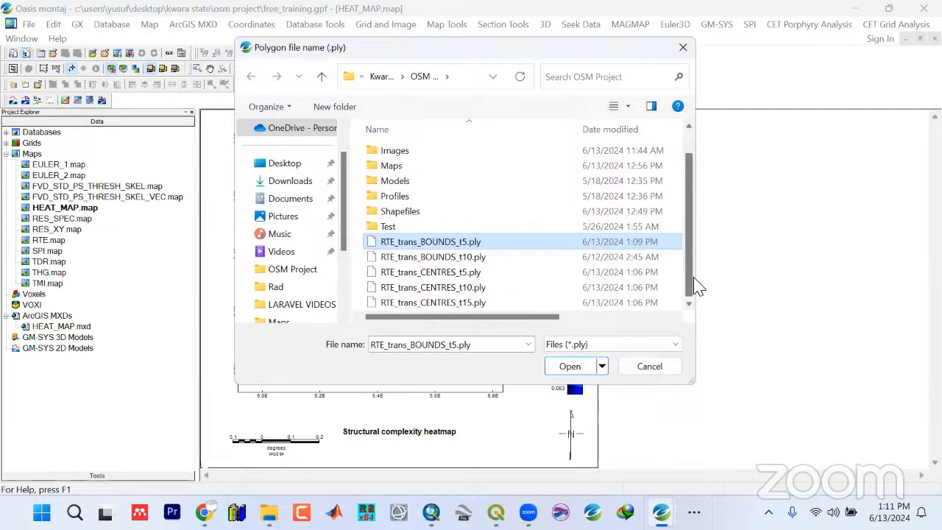
pyautogui.scroll(1, 698, 290)
pyautogui.click(569, 365)
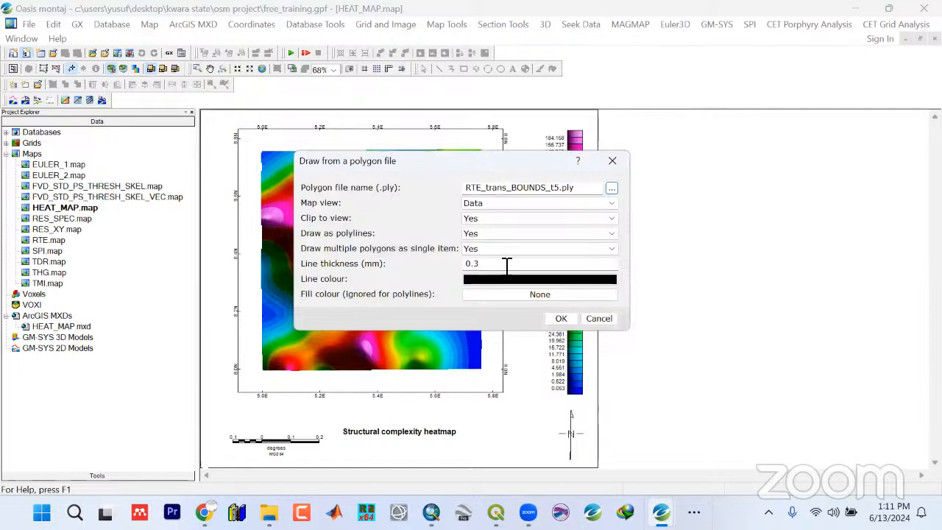
# Draw the porphyry boundaries in the Data view as black polylines with 0.3 mm line thickness
pyautogui.click(495, 281)
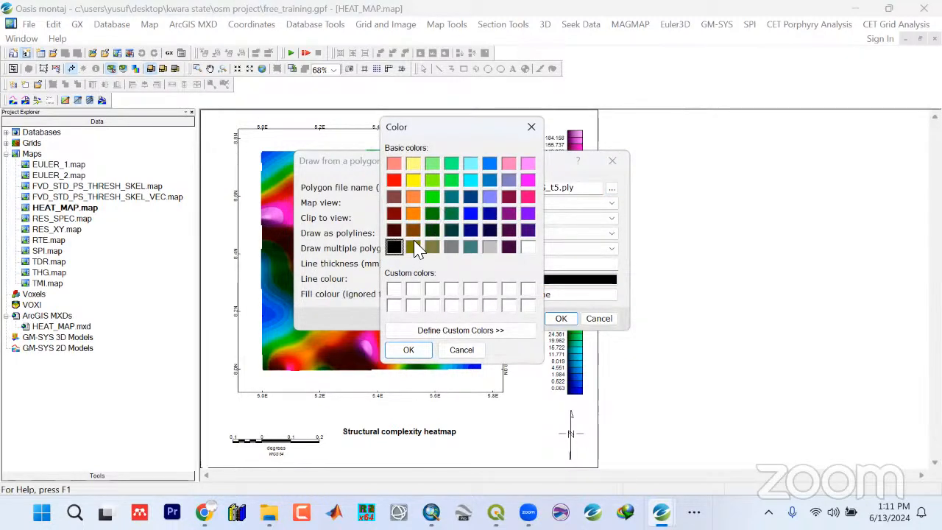
pyautogui.click(408, 351)
pyautogui.click(486, 265)
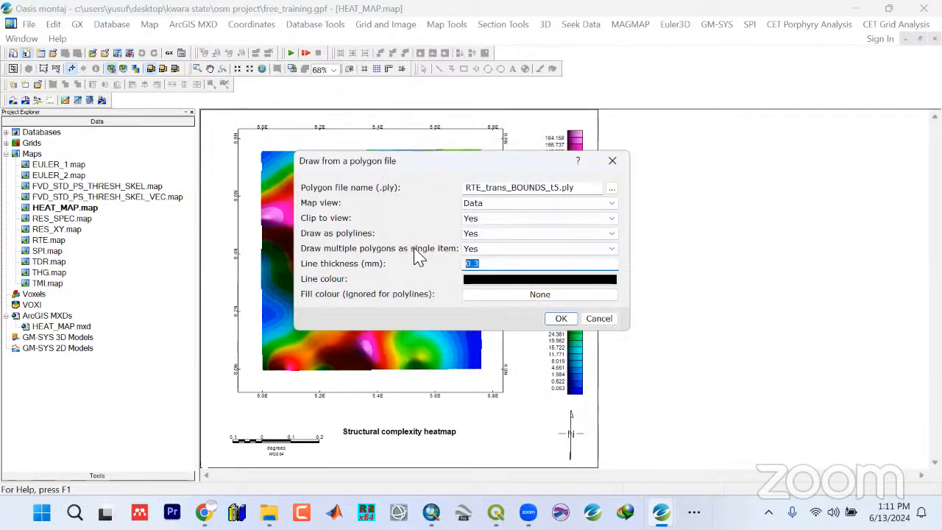
pyautogui.click(562, 319)
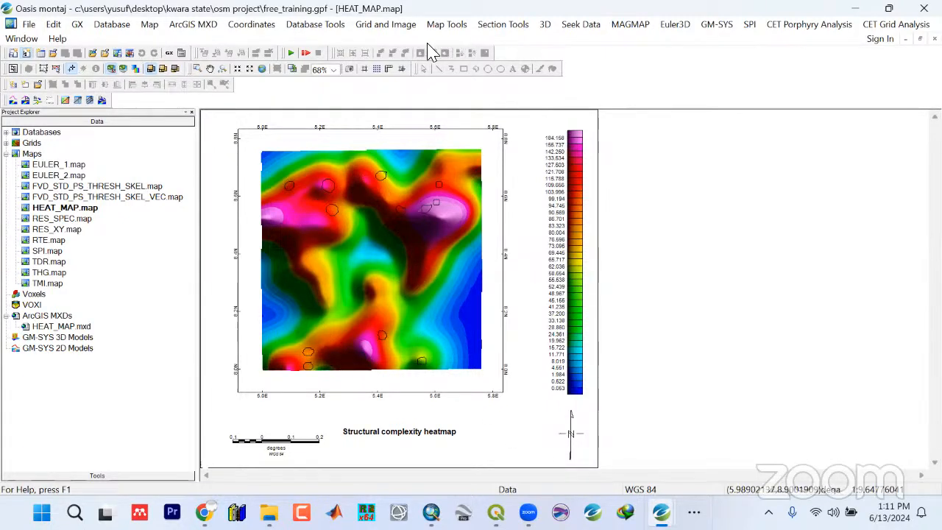
pyautogui.click(441, 25)
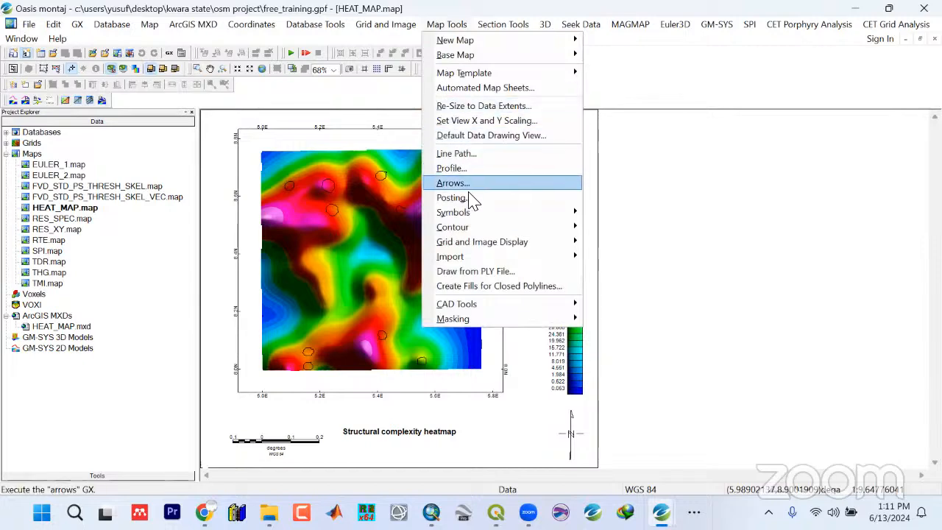
pyautogui.moveTo(460, 215)
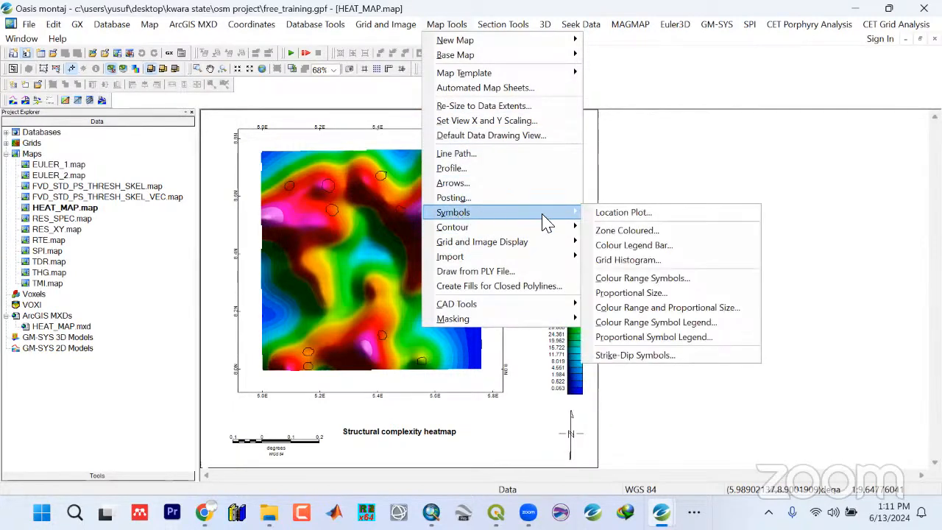
pyautogui.click(607, 214)
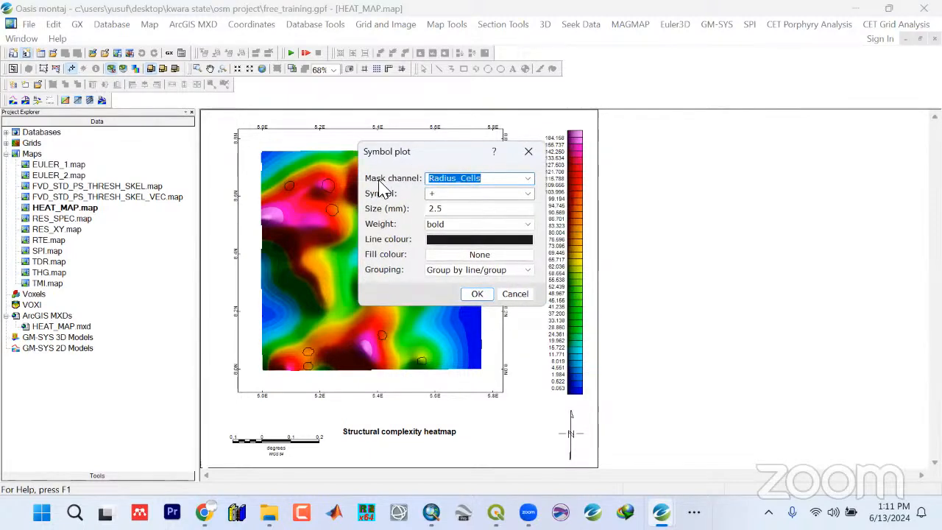
pyautogui.click(511, 295)
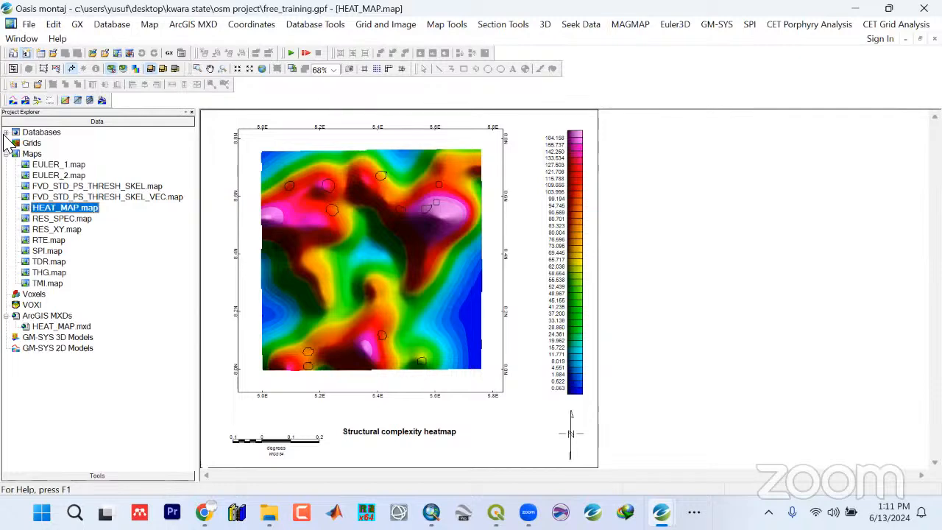
# Open the RTE_trans_CENTRES_t5.gdb database and widen the Radius_Cells column so its full name fits
pyautogui.click(6, 132)
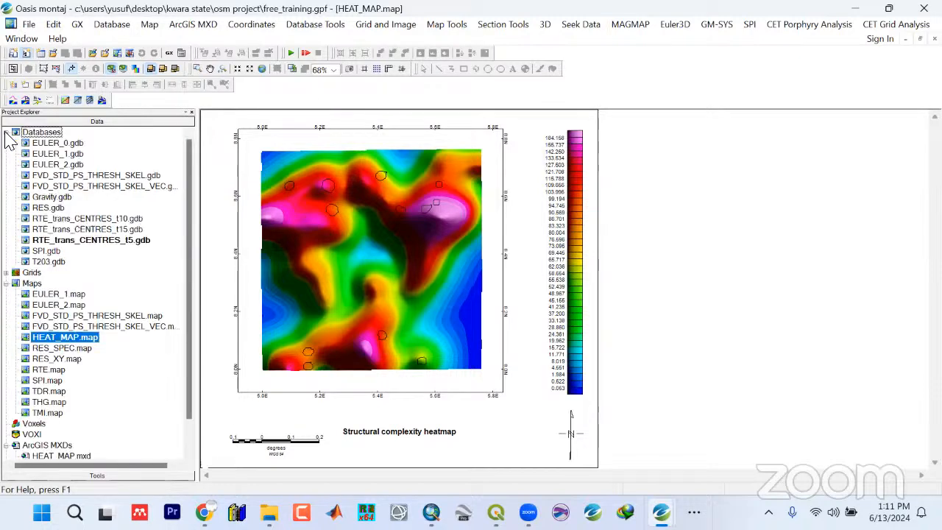
pyautogui.doubleClick(98, 242)
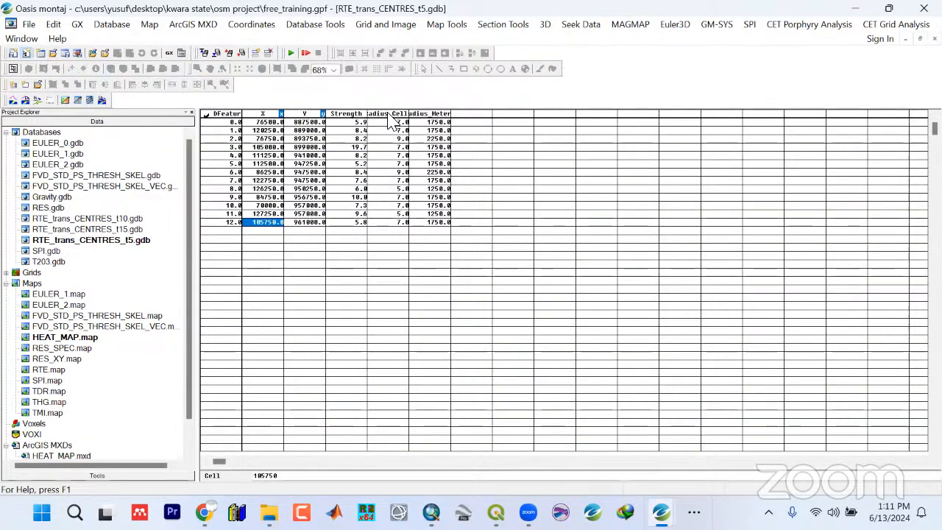
pyautogui.click(389, 114)
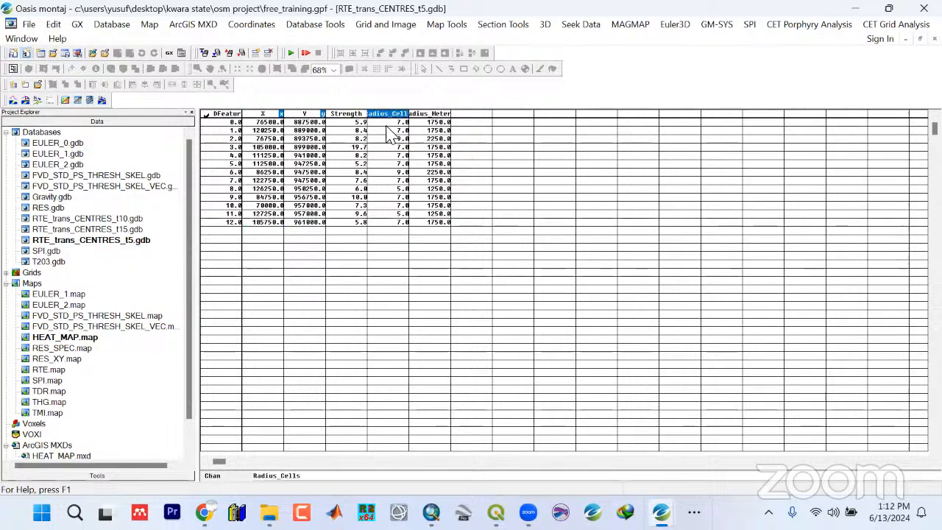
pyautogui.click(387, 122)
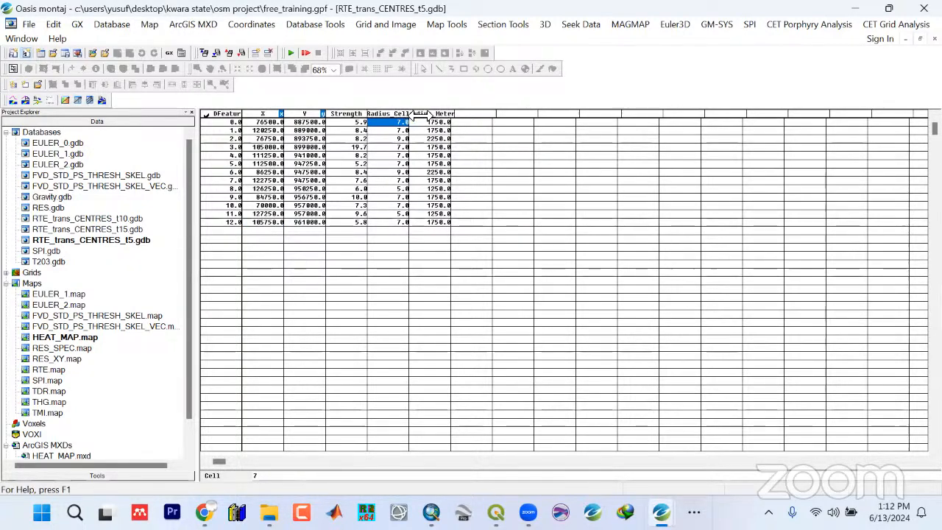
pyautogui.moveTo(410, 114); pyautogui.dragTo(425, 114)
# Examine the Radius_Cells channel values for the detected porphyry centres in the t5 database
pyautogui.click(412, 163)
pyautogui.click(403, 197)
pyautogui.click(395, 214)
pyautogui.click(402, 155)
pyautogui.click(403, 114)
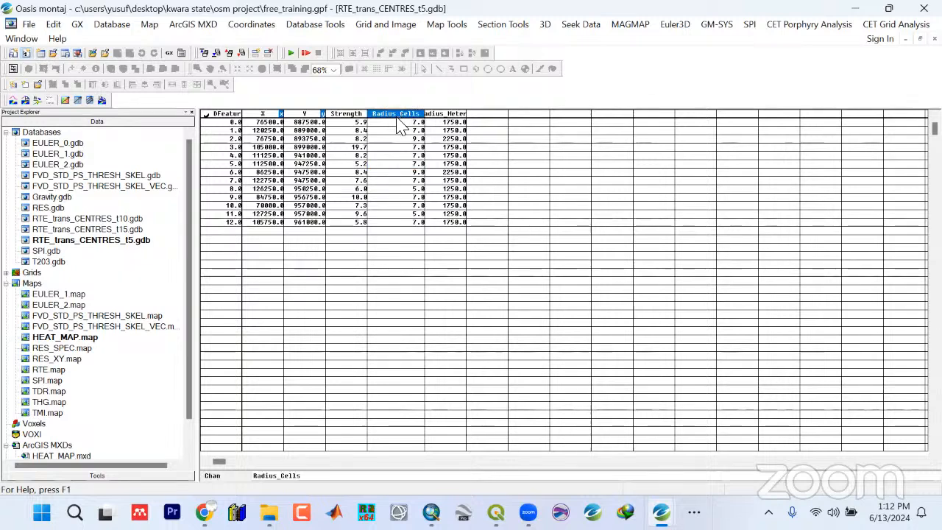
pyautogui.click(398, 138)
pyautogui.click(394, 205)
pyautogui.click(393, 222)
pyautogui.click(392, 198)
pyautogui.click(392, 163)
pyautogui.click(402, 138)
pyautogui.click(399, 114)
pyautogui.click(401, 138)
pyautogui.click(404, 163)
pyautogui.click(404, 189)
pyautogui.click(396, 214)
pyautogui.click(396, 205)
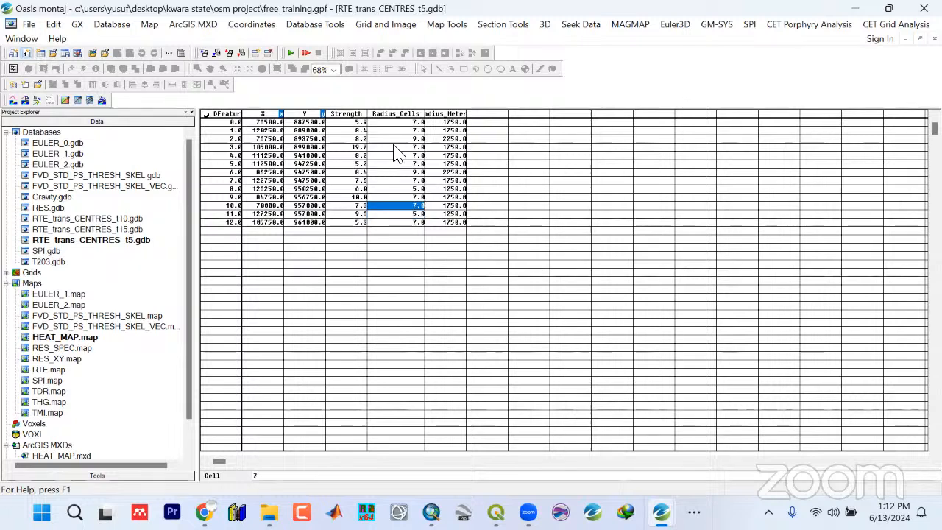
# Check the Radius_Cells values of individual centres in several rows of the t5 database
pyautogui.click(395, 147)
pyautogui.click(393, 115)
pyautogui.click(395, 130)
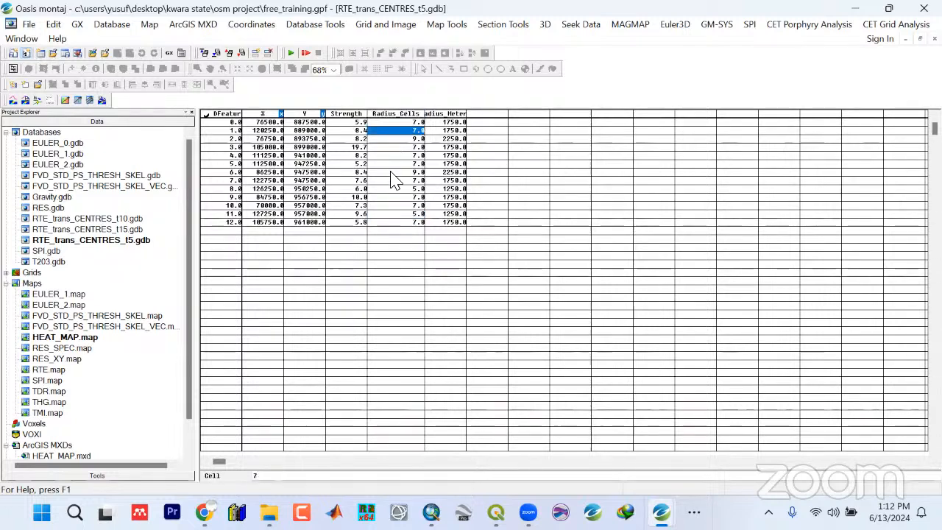
pyautogui.click(395, 172)
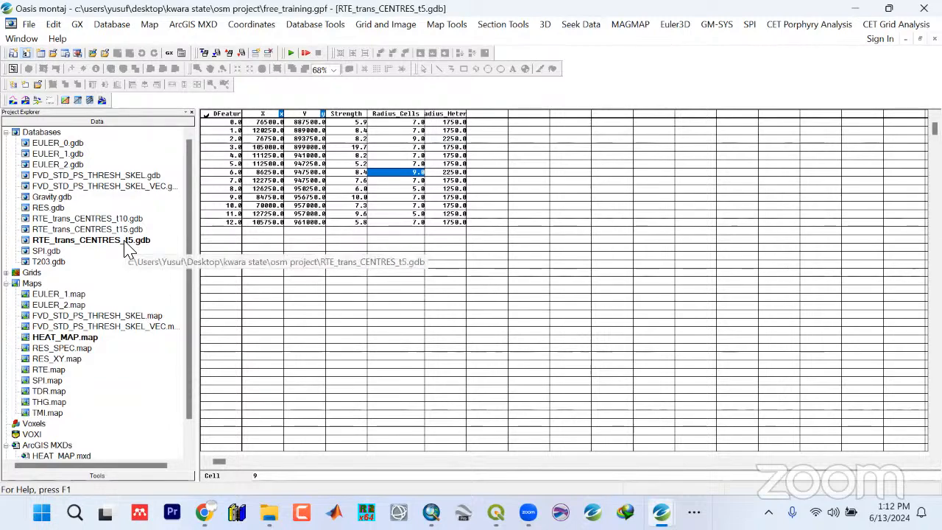
# Bring up HEAT_MAP.map and start a symbol location plot using the + symbol
pyautogui.doubleClick(66, 338)
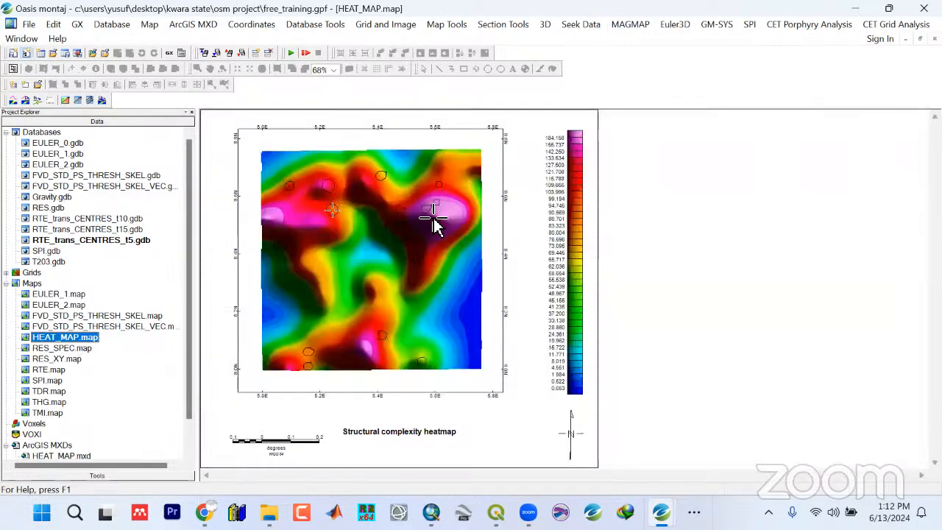
pyautogui.click(445, 25)
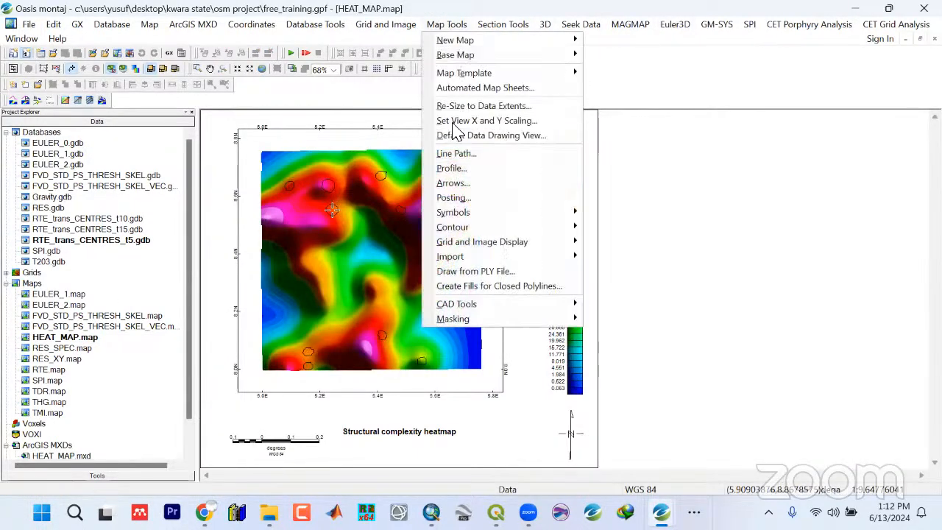
pyautogui.moveTo(463, 213)
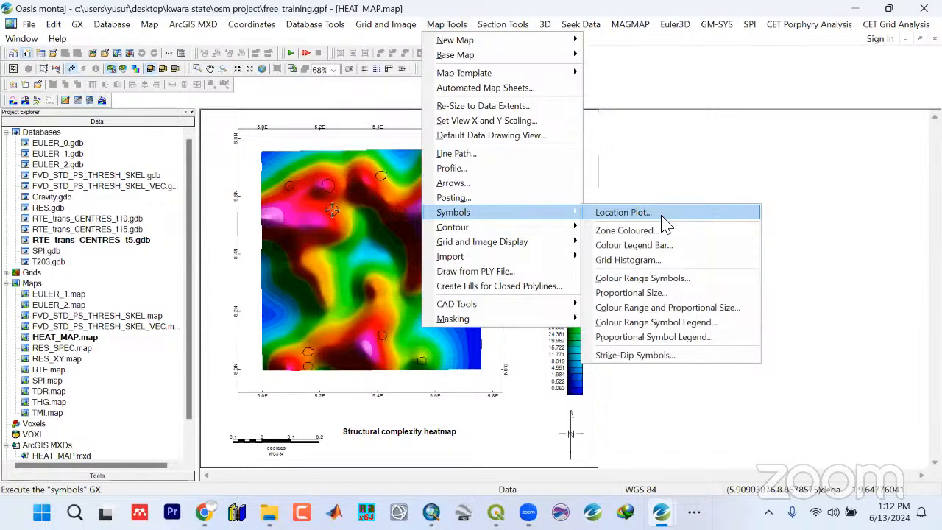
pyautogui.click(661, 215)
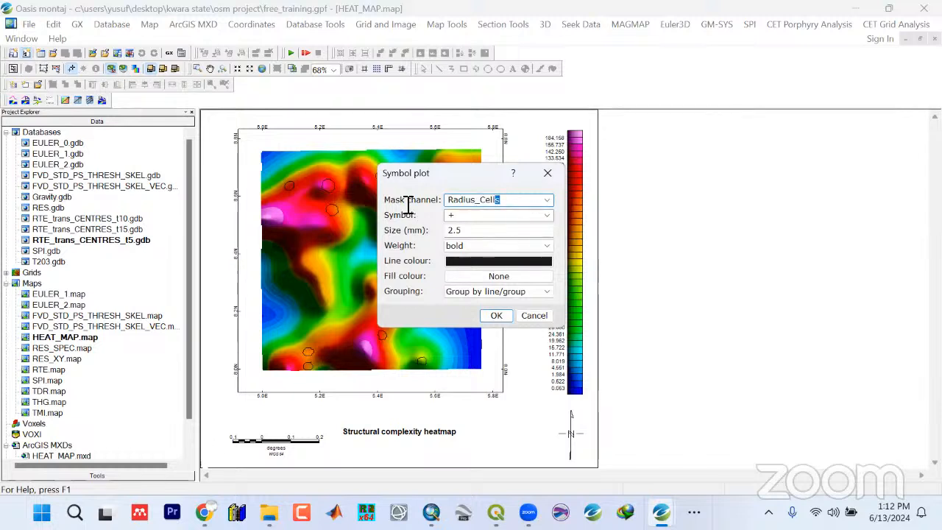
pyautogui.click(546, 219)
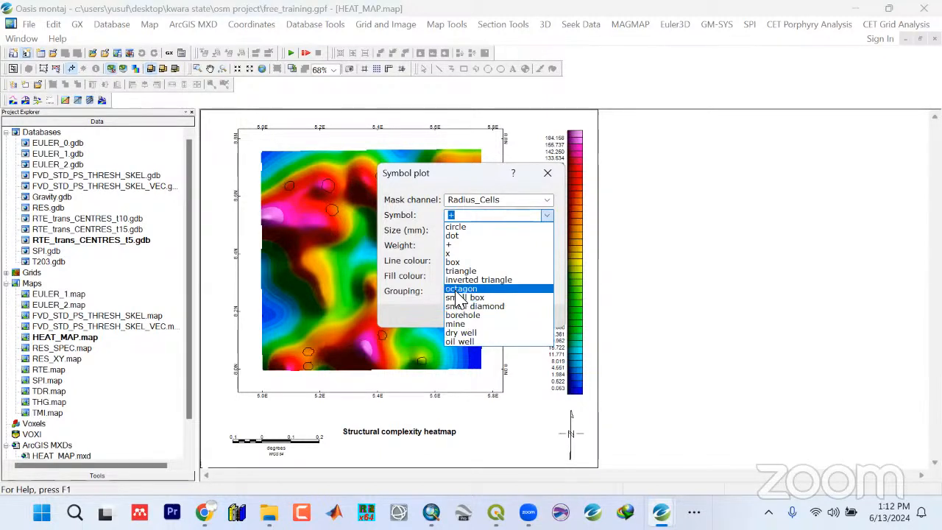
pyautogui.click(453, 245)
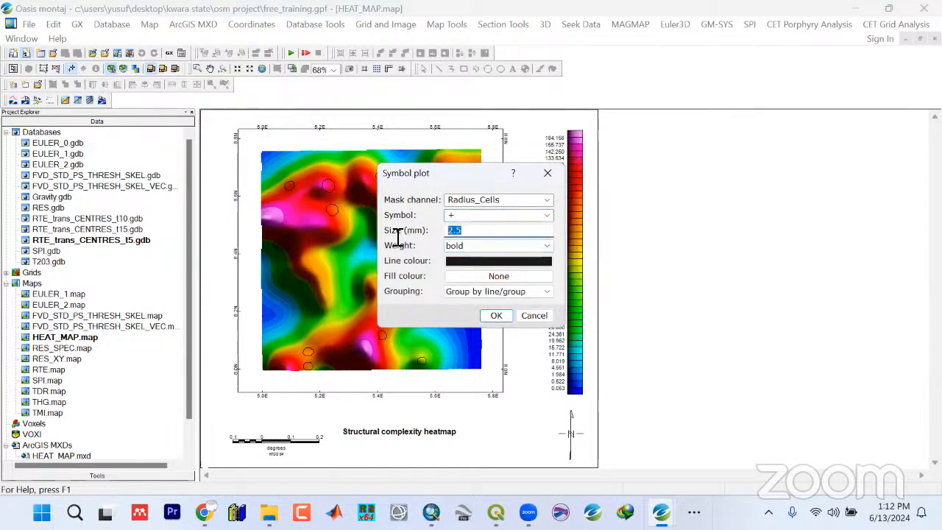
# Plot the porphyry centres as bold black symbols, 2.5 mm in size without fill, using Radius_Cells as the mask channel
pyautogui.click(506, 248)
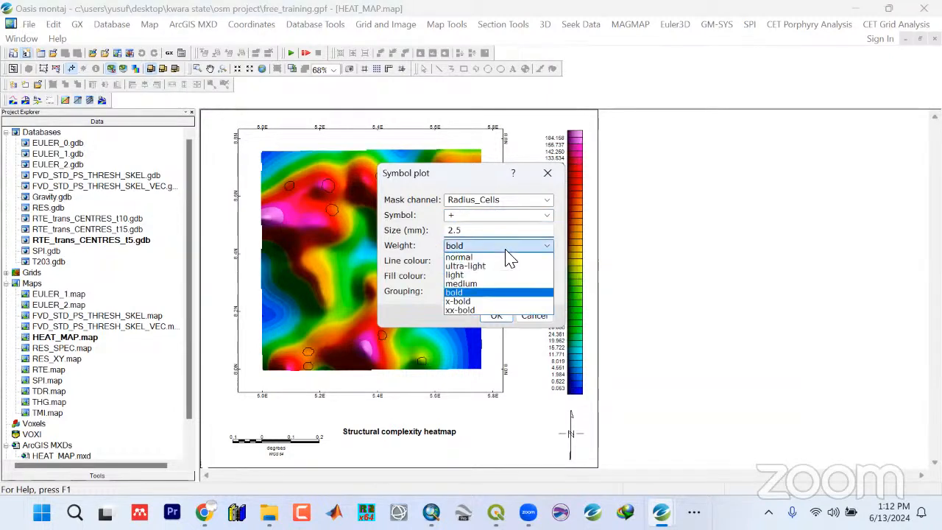
pyautogui.click(459, 293)
pyautogui.click(468, 276)
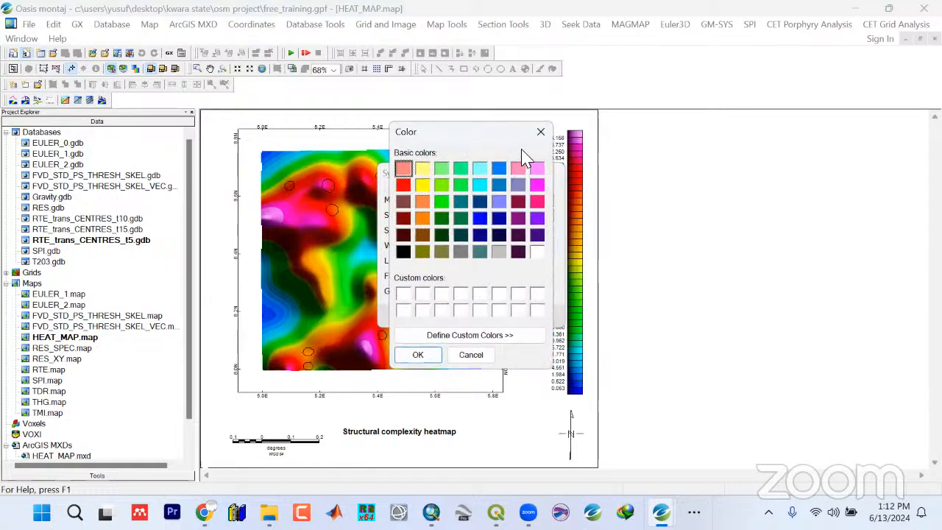
pyautogui.click(540, 132)
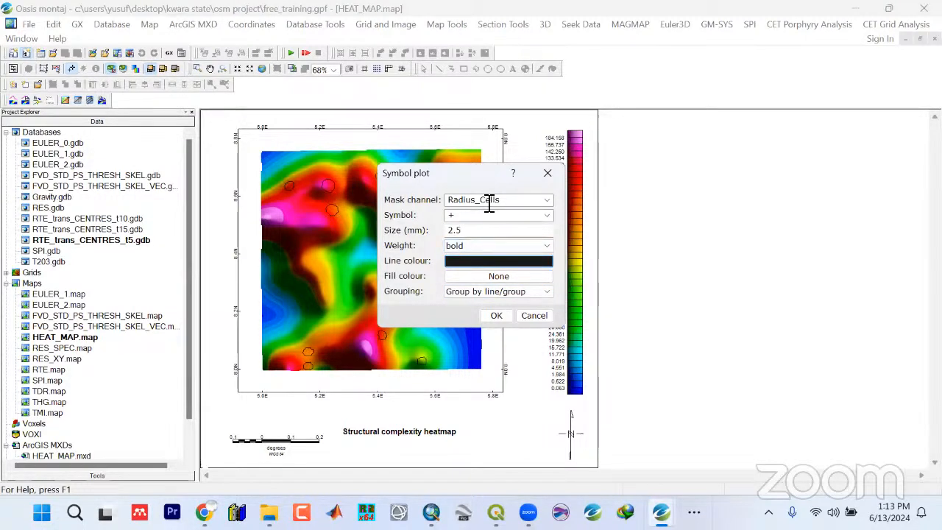
pyautogui.click(545, 200)
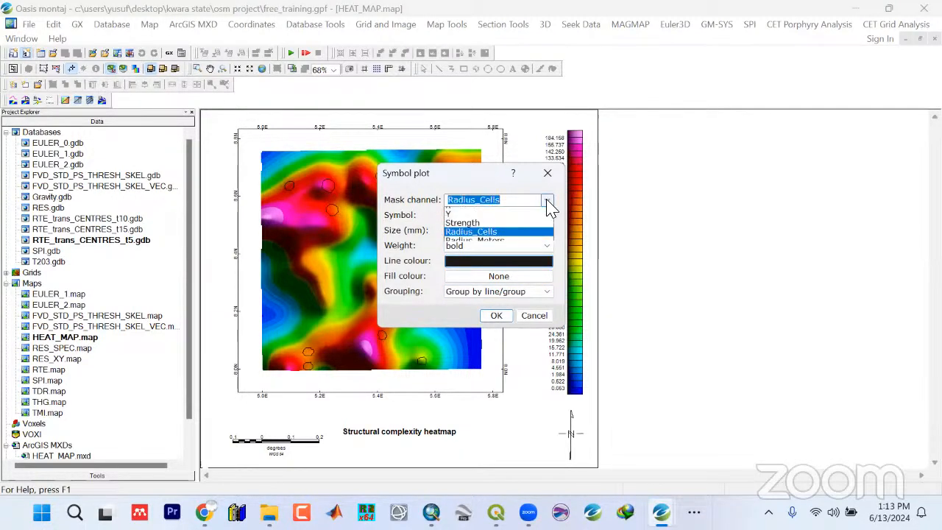
pyautogui.click(500, 235)
pyautogui.click(495, 319)
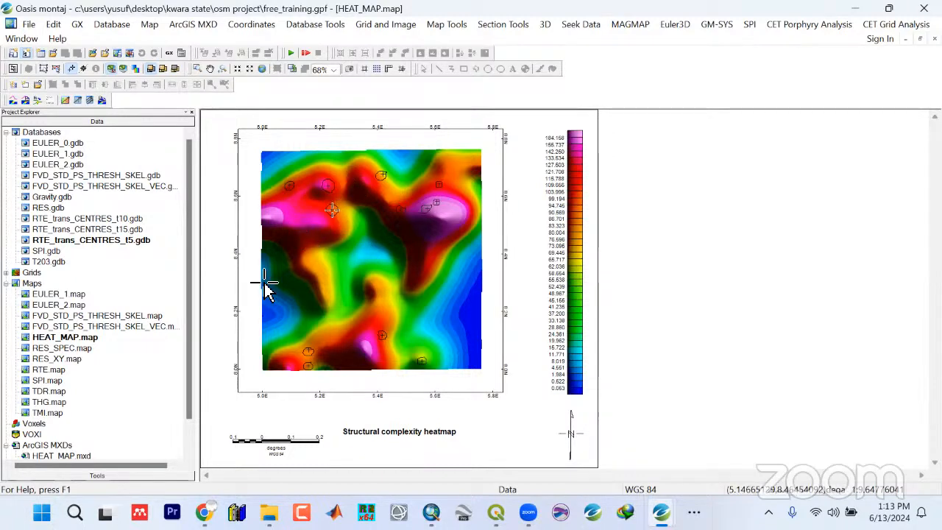
# Decline the autosave of open documents and collapse the Databases and Maps groups in the project tree
pyautogui.hotkey('alt', 'Tab')
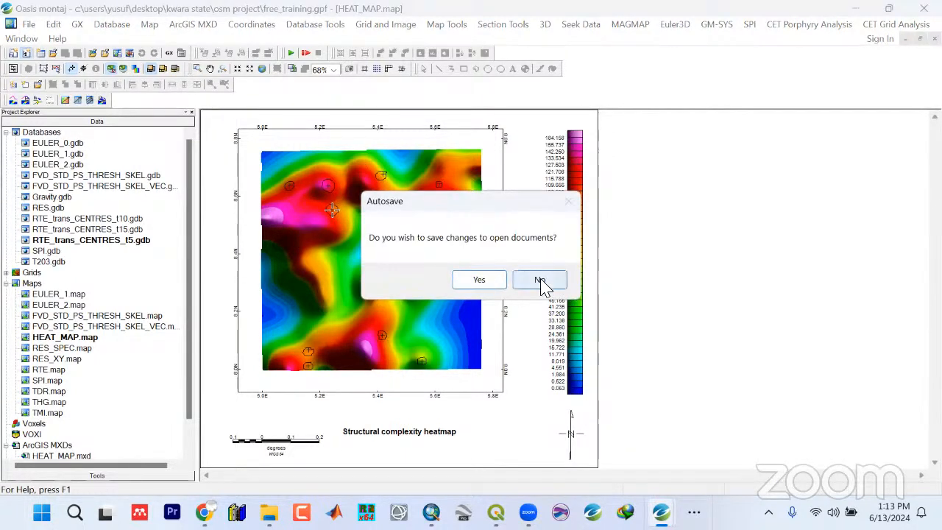
pyautogui.click(542, 280)
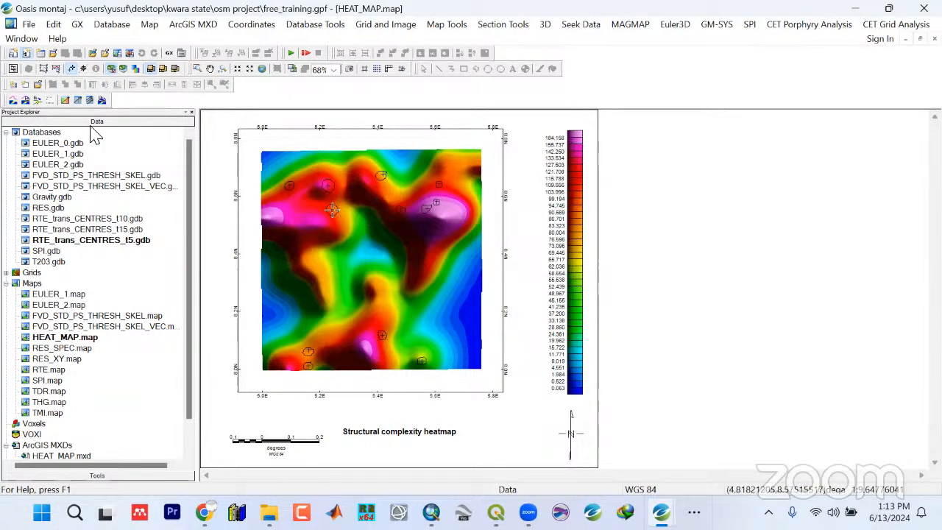
pyautogui.click(6, 132)
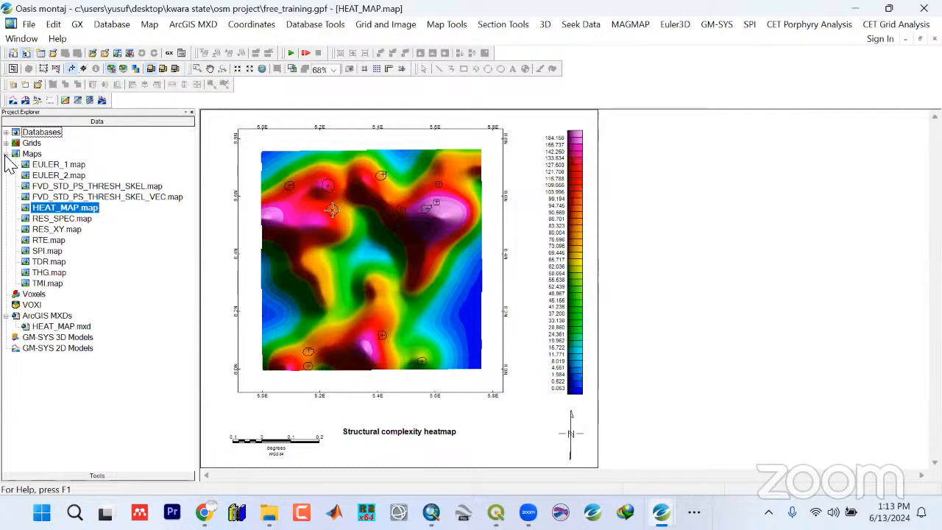
pyautogui.click(6, 153)
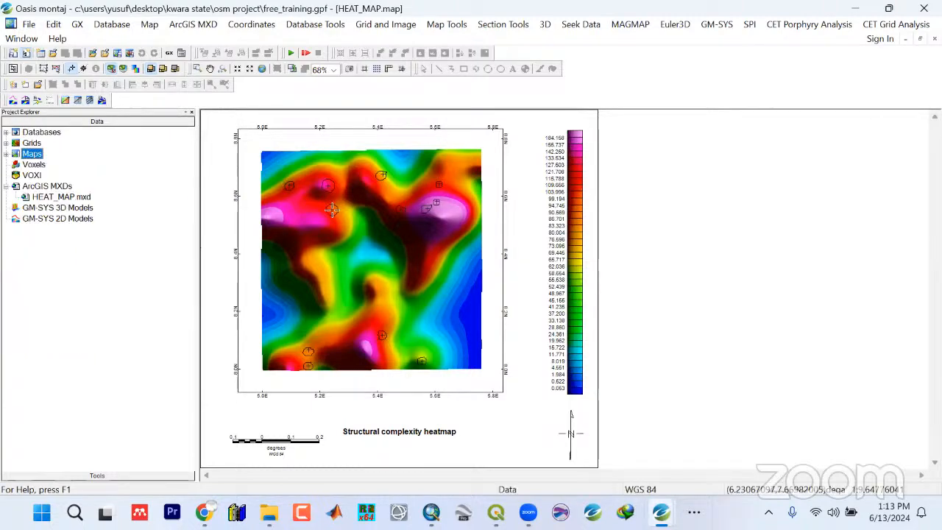
# Review the CET Porphyry Detection help examples on plotting porphyry centres with circular and traced boundaries, and return to the heatmap
pyautogui.click(739, 442)
pyautogui.scroll(-5, 354, 399)
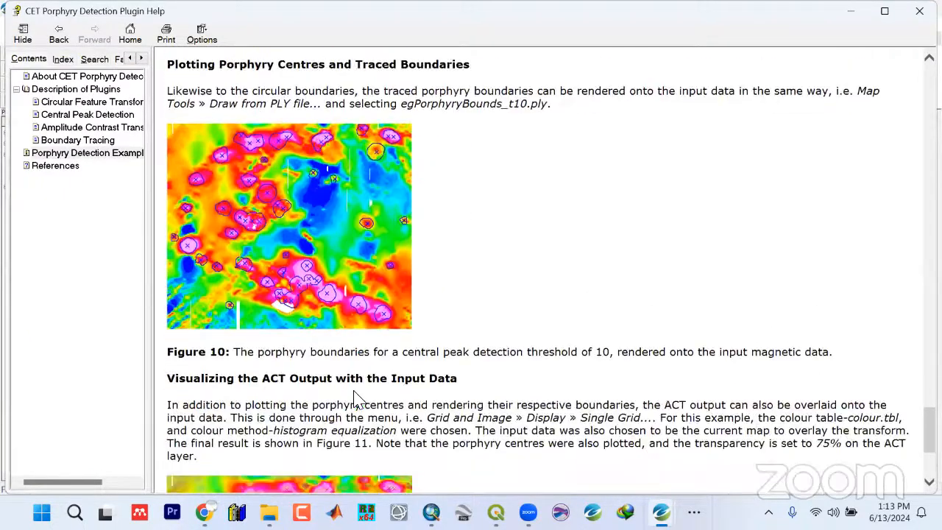
pyautogui.scroll(-5, 353, 399)
pyautogui.scroll(12, 354, 400)
pyautogui.scroll(-6, 357, 390)
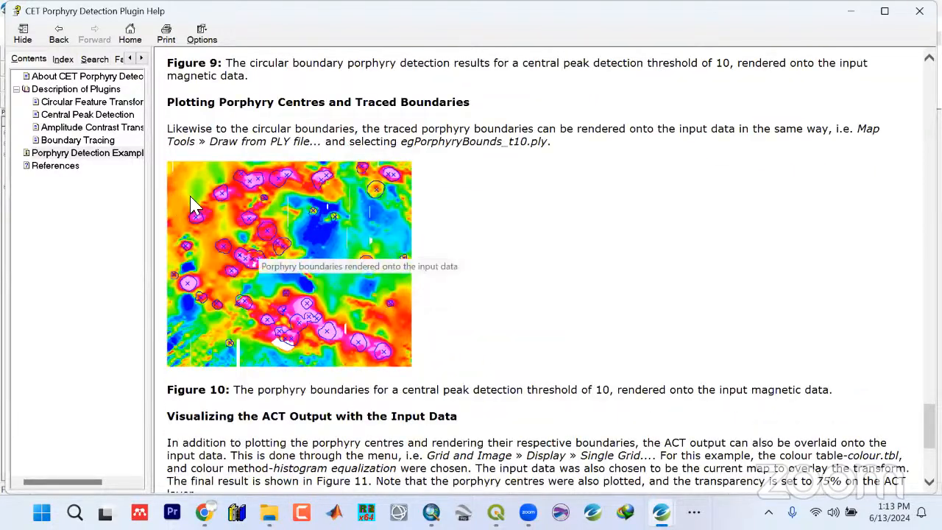
pyautogui.scroll(2, 356, 249)
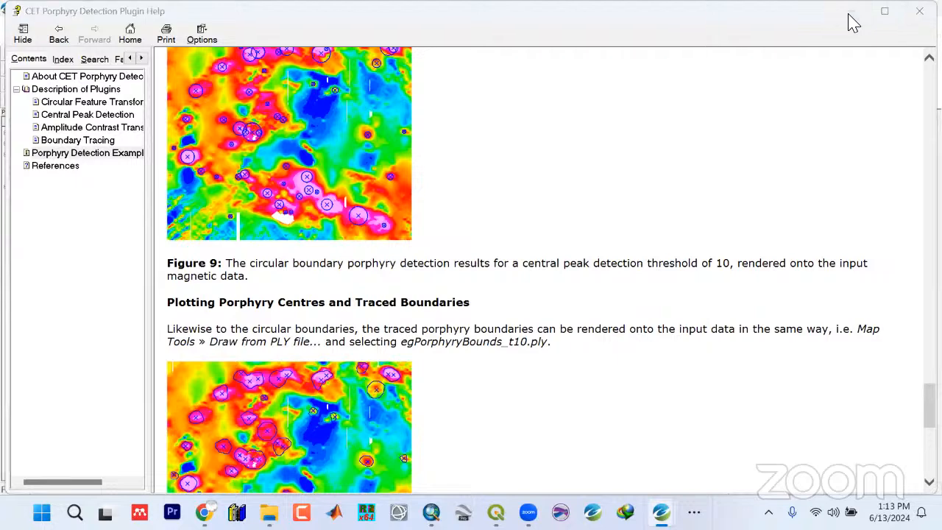
pyautogui.click(848, 18)
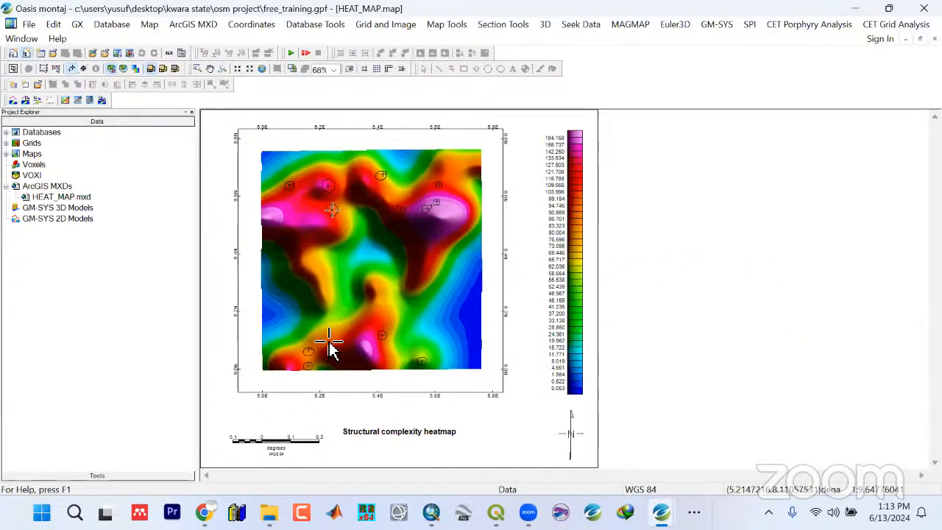
# Show the View/Group Manager and hide the AGG_HEAT_MAP_LL and PLY_RTE_trans_BOUNDS_t5 groups on the heatmap
pyautogui.rightClick(222, 128)
pyautogui.click(234, 133)
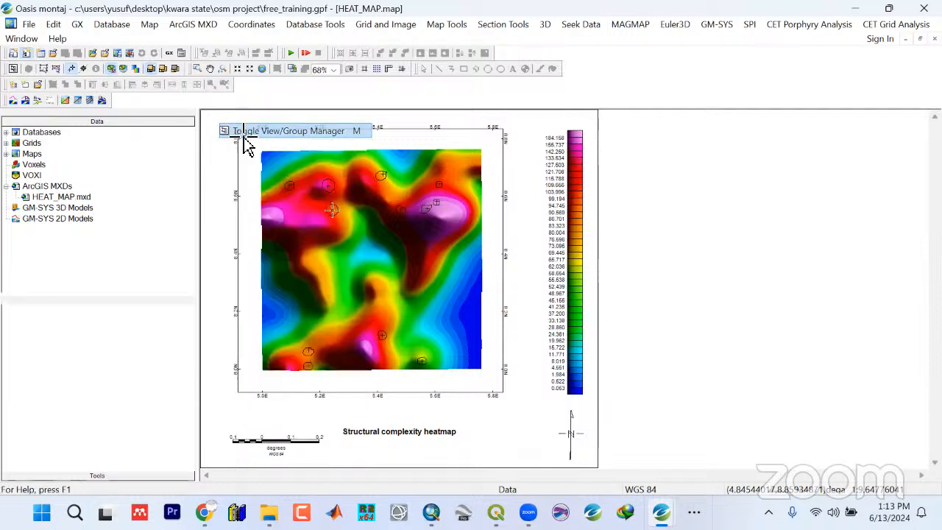
pyautogui.moveTo(199, 196); pyautogui.dragTo(212, 196)
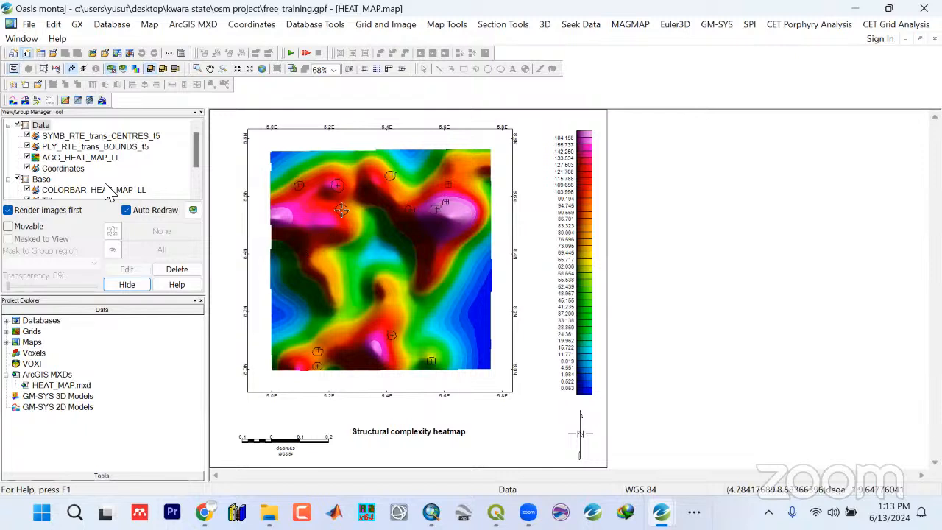
pyautogui.click(27, 159)
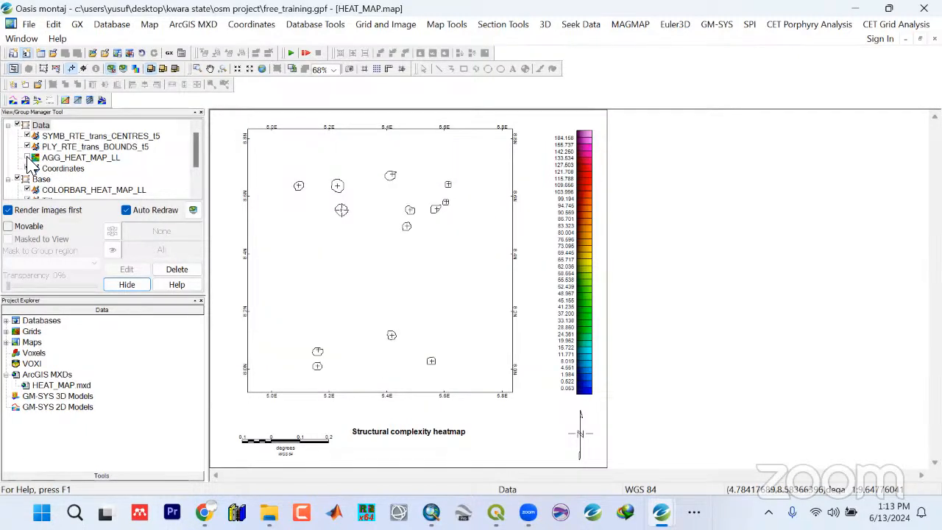
pyautogui.click(28, 148)
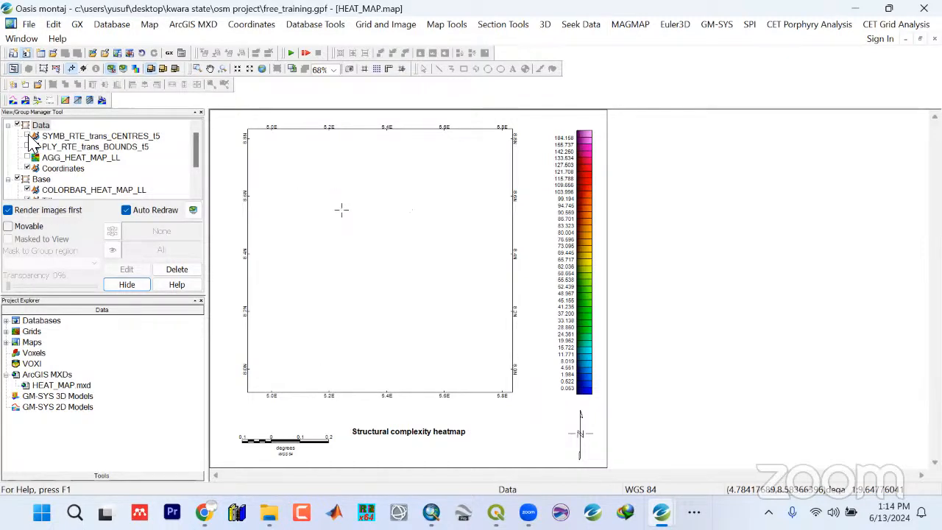
# Export the SYMB_RTE_trans_CENTRES_t5 group as an ArcView Shapefile named Centers in the Shapefiles folder
pyautogui.click(65, 137)
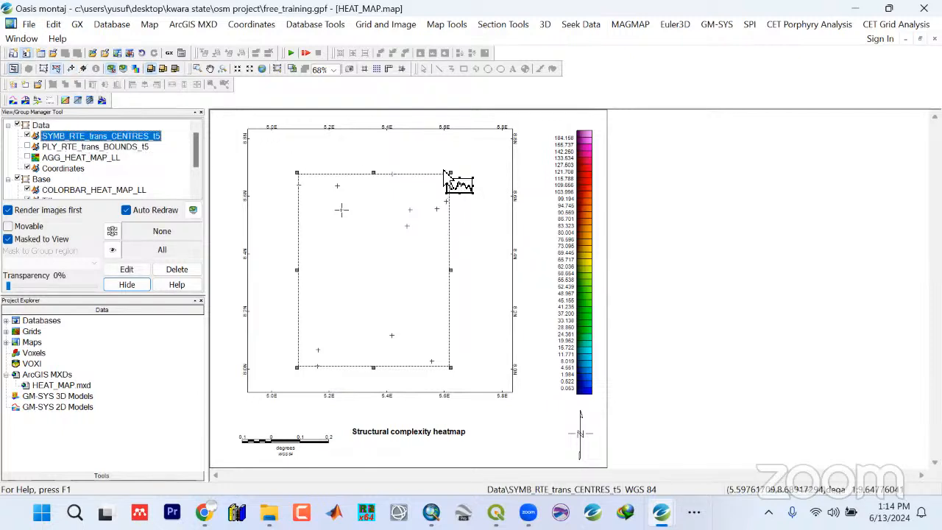
pyautogui.click(153, 24)
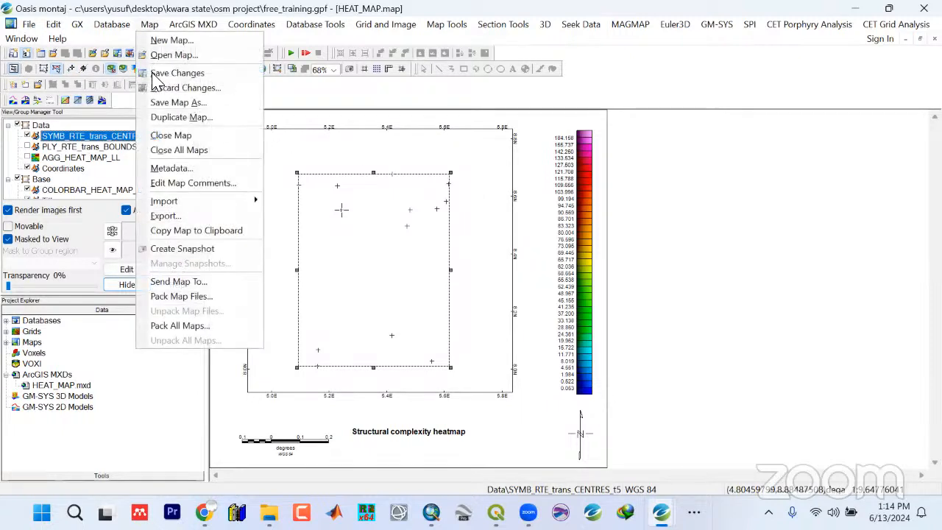
pyautogui.click(181, 218)
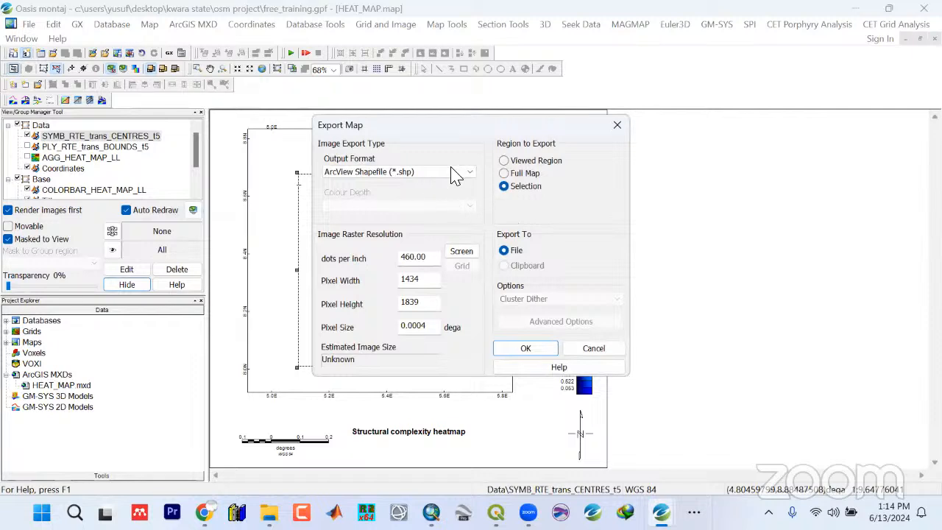
pyautogui.click(433, 262)
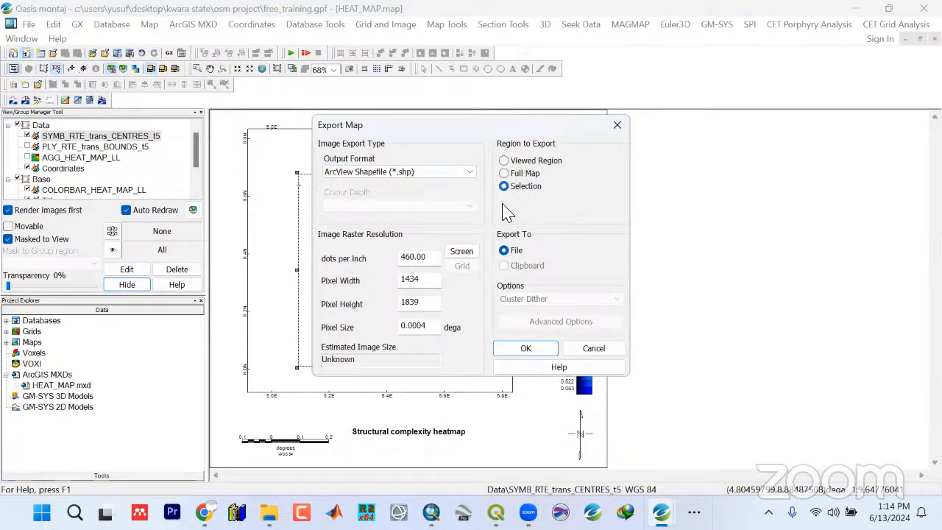
pyautogui.click(526, 350)
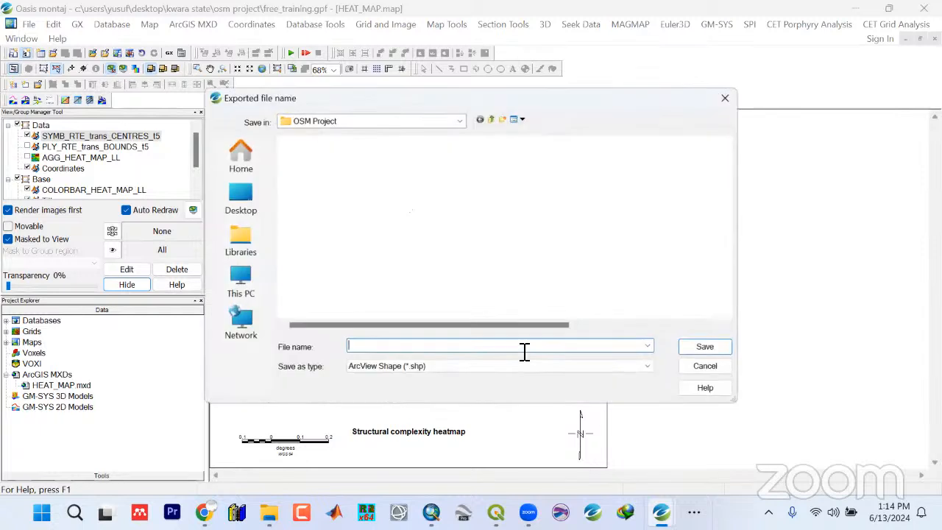
pyautogui.doubleClick(329, 243)
pyautogui.click(371, 349)
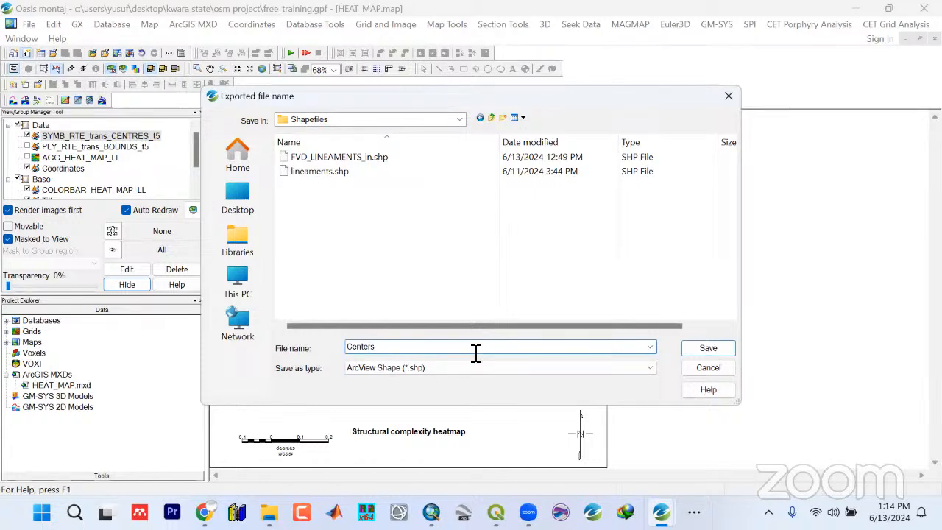
pyautogui.click(699, 349)
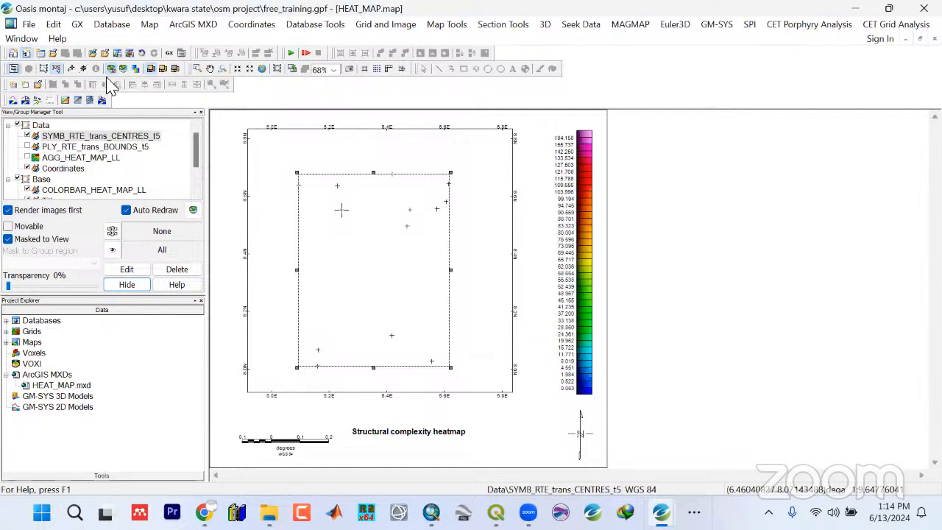
# Show PLY_RTE_trans_BOUNDS_t5 in place of the centres group and export it as an ArcView Shapefile named Boundaries in the Shapefiles folder
pyautogui.click(28, 147)
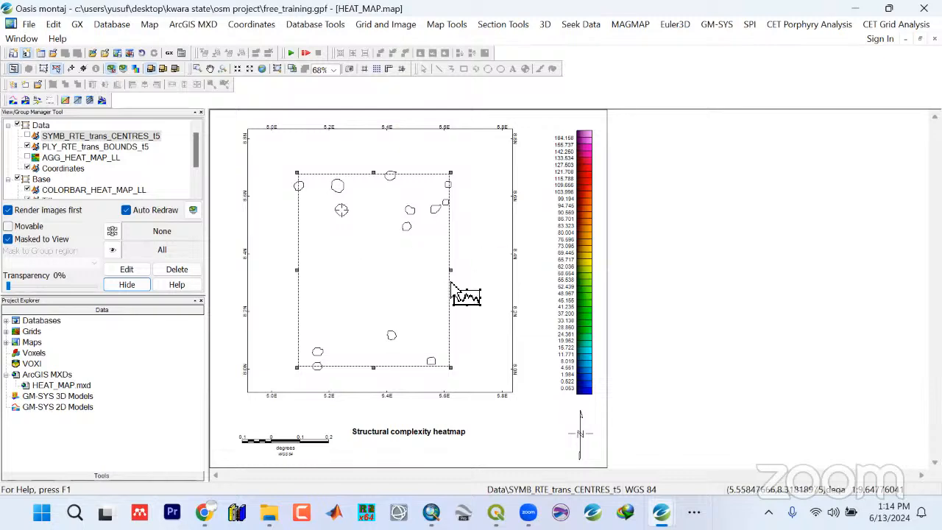
pyautogui.click(149, 24)
pyautogui.click(184, 216)
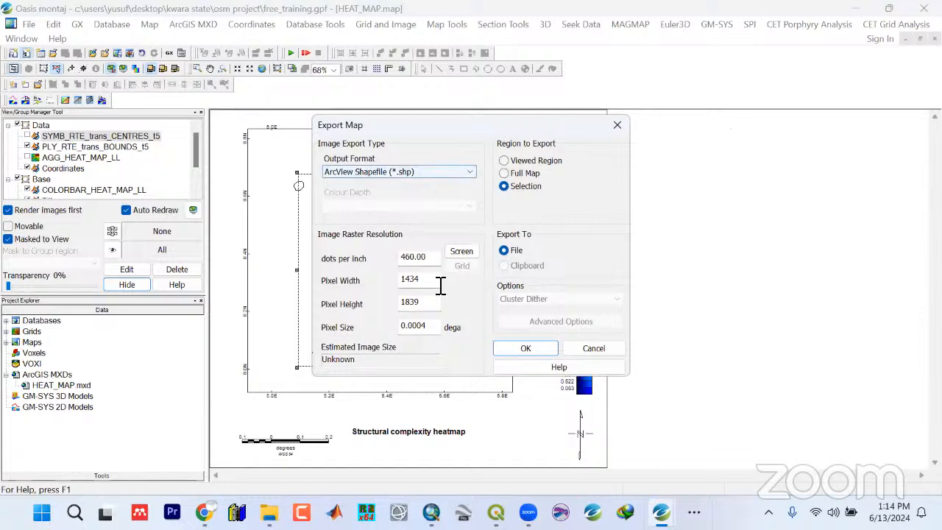
pyautogui.click(527, 350)
pyautogui.click(335, 242)
pyautogui.click(334, 242)
pyautogui.click(319, 244)
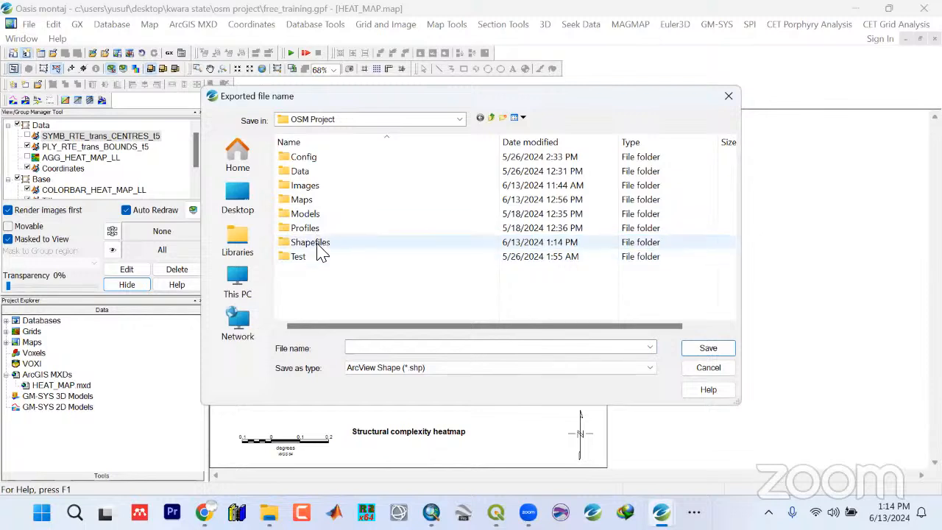
pyautogui.doubleClick(319, 245)
pyautogui.click(397, 350)
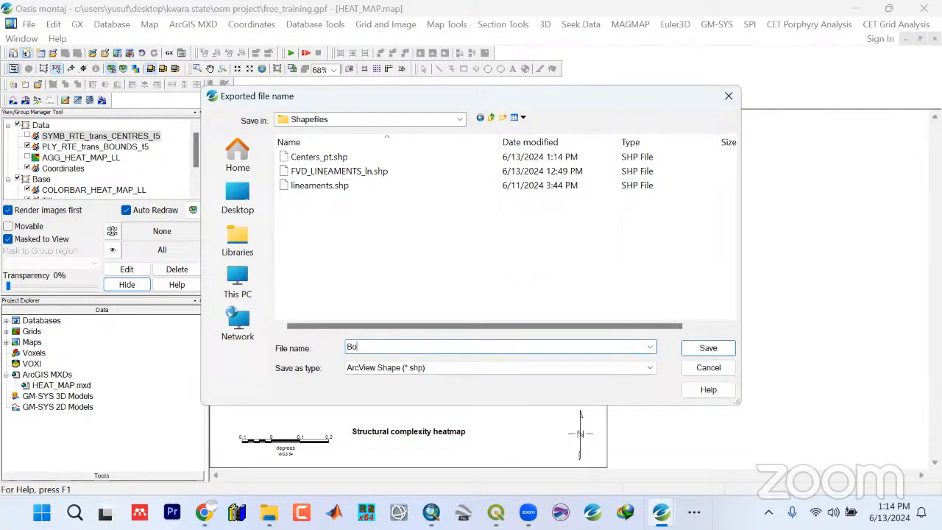
pyautogui.write('Boundaries')
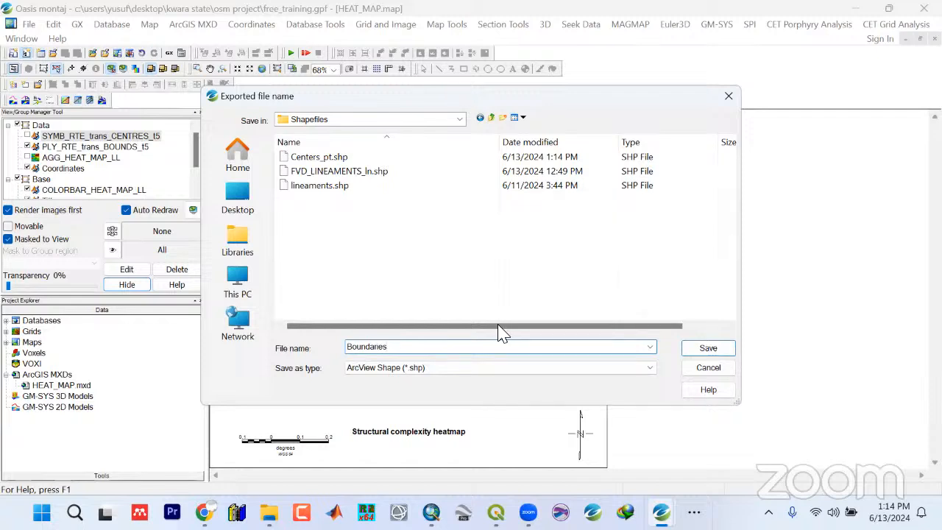
pyautogui.click(705, 349)
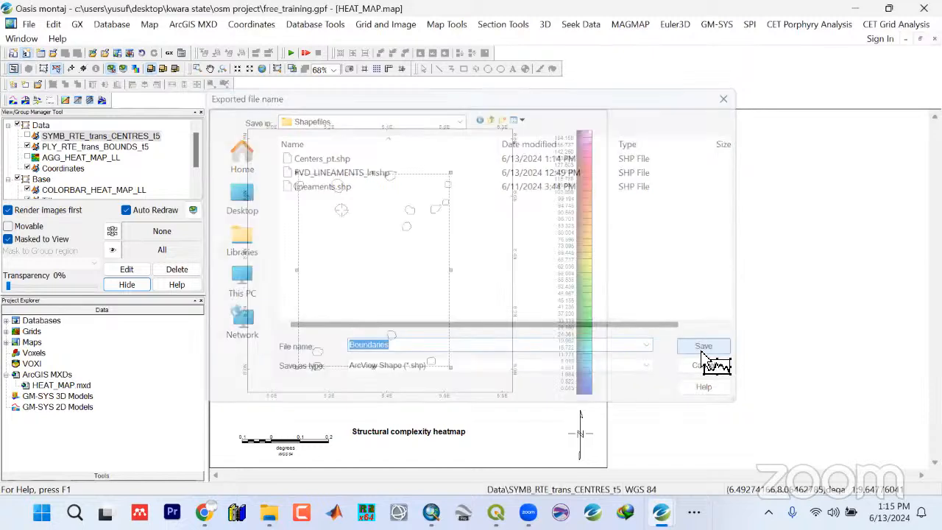
# Show the SYMB_RTE_trans_CENTRES_t5 and AGG_HEAT_MAP_LL groups on the structural complexity heatmap again
pyautogui.click(27, 136)
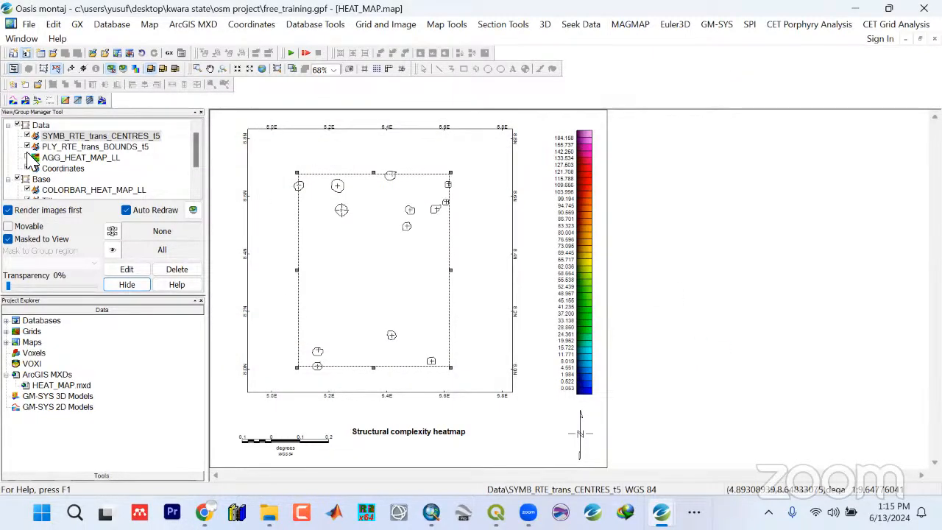
pyautogui.click(28, 157)
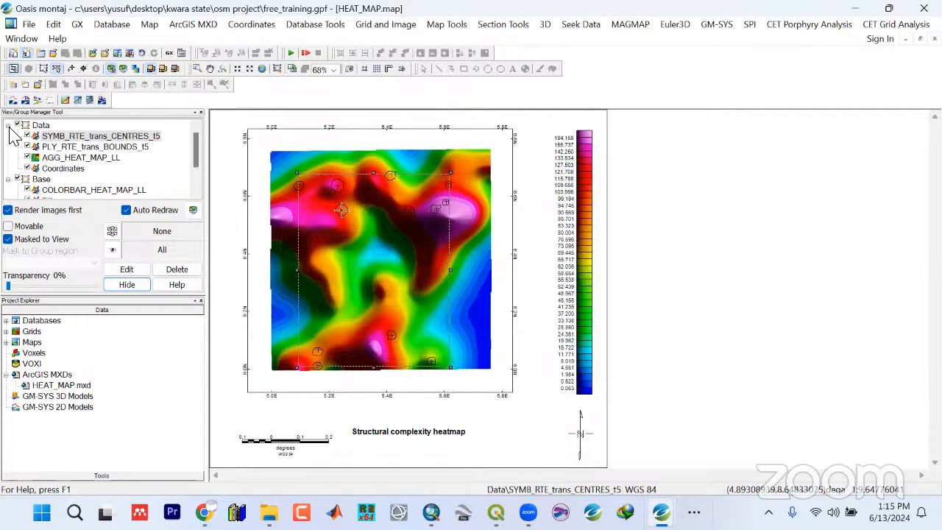
pyautogui.click(8, 125)
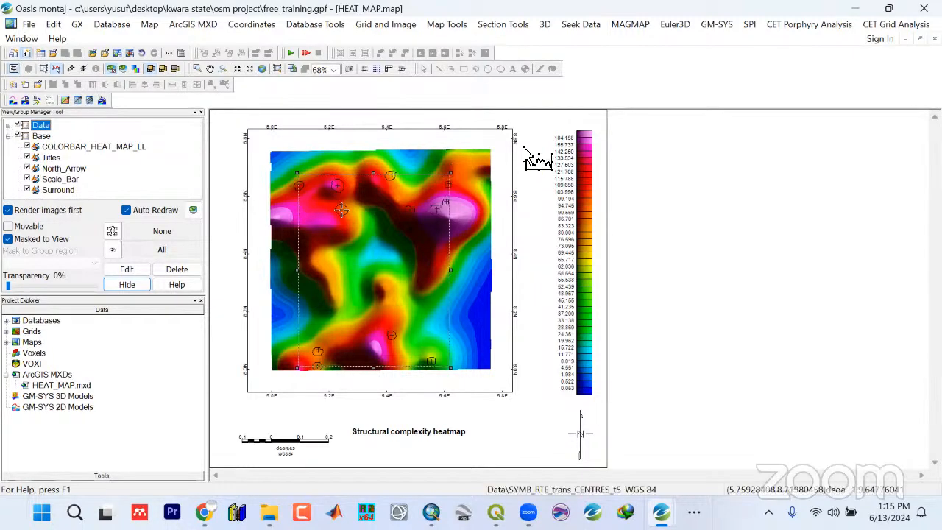
pyautogui.click(53, 147)
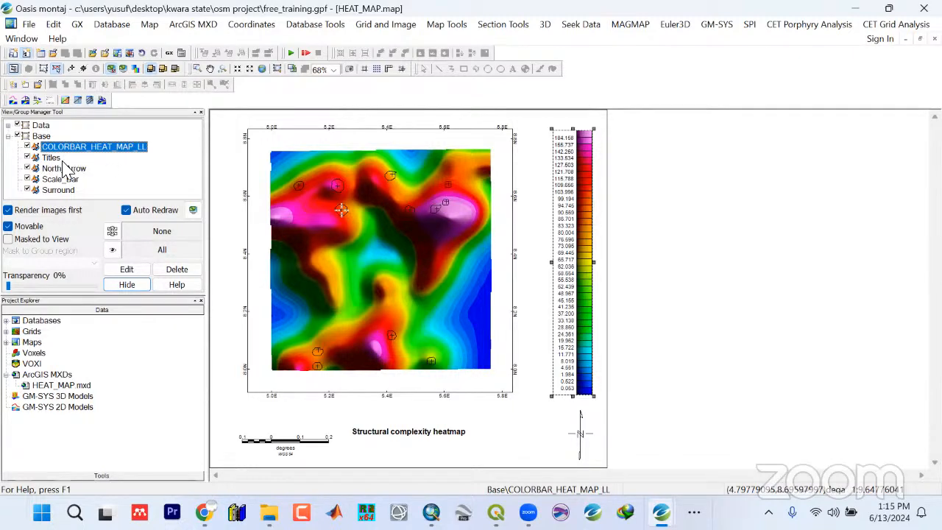
pyautogui.click(8, 125)
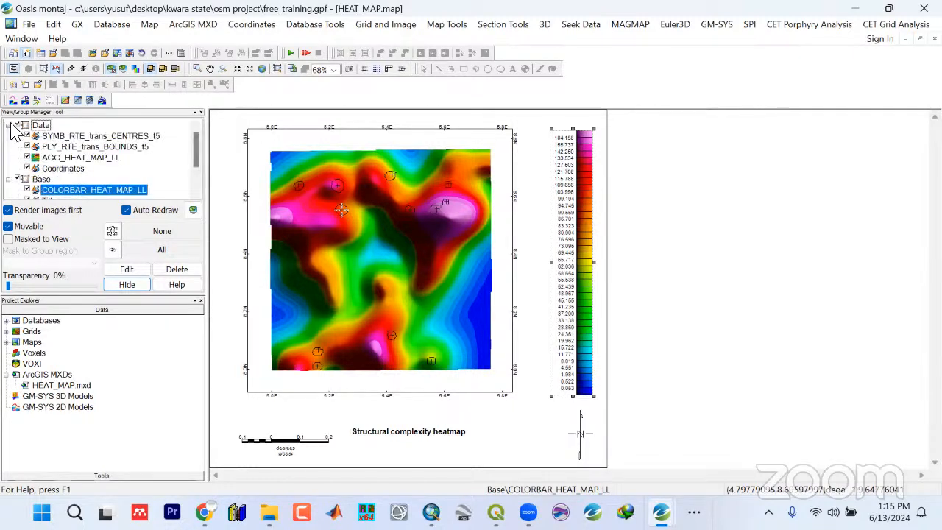
# Delete the SYMB_RTE_trans_CENTRES_t5 and PLY_RTE_trans_BOUNDS_t5 groups from the heatmap
pyautogui.click(63, 137)
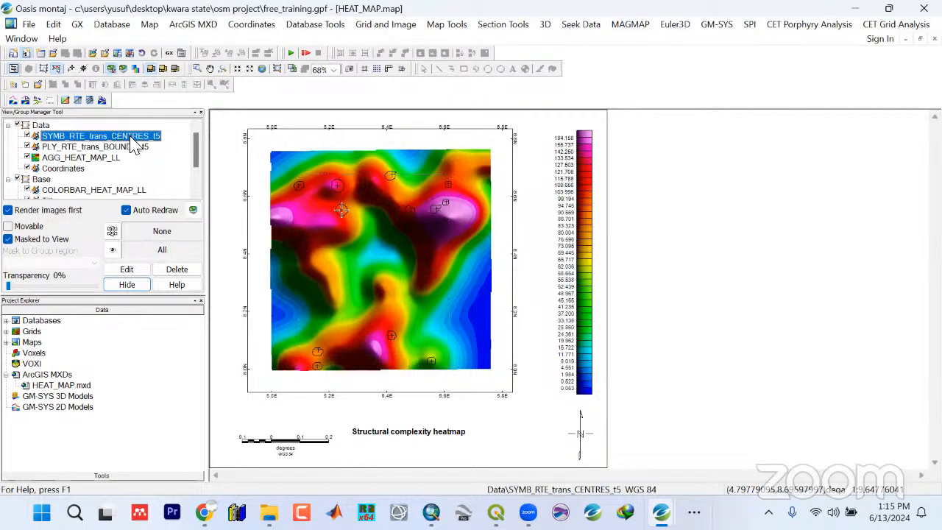
pyautogui.press('Delete')
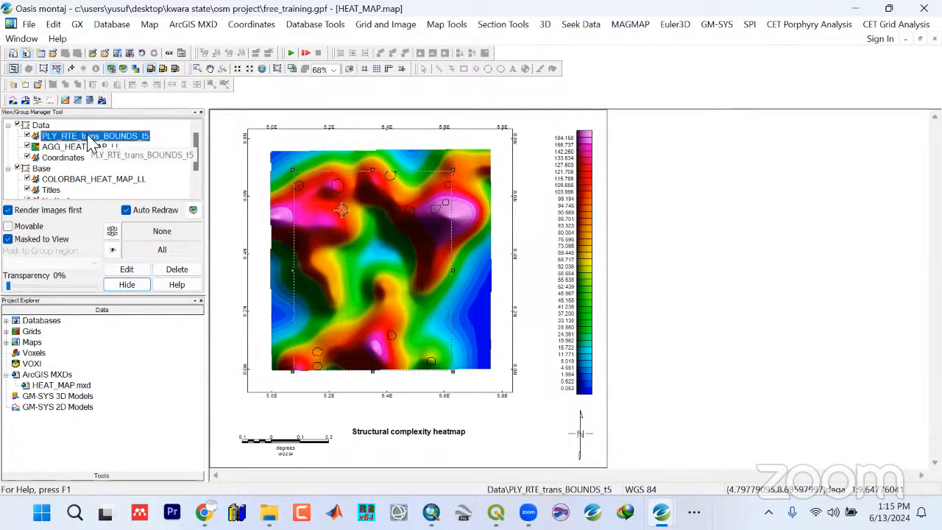
pyautogui.press('Delete')
pyautogui.click(740, 230)
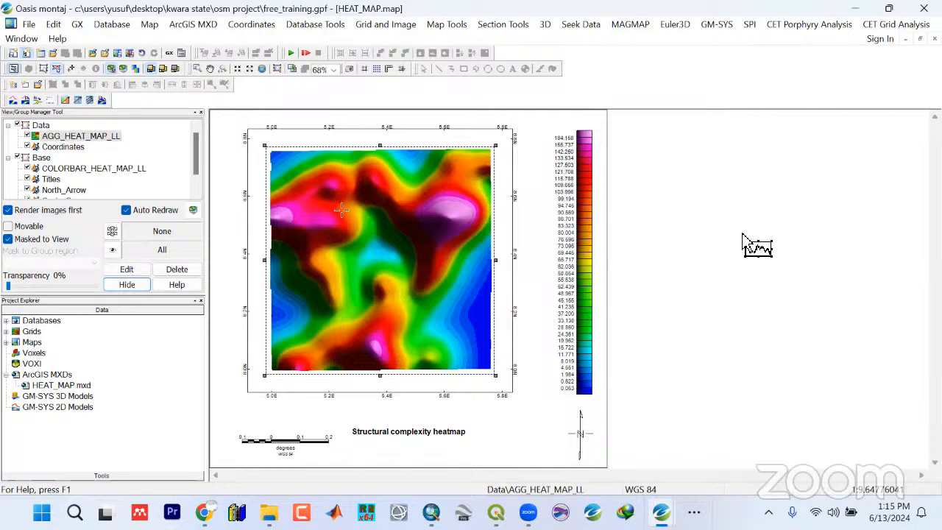
# Save the project and close the View/Group Manager
pyautogui.click(29, 25)
pyautogui.moveTo(44, 38)
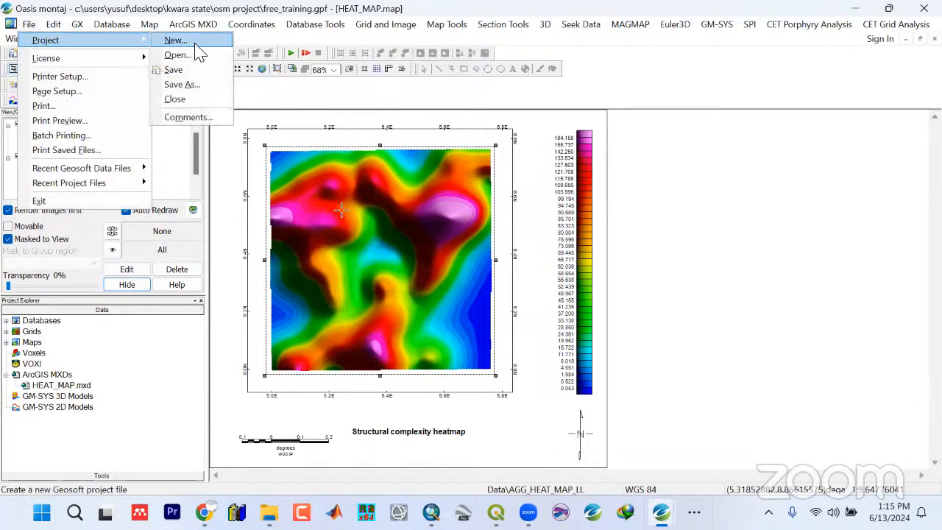
pyautogui.click(177, 69)
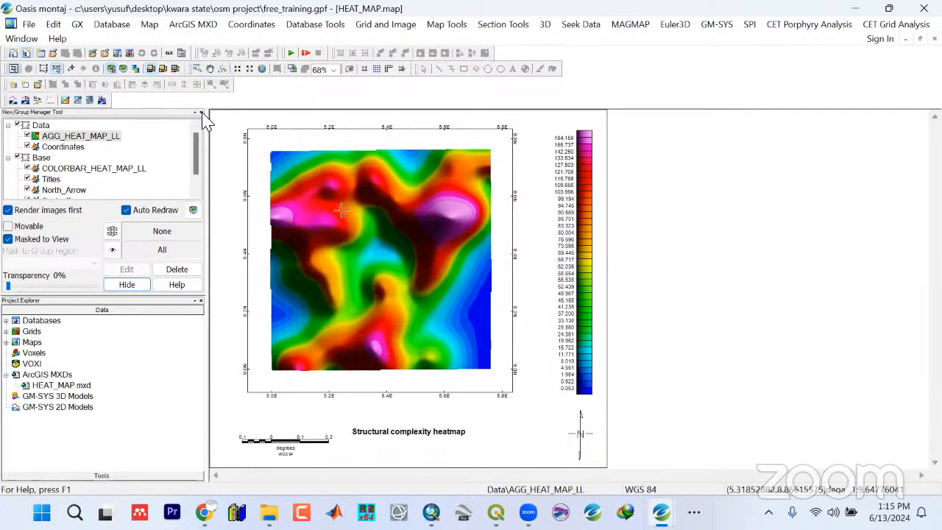
pyautogui.click(201, 112)
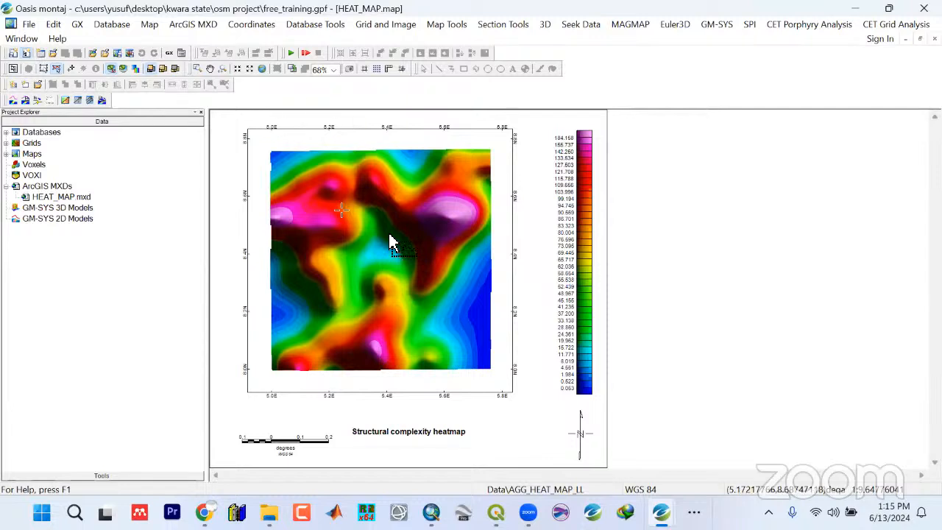
# Save the project once more and close all open grid, database and map windows
pyautogui.click(28, 27)
pyautogui.moveTo(39, 36)
pyautogui.click(204, 70)
pyautogui.click(29, 39)
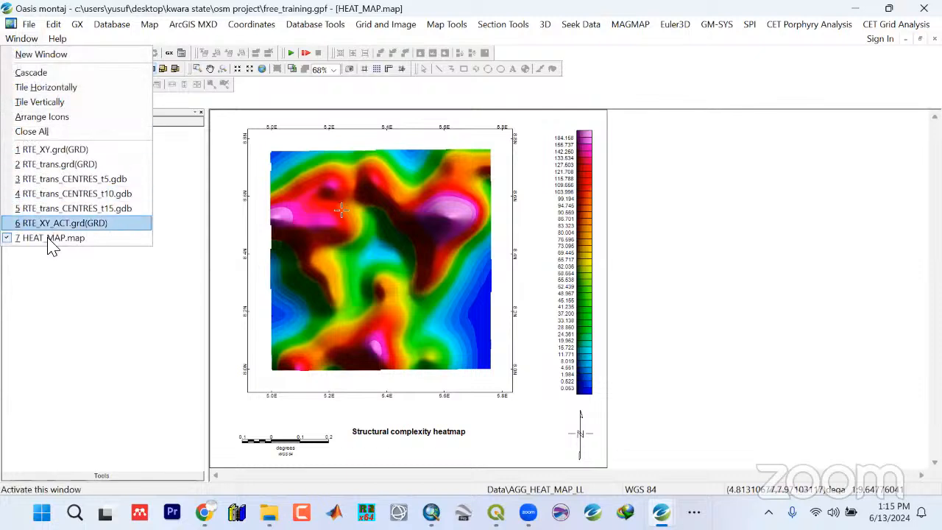
pyautogui.click(35, 131)
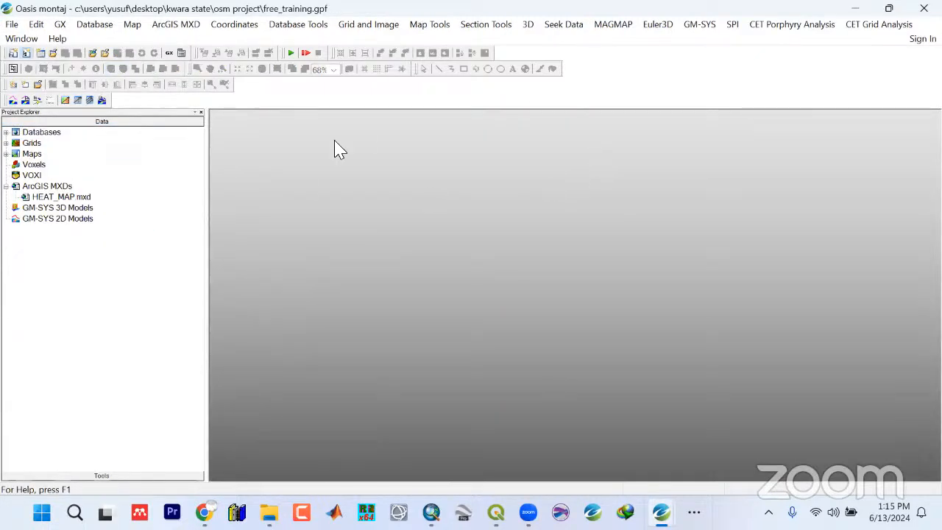
# Remove the FVD, HEAT_MAP_LL, RTE_trans and RTE_XY_ACT grids, including their MRR versions, from the project, keeping RES_XY.grd and RTE_XY.grd
pyautogui.click(6, 133)
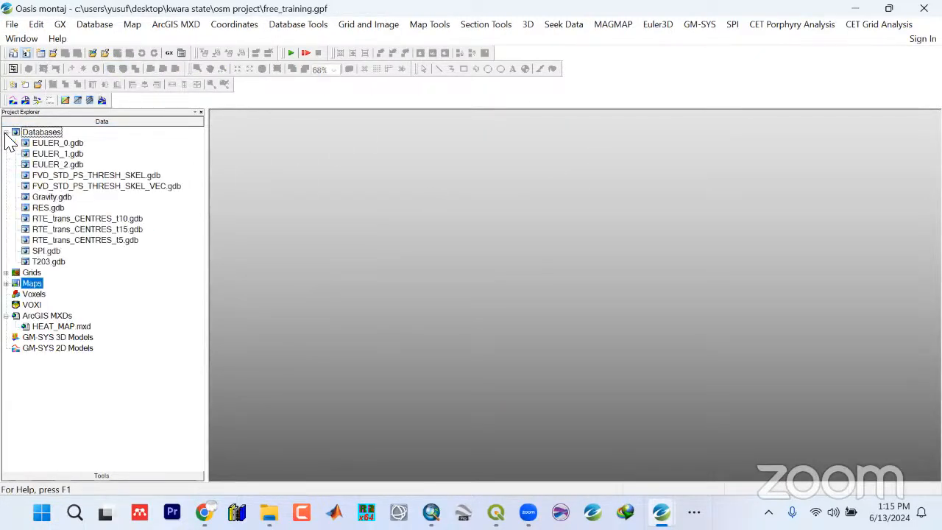
pyautogui.click(6, 133)
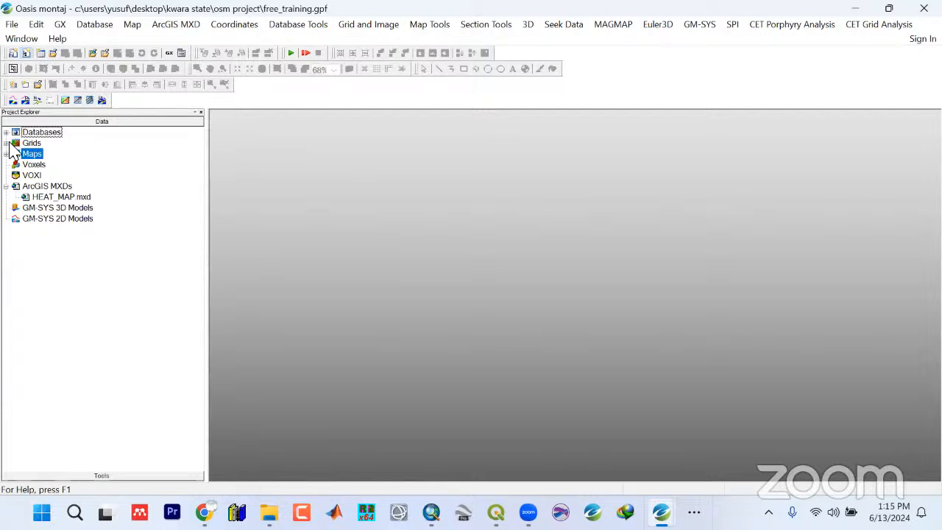
pyautogui.click(6, 143)
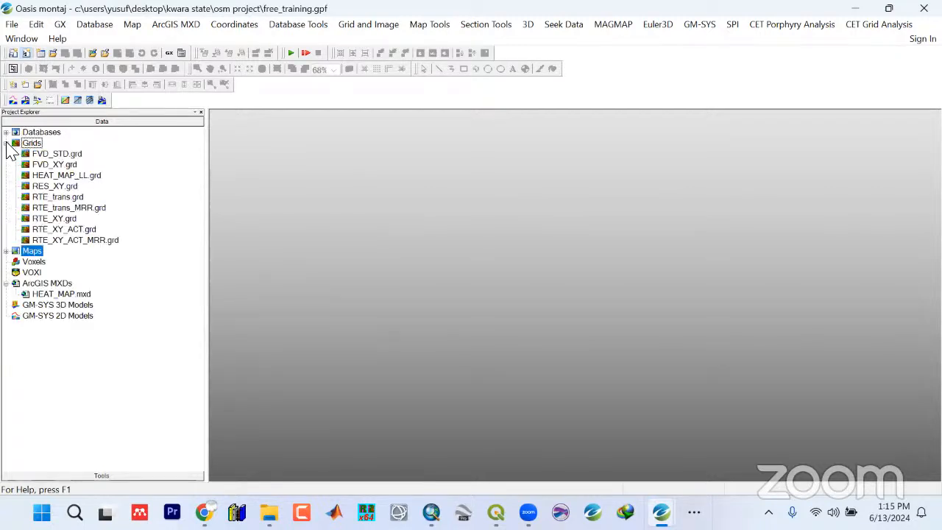
pyautogui.click(77, 154)
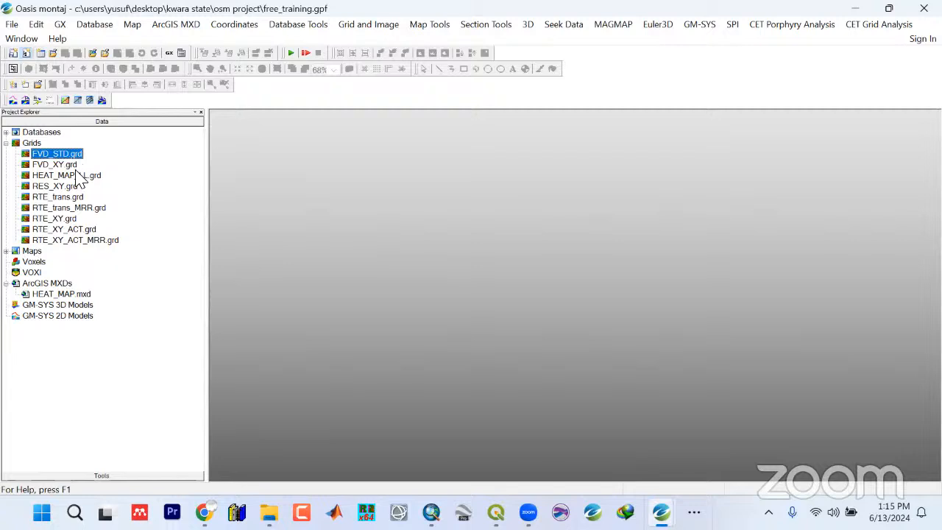
pyautogui.keyDown('ctrl'); pyautogui.click(64, 165); pyautogui.keyUp('ctrl')
pyautogui.keyDown('ctrl'); pyautogui.click(65, 175); pyautogui.keyUp('ctrl')
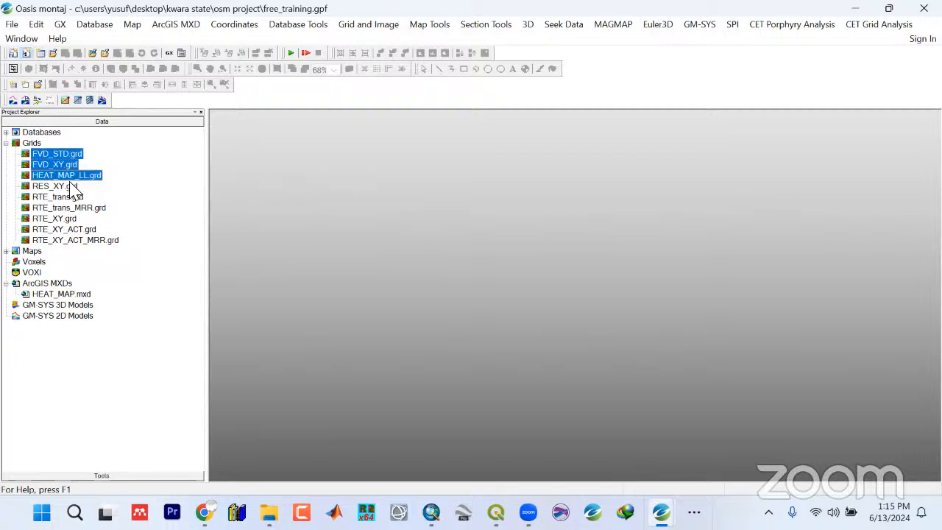
pyautogui.keyDown('ctrl'); pyautogui.click(60, 197); pyautogui.keyUp('ctrl')
pyautogui.keyDown('ctrl'); pyautogui.click(73, 209); pyautogui.keyUp('ctrl')
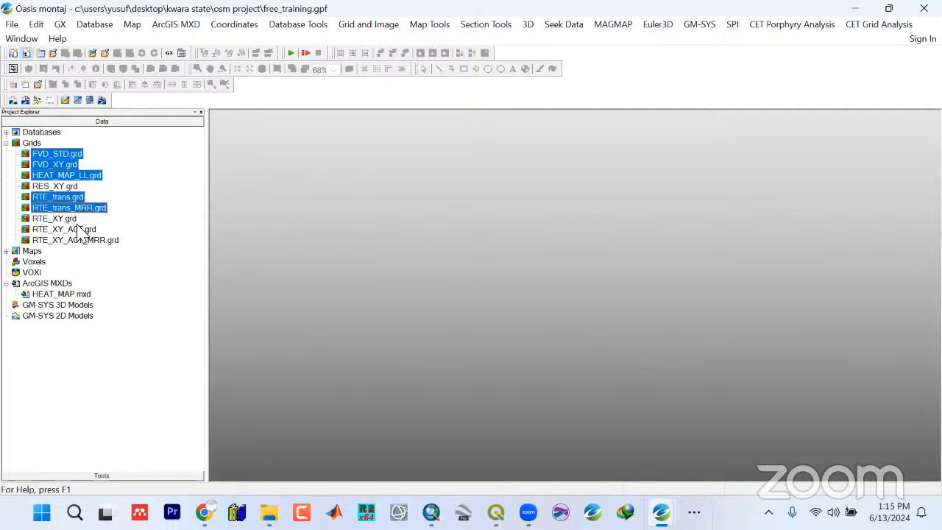
pyautogui.keyDown('ctrl'); pyautogui.click(76, 231); pyautogui.keyUp('ctrl')
pyautogui.keyDown('ctrl'); pyautogui.click(77, 241); pyautogui.keyUp('ctrl')
pyautogui.rightClick(78, 244)
pyautogui.click(103, 265)
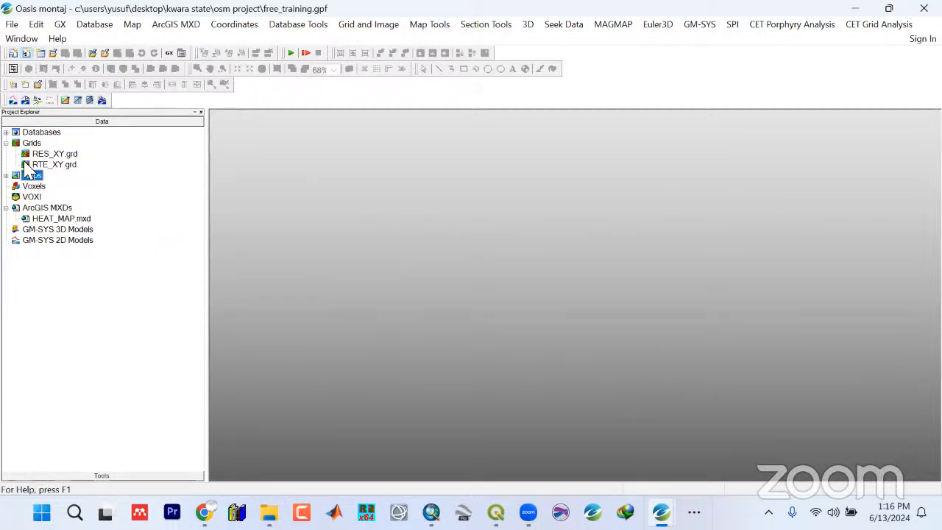
# Save the project with the reduced list of grids
pyautogui.click(13, 24)
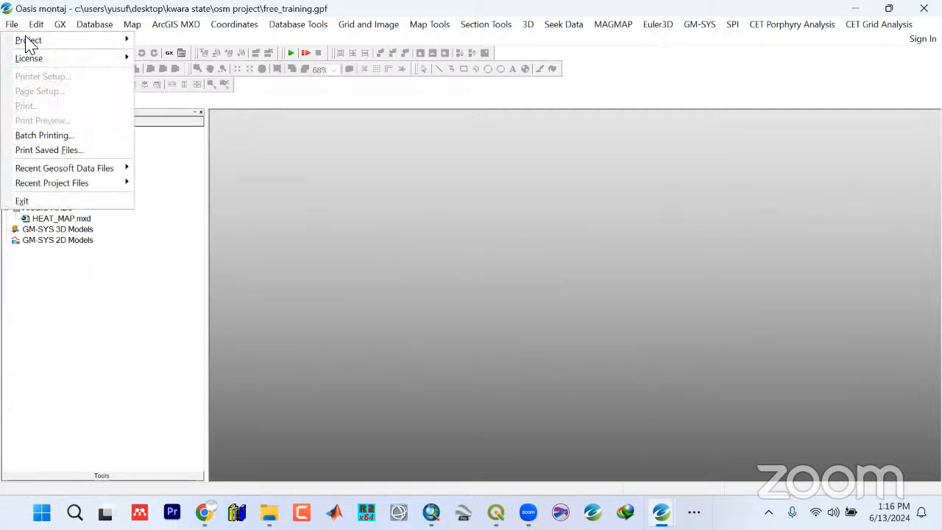
pyautogui.moveTo(27, 38)
pyautogui.click(157, 68)
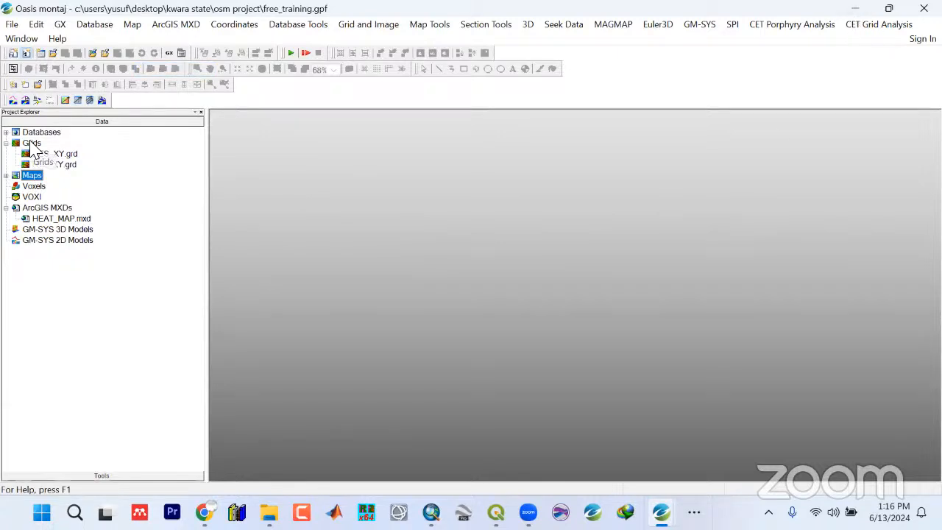
pyautogui.moveTo(31, 147); pyautogui.dragTo(31, 147)
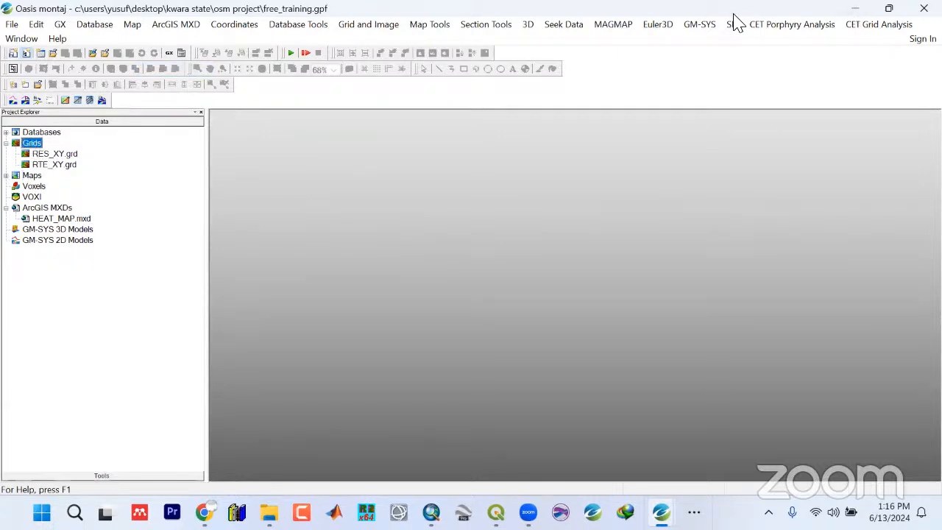
# Switch to ArcMap and open the HEAT_MAP document from the Maps folder
pyautogui.click(849, 4)
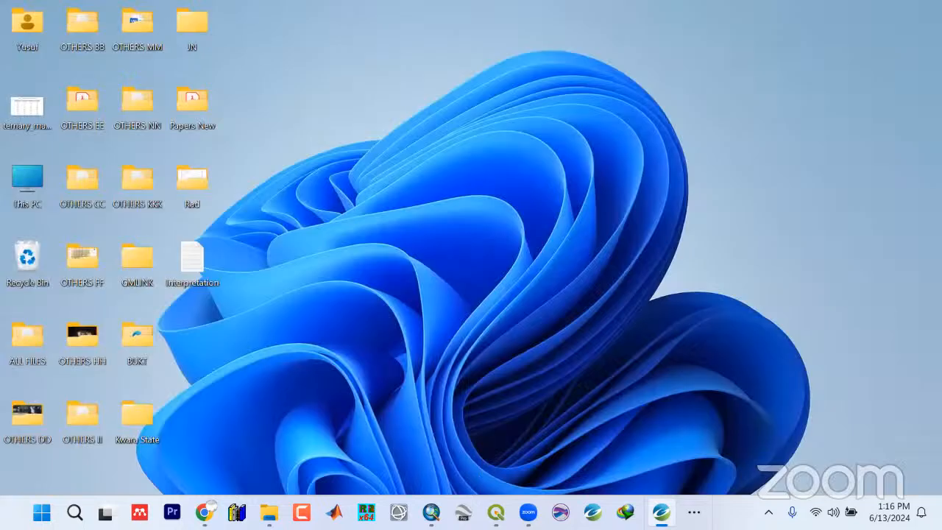
pyautogui.click(431, 512)
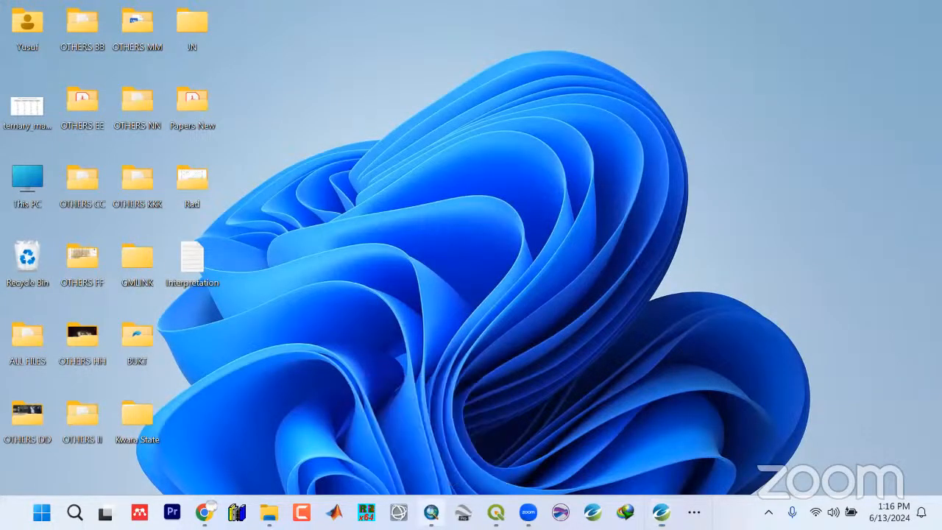
pyautogui.click(15, 29)
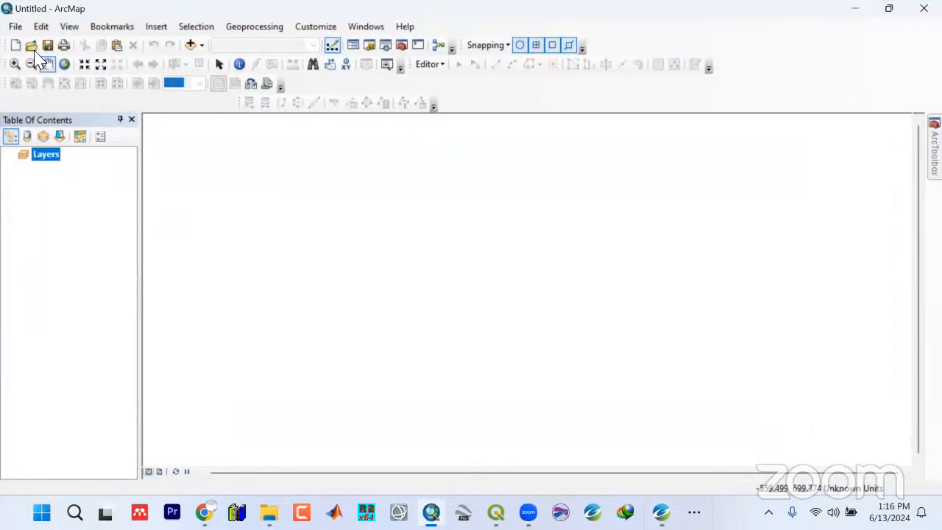
pyautogui.click(35, 58)
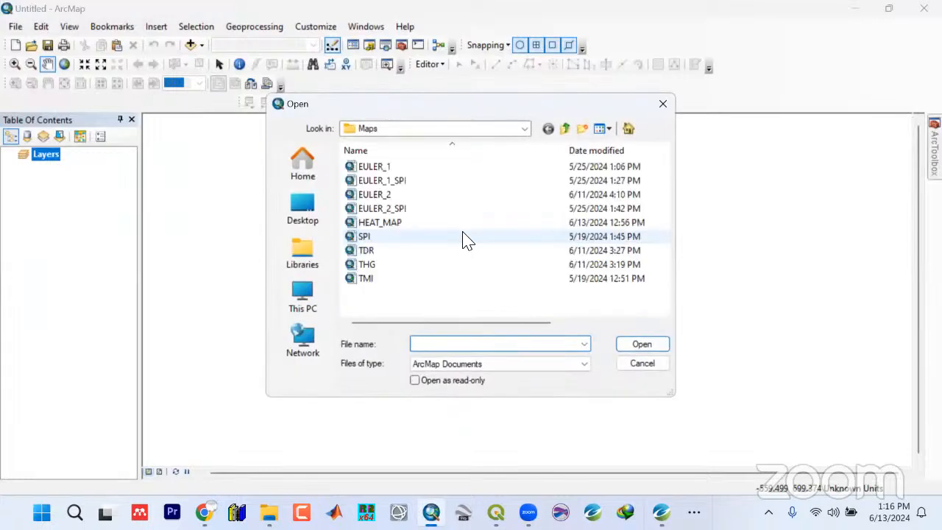
pyautogui.click(379, 222)
pyautogui.click(642, 346)
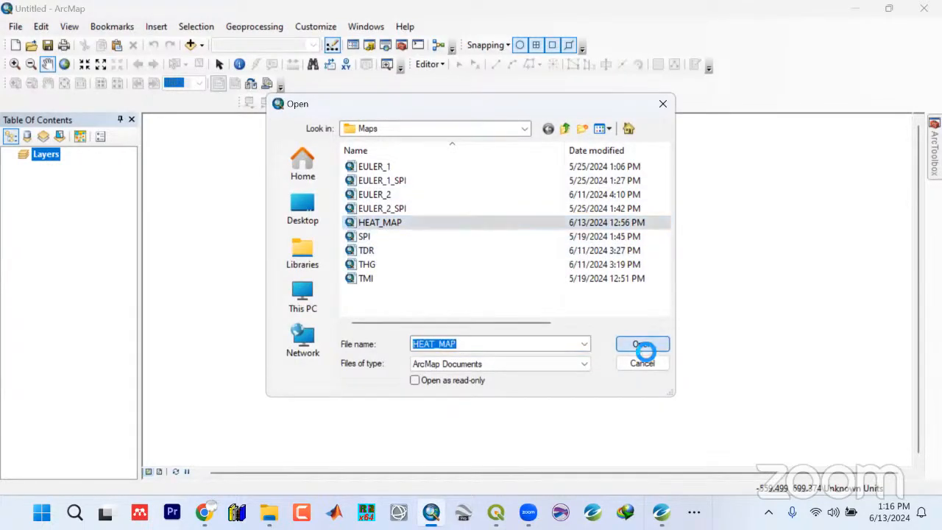
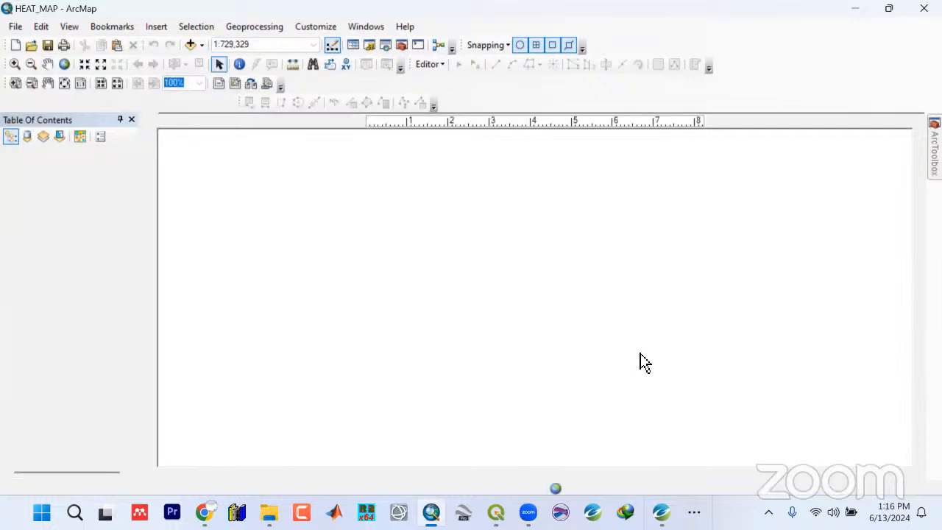
# Enlarge the heatmap within its data frame to a scale of 1:600,000 and add a graticule with the default settings
pyautogui.click(463, 172)
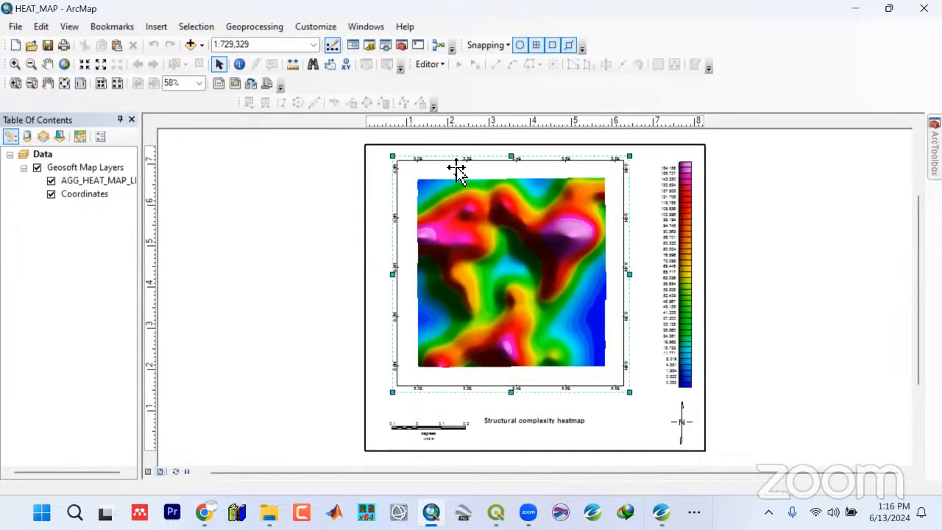
pyautogui.click(85, 64)
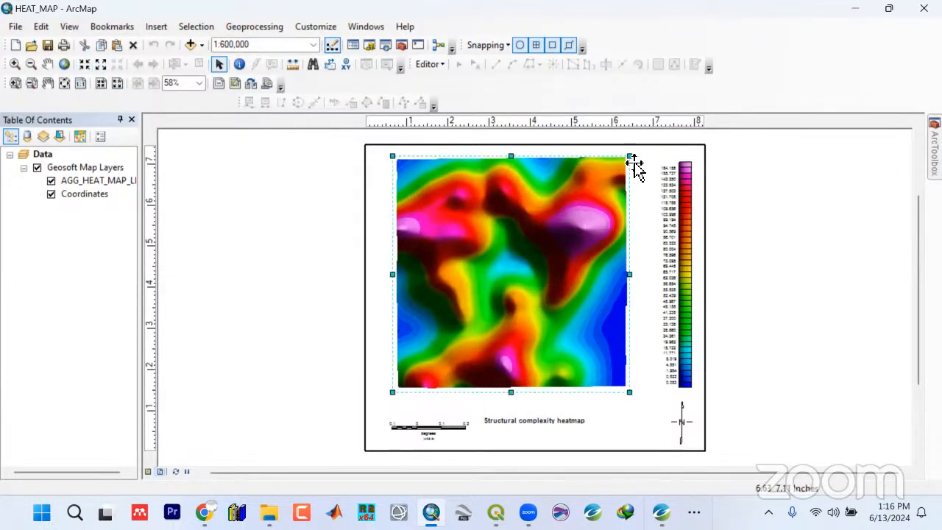
pyautogui.rightClick(627, 157)
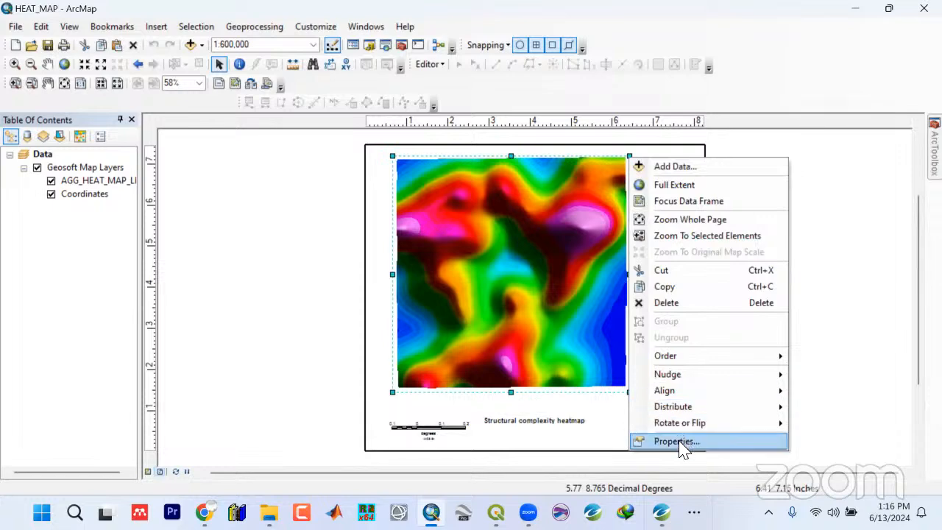
pyautogui.click(678, 442)
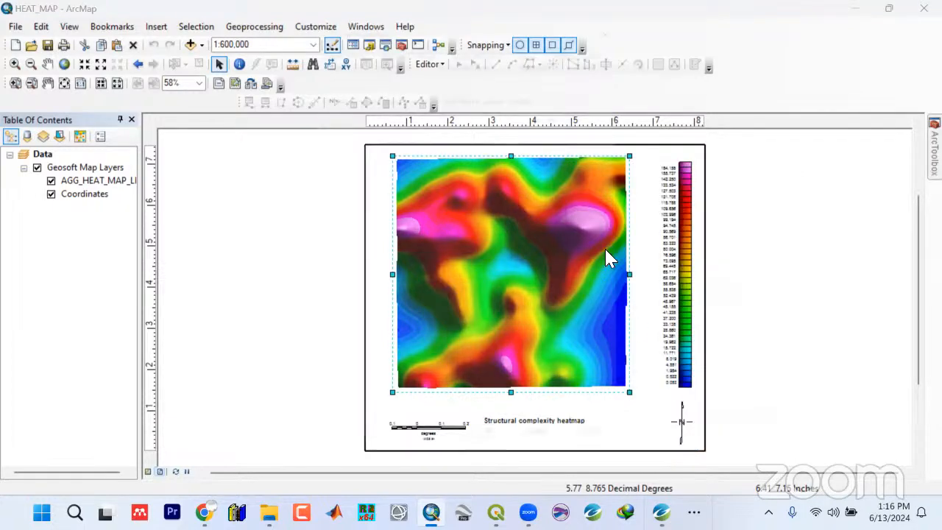
pyautogui.click(541, 114)
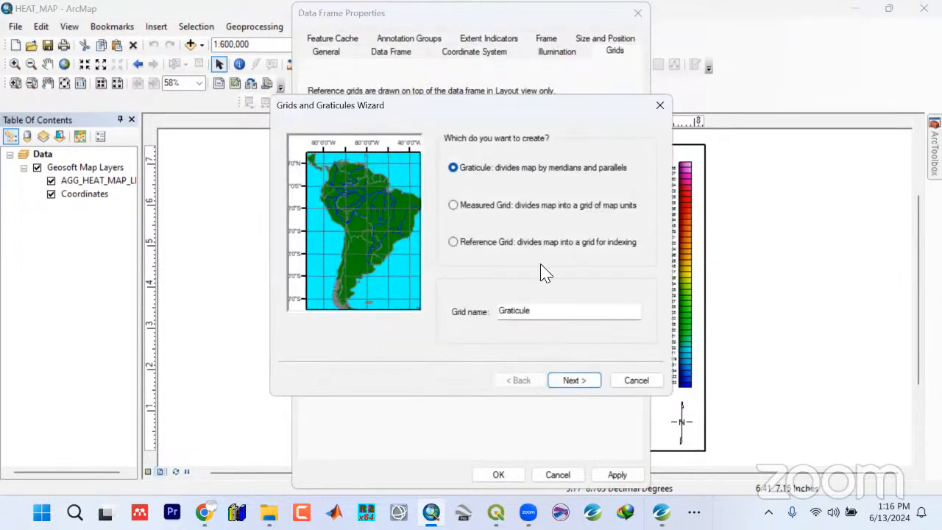
pyautogui.click(568, 382)
pyautogui.click(568, 382)
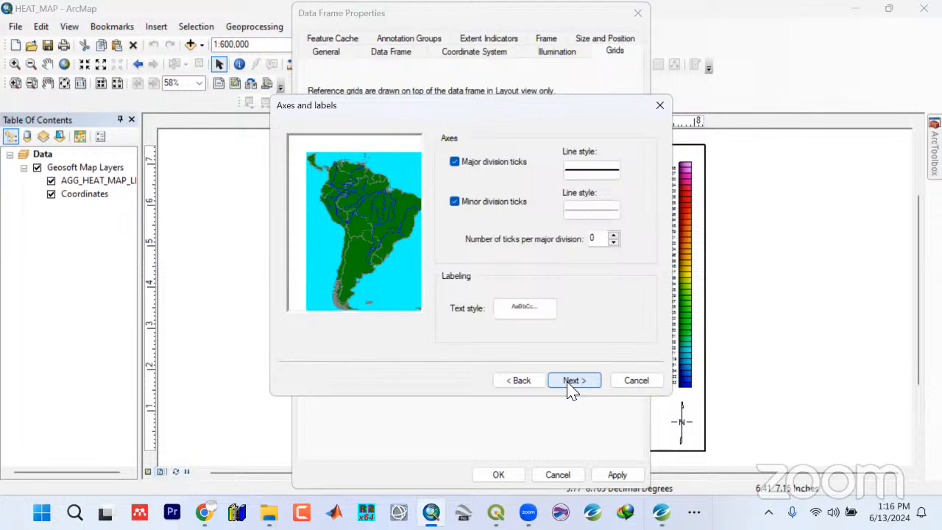
pyautogui.click(571, 380)
pyautogui.click(573, 380)
# Hide the graticule's lines and ticks, and change its label size and orient the side labels vertically
pyautogui.click(578, 190)
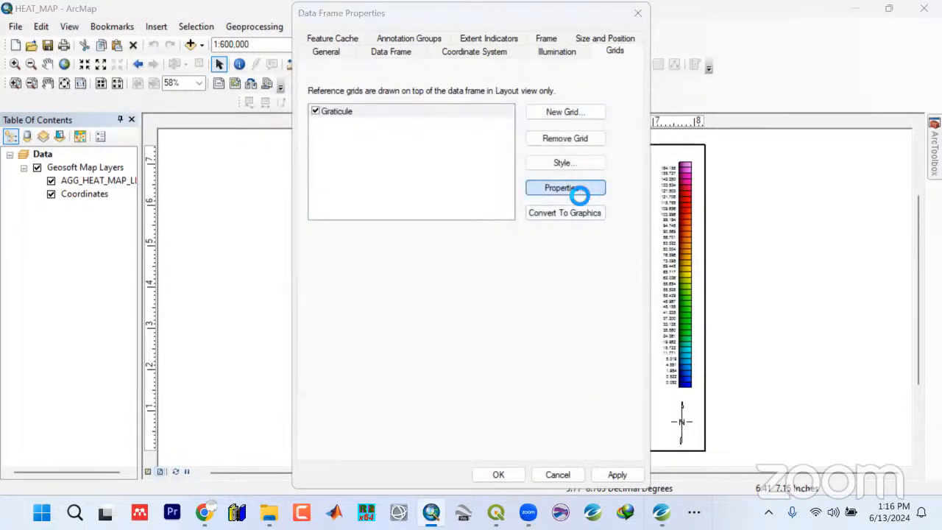
pyautogui.click(369, 159)
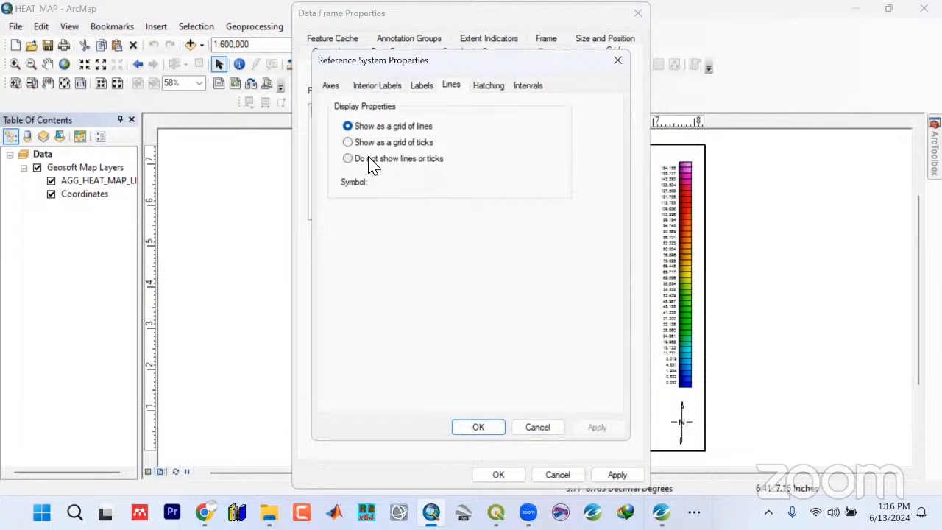
pyautogui.click(421, 87)
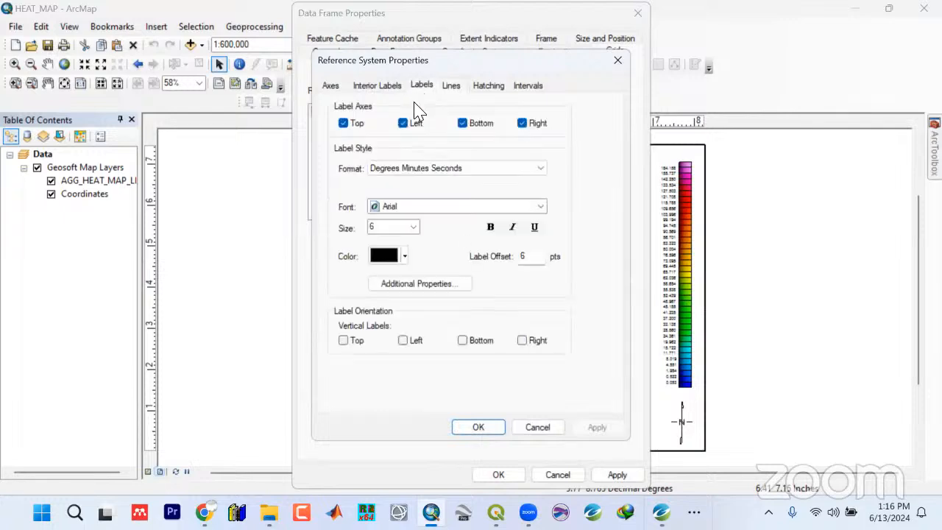
pyautogui.click(413, 227)
pyautogui.click(386, 299)
pyautogui.click(403, 342)
# Set the graticule intervals to 12 minutes on both axes in degrees and decimal minutes, and apply them to the data frame
pyautogui.click(528, 85)
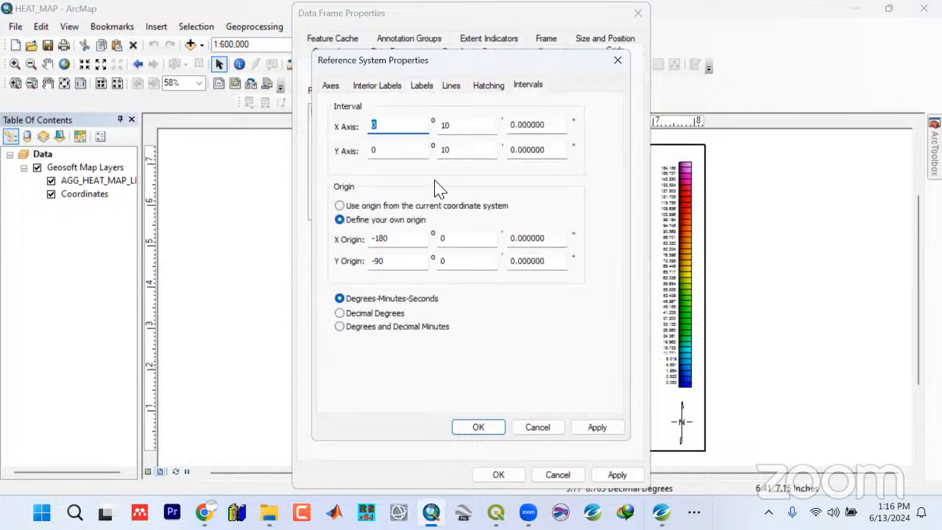
pyautogui.click(395, 311)
pyautogui.click(389, 326)
pyautogui.moveTo(488, 126); pyautogui.dragTo(403, 122)
pyautogui.write('1')
pyautogui.moveTo(489, 151); pyautogui.dragTo(393, 150)
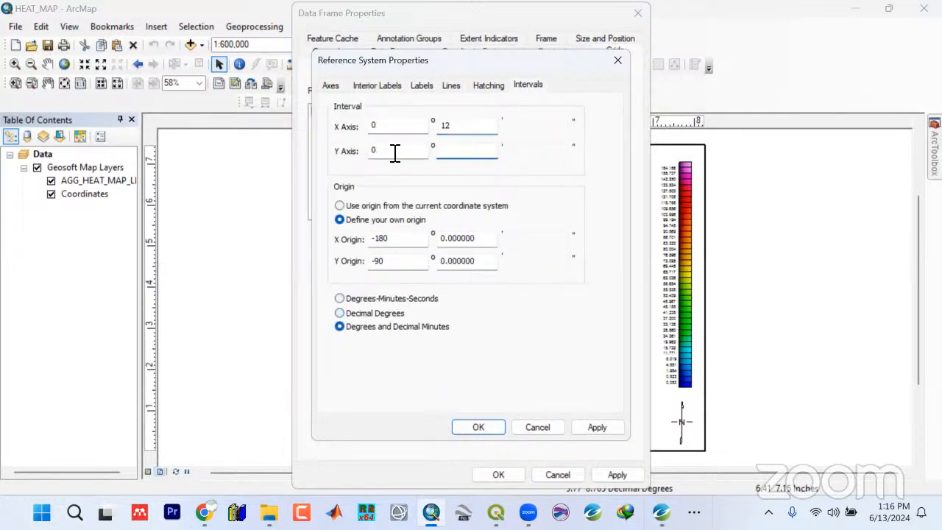
pyautogui.write('12')
pyautogui.click(600, 431)
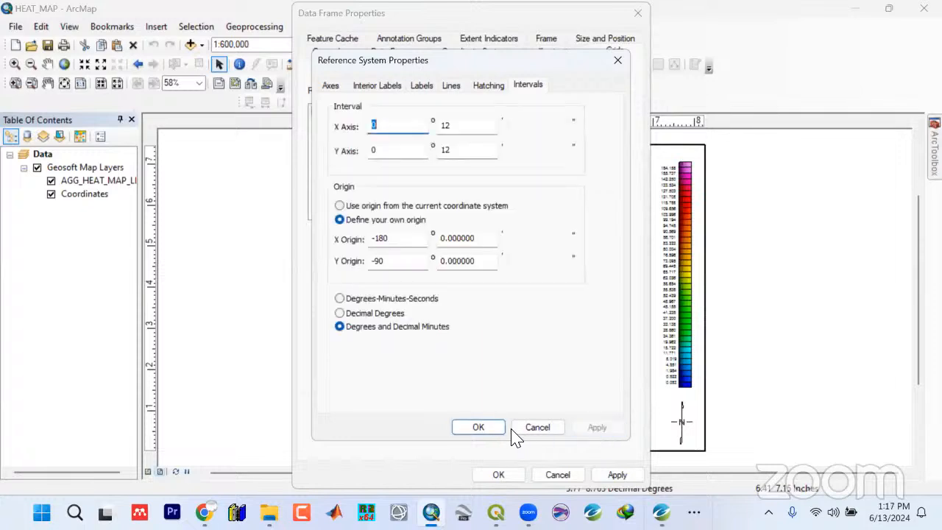
pyautogui.click(494, 432)
pyautogui.click(596, 474)
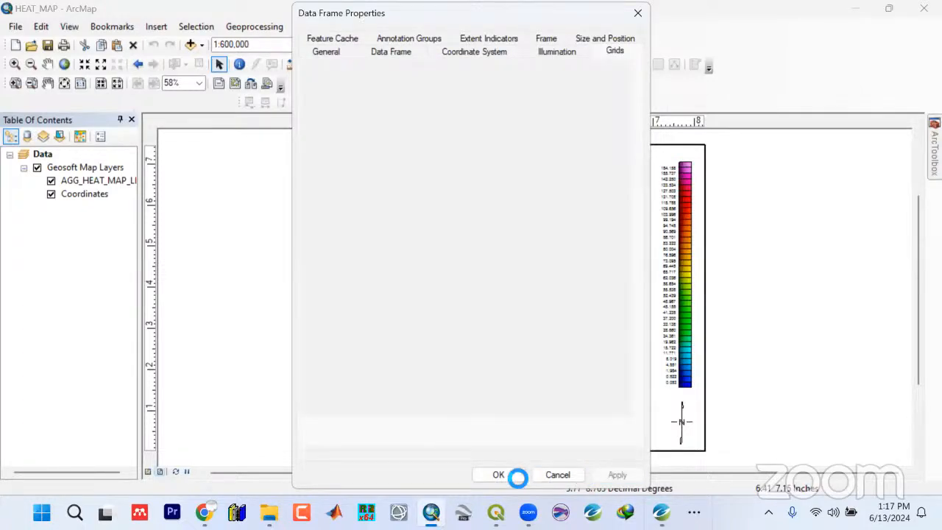
pyautogui.click(498, 474)
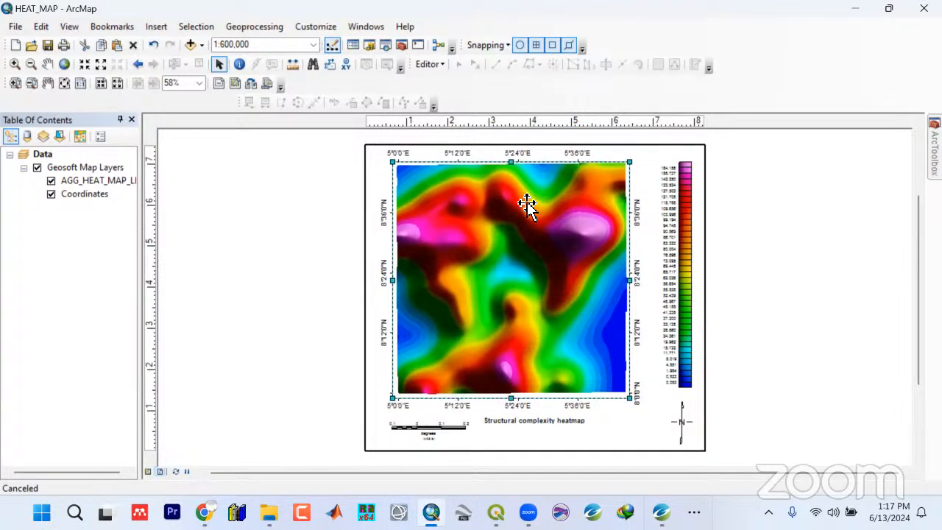
# Delete the old north arrow and the old degree scale bar from the layout
pyautogui.click(678, 434)
pyautogui.press('Delete')
pyautogui.click(447, 435)
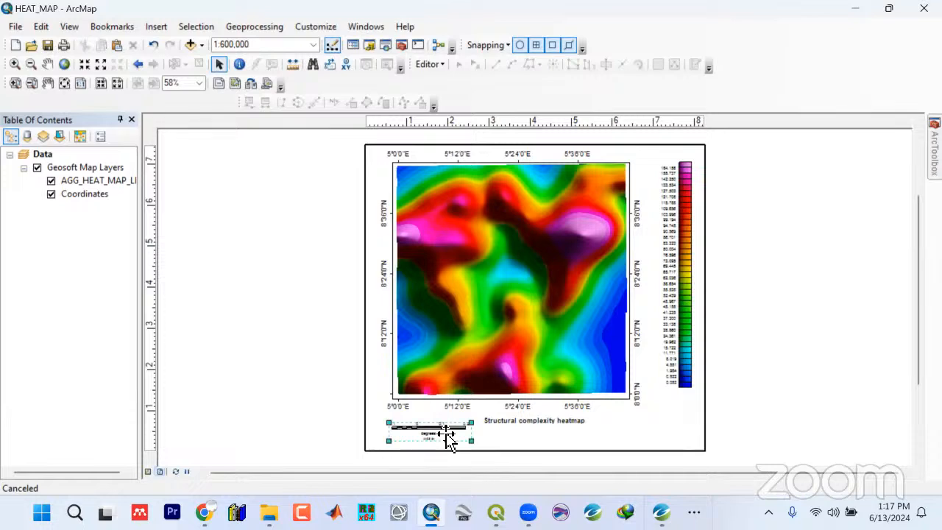
pyautogui.press('Delete')
# Move the "Structural complexity heatmap" title lower on the page and stretch the colour bar slightly downward
pyautogui.click(514, 436)
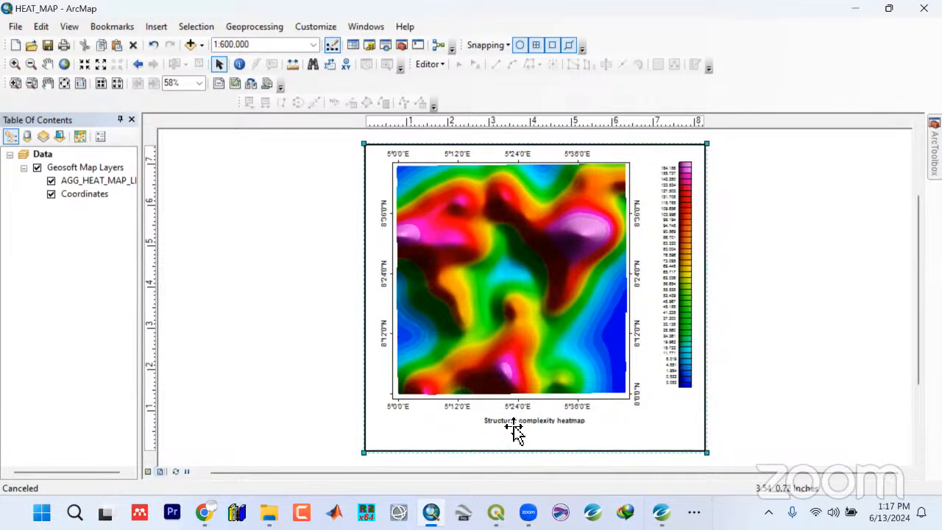
pyautogui.click(513, 424)
pyautogui.moveTo(556, 431); pyautogui.dragTo(544, 447)
pyautogui.click(691, 383)
pyautogui.moveTo(693, 401); pyautogui.dragTo(694, 404)
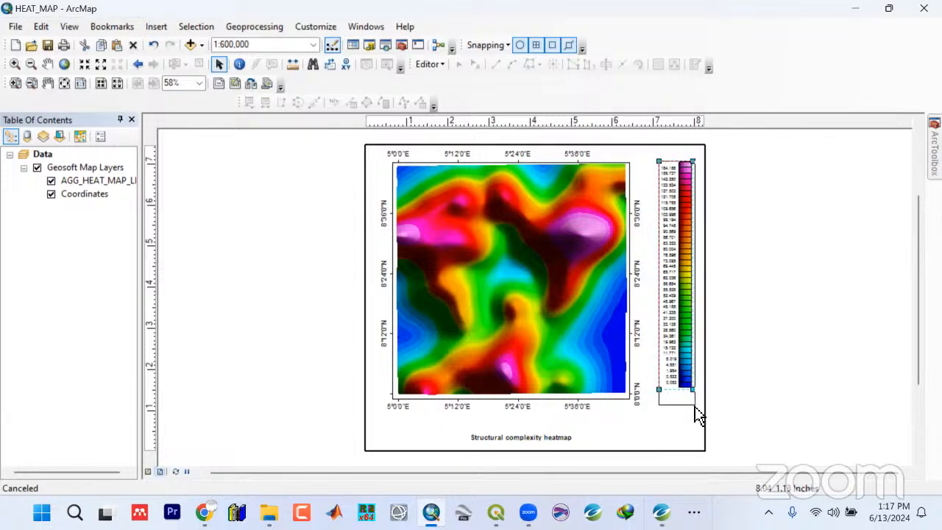
pyautogui.click(785, 403)
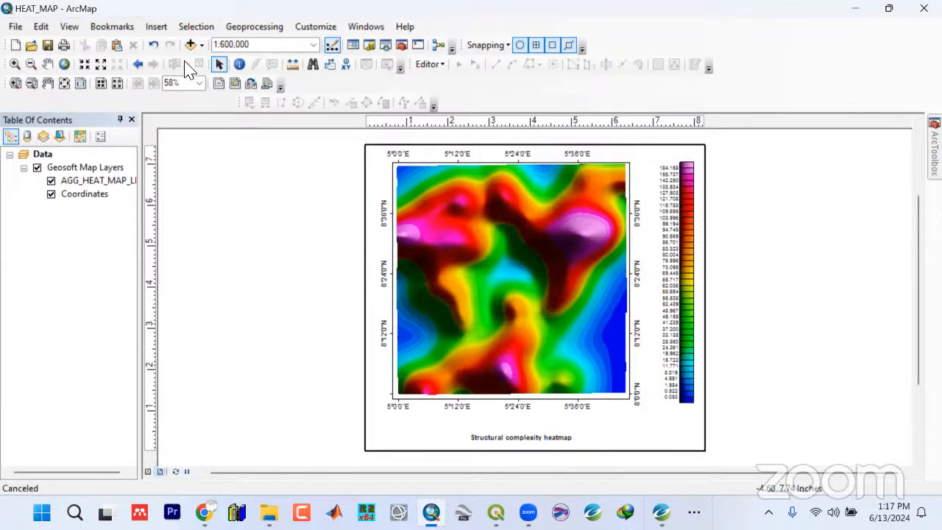
# Insert a new scale bar and place it in the lower-left corner of the page below the map
pyautogui.click(155, 27)
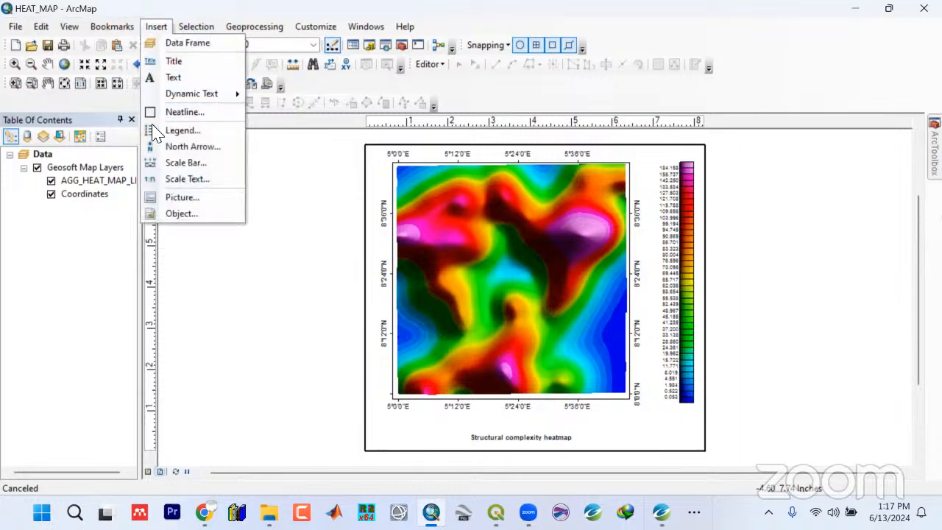
pyautogui.click(151, 162)
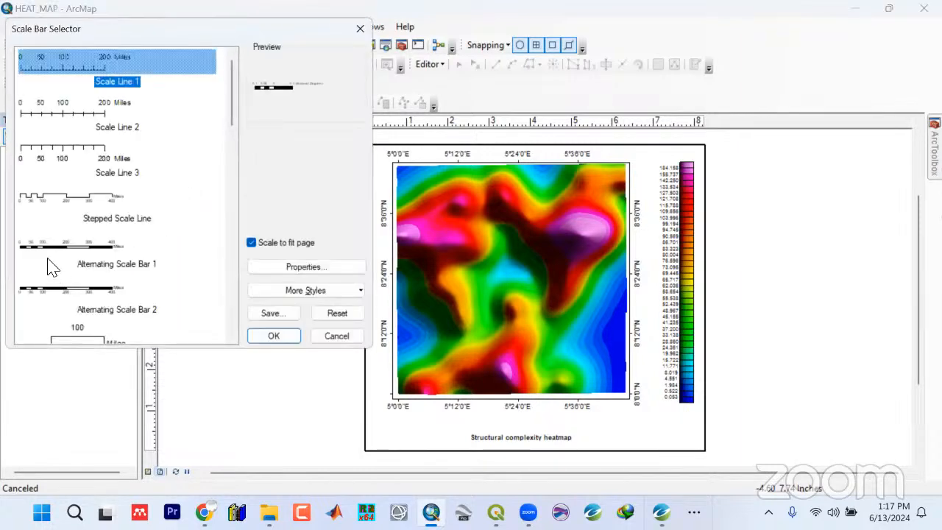
pyautogui.moveTo(228, 125); pyautogui.dragTo(230, 360)
pyautogui.click(220, 339)
pyautogui.click(273, 336)
pyautogui.moveTo(531, 292); pyautogui.dragTo(415, 439)
# Nudge the scale bar down and to the right, and centre the title between the map and the scale bar
pyautogui.moveTo(533, 445); pyautogui.dragTo(553, 426)
pyautogui.click(462, 440)
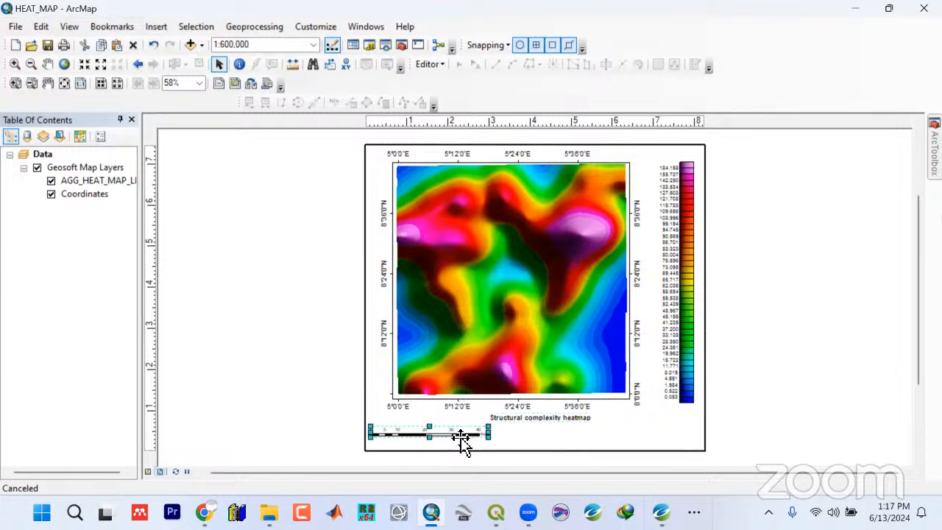
pyautogui.press('Down')
pyautogui.press('Down')
pyautogui.press('Down')
pyautogui.press('Down')
pyautogui.press('Down')
pyautogui.press('Down')
pyautogui.press('Right')
pyautogui.press('Right')
pyautogui.press('Right')
pyautogui.press('Right')
pyautogui.press('Right')
pyautogui.press('Right')
pyautogui.press('Down')
pyautogui.press('Down')
pyautogui.press('Down')
pyautogui.press('Right')
pyautogui.press('Right')
pyautogui.press('Right')
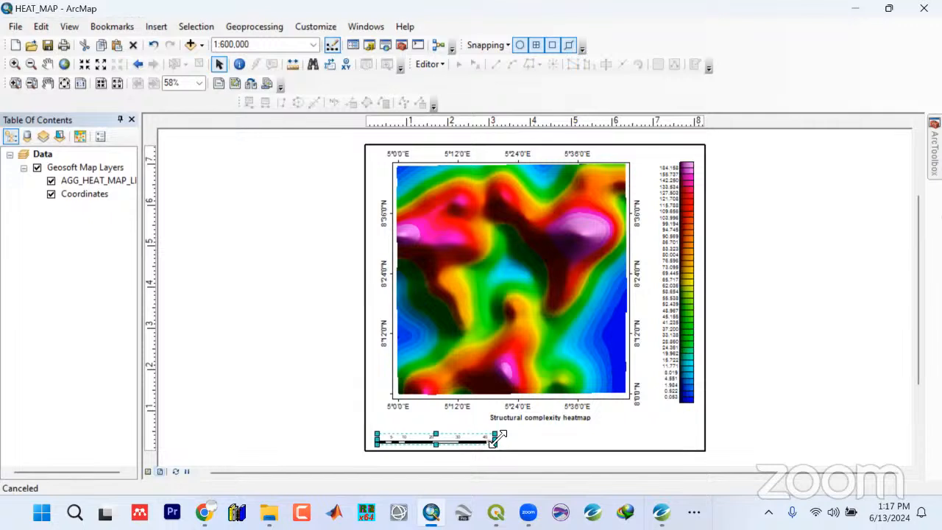
pyautogui.press('Tab')
pyautogui.moveTo(548, 424); pyautogui.dragTo(518, 431)
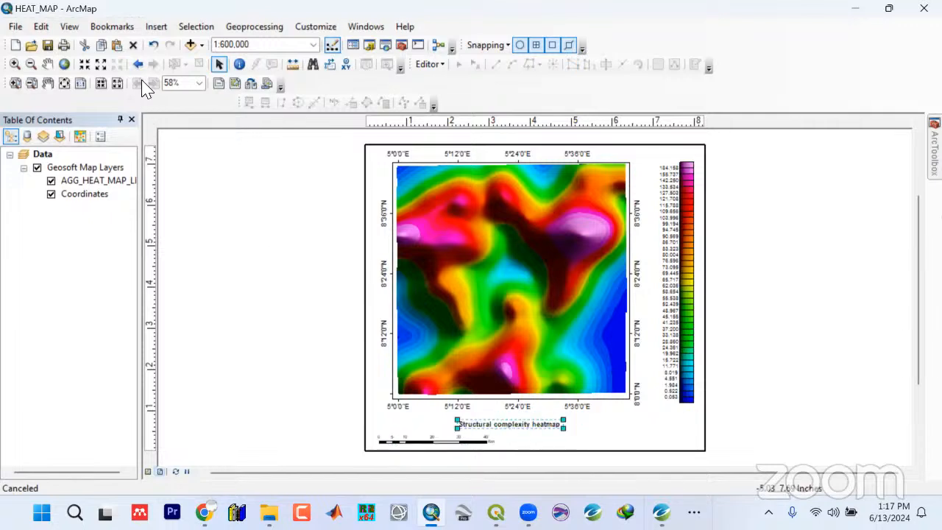
# Insert the ESRI North 7 north arrow and place it below the colour bar in the page's lower-right corner
pyautogui.click(156, 27)
pyautogui.click(154, 145)
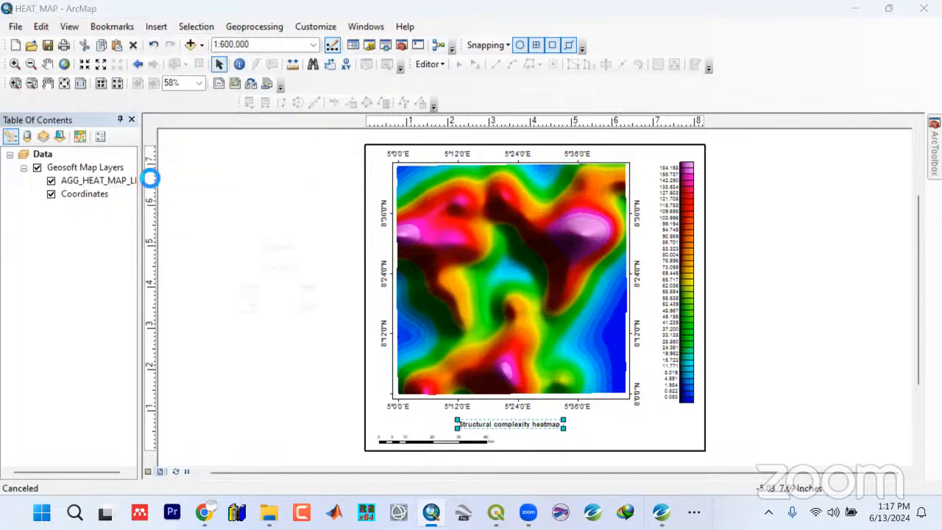
pyautogui.click(51, 239)
pyautogui.click(274, 332)
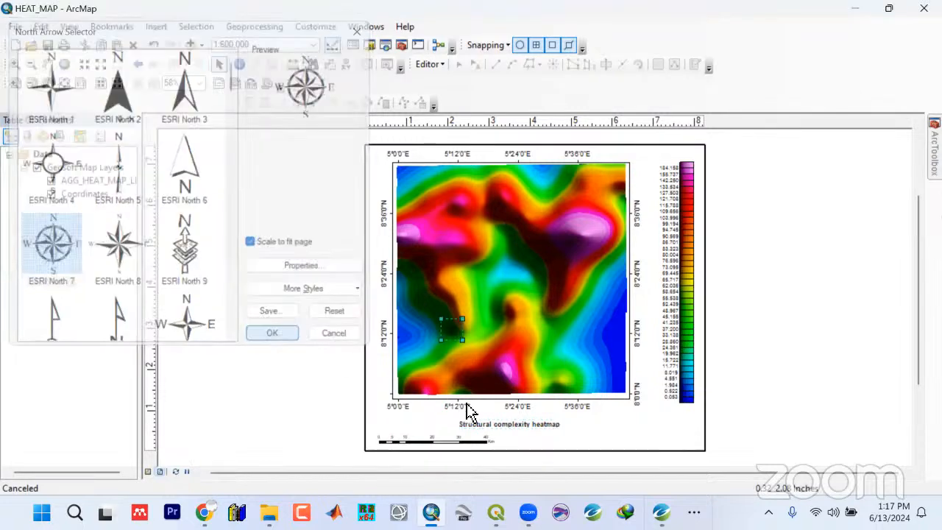
pyautogui.moveTo(452, 331); pyautogui.dragTo(676, 436)
pyautogui.click(729, 433)
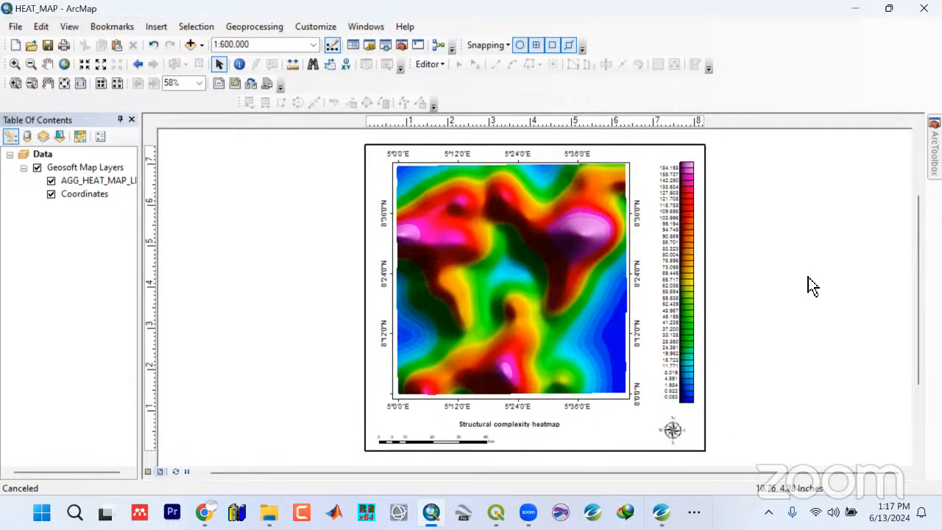
pyautogui.click(693, 511)
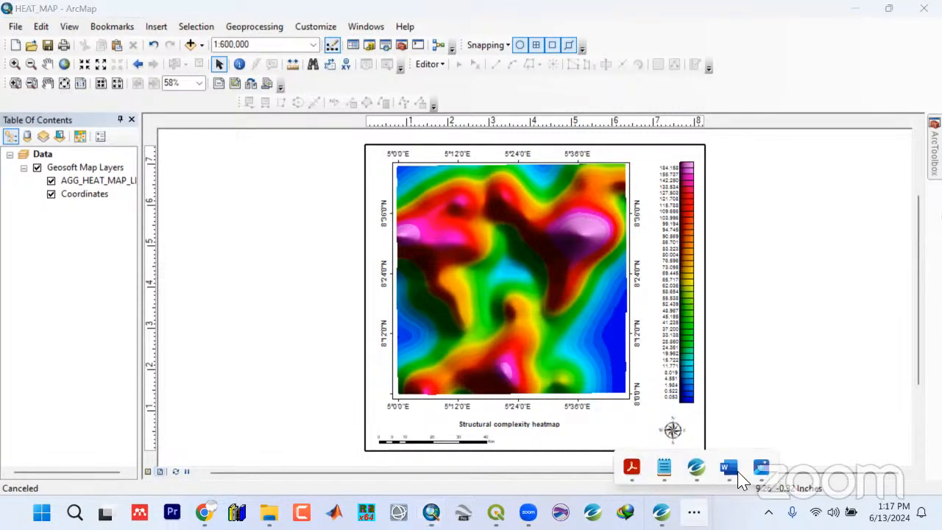
pyautogui.moveTo(738, 479)
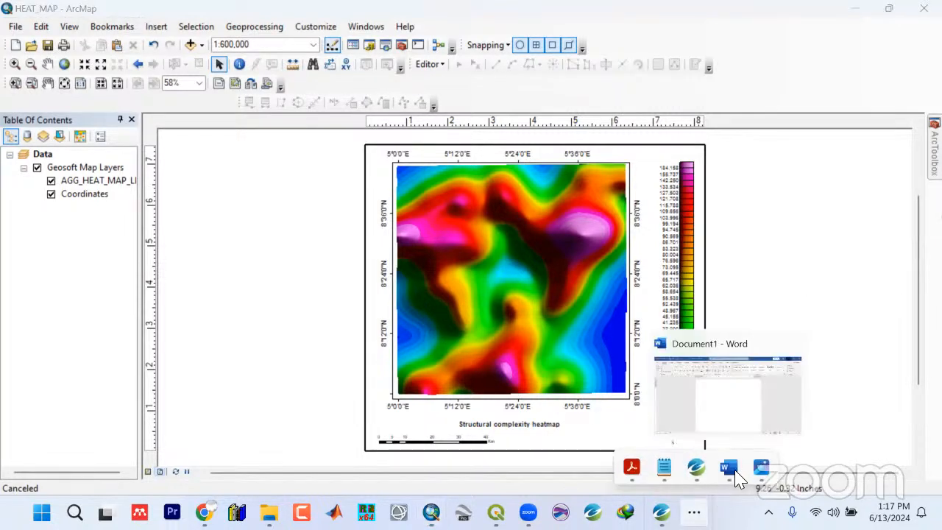
pyautogui.click(678, 10)
# Add Towns.shp from the ShapeFiles folder of Kwara State to the map
pyautogui.click(202, 45)
pyautogui.click(215, 60)
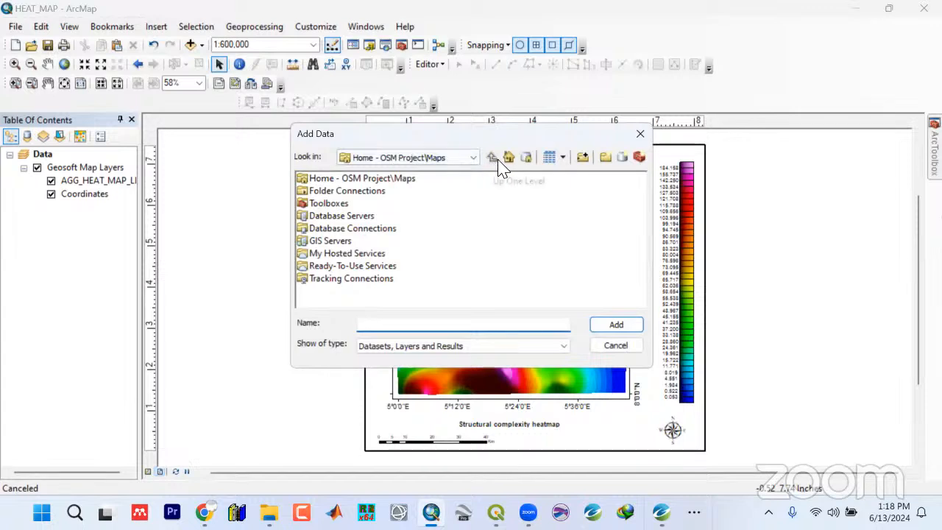
pyautogui.click(475, 162)
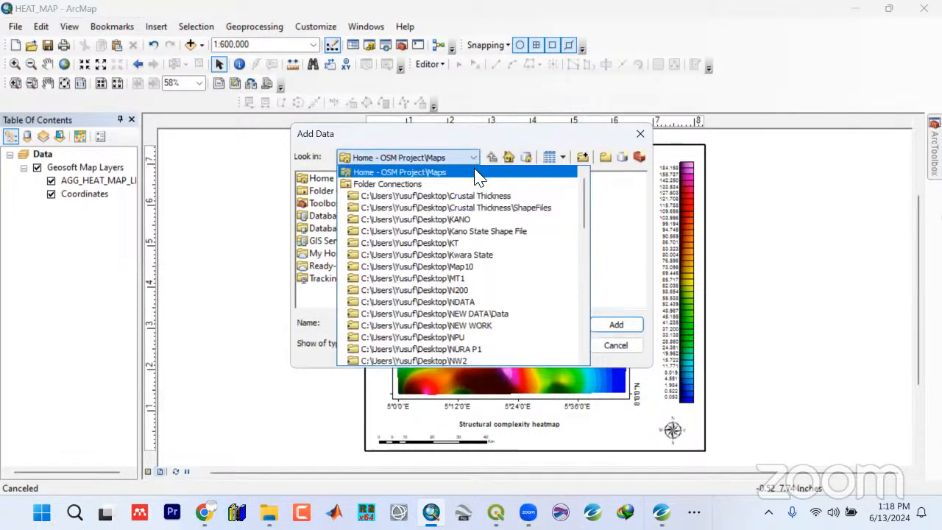
pyautogui.click(471, 255)
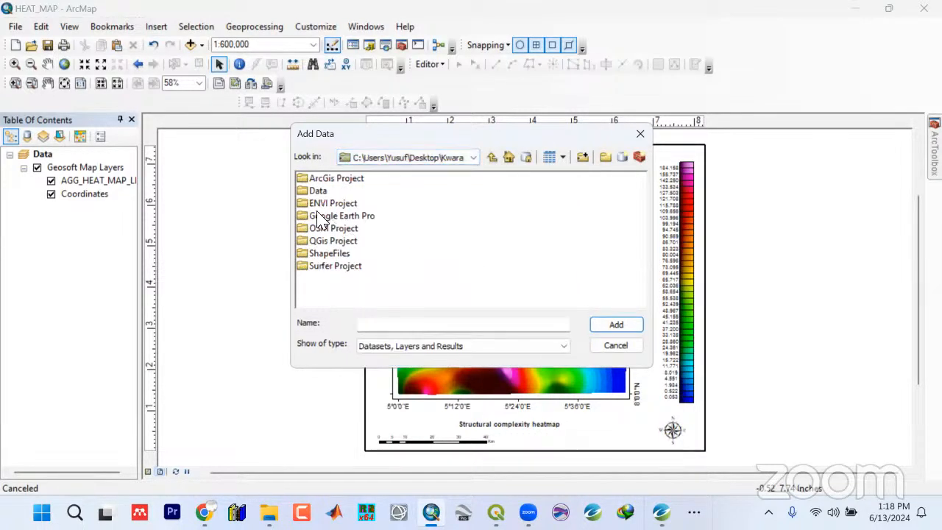
pyautogui.doubleClick(328, 254)
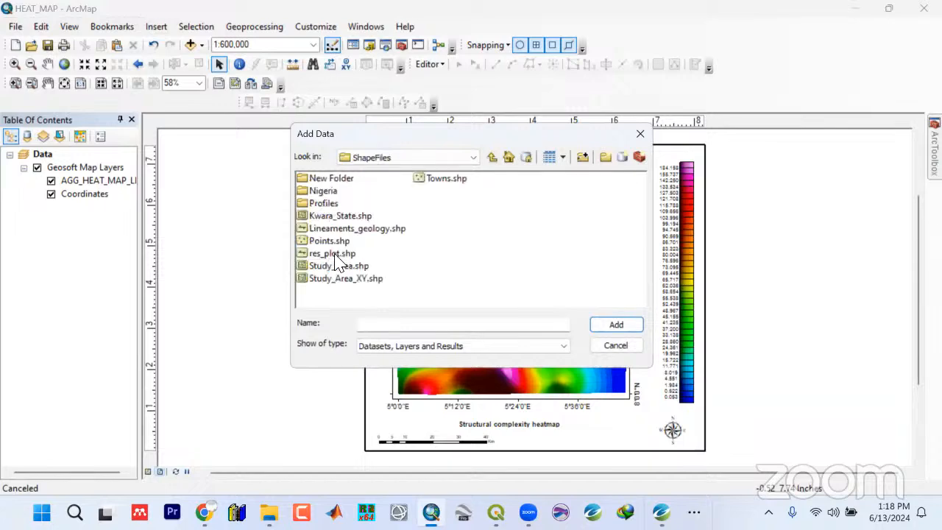
pyautogui.click(450, 181)
pyautogui.click(606, 329)
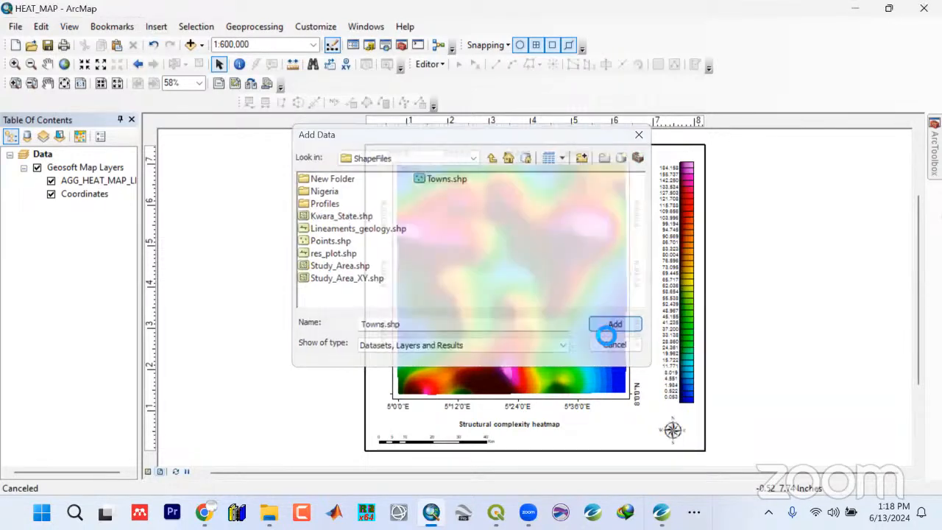
# Change the Towns point symbol to a black Circle 1 at size 9
pyautogui.doubleClick(47, 222)
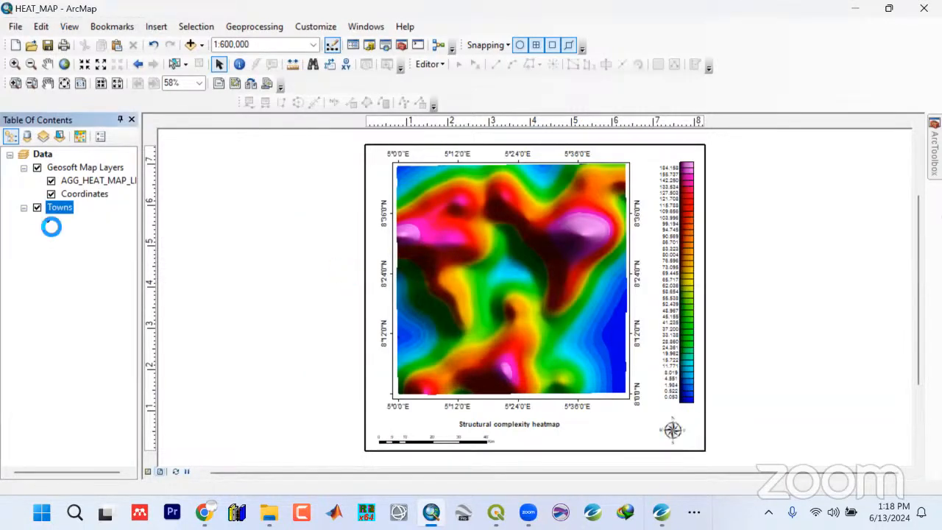
pyautogui.click(253, 171)
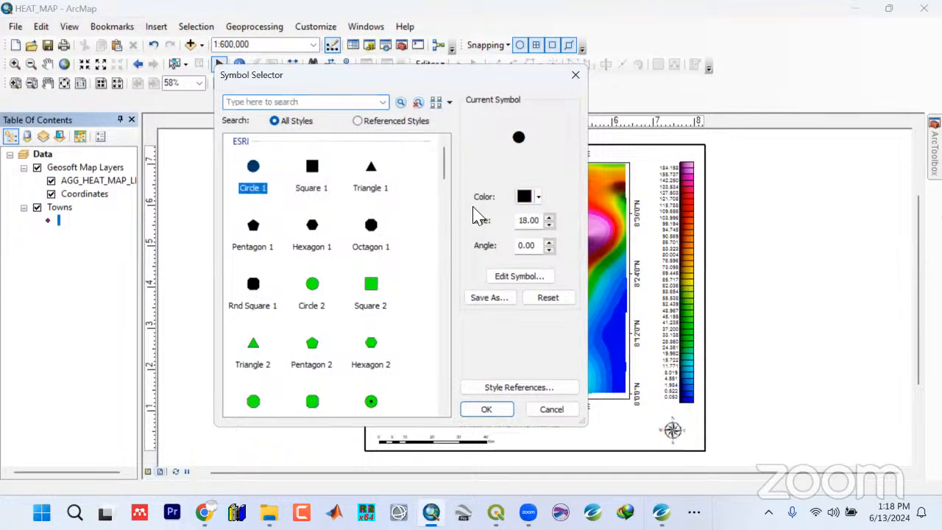
pyautogui.click(549, 225)
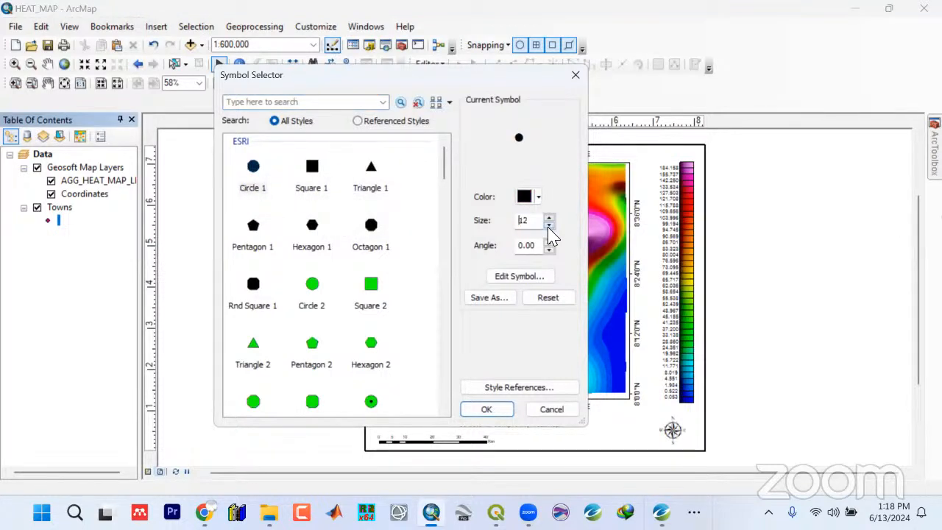
pyautogui.click(549, 225)
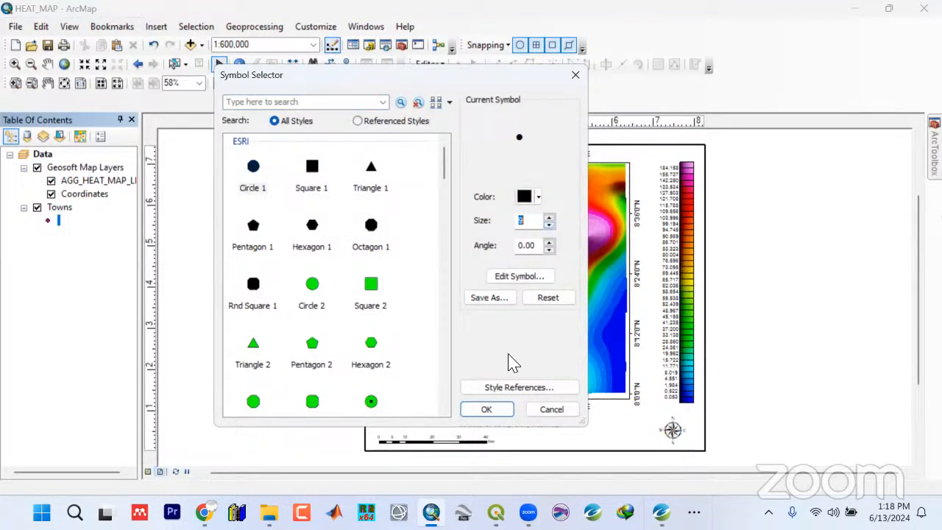
pyautogui.click(487, 410)
# Turn on labels for the Towns layer using the Name field in Arial at size 12
pyautogui.click(59, 209)
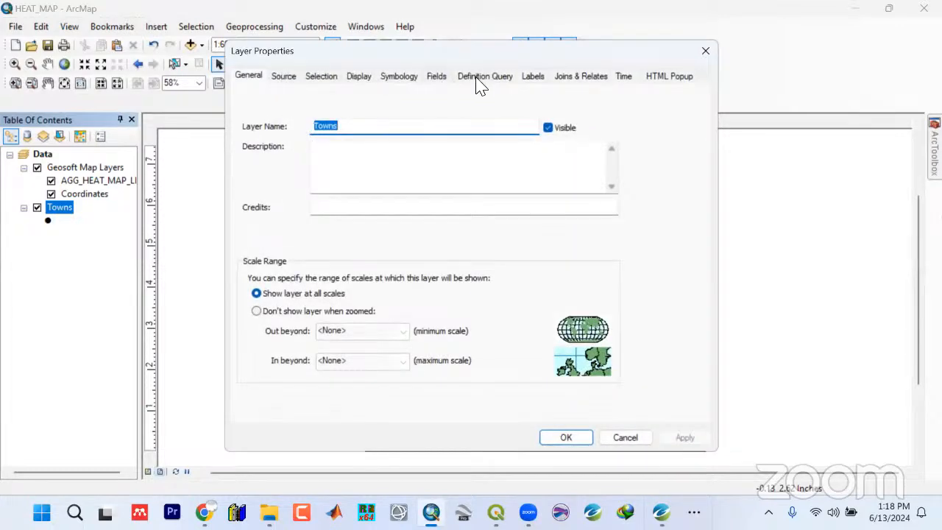
pyautogui.click(531, 80)
pyautogui.click(246, 96)
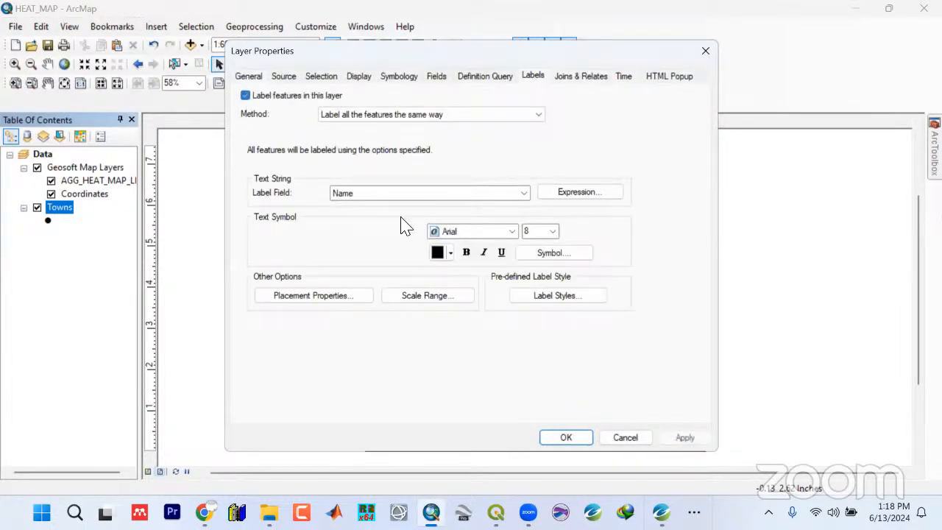
pyautogui.click(552, 253)
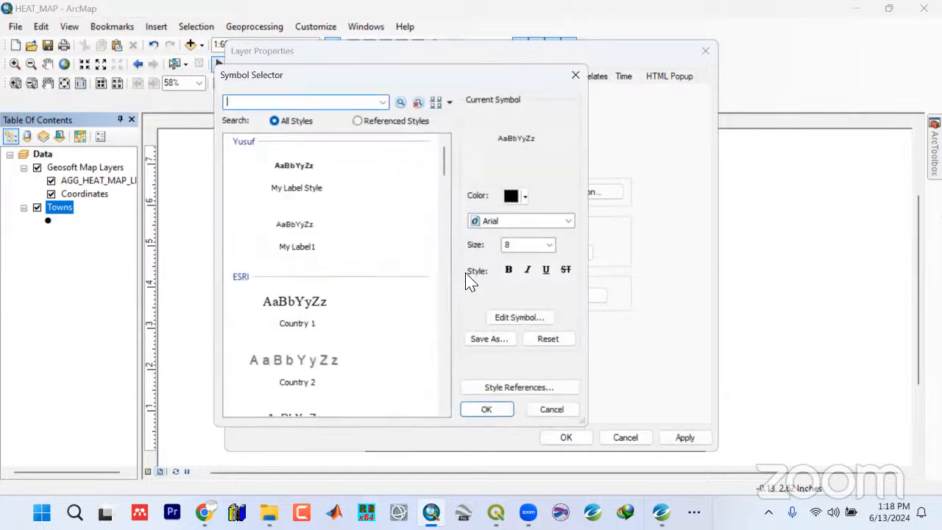
pyautogui.click(574, 76)
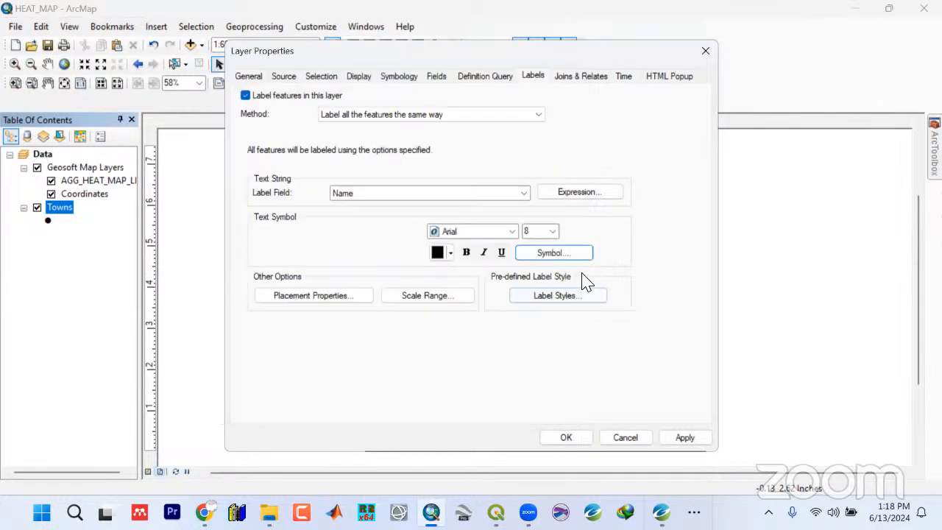
pyautogui.click(553, 231)
pyautogui.click(532, 290)
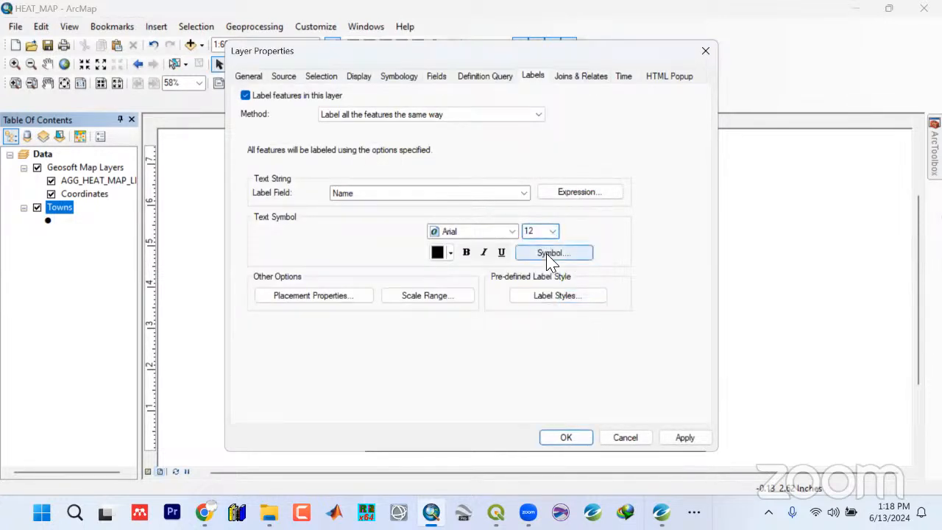
# Enable a text background on the town labels' text symbol and open the background's properties
pyautogui.click(549, 253)
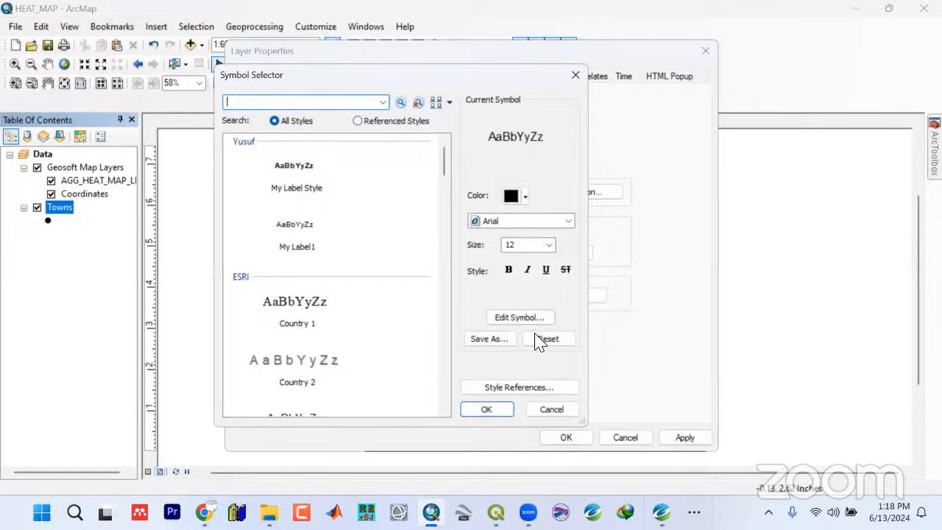
pyautogui.click(534, 320)
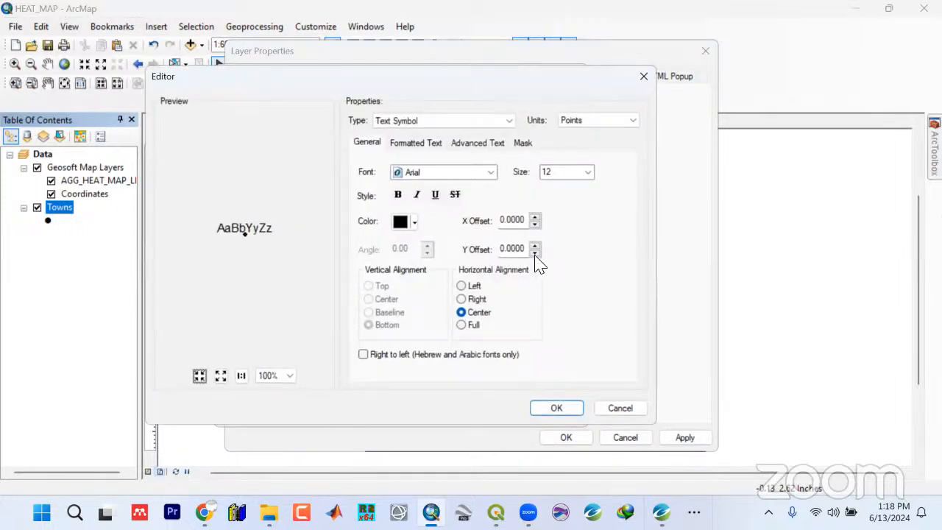
pyautogui.click(495, 143)
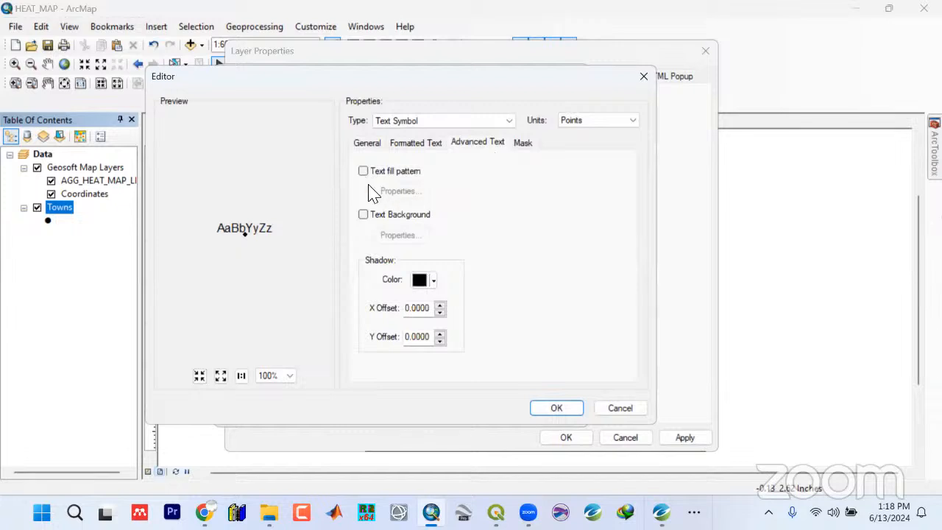
pyautogui.click(364, 214)
pyautogui.click(401, 237)
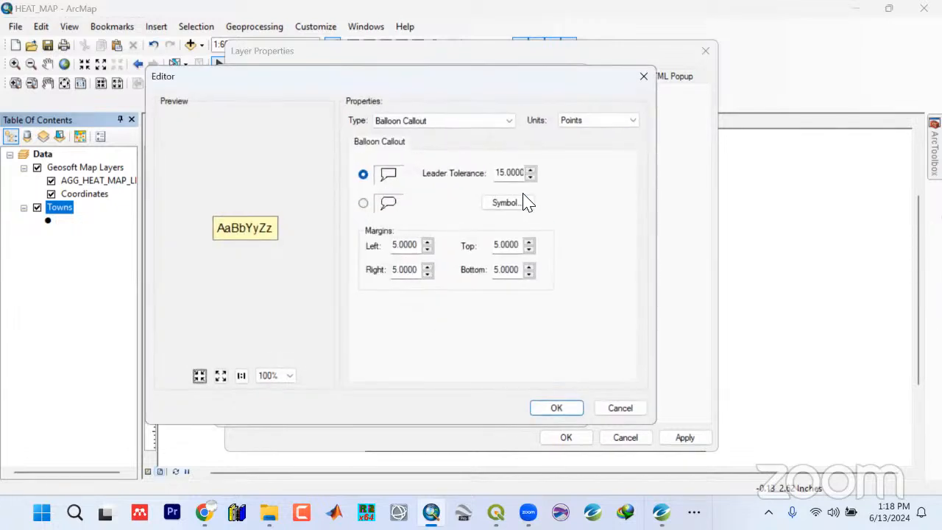
# Set the label callout's top, bottom, left and right margins to 1 point
pyautogui.click(528, 250)
pyautogui.click(528, 249)
pyautogui.click(528, 250)
pyautogui.click(529, 249)
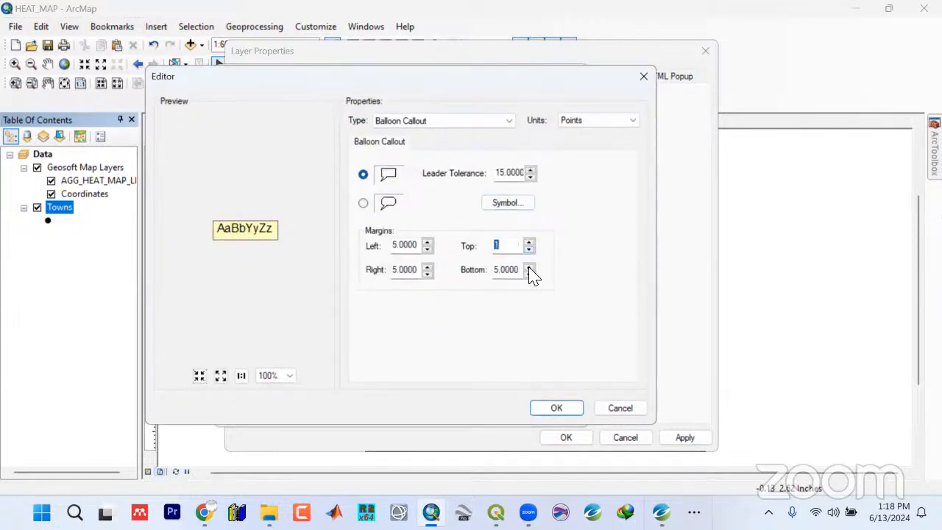
pyautogui.click(528, 273)
pyautogui.click(528, 273)
pyautogui.click(528, 273)
pyautogui.click(528, 273)
pyautogui.click(426, 273)
pyautogui.click(426, 273)
pyautogui.click(427, 273)
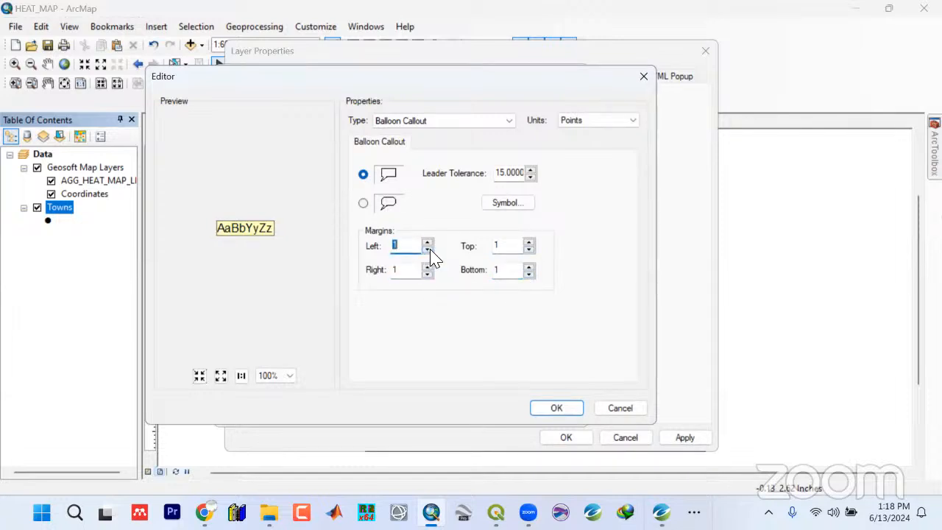
# Give the label callout a white fill with an outline width of 0, and accept the background settings
pyautogui.click(500, 202)
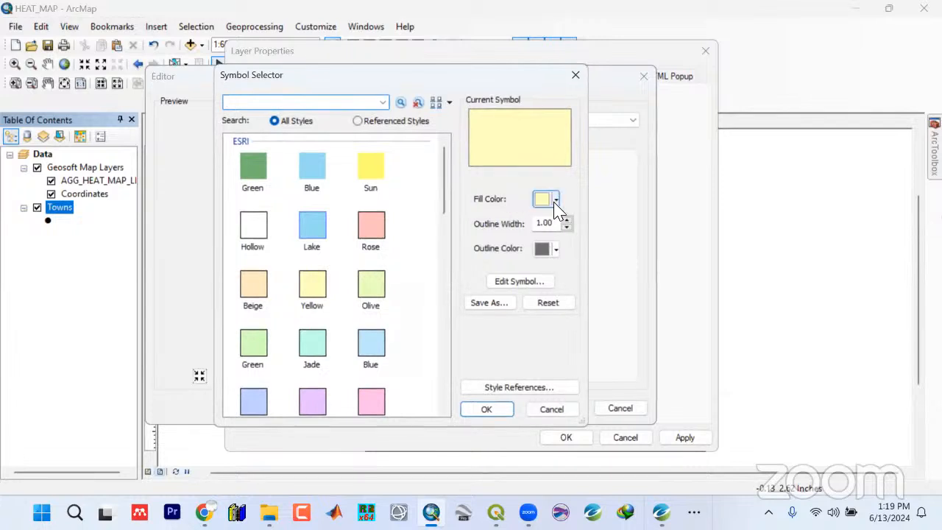
pyautogui.click(555, 200)
pyautogui.click(541, 240)
pyautogui.click(565, 227)
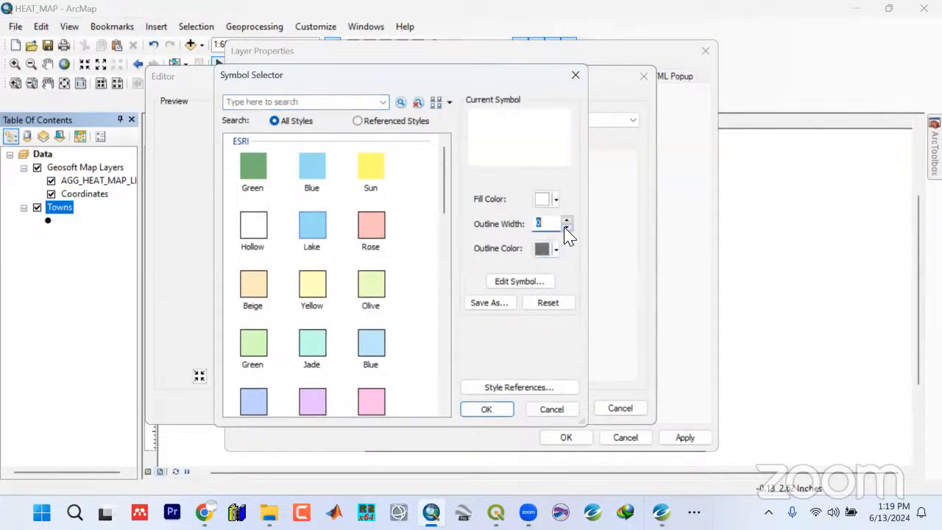
pyautogui.click(499, 409)
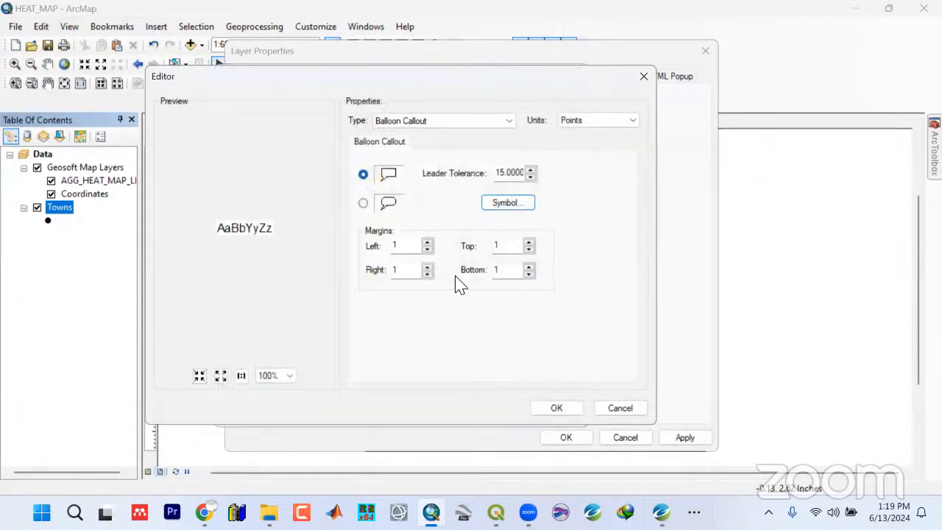
pyautogui.click(562, 412)
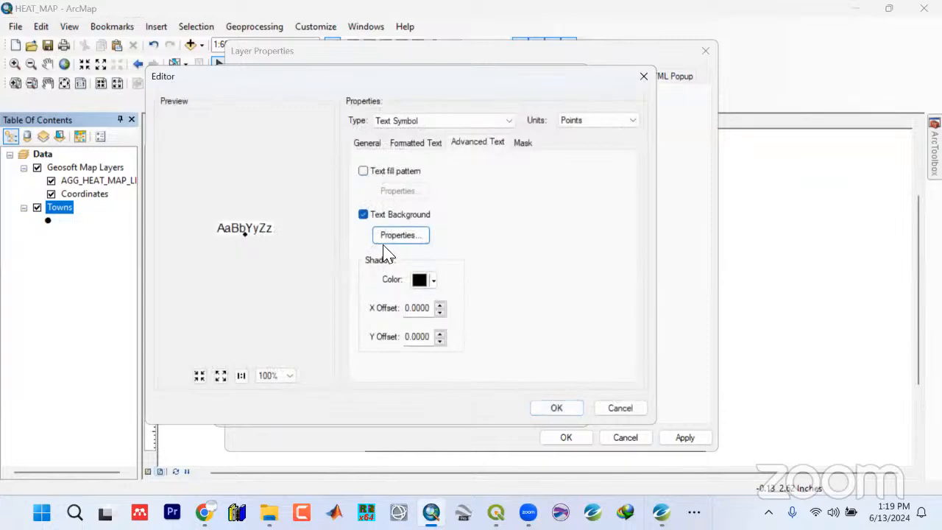
# Set the label text's shadow colour to light grey and apply the label settings to the Towns layer
pyautogui.click(432, 280)
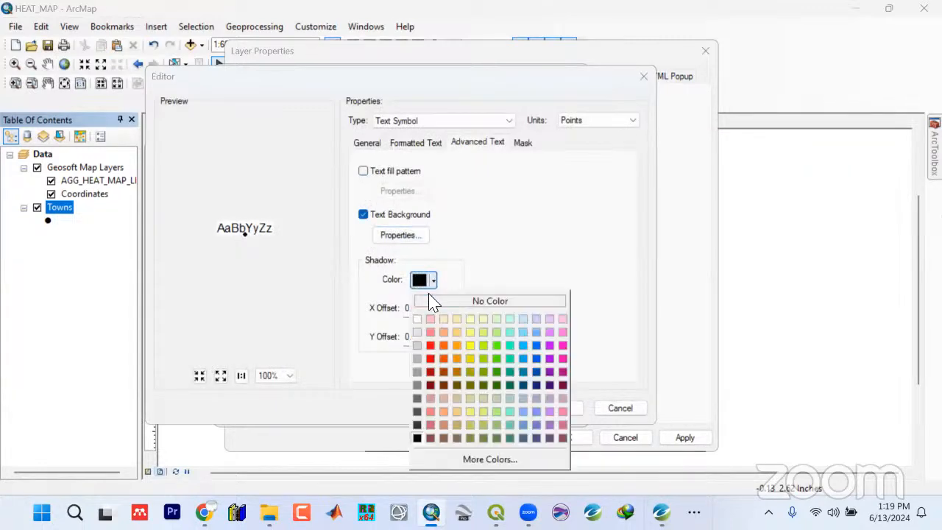
pyautogui.click(417, 332)
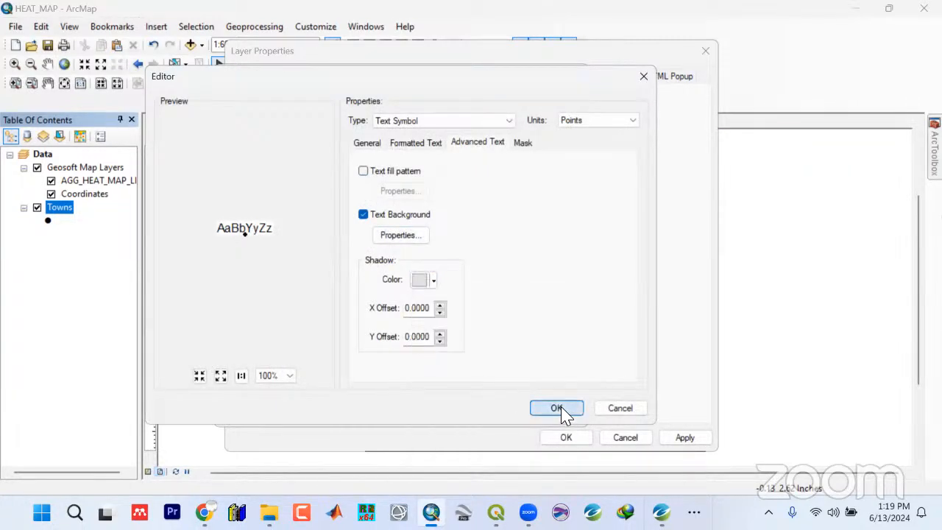
pyautogui.click(563, 412)
pyautogui.click(496, 413)
pyautogui.click(674, 440)
pyautogui.click(563, 437)
# Move the Towns layer into the Geosoft Map Layers group, above the heatmap layer
pyautogui.click(52, 209)
pyautogui.moveTo(57, 188); pyautogui.dragTo(56, 177)
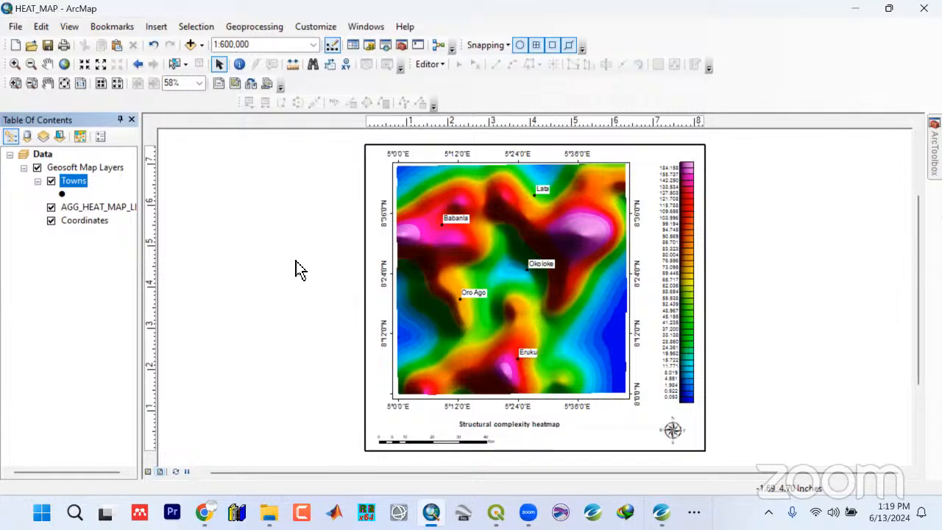
# Add Centers_pt.shp from the OSM Project's Shapefiles folder to the map
pyautogui.click(202, 45)
pyautogui.click(214, 62)
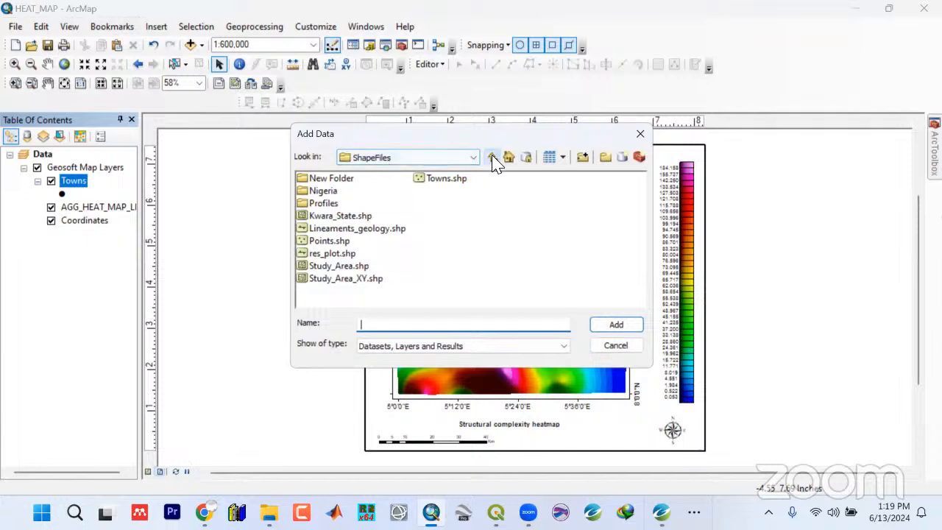
pyautogui.click(491, 158)
pyautogui.doubleClick(332, 231)
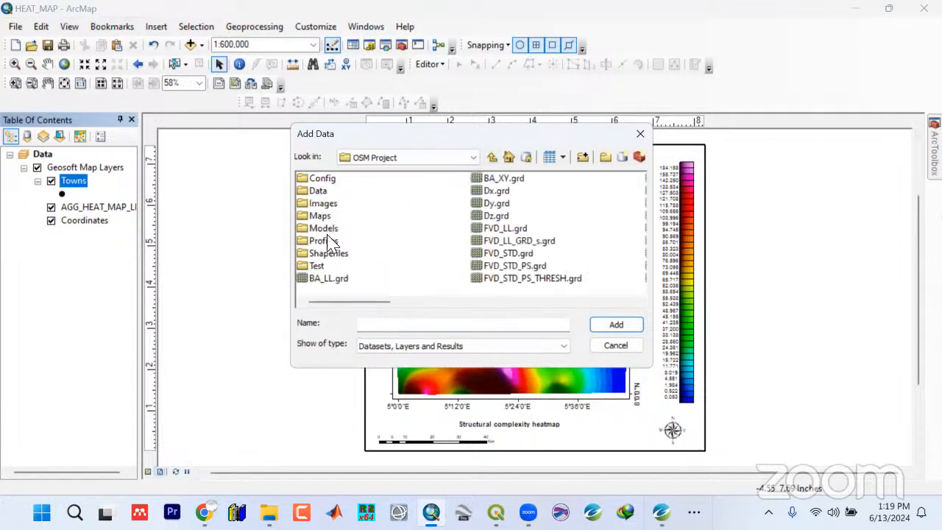
pyautogui.doubleClick(328, 253)
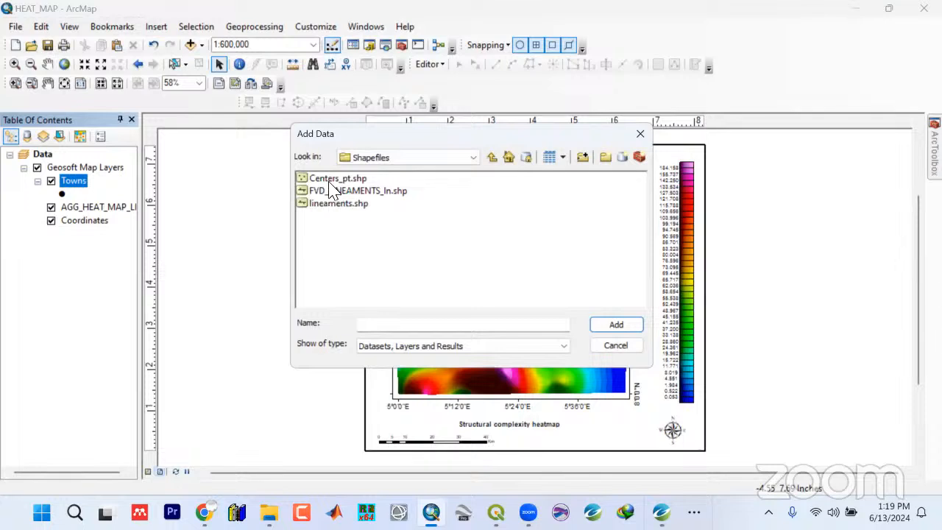
pyautogui.click(331, 184)
pyautogui.click(614, 325)
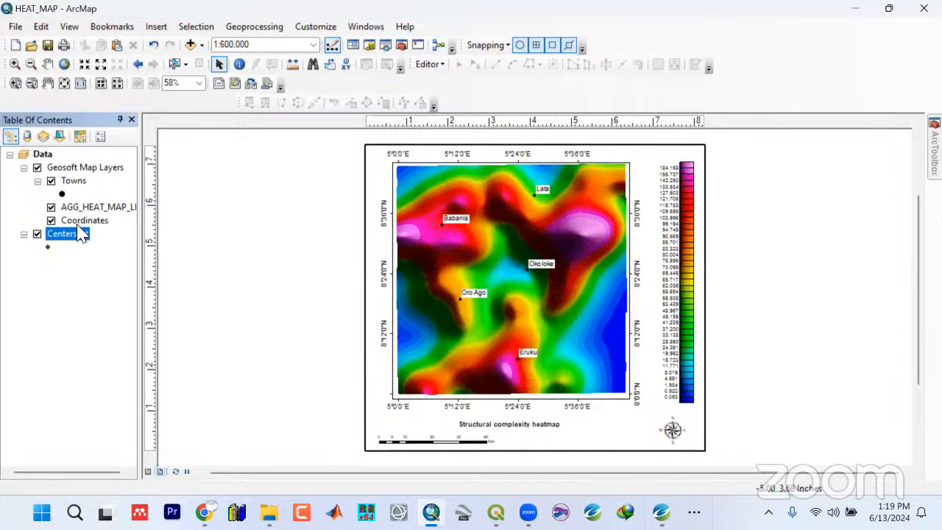
# Browse the OSM Project and ShapeFiles folders for another dataset to add, and close the dialog without adding anything
pyautogui.click(202, 45)
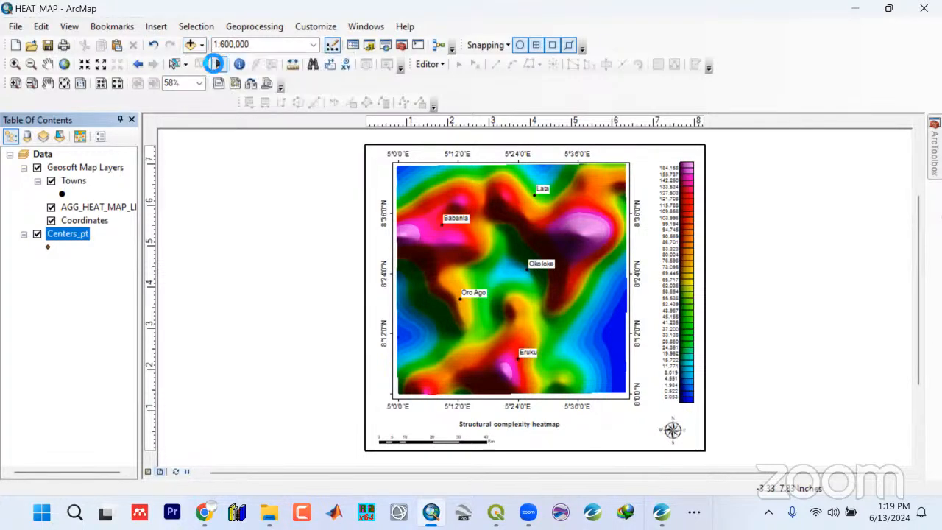
pyautogui.click(212, 63)
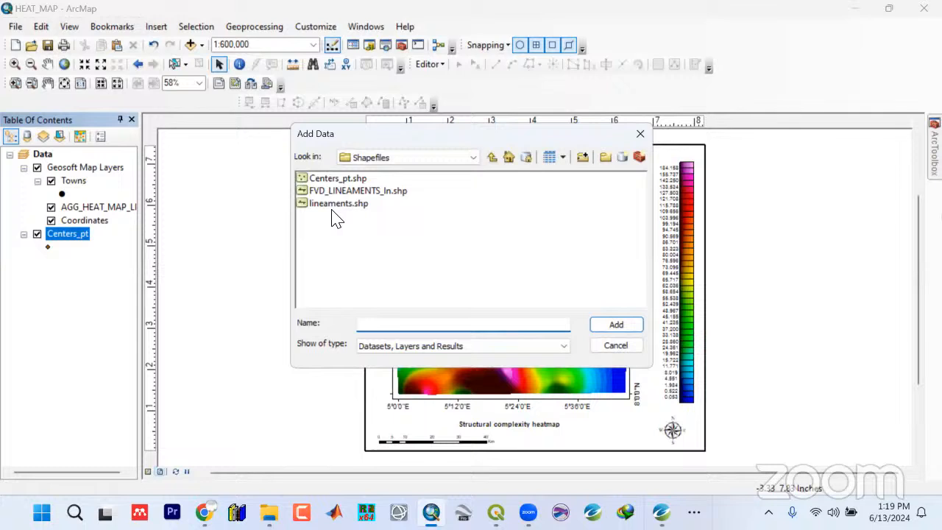
pyautogui.click(491, 158)
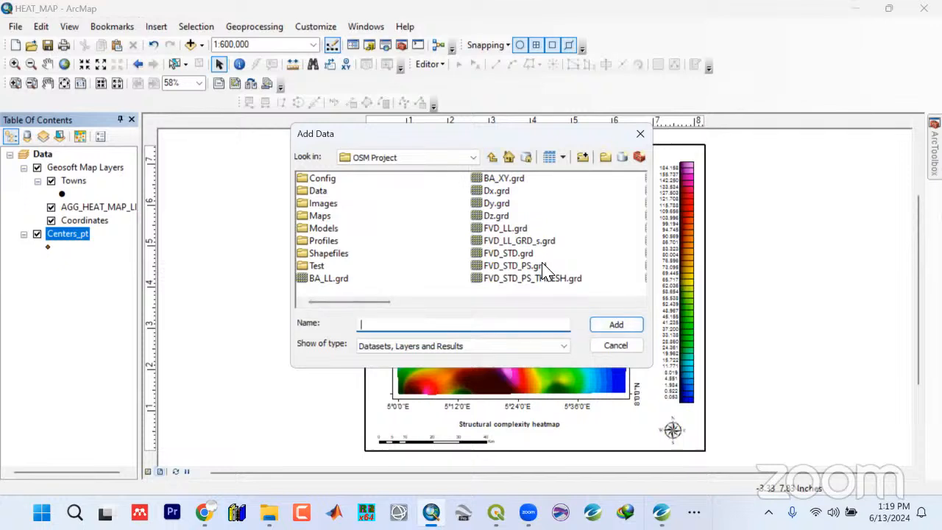
pyautogui.click(473, 157)
pyautogui.click(492, 158)
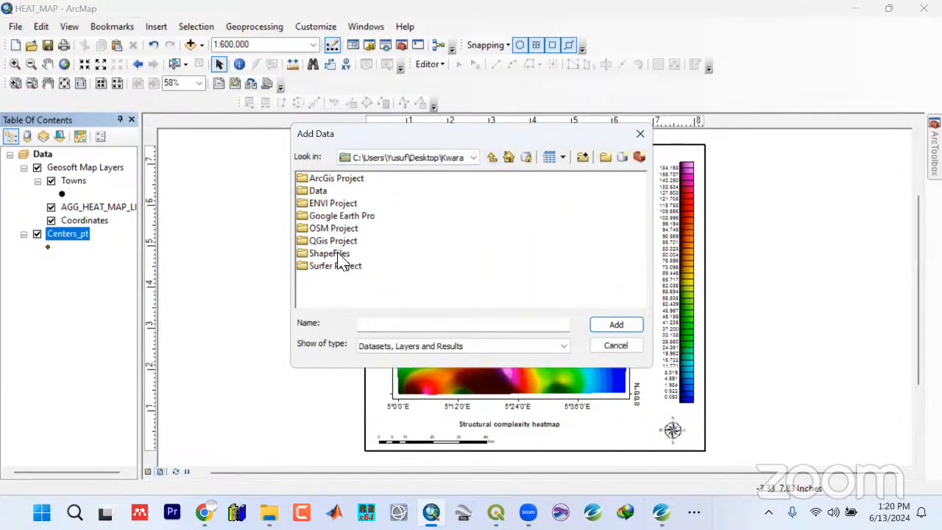
pyautogui.doubleClick(337, 229)
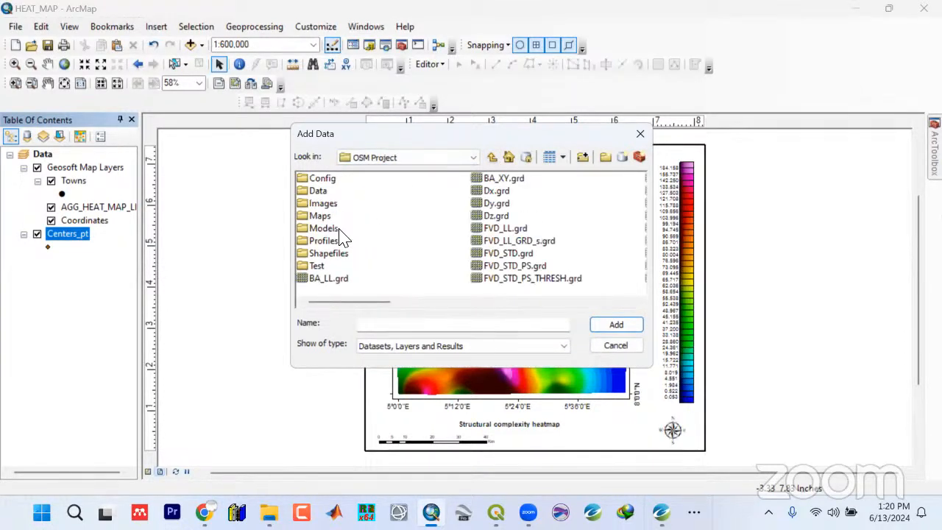
pyautogui.doubleClick(328, 254)
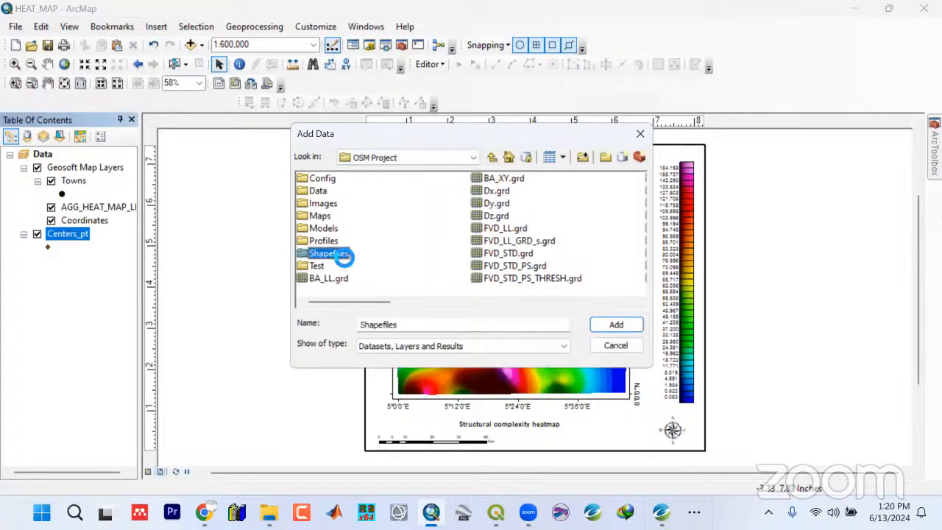
pyautogui.click(491, 158)
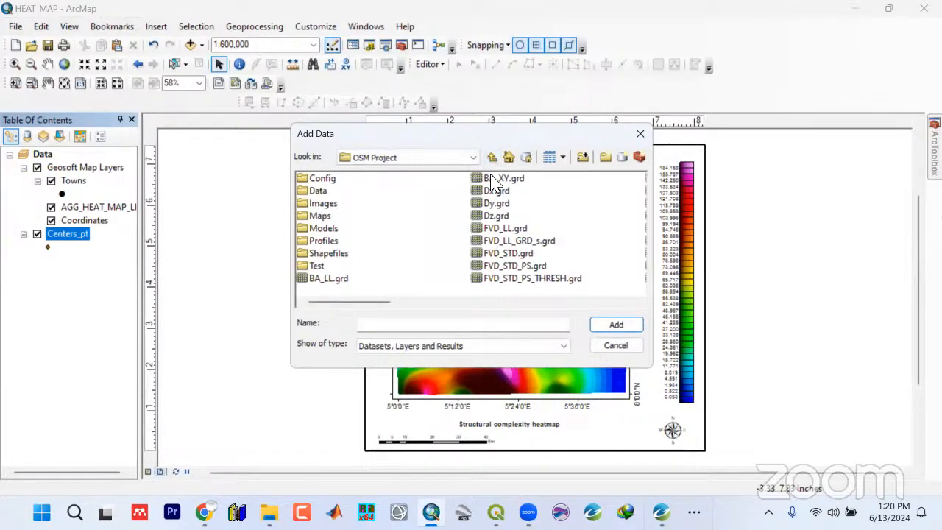
pyautogui.click(492, 157)
pyautogui.doubleClick(330, 254)
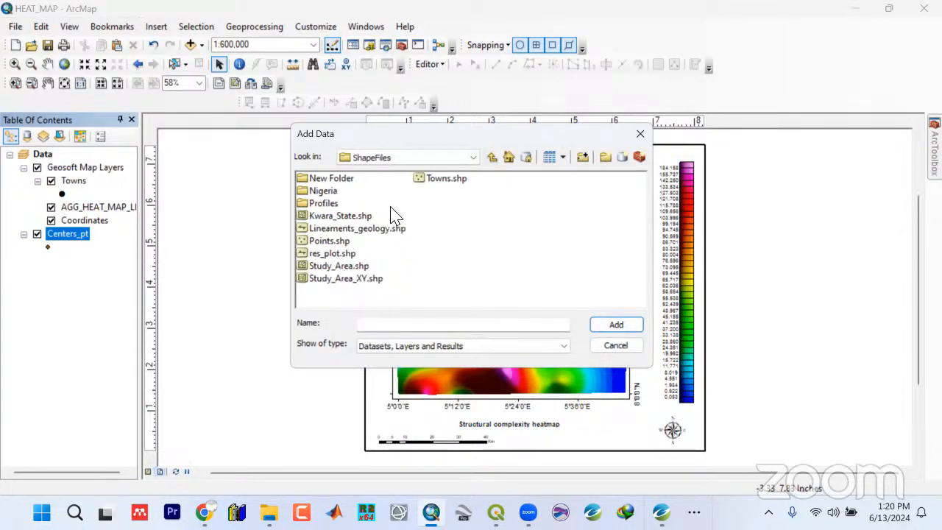
pyautogui.click(608, 345)
# Switch to Oasis montaj, dismiss the plugin help, and open HEAT_MAP.map from the project's maps
pyautogui.click(661, 512)
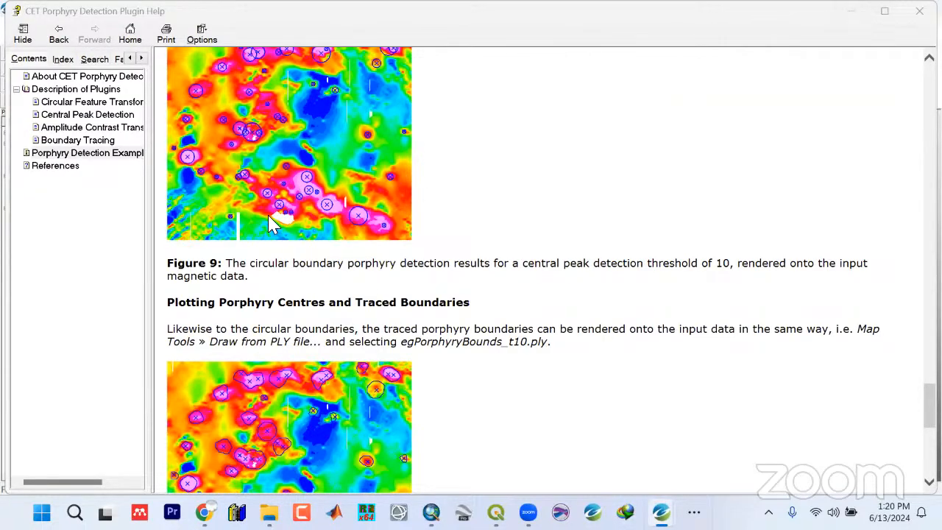
pyautogui.click(2, 193)
pyautogui.click(6, 176)
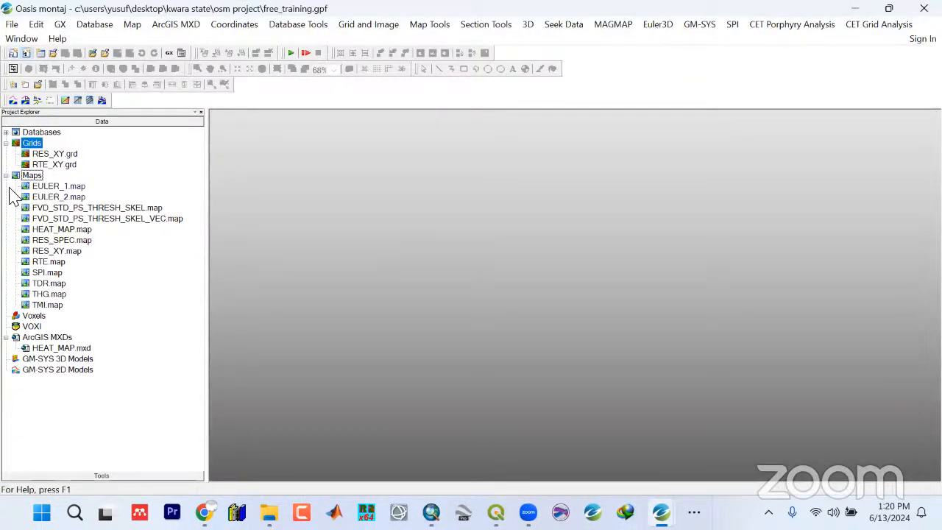
pyautogui.doubleClick(65, 230)
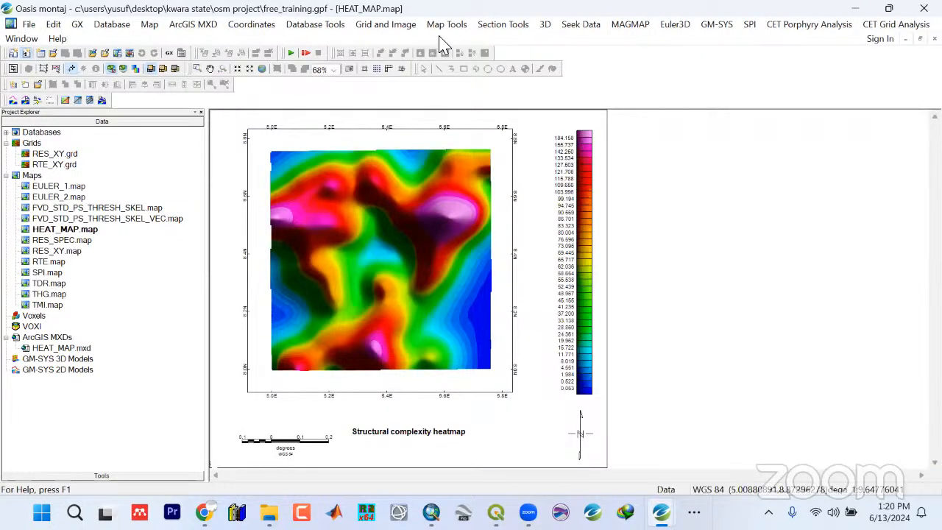
# Draw the polygon file RTE_trans_BOUNDS_t5.ply onto the heatmap's Data view as polylines with 0.3 mm black lines
pyautogui.click(444, 31)
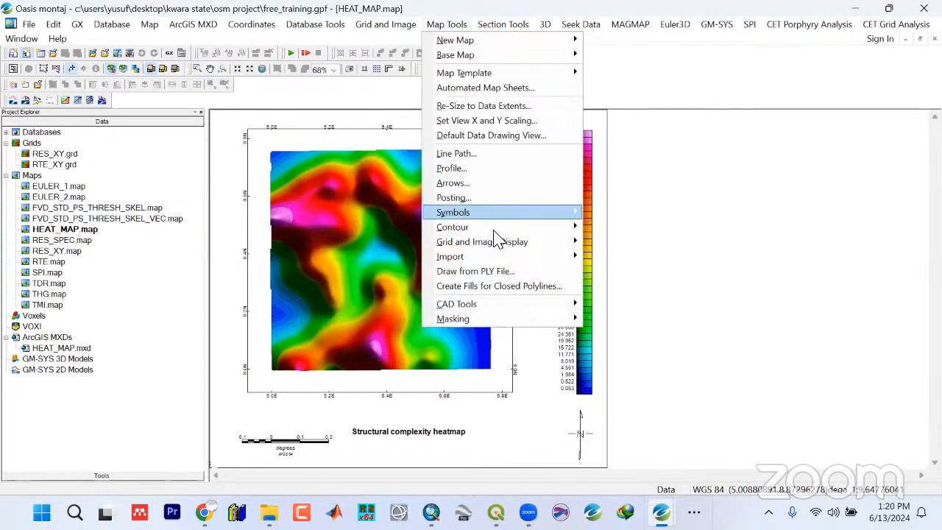
pyautogui.click(491, 272)
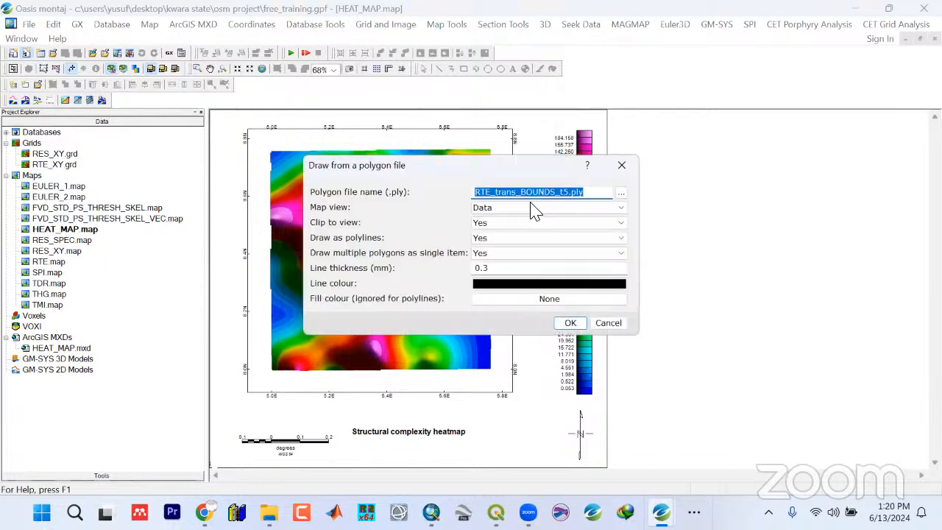
pyautogui.click(567, 322)
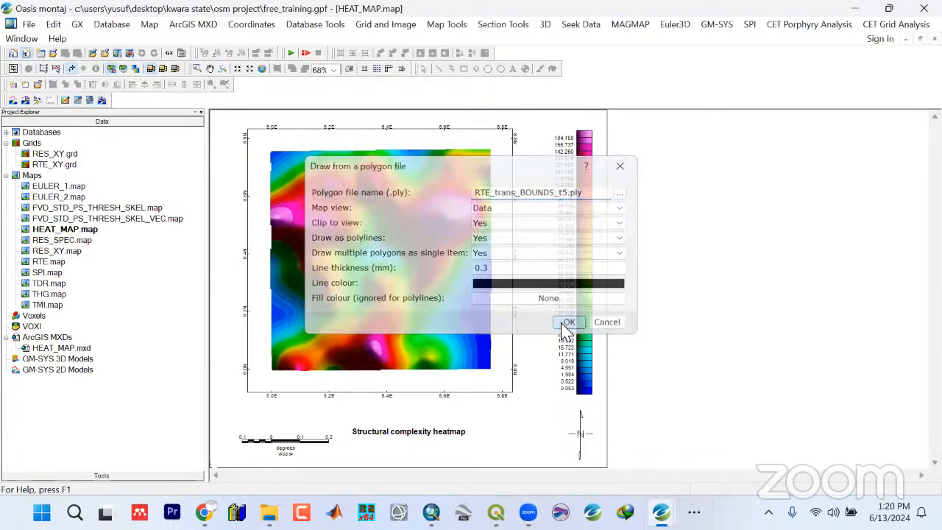
# Show the View/Group Manager and select the PLY_RTE_trans_BOUNDS_t5 group
pyautogui.rightClick(221, 139)
pyautogui.click(250, 144)
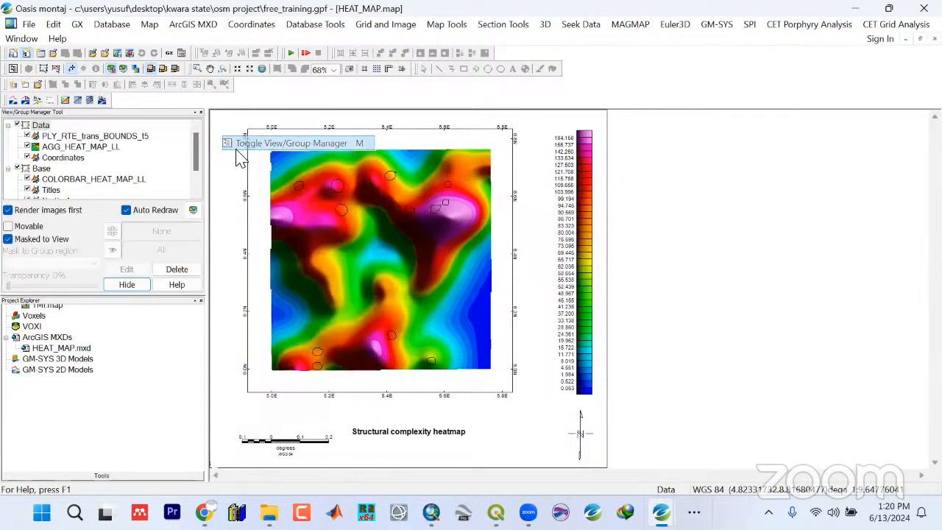
pyautogui.click(68, 136)
pyautogui.click(68, 137)
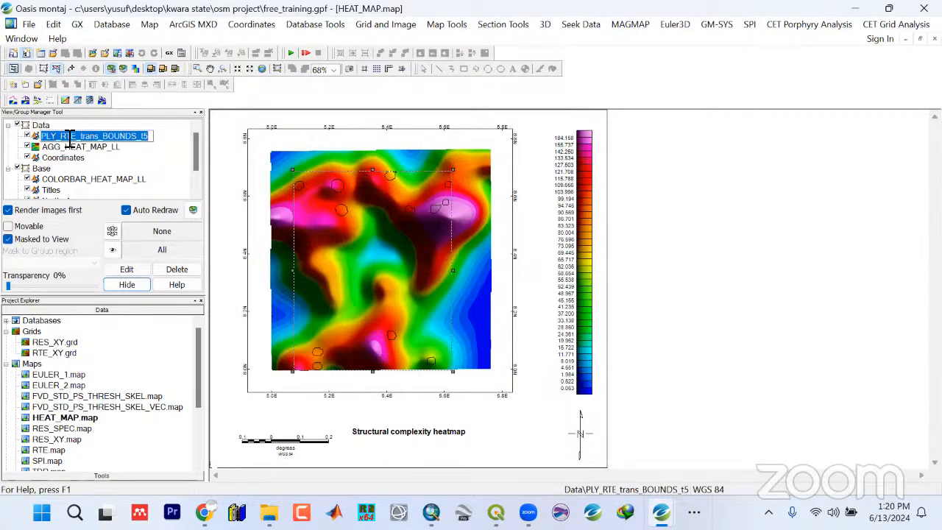
pyautogui.click(174, 126)
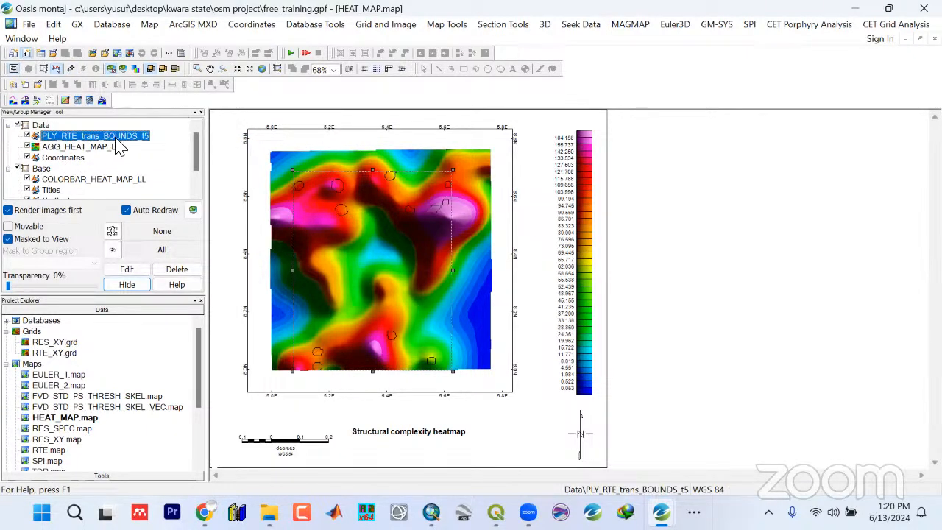
# Export the selected boundaries group as an ArcView shapefile named Bounds in the OSM Project's Shapefiles folder
pyautogui.click(150, 24)
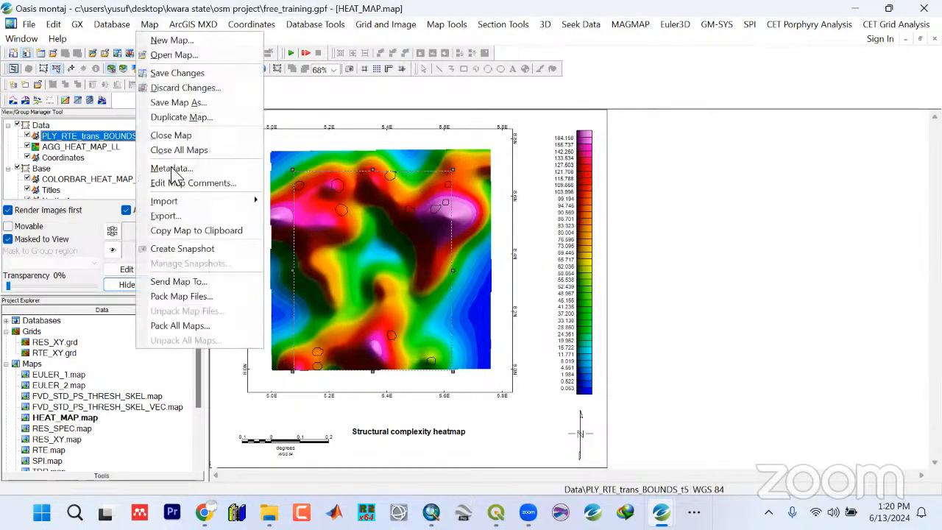
pyautogui.click(174, 216)
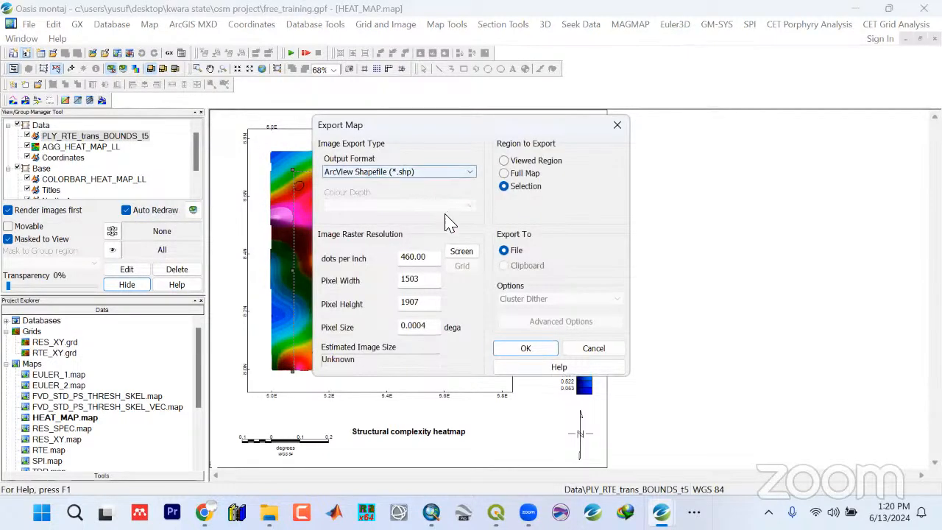
pyautogui.click(523, 351)
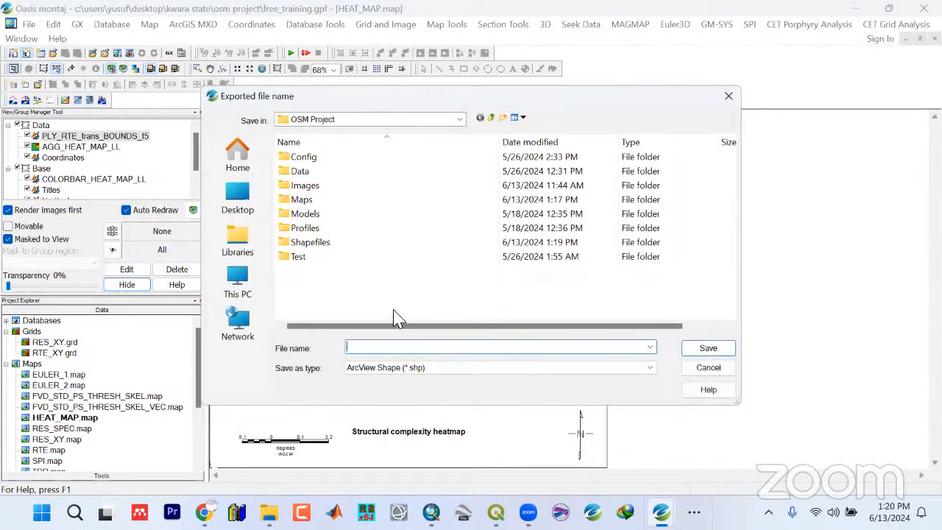
pyautogui.doubleClick(322, 244)
pyautogui.click(409, 346)
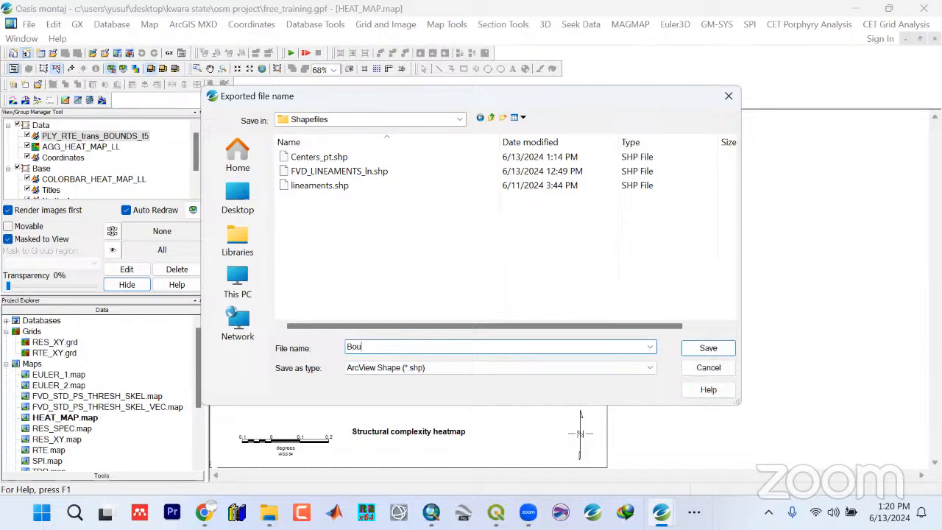
pyautogui.click(706, 349)
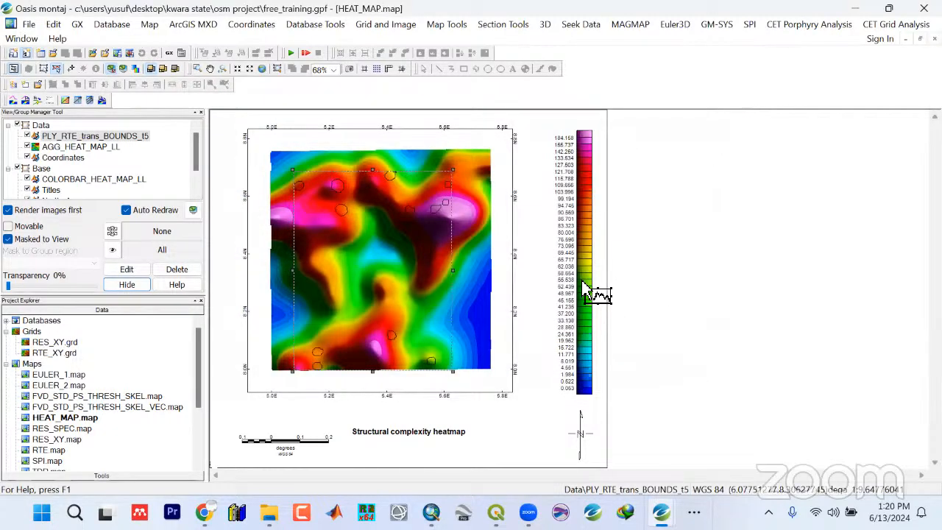
# Return to ArcMap and add Bounds_ln.shp from the OSM Project's Shapefiles folder to the map
pyautogui.click(854, 9)
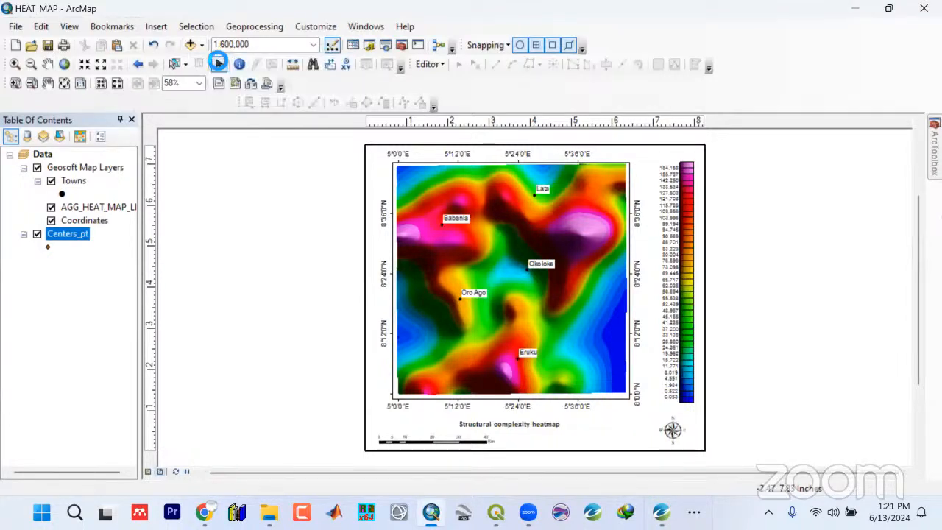
pyautogui.click(190, 45)
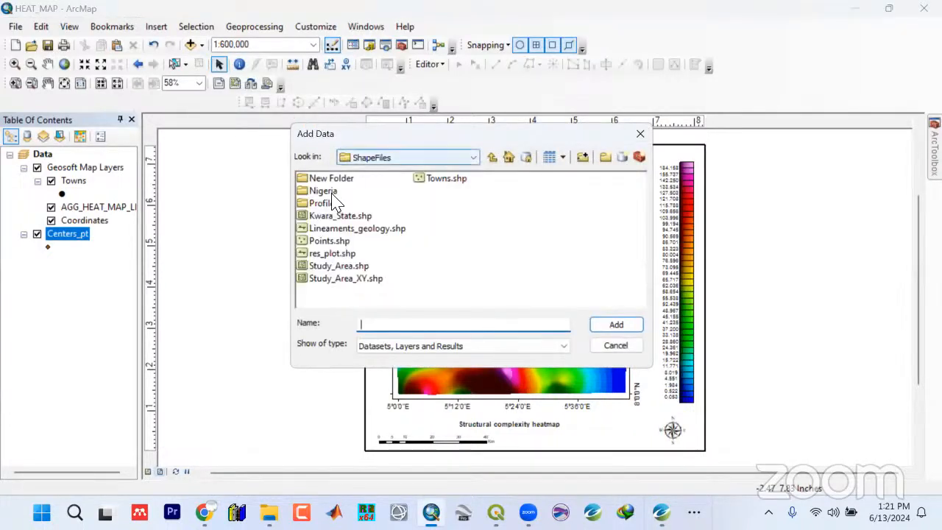
pyautogui.click(491, 157)
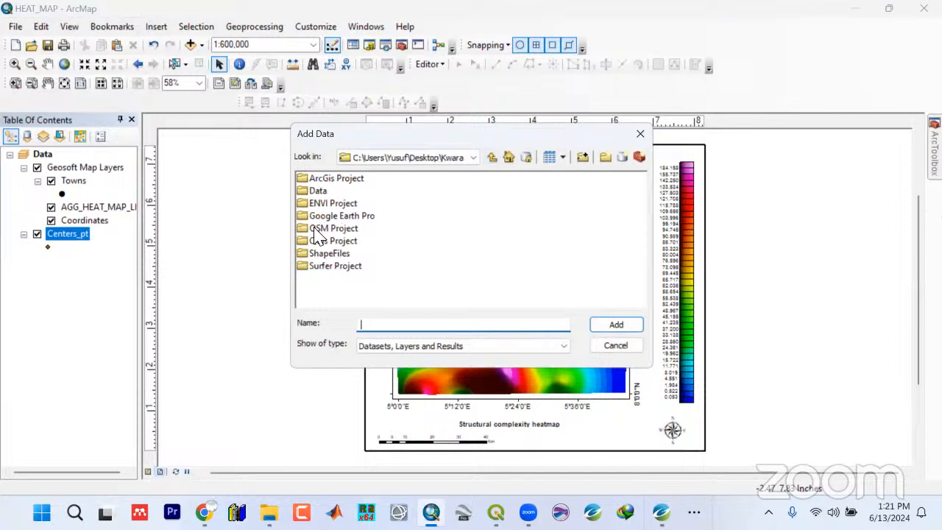
pyautogui.doubleClick(334, 265)
pyautogui.doubleClick(333, 253)
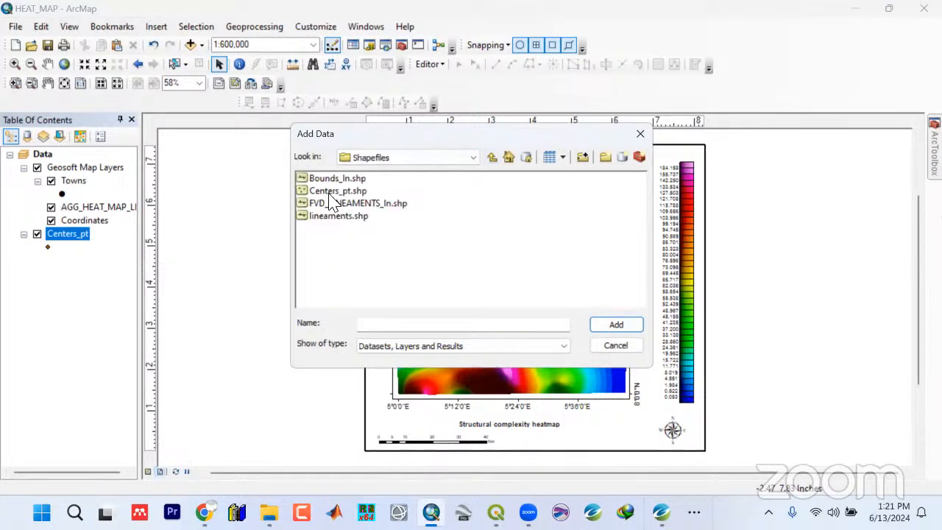
pyautogui.click(329, 183)
pyautogui.click(615, 325)
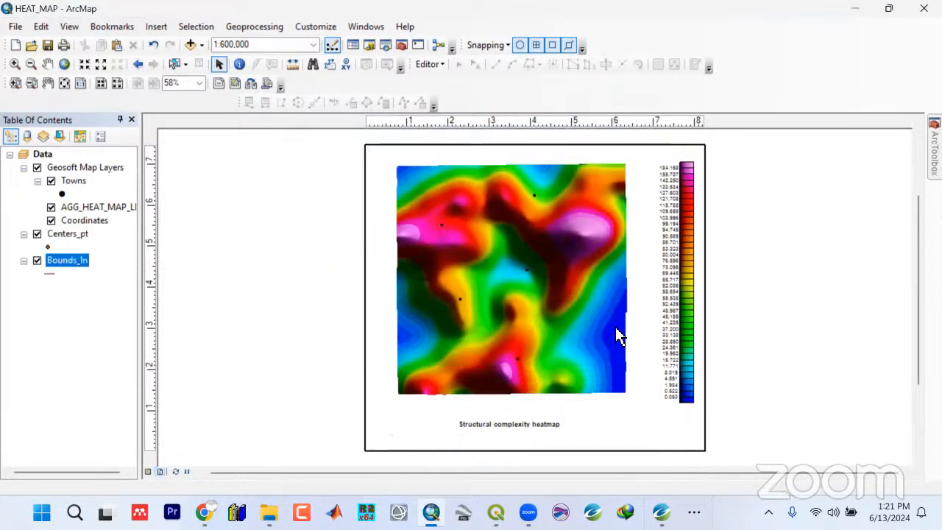
# Set the Bounds_ln line symbol to black with width 1.5 and move the layer above Towns in the Geosoft Map Layers group
pyautogui.click(50, 275)
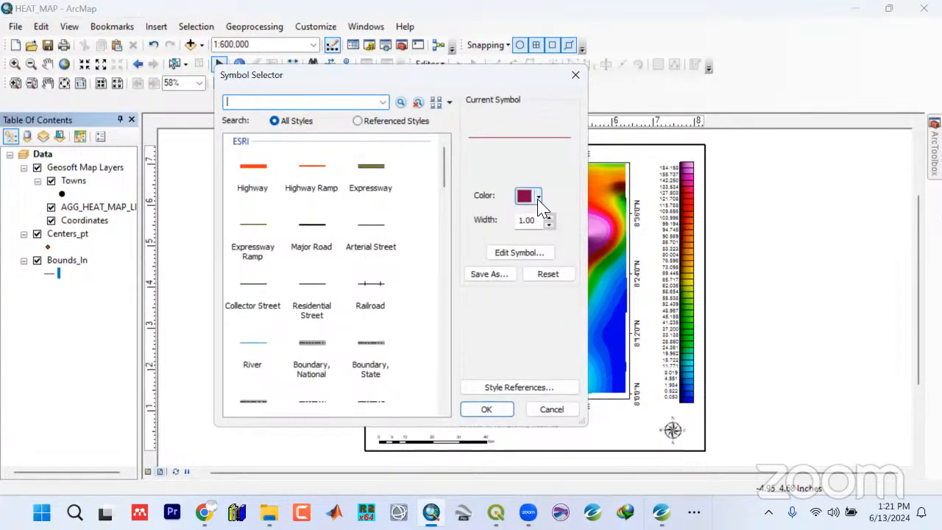
pyautogui.click(538, 197)
pyautogui.click(524, 346)
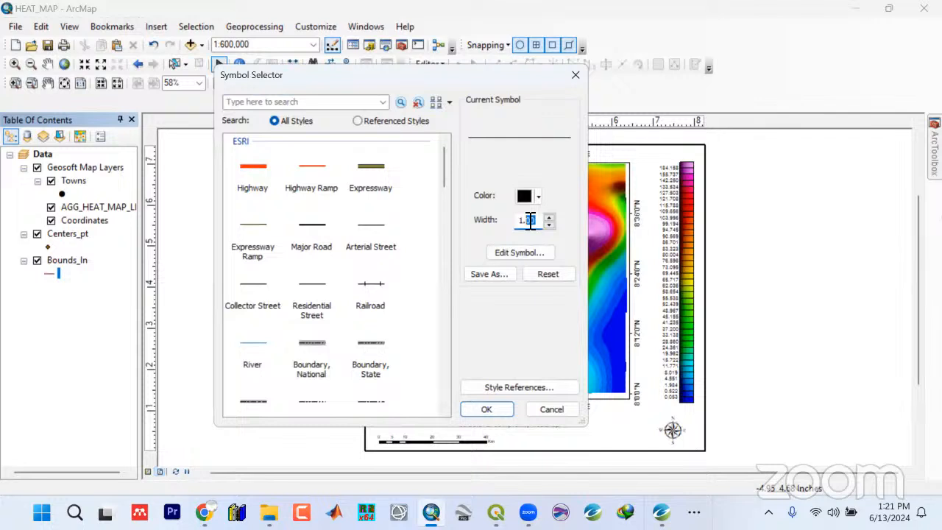
pyautogui.write('5')
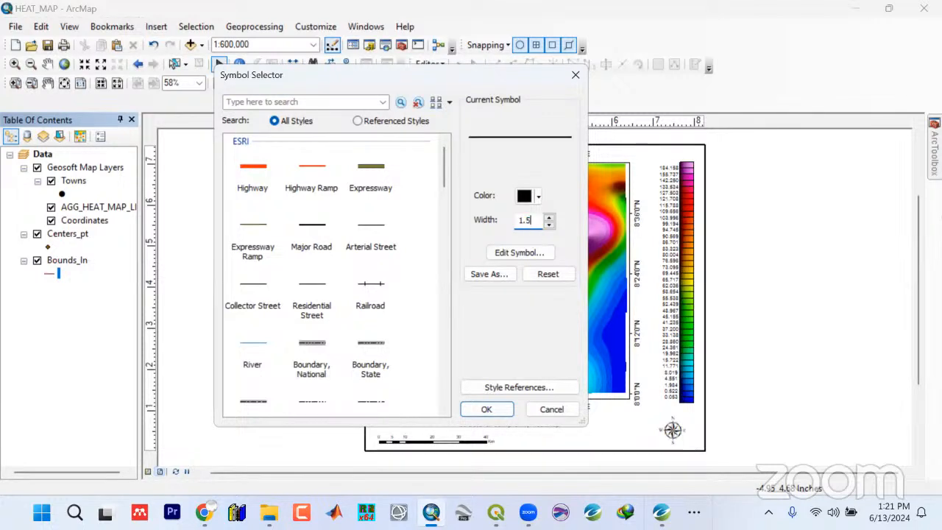
pyautogui.click(482, 410)
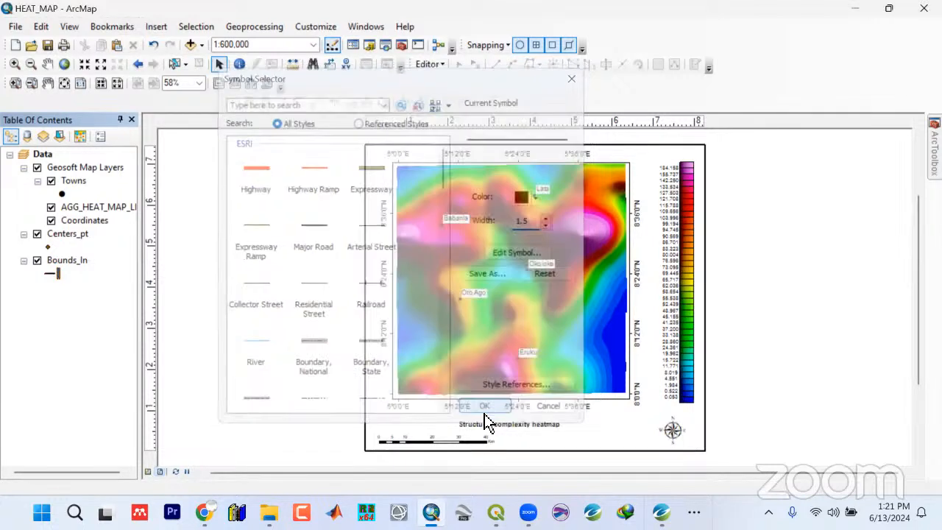
pyautogui.moveTo(64, 266); pyautogui.dragTo(60, 181)
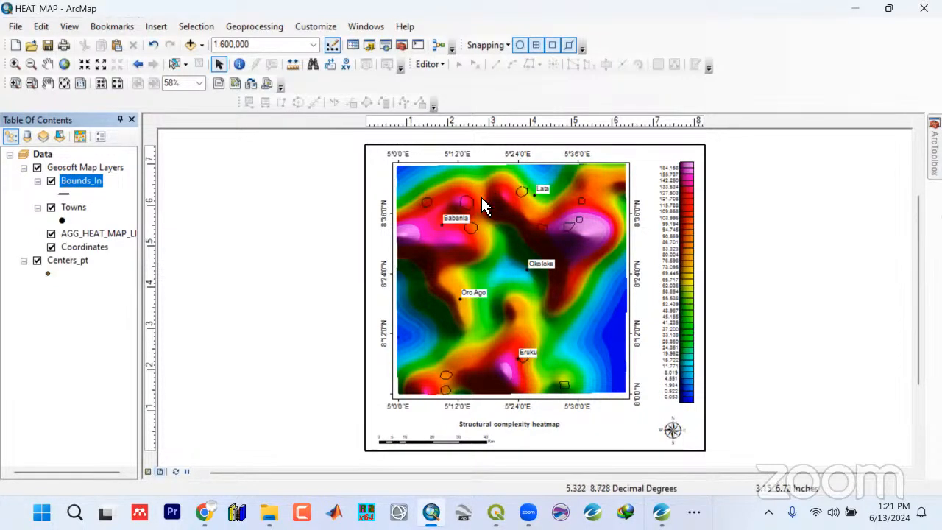
# Give Centers_pt the Cross 1 symbol at size 12 and move the layer above Bounds_ln in the Geosoft Map Layers group
pyautogui.click(47, 275)
pyautogui.scroll(-3, 442, 231)
pyautogui.scroll(3, 452, 168)
pyautogui.scroll(-8, 444, 184)
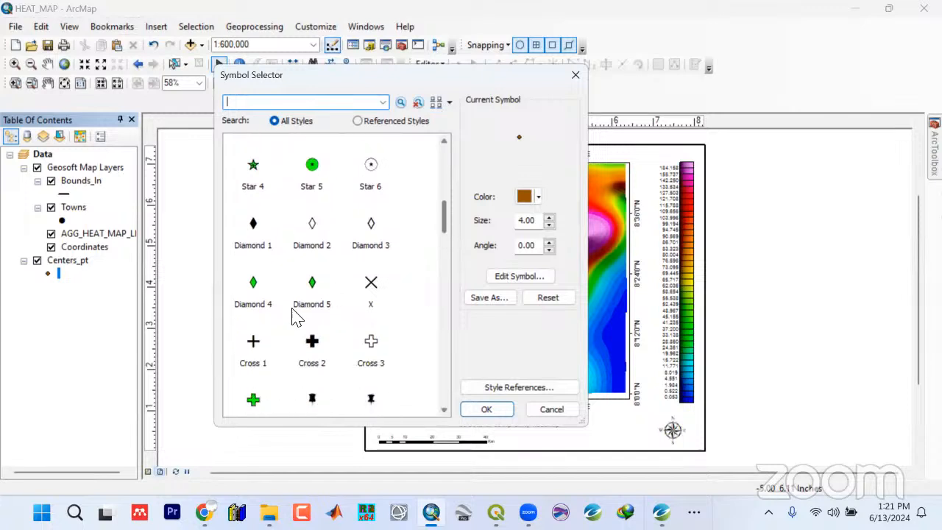
pyautogui.click(253, 343)
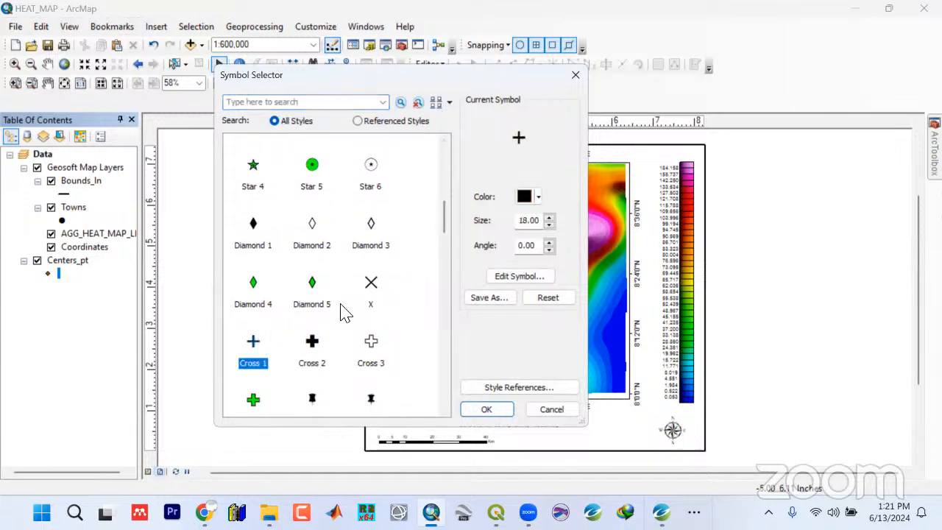
pyautogui.doubleClick(549, 225)
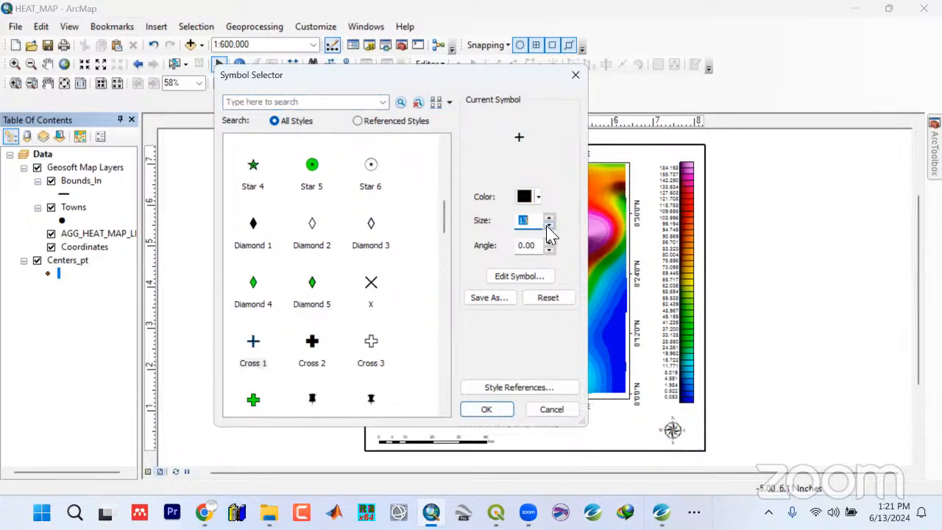
pyautogui.click(489, 409)
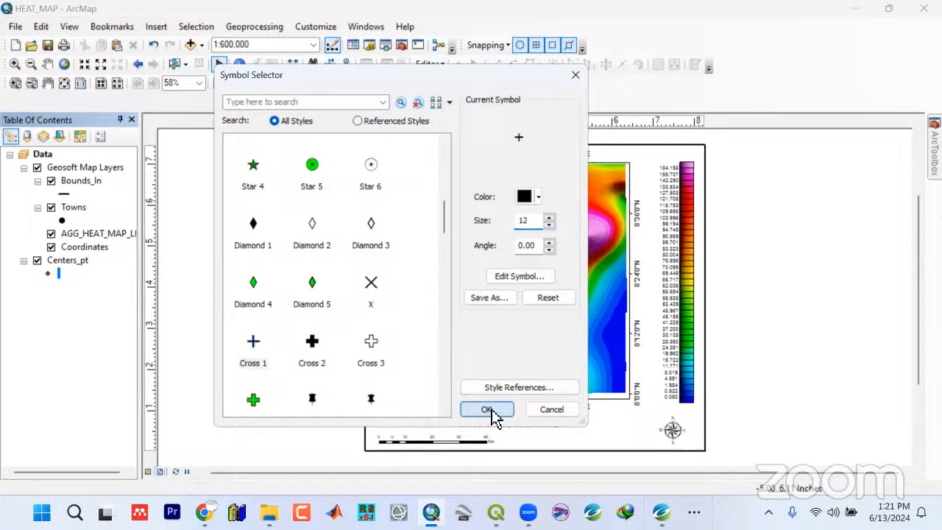
pyautogui.moveTo(70, 261); pyautogui.dragTo(65, 184)
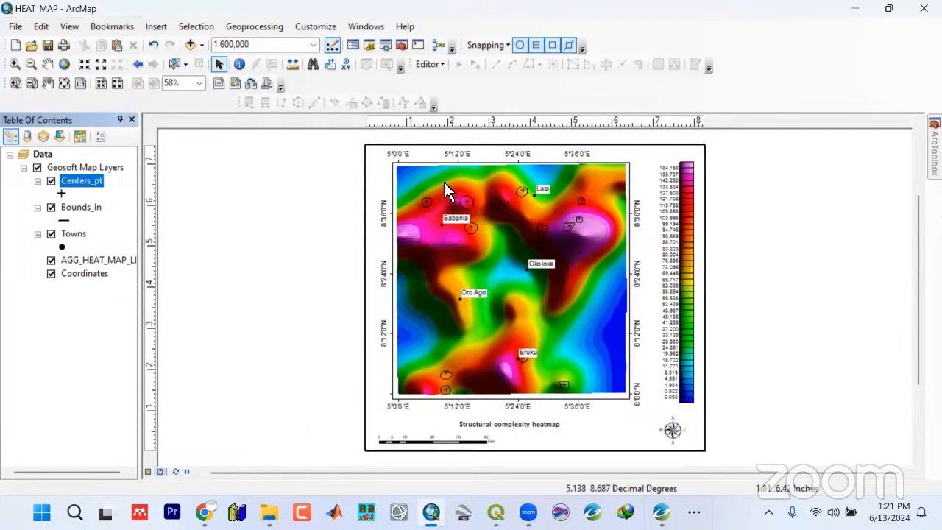
# Open the finished HEAT_MAP.jpg image and examine its title, legend entries and colour bar labels as a reference
pyautogui.click(694, 512)
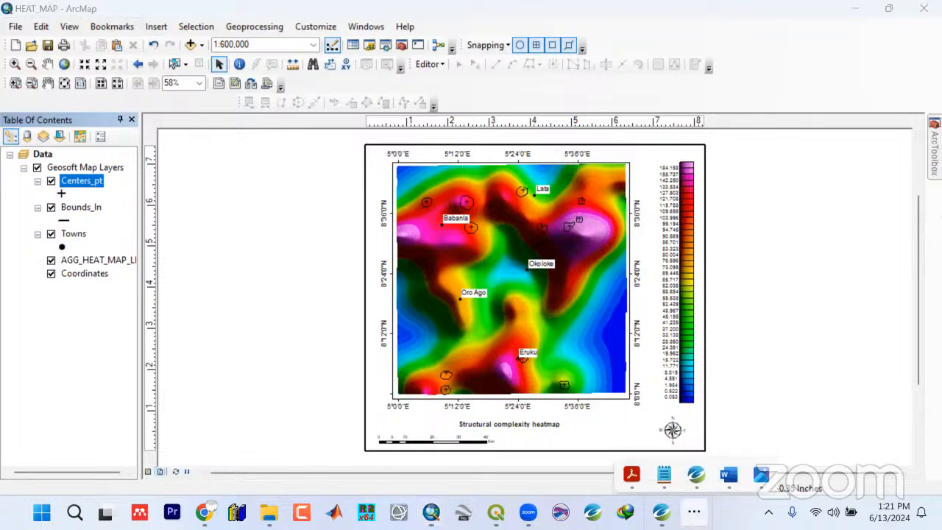
pyautogui.moveTo(734, 477)
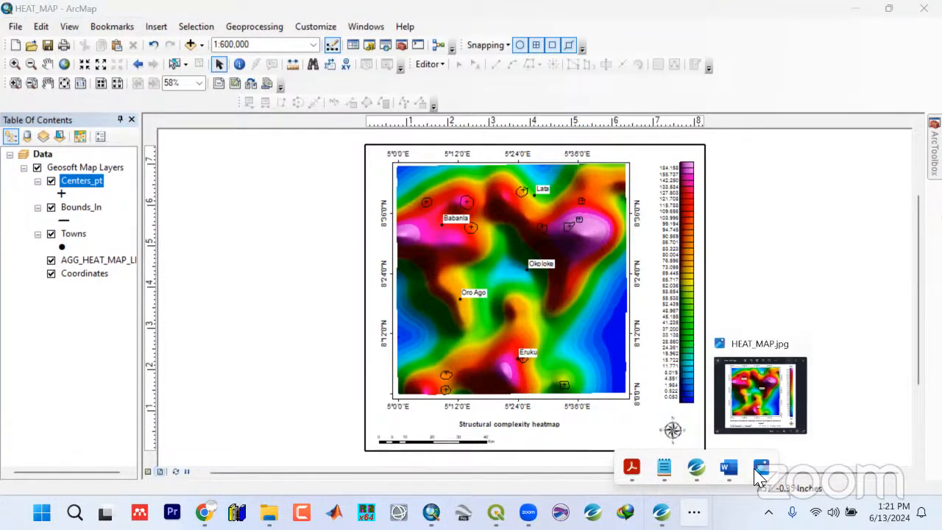
pyautogui.click(758, 477)
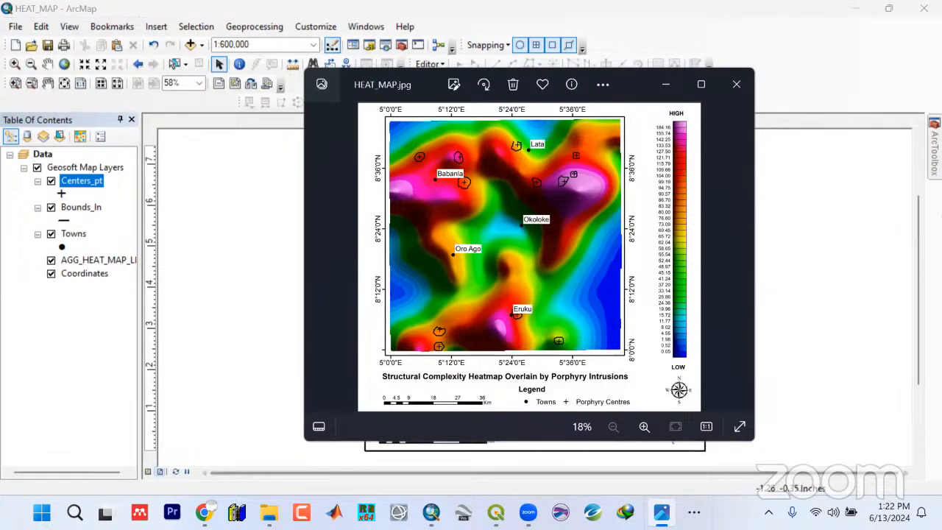
# Rename the Centers_pt layer to "Porphyry Centers"
pyautogui.click(73, 184)
pyautogui.rightClick(72, 186)
pyautogui.click(68, 184)
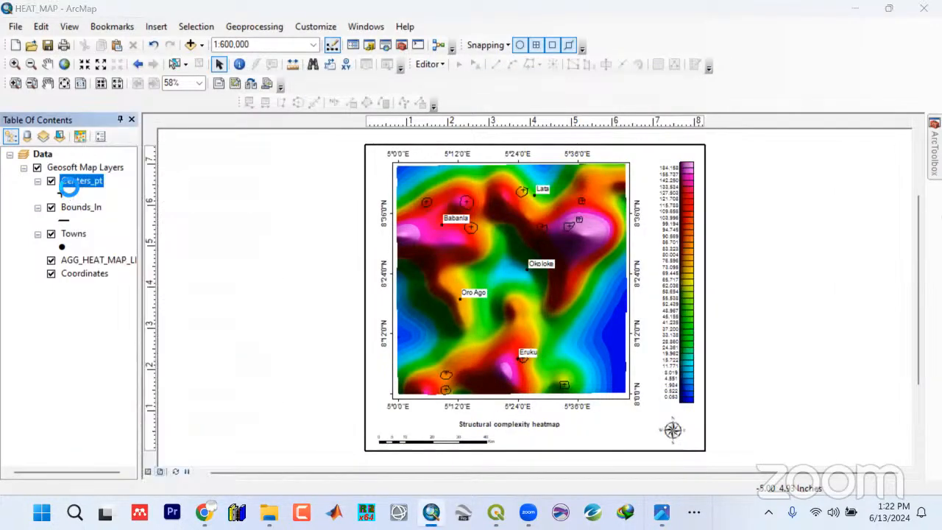
pyautogui.doubleClick(64, 185)
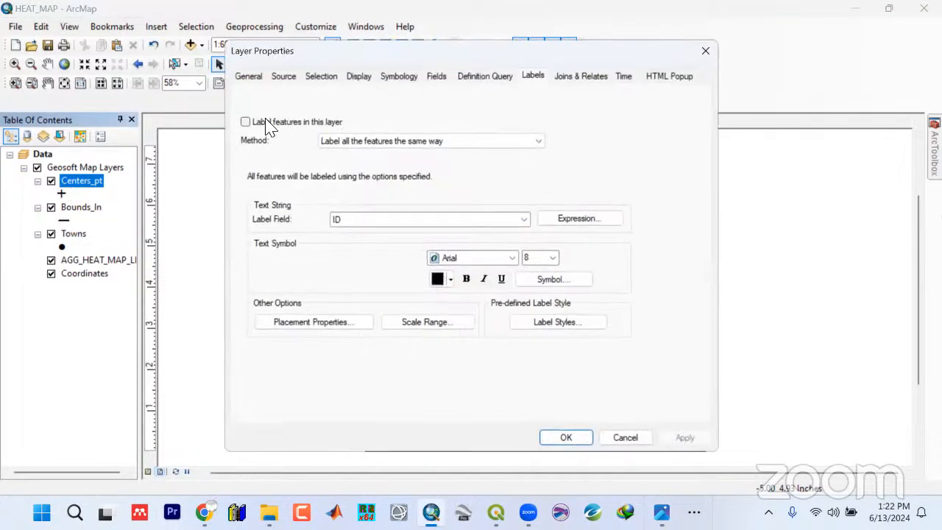
pyautogui.click(252, 80)
pyautogui.click(320, 101)
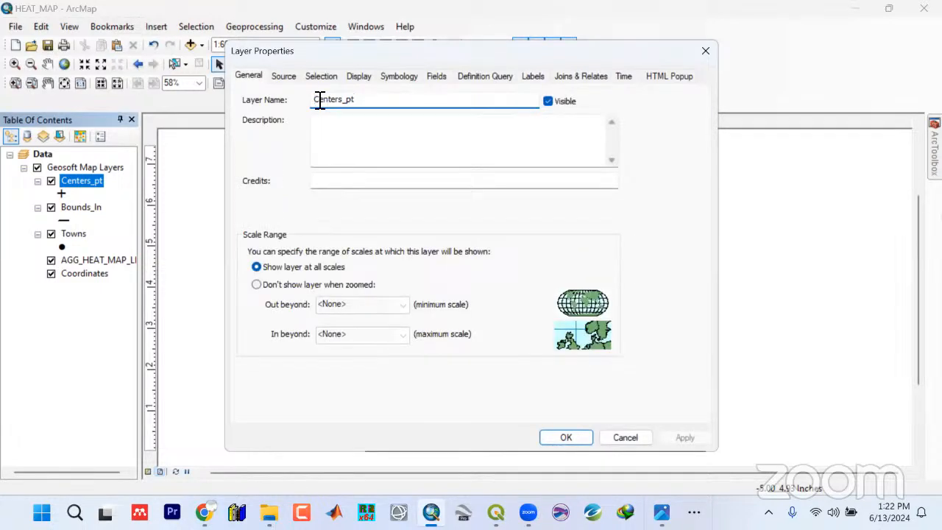
pyautogui.write('Porphyry')
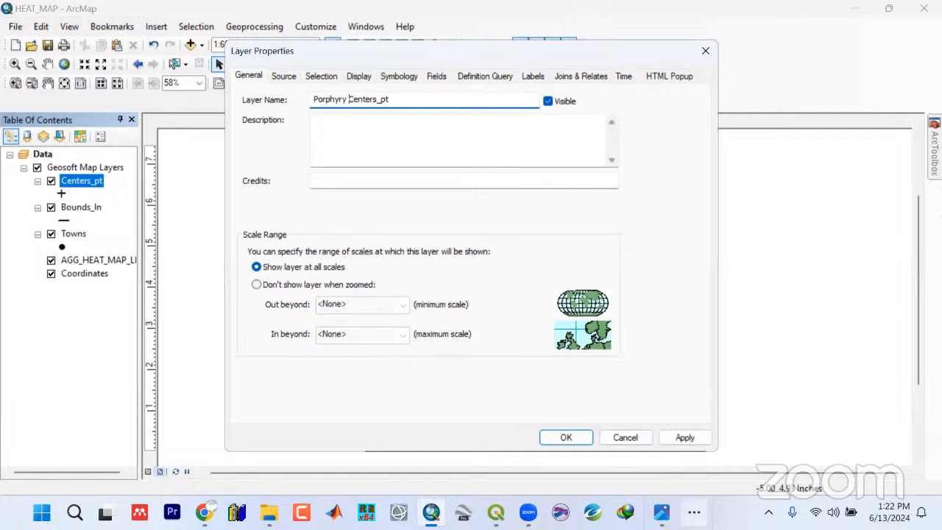
pyautogui.click(661, 512)
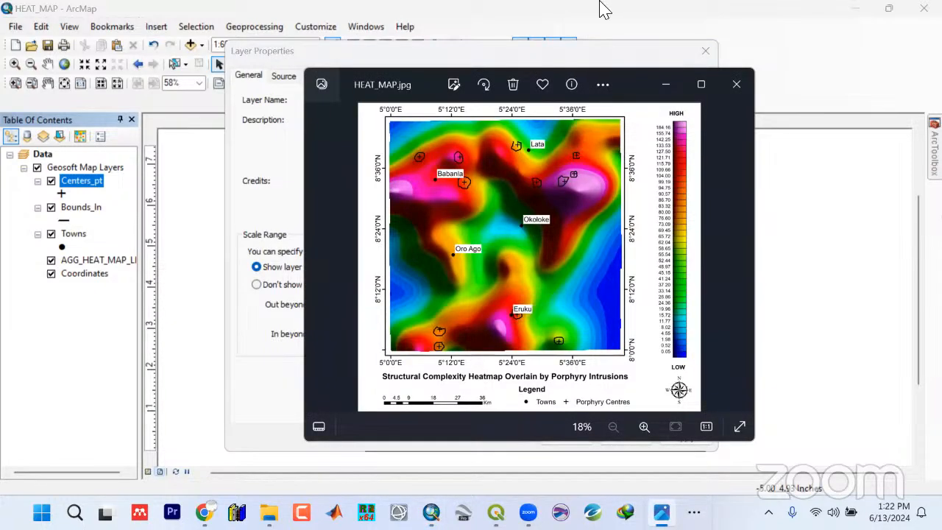
pyautogui.click(665, 86)
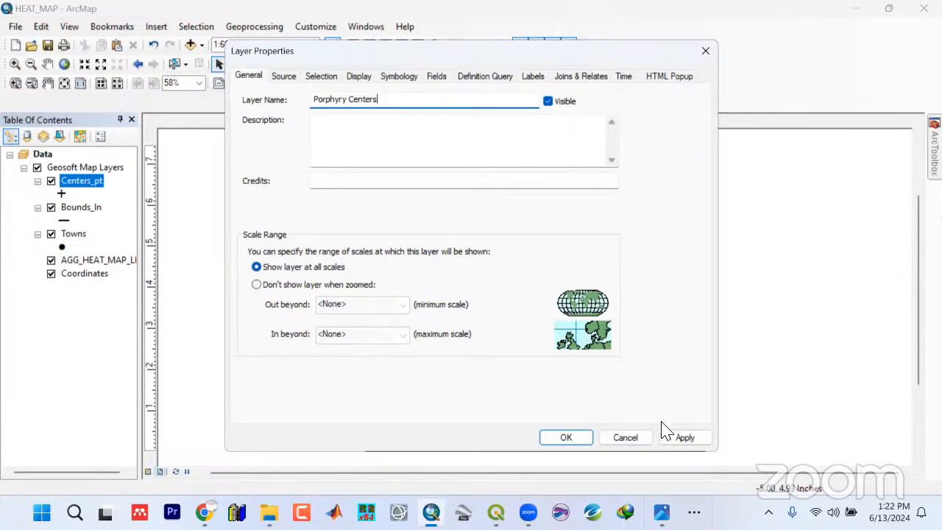
pyautogui.click(673, 440)
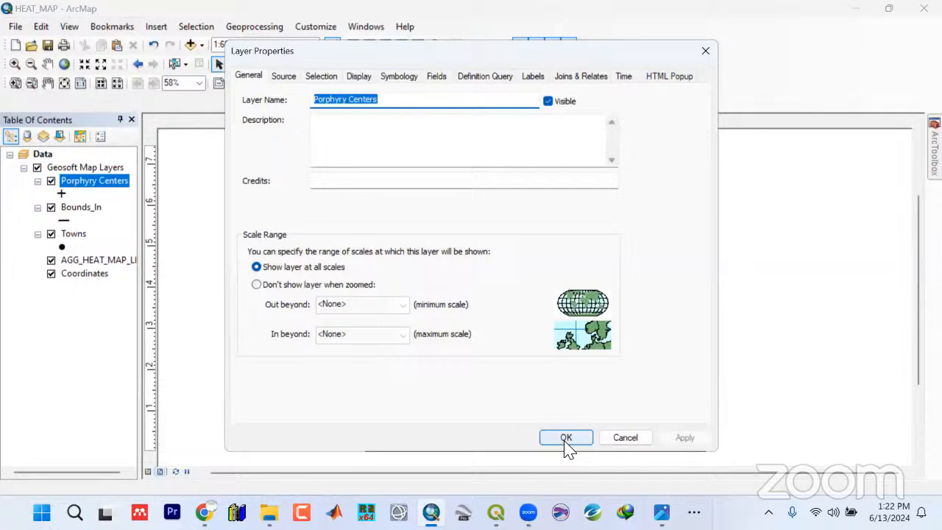
pyautogui.click(566, 437)
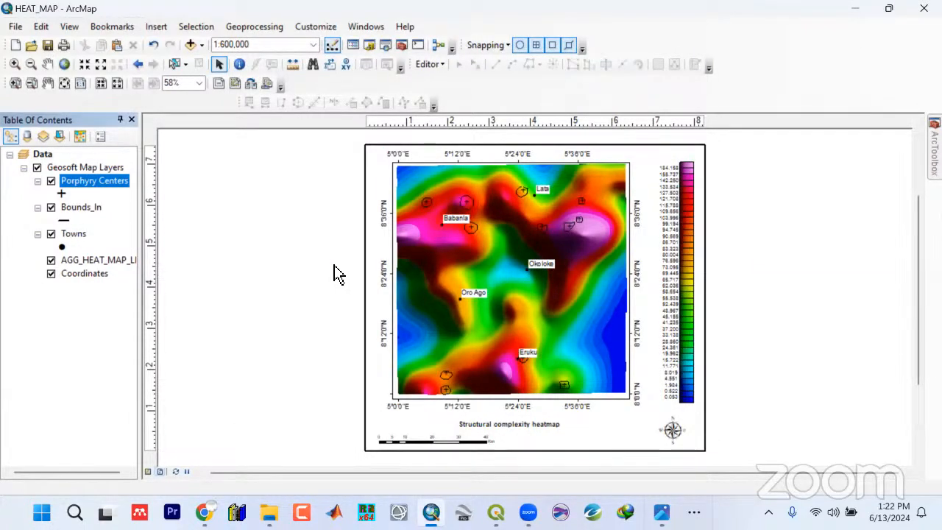
# Insert a legend listing Towns above Porphyry Centers, leaving out Bounds_ln, and place it below the map beside the north arrow
pyautogui.click(158, 28)
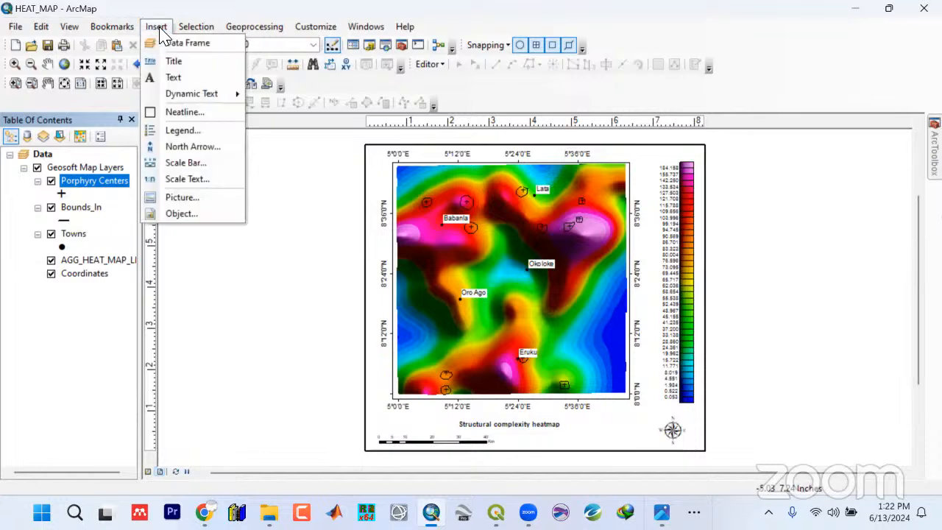
pyautogui.click(181, 130)
pyautogui.click(476, 173)
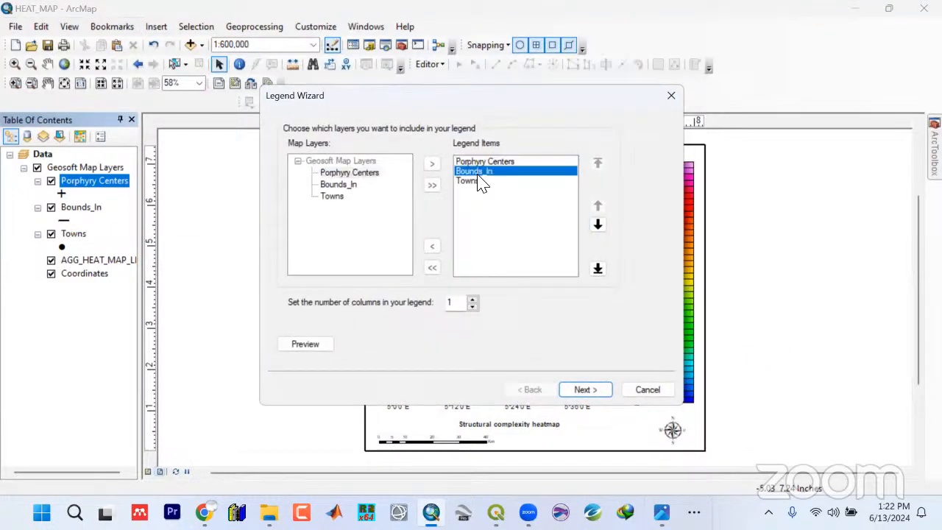
pyautogui.click(431, 248)
pyautogui.click(478, 172)
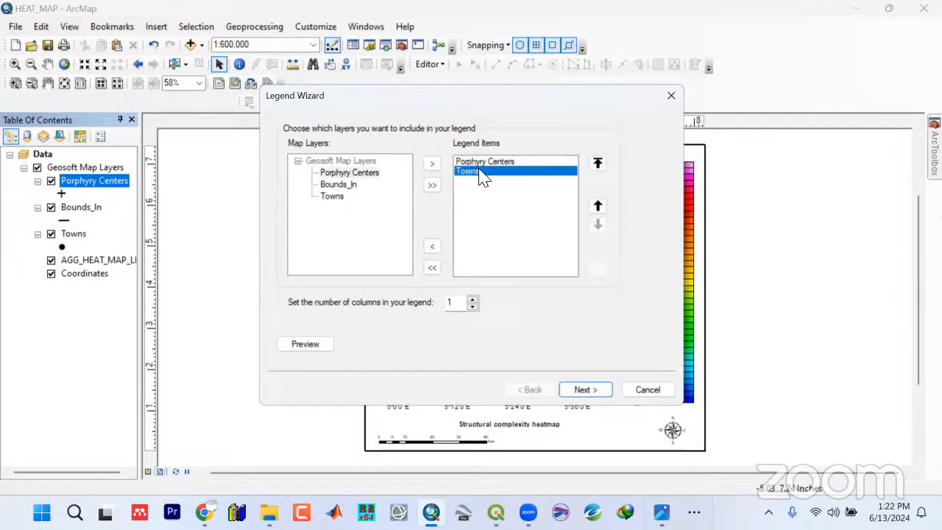
pyautogui.click(598, 208)
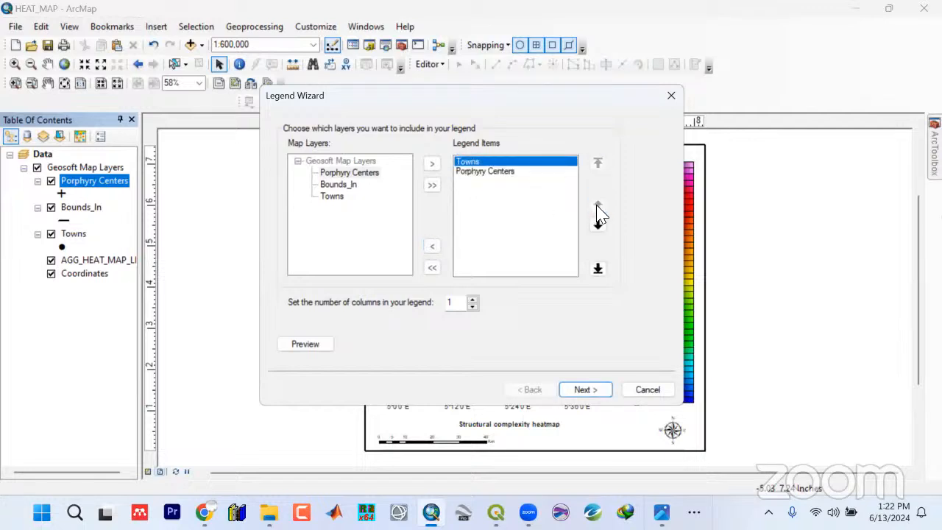
pyautogui.click(585, 390)
pyautogui.click(585, 390)
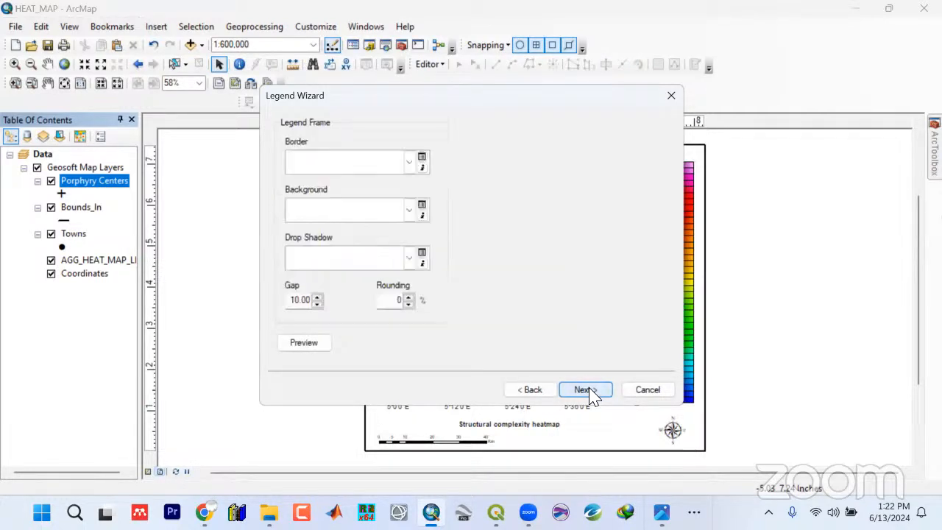
pyautogui.click(585, 390)
pyautogui.click(585, 390)
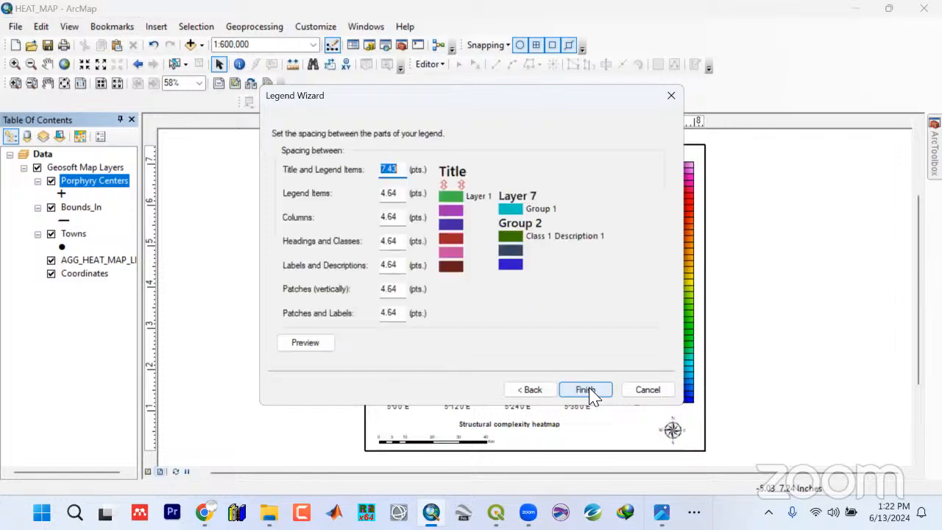
pyautogui.click(591, 389)
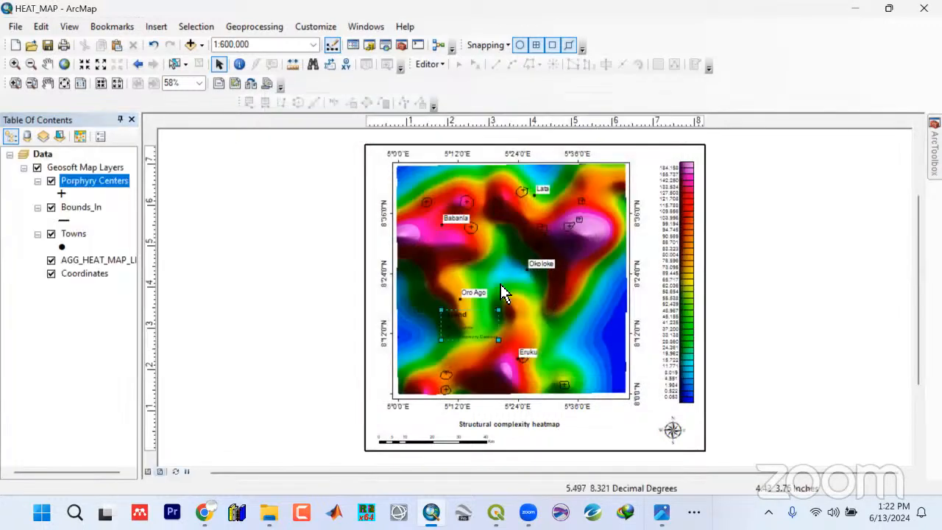
pyautogui.moveTo(480, 315)
pyautogui.mouseDown()
pyautogui.moveTo(606, 414)
pyautogui.moveTo(626, 427)
pyautogui.moveTo(632, 420)
pyautogui.mouseUp()
# Set the label font size of all legend items to 12
pyautogui.doubleClick(626, 426)
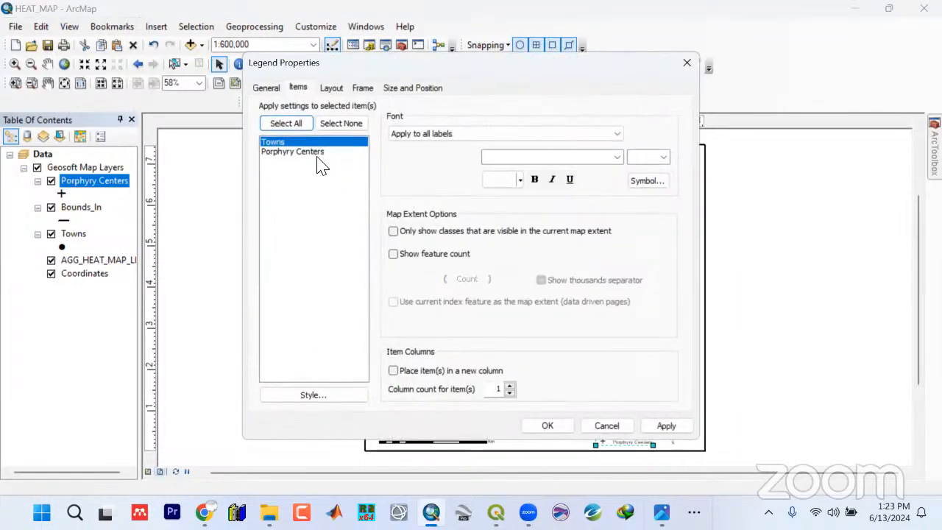
pyautogui.click(300, 128)
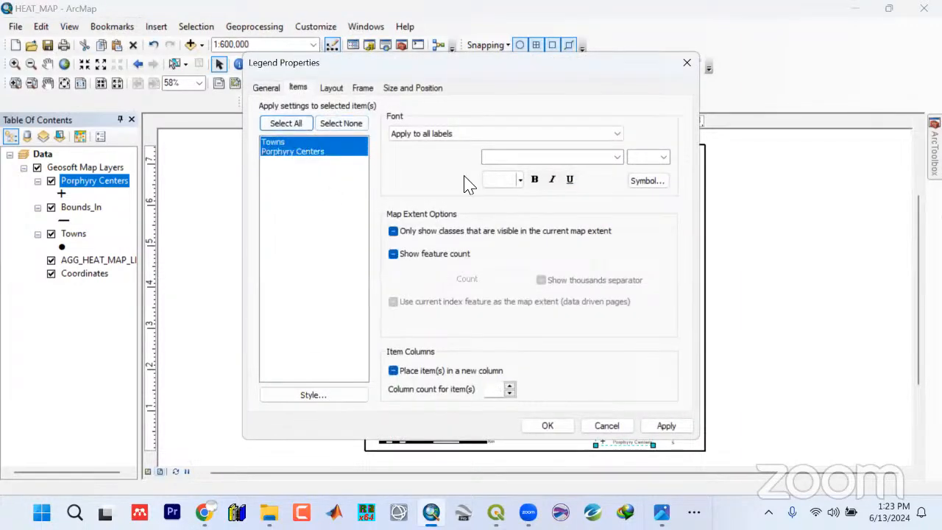
pyautogui.click(661, 184)
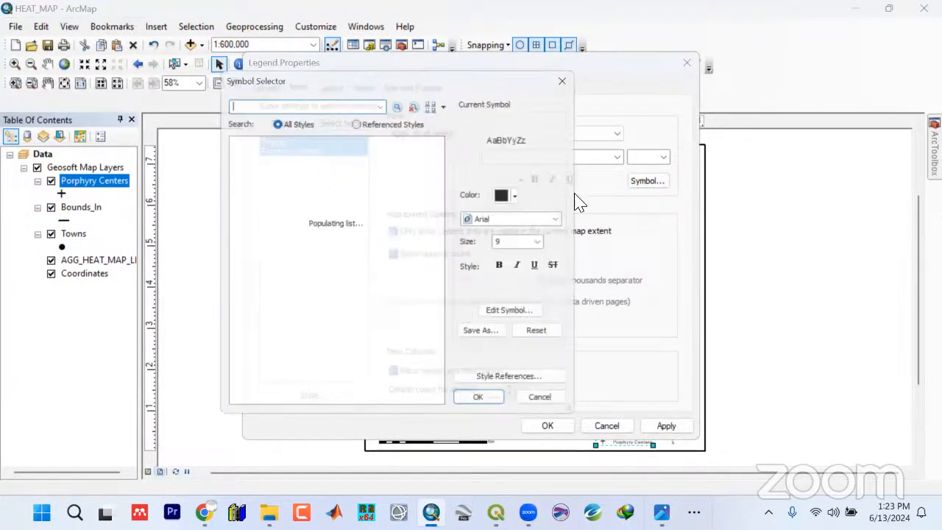
pyautogui.click(549, 245)
pyautogui.click(519, 296)
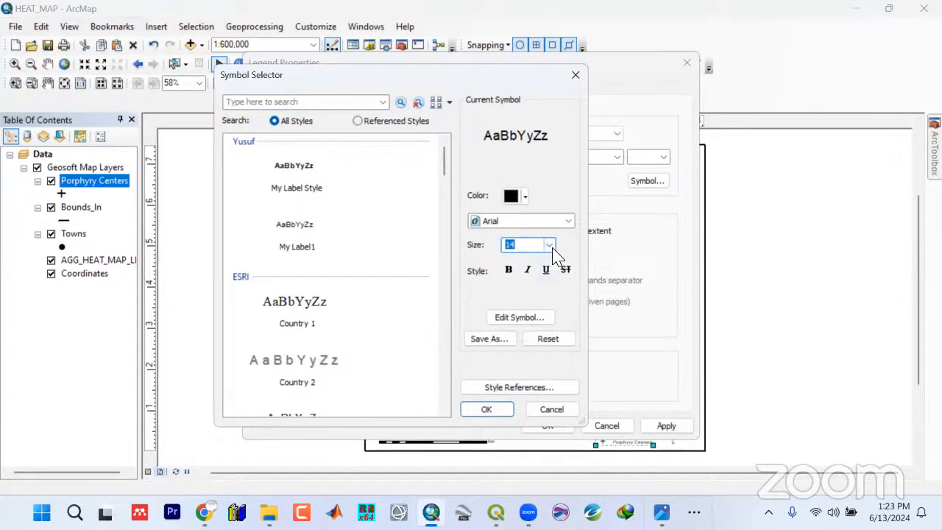
pyautogui.click(549, 246)
pyautogui.scroll(1, 519, 269)
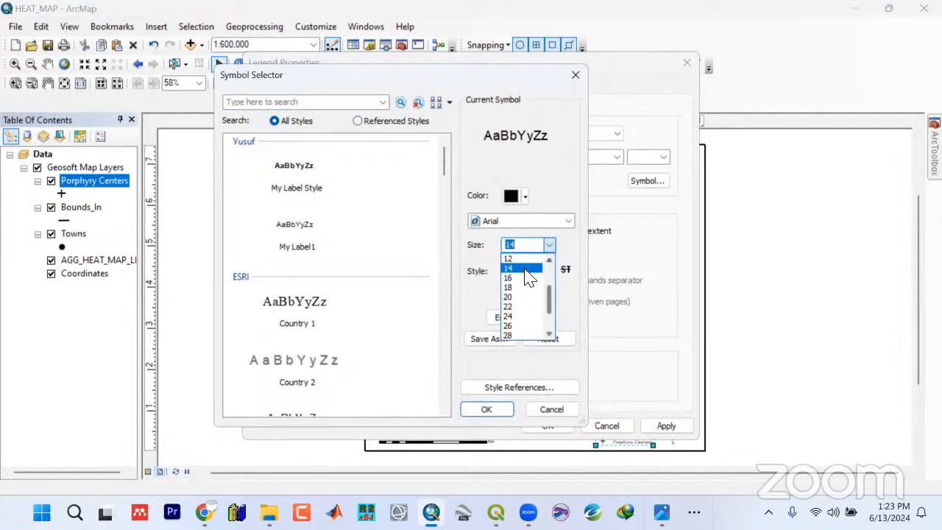
pyautogui.click(517, 259)
pyautogui.click(488, 411)
pyautogui.click(666, 427)
pyautogui.click(558, 427)
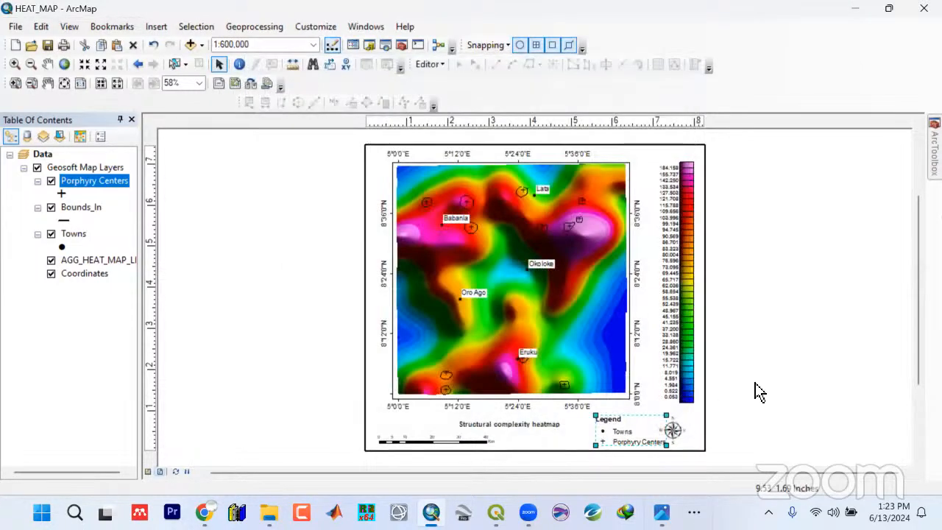
# Shift the legend slightly left and the north arrow slightly right to separate them
pyautogui.click(621, 434)
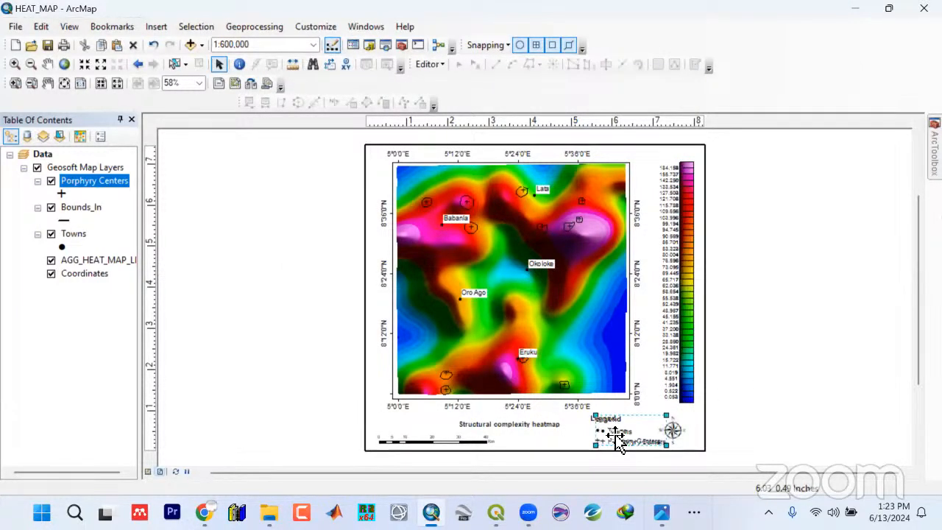
pyautogui.click(673, 434)
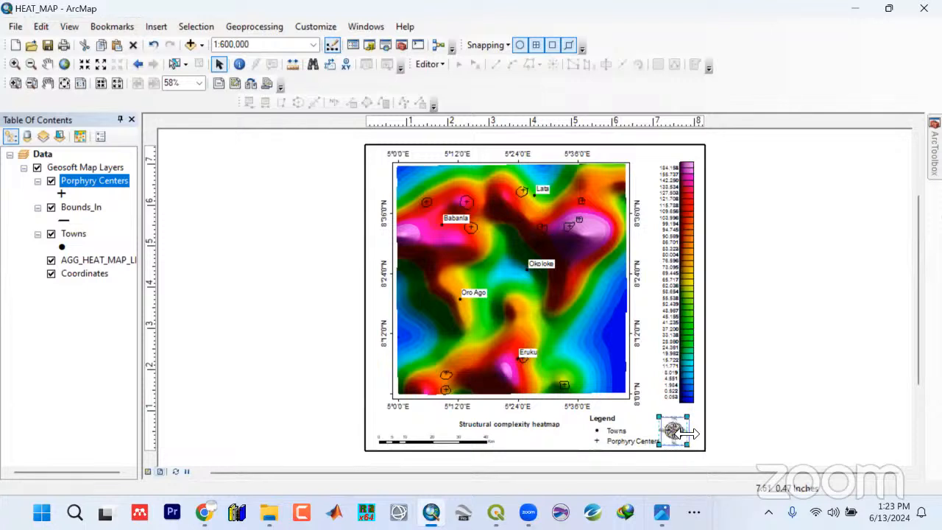
pyautogui.moveTo(677, 431); pyautogui.dragTo(687, 431)
pyautogui.click(764, 400)
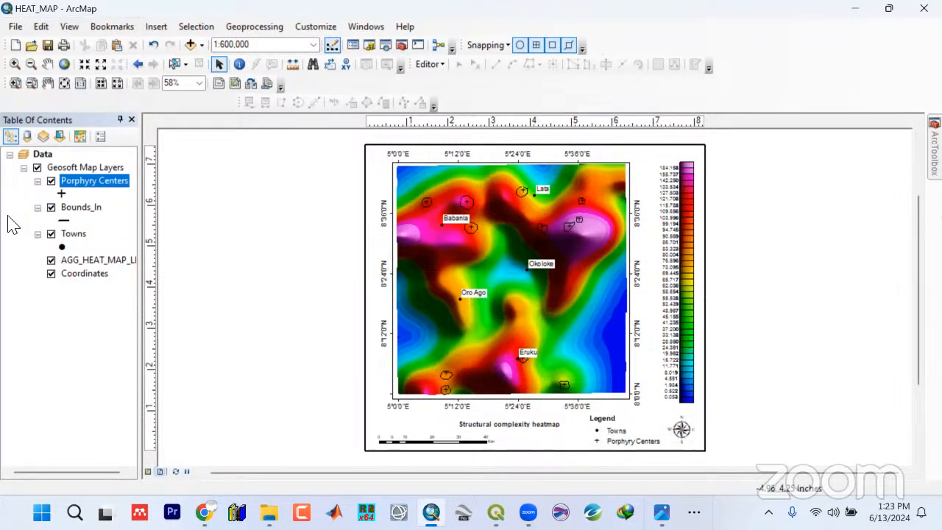
# Hide the AGG_HEAT_MAP_LL heatmap layer, then insert a new text element in the layout and open its properties
pyautogui.click(51, 260)
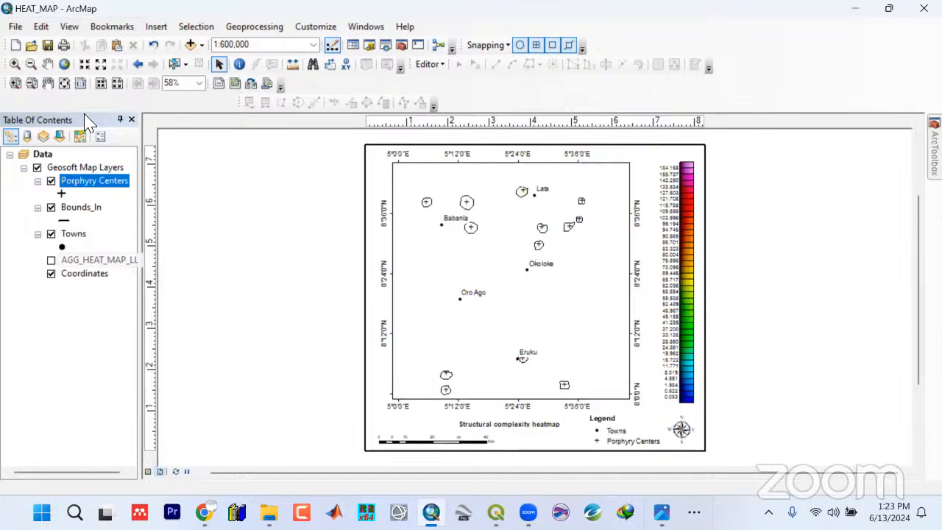
pyautogui.click(151, 28)
pyautogui.click(161, 78)
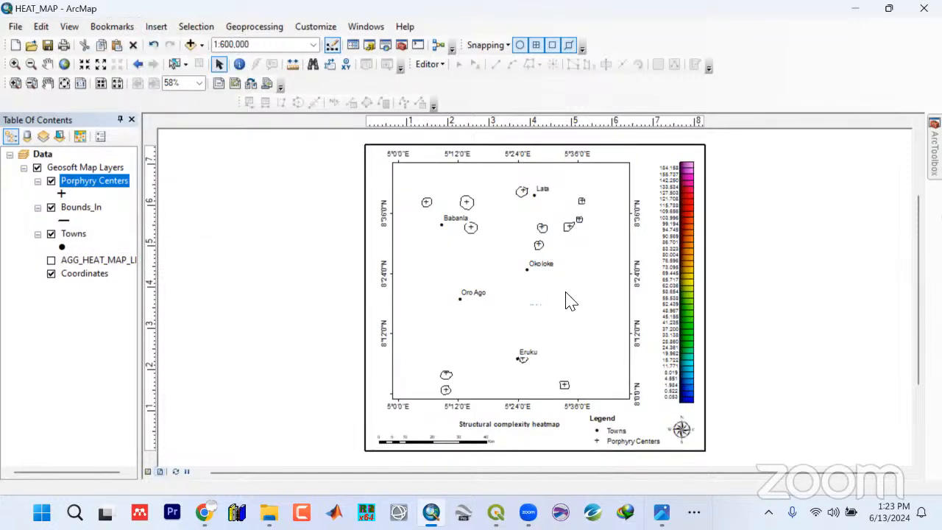
pyautogui.click(537, 308)
pyautogui.doubleClick(535, 302)
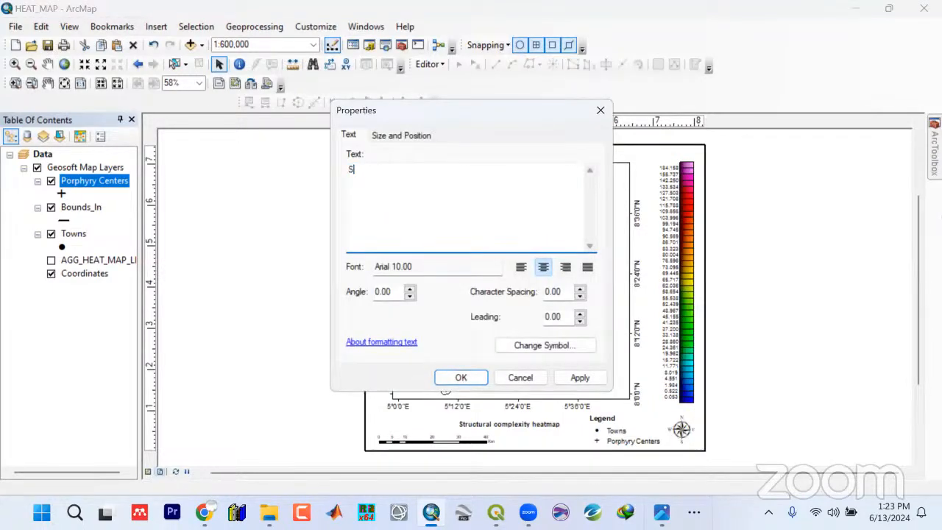
# Enter "Structural Complexity Heatmap Overlain by Porphyry Intrusions" as the new text element's wording, following the title in HEAT_MAP.jpg
pyautogui.click(661, 512)
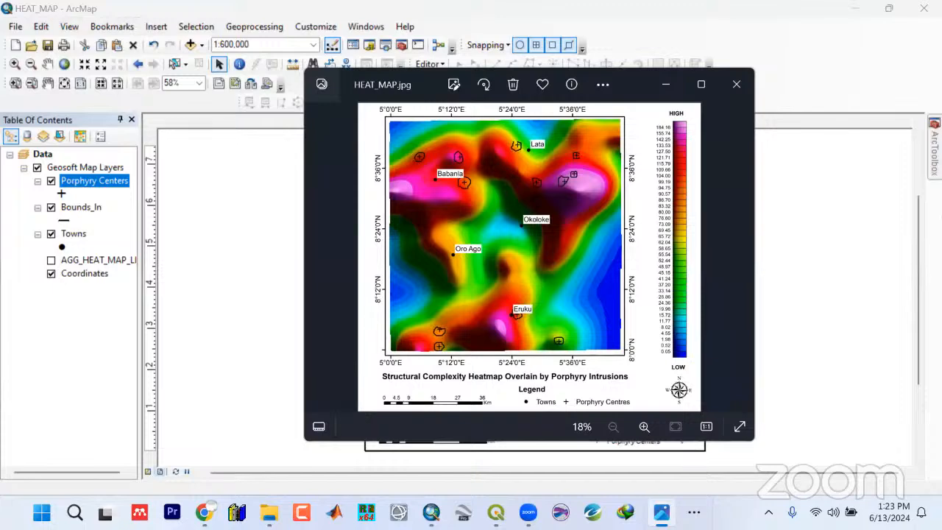
pyautogui.click(860, 10)
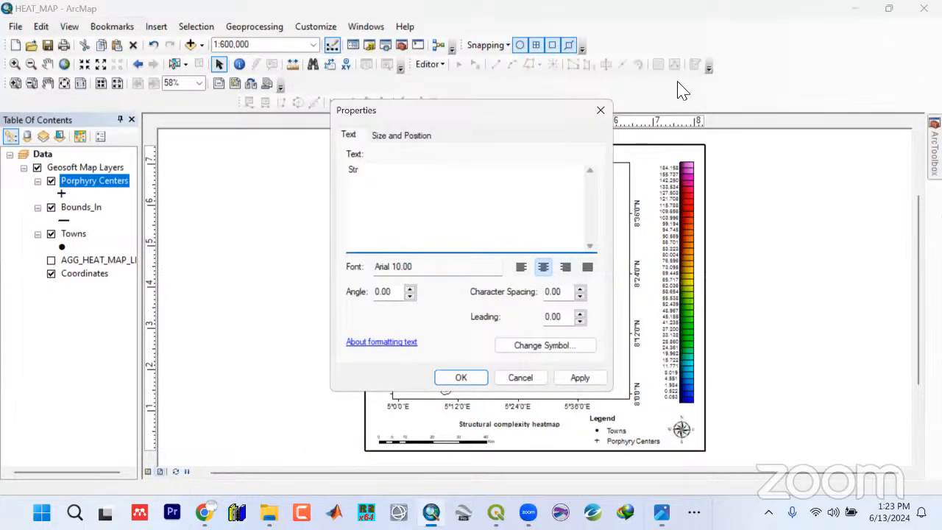
pyautogui.write('tu')
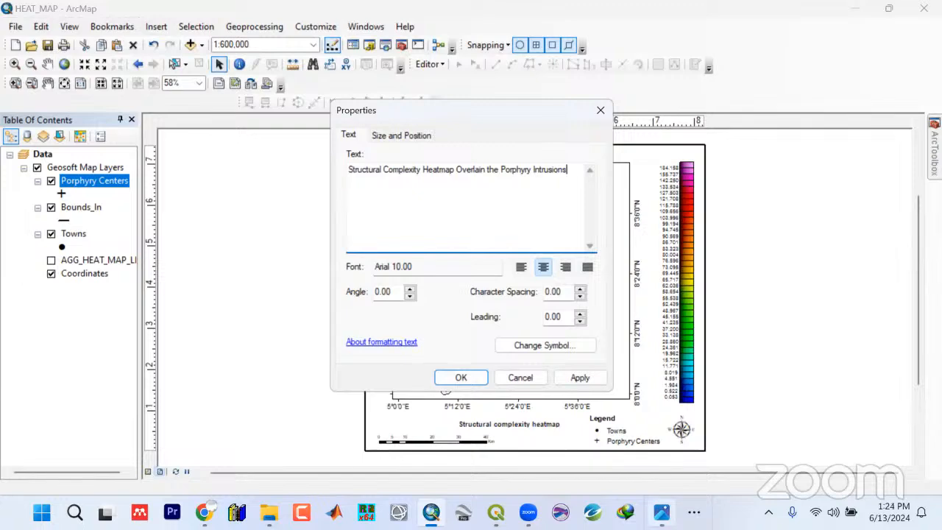
pyautogui.click(659, 511)
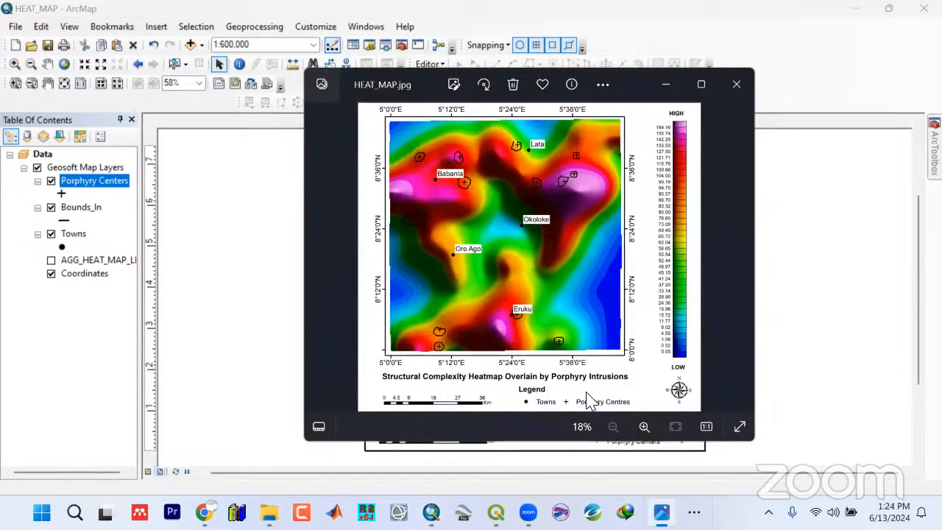
pyautogui.click(665, 84)
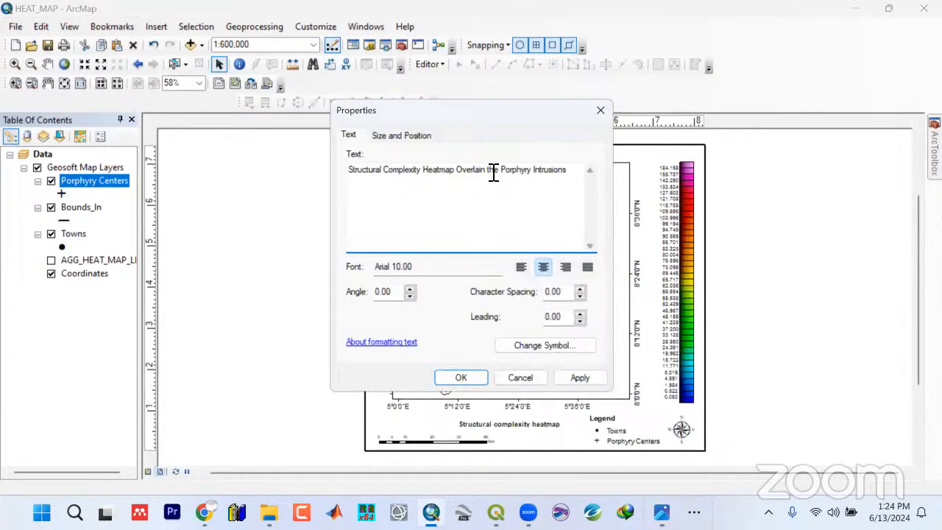
pyautogui.press('BackSpace')
pyautogui.press('BackSpace')
pyautogui.press('BackSpace')
pyautogui.write('by')
# Format the new title text in bold at font size 14 and apply it to the layout
pyautogui.click(549, 346)
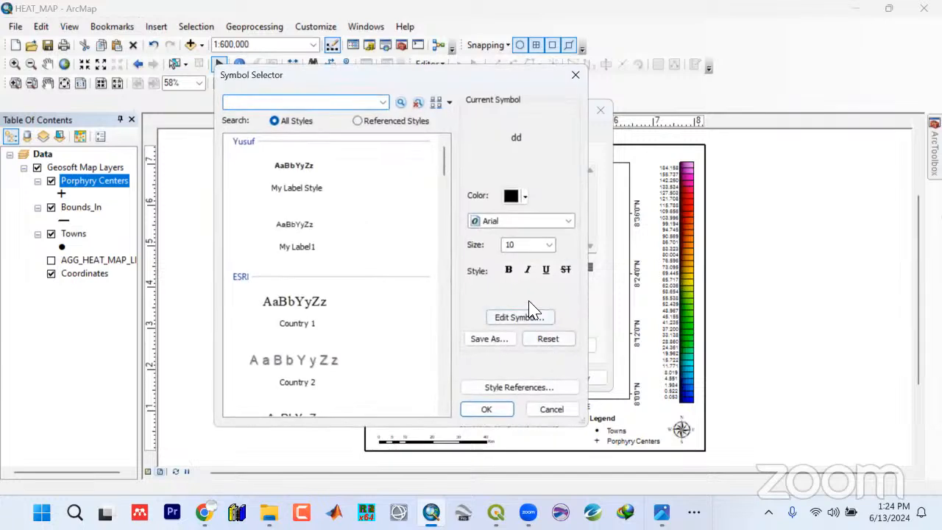
pyautogui.click(548, 244)
pyautogui.click(539, 303)
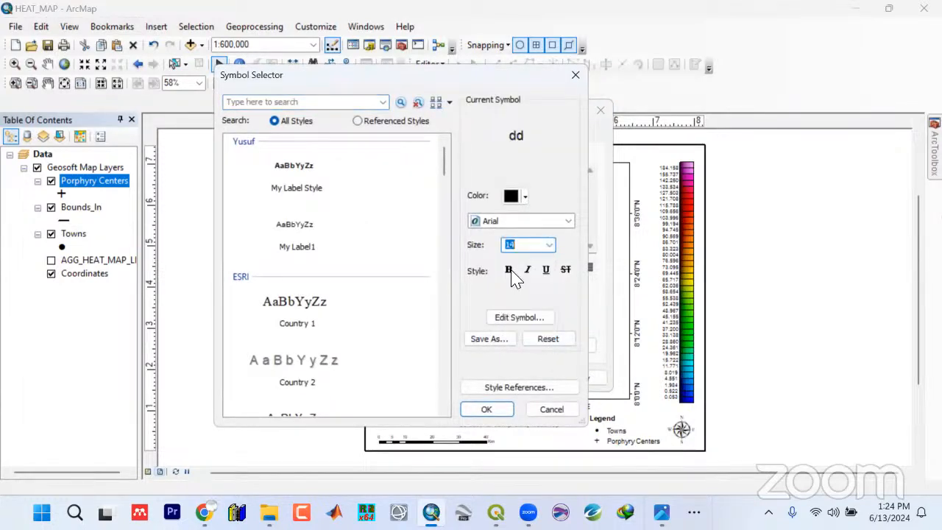
pyautogui.click(491, 409)
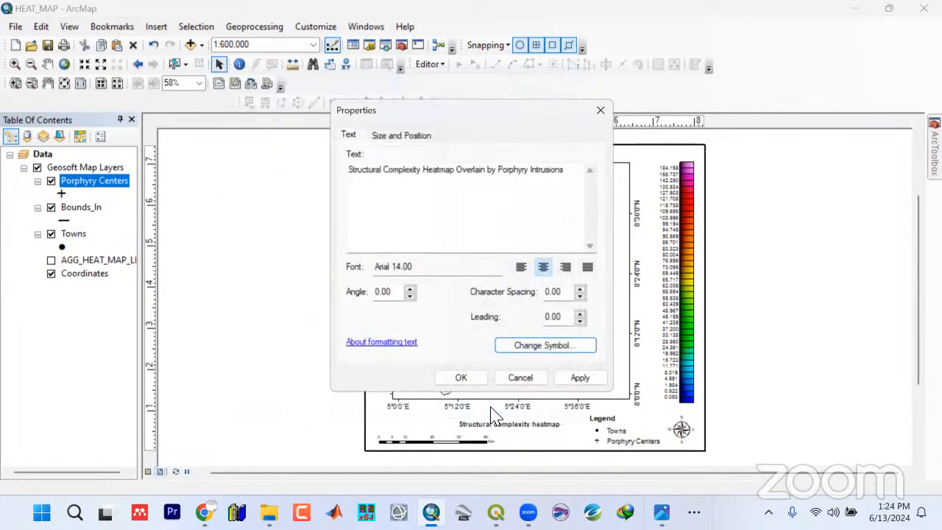
pyautogui.click(562, 378)
pyautogui.click(478, 382)
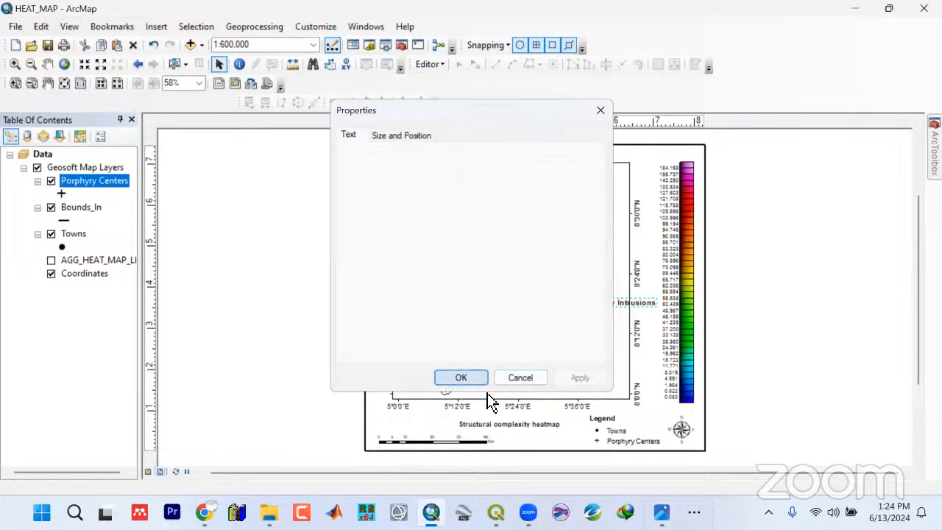
# Delete the old "Structural complexity heatmap" title and place the new title below the map frame, shifting the legend slightly right
pyautogui.click(530, 429)
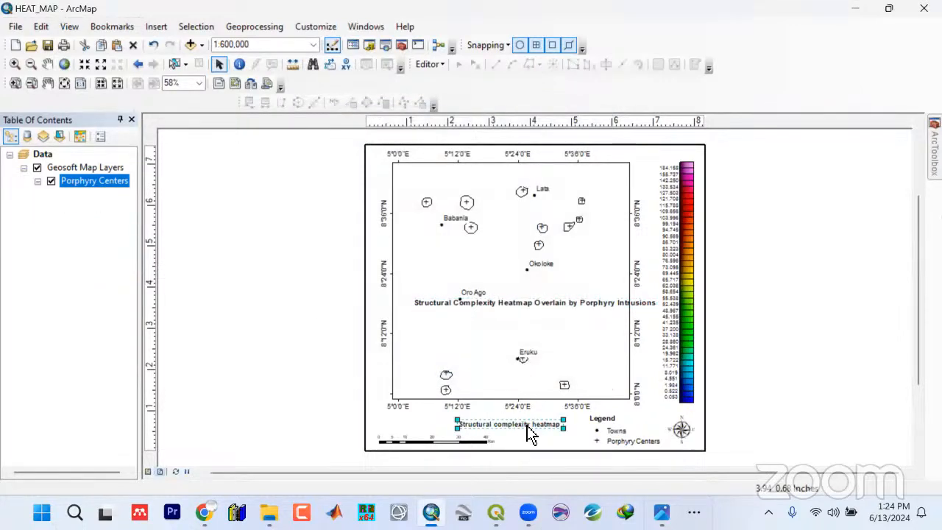
pyautogui.press('Delete')
pyautogui.moveTo(551, 311); pyautogui.dragTo(512, 420)
pyautogui.moveTo(610, 444); pyautogui.dragTo(624, 441)
pyautogui.click(498, 410)
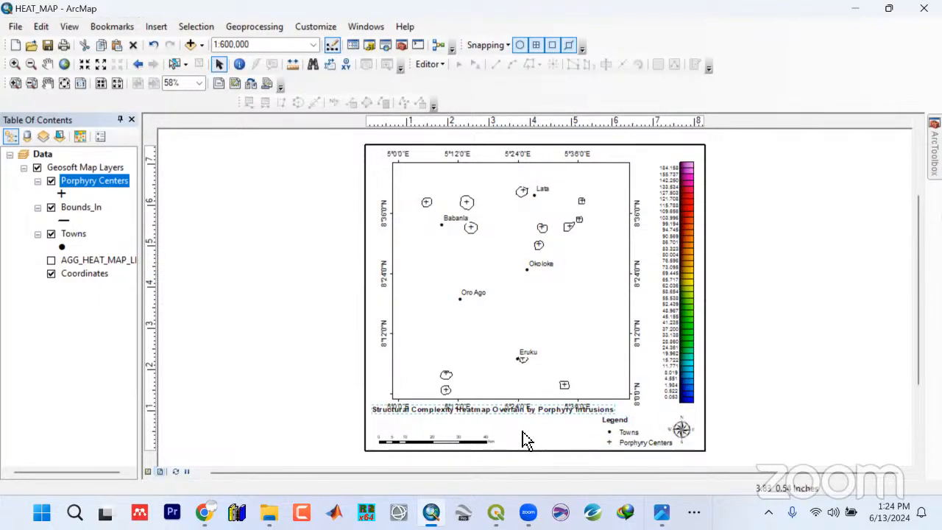
# Check how the legend and title are arranged in the reference image HEAT_MAP.jpg
pyautogui.moveTo(661, 511)
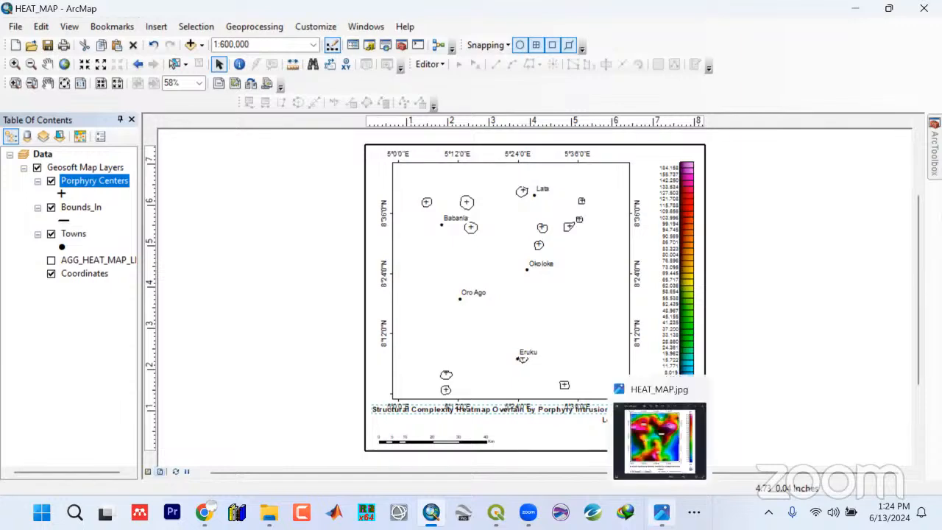
pyautogui.click(658, 440)
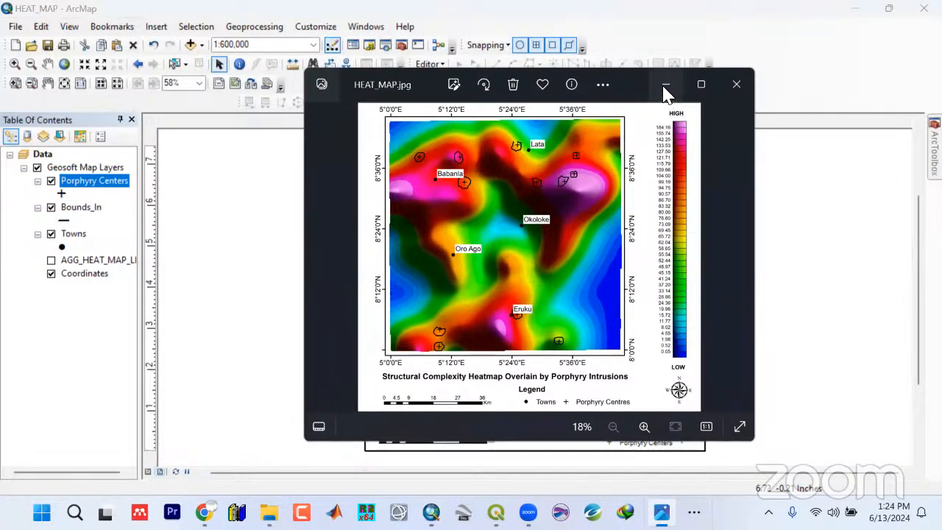
pyautogui.click(665, 85)
# Look through the legend's properties for a setting that arranges its items side by side
pyautogui.click(629, 444)
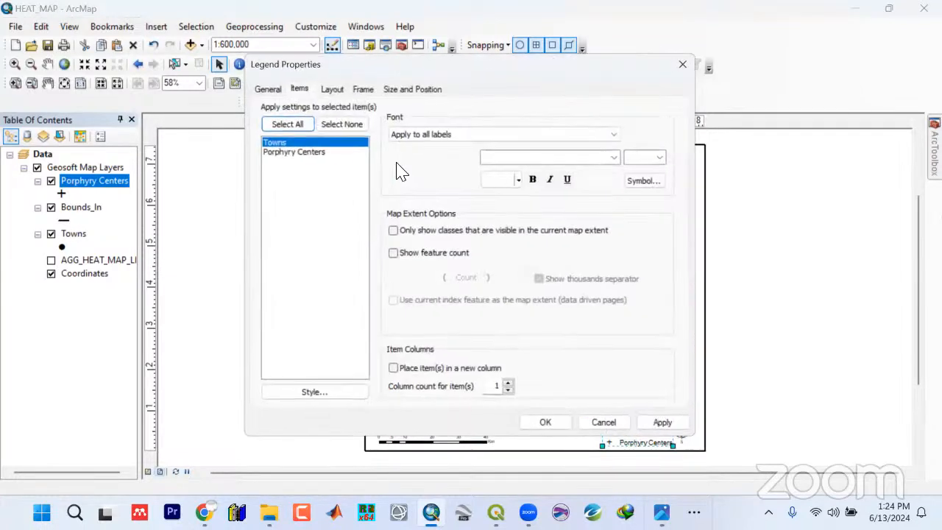
pyautogui.click(330, 88)
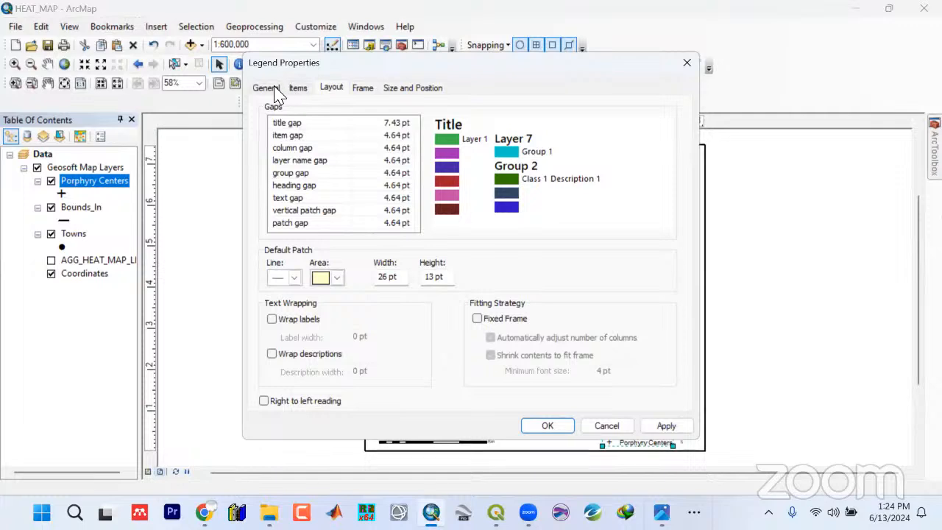
pyautogui.click(274, 88)
pyautogui.click(297, 89)
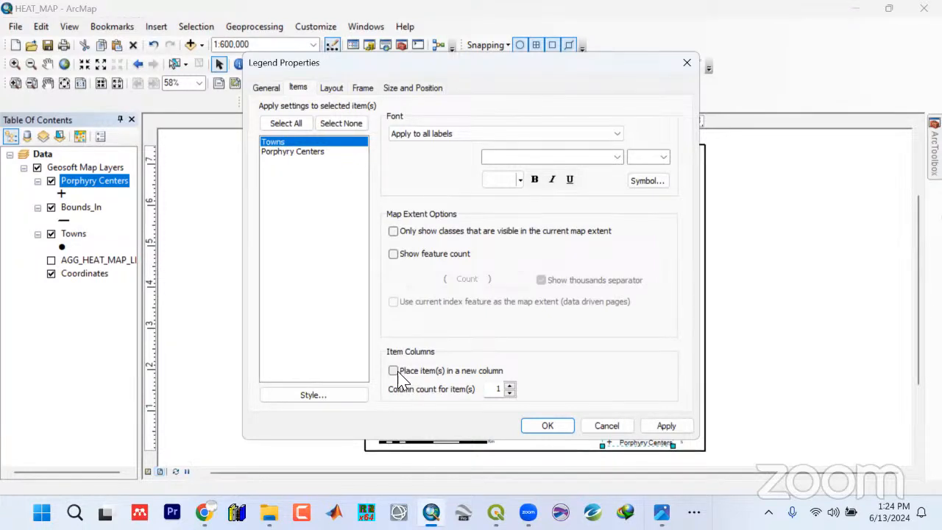
pyautogui.click(361, 93)
pyautogui.click(401, 90)
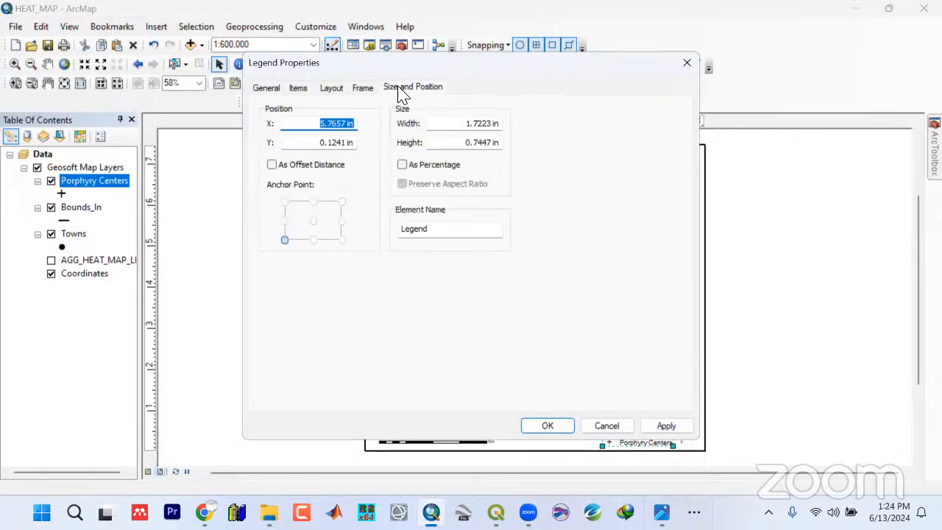
pyautogui.click(620, 426)
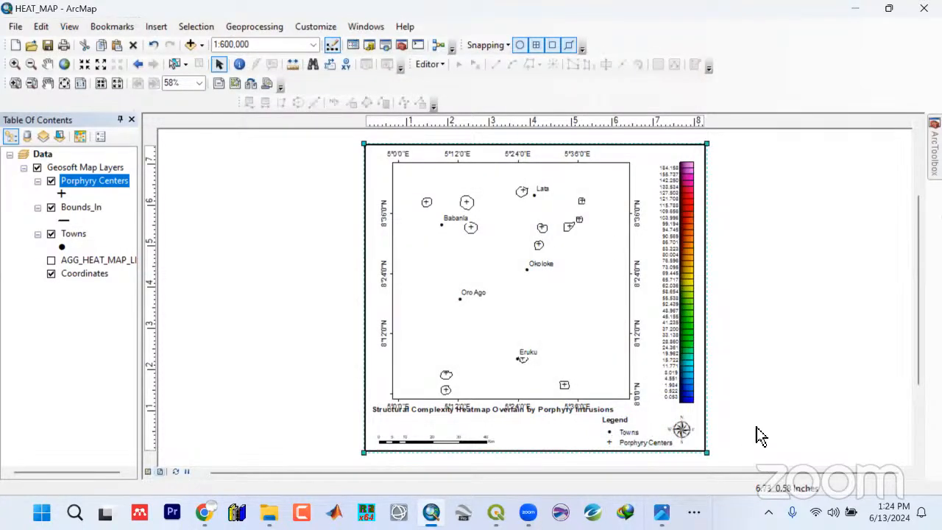
# Delete the existing legend and start inserting a new one with 2 columns
pyautogui.click(627, 438)
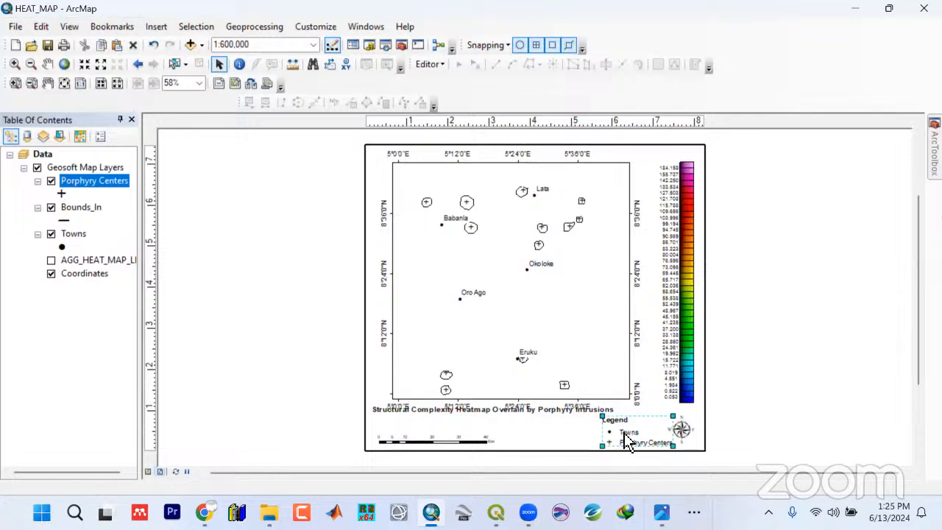
pyautogui.press('Delete')
pyautogui.click(156, 26)
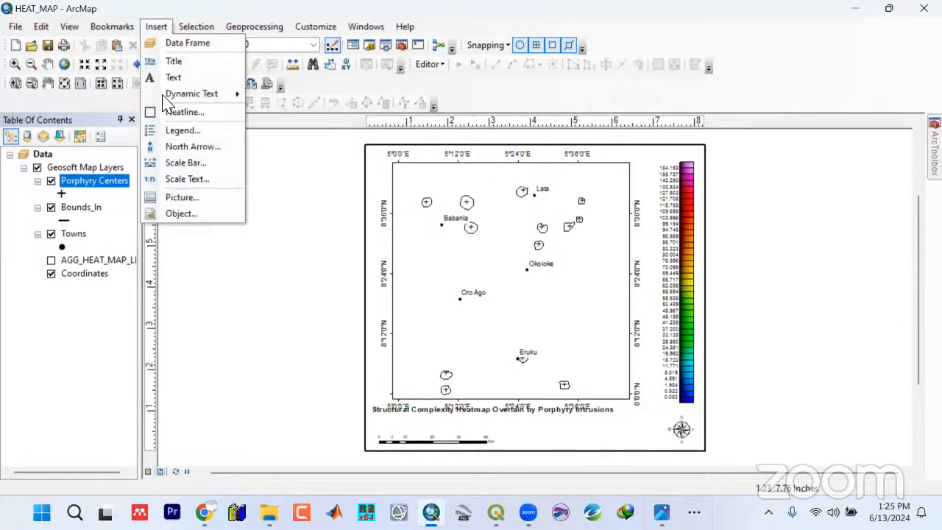
pyautogui.click(165, 128)
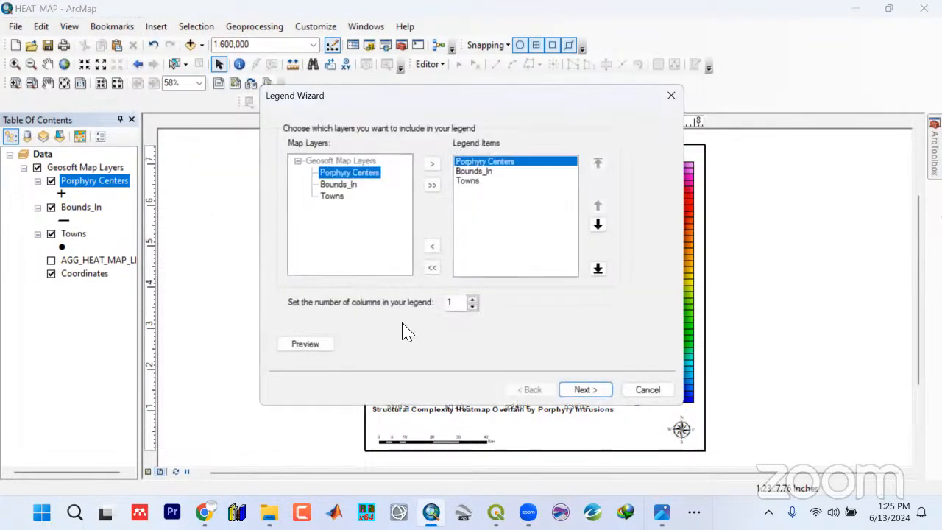
pyautogui.click(468, 298)
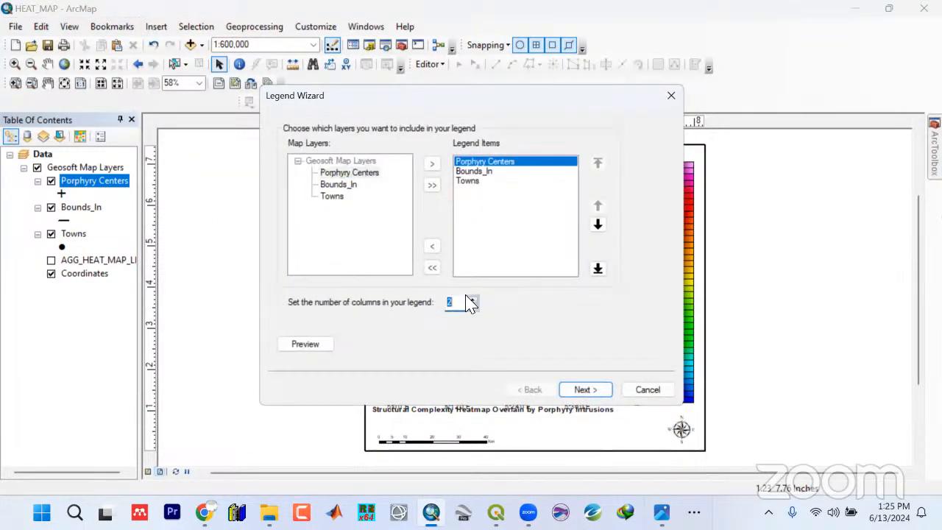
# Remove Bounds_In from the new legend's items and move Towns above Porphyry Centers
pyautogui.click(478, 173)
pyautogui.click(432, 246)
pyautogui.click(469, 172)
pyautogui.click(597, 206)
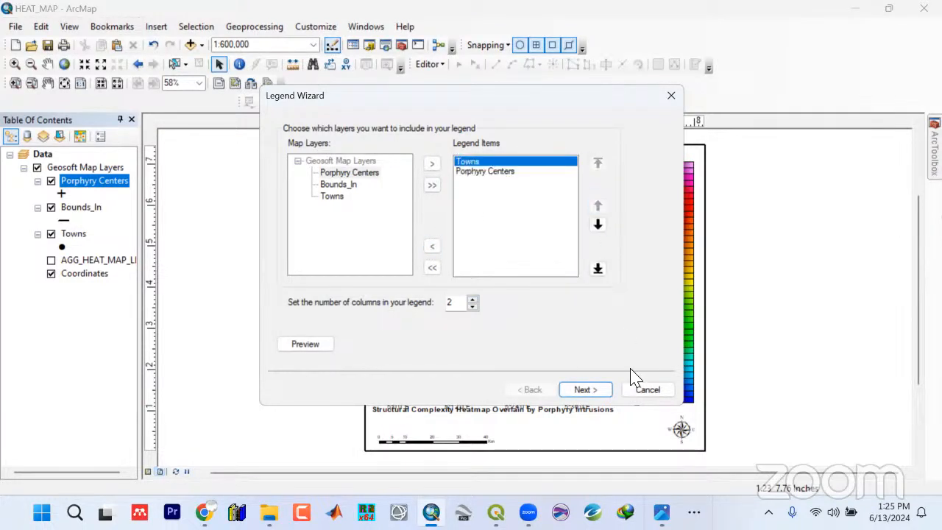
# Finish the new legend with the remaining default settings and place it below the title, between the scale bar and north arrow
pyautogui.click(585, 389)
pyautogui.click(585, 389)
pyautogui.click(585, 390)
pyautogui.click(585, 389)
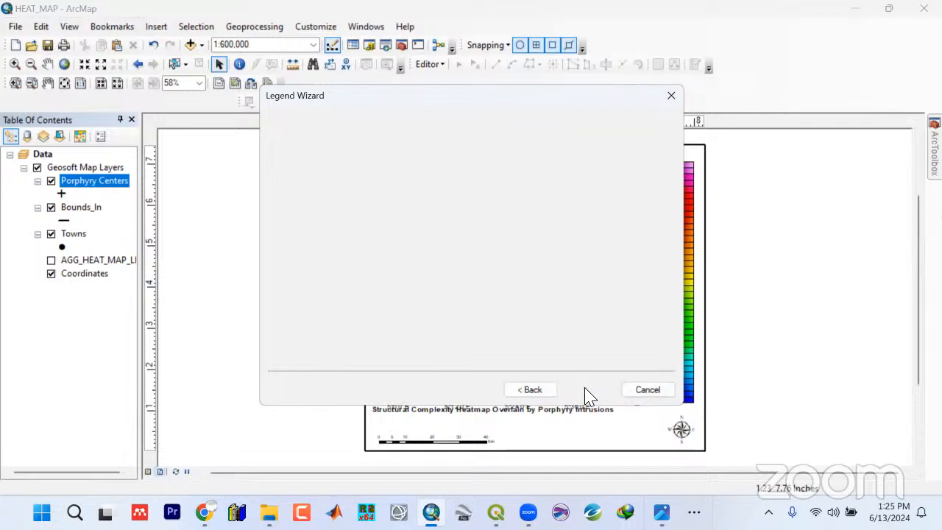
pyautogui.click(585, 390)
pyautogui.moveTo(494, 332); pyautogui.dragTo(607, 441)
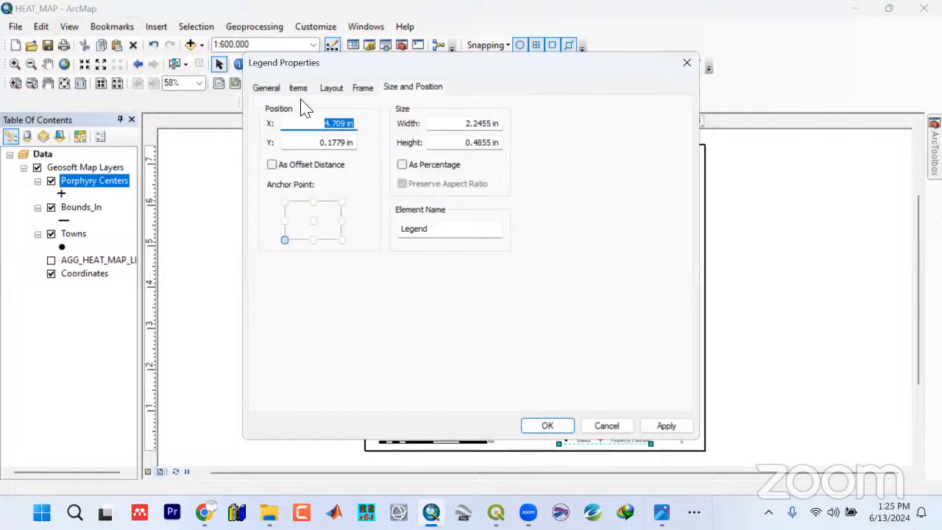
# Enlarge the label font of both legend items, Towns and Porphyry Centers
pyautogui.click(298, 88)
pyautogui.click(298, 125)
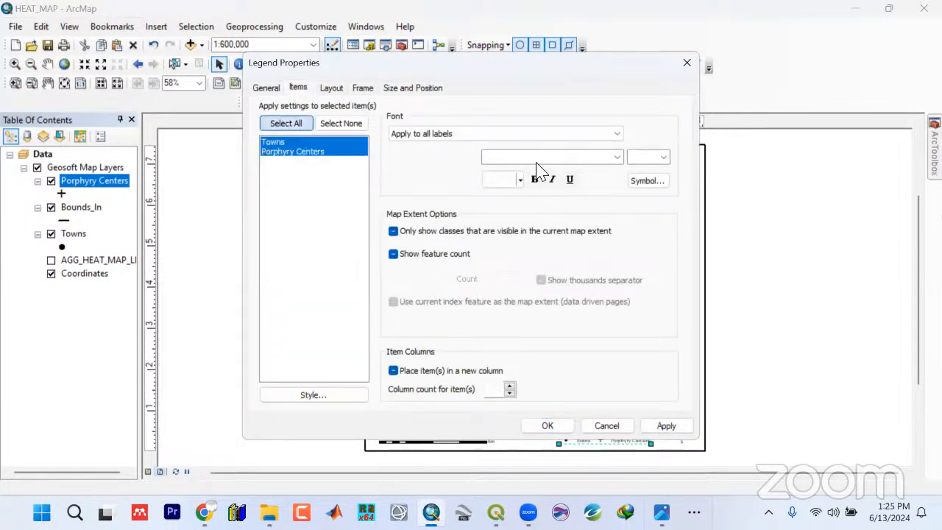
pyautogui.click(652, 184)
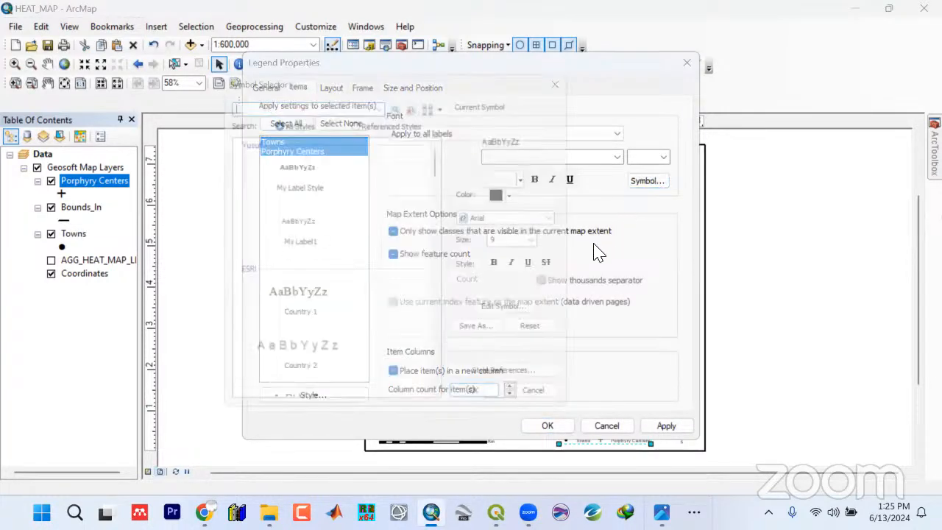
pyautogui.click(548, 245)
pyautogui.click(515, 296)
pyautogui.click(487, 416)
pyautogui.click(665, 427)
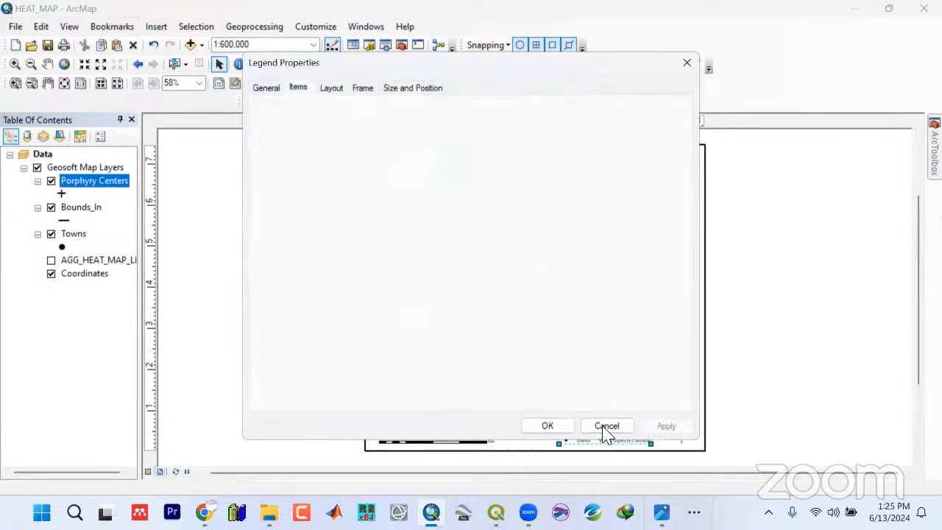
pyautogui.click(548, 426)
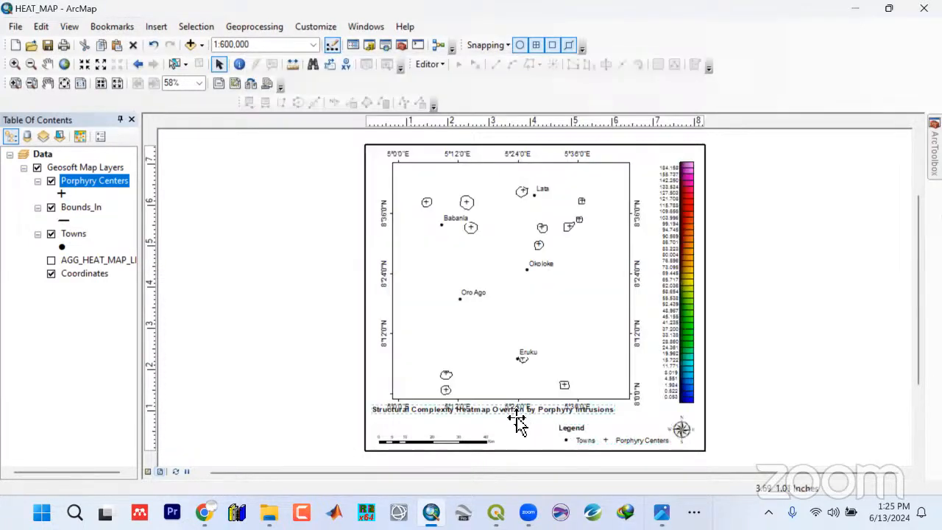
# Move the title down clear of the longitude labels and slightly right so it sits centred under the map frame
pyautogui.press('Down')
pyautogui.press('Down')
pyautogui.press('Down')
pyautogui.press('Down')
pyautogui.press('Down')
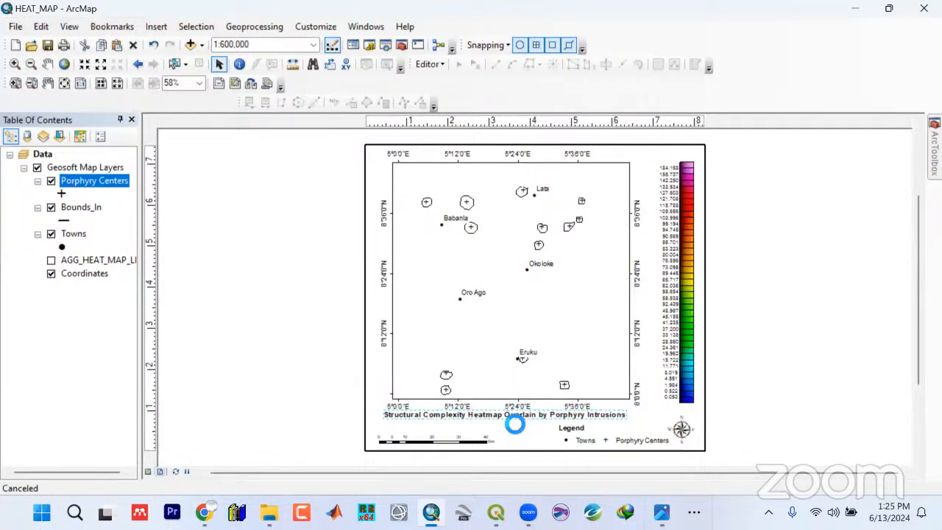
pyautogui.press('Down')
pyautogui.press('Down')
# Nudge the legend slightly down from the title and the north arrow slightly right of the legend
pyautogui.click(599, 444)
pyautogui.press('Down')
pyautogui.press('Down')
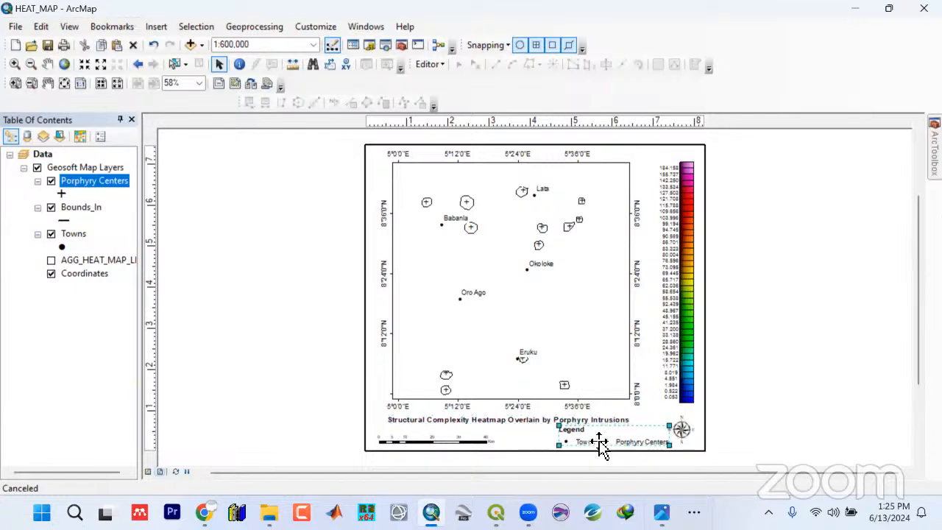
pyautogui.click(685, 432)
pyautogui.press('Right')
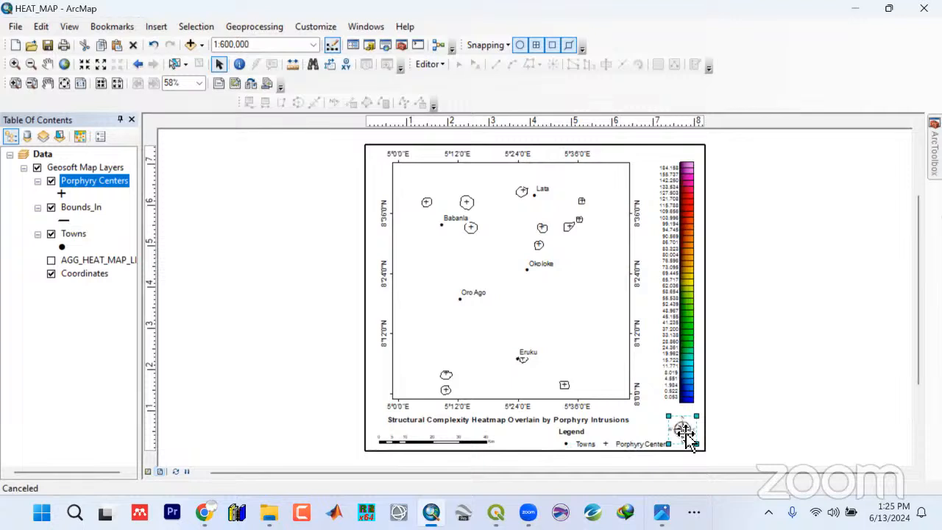
# Nudge the title a little further right beneath the map frame
pyautogui.click(597, 422)
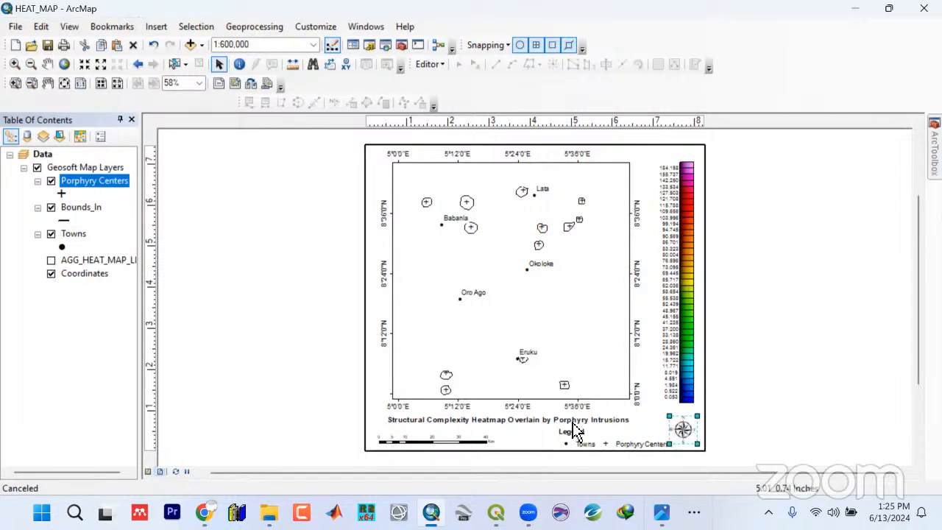
pyautogui.press('Right')
pyautogui.press('Right')
pyautogui.press('Right')
pyautogui.press('Right')
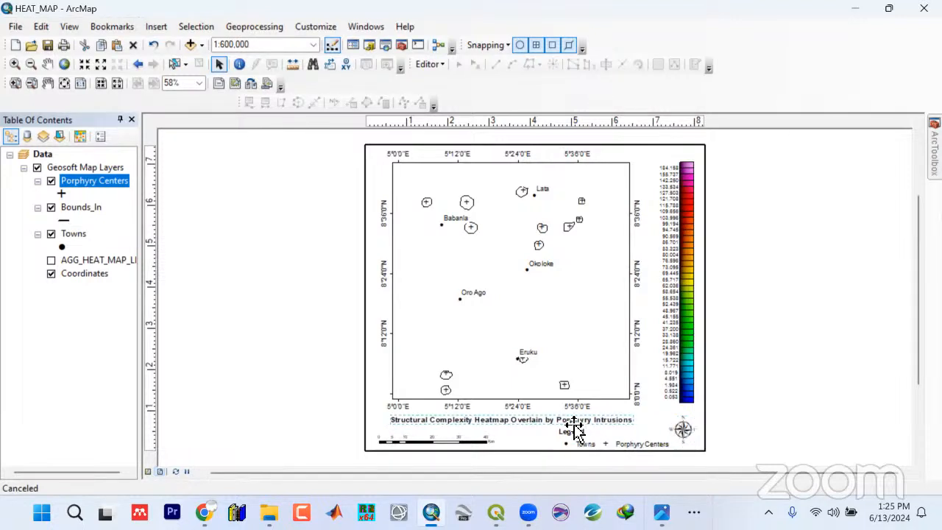
# Nudge the map data frame slightly up to leave more room above the title
pyautogui.click(564, 174)
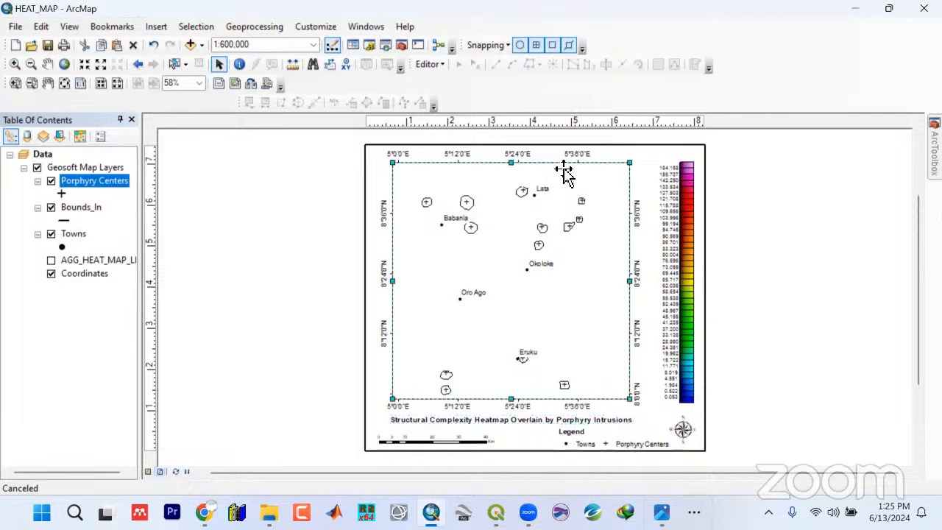
pyautogui.press('Up')
pyautogui.press('Up')
pyautogui.press('Up')
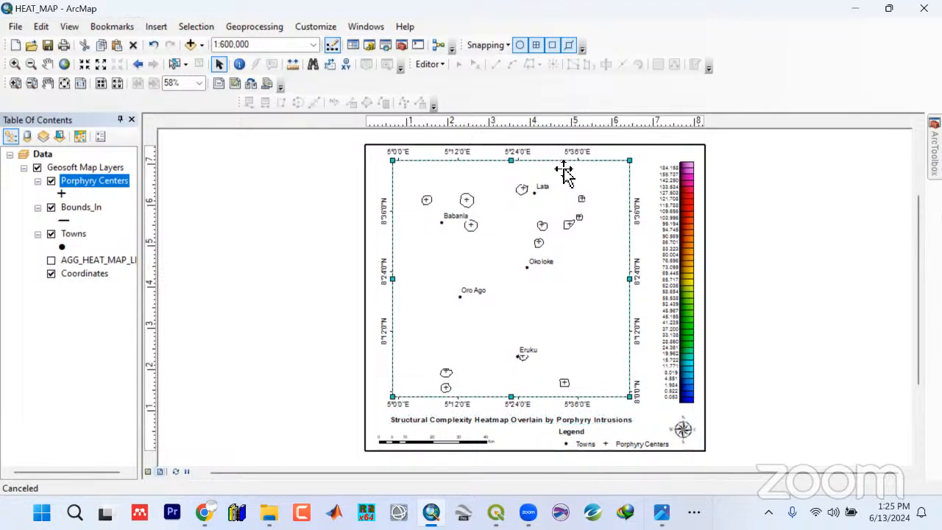
# Nudge the title and the legend slightly up, and clear the selection
pyautogui.click(518, 425)
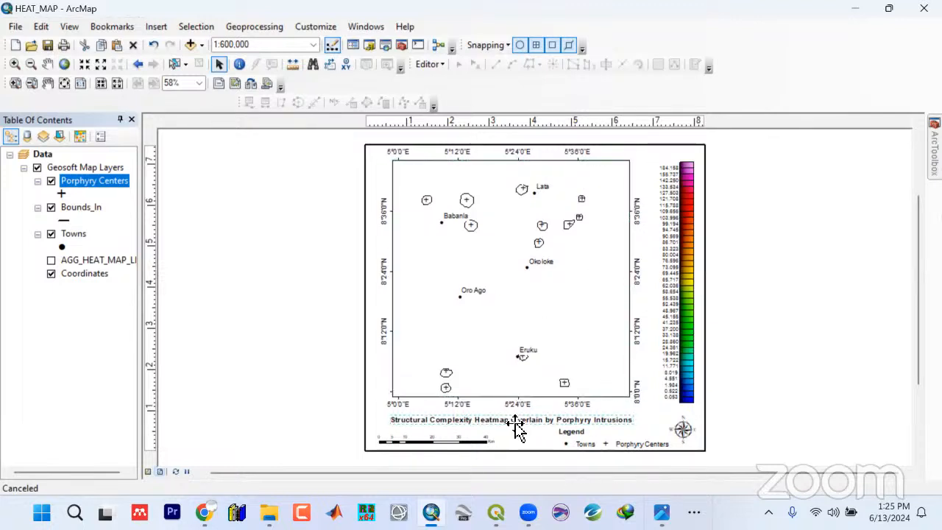
pyautogui.press('Up')
pyautogui.press('Up')
pyautogui.press('Up')
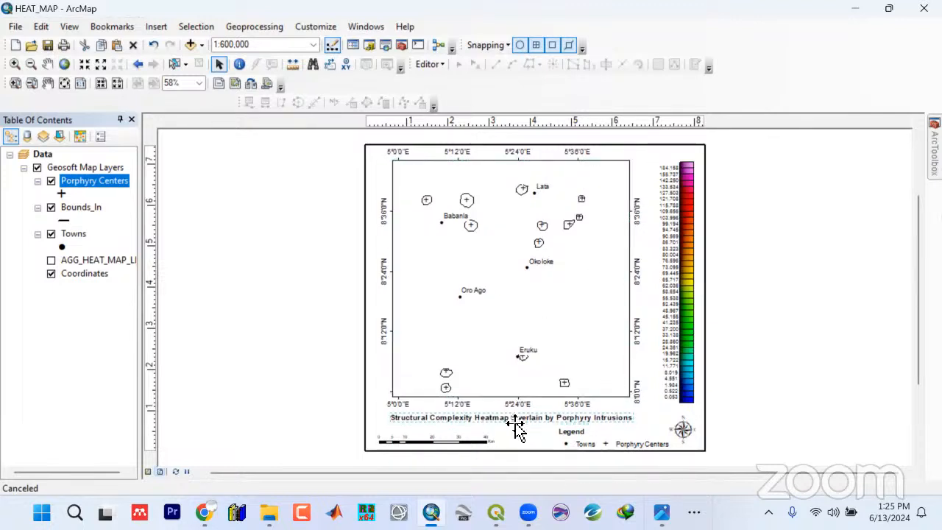
pyautogui.click(593, 445)
pyautogui.press('Up')
pyautogui.press('Up')
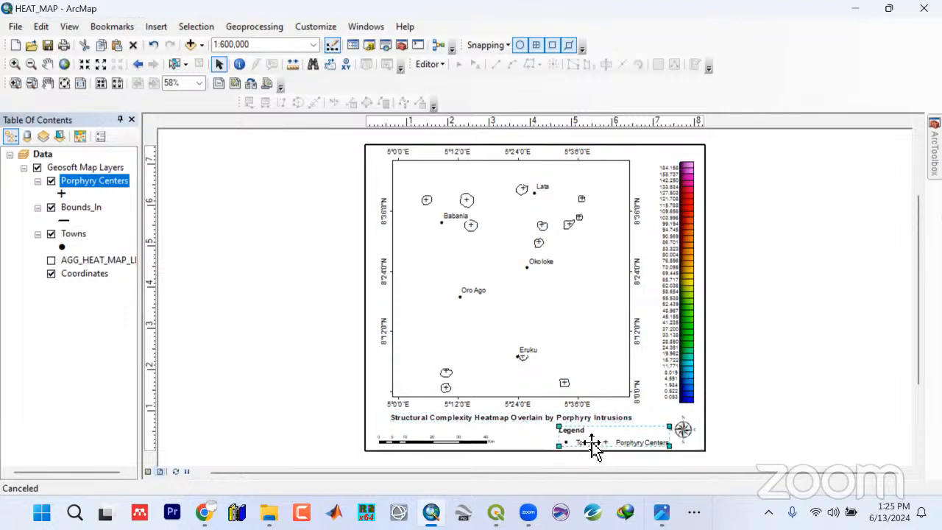
pyautogui.click(784, 337)
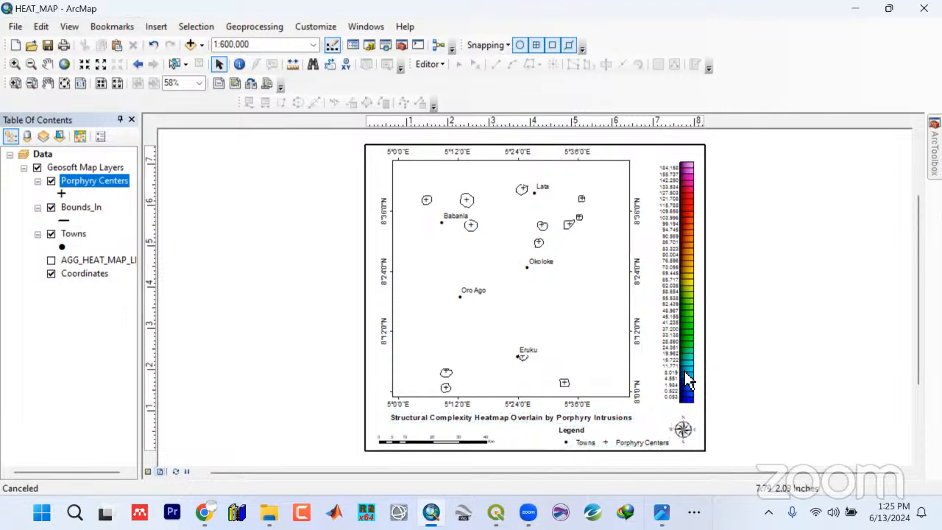
# Move the colour scale slightly up beside the map frame and fine-tune its vertical position with small downward nudges
pyautogui.click(695, 406)
pyautogui.moveTo(696, 404); pyautogui.dragTo(696, 399)
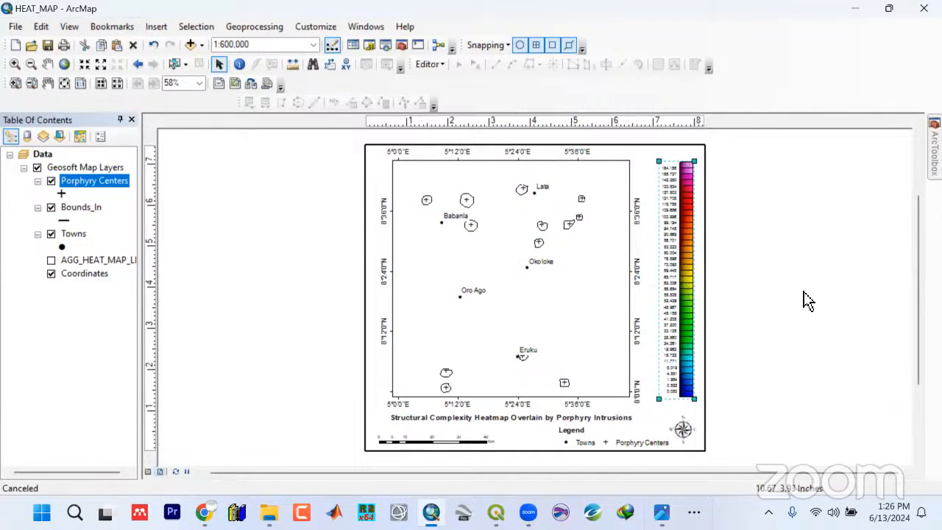
pyautogui.press('Down')
pyautogui.press('Down')
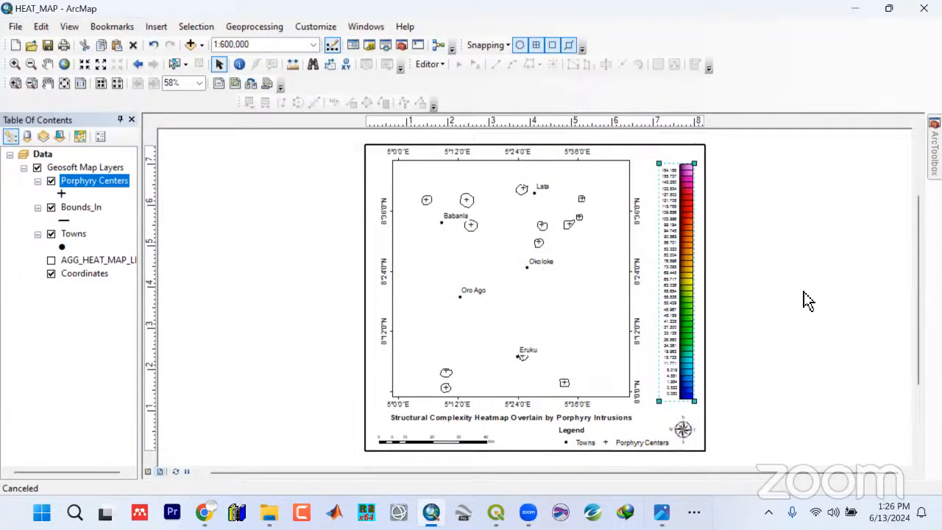
# Insert a bold text label reading LOW and place it directly beneath the colour scale
pyautogui.click(156, 28)
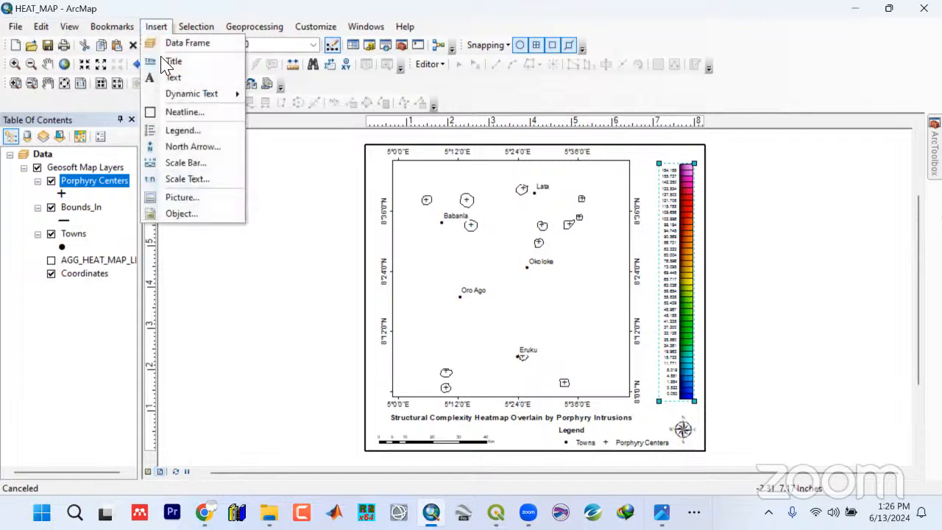
pyautogui.click(165, 77)
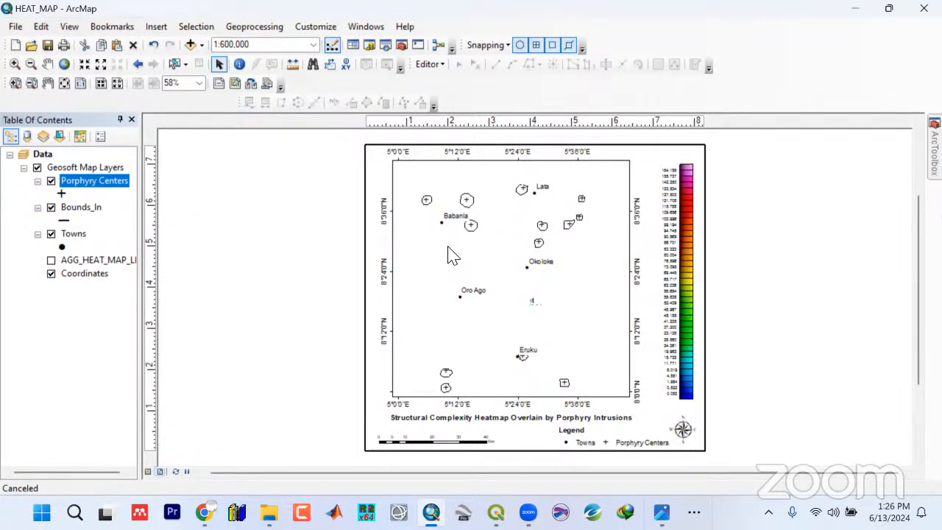
pyautogui.doubleClick(536, 305)
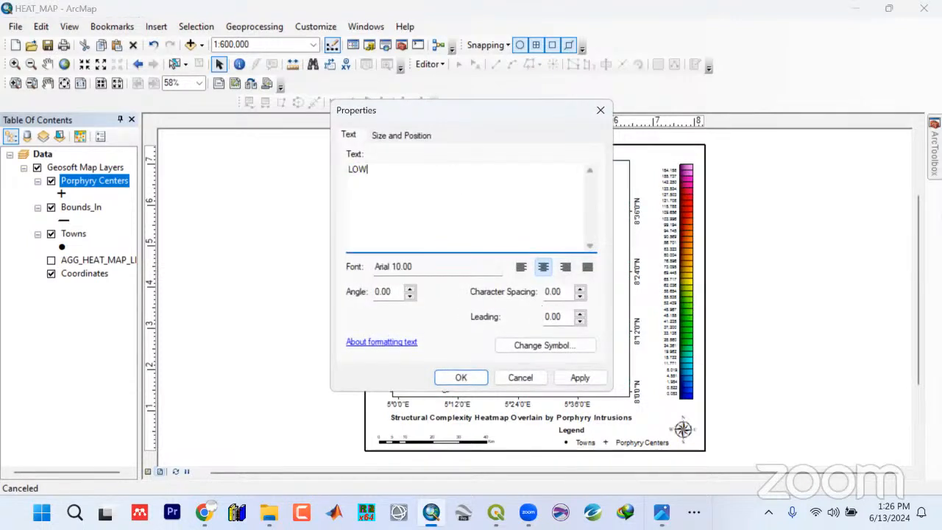
pyautogui.click(555, 349)
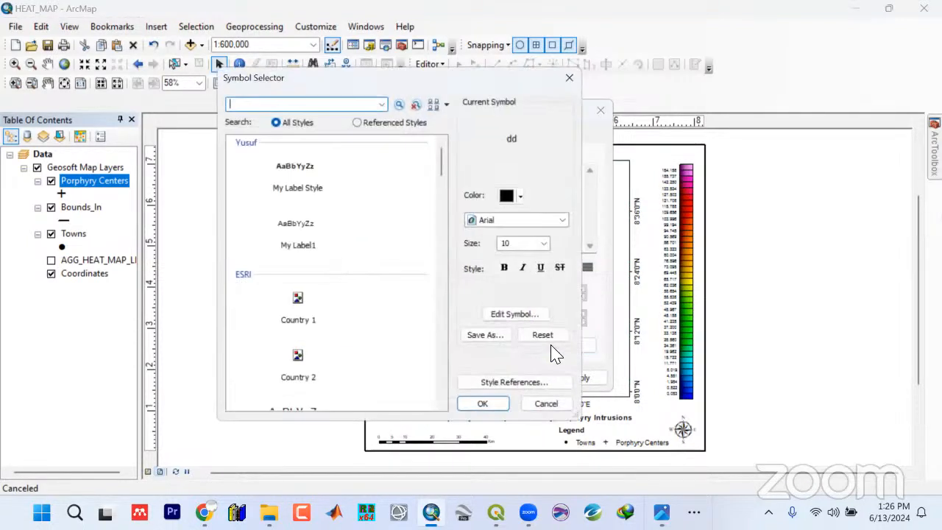
pyautogui.click(508, 269)
pyautogui.click(487, 409)
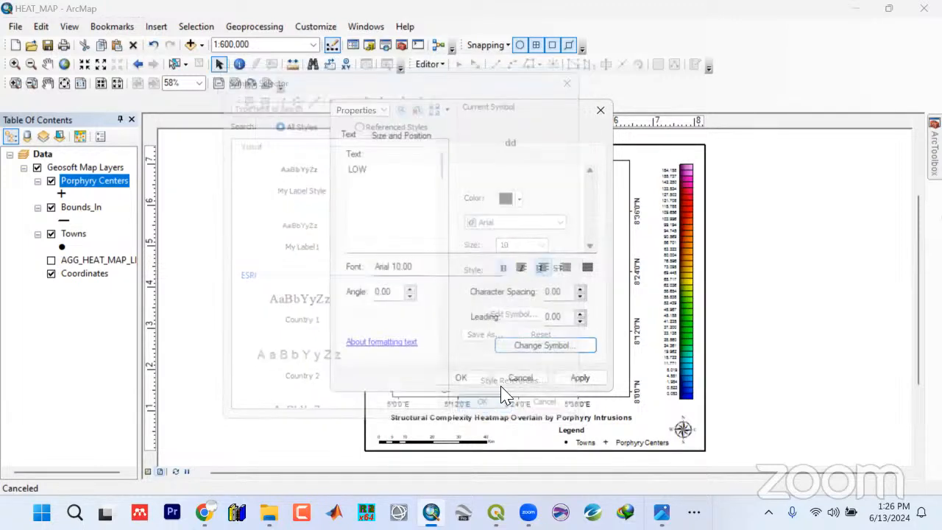
pyautogui.click(566, 379)
pyautogui.click(459, 379)
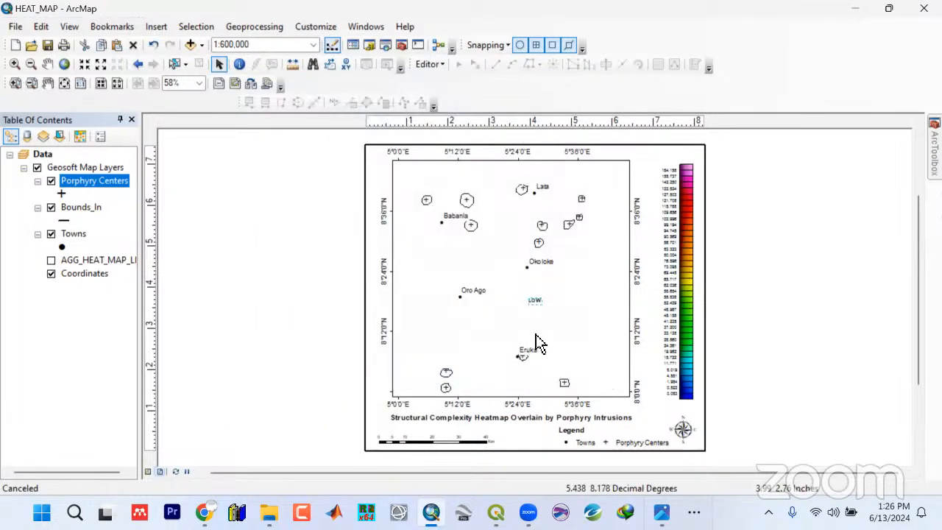
pyautogui.moveTo(540, 312); pyautogui.dragTo(686, 412)
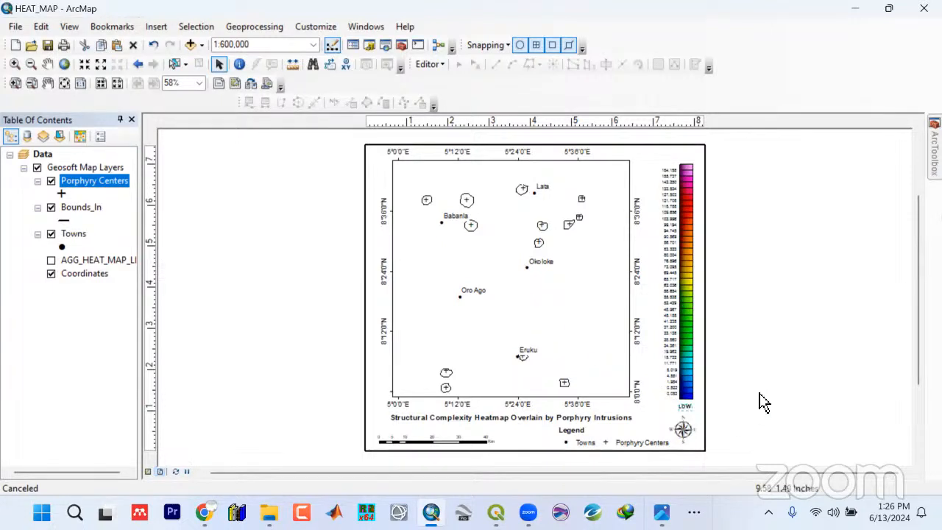
pyautogui.hotkey('ctrl', 'z')
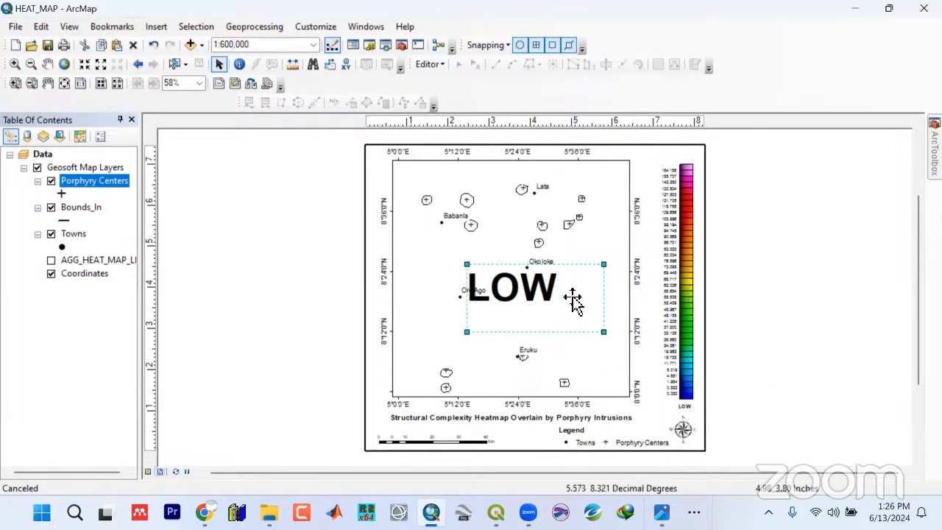
pyautogui.click(584, 276)
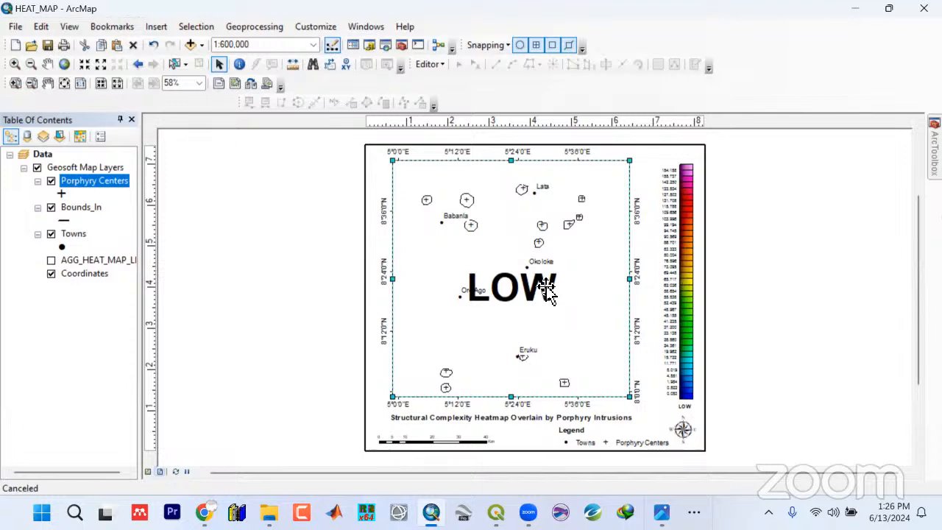
pyautogui.click(685, 302)
pyautogui.hotkey('ctrl', 'z')
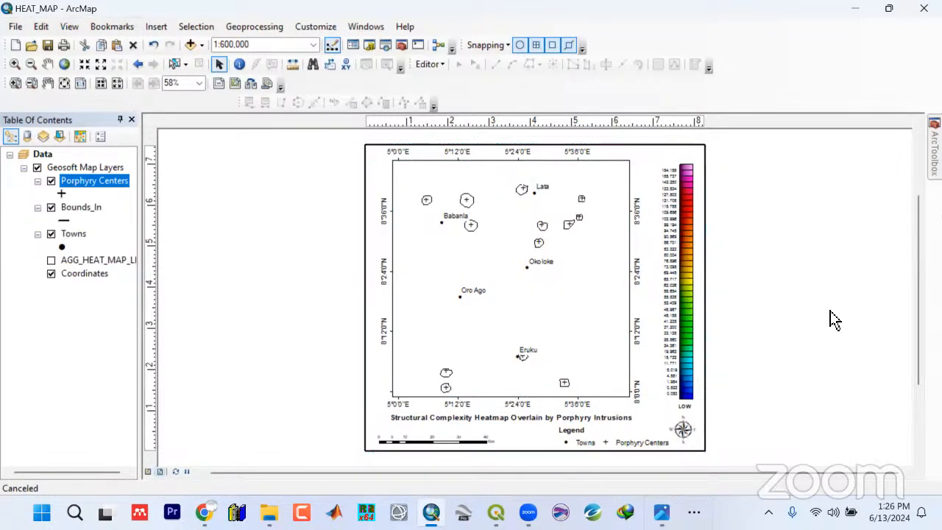
# Duplicate the LOW label and place the copy above the upper end of the colour scale
pyautogui.click(687, 409)
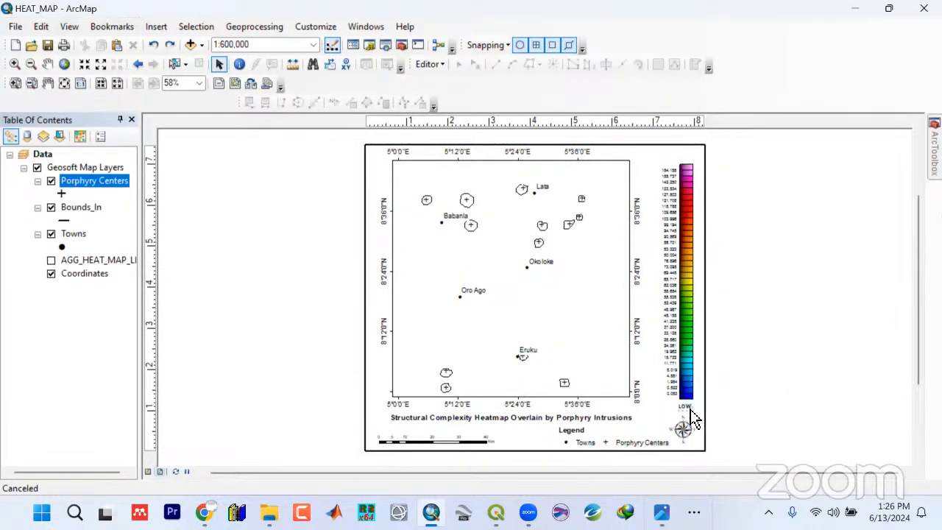
pyautogui.hotkey('ctrl', 'v')
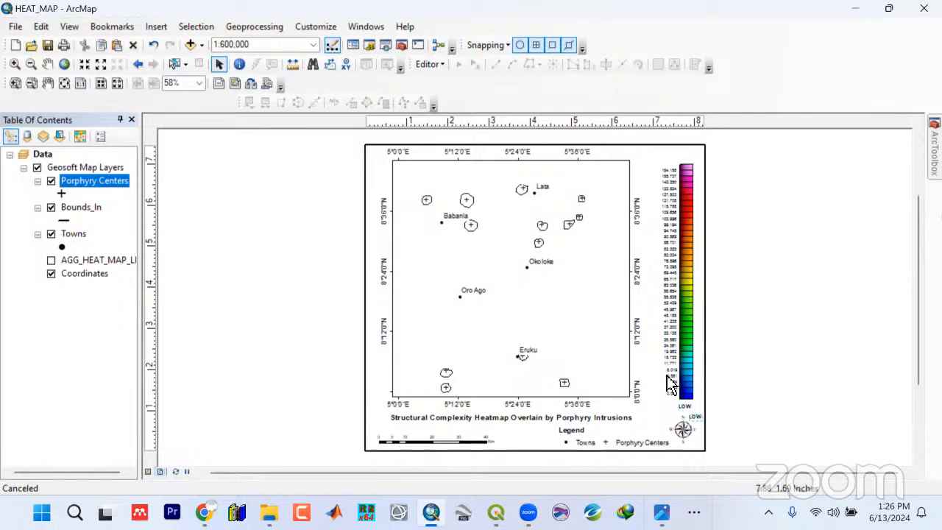
pyautogui.moveTo(701, 425); pyautogui.dragTo(676, 170)
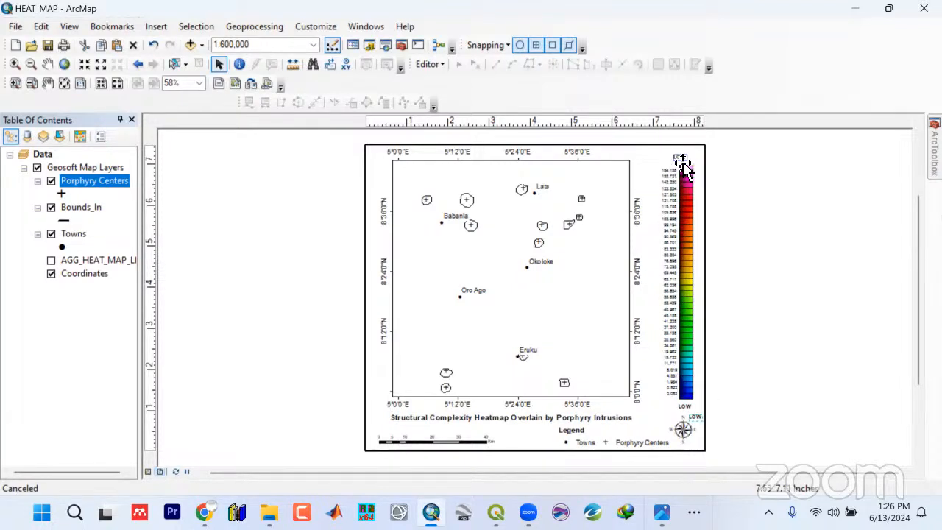
# Change the copied label's text to HIGH and nudge it into line above the colour scale
pyautogui.doubleClick(676, 169)
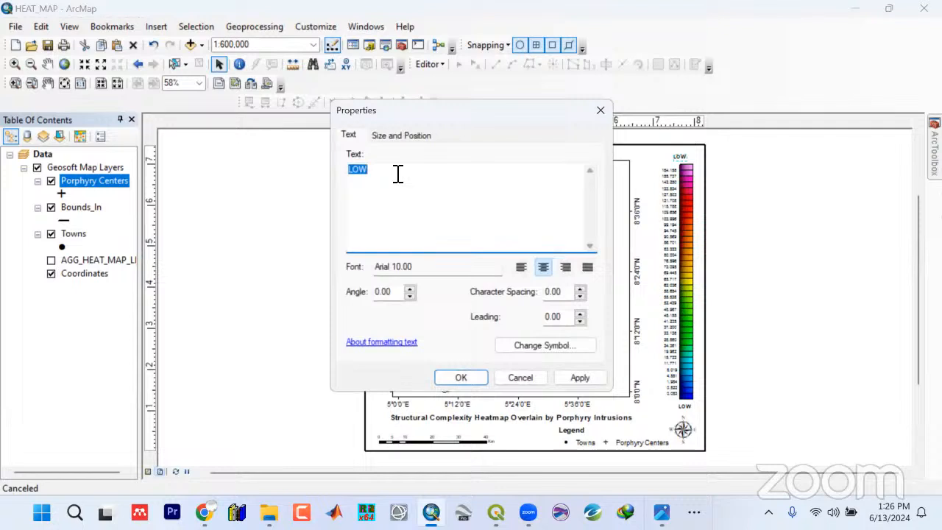
pyautogui.write('HIGH')
pyautogui.click(581, 379)
pyautogui.click(455, 379)
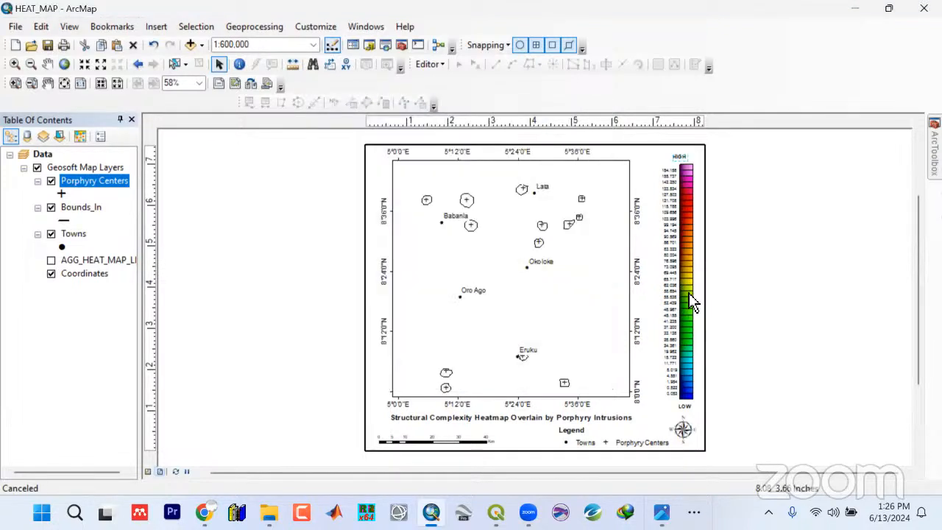
pyautogui.click(684, 166)
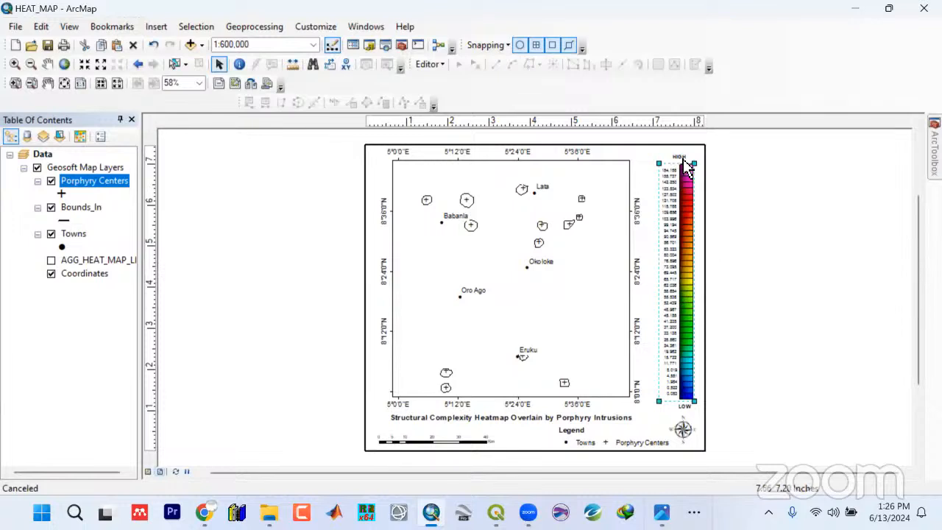
pyautogui.click(645, 234)
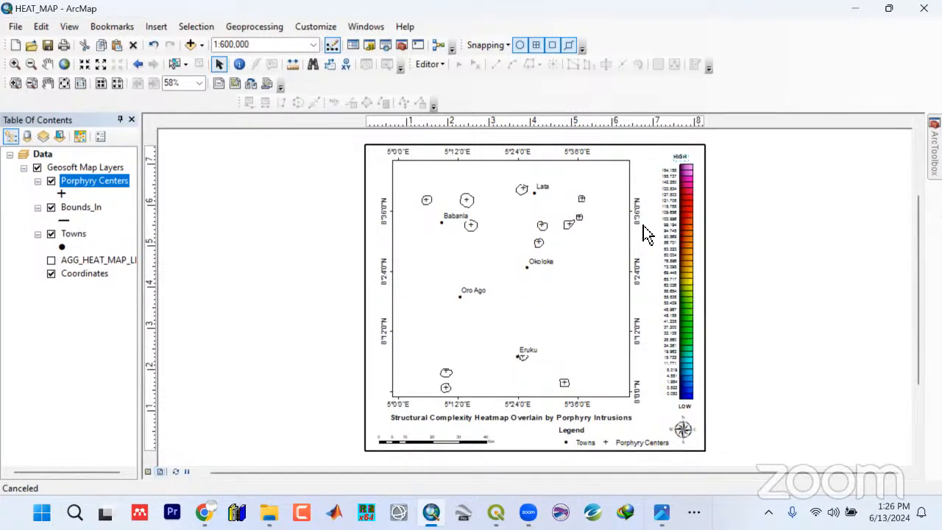
# Turn the AGG_HEAT_MAP grid layer back on, and nudge the scale bar slightly right
pyautogui.click(51, 260)
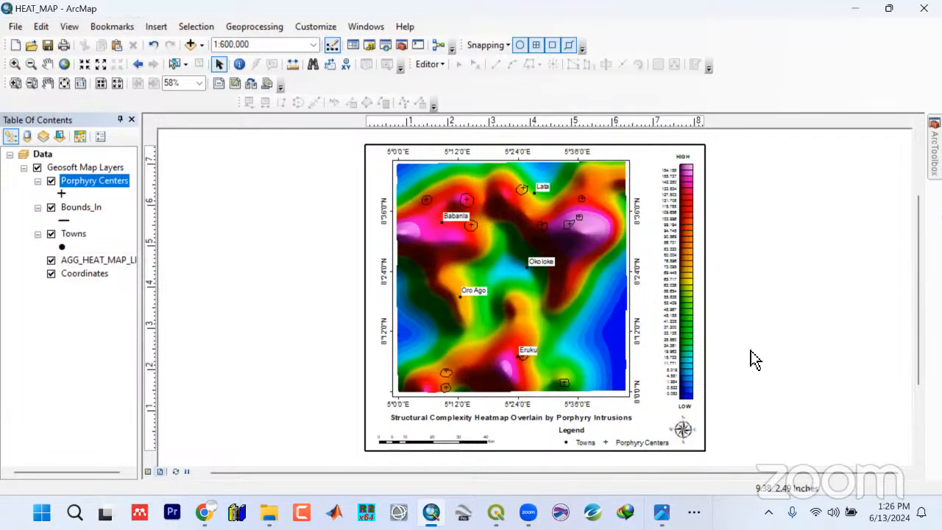
pyautogui.click(456, 445)
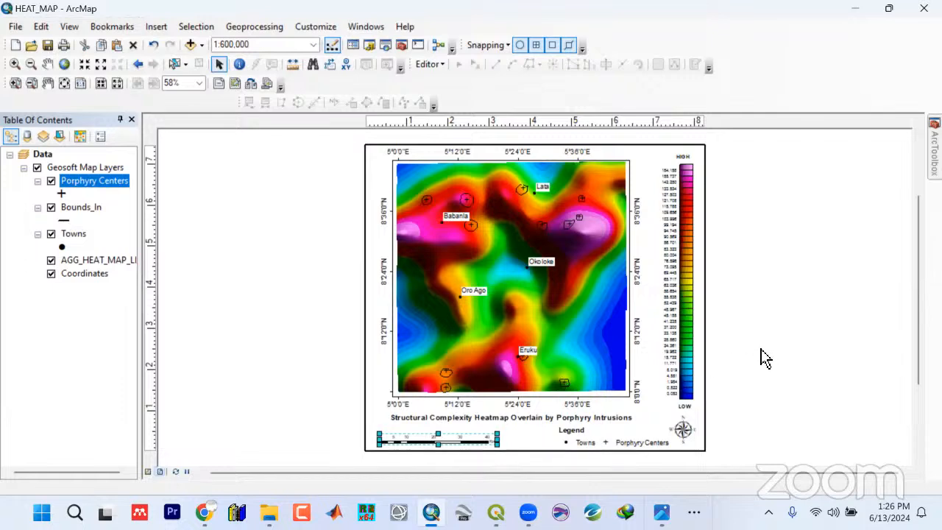
pyautogui.click(826, 332)
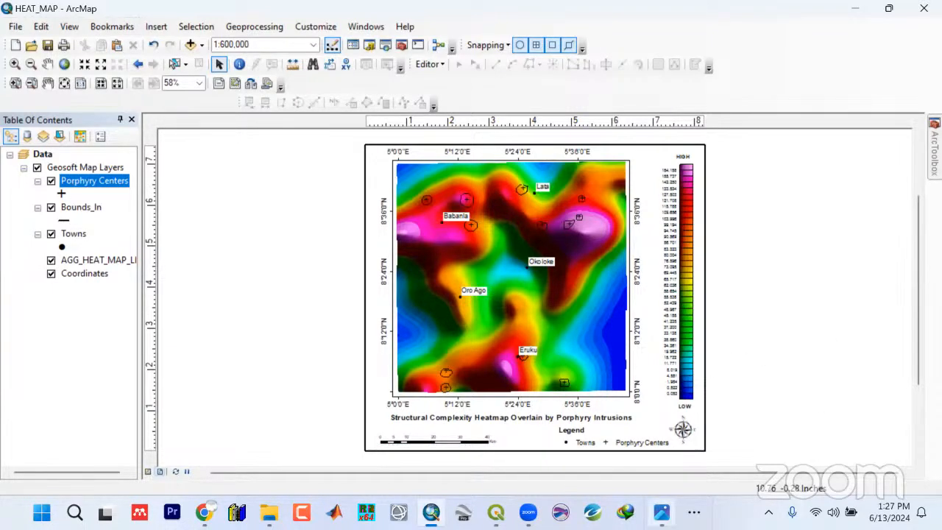
# Compare the layout with the reference image HEAT_MAP.jpg and close the image
pyautogui.click(661, 512)
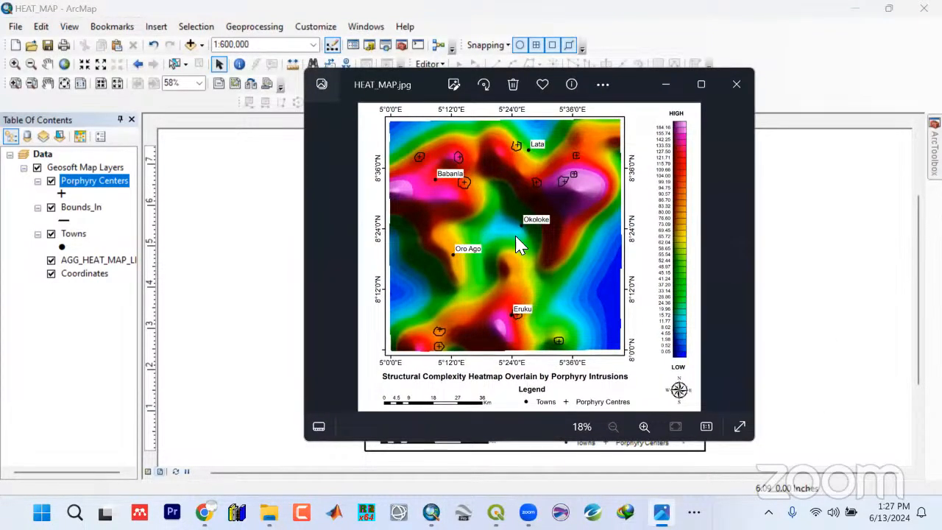
pyautogui.click(736, 84)
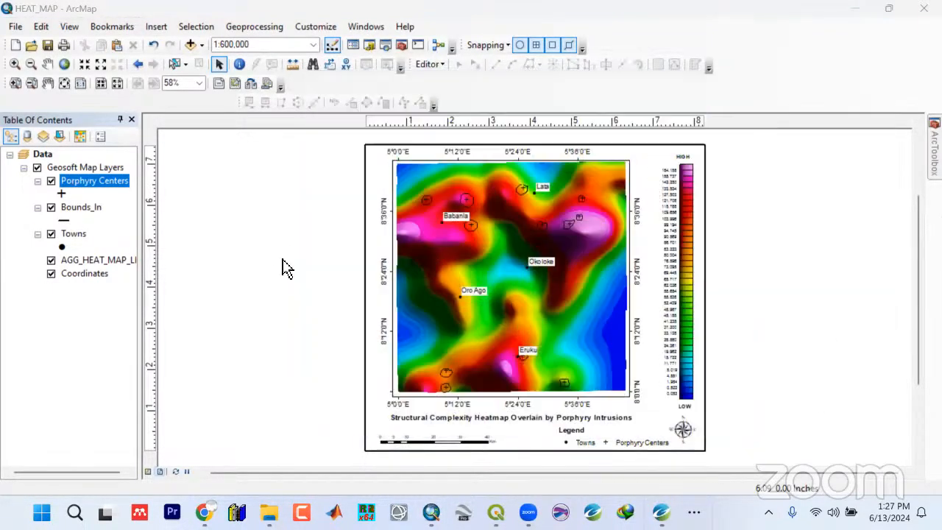
# Start exporting the map and set the destination to the Images folder in Kwara State > OSM Project
pyautogui.click(15, 27)
pyautogui.click(55, 250)
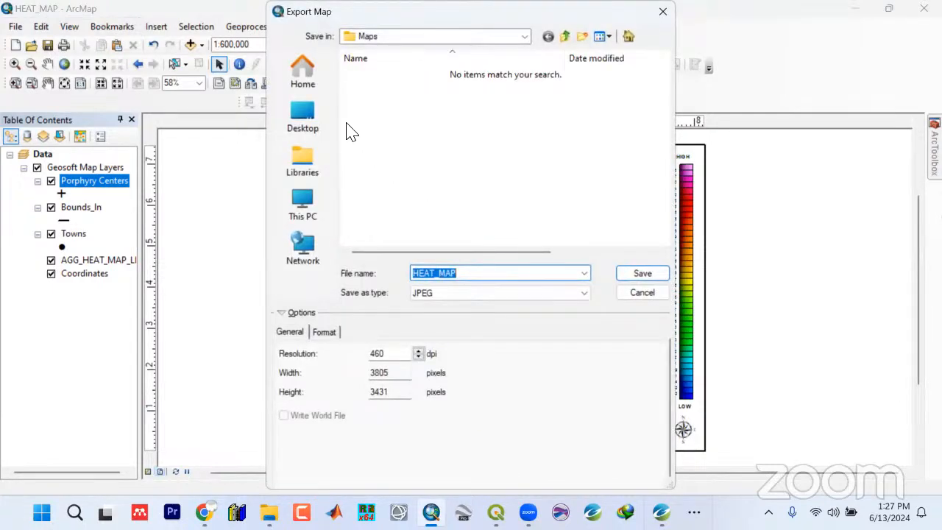
pyautogui.click(301, 125)
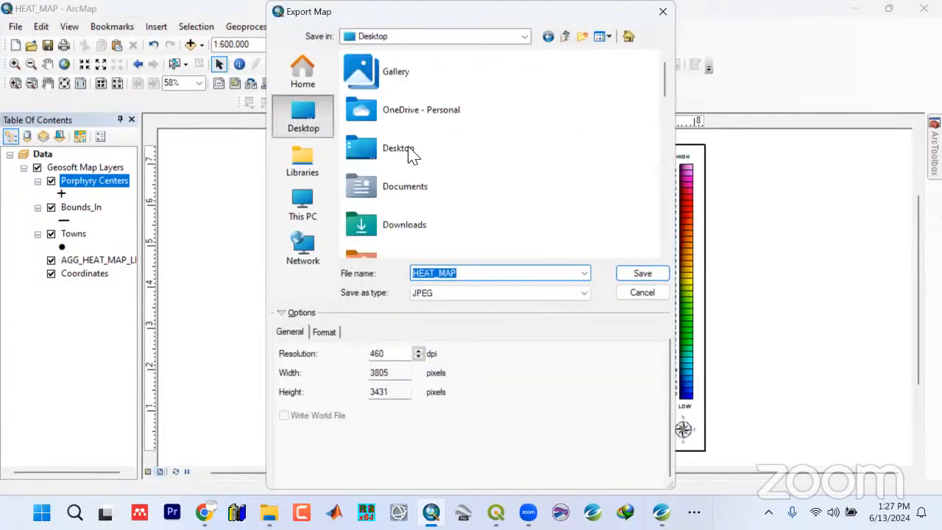
pyautogui.scroll(-3, 443, 192)
pyautogui.scroll(-10, 443, 192)
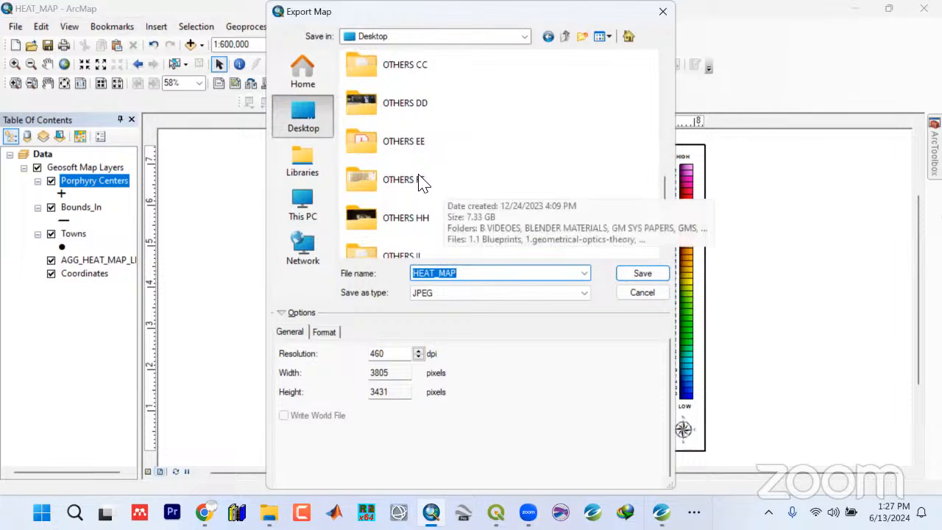
pyautogui.scroll(2, 421, 183)
pyautogui.doubleClick(416, 183)
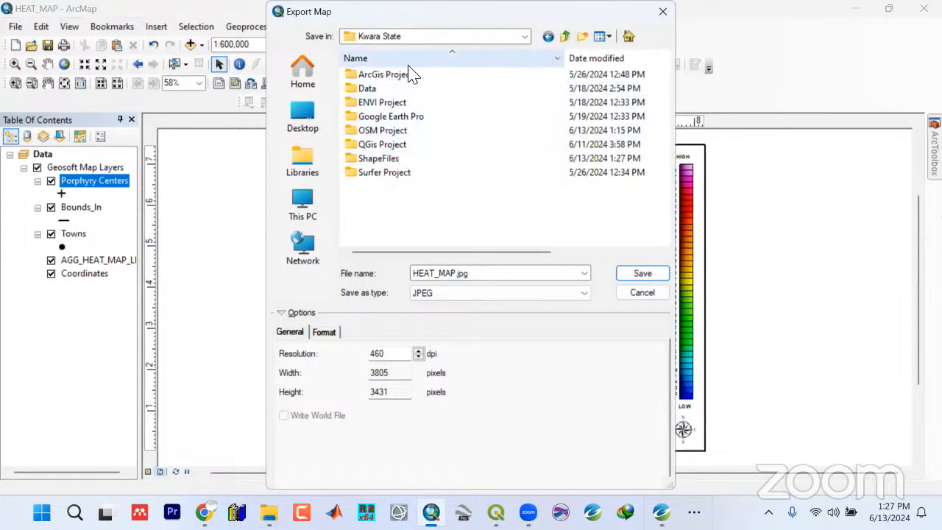
pyautogui.doubleClick(387, 130)
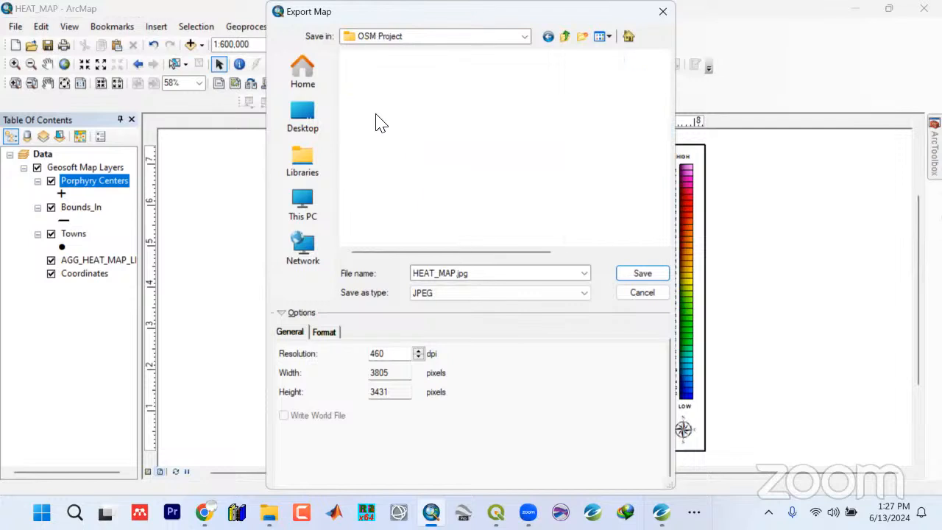
pyautogui.doubleClick(373, 103)
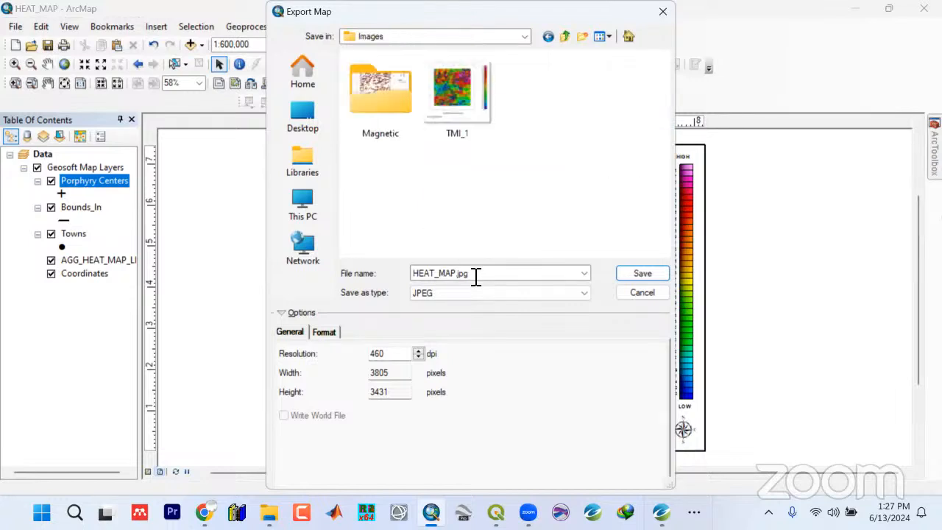
# Review the export file name and resolution, and save the layout as the JPEG HEAT_MAP.jpg
pyautogui.click(482, 274)
pyautogui.click(484, 275)
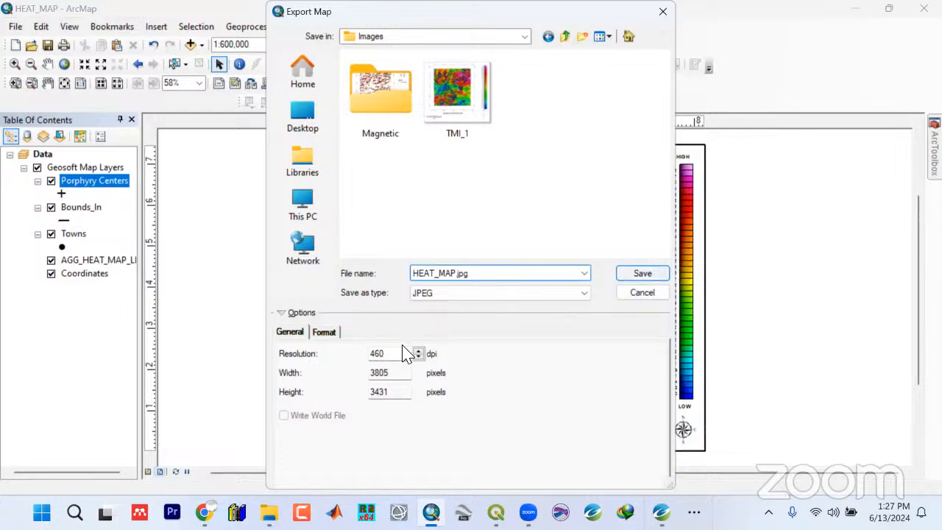
pyautogui.doubleClick(385, 353)
pyautogui.click(645, 273)
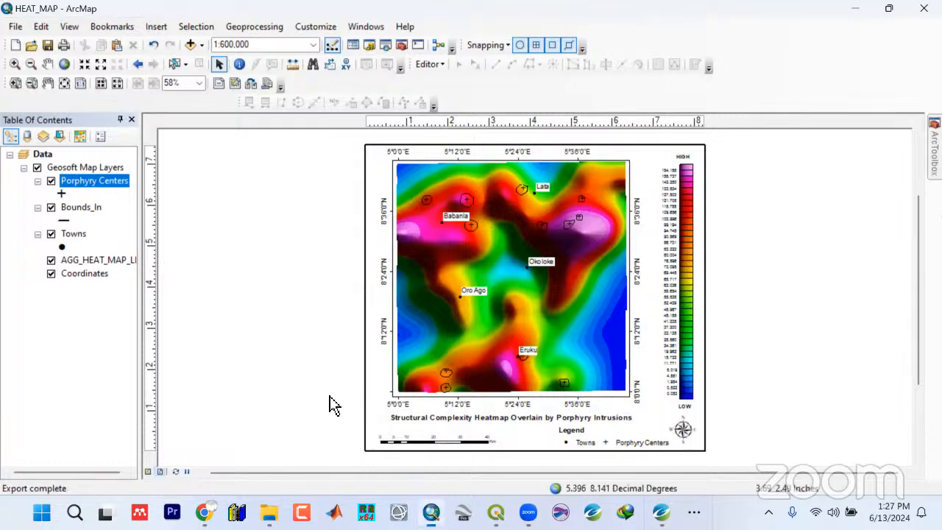
# Switch to File Explorer and open the OSM Project's Images folder to check the exported map
pyautogui.moveTo(250, 503)
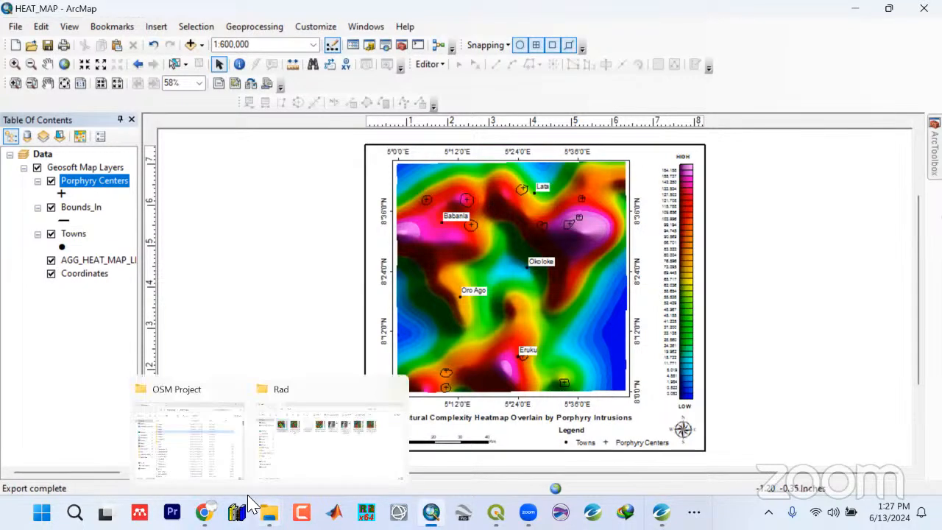
pyautogui.click(215, 446)
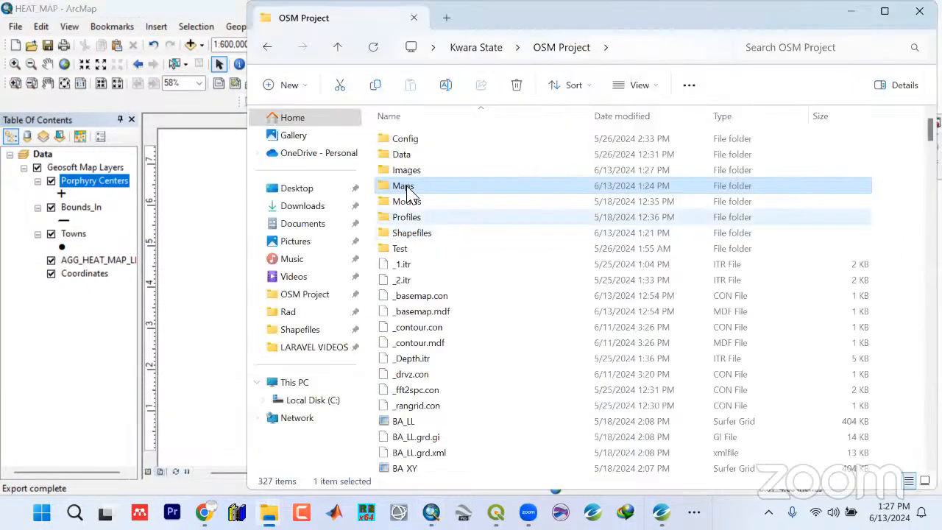
pyautogui.doubleClick(409, 172)
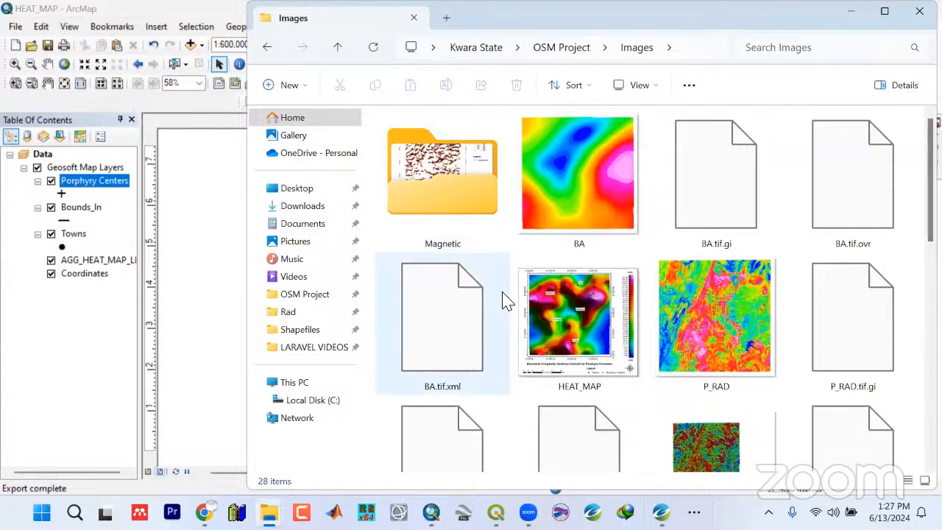
# Move the HEAT_MAP image from the Images folder into its Magnetic subfolder
pyautogui.click(580, 301)
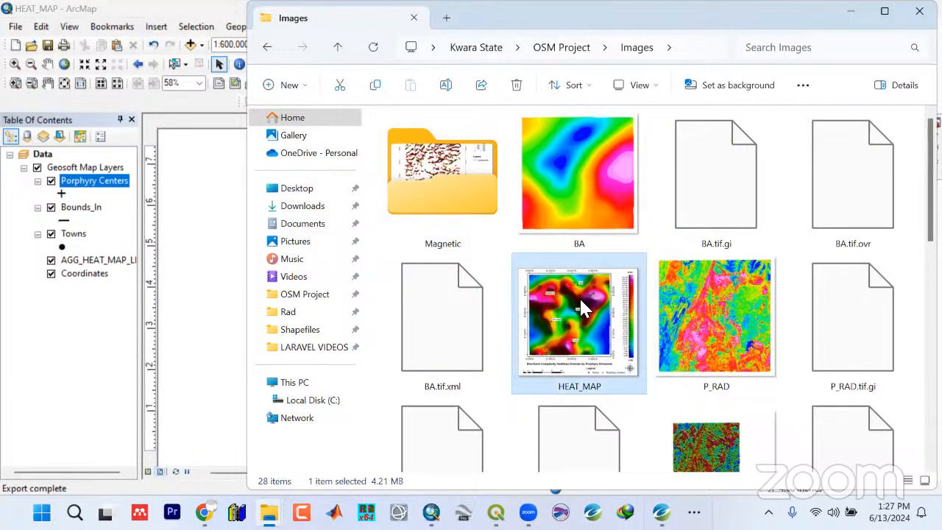
pyautogui.rightClick(579, 301)
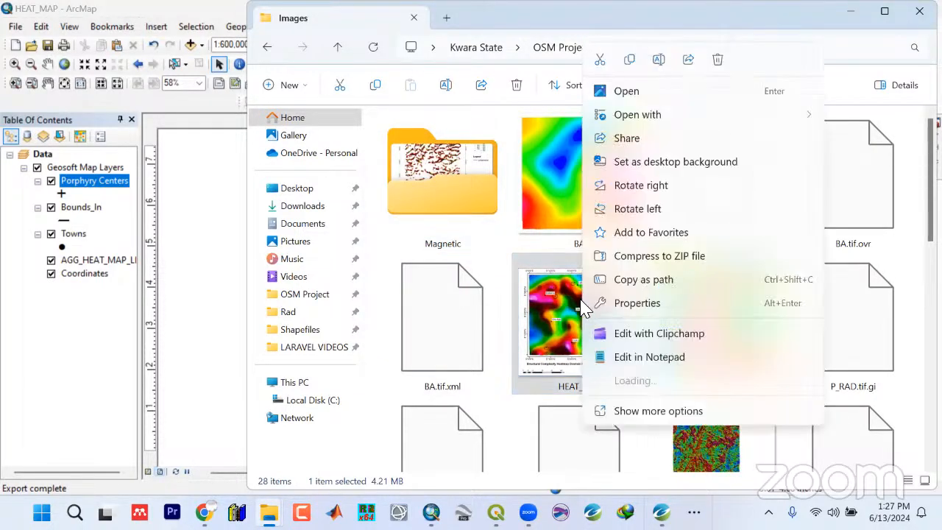
pyautogui.click(604, 56)
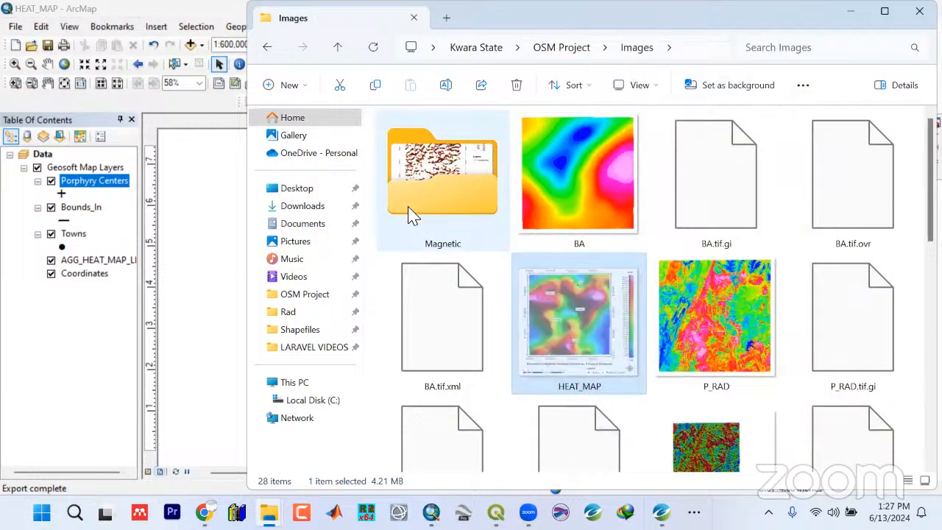
pyautogui.doubleClick(431, 197)
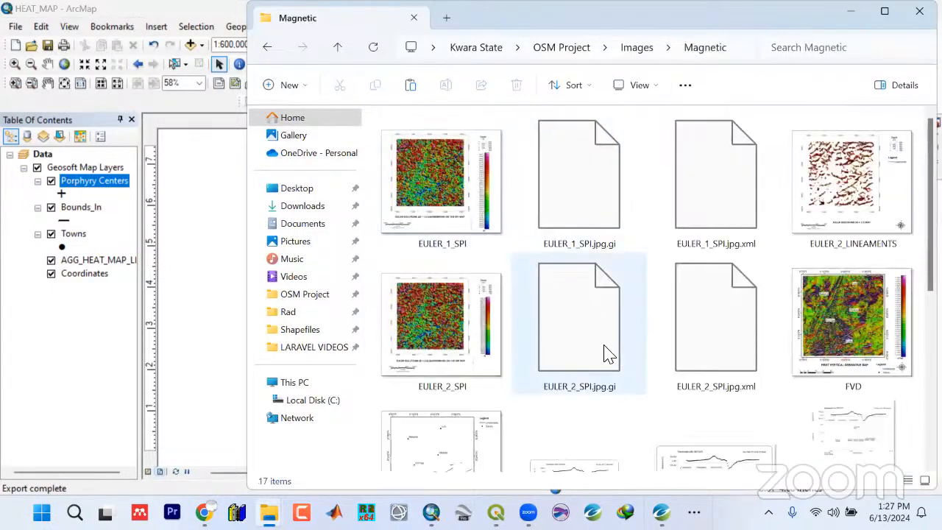
pyautogui.scroll(-5, 605, 354)
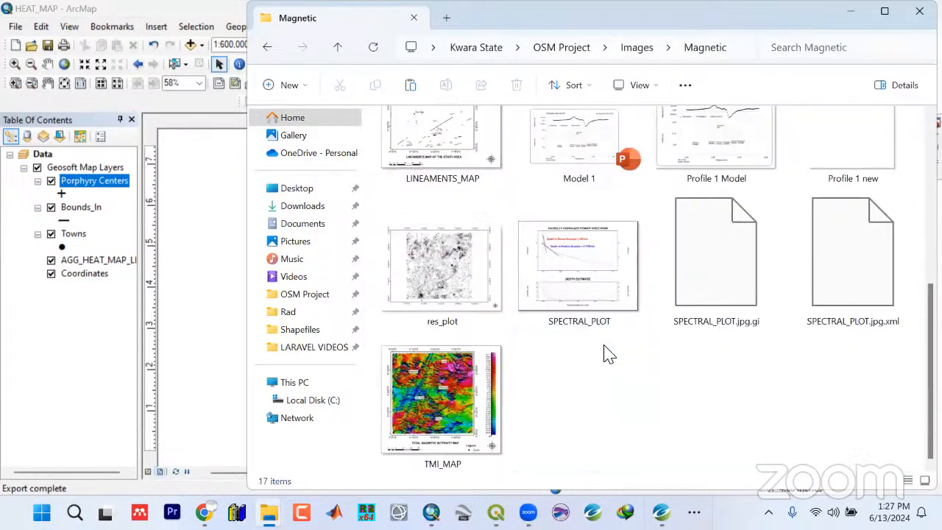
pyautogui.rightClick(597, 389)
pyautogui.click(615, 397)
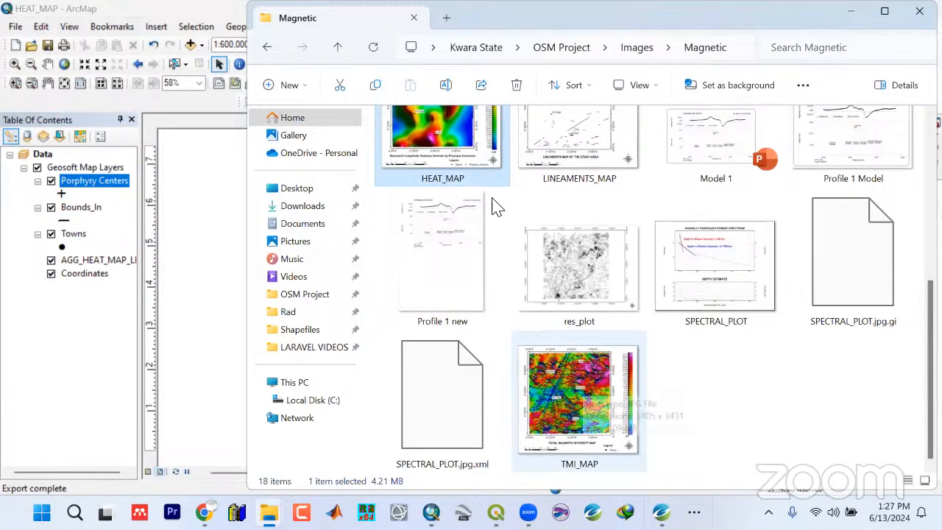
# Open HEAT_MAP.jpg from the Magnetic folder, inspect the exported map at full window size and close it
pyautogui.scroll(1, 451, 133)
pyautogui.doubleClick(450, 132)
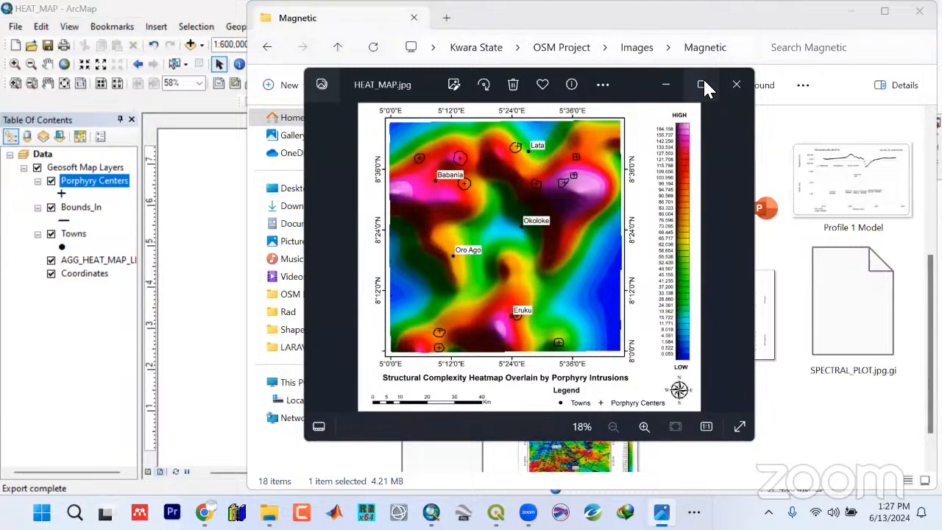
pyautogui.click(701, 85)
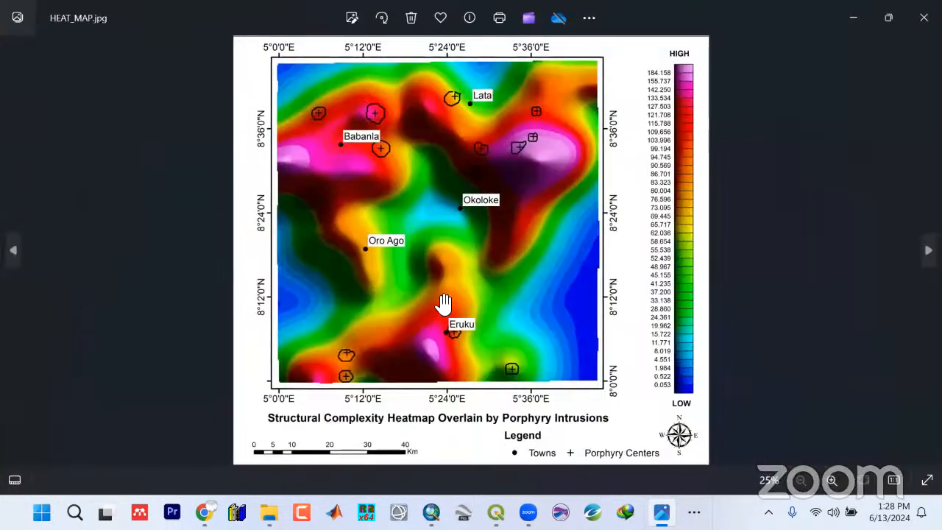
pyautogui.scroll(2, 444, 303)
pyautogui.scroll(-2, 444, 303)
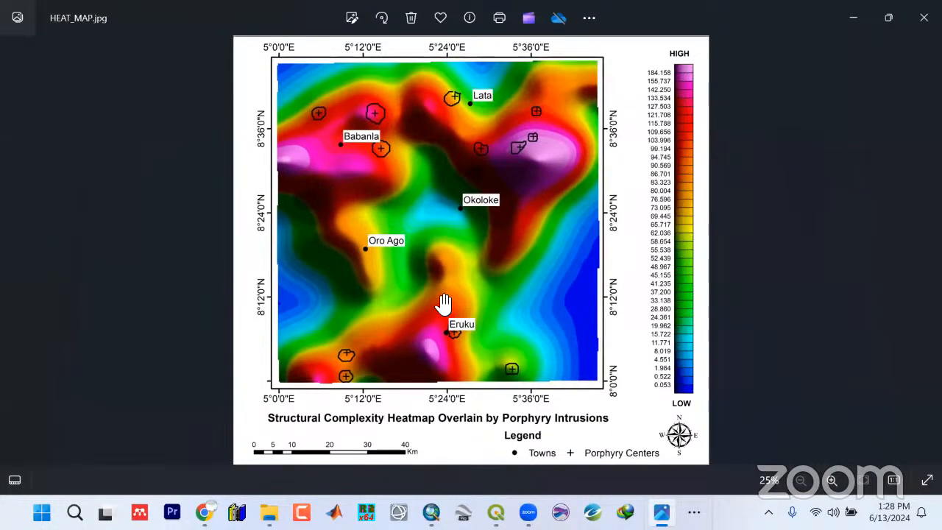
pyautogui.scroll(2, 443, 303)
pyautogui.scroll(-2, 440, 302)
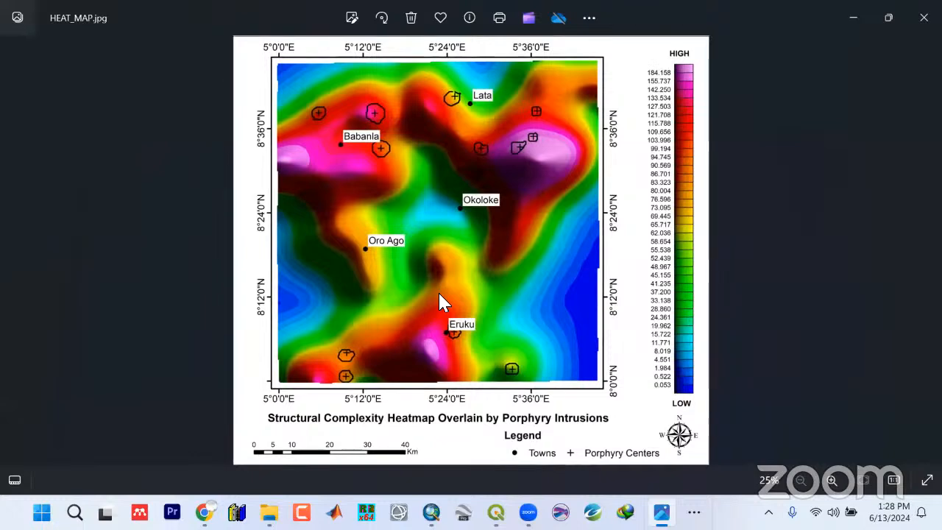
pyautogui.scroll(1, 442, 300)
pyautogui.scroll(-1, 452, 324)
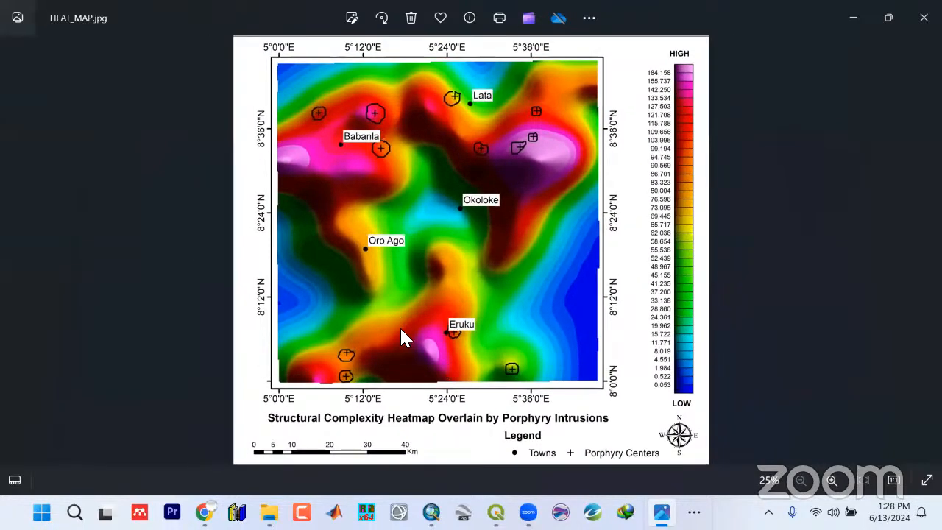
pyautogui.scroll(1, 630, 275)
pyautogui.scroll(-1, 630, 273)
pyautogui.click(923, 18)
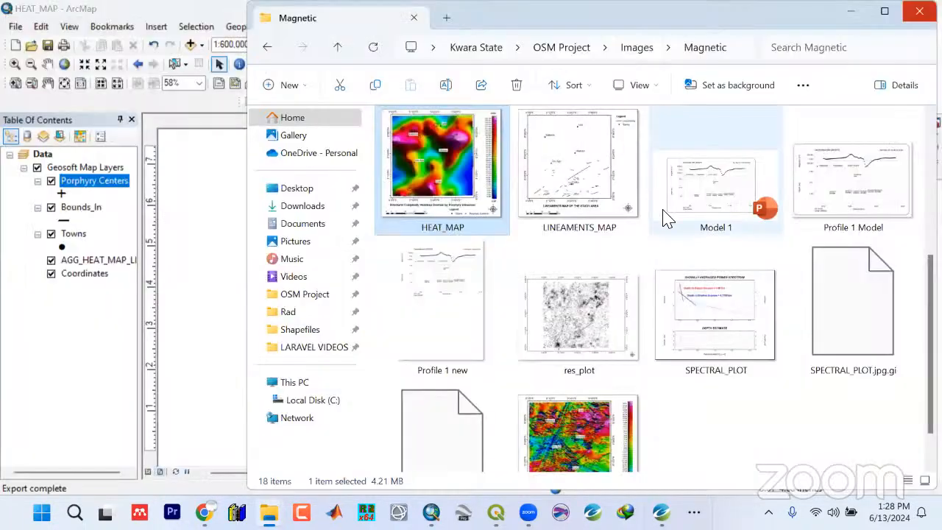
# Return to ArcMap and delete the colour scale bar beside the heatmap in the layout
pyautogui.click(855, 13)
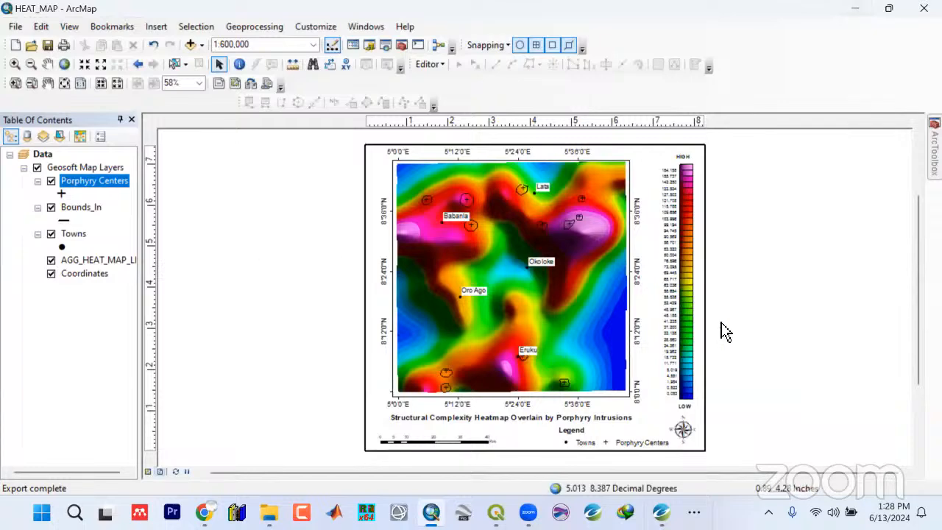
pyautogui.click(681, 338)
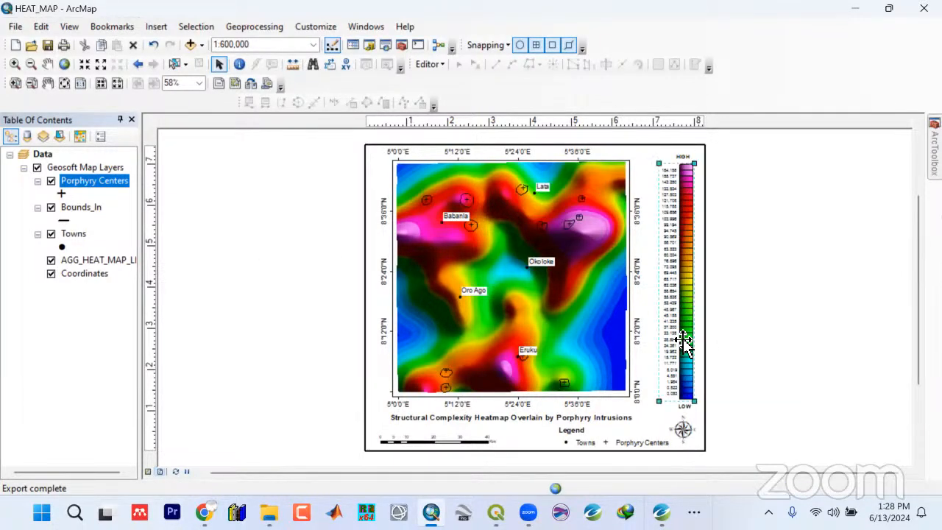
pyautogui.press('Delete')
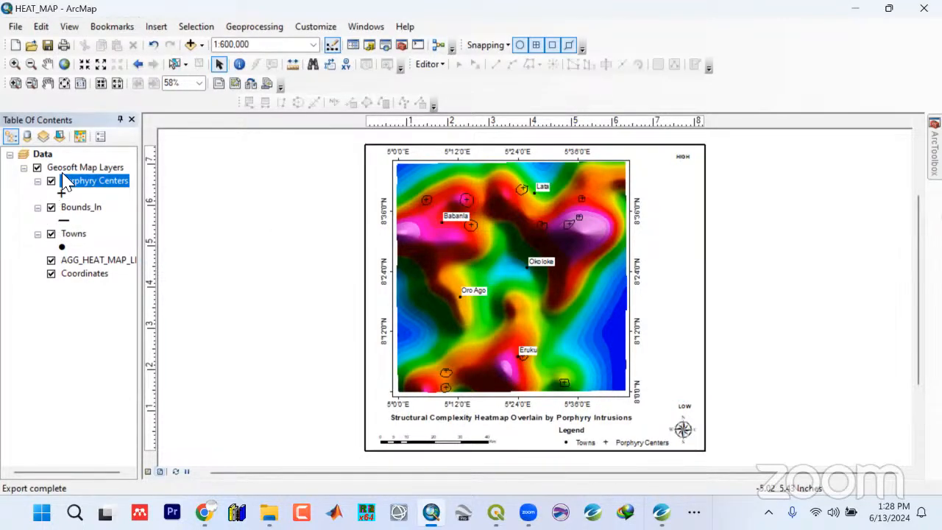
# Remove the Porphyry Centers and Bounds_In layers from the map and turn off the AGG_HEAT_MAP_LL layer
pyautogui.rightClick(81, 188)
pyautogui.click(128, 165)
pyautogui.rightClick(81, 188)
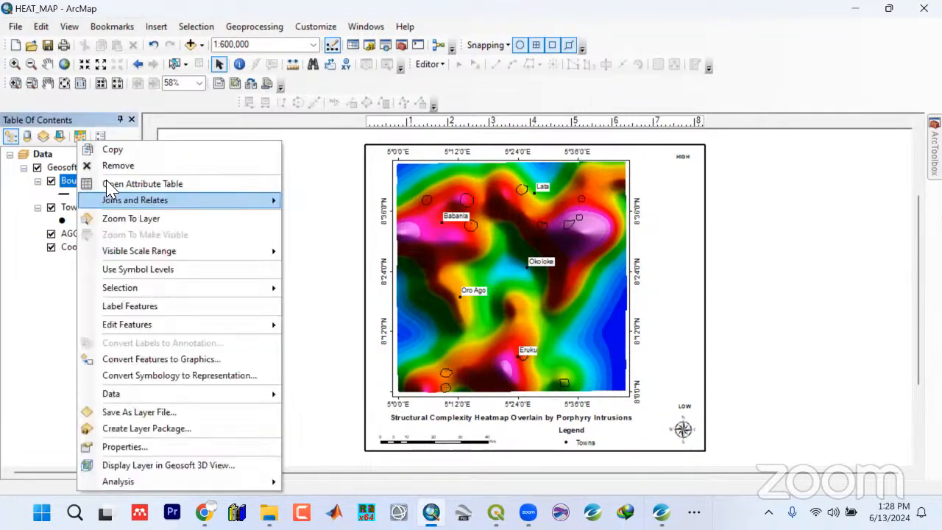
pyautogui.click(126, 165)
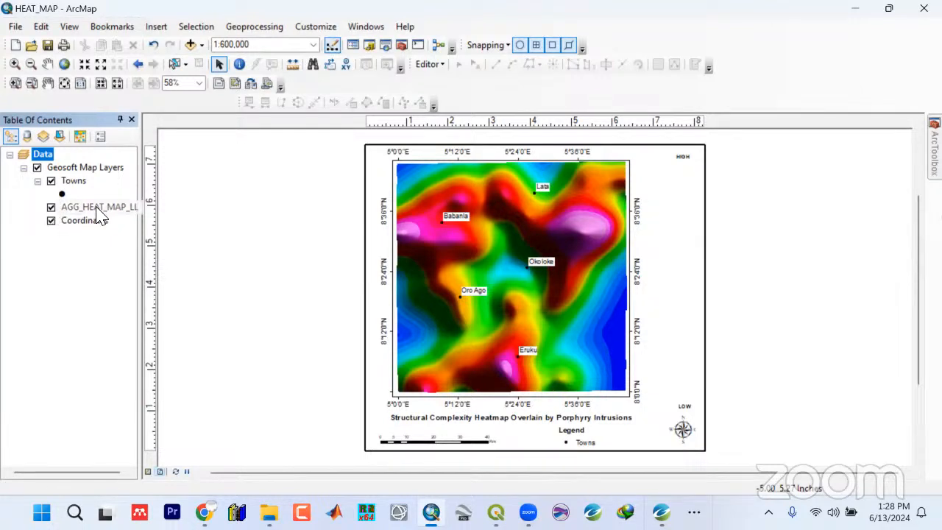
pyautogui.click(53, 208)
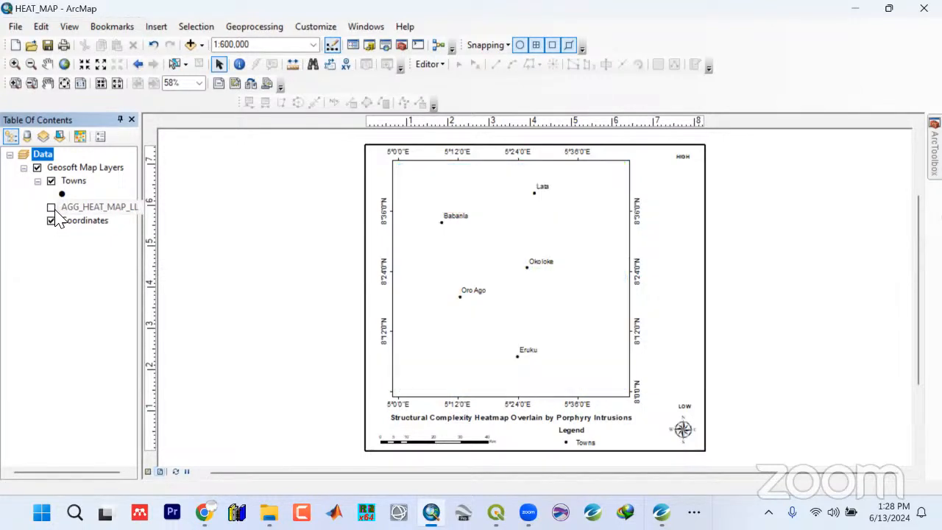
# Change the layout title text to LINEAMENTS MAP OF THE STUDY AREA, keeping its bold Arial 14 symbol
pyautogui.click(479, 418)
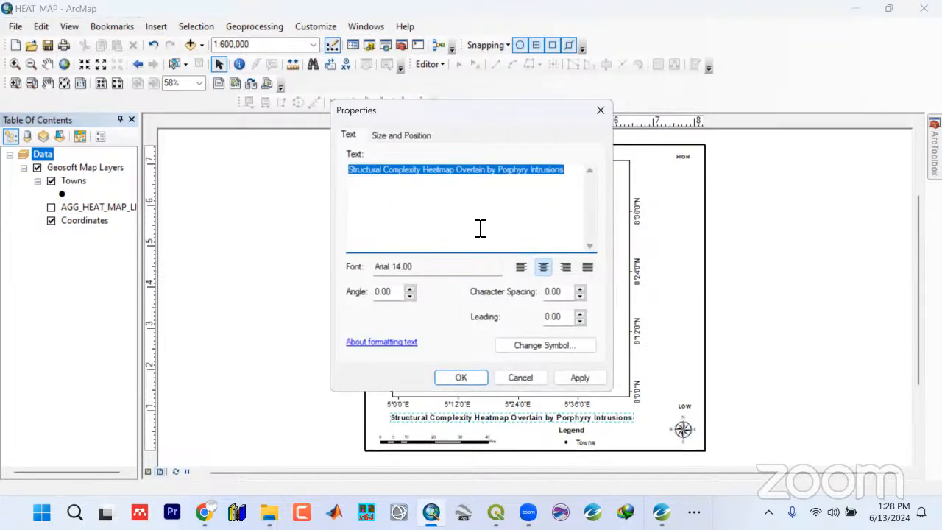
pyautogui.write('L')
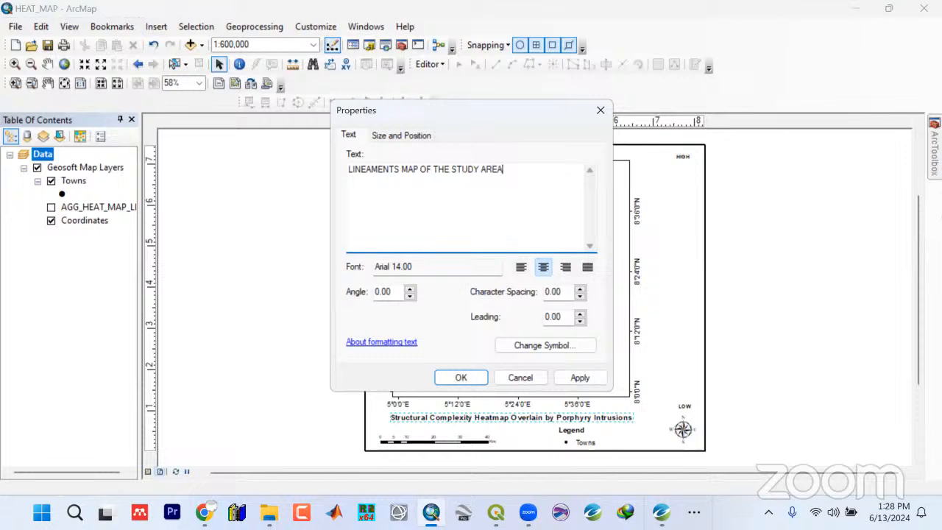
pyautogui.click(546, 347)
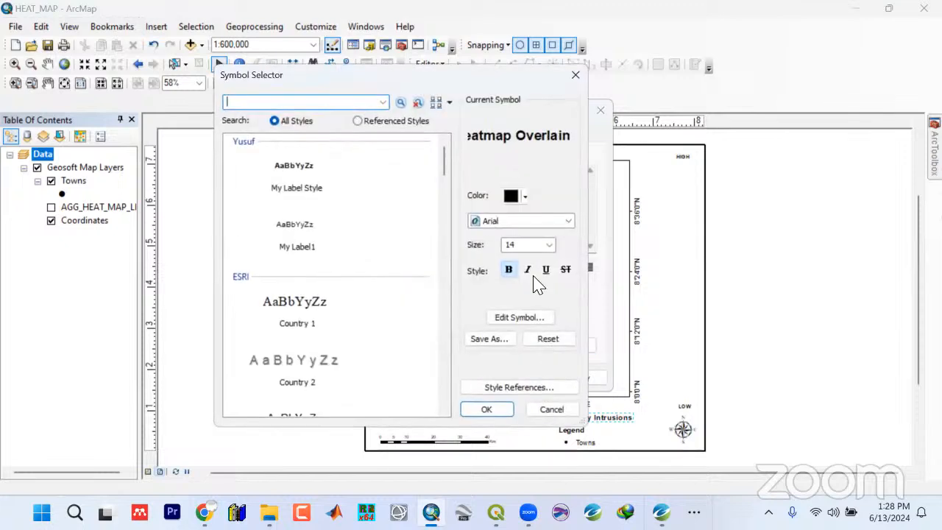
pyautogui.click(487, 409)
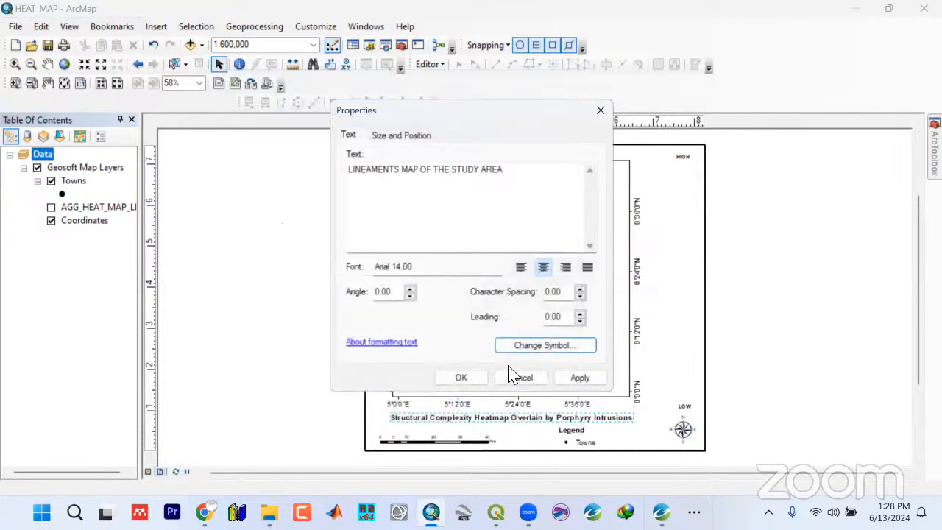
pyautogui.click(578, 377)
pyautogui.click(461, 378)
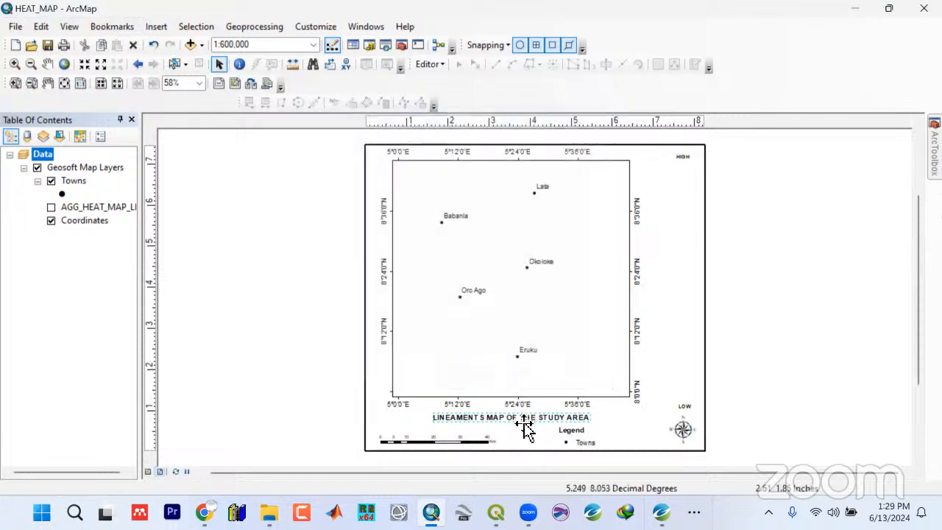
# Check the layout, deselect its border, and undo the title change and the removal of the Bounds_In layer
pyautogui.scroll(1, 831, 410)
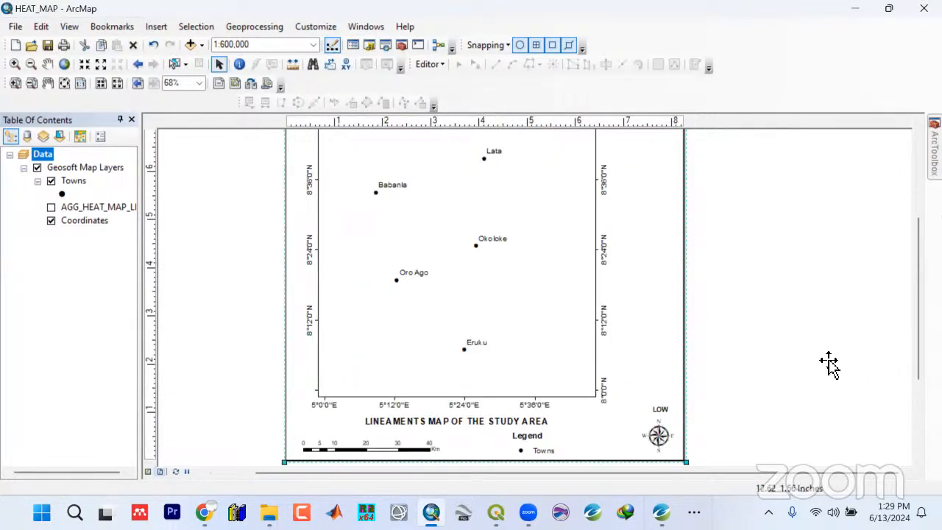
pyautogui.scroll(-1, 801, 363)
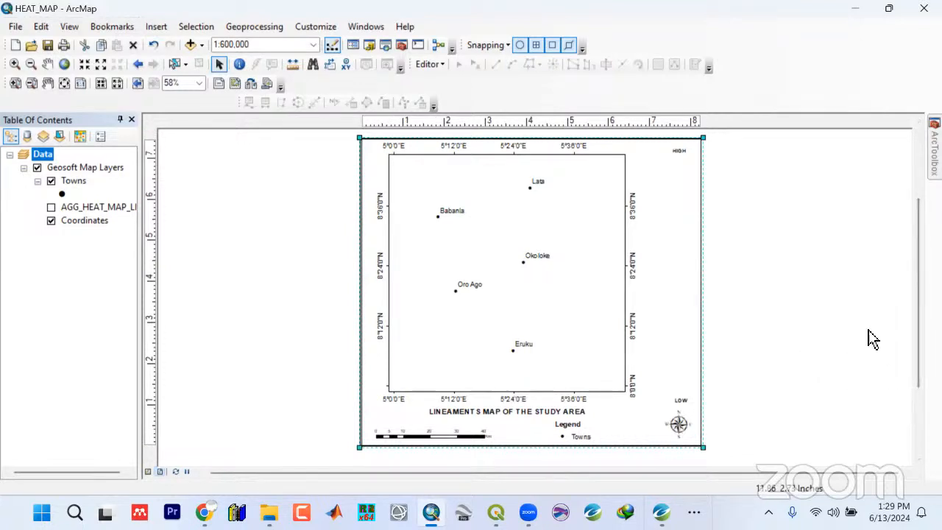
pyautogui.click(833, 333)
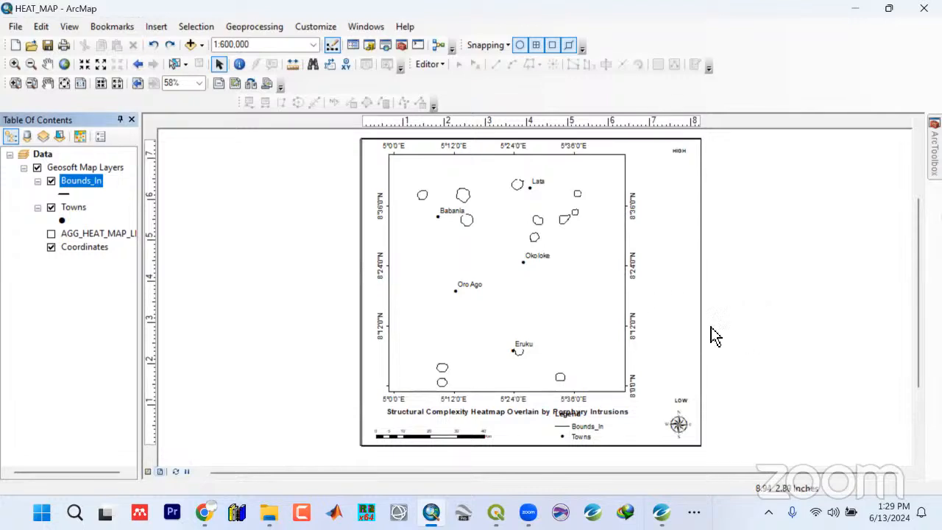
# Undo the removal of the Porphyry Centers layer
pyautogui.click(688, 318)
pyautogui.click(838, 313)
pyautogui.hotkey('ctrl', 'z')
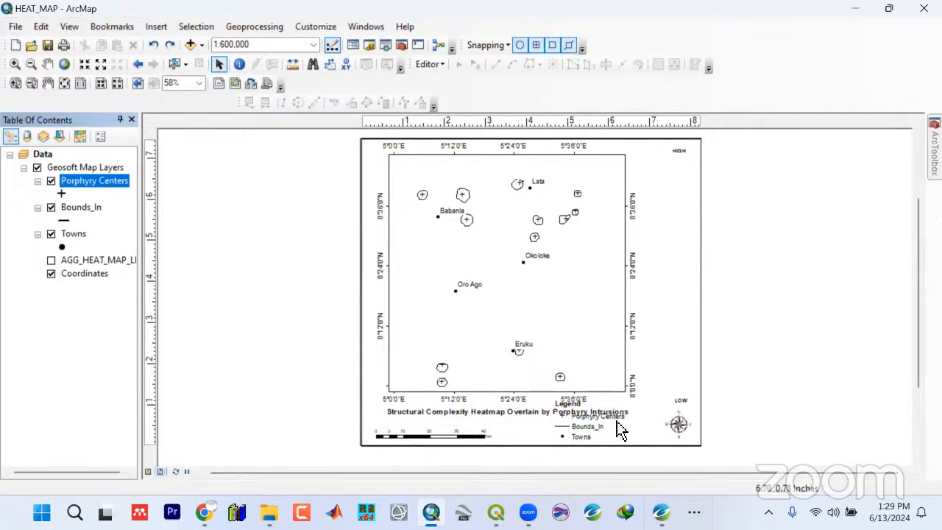
# Remove the Porphyry Centers and Bounds_ln layers from the data frame
pyautogui.rightClick(95, 182)
pyautogui.click(126, 164)
pyautogui.click(79, 184)
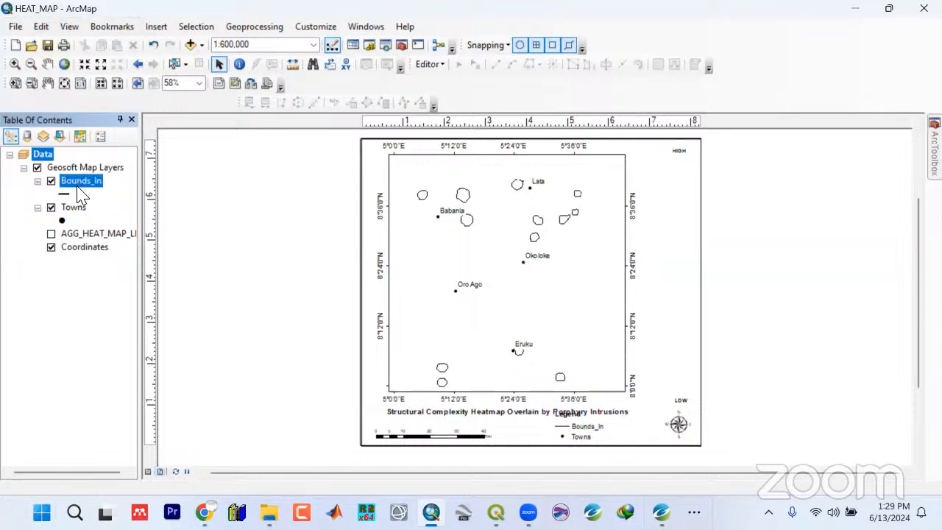
pyautogui.rightClick(80, 192)
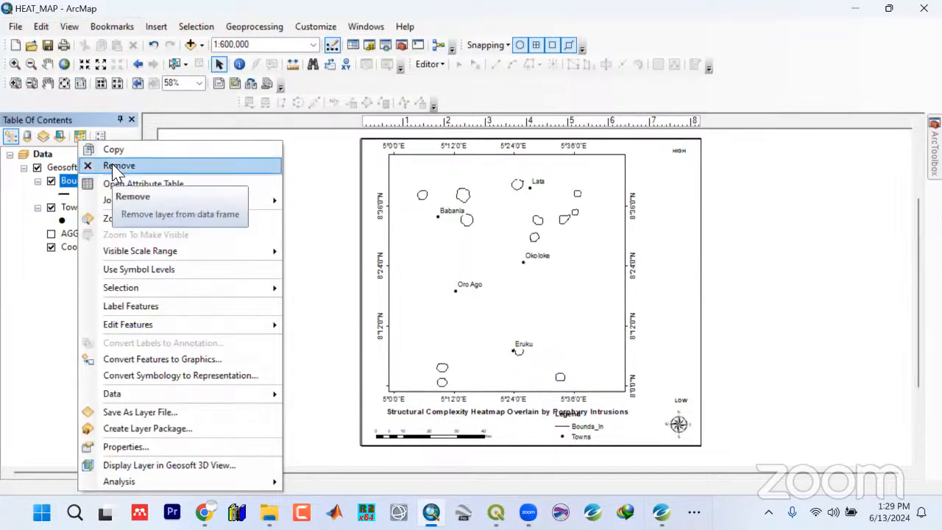
pyautogui.click(118, 166)
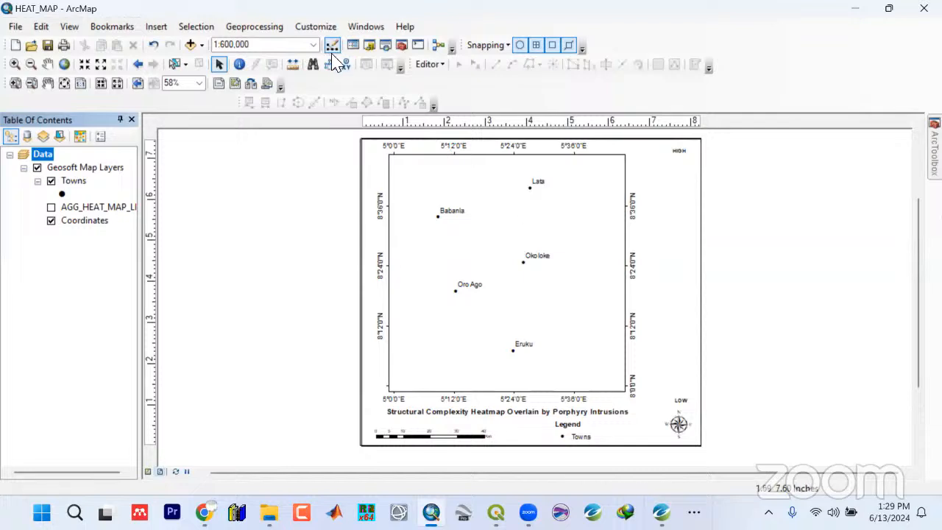
# Delete the HIGH and LOW colour-scale labels from the page layout
pyautogui.click(680, 153)
pyautogui.press('Delete')
pyautogui.click(682, 402)
pyautogui.press('Delete')
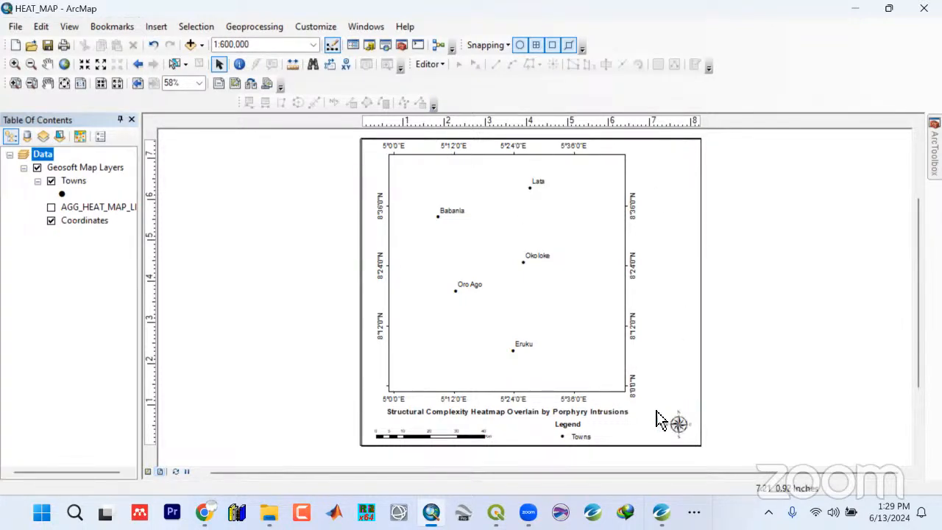
# Nudge the map's data frame to the right until it sits roughly centred on the layout page
pyautogui.click(616, 397)
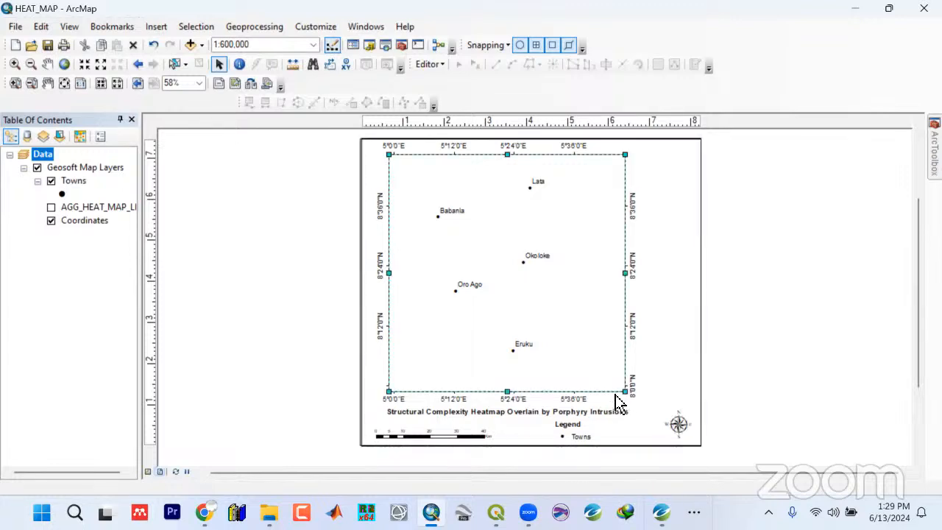
pyautogui.press('Right')
pyautogui.press('Right')
pyautogui.press('Right')
pyautogui.press('Right')
pyautogui.press('Right')
pyautogui.press('Right')
pyautogui.press('Right')
pyautogui.press('Right')
pyautogui.press('Right')
pyautogui.press('Right')
pyautogui.press('Right')
pyautogui.press('Right')
pyautogui.press('Right')
pyautogui.press('Right')
pyautogui.press('Right')
pyautogui.press('Right')
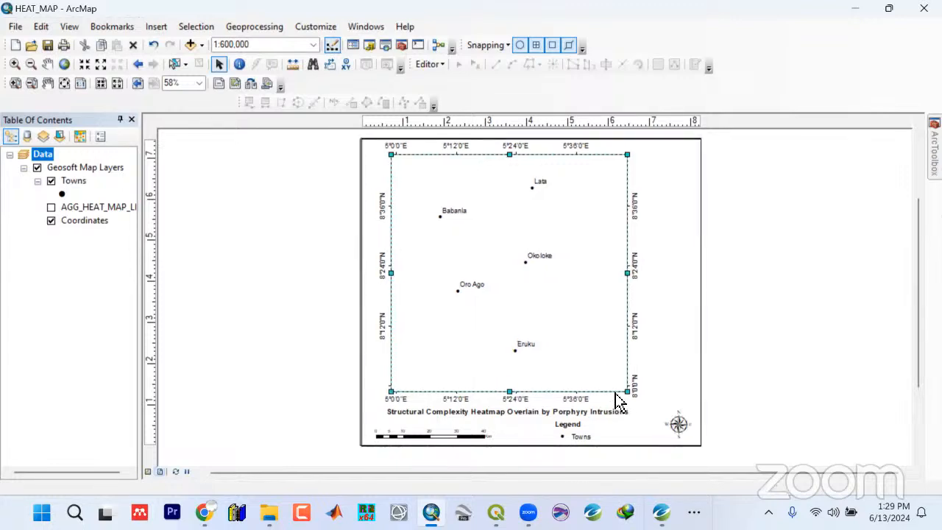
pyautogui.press('Right')
pyautogui.press('Right')
pyautogui.press('Right')
pyautogui.press('Right')
pyautogui.press('Right')
pyautogui.press('Right')
pyautogui.press('Right')
pyautogui.press('Right')
pyautogui.press('Right')
pyautogui.press('Right')
pyautogui.press('Right')
pyautogui.press('Right')
pyautogui.press('Right')
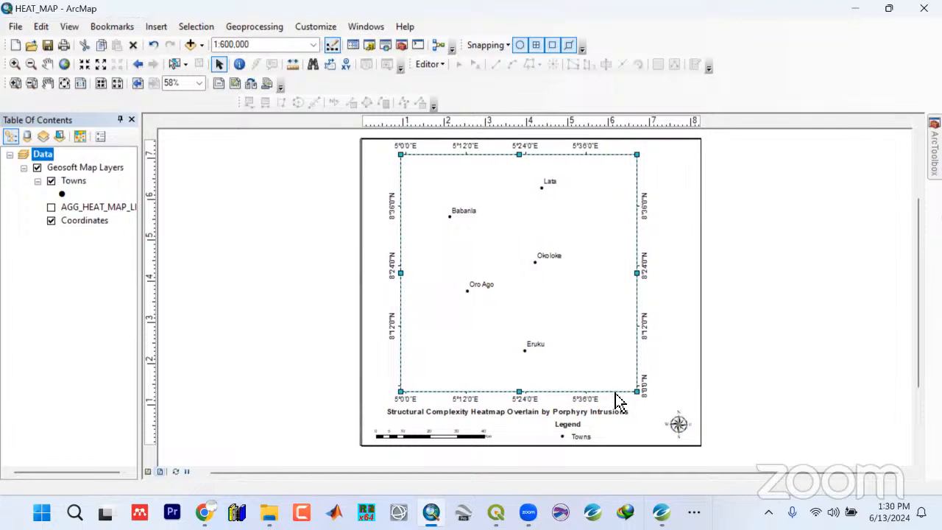
pyautogui.press('Right')
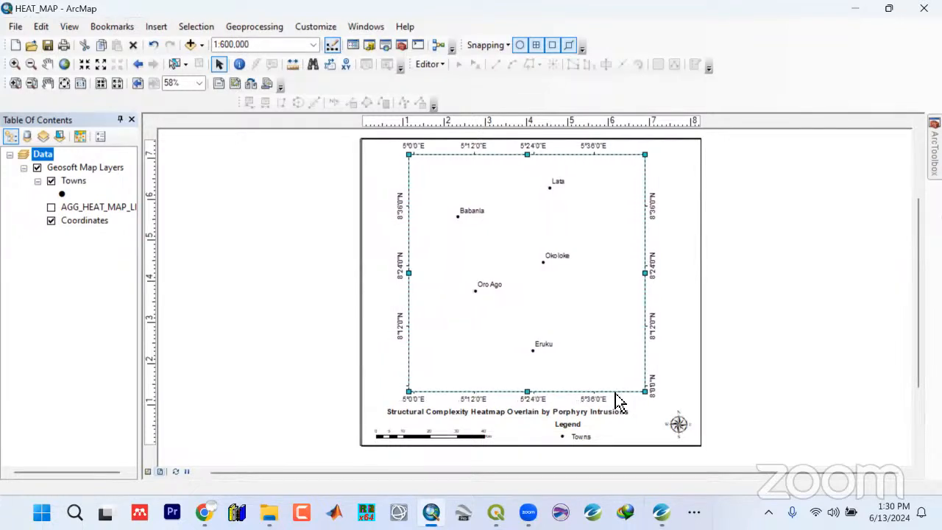
# Change the map title to "LINEAMENTS MAP OF THE STUDY AREA" and shift it slightly right beneath the map frame
pyautogui.click(595, 415)
pyautogui.doubleClick(595, 414)
pyautogui.write('L')
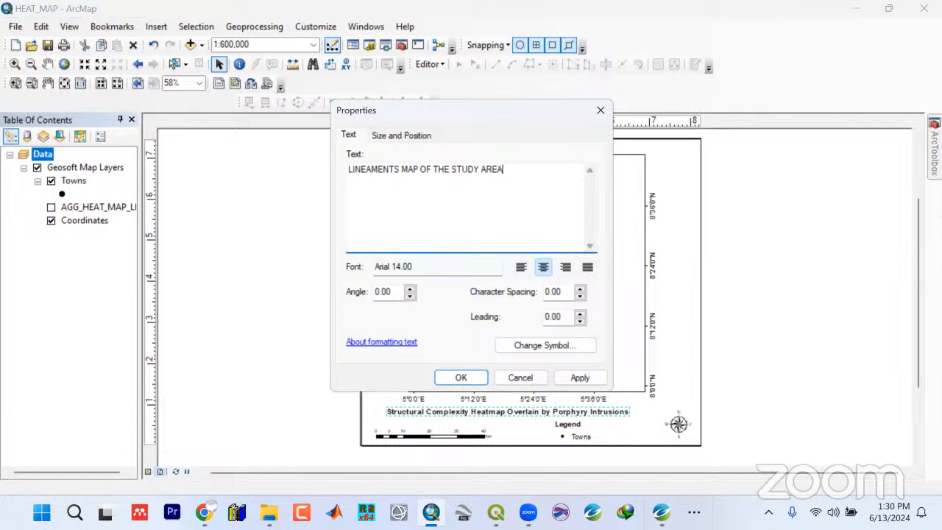
pyautogui.click(579, 378)
pyautogui.click(462, 378)
pyautogui.moveTo(574, 427); pyautogui.dragTo(582, 418)
pyautogui.click(773, 376)
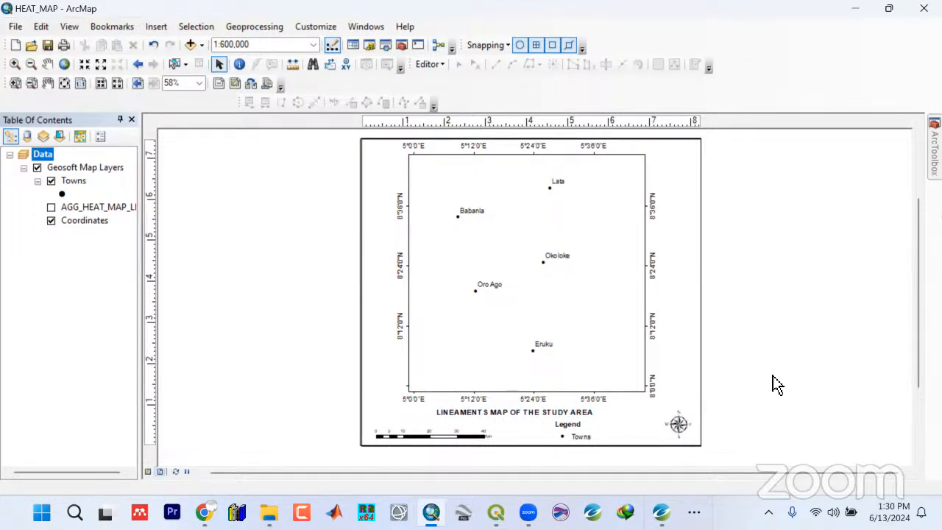
# Add the FVD_LINEAMENTS_ln.shp shapefile from the Shapefiles folder to the map
pyautogui.click(202, 45)
pyautogui.click(217, 65)
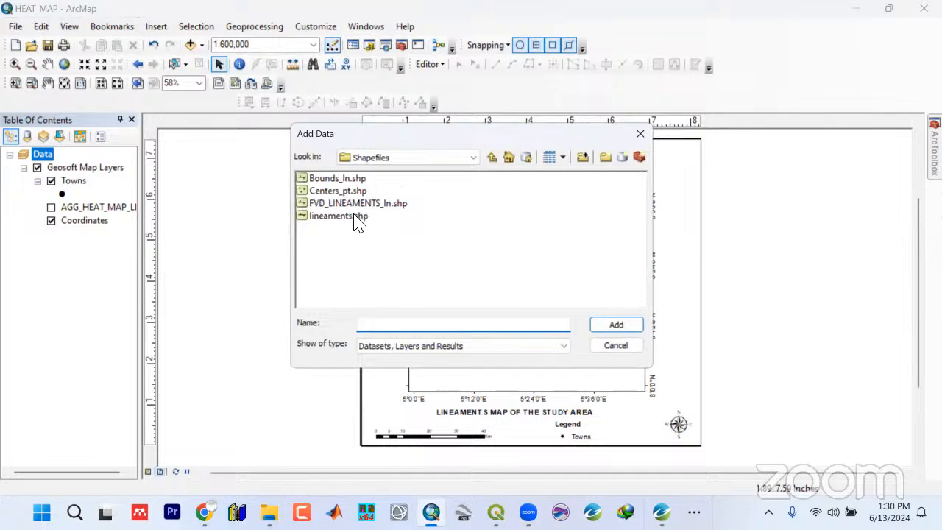
pyautogui.click(356, 203)
pyautogui.click(614, 328)
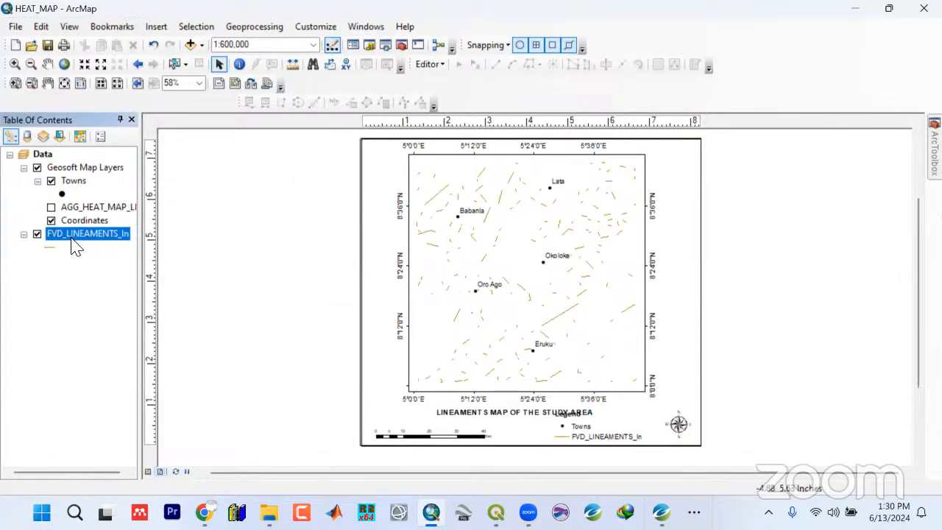
# Set the FVD_LINEAMENTS_ln line symbol to black with a width of 1.5
pyautogui.click(48, 247)
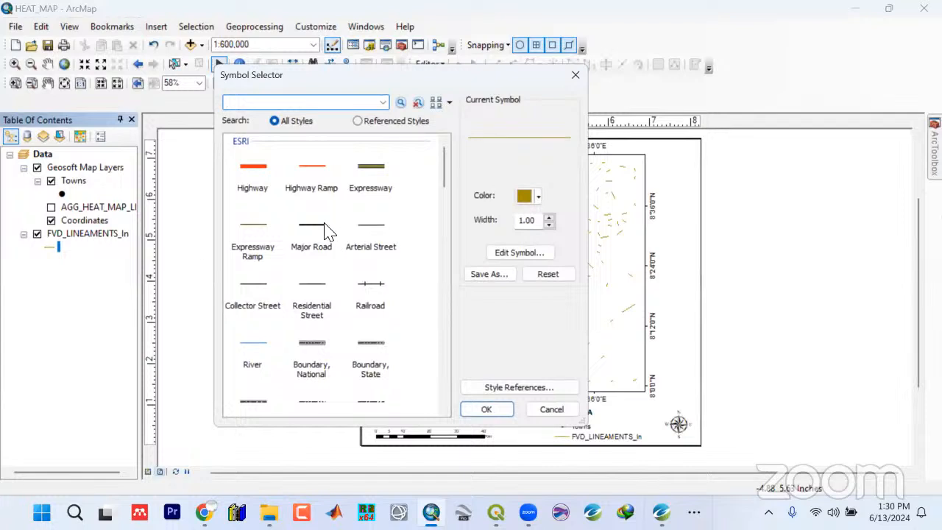
pyautogui.click(537, 196)
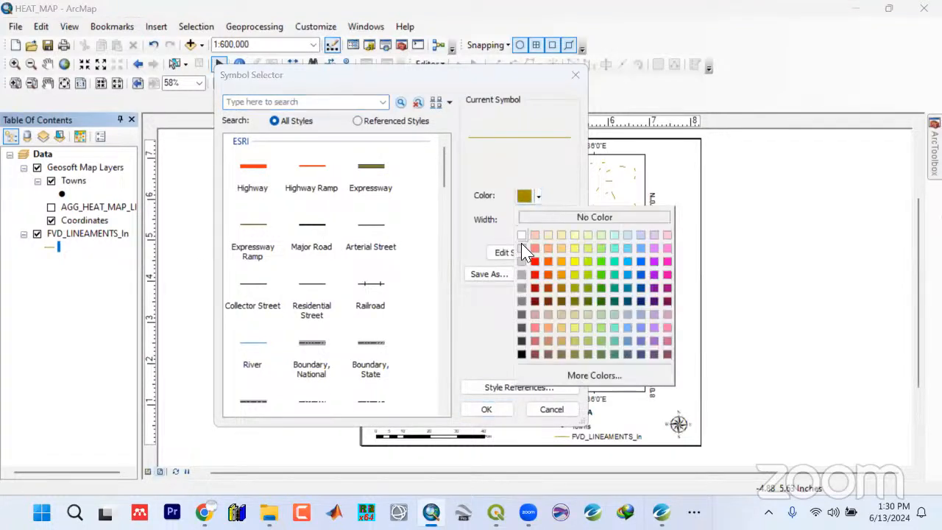
pyautogui.click(521, 341)
pyautogui.click(539, 221)
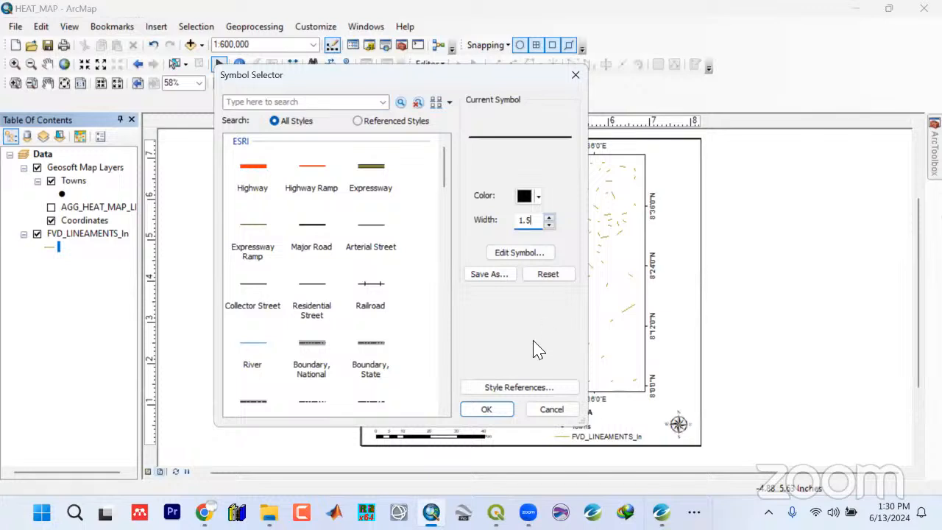
pyautogui.click(482, 409)
# Move the FVD_LINEAMENTS_ln layer into the Geosoft Map Layers group below Towns and rename it Lineaments
pyautogui.moveTo(68, 235); pyautogui.dragTo(64, 190)
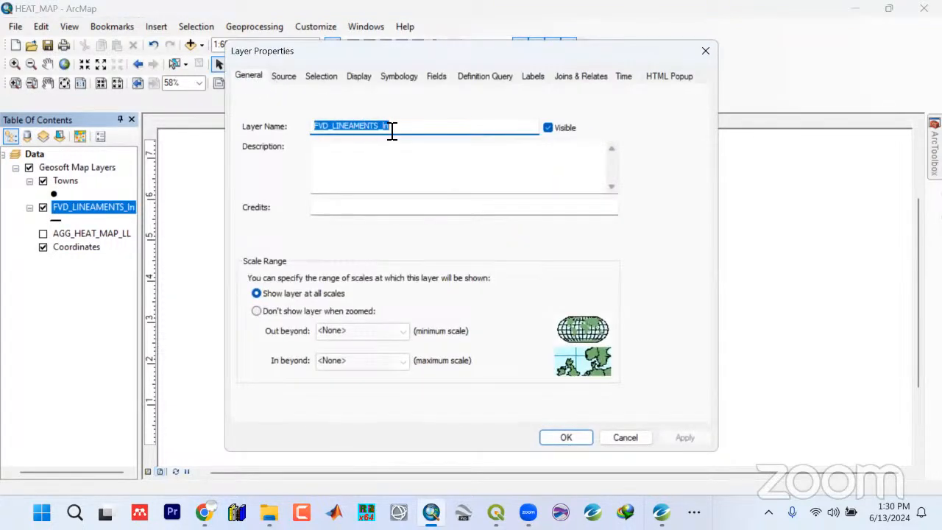
pyautogui.write('Lineaments')
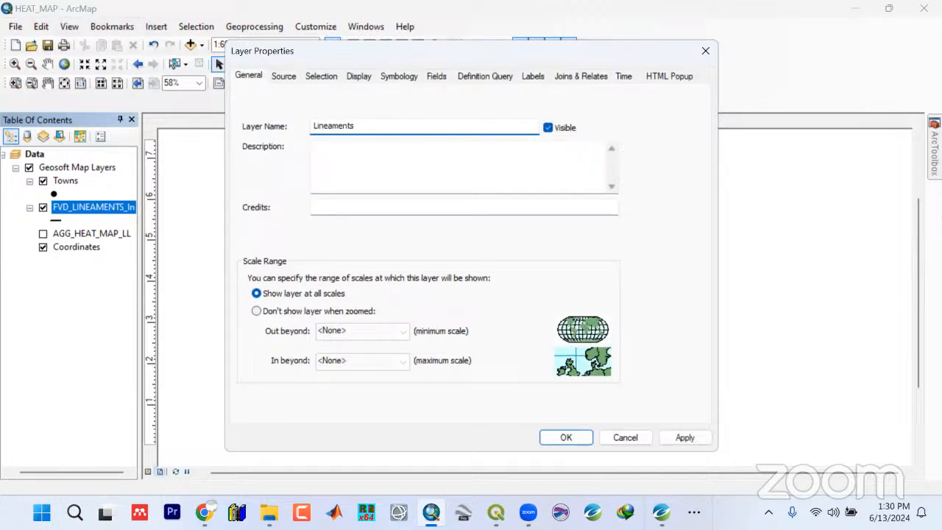
pyautogui.click(675, 437)
pyautogui.click(586, 439)
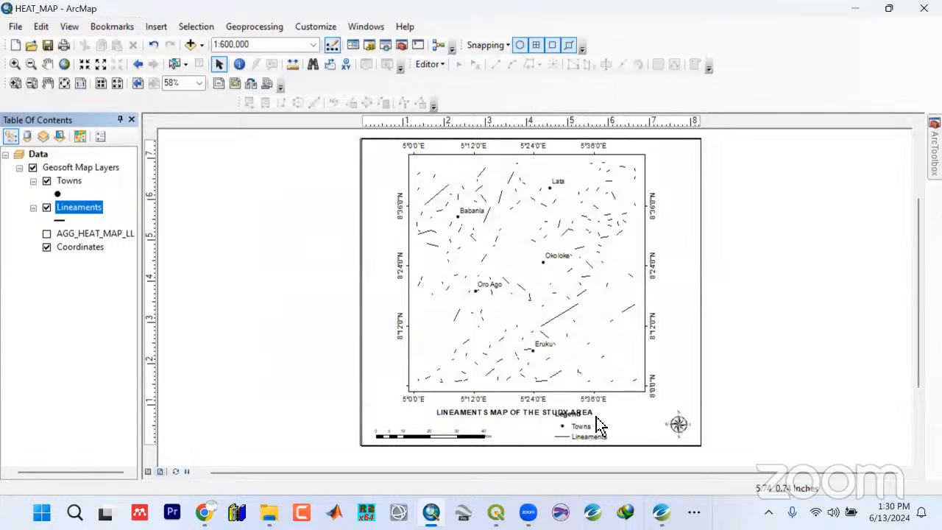
# Move the legend right to the space between the map title and the north arrow
pyautogui.click(590, 439)
pyautogui.moveTo(590, 439); pyautogui.dragTo(638, 440)
pyautogui.click(761, 401)
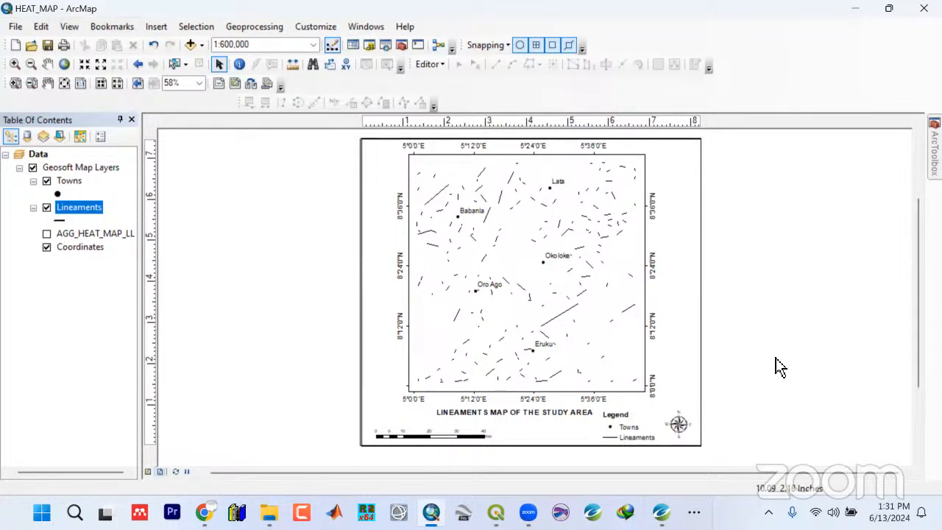
# Export the map as a JPEG named FVD_LINEAMENTS into the Magnetic folder inside Images
pyautogui.click(20, 32)
pyautogui.click(397, 282)
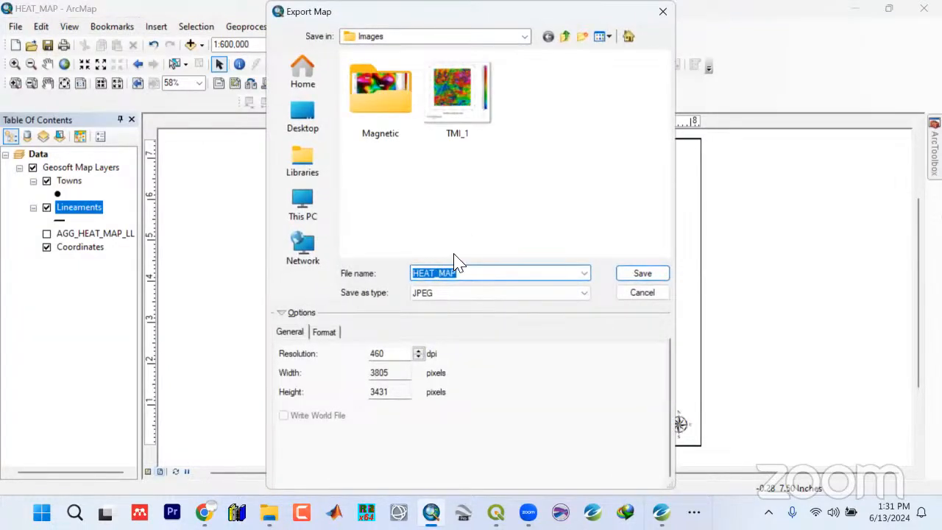
pyautogui.doubleClick(395, 110)
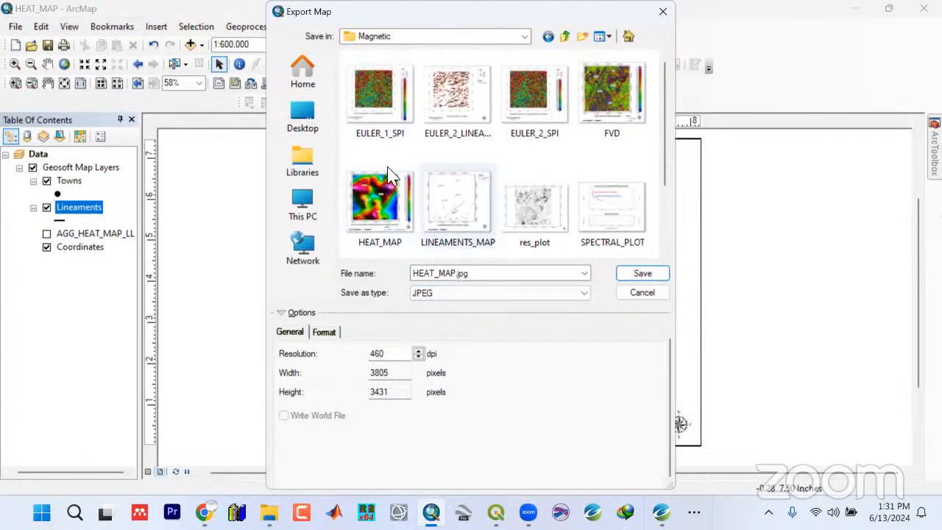
pyautogui.click(498, 276)
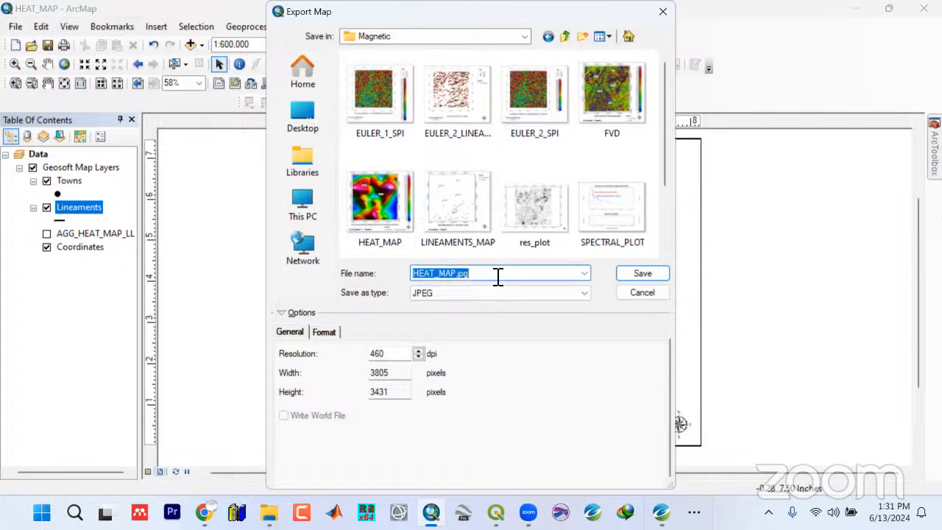
pyautogui.write('FVD')
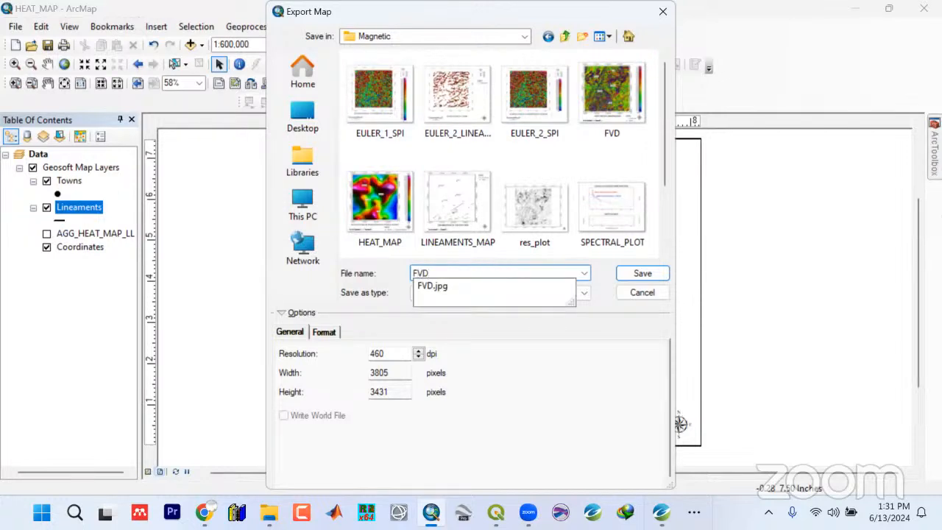
pyautogui.write('_LINEAMENTS')
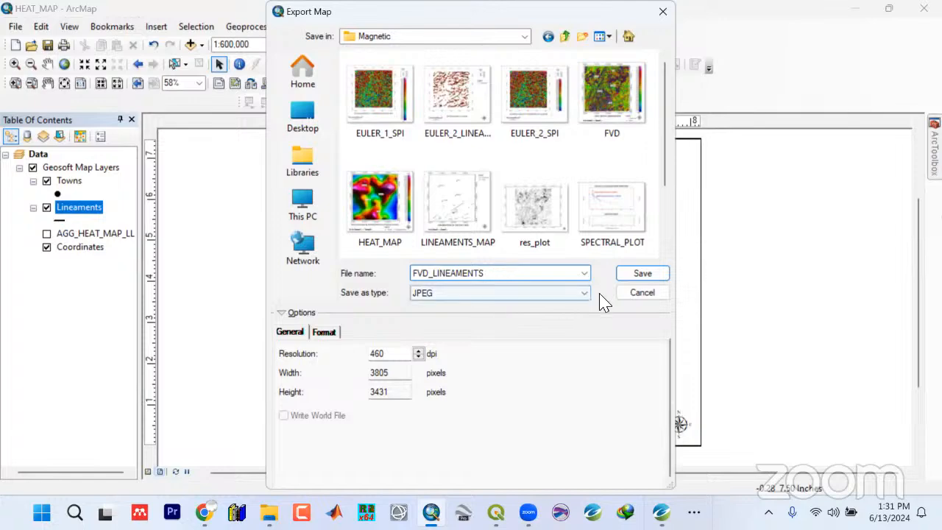
pyautogui.click(632, 274)
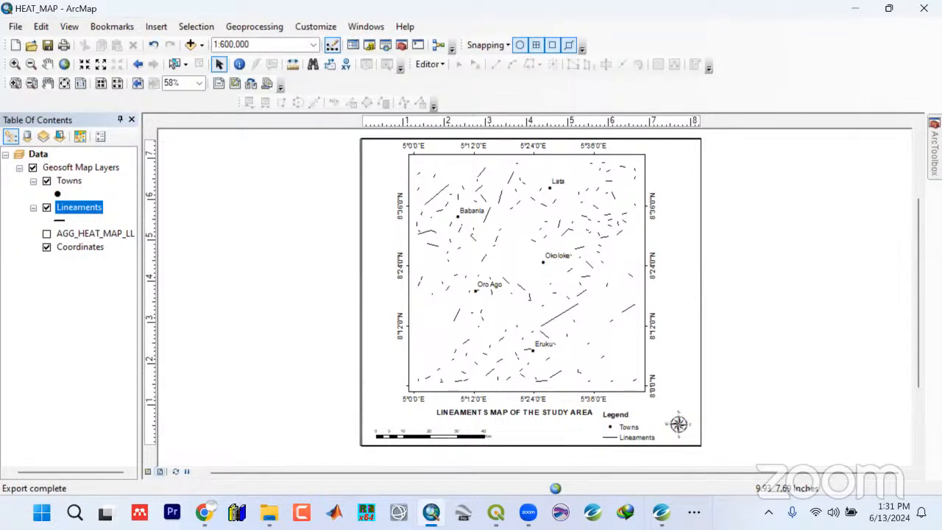
# Close ArcMap without saving changes to HEAT_MAP and bring up the Magnetic folder in File Explorer
pyautogui.click(924, 8)
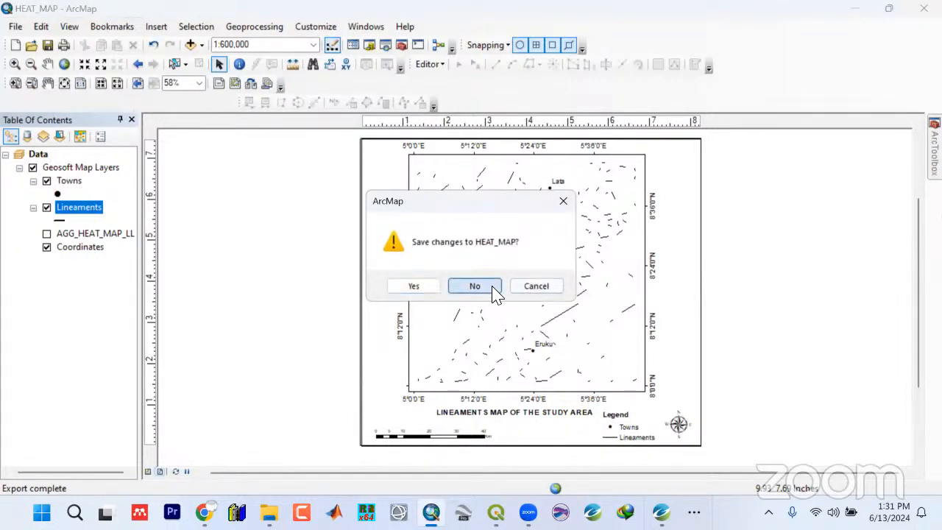
pyautogui.click(495, 292)
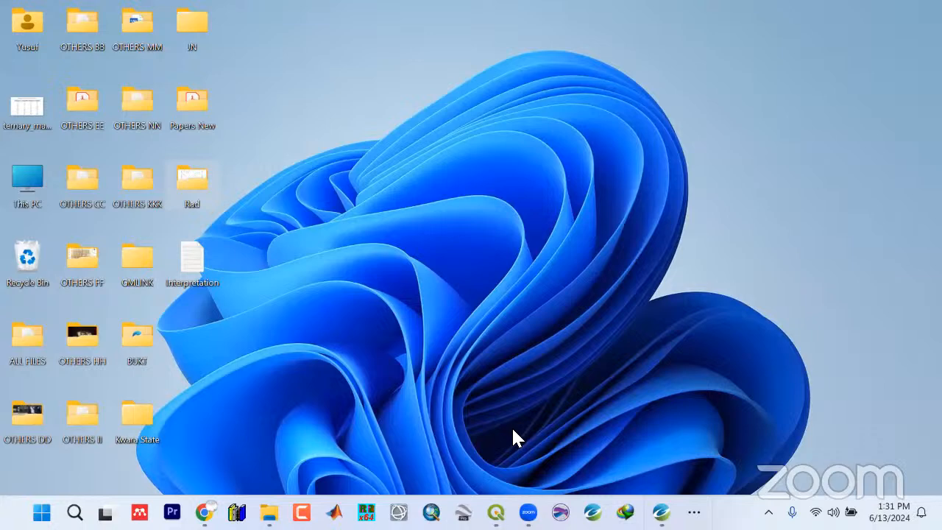
pyautogui.moveTo(269, 512)
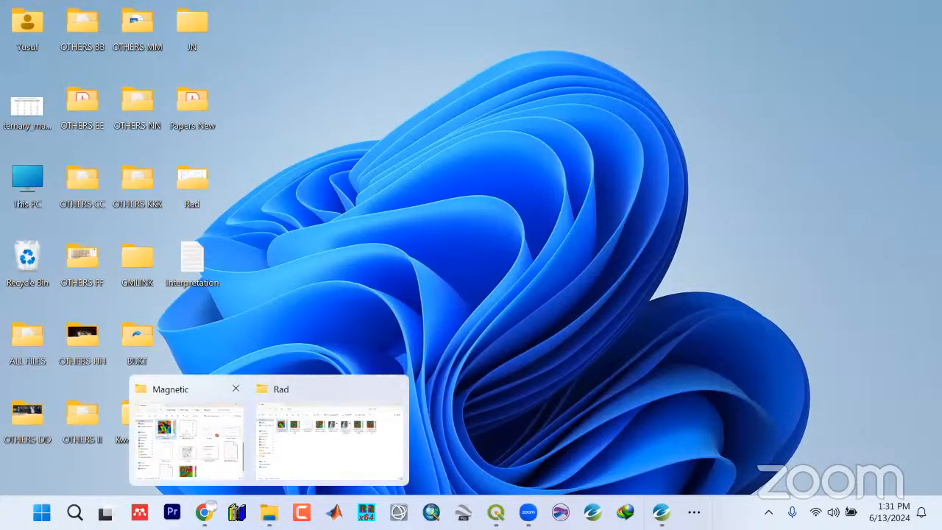
pyautogui.click(214, 429)
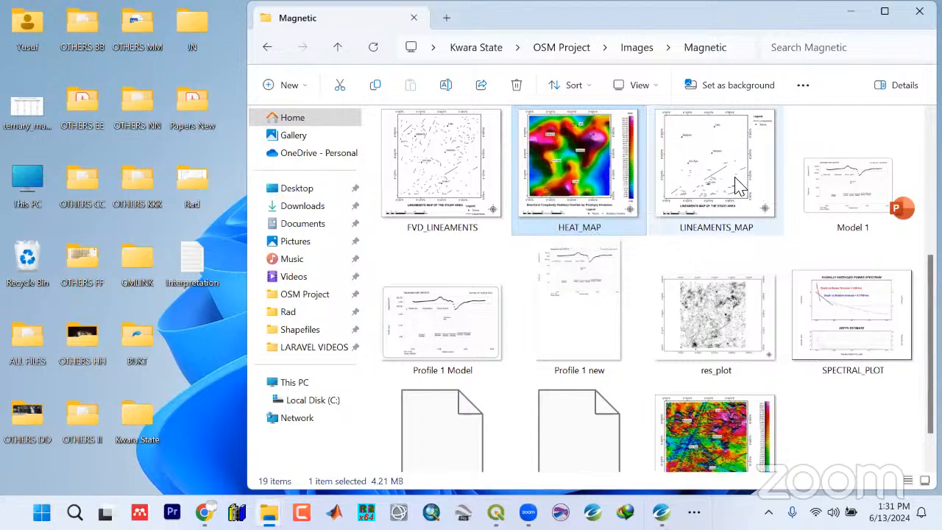
# Compare the LINEAMENTS_MAP and FVD_LINEAMENTS thumbnails and view the FVD_LINEAMENTS image in a maximized window
pyautogui.click(709, 188)
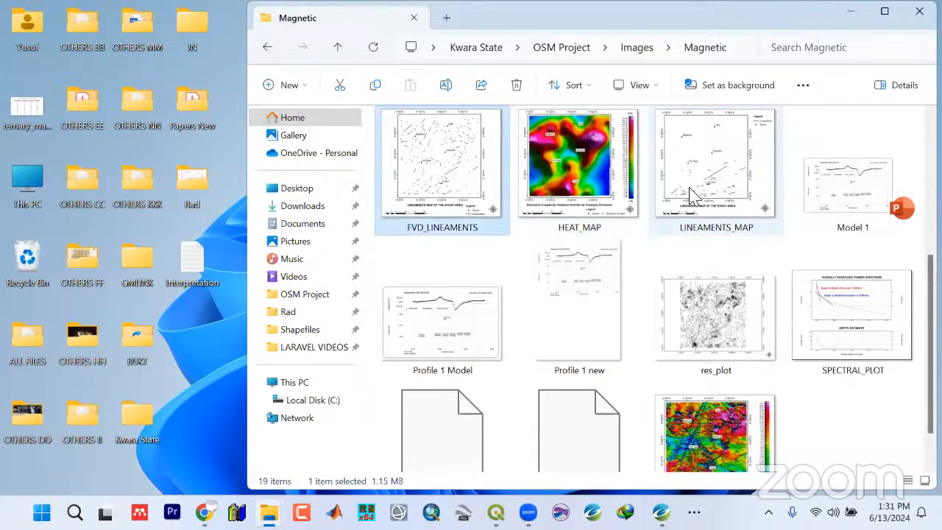
pyautogui.click(450, 197)
pyautogui.click(702, 178)
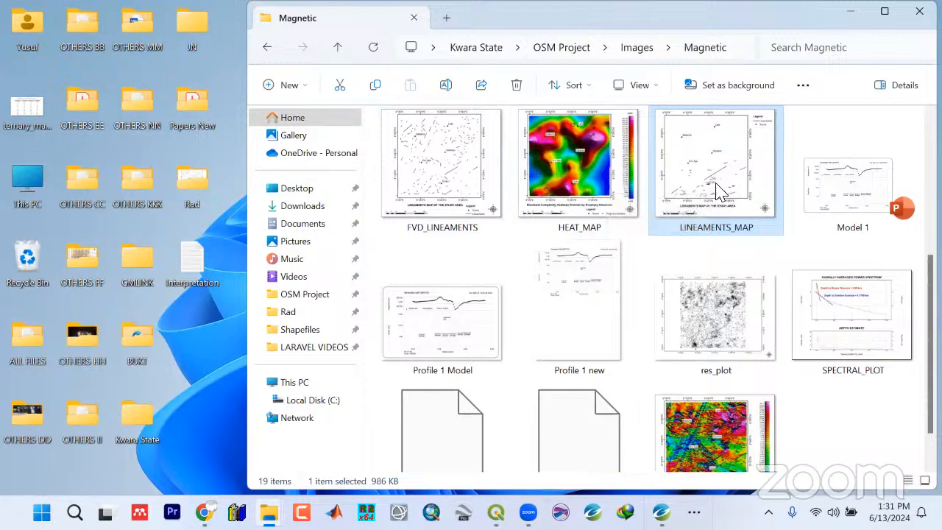
pyautogui.click(423, 171)
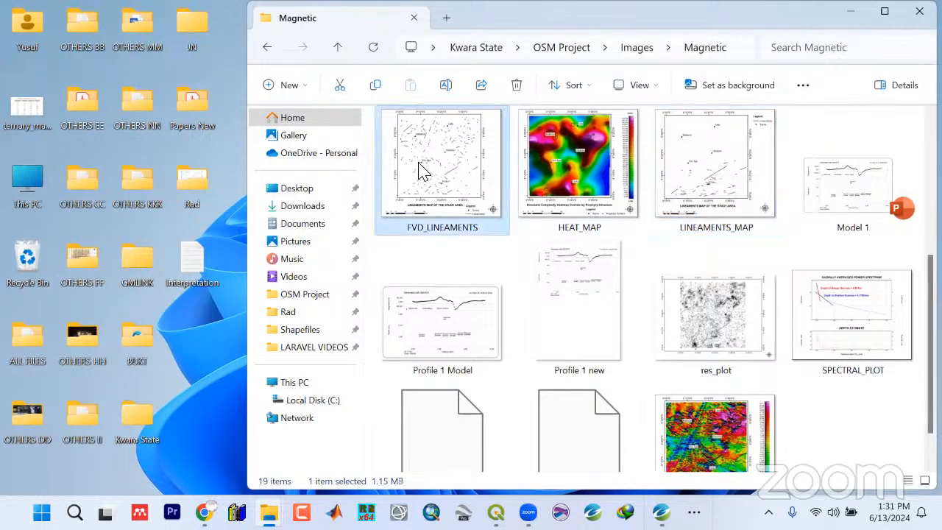
pyautogui.doubleClick(423, 171)
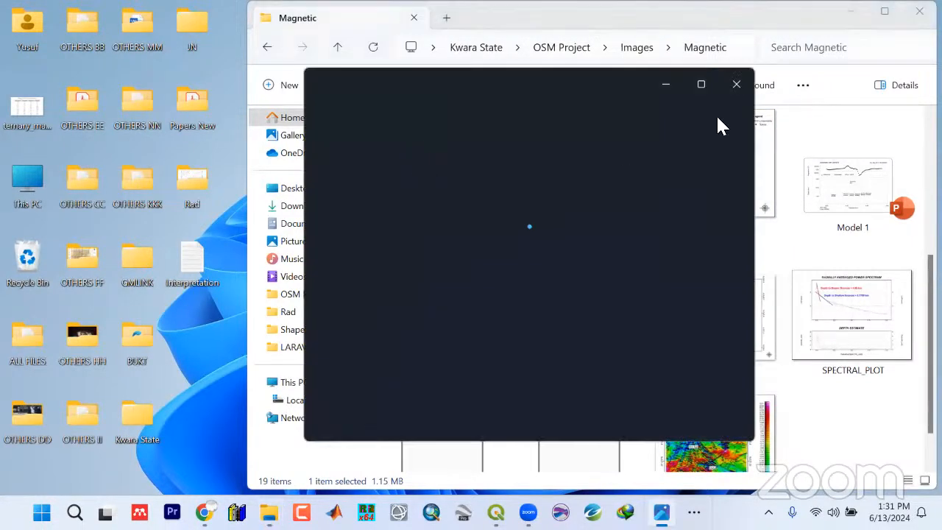
pyautogui.click(701, 86)
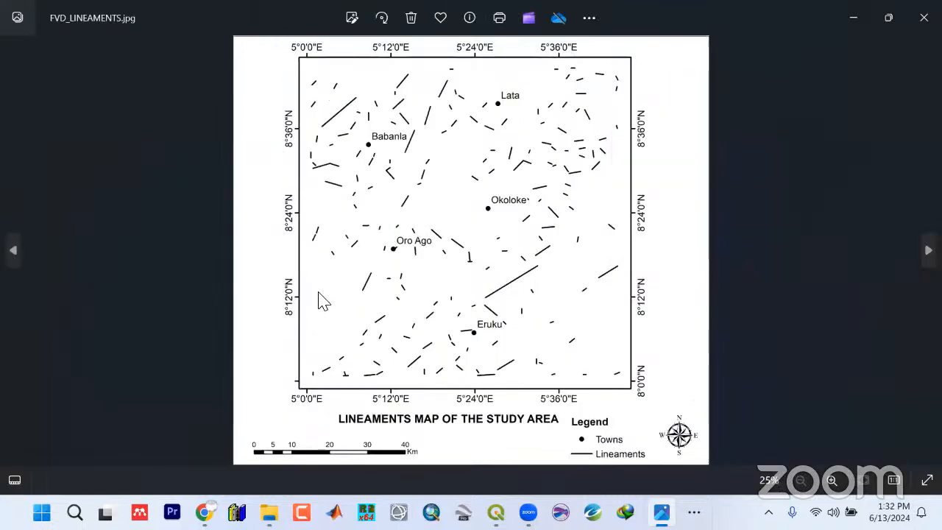
# Close the FVD_LINEAMENTS image, view the HEAT_MAP image from the Magnetic folder, and put away both the viewer and the folder window
pyautogui.click(923, 18)
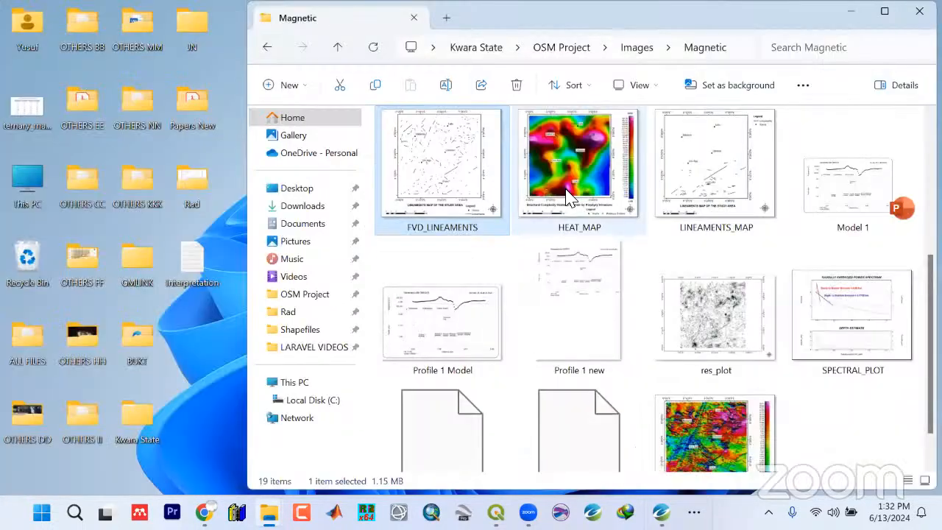
pyautogui.click(569, 197)
pyautogui.doubleClick(568, 197)
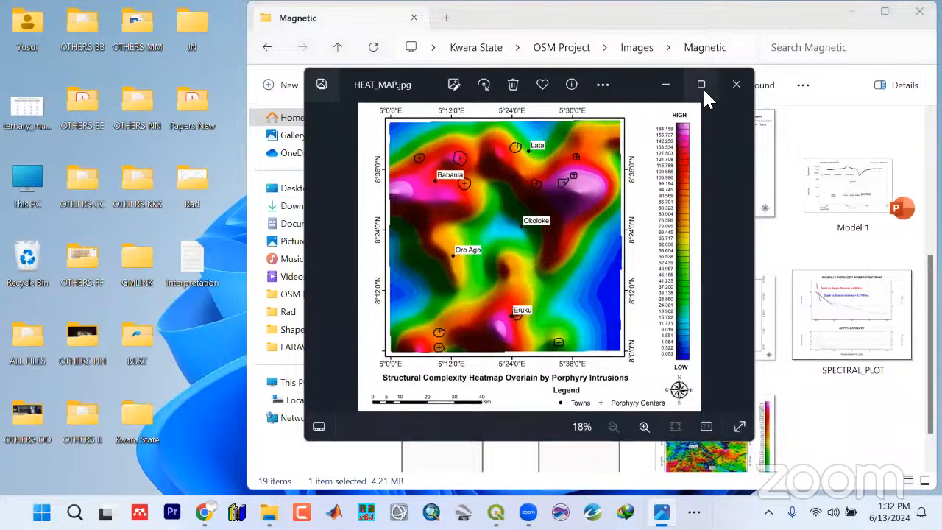
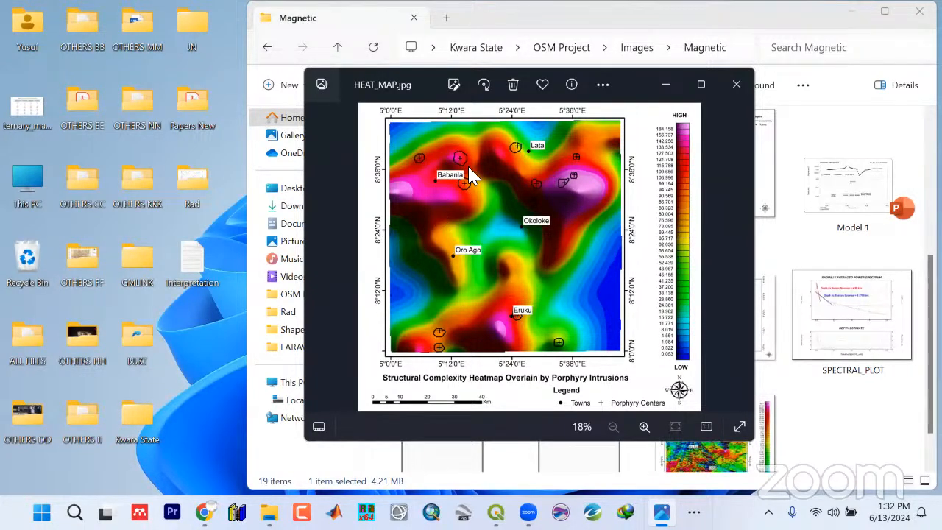
pyautogui.click(735, 84)
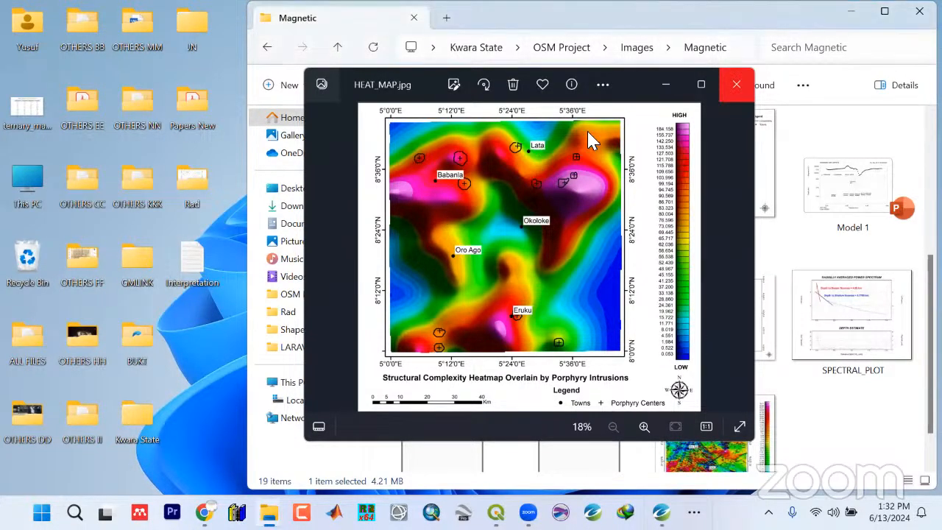
pyautogui.click(849, 16)
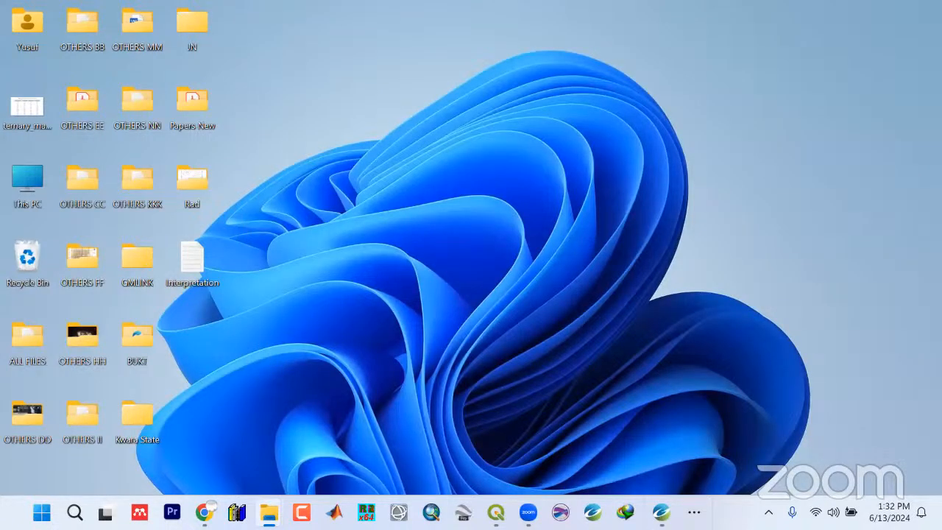
# Switch to the YouTube live stream in Chrome and send "Any question" in the chat, then minimize the browser
pyautogui.click(205, 512)
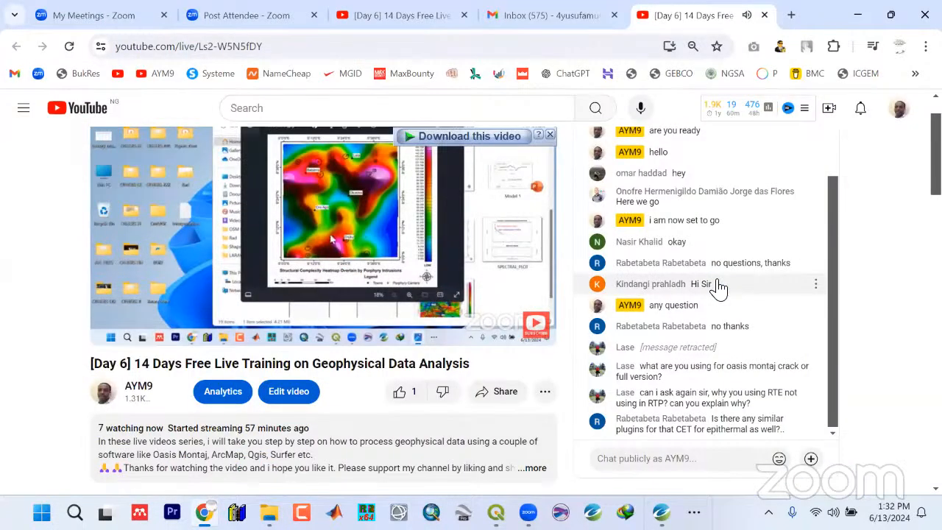
pyautogui.click(670, 459)
pyautogui.write('Any q')
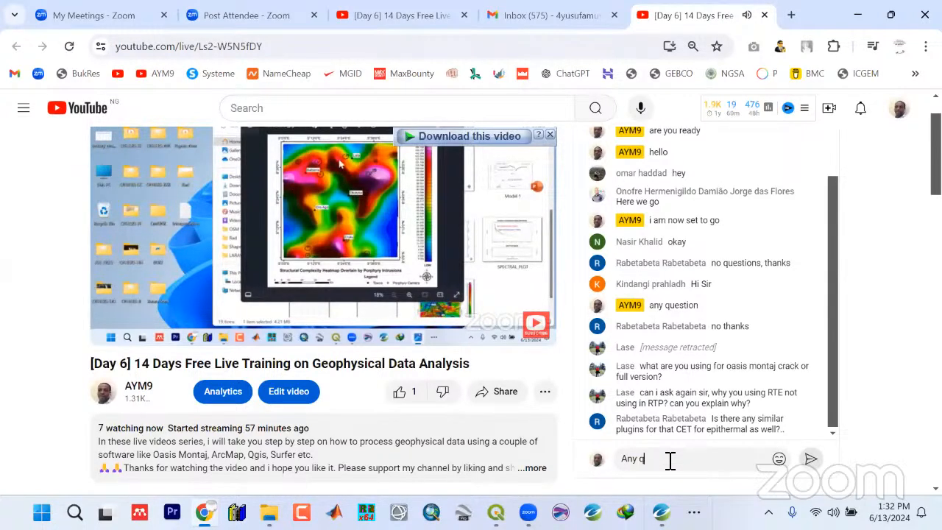
pyautogui.write('uestion')
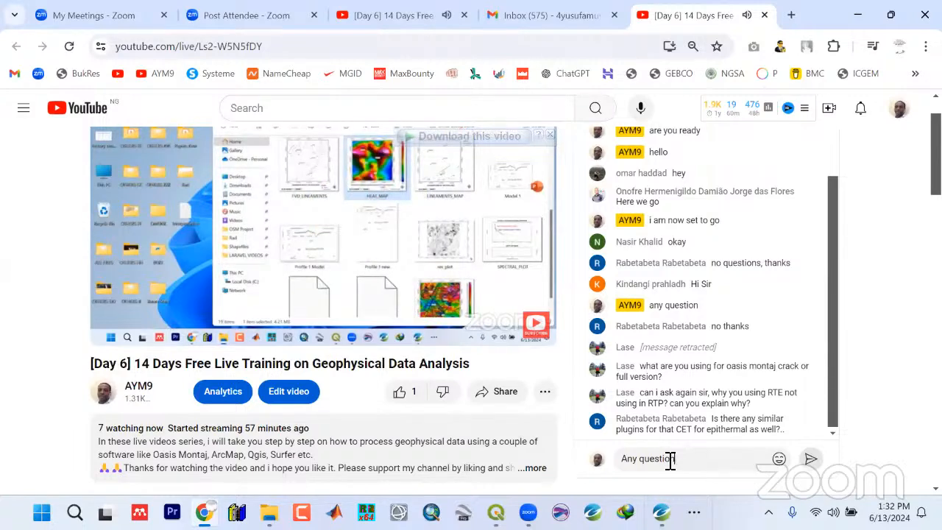
pyautogui.press('Return')
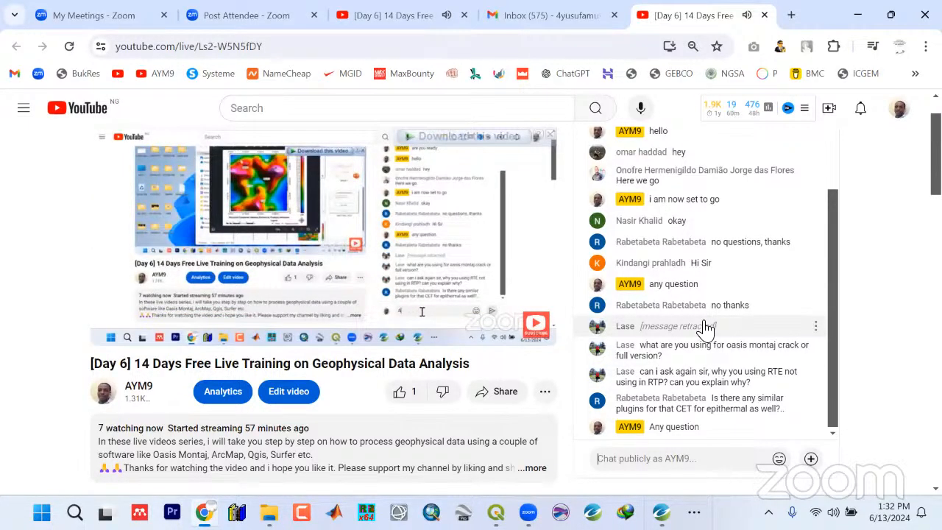
pyautogui.click(858, 21)
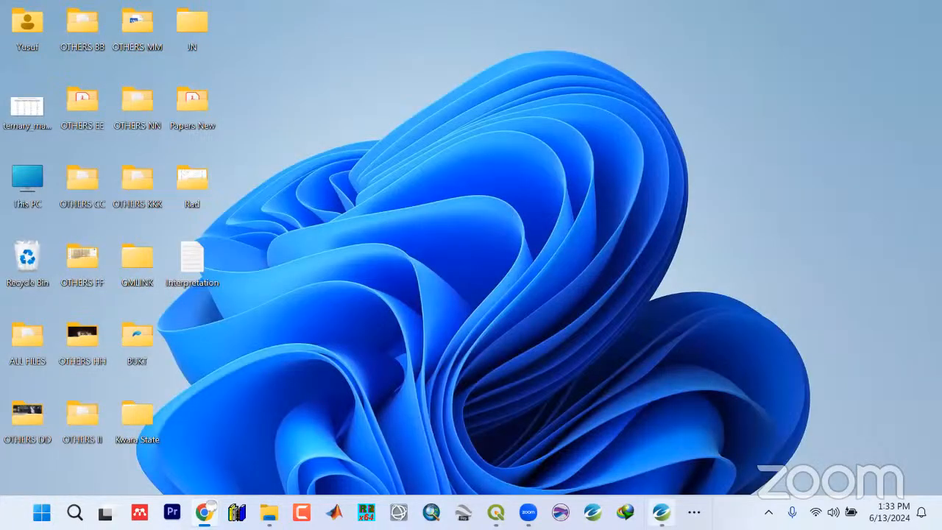
# Switch to Oasis montaj and close all open documents without saving the modified HEAT_MAP.map
pyautogui.click(661, 511)
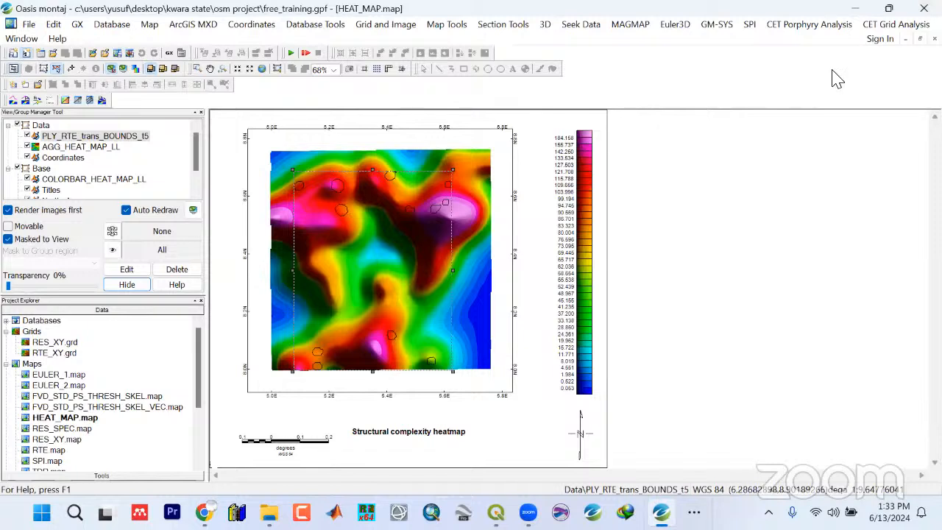
pyautogui.click(28, 40)
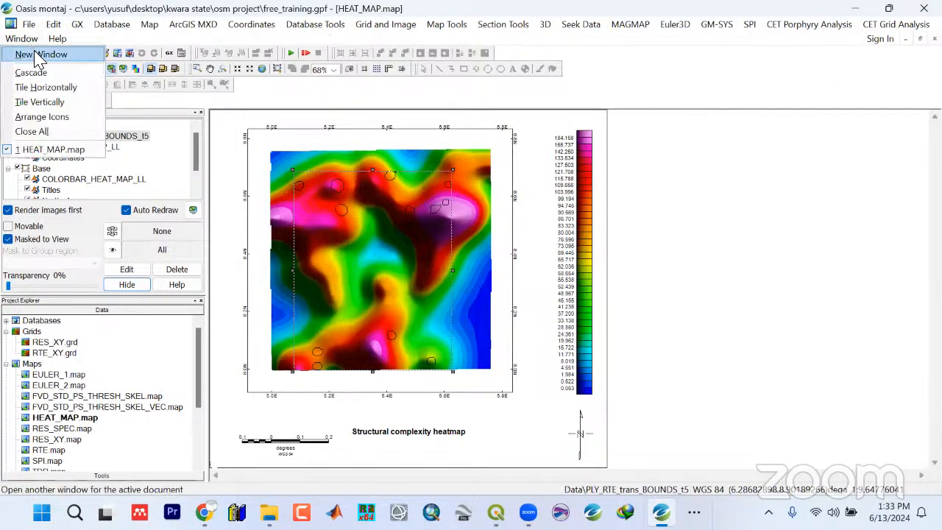
pyautogui.click(33, 131)
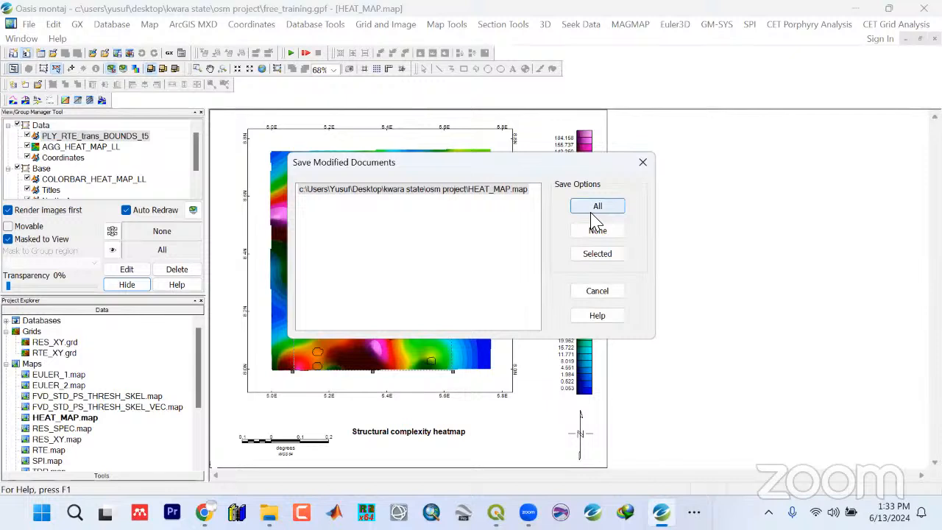
pyautogui.click(597, 231)
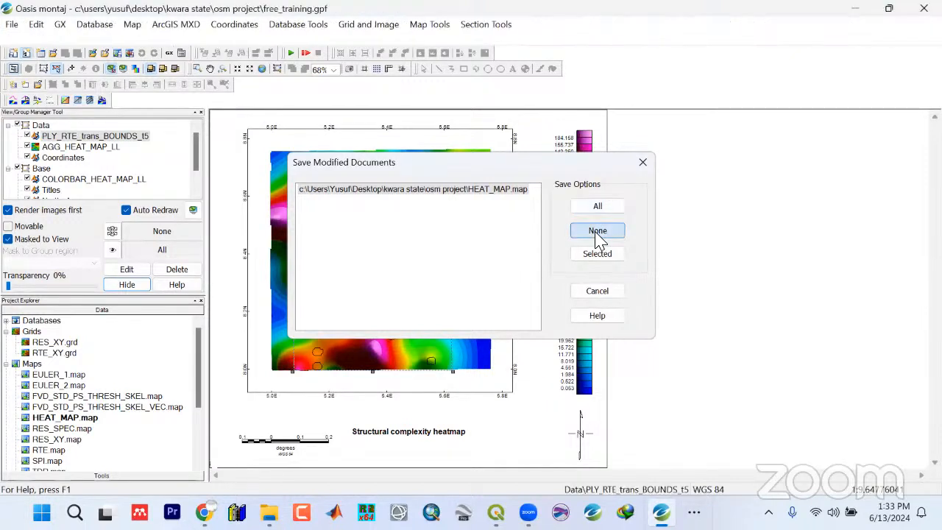
pyautogui.click(201, 112)
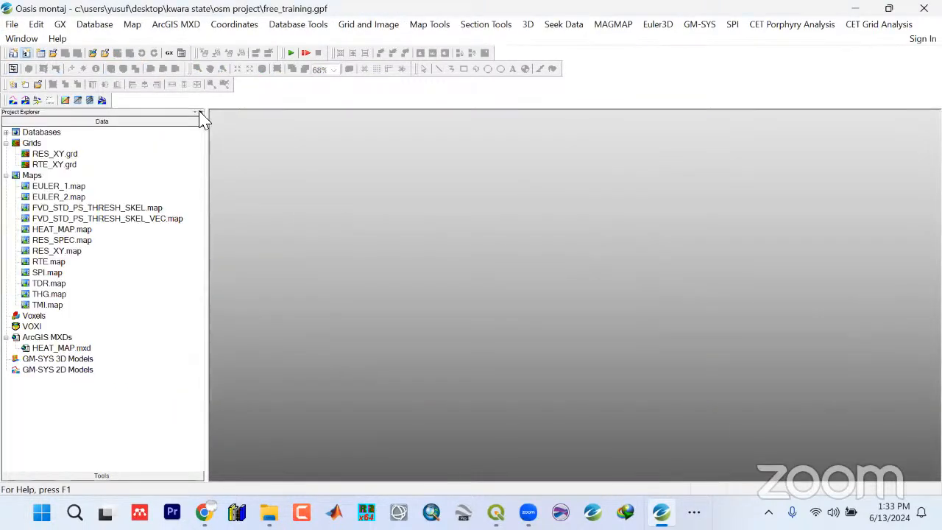
# Remove the RTE_XY.grd and RES_XY.grd grids from the project and save the project
pyautogui.click(6, 176)
pyautogui.rightClick(52, 164)
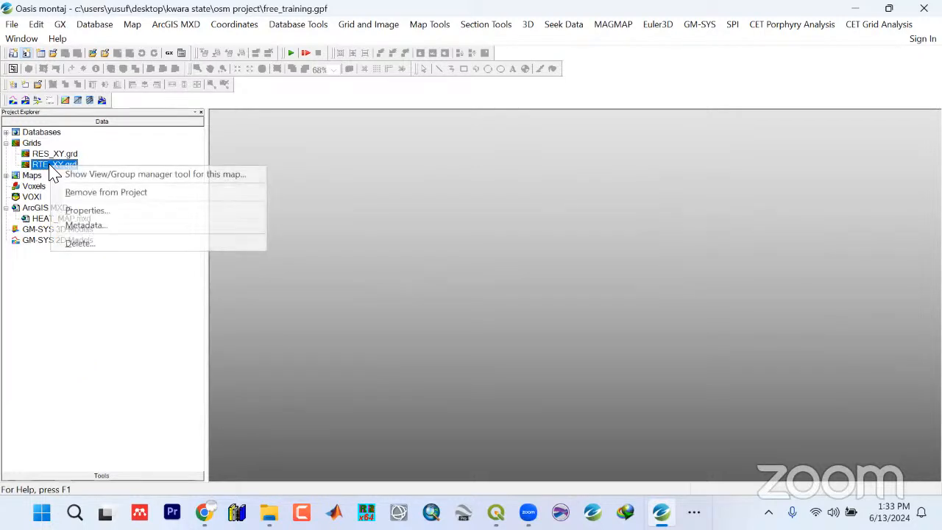
pyautogui.click(77, 193)
pyautogui.rightClick(56, 154)
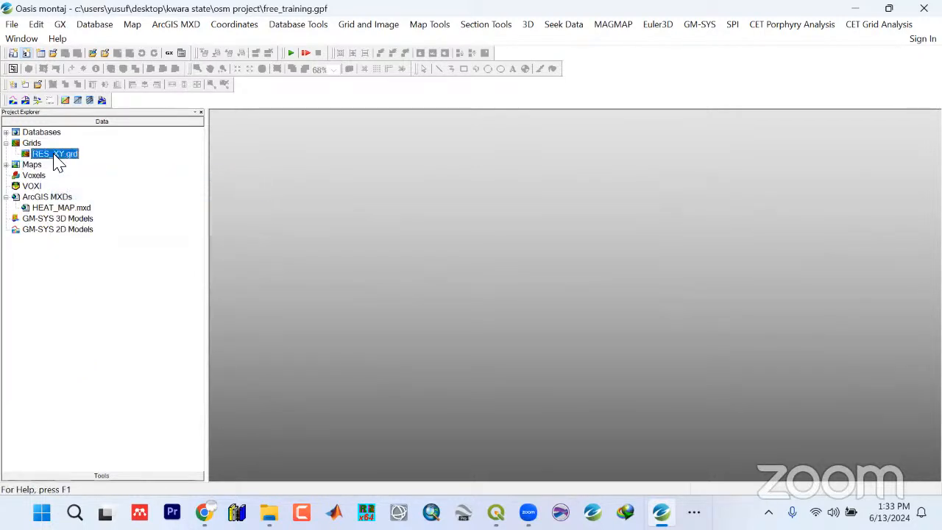
pyautogui.click(80, 183)
pyautogui.click(12, 24)
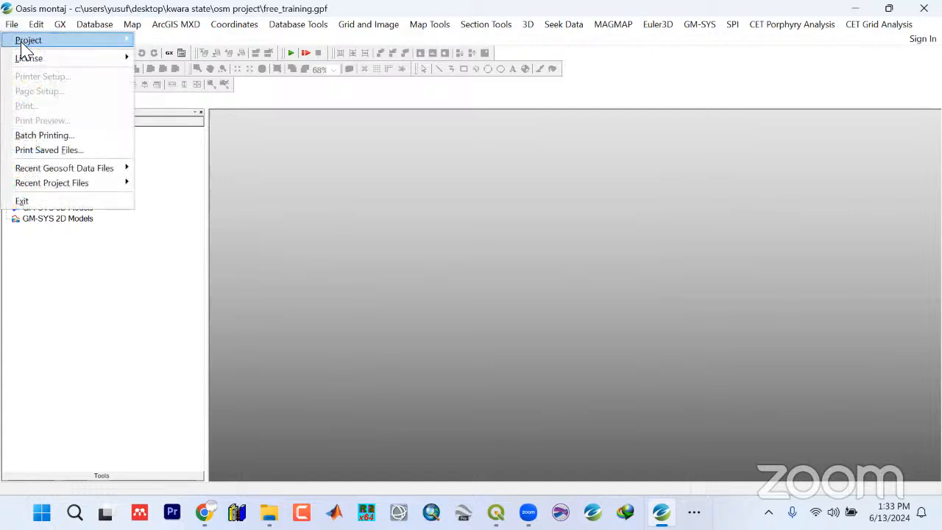
pyautogui.moveTo(26, 41)
pyautogui.click(185, 69)
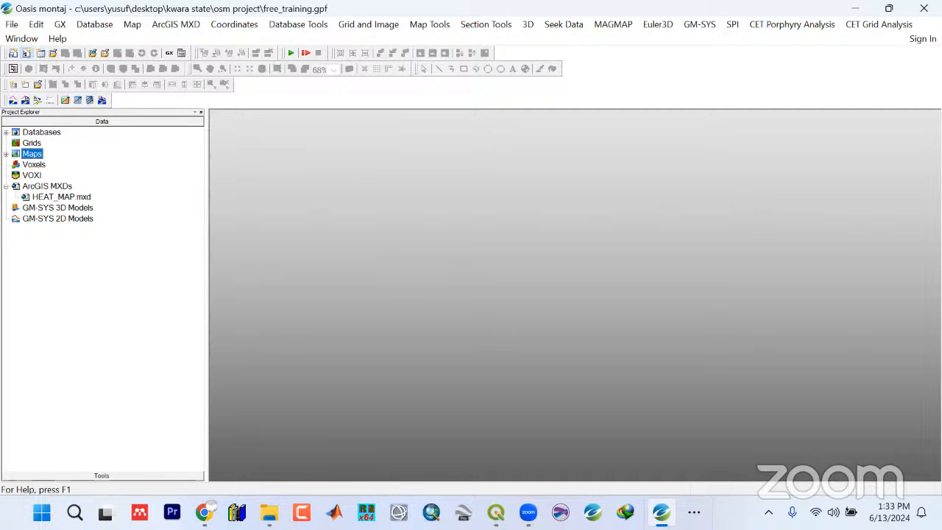
# Check the YouTube live chat in Chrome for viewer questions and minimize the browser
pyautogui.click(205, 512)
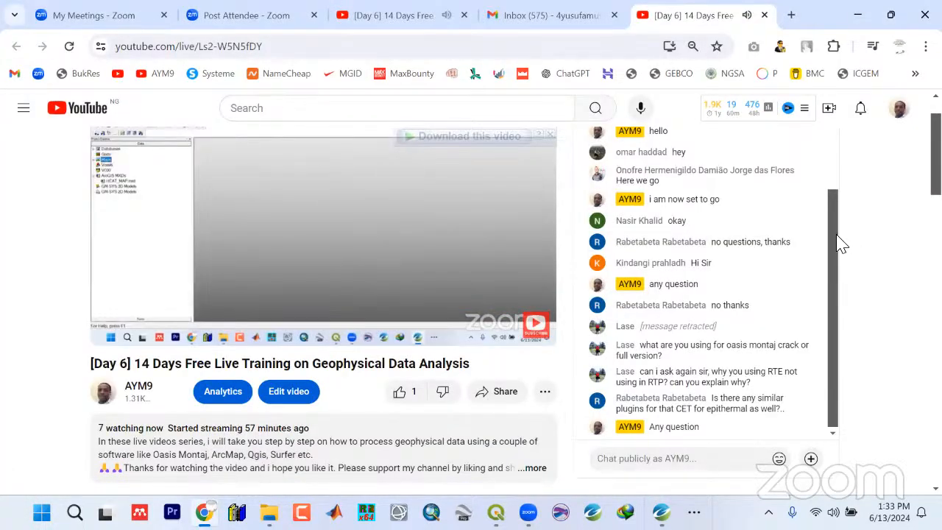
pyautogui.moveTo(834, 245); pyautogui.dragTo(850, 192)
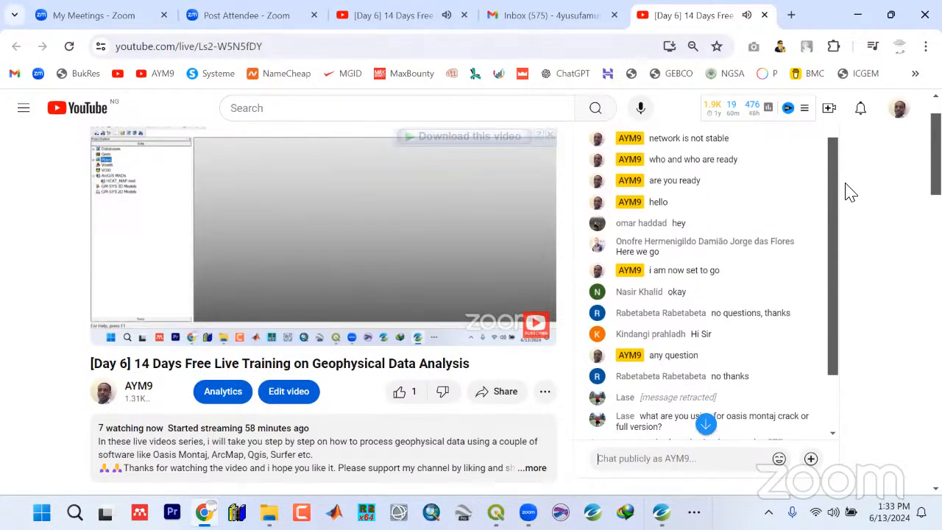
pyautogui.click(862, 11)
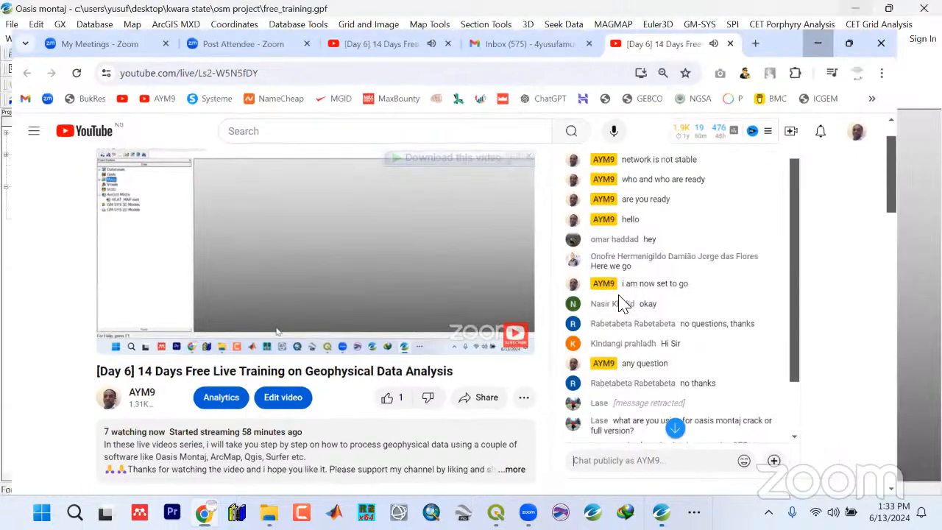
# Add the P_RAD_LL grid from the OSM Project folder to view it maximized, and remove it from the project
pyautogui.rightClick(28, 147)
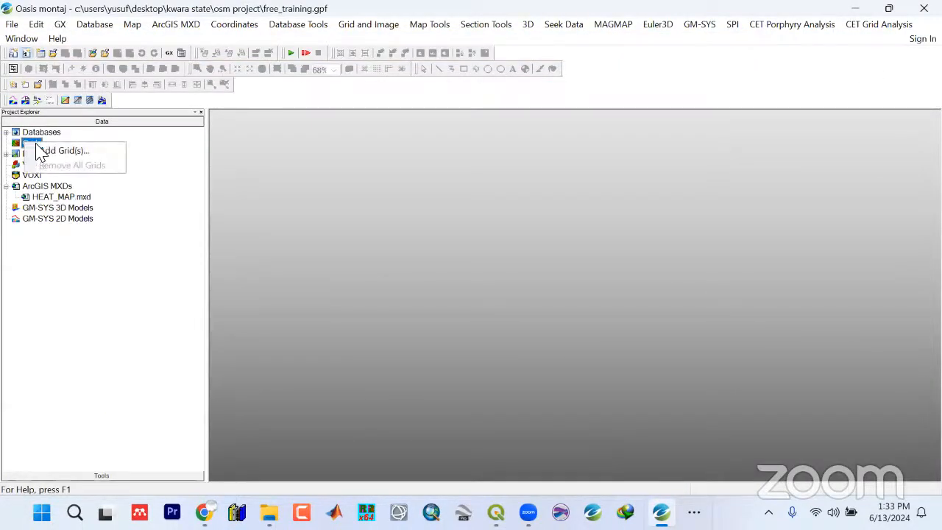
pyautogui.click(78, 148)
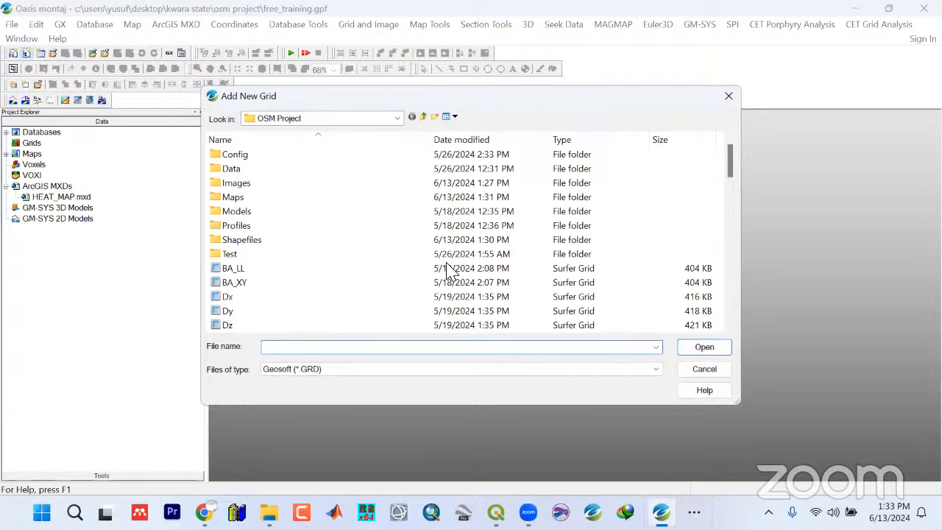
pyautogui.moveTo(731, 173); pyautogui.dragTo(745, 208)
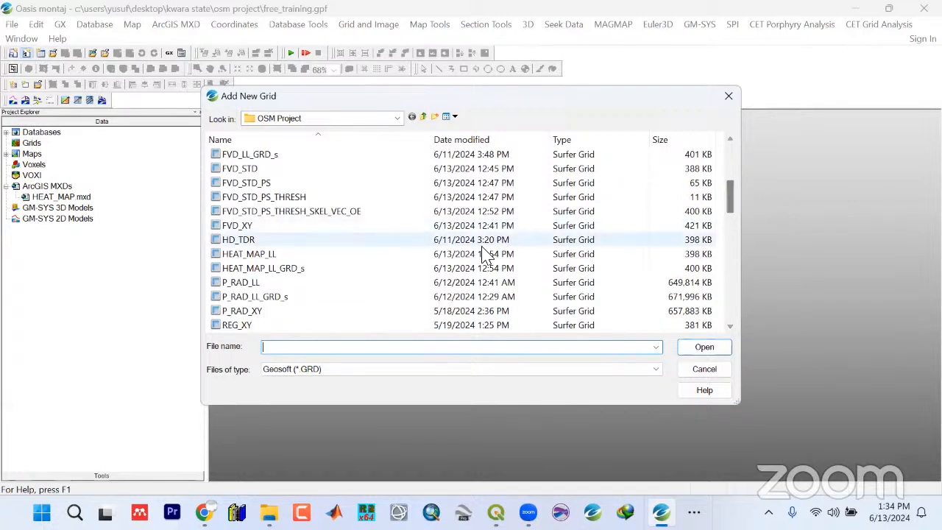
pyautogui.click(241, 312)
pyautogui.click(237, 287)
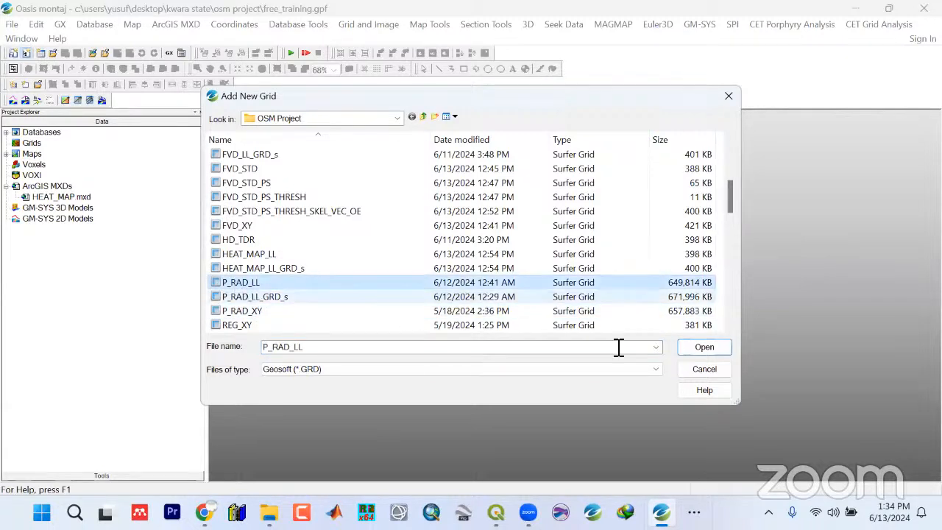
pyautogui.click(702, 348)
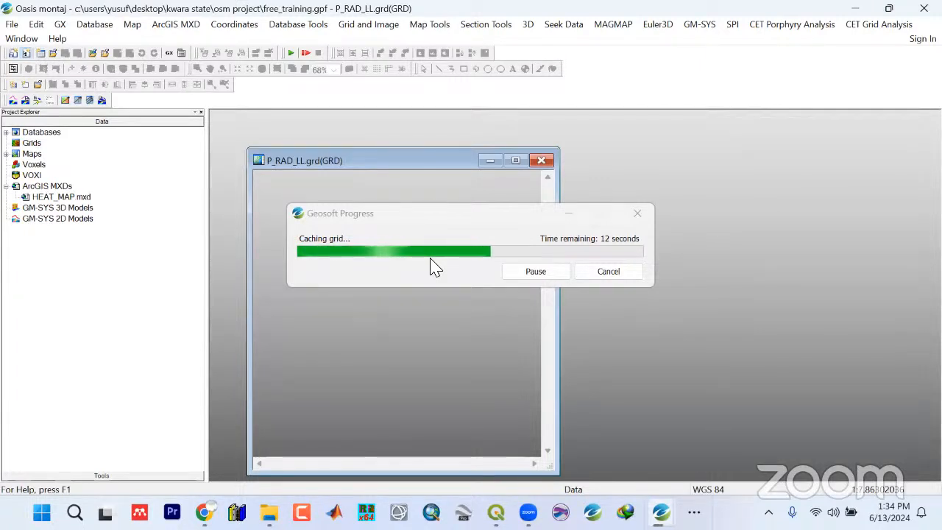
pyautogui.moveTo(204, 512)
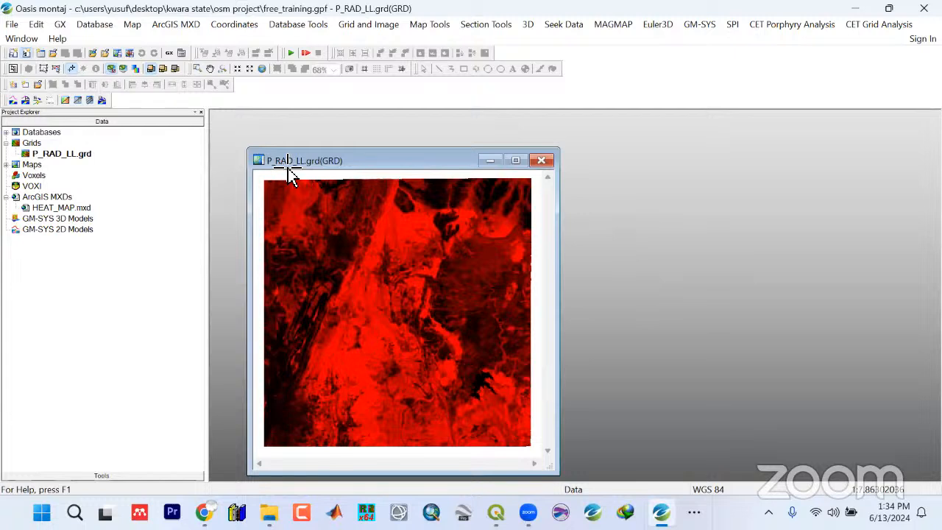
pyautogui.click(515, 161)
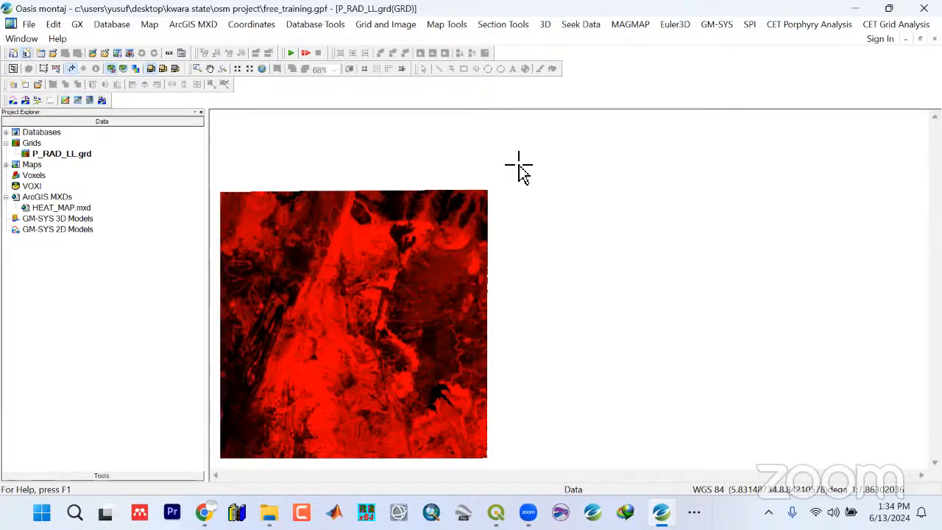
pyautogui.rightClick(74, 160)
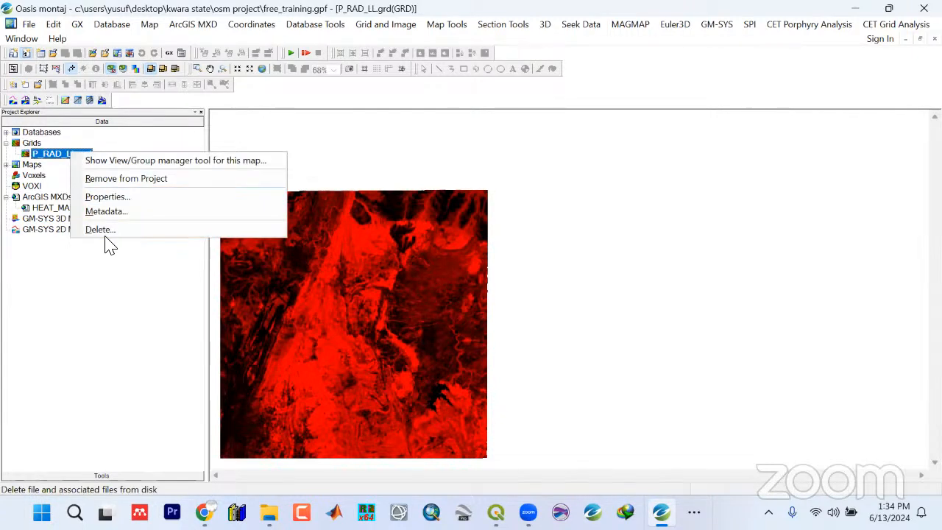
pyautogui.click(110, 179)
# Add the P_RAD_XY grid from the OSM Project folder to the project and maximize its window
pyautogui.rightClick(33, 147)
pyautogui.click(55, 152)
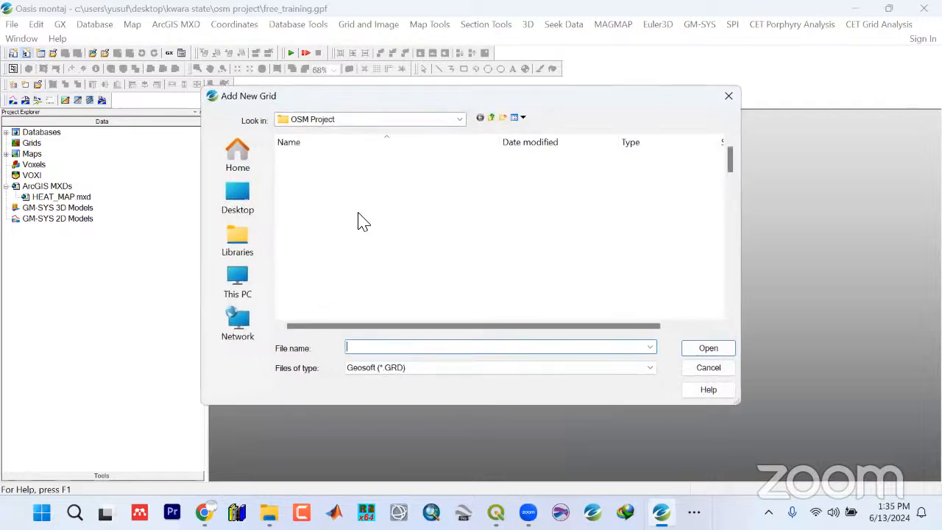
pyautogui.scroll(-2, 368, 237)
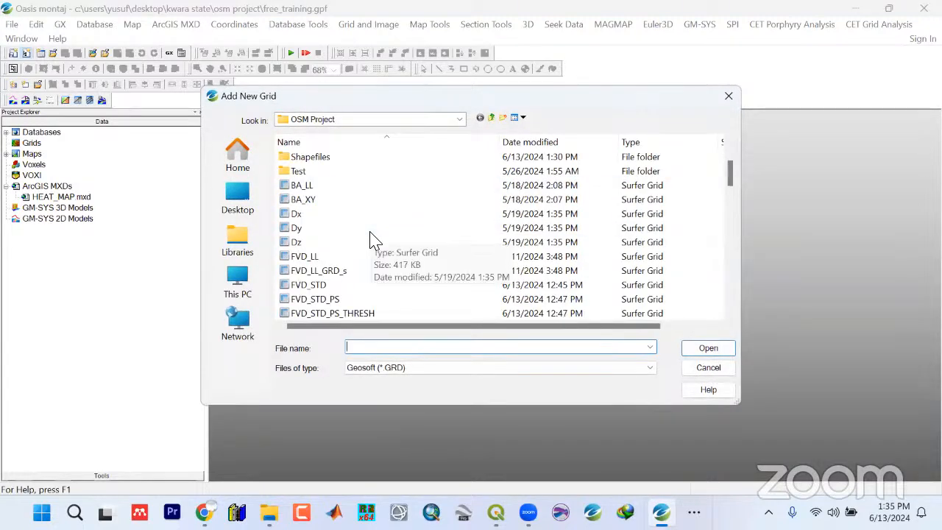
pyautogui.scroll(-3, 372, 239)
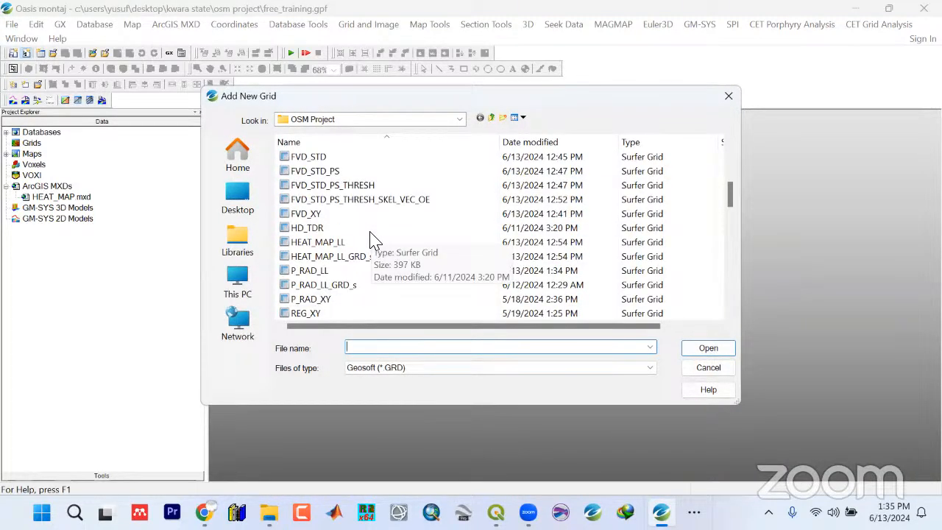
pyautogui.scroll(-10, 371, 239)
pyautogui.scroll(-3, 372, 239)
pyautogui.scroll(-1, 372, 239)
pyautogui.scroll(1, 371, 239)
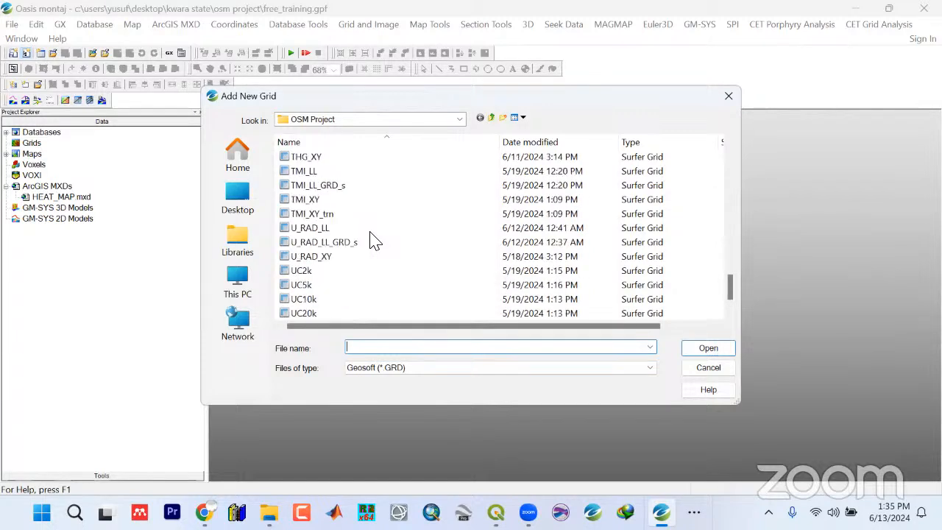
pyautogui.scroll(2, 371, 239)
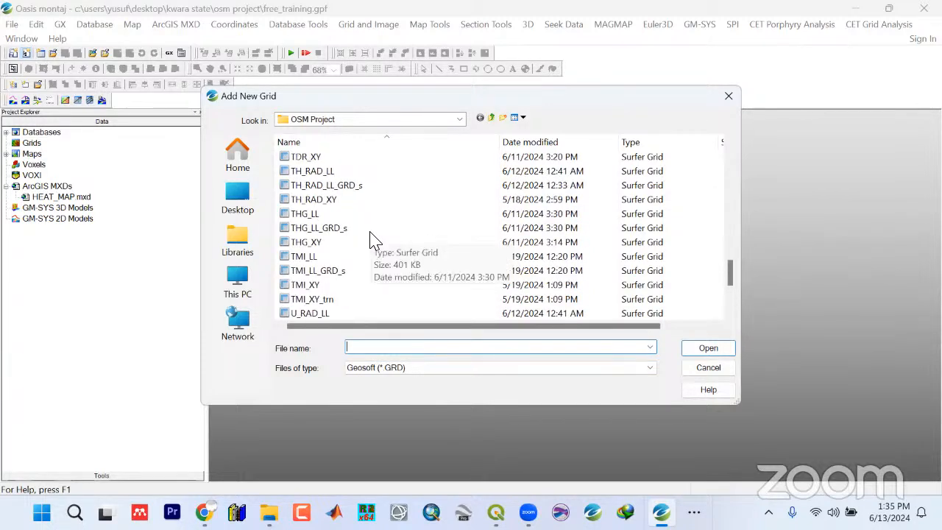
pyautogui.scroll(3, 372, 240)
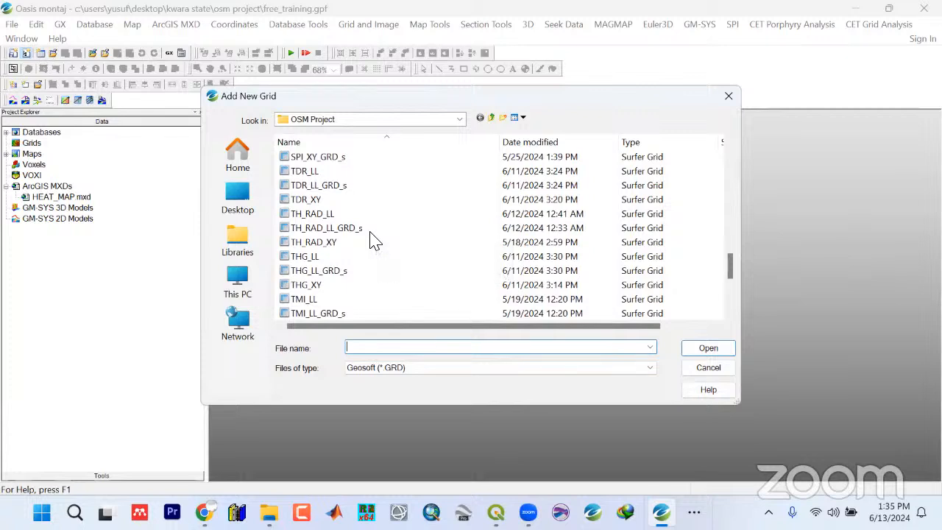
pyautogui.scroll(5, 372, 239)
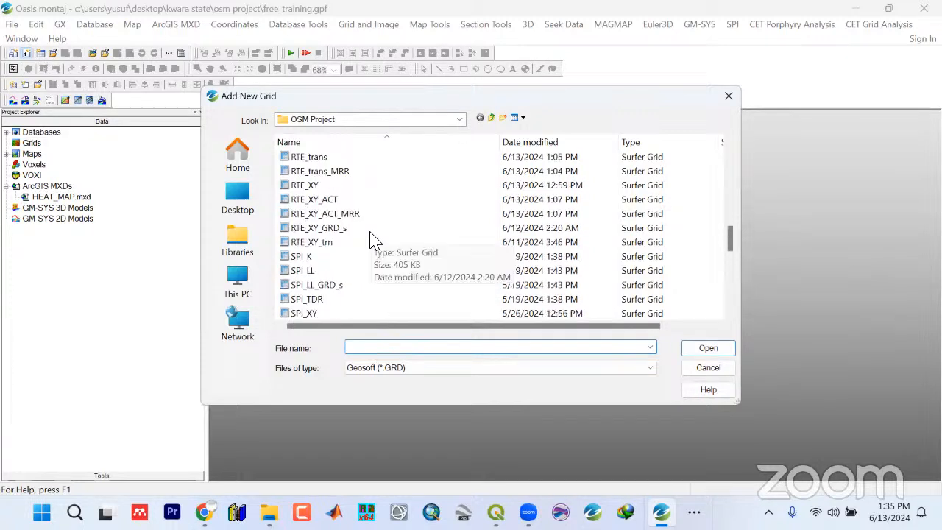
pyautogui.scroll(2, 372, 239)
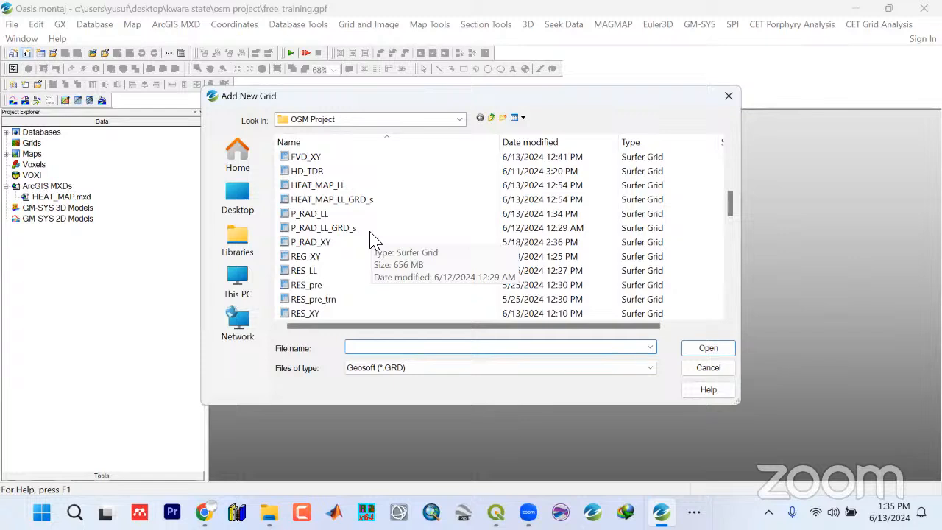
pyautogui.click(306, 242)
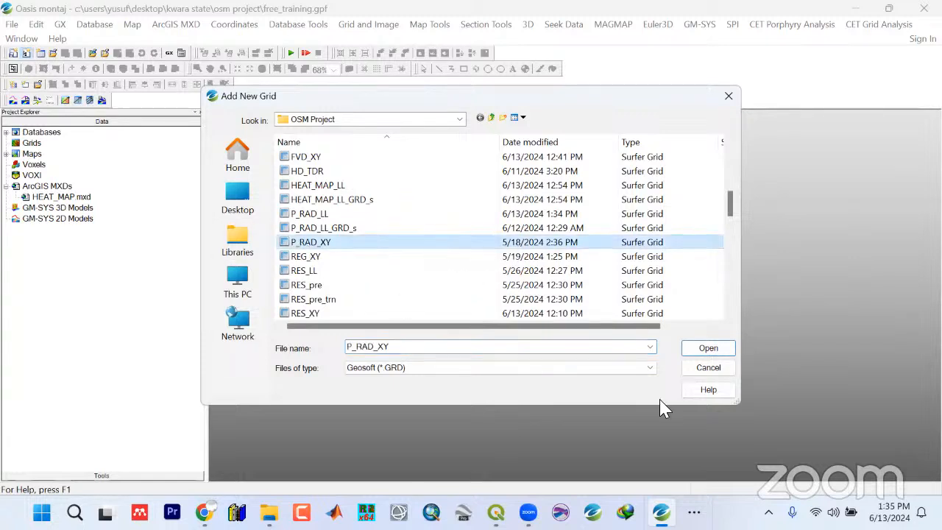
pyautogui.click(696, 353)
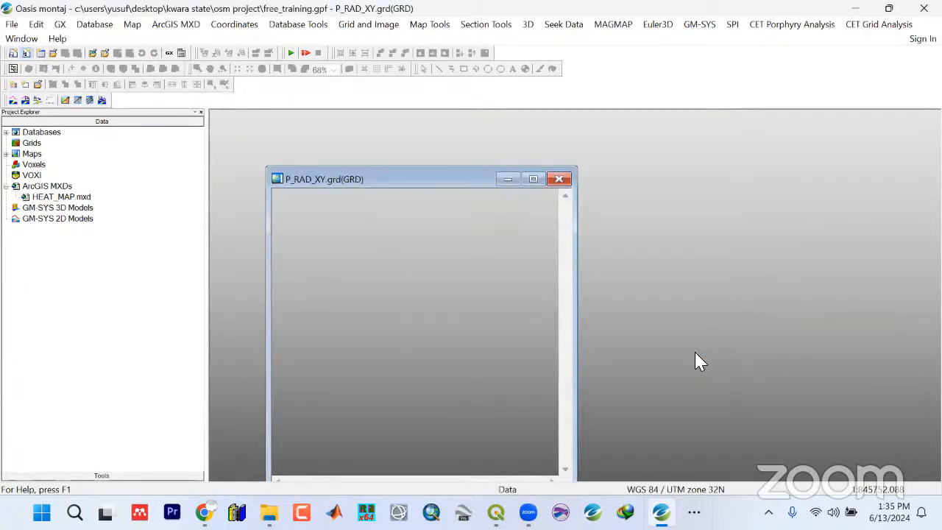
pyautogui.click(534, 179)
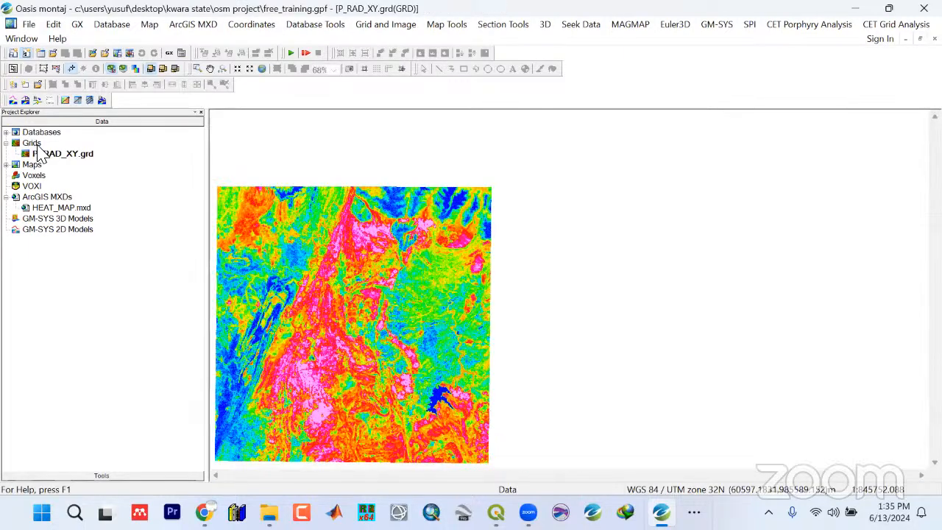
# Add the U_RAD_LL grid from the OSM Project folder and remove it from the project
pyautogui.rightClick(35, 144)
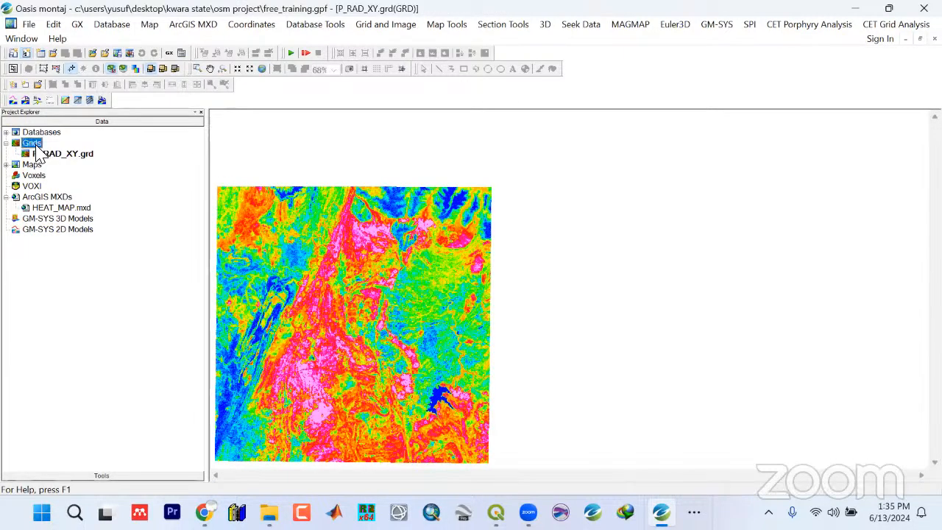
pyautogui.click(53, 155)
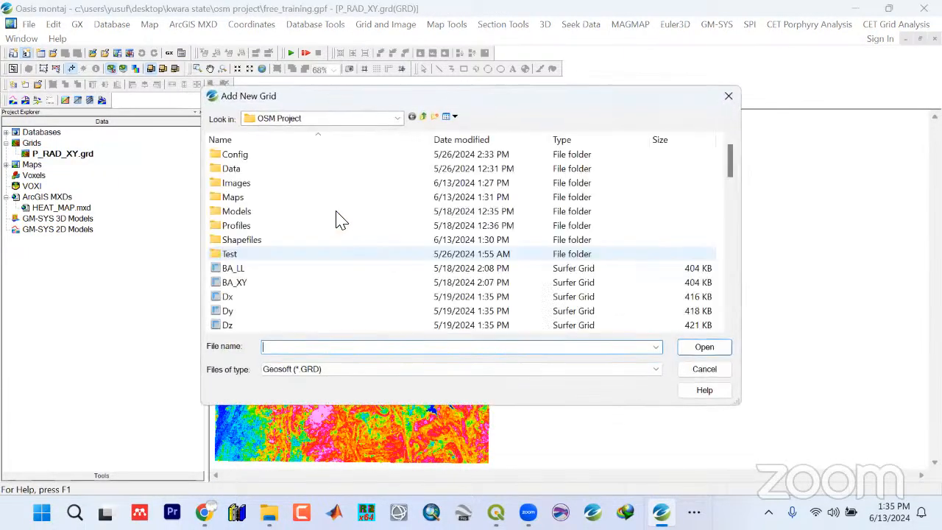
pyautogui.scroll(-1, 258, 278)
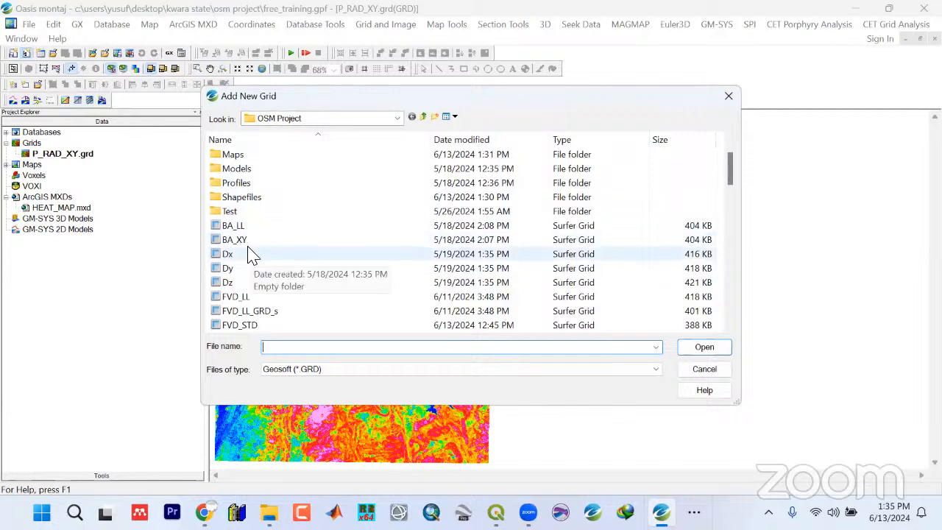
pyautogui.scroll(-1, 254, 270)
pyautogui.scroll(-1, 286, 232)
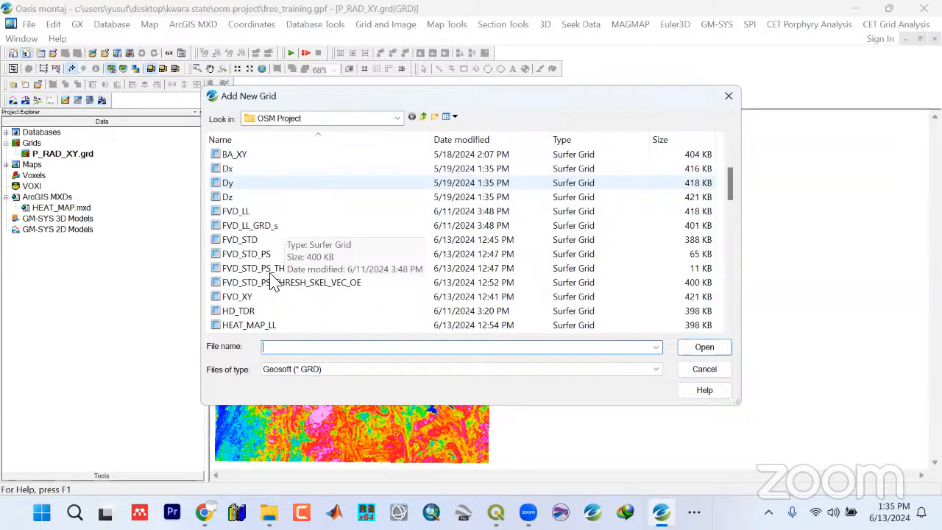
pyautogui.scroll(-1, 302, 300)
pyautogui.scroll(-1, 305, 305)
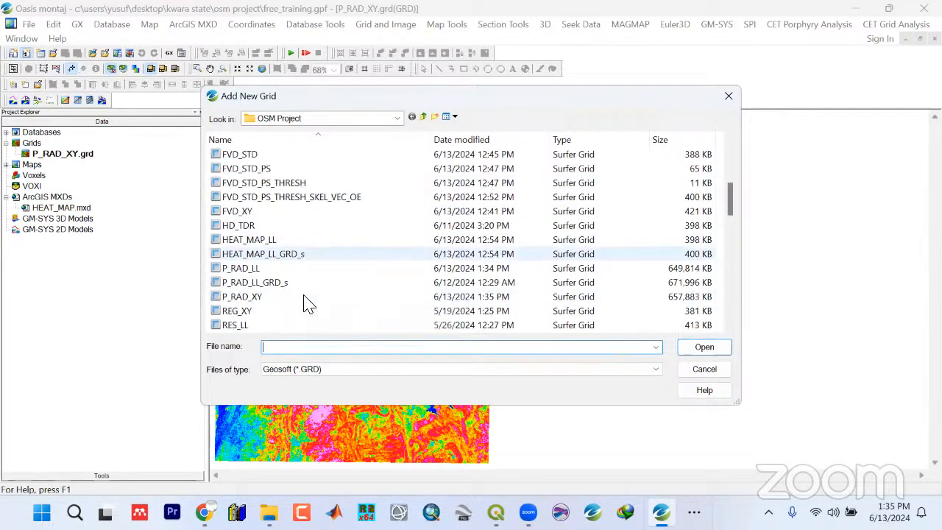
pyautogui.scroll(-1, 279, 290)
pyautogui.scroll(-1, 272, 286)
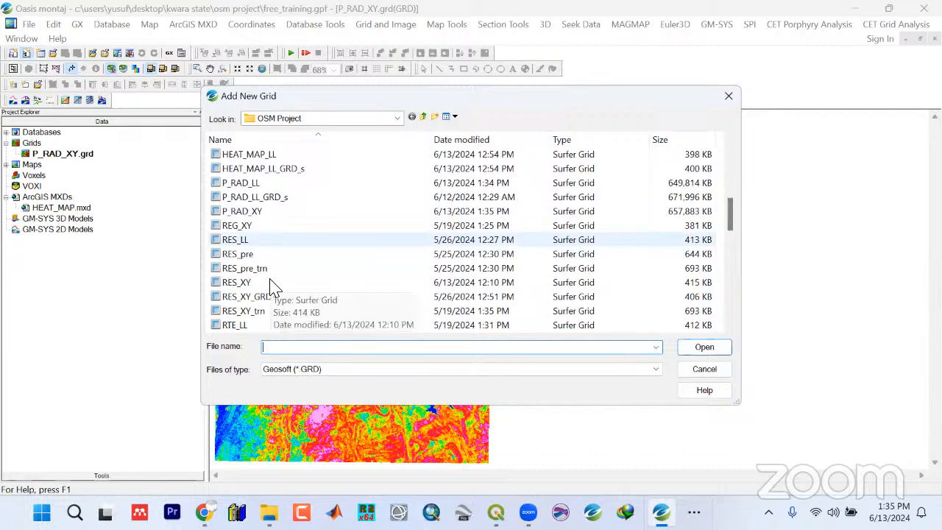
pyautogui.scroll(-4, 273, 287)
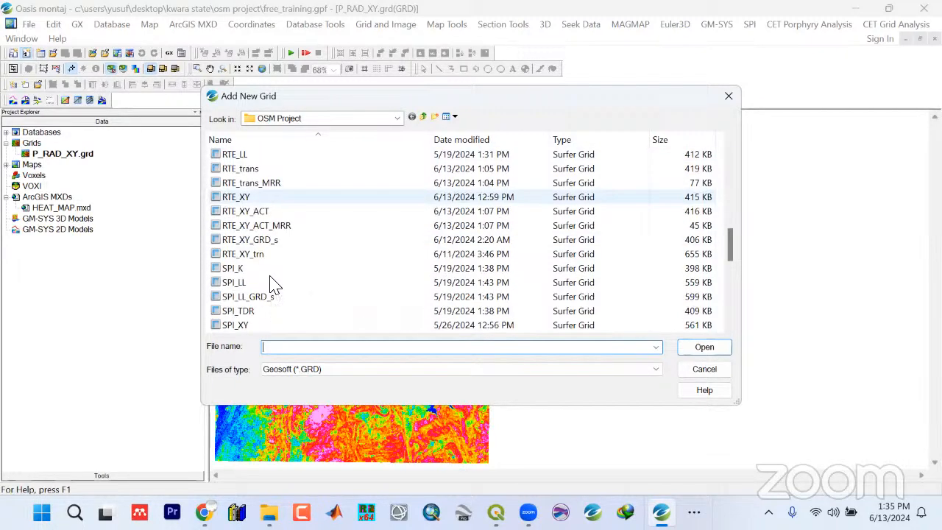
pyautogui.scroll(-2, 272, 286)
pyautogui.scroll(-3, 273, 286)
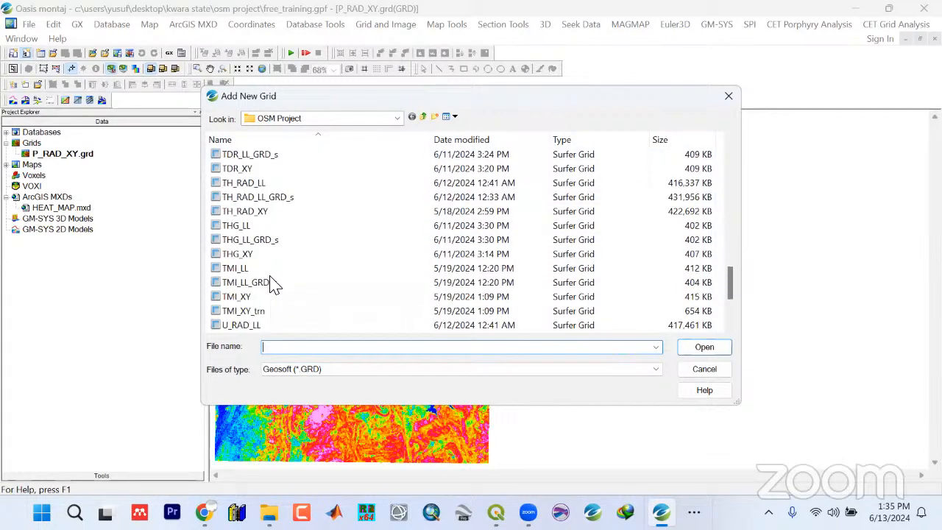
pyautogui.click(242, 325)
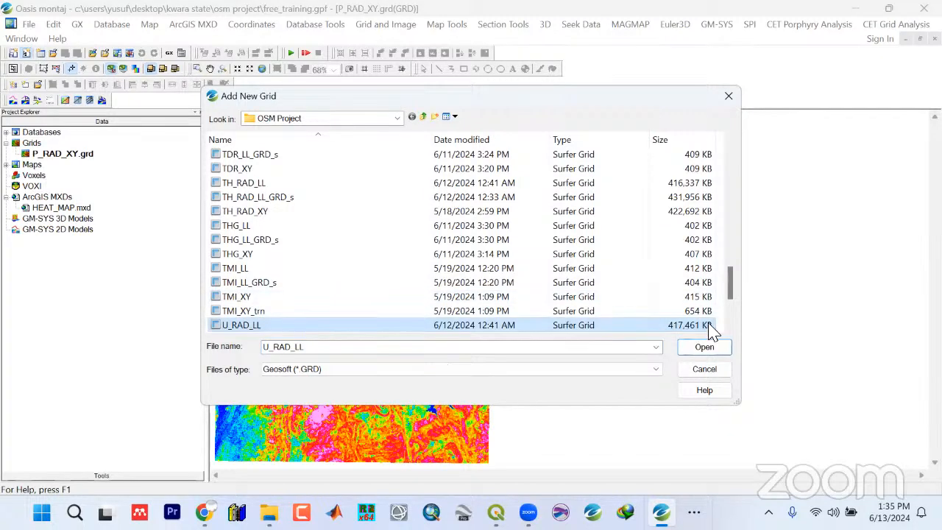
pyautogui.click(691, 352)
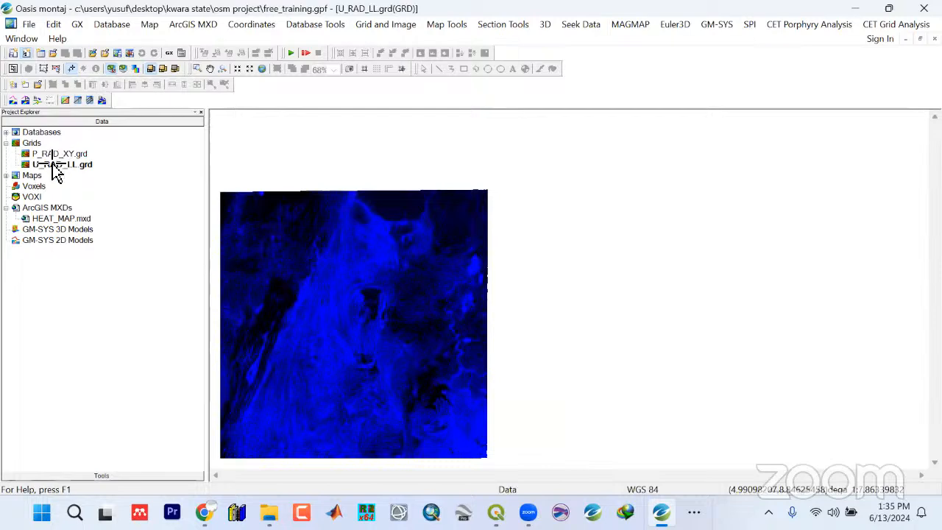
pyautogui.rightClick(54, 166)
pyautogui.click(87, 189)
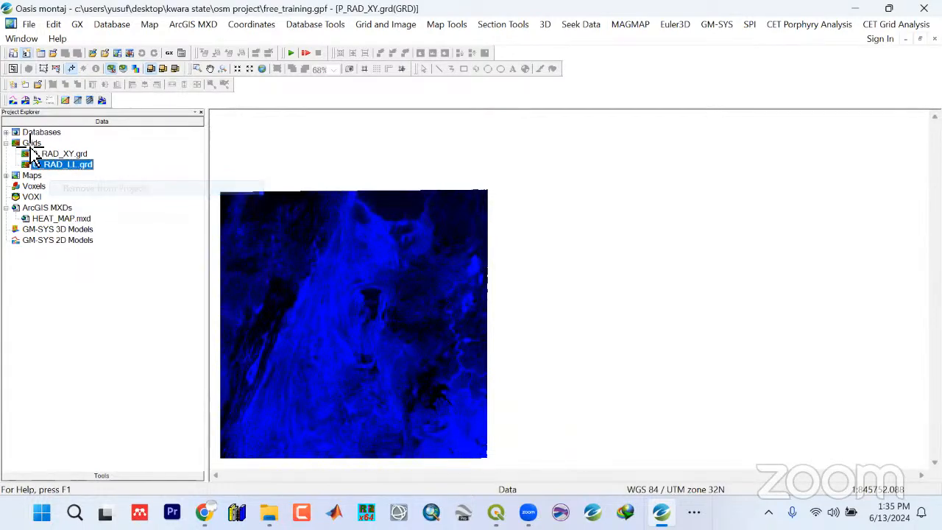
# Add the U_RAD_XY grid from the OSM Project folder to the project
pyautogui.rightClick(33, 142)
pyautogui.click(63, 151)
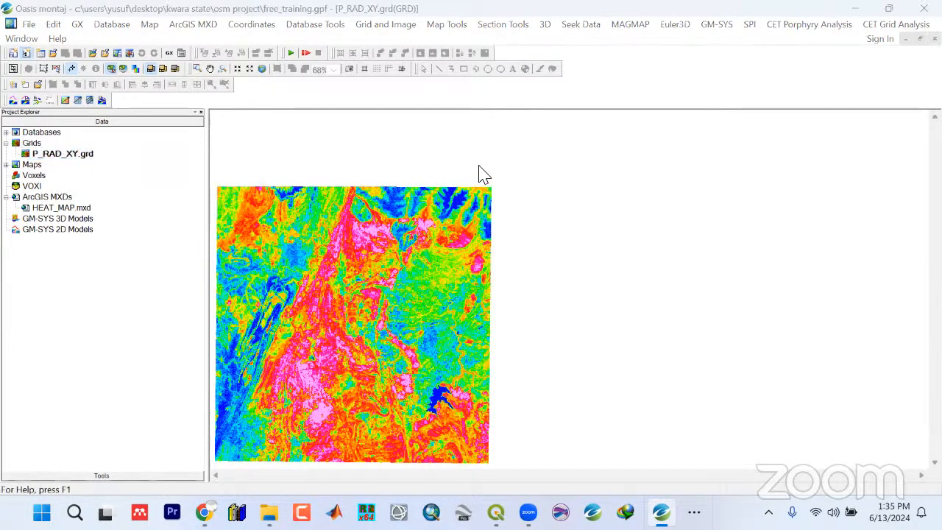
pyautogui.scroll(-15, 391, 252)
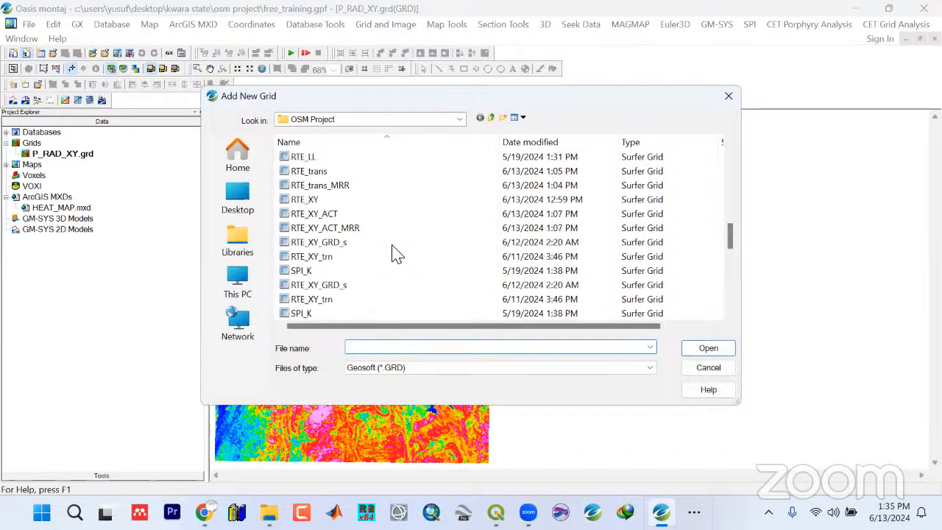
pyautogui.click(315, 313)
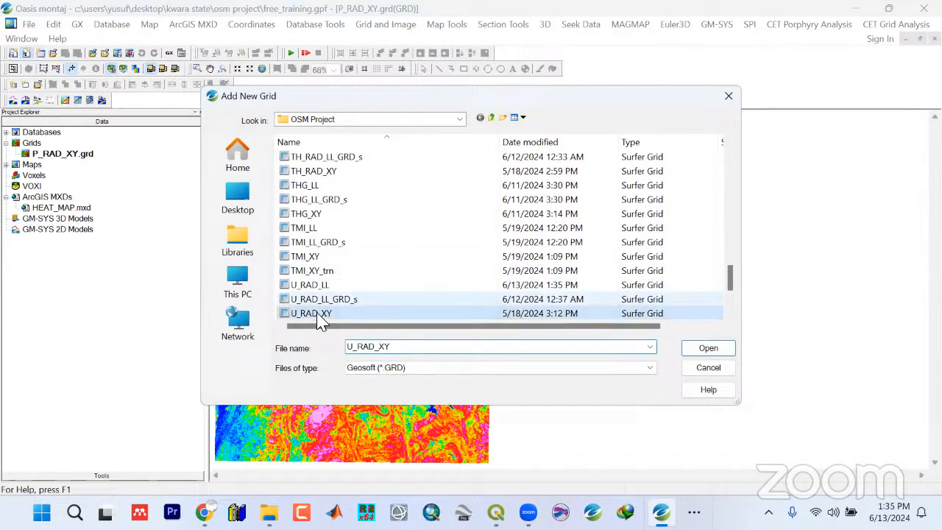
pyautogui.click(696, 351)
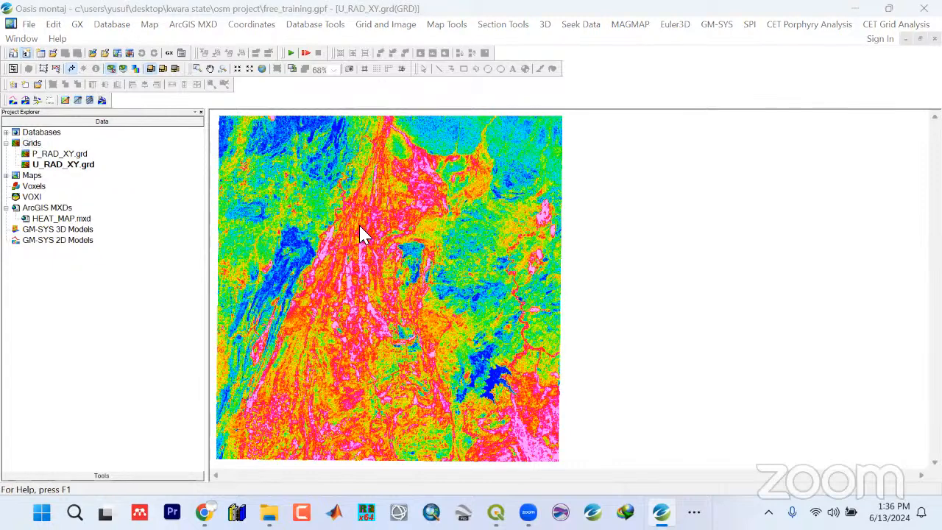
# Add the TH_RAD_XY grid from the OSM Project folder to the project
pyautogui.scroll(-4, 339, 271)
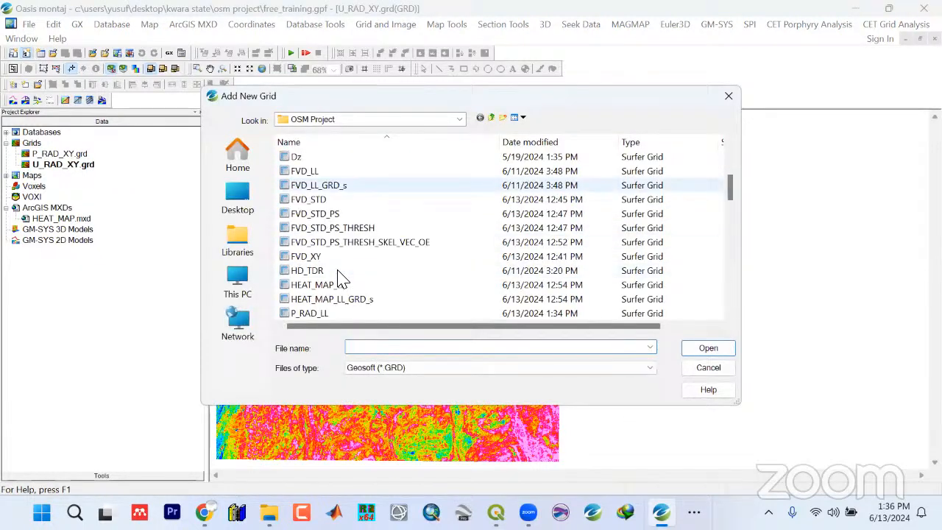
pyautogui.scroll(-8, 338, 279)
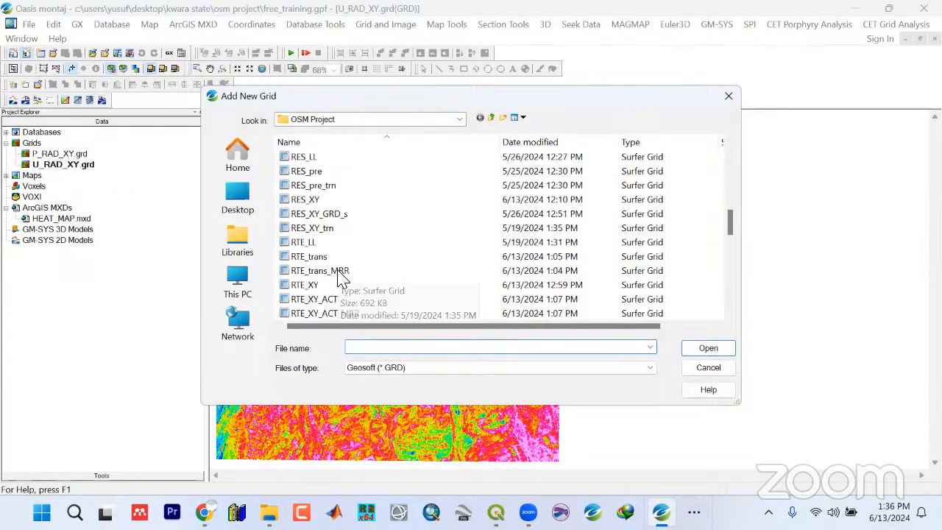
pyautogui.scroll(-2, 343, 280)
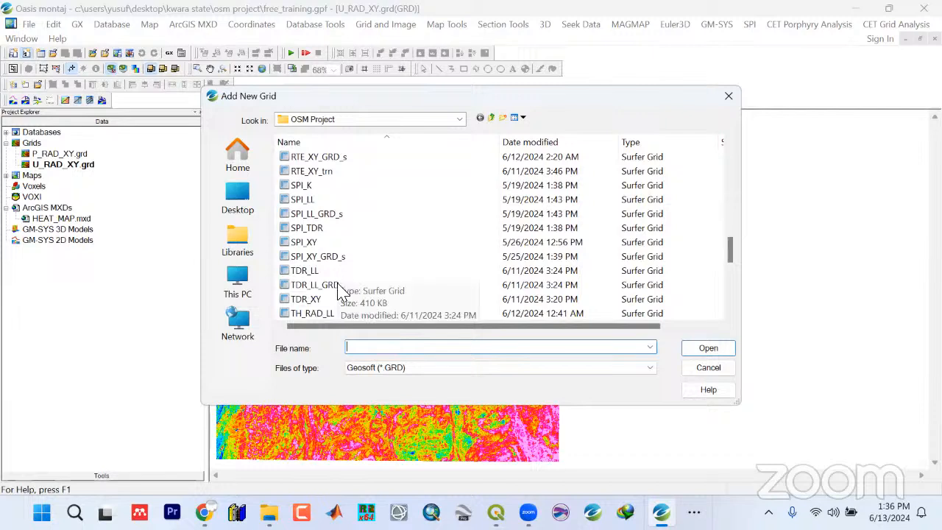
pyautogui.scroll(-1, 316, 309)
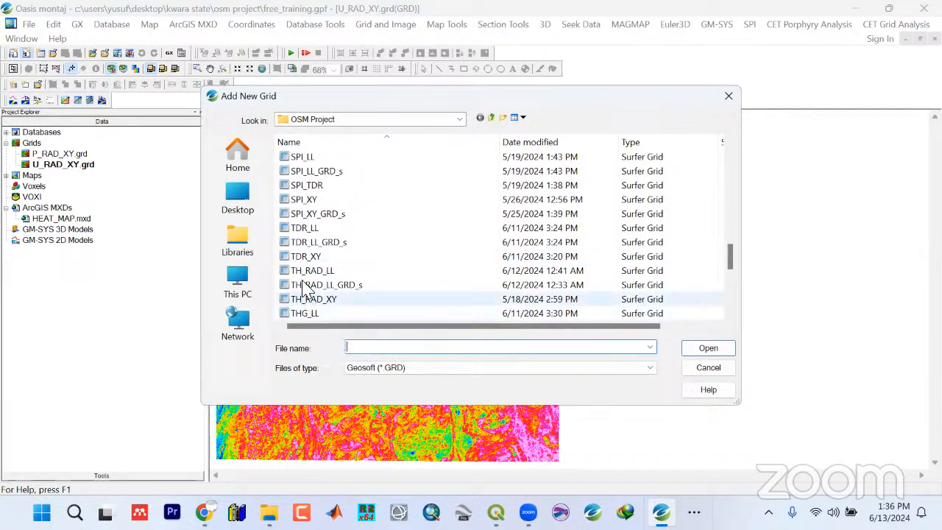
pyautogui.scroll(-1, 353, 284)
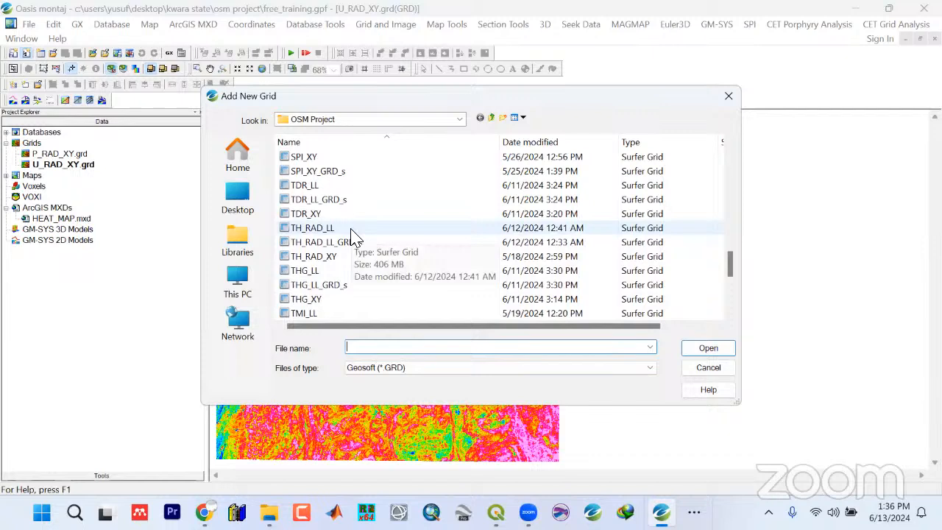
pyautogui.scroll(-3, 353, 285)
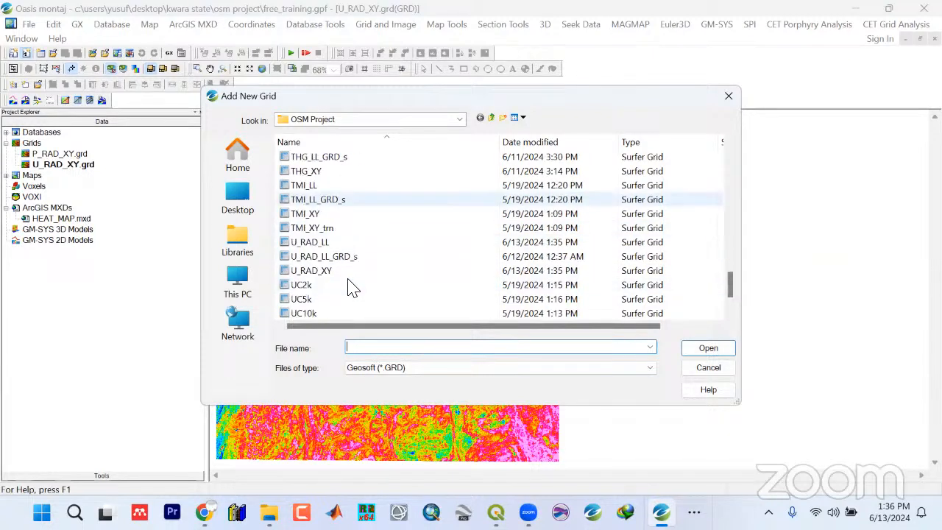
pyautogui.click(308, 188)
pyautogui.press('Up')
pyautogui.press('Up')
pyautogui.press('Up')
pyautogui.press('Up')
pyautogui.press('Up')
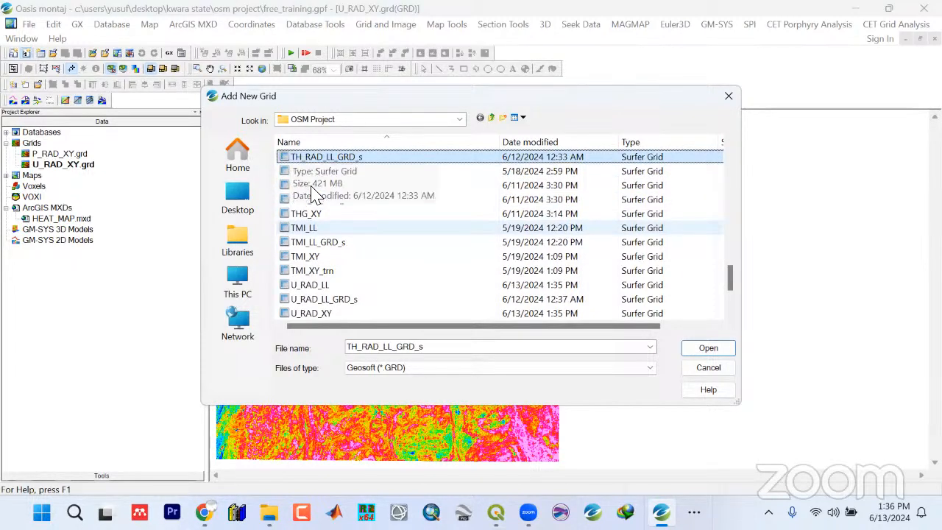
pyautogui.click(329, 174)
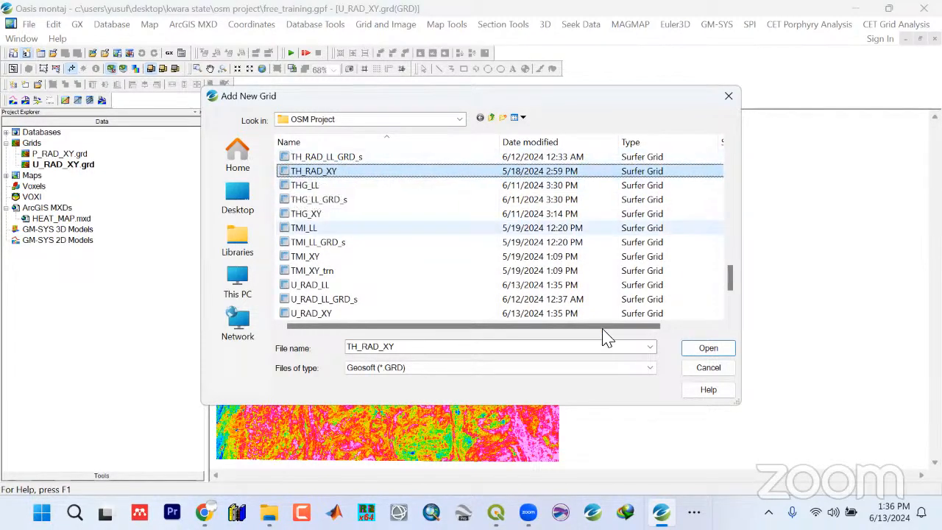
pyautogui.click(729, 352)
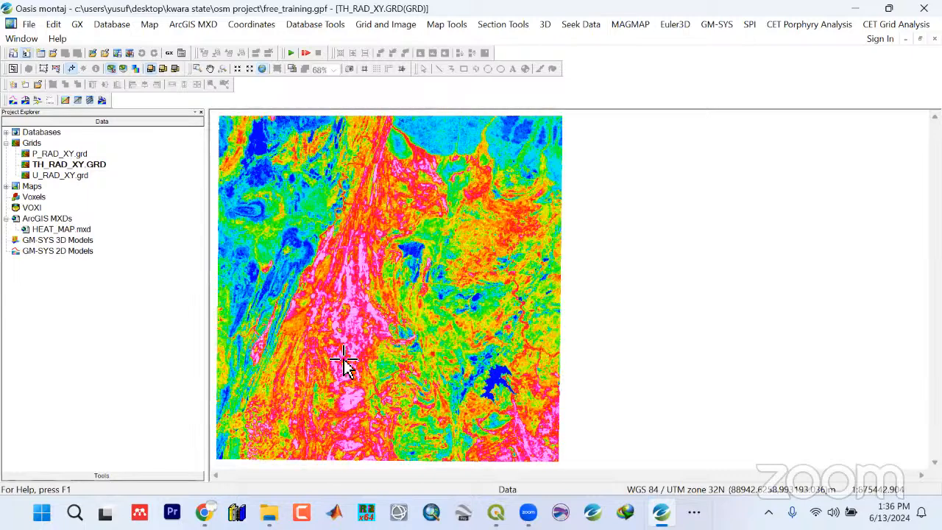
# Switch to the YouTube live stream in Chrome, read the latest chat messages and return to Oasis montaj
pyautogui.click(204, 512)
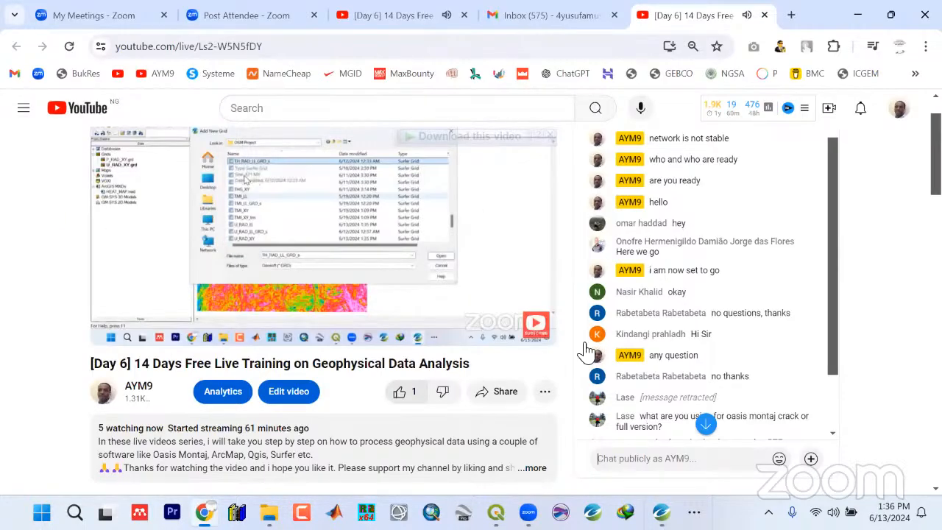
pyautogui.scroll(-1, 727, 322)
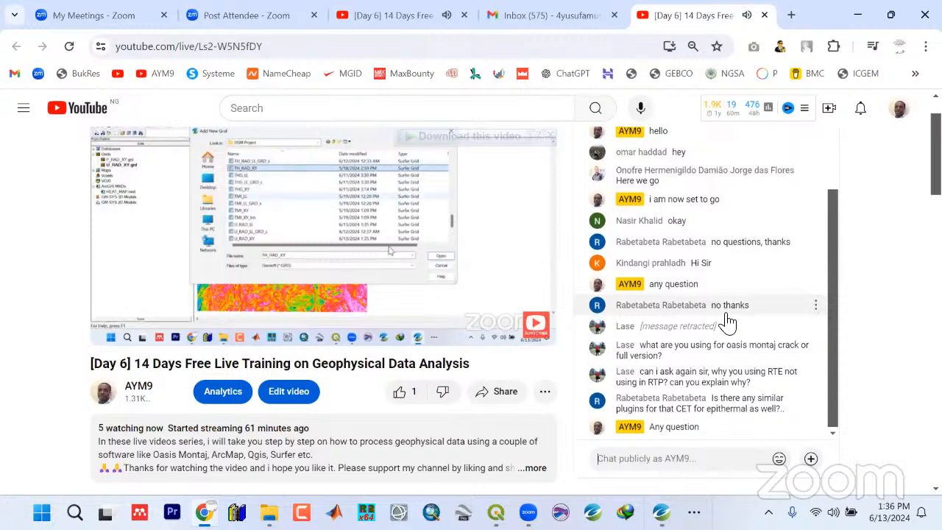
pyautogui.click(862, 14)
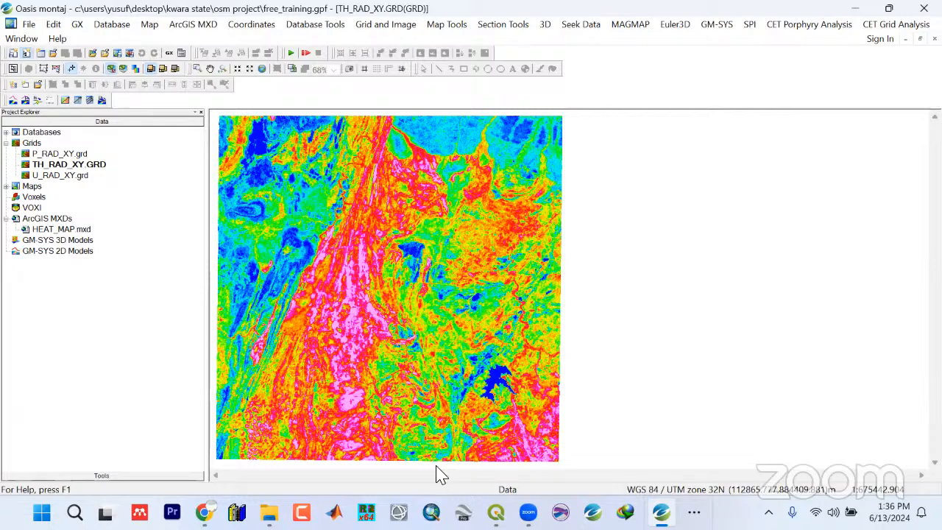
# Open the TERNARY_MAP image from the Rad folder at full window size and examine its colours against the K-Th-U legend
pyautogui.click(269, 513)
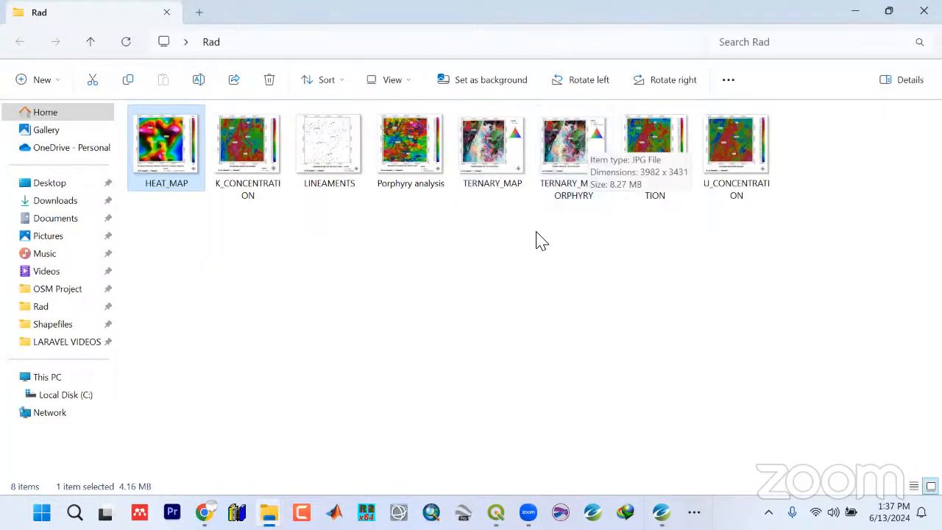
pyautogui.click(497, 169)
pyautogui.doubleClick(497, 170)
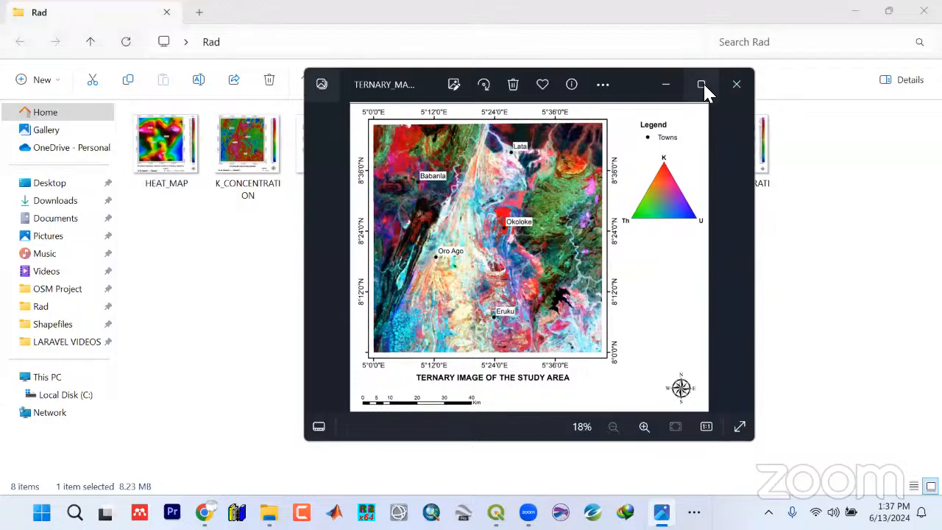
pyautogui.click(704, 86)
pyautogui.scroll(-3, 301, 133)
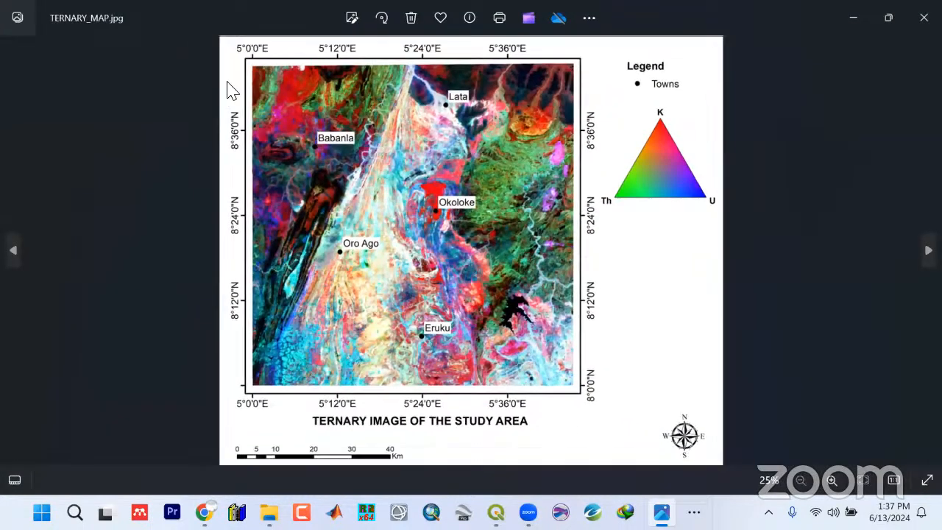
pyautogui.scroll(3, 252, 80)
pyautogui.scroll(-2, 272, 280)
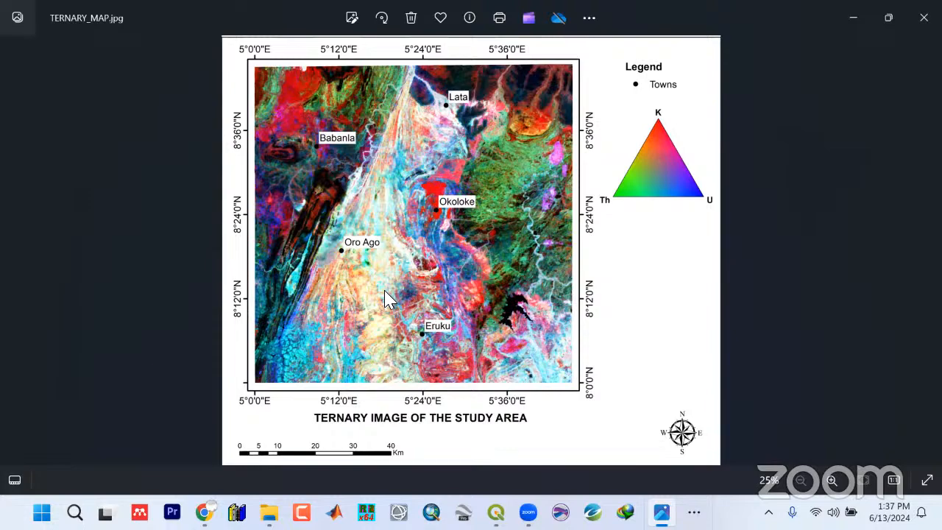
pyautogui.scroll(2, 388, 298)
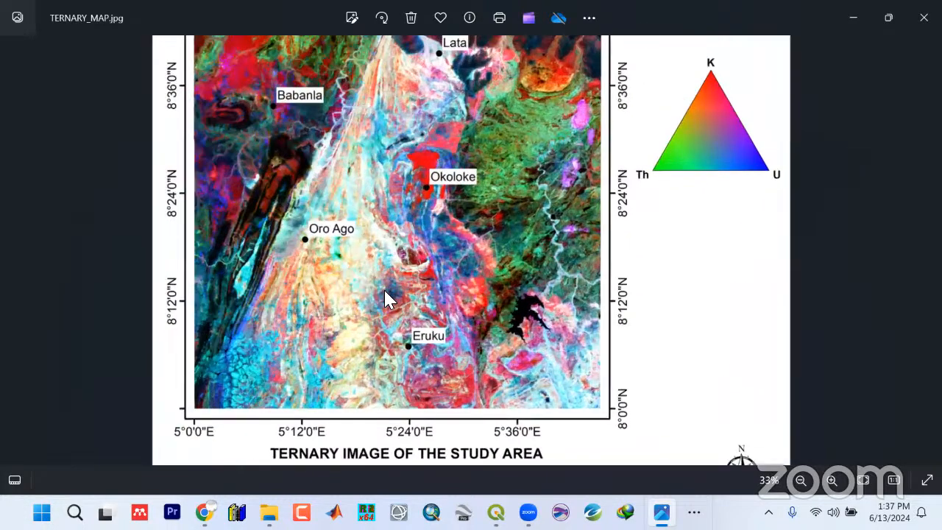
pyautogui.scroll(-2, 388, 298)
pyautogui.scroll(2, 387, 298)
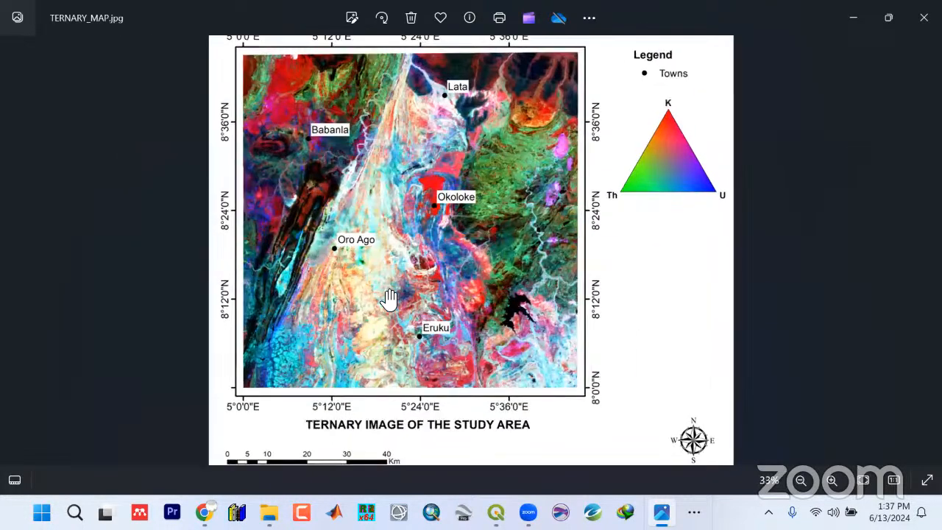
pyautogui.scroll(-1, 388, 298)
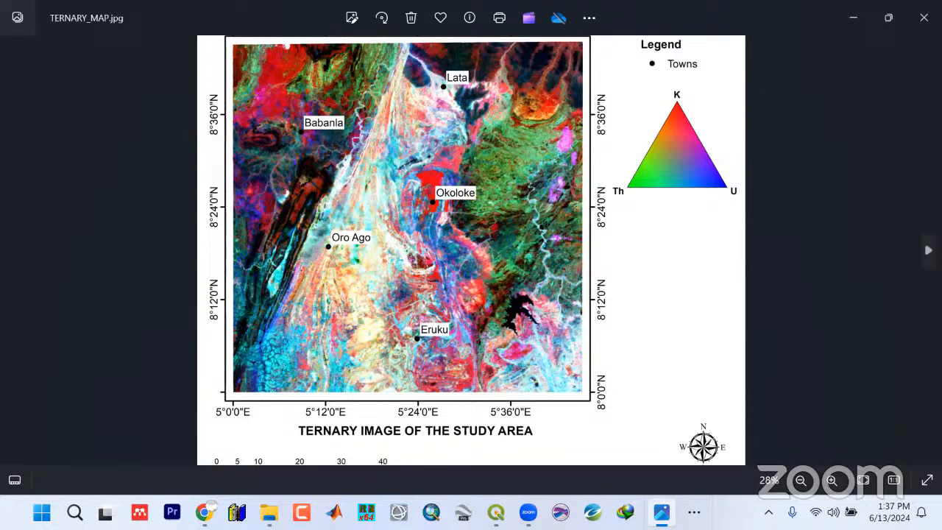
# View the TERNARY_MAP_PORPHYRY image, close the viewer and return to the Oasis montaj project
pyautogui.click(929, 251)
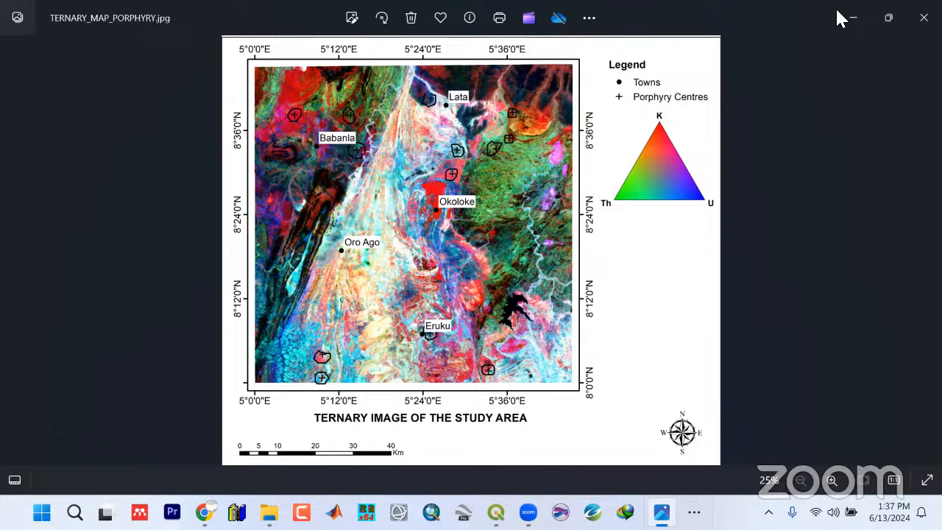
pyautogui.click(923, 18)
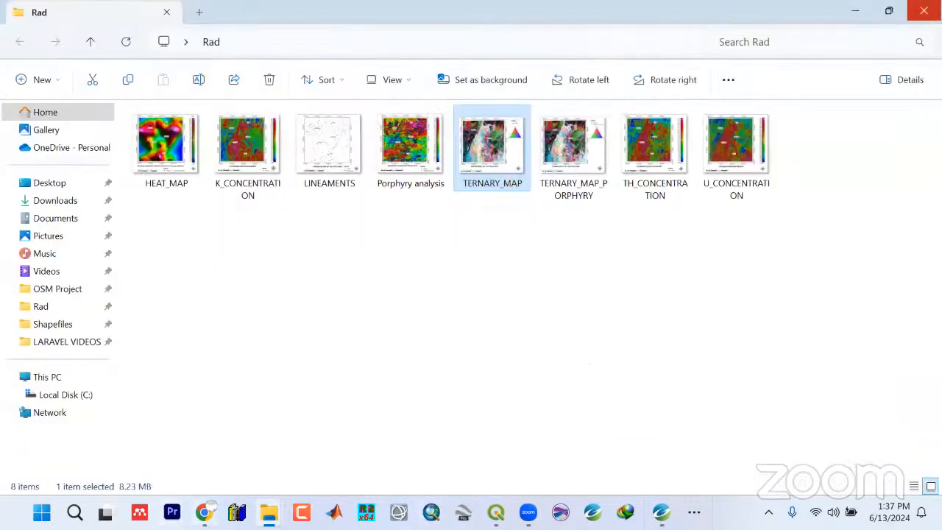
pyautogui.click(924, 12)
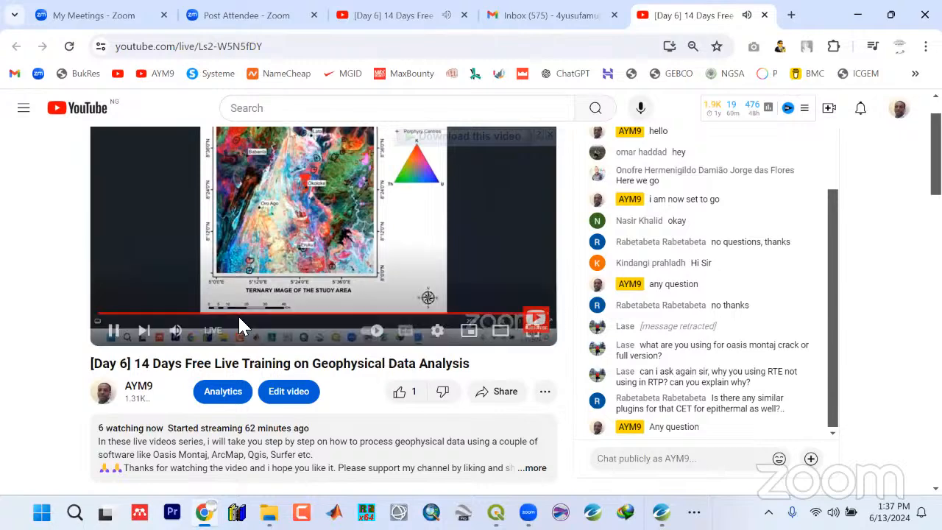
pyautogui.click(853, 16)
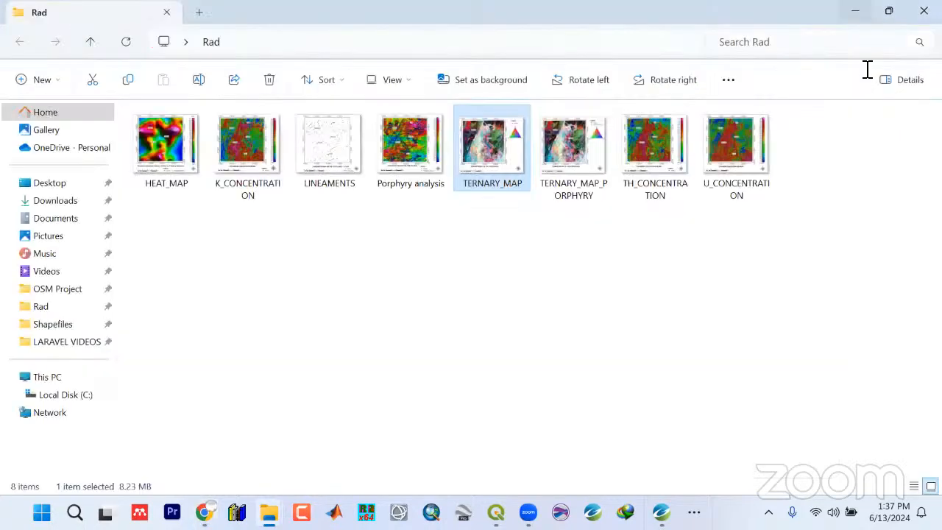
pyautogui.click(856, 18)
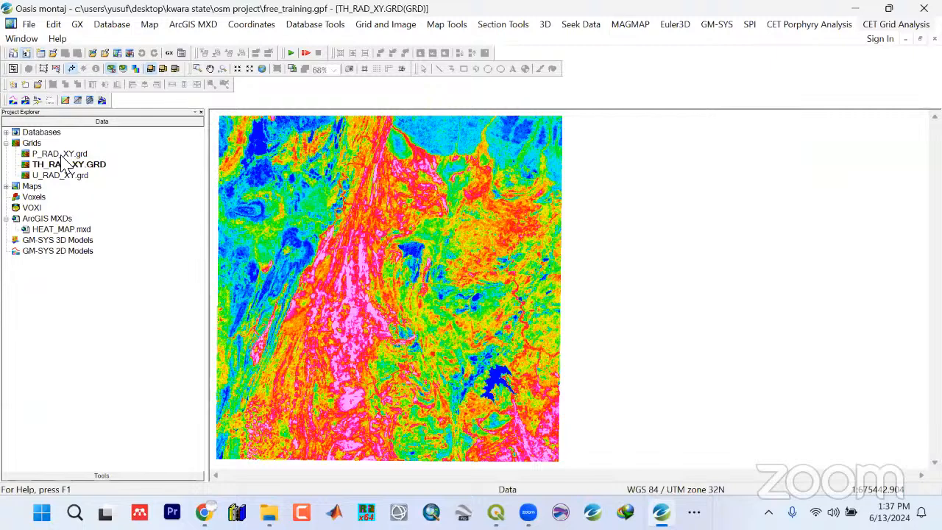
pyautogui.click(73, 176)
pyautogui.click(72, 154)
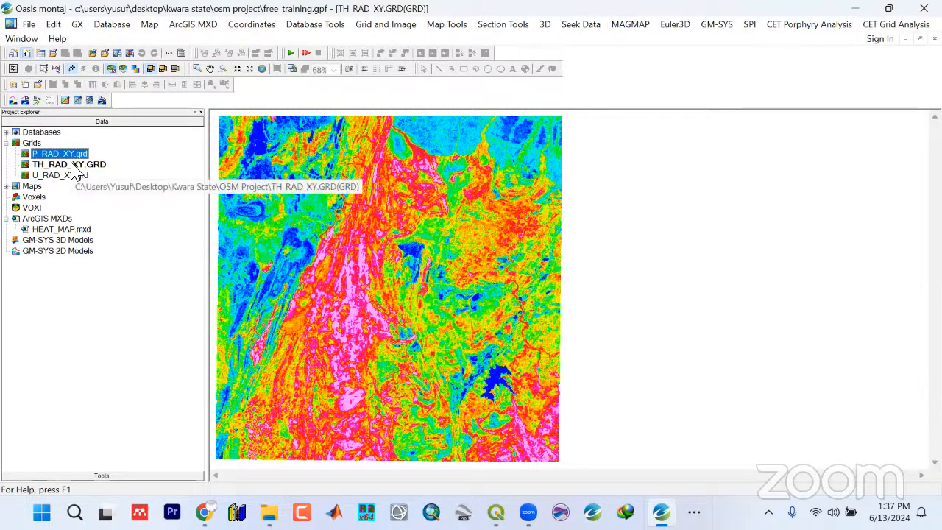
pyautogui.click(73, 166)
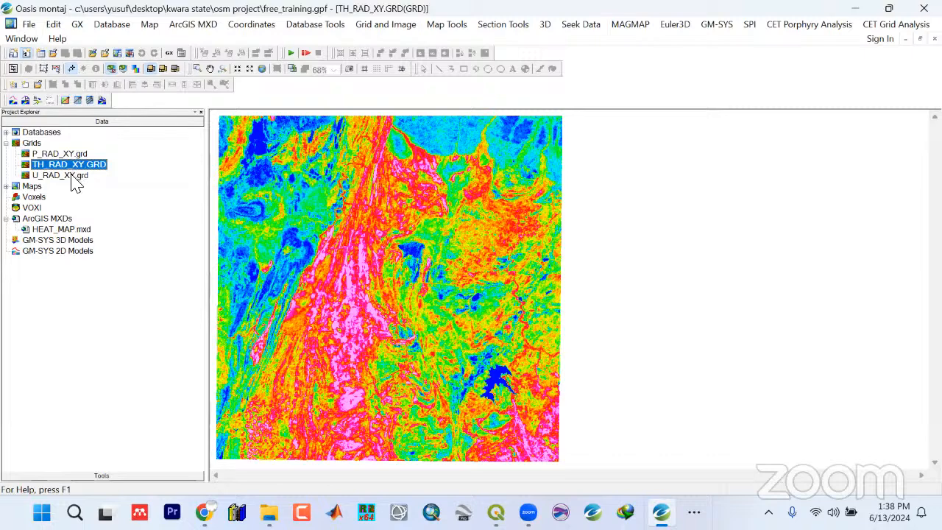
pyautogui.click(73, 175)
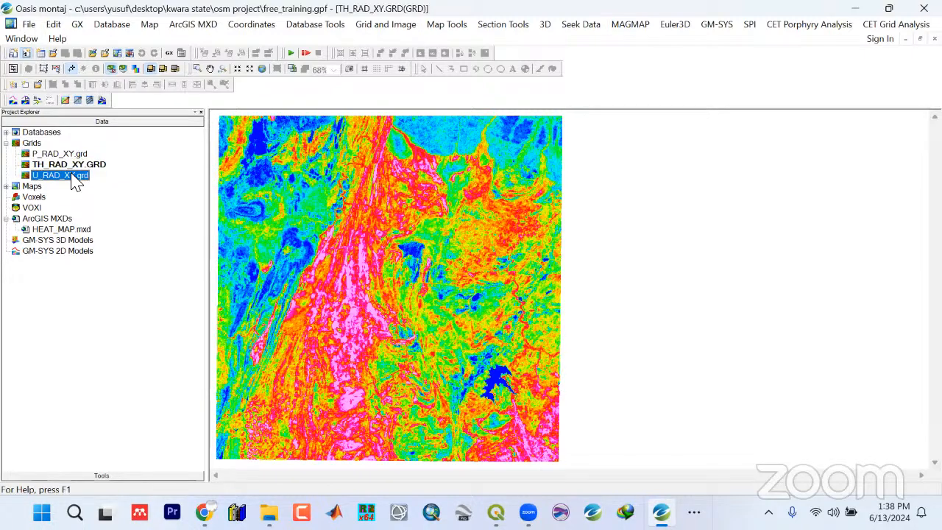
pyautogui.click(51, 165)
pyautogui.click(55, 176)
pyautogui.click(57, 166)
pyautogui.click(56, 155)
pyautogui.click(55, 166)
pyautogui.click(55, 156)
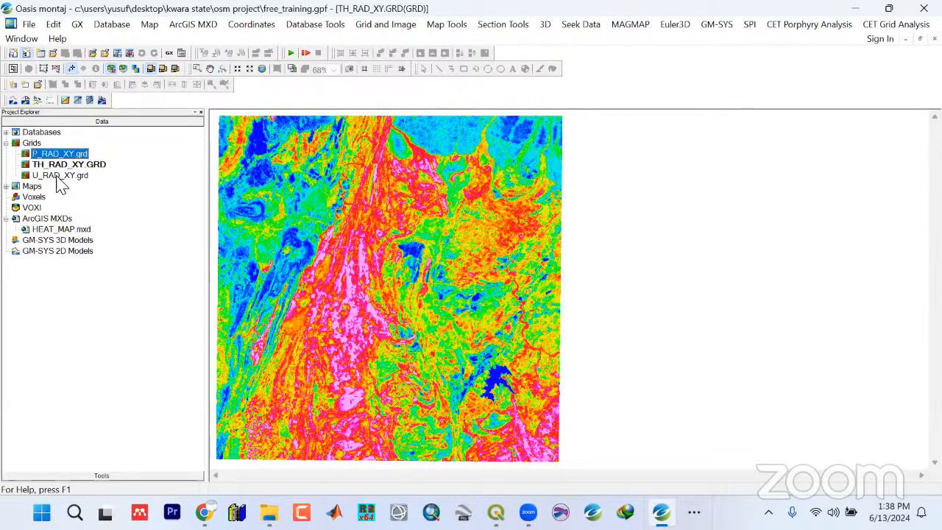
pyautogui.click(65, 166)
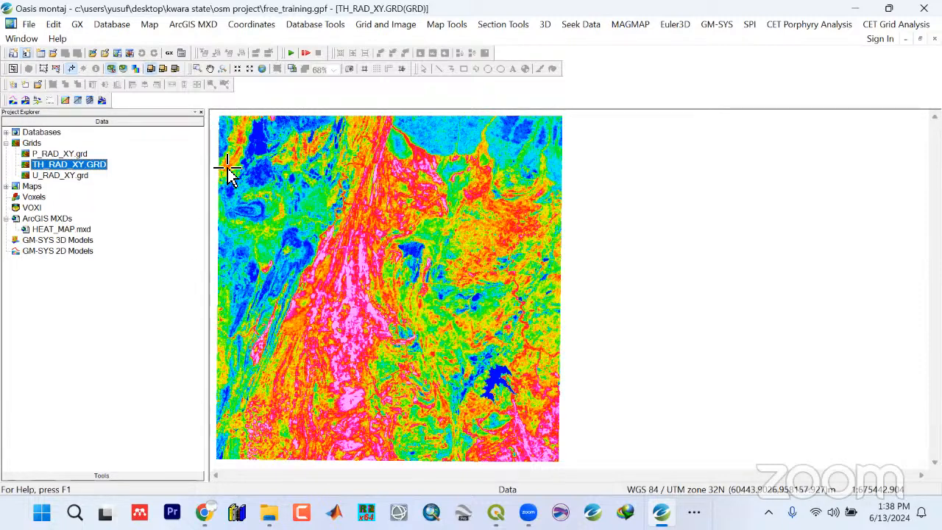
# Display the P_RAD_XY grid and start a new XY map with its data range scanned from that grid
pyautogui.doubleClick(67, 156)
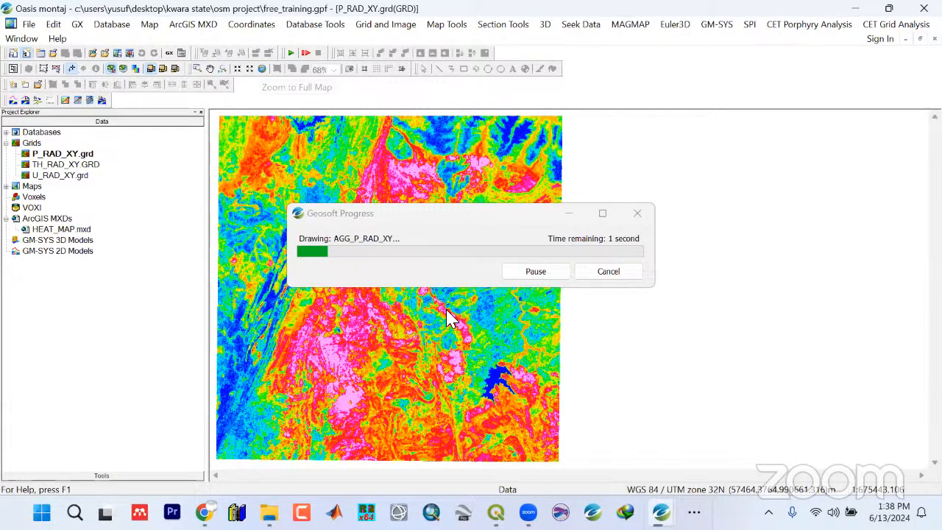
pyautogui.click(580, 245)
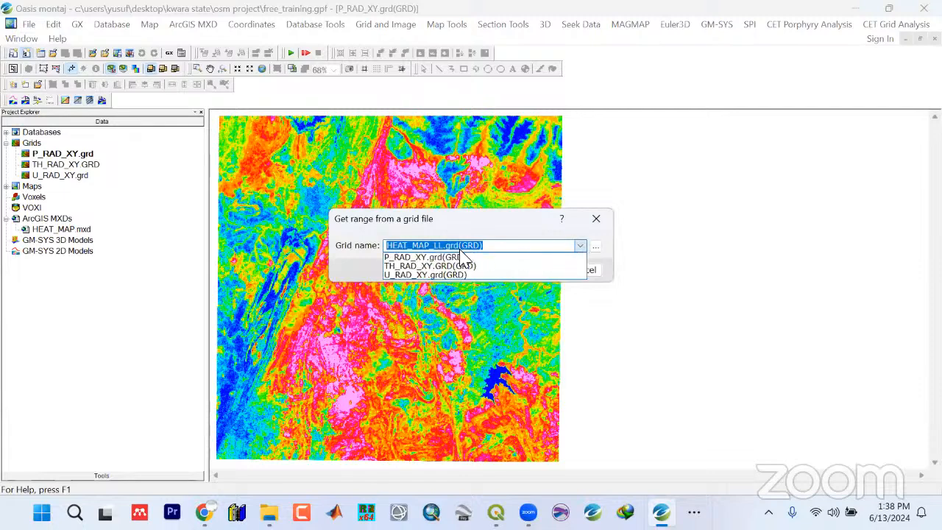
pyautogui.click(434, 257)
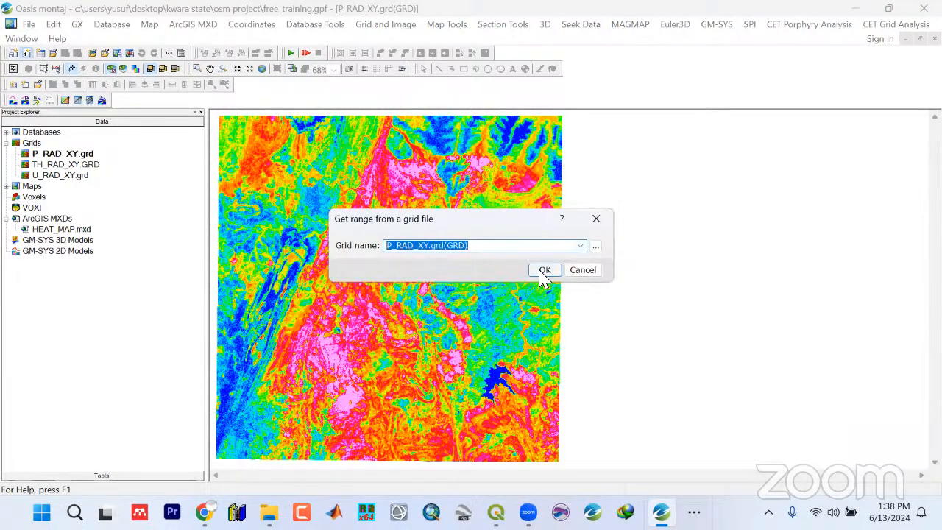
pyautogui.click(543, 272)
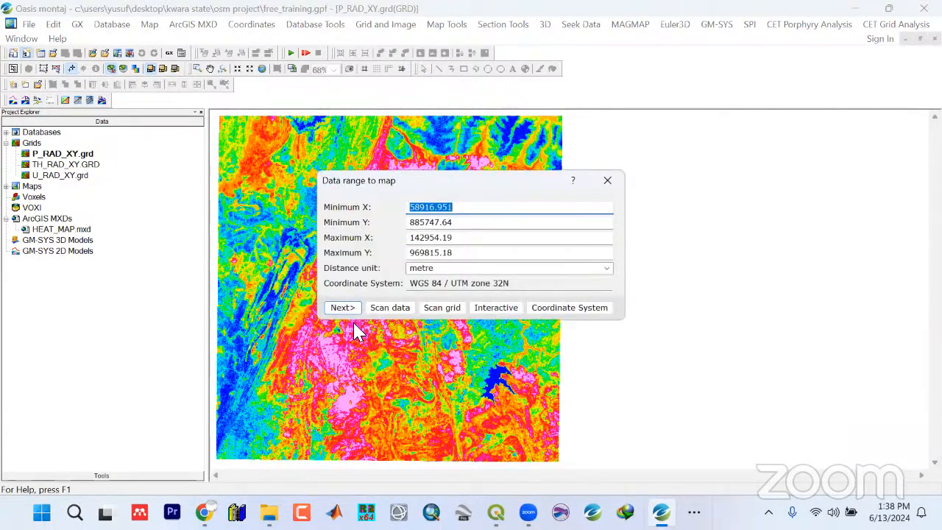
pyautogui.click(342, 308)
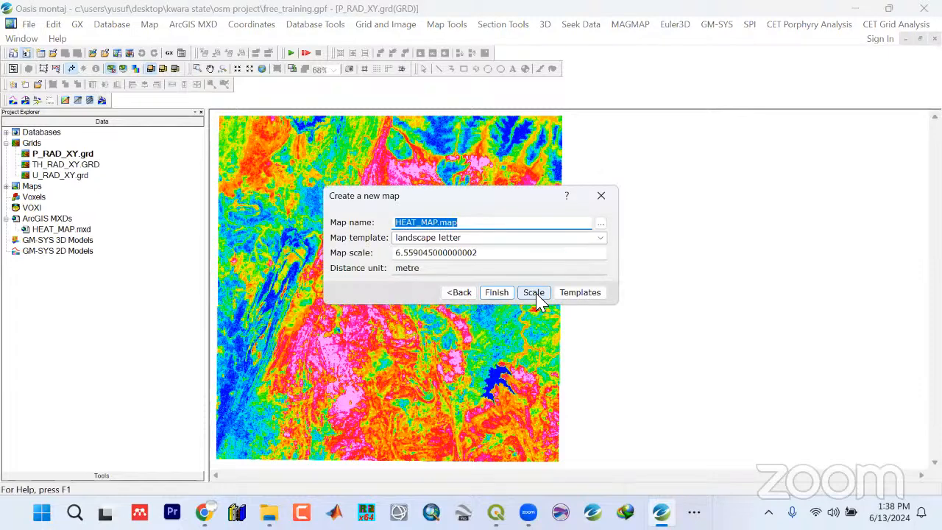
# Create the new map as TERNARY_MAP with the landscape letter template and a recalculated scale of 704083.2
pyautogui.click(536, 298)
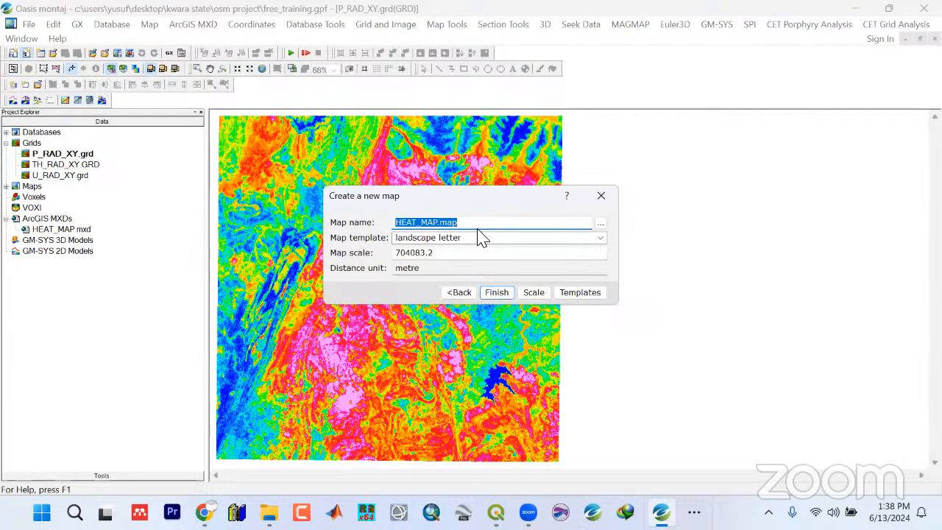
pyautogui.write('TERNARY')
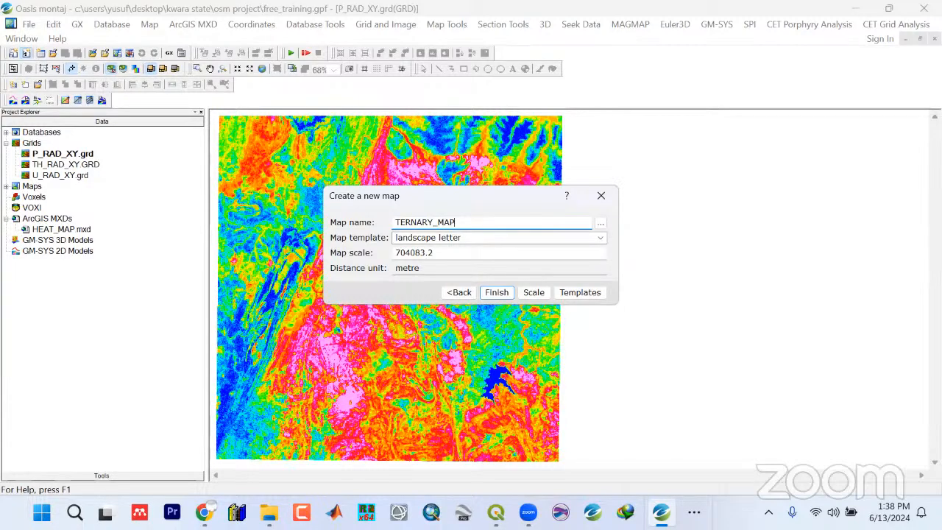
pyautogui.write('_MAP')
pyautogui.click(531, 294)
pyautogui.click(496, 292)
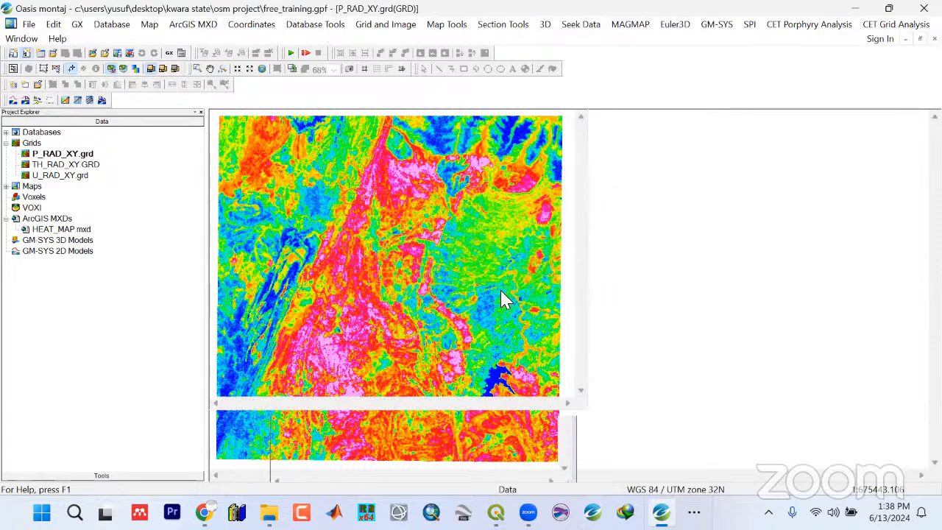
# Start a figure-style base map on TERNARY_MAP with a right margin of 7 cm and a left margin of 2 cm
pyautogui.click(458, 28)
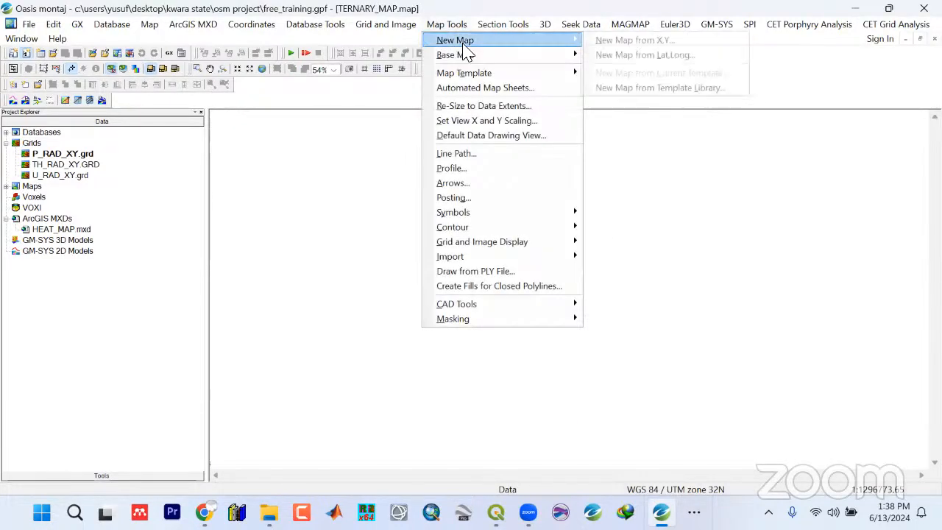
pyautogui.moveTo(466, 56)
pyautogui.click(621, 57)
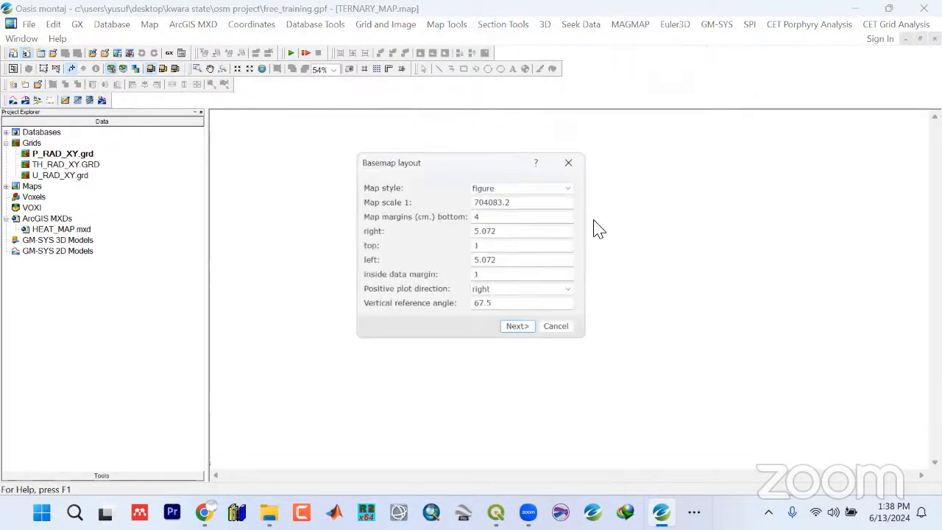
pyautogui.moveTo(526, 234); pyautogui.dragTo(469, 230)
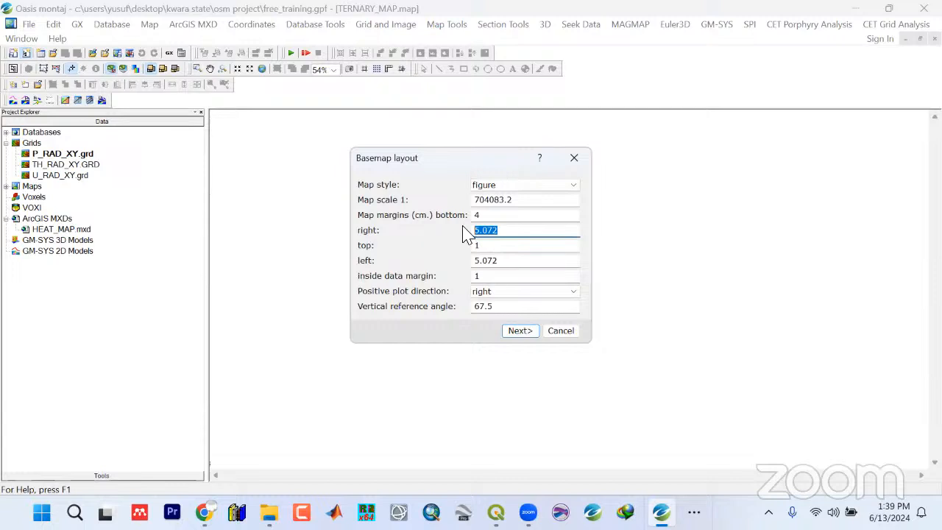
pyautogui.write('7')
pyautogui.moveTo(509, 263); pyautogui.dragTo(457, 271)
pyautogui.write('8')
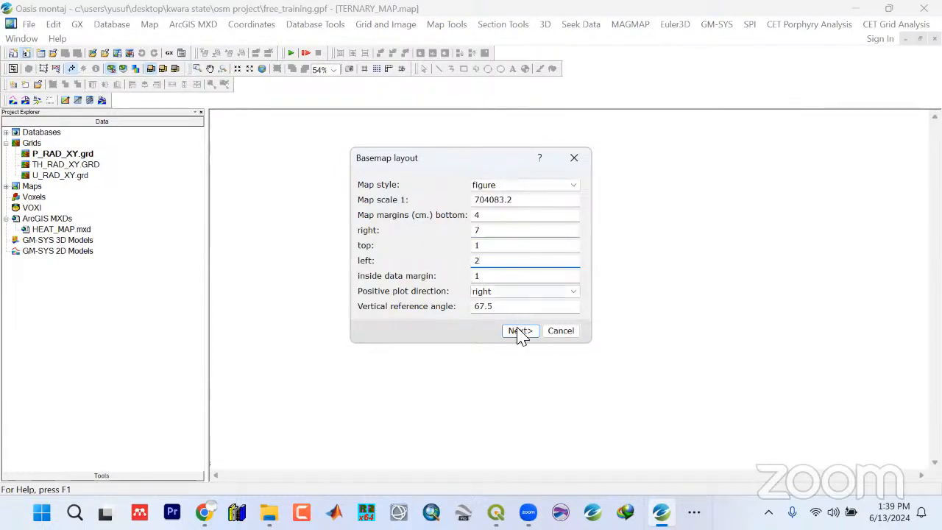
pyautogui.click(520, 332)
# Set the compass direction on the base map annotations to No and accept the figure style settings
pyautogui.click(541, 215)
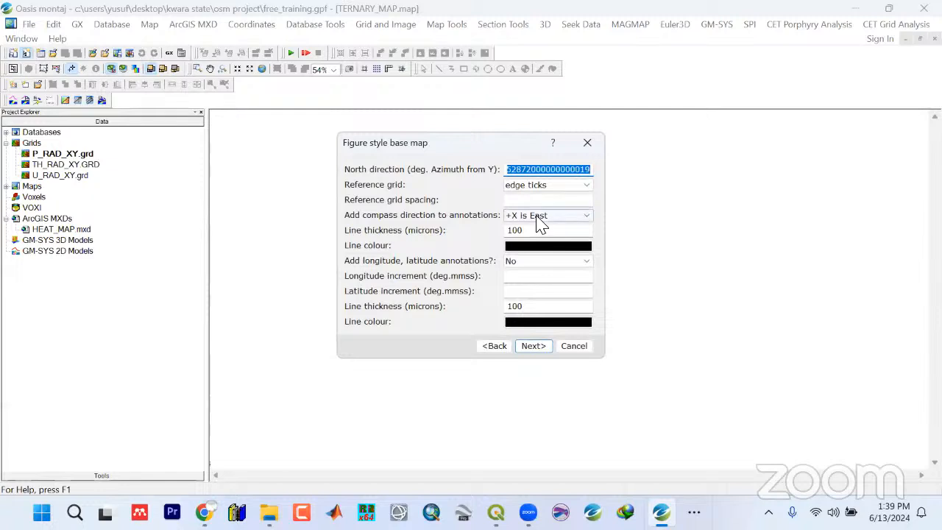
pyautogui.click(531, 227)
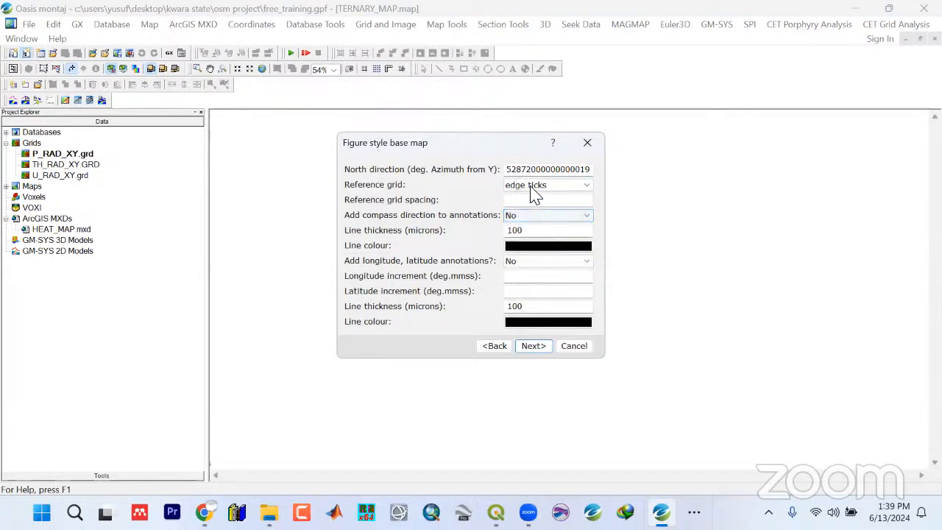
pyautogui.click(533, 346)
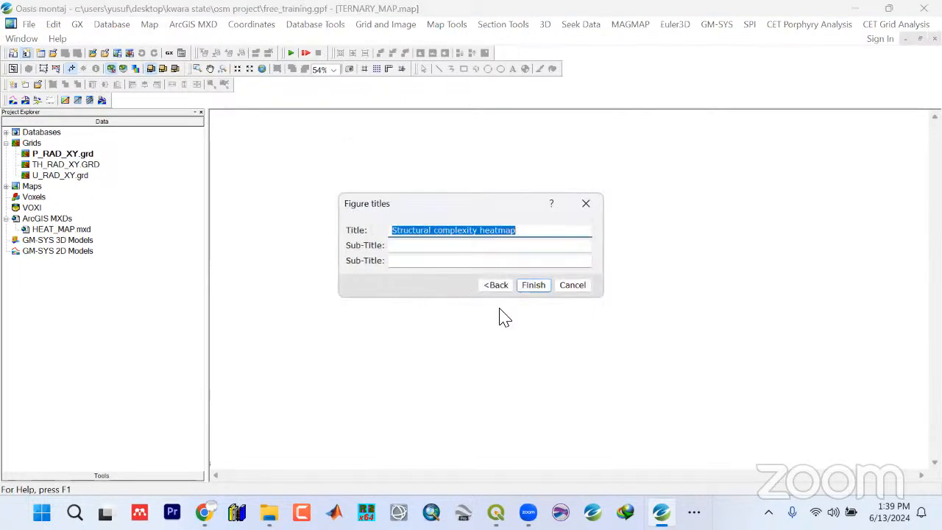
# Title the base map "Ternary Map", finish creating it and select its north arrow
pyautogui.write('Ternary Map')
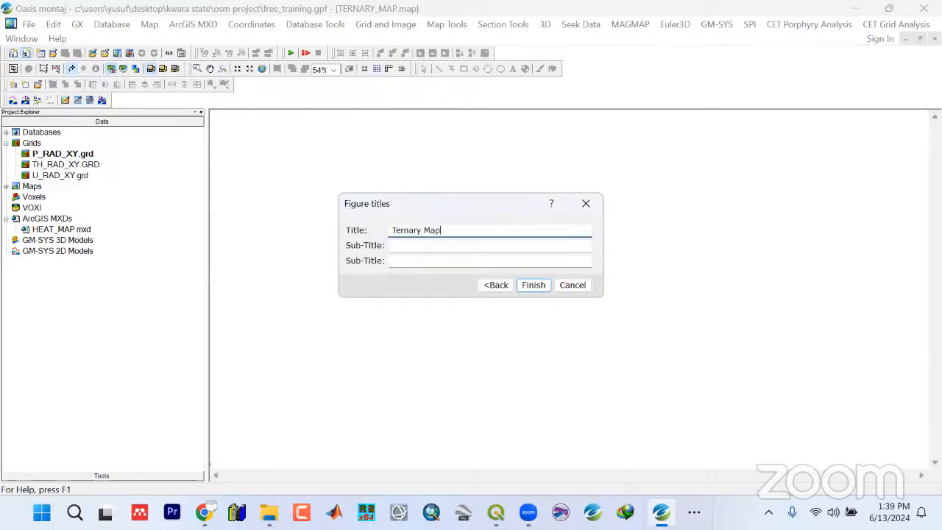
pyautogui.click(534, 285)
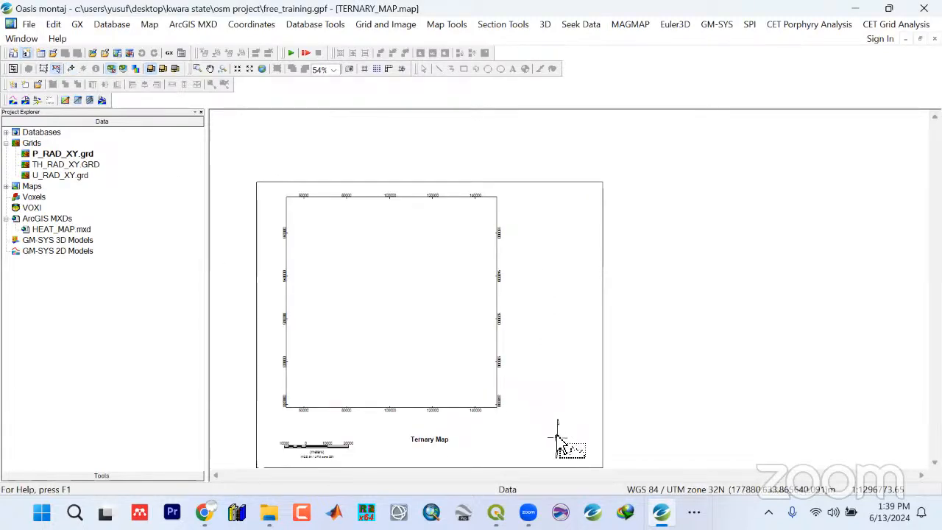
pyautogui.click(557, 439)
pyautogui.moveTo(572, 446); pyautogui.dragTo(557, 437)
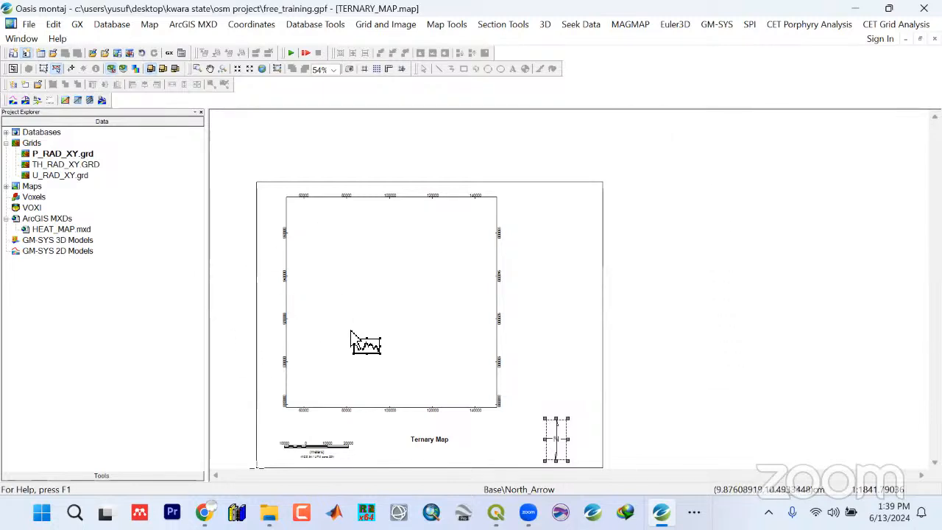
pyautogui.click(262, 70)
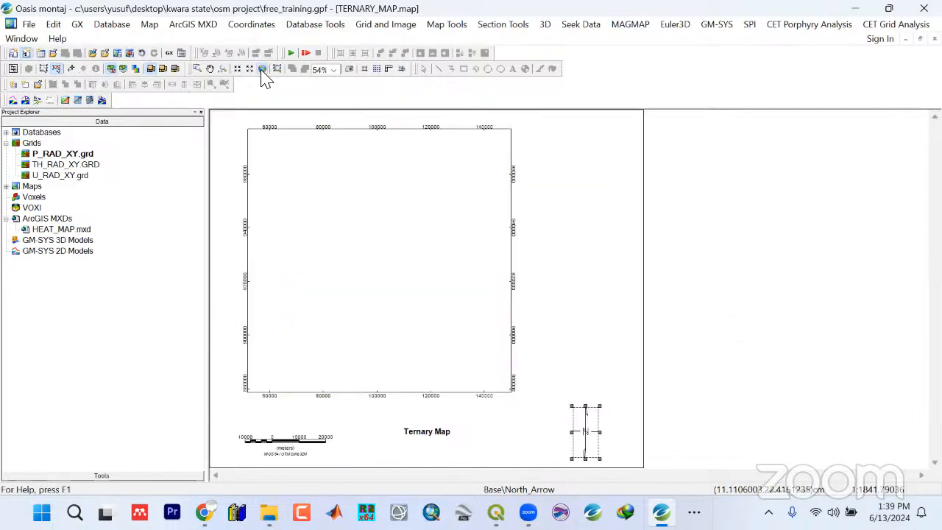
# Switch to Chrome, check the live chat for questions, reload the YouTube stream page and pause the video
pyautogui.click(205, 512)
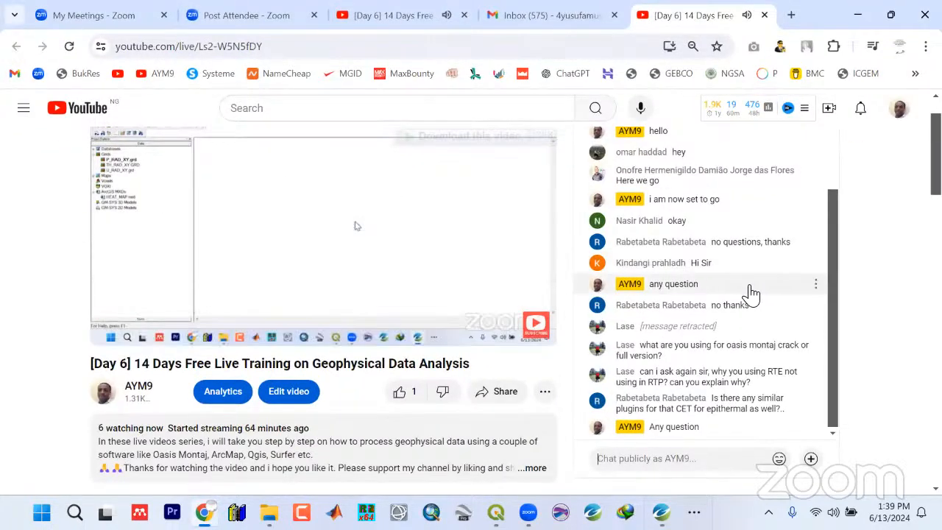
pyautogui.scroll(1, 750, 295)
pyautogui.scroll(-2, 750, 295)
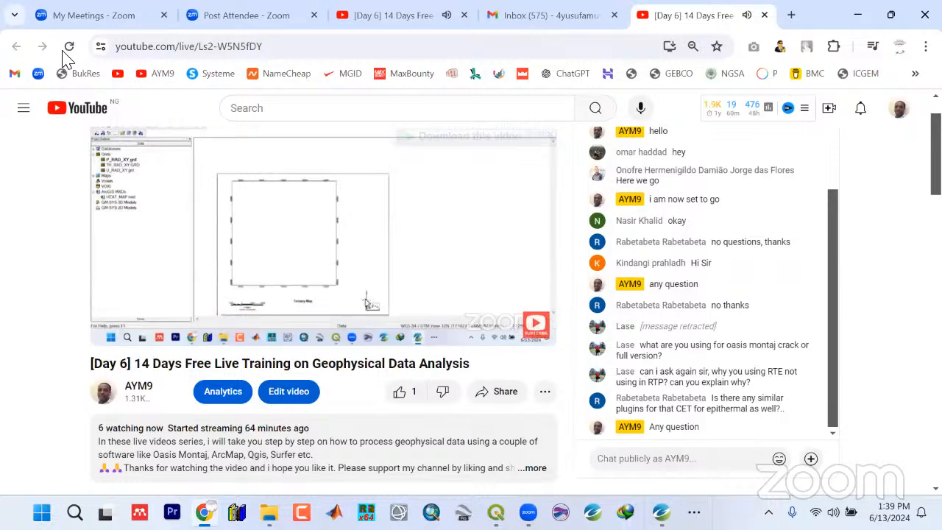
pyautogui.click(69, 47)
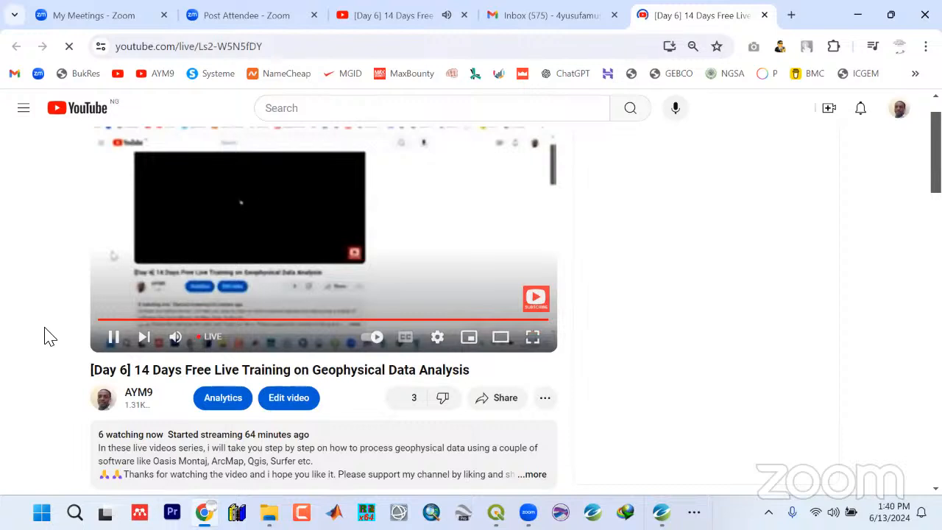
pyautogui.click(115, 338)
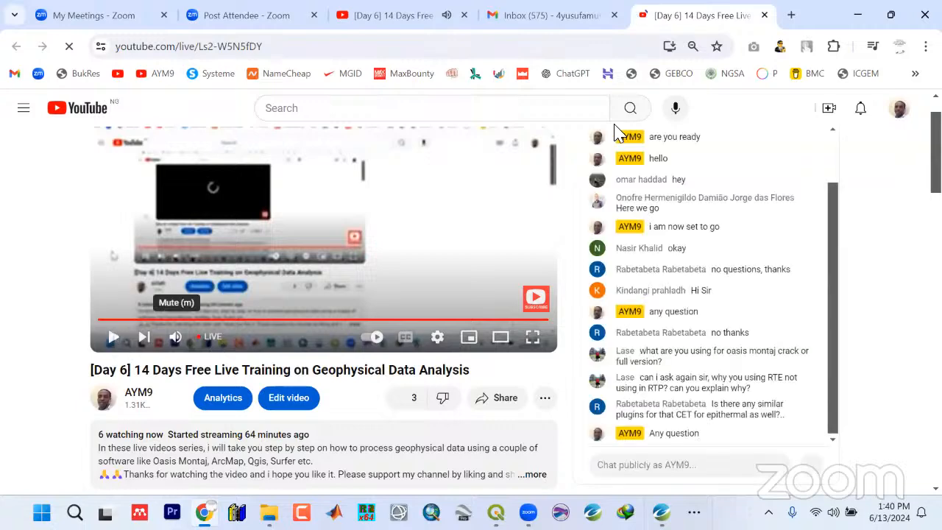
pyautogui.click(862, 14)
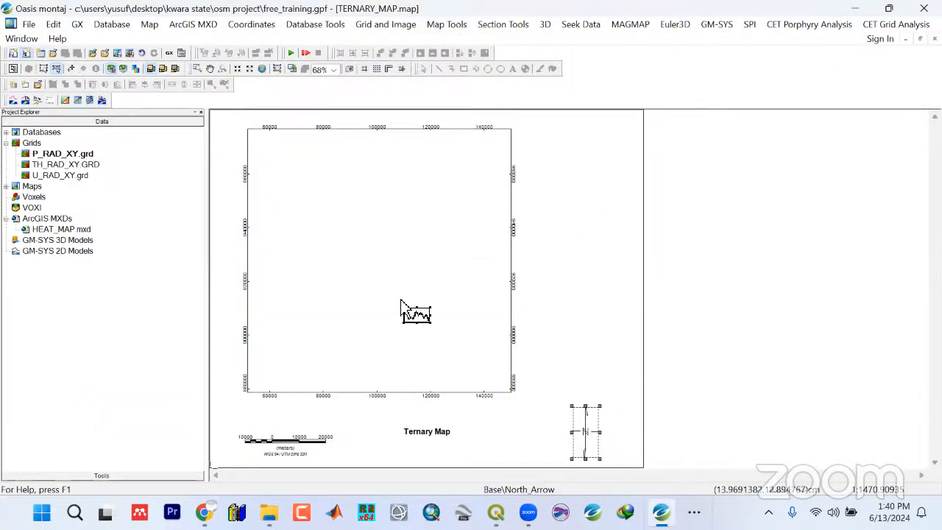
# Start a ternary image for the map with RGB as the colour model
pyautogui.click(437, 27)
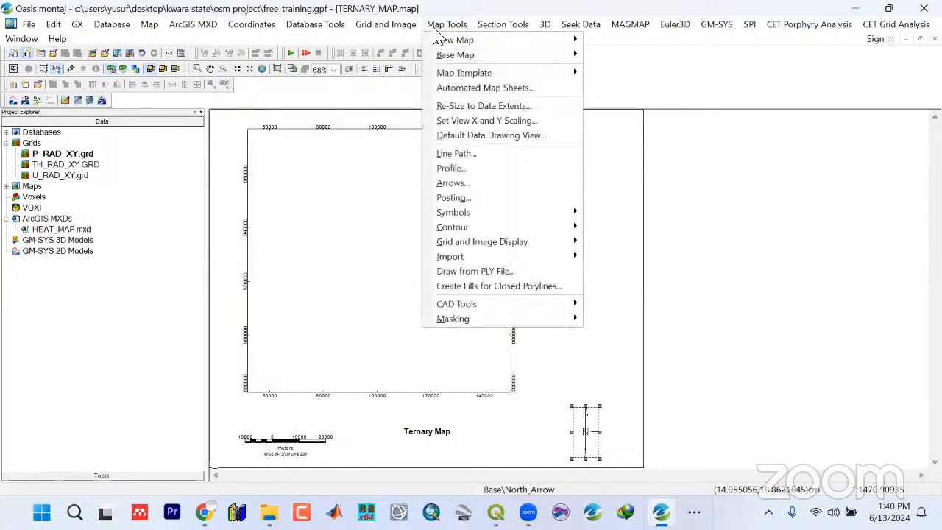
pyautogui.moveTo(497, 251)
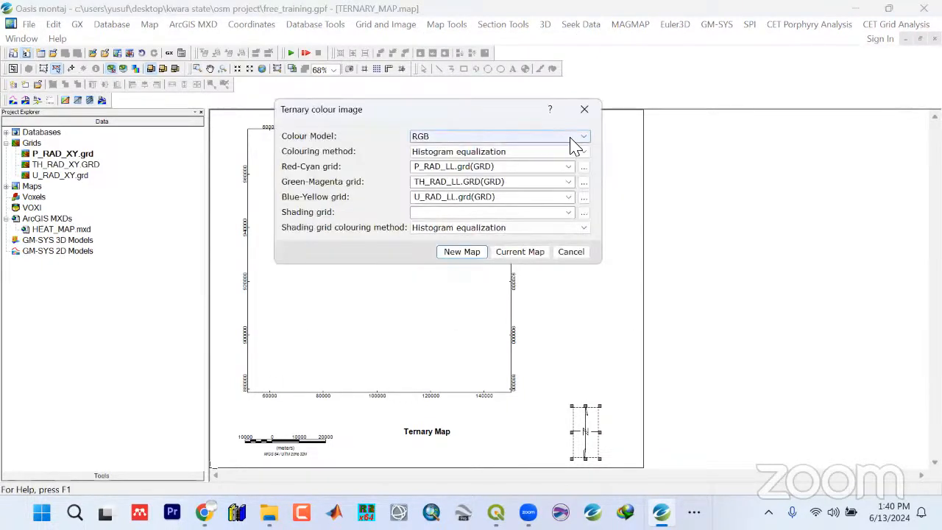
pyautogui.click(583, 139)
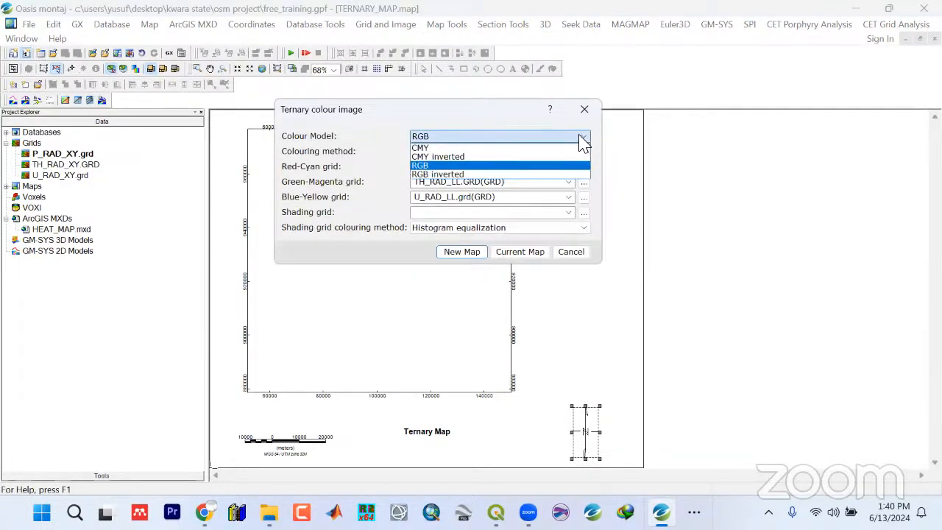
pyautogui.click(430, 166)
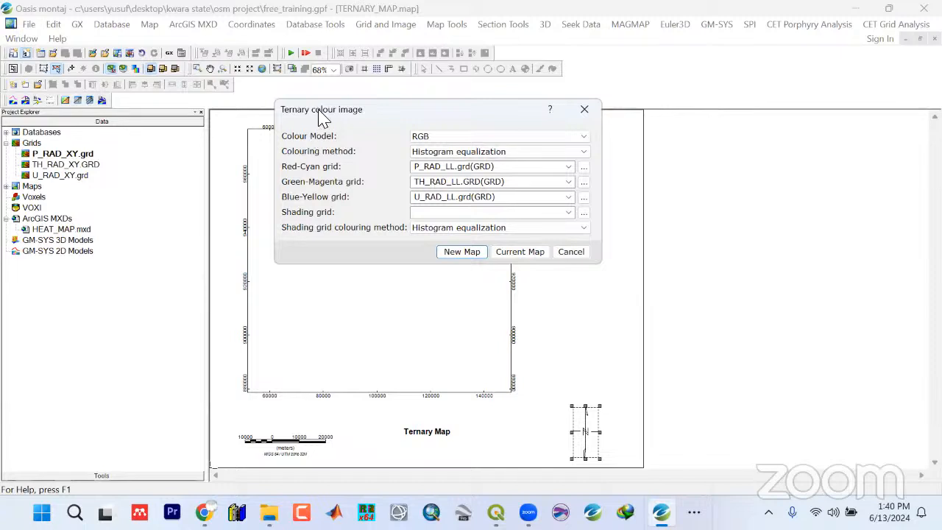
pyautogui.moveTo(322, 118); pyautogui.dragTo(414, 105)
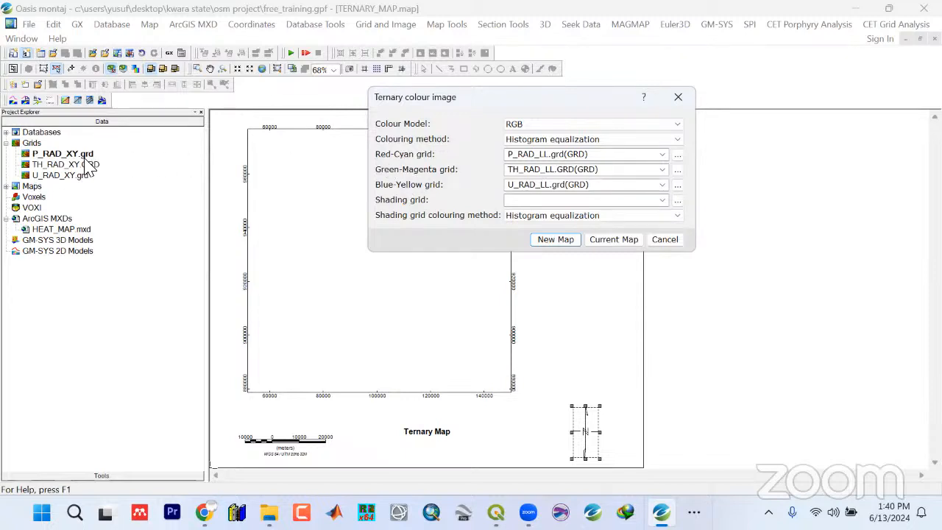
# Assign P_RAD_XY to Red-Cyan, TH_RAD_XY to Green-Magenta and U_RAD_XY to Blue-Yellow, and draw the ternary image on the current map
pyautogui.click(662, 156)
pyautogui.click(592, 169)
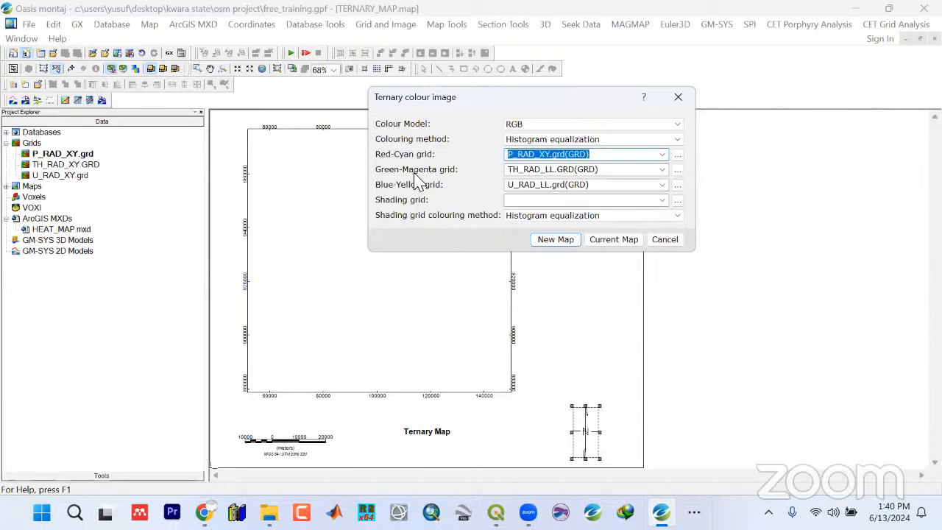
pyautogui.click(661, 170)
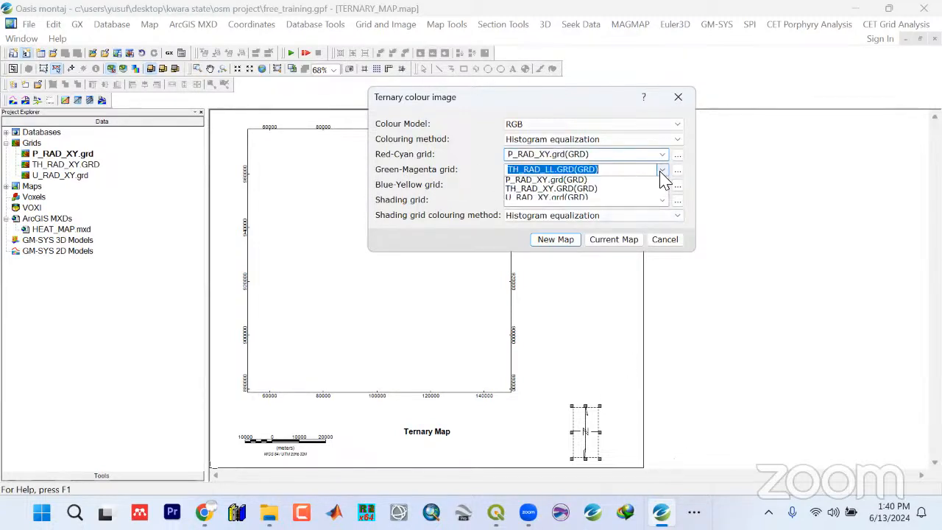
pyautogui.click(561, 192)
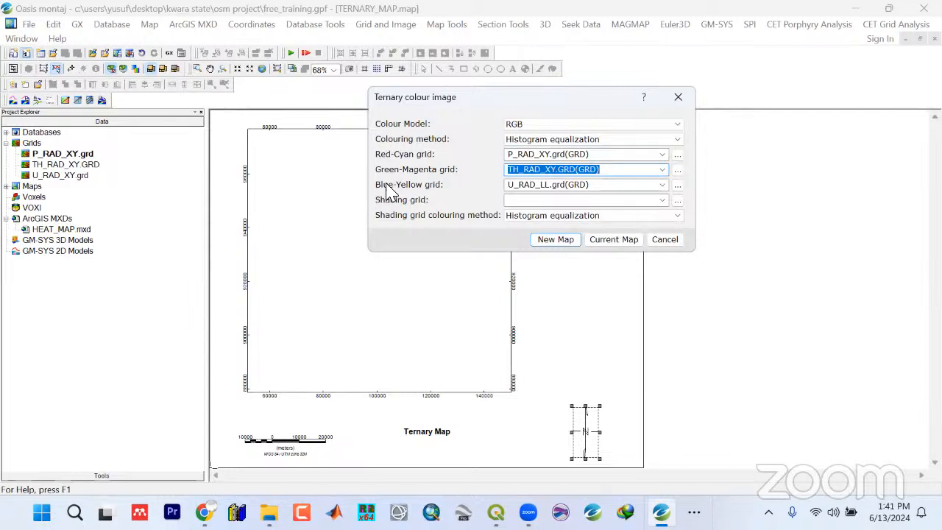
pyautogui.click(661, 185)
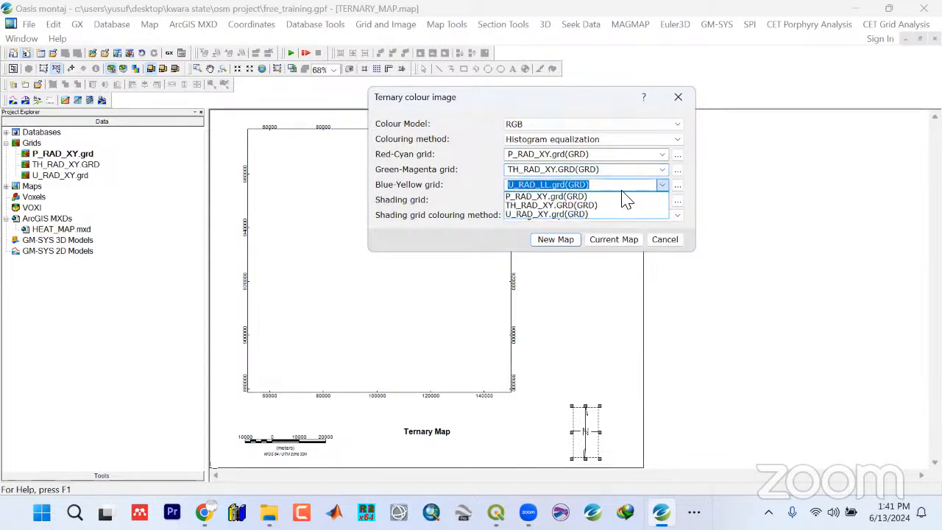
pyautogui.click(576, 212)
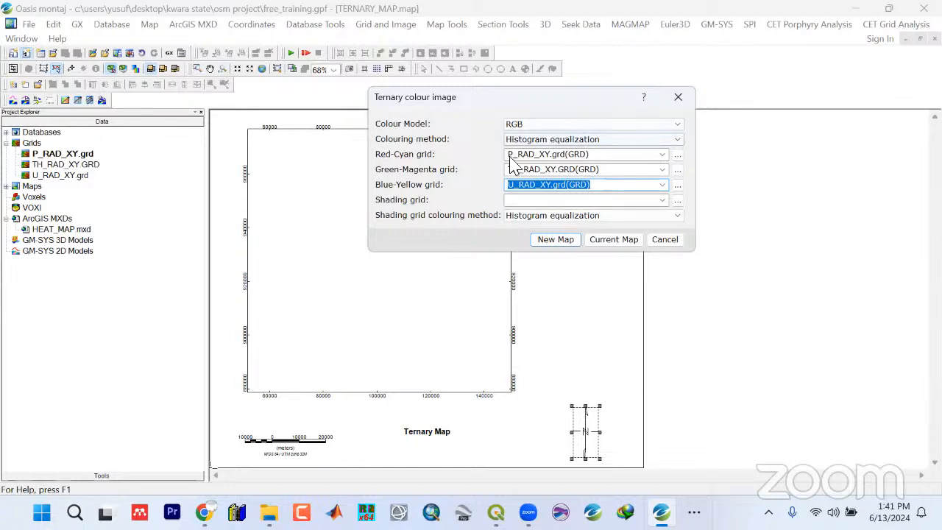
pyautogui.click(613, 240)
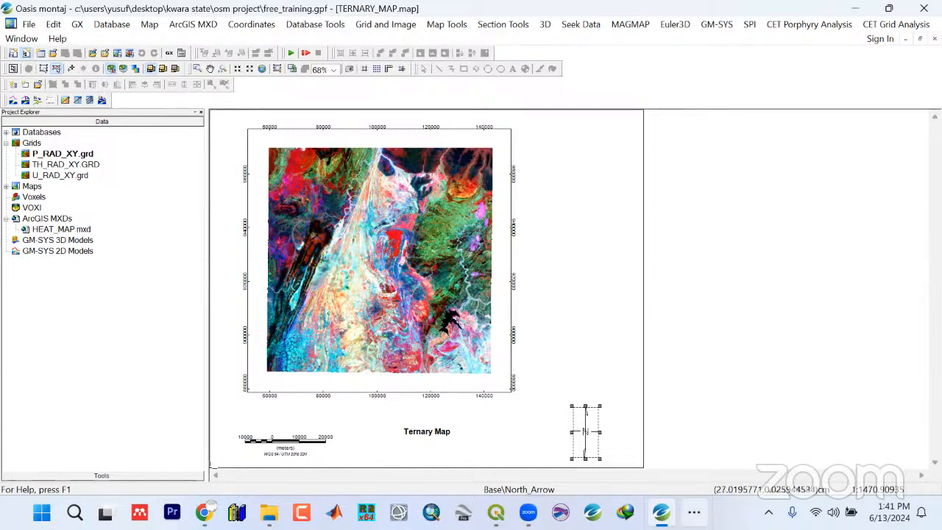
# Switch to File Explorer and view the finished TERNARY_MAP image in the Rad folder to examine its triangular legend
pyautogui.click(694, 512)
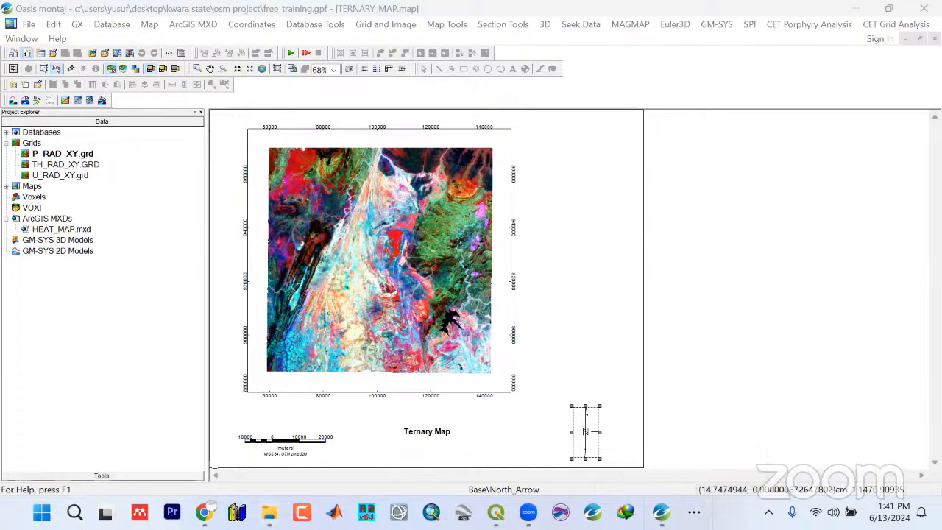
pyautogui.moveTo(269, 512)
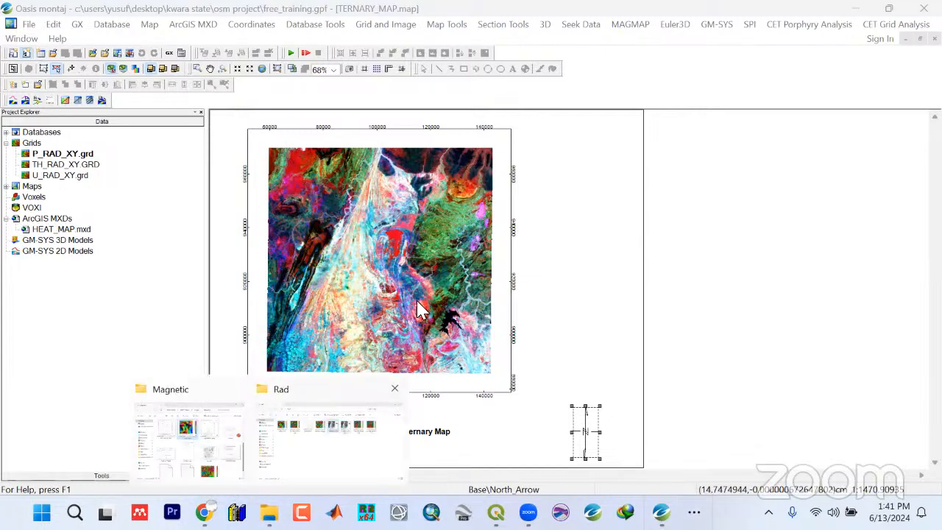
pyautogui.doubleClick(480, 151)
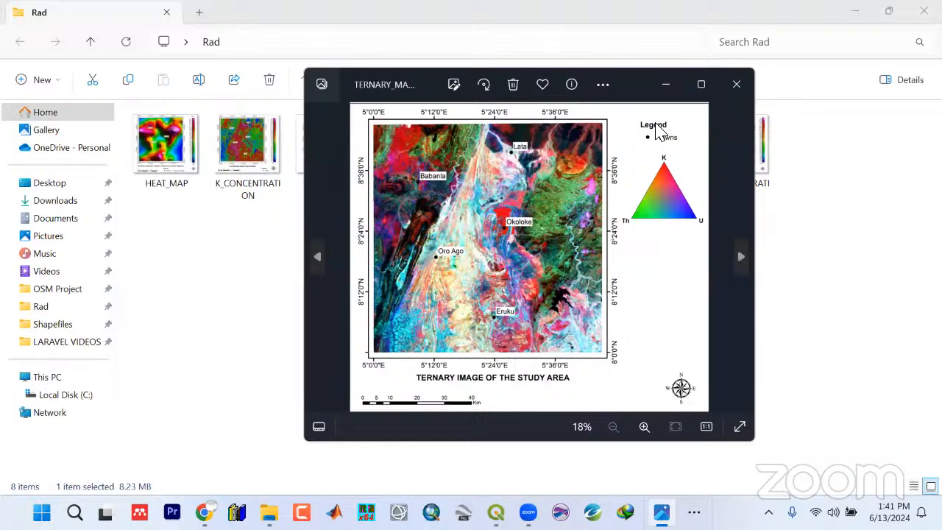
pyautogui.click(735, 84)
pyautogui.click(866, 11)
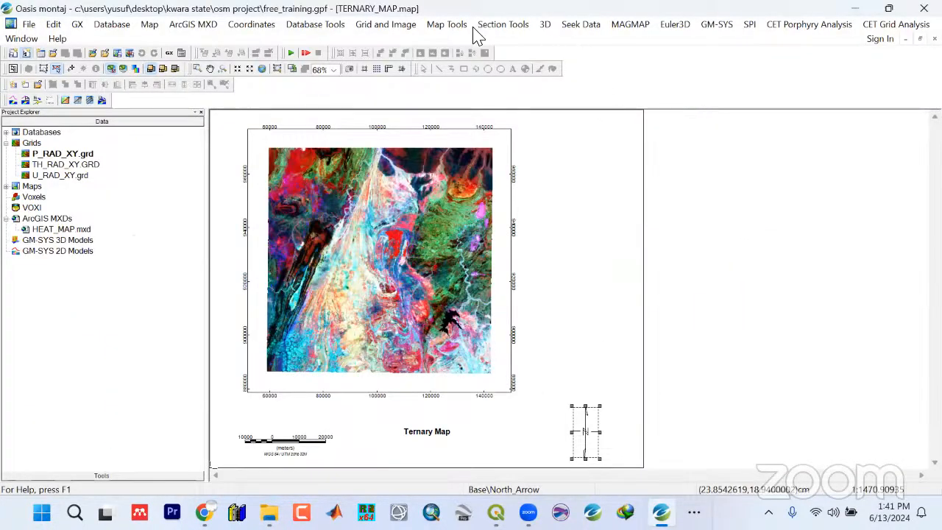
# Start a ternary colour legend for the map and set its Red-Cyan label to K
pyautogui.click(447, 27)
pyautogui.moveTo(479, 244)
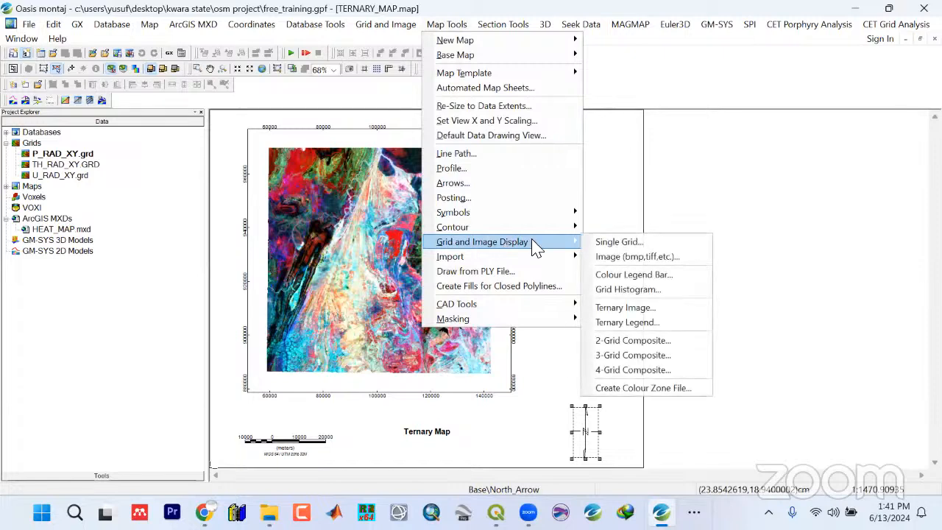
pyautogui.click(638, 324)
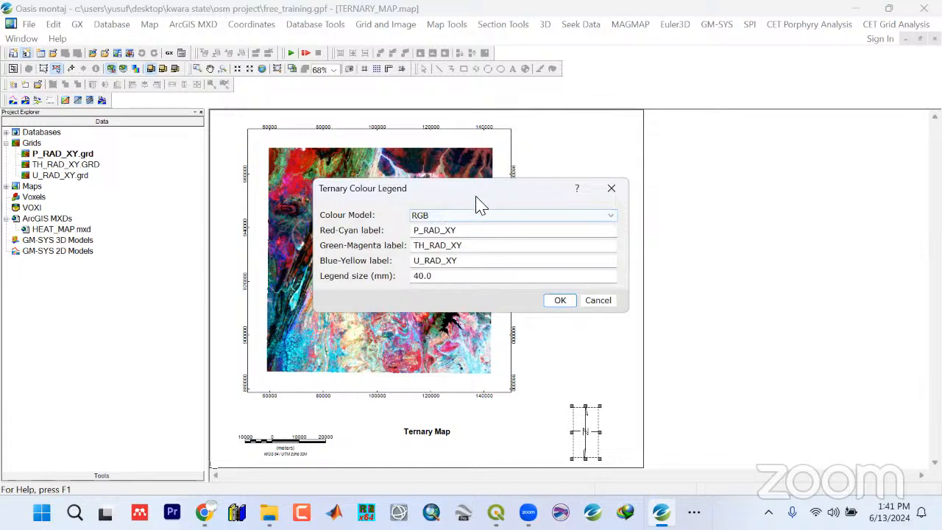
pyautogui.moveTo(488, 192); pyautogui.dragTo(572, 161)
pyautogui.moveTo(558, 206); pyautogui.dragTo(485, 205)
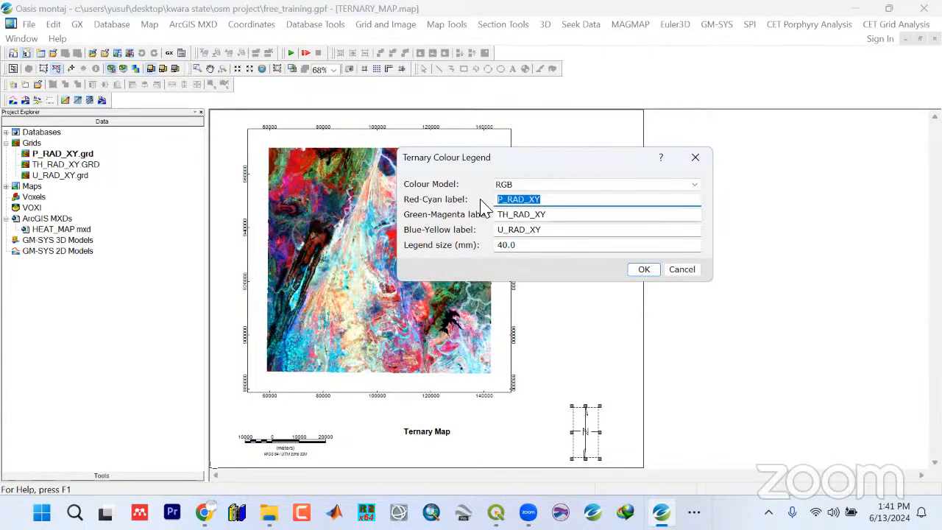
pyautogui.write('P')
# Label the legend's Green-Magenta component "ppm Th" and Blue-Yellow component "ppm U", and change the Red-Cyan label to "% K"
pyautogui.moveTo(559, 218); pyautogui.dragTo(499, 214)
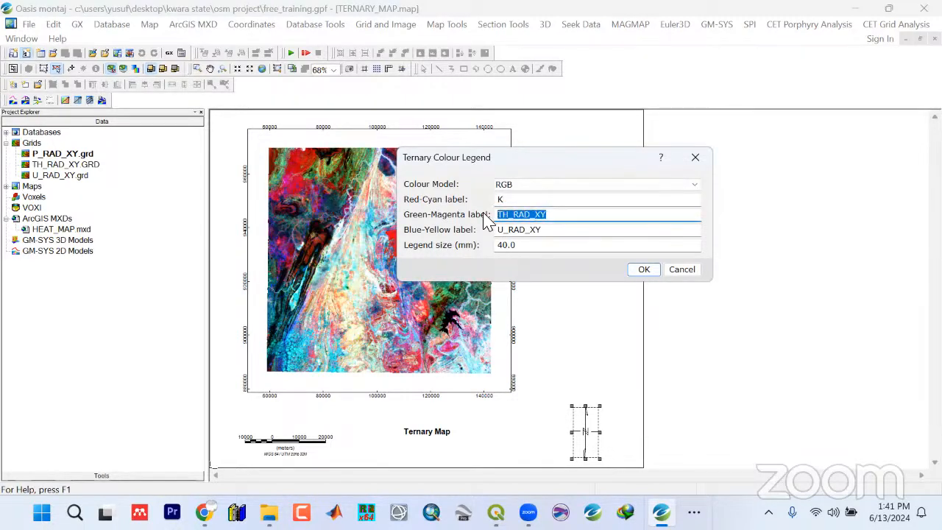
pyautogui.write('Th')
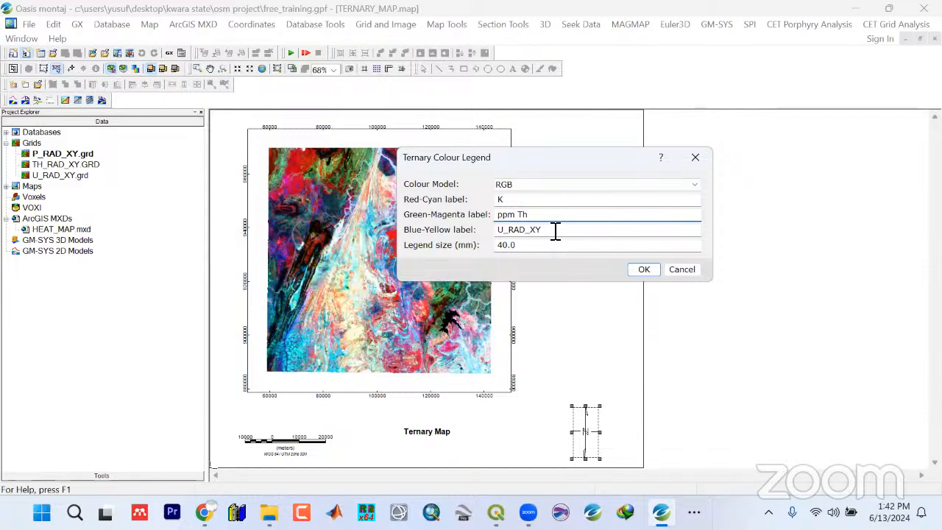
pyautogui.moveTo(555, 231); pyautogui.dragTo(470, 231)
pyautogui.write('ppm U')
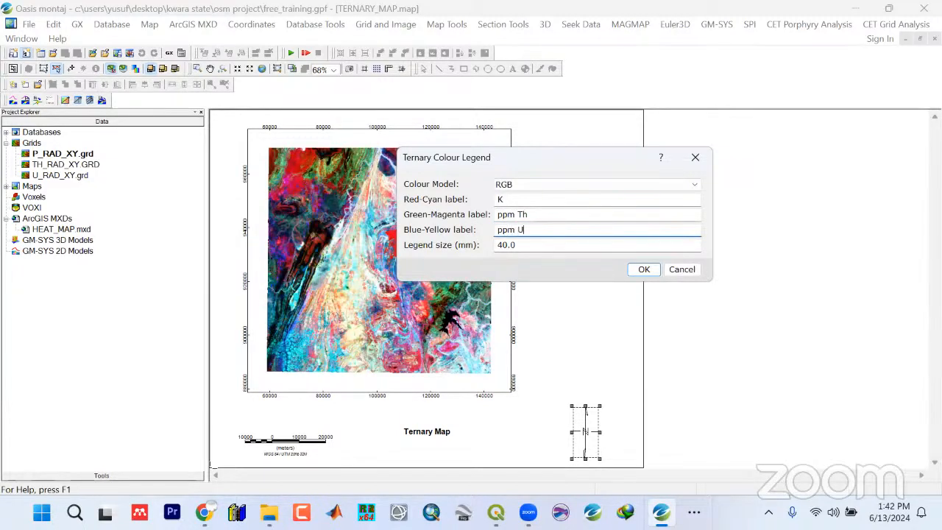
pyautogui.click(503, 201)
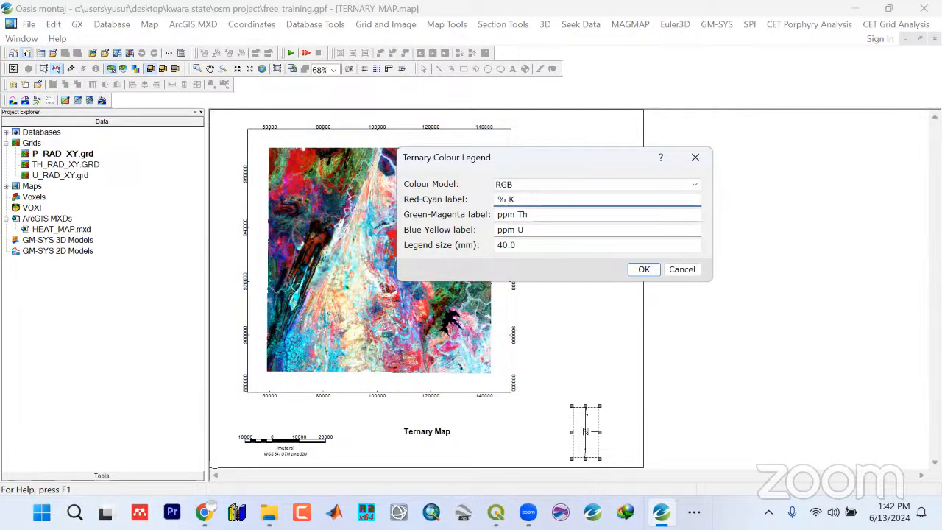
pyautogui.doubleClick(530, 252)
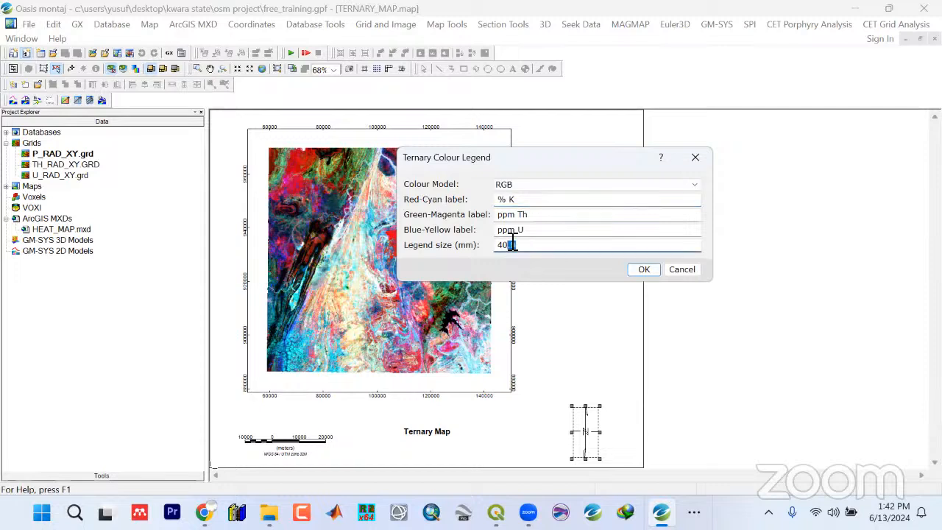
# Accept the legend at 40.0 mm and place the triangle in the blank margin beside the upper part of the ternary image
pyautogui.click(651, 272)
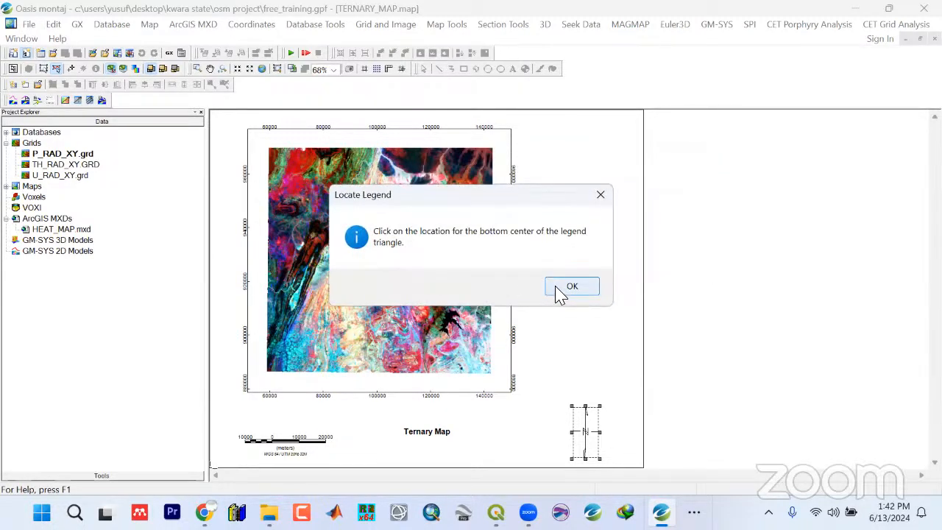
pyautogui.click(564, 288)
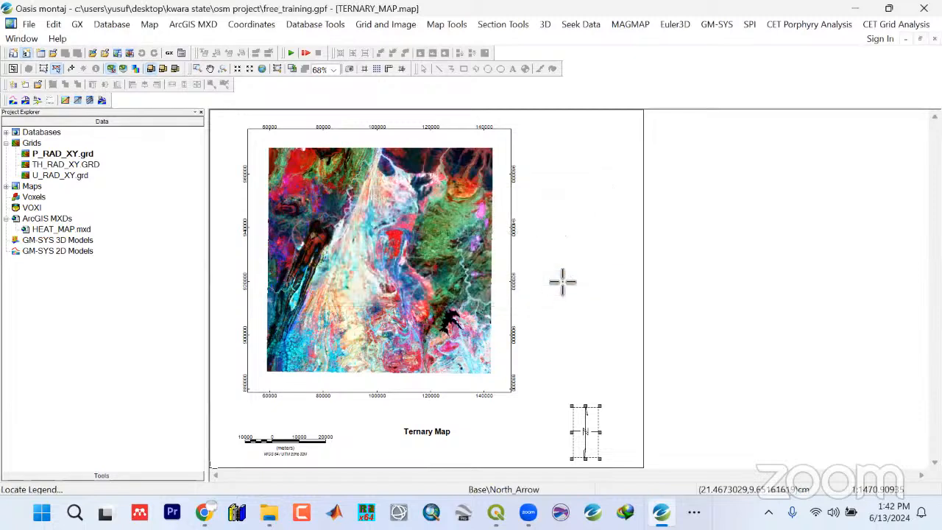
pyautogui.click(577, 214)
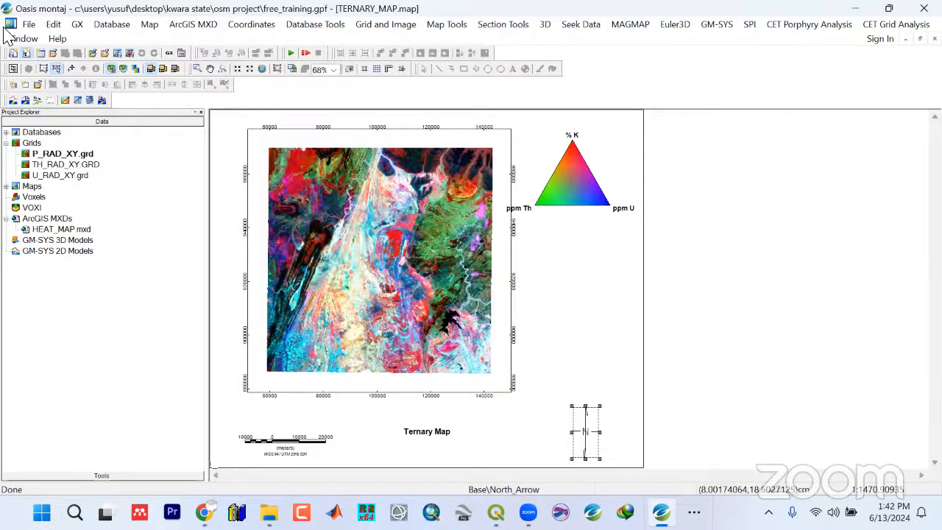
# Narrow the ternary legend and shift it within the margin so its labels sit clear of the map frame
pyautogui.click(44, 69)
pyautogui.moveTo(580, 195); pyautogui.dragTo(551, 174)
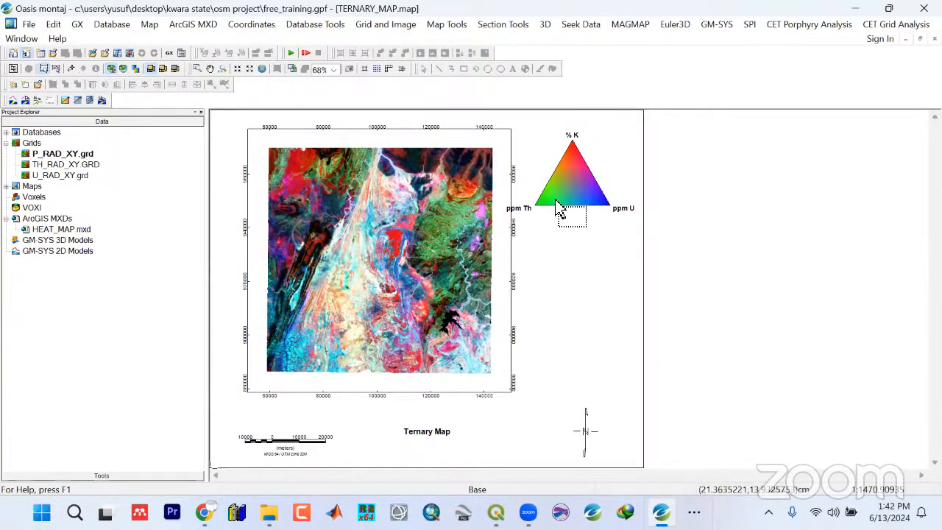
pyautogui.click(56, 70)
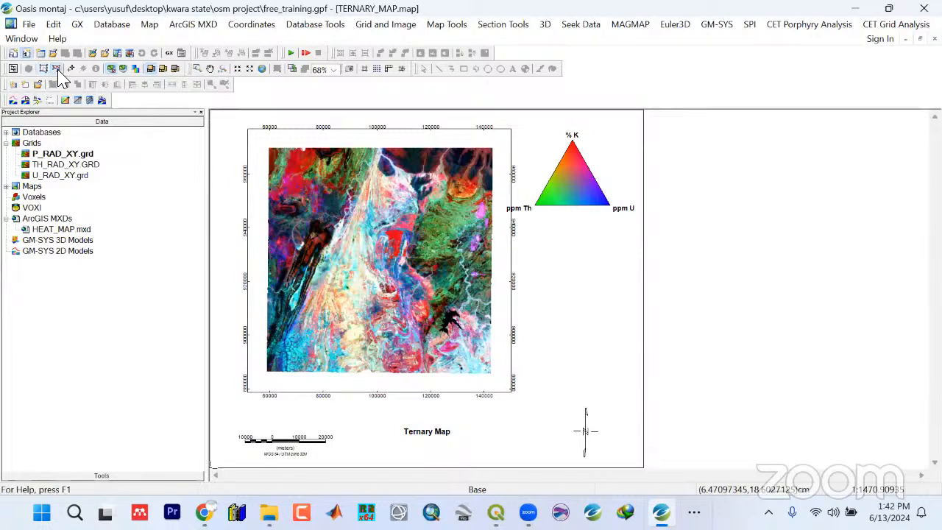
pyautogui.click(575, 195)
pyautogui.moveTo(578, 190); pyautogui.dragTo(589, 192)
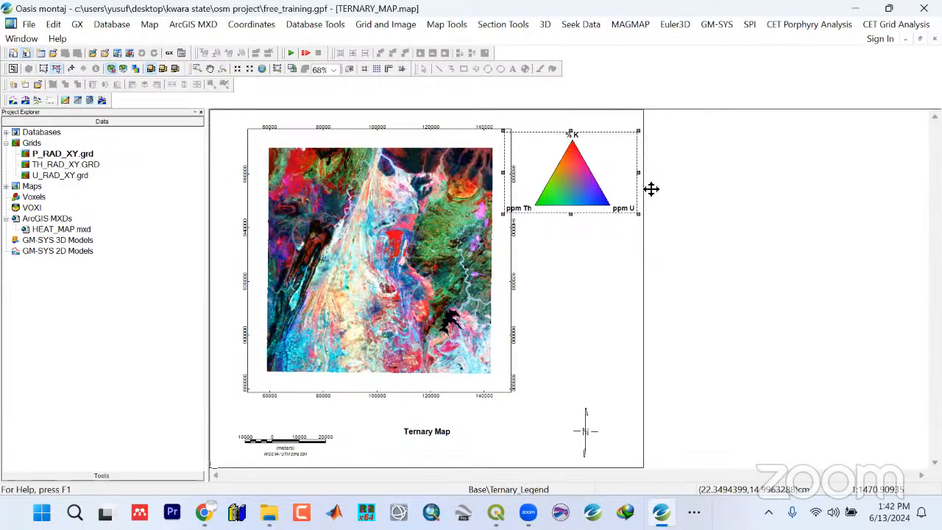
pyautogui.moveTo(648, 183); pyautogui.dragTo(629, 183)
pyautogui.moveTo(563, 197); pyautogui.dragTo(574, 197)
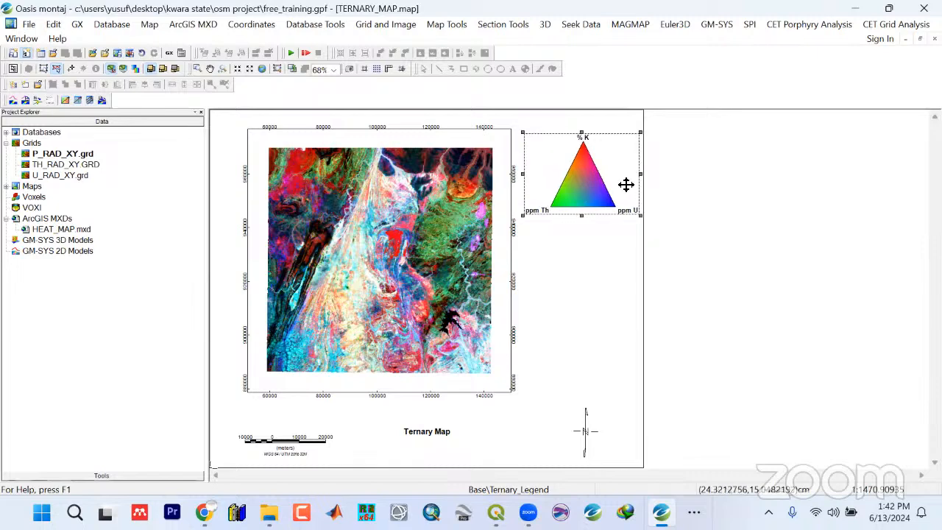
pyautogui.moveTo(640, 175); pyautogui.dragTo(630, 178)
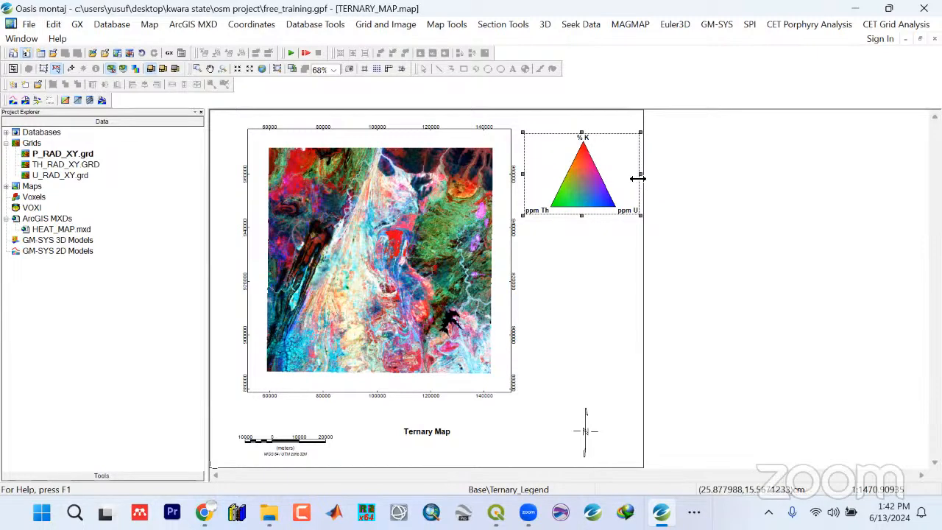
pyautogui.click(746, 175)
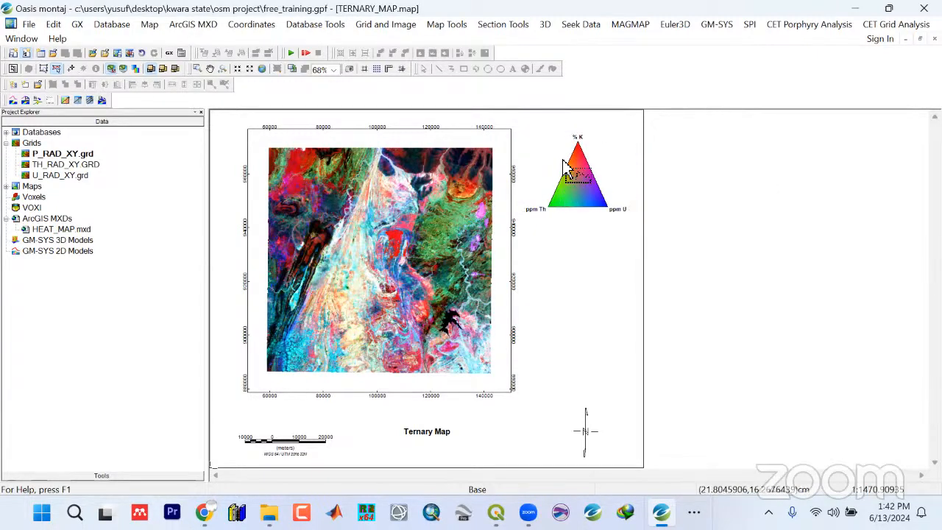
pyautogui.click(586, 173)
# Move the north arrow up the map margin so it lines up below the ternary legend
pyautogui.click(591, 439)
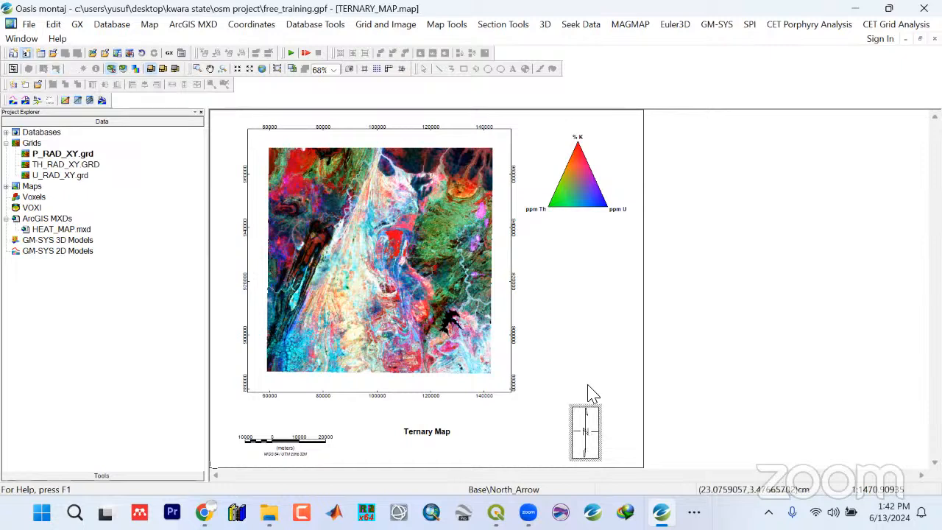
pyautogui.moveTo(581, 434); pyautogui.dragTo(592, 393)
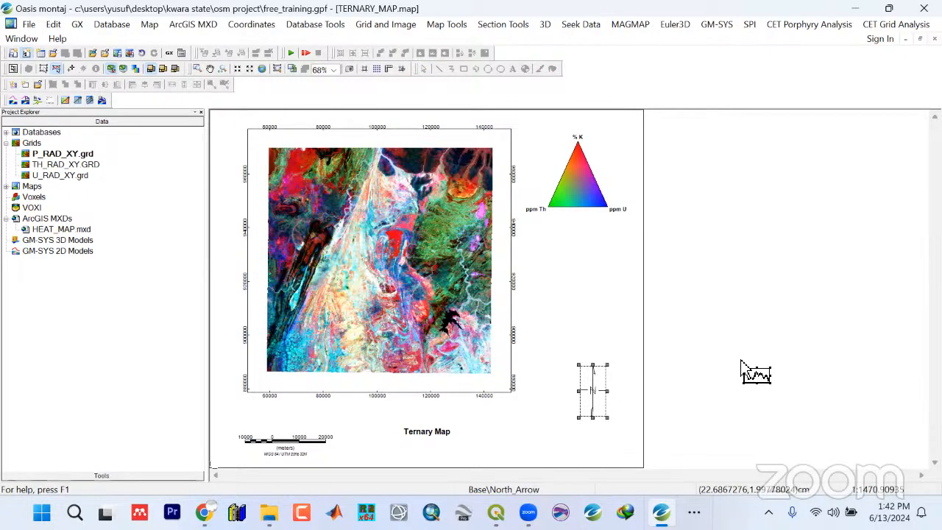
pyautogui.click(601, 395)
pyautogui.moveTo(597, 388); pyautogui.dragTo(594, 378)
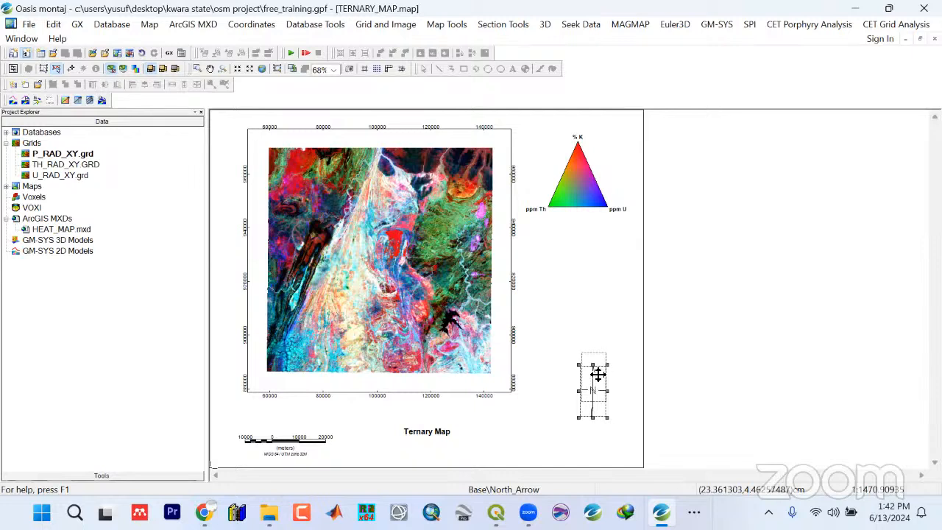
pyautogui.click(688, 376)
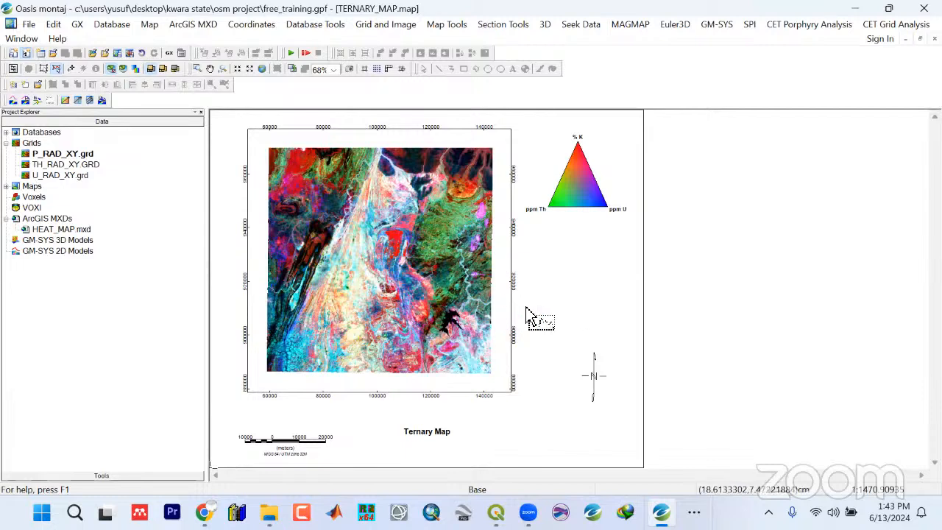
pyautogui.click(594, 380)
pyautogui.moveTo(594, 380); pyautogui.dragTo(586, 378)
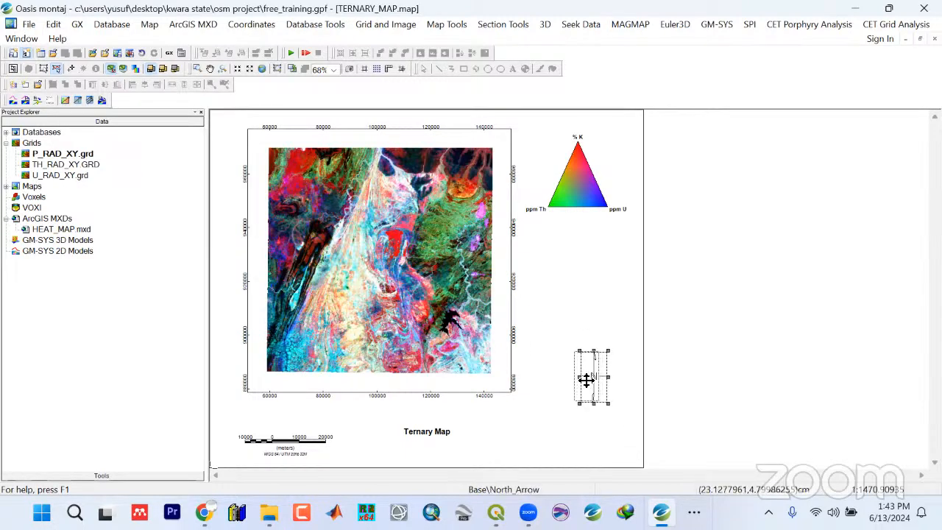
pyautogui.click(703, 355)
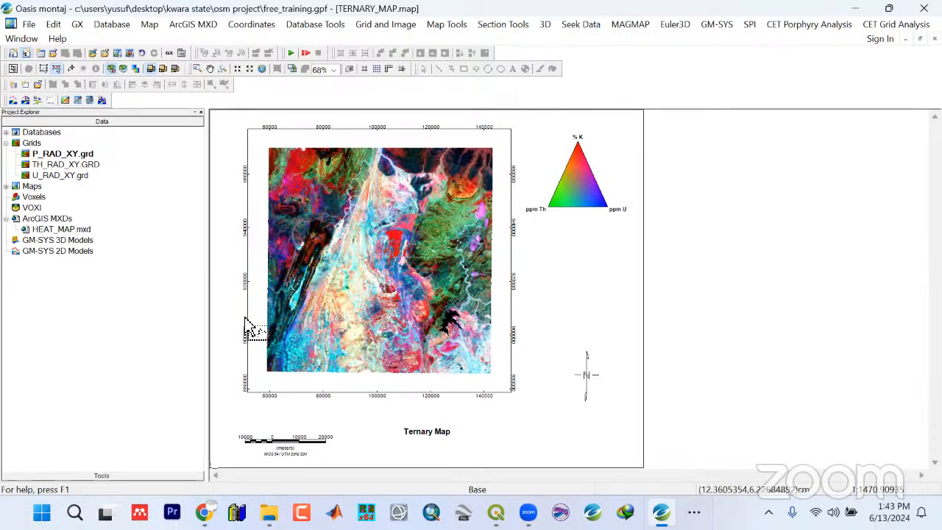
# Save the current map as the ArcGIS MXD file TERNARY_MAP in the Maps folder, declining to save changes to open documents
pyautogui.click(149, 28)
pyautogui.moveTo(212, 25)
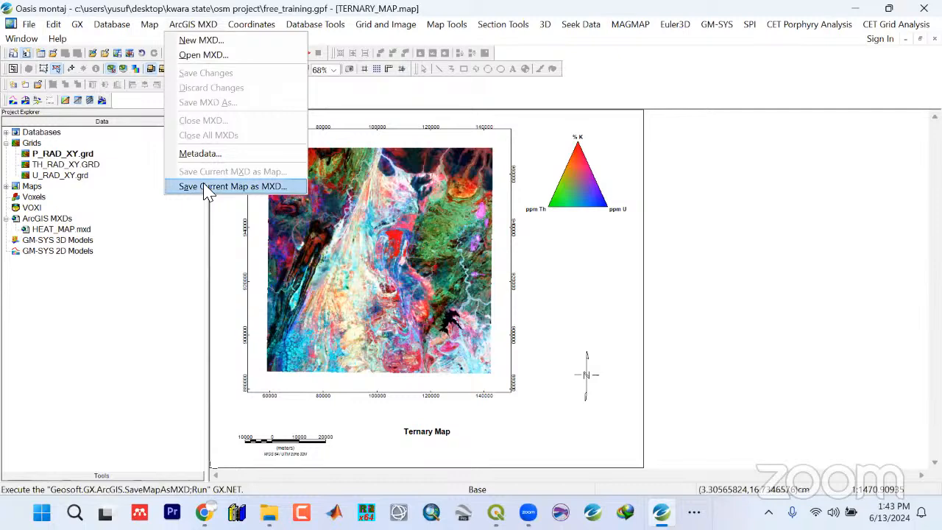
pyautogui.click(206, 186)
pyautogui.click(531, 238)
pyautogui.doubleClick(497, 286)
pyautogui.doubleClick(635, 433)
pyautogui.click(651, 434)
pyautogui.click(904, 433)
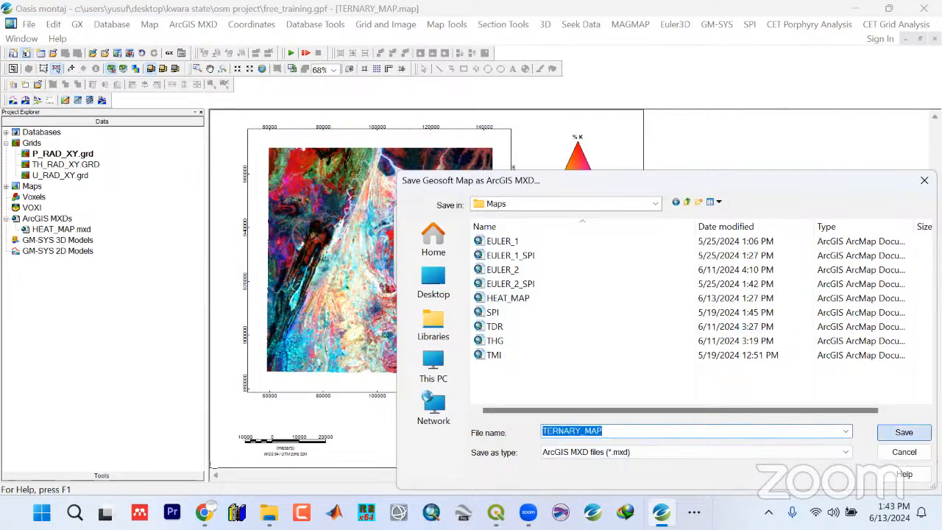
pyautogui.click(481, 276)
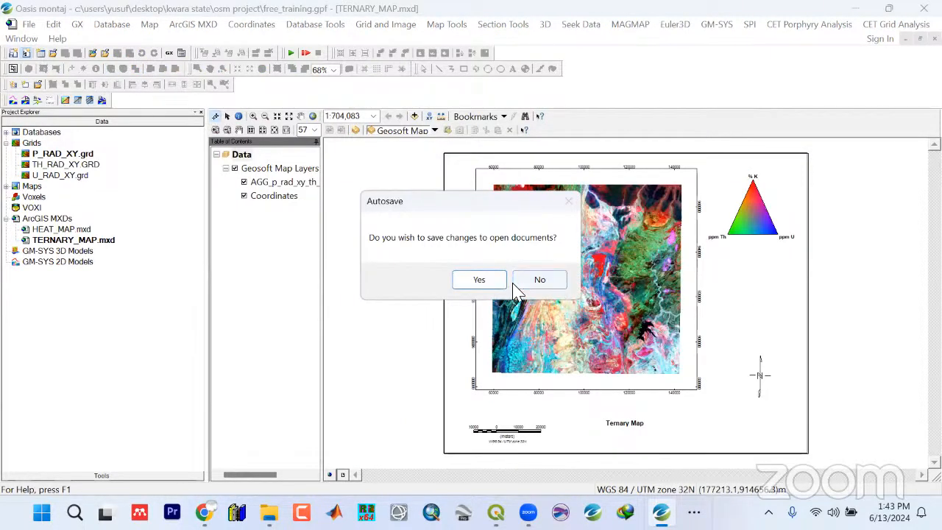
pyautogui.click(530, 279)
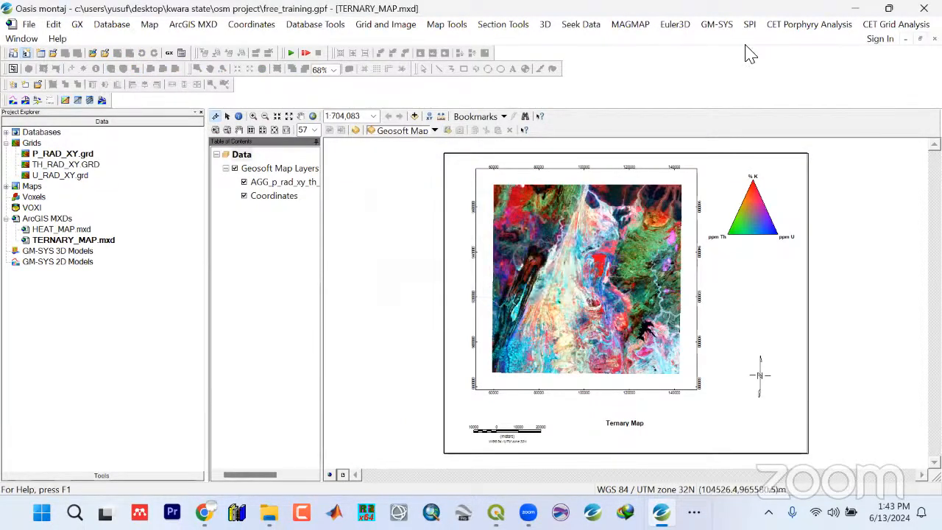
# Close all the open map and grid documents
pyautogui.click(24, 39)
pyautogui.click(44, 132)
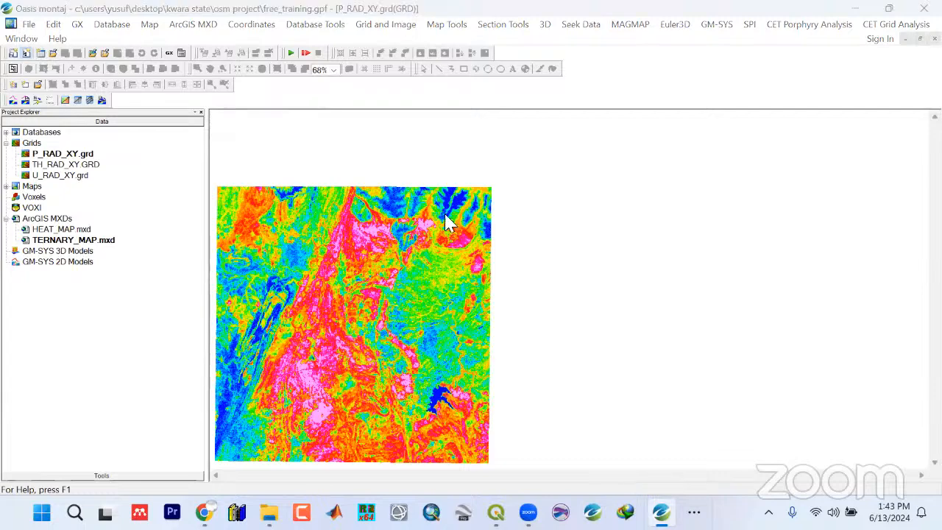
pyautogui.click(606, 208)
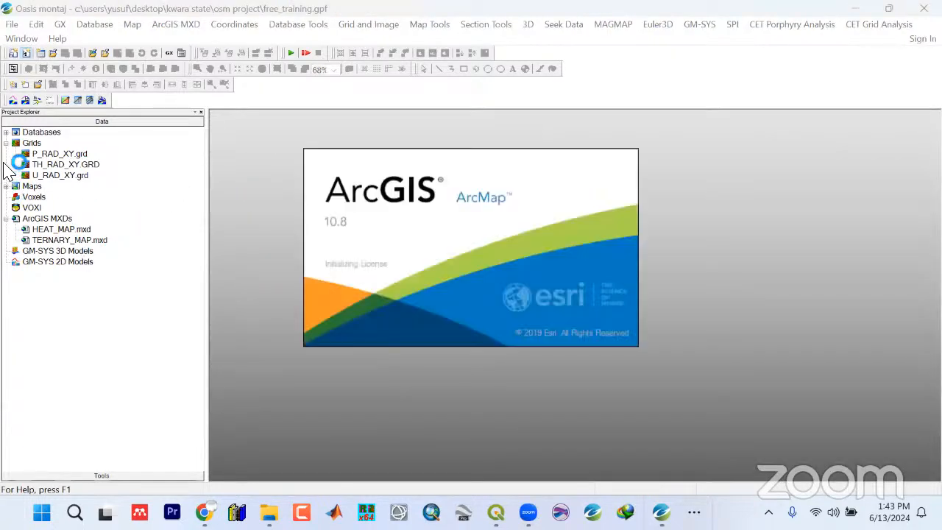
# Display the P_RAD_XY and TH_RAD_XY grids to examine their colouring
pyautogui.doubleClick(50, 154)
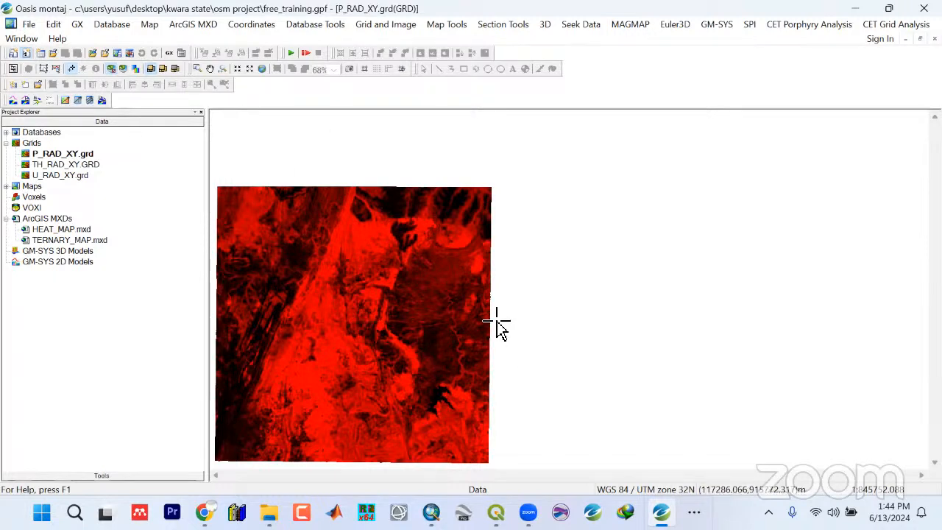
pyautogui.click(63, 166)
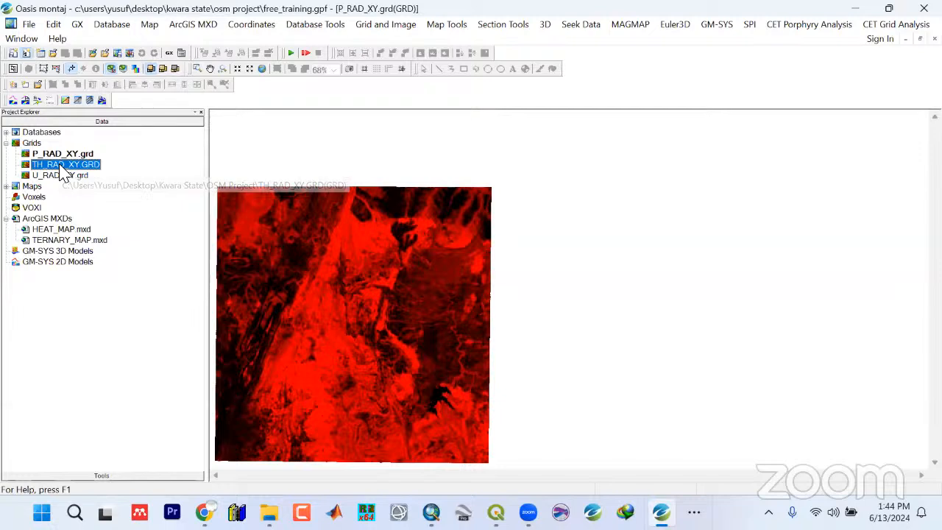
pyautogui.doubleClick(63, 166)
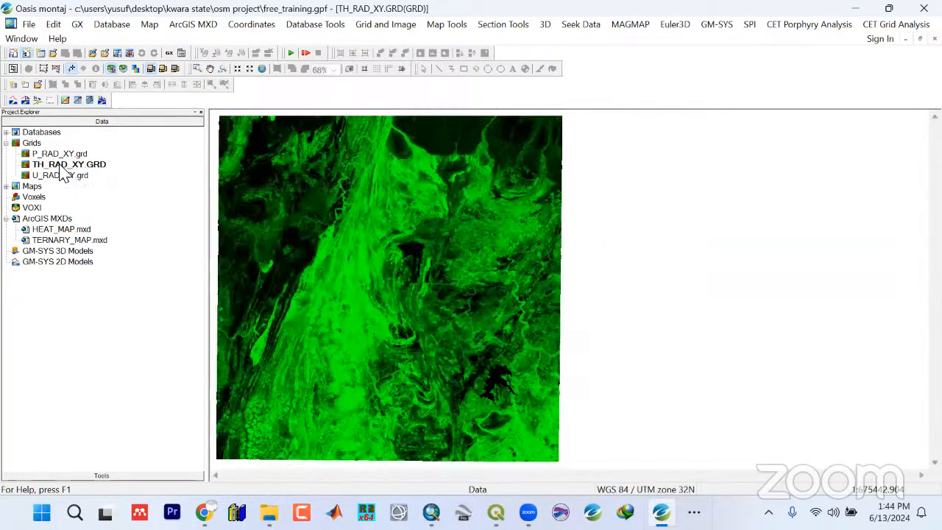
# Remove the P_RAD_XY, TH_RAD_XY and U_RAD_XY grids from the project
pyautogui.click(70, 154)
pyautogui.rightClick(74, 156)
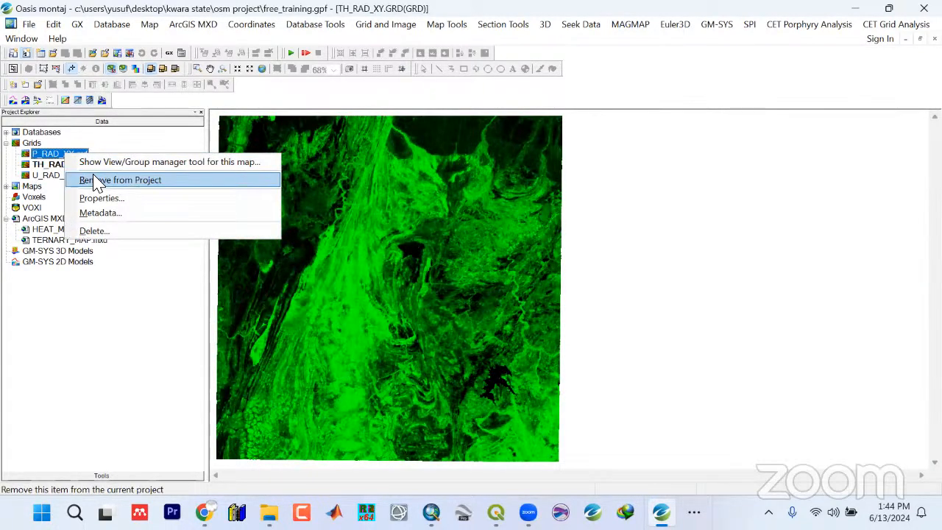
pyautogui.click(89, 181)
pyautogui.rightClick(53, 156)
pyautogui.click(84, 182)
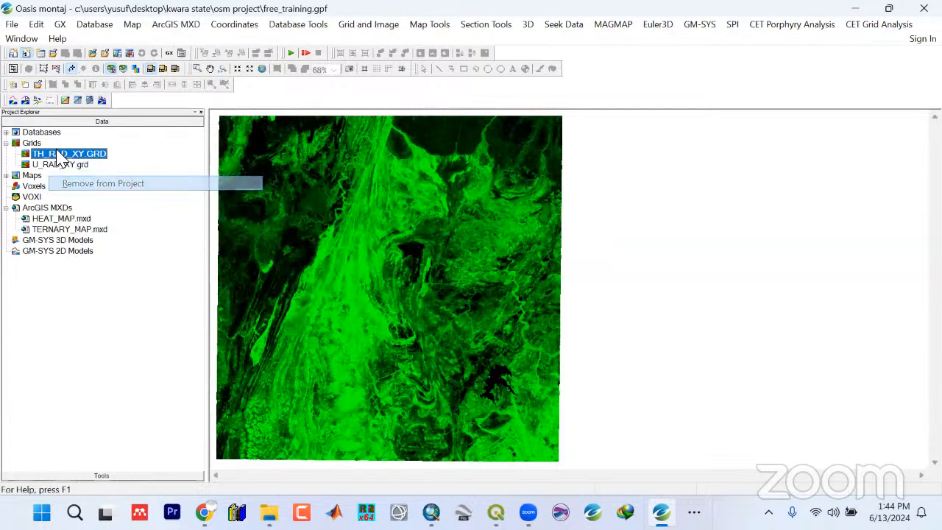
pyautogui.rightClick(58, 156)
pyautogui.click(86, 176)
# Add the P_RAD_LL grid from the OSM Project folder to the project
pyautogui.click(33, 144)
pyautogui.rightClick(41, 149)
pyautogui.click(74, 156)
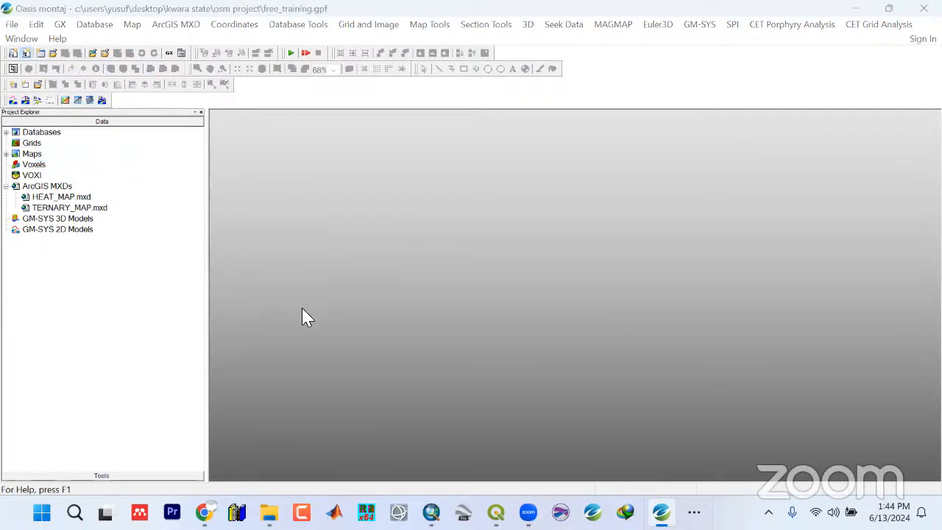
pyautogui.scroll(-6, 330, 242)
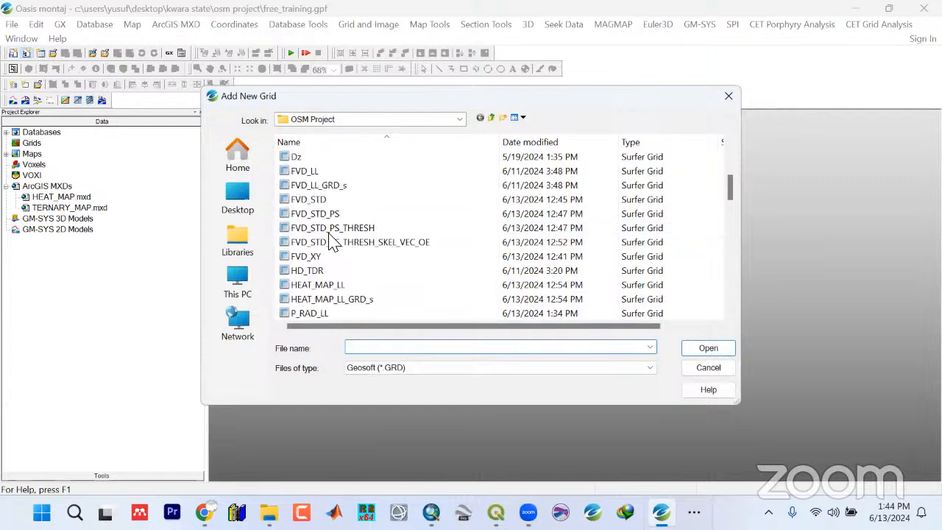
pyautogui.click(313, 271)
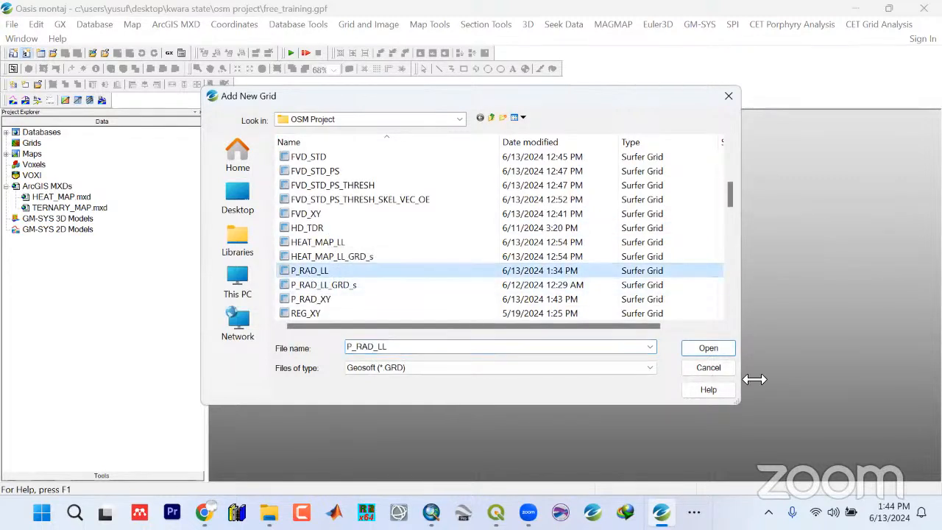
pyautogui.click(706, 350)
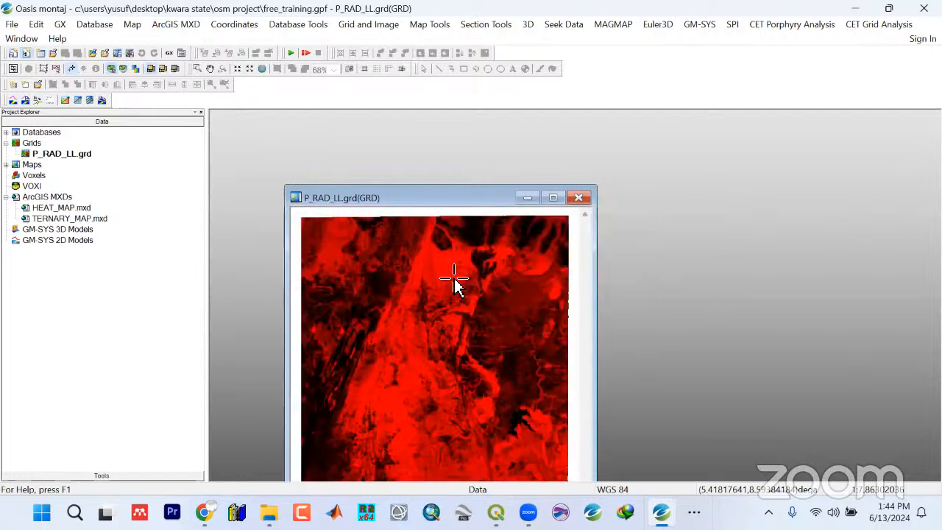
# Close the P_RAD_LL grid view and check the grid's properties
pyautogui.click(580, 198)
pyautogui.rightClick(65, 159)
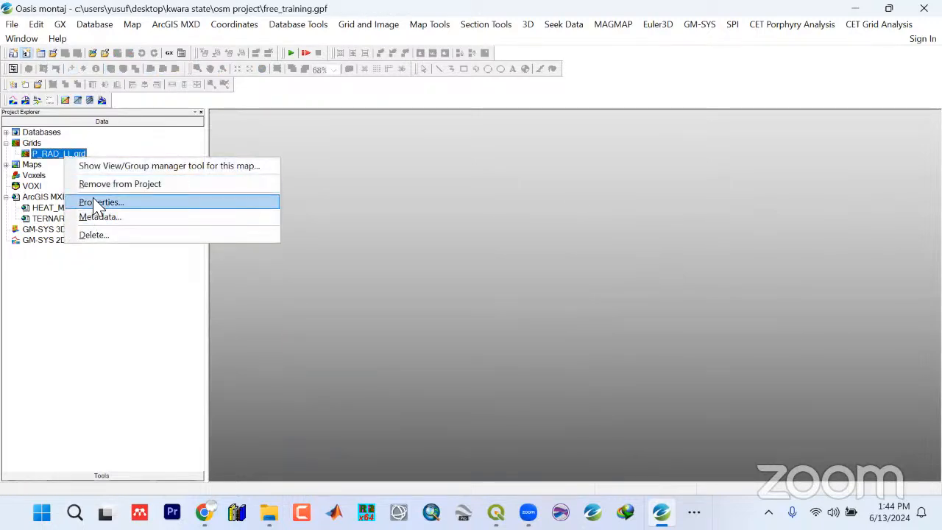
pyautogui.click(95, 203)
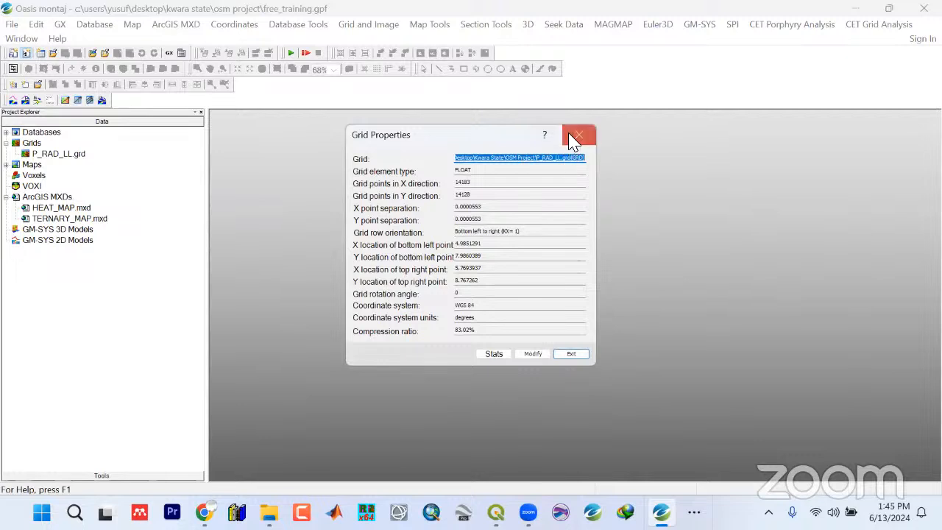
pyautogui.click(578, 136)
pyautogui.click(52, 156)
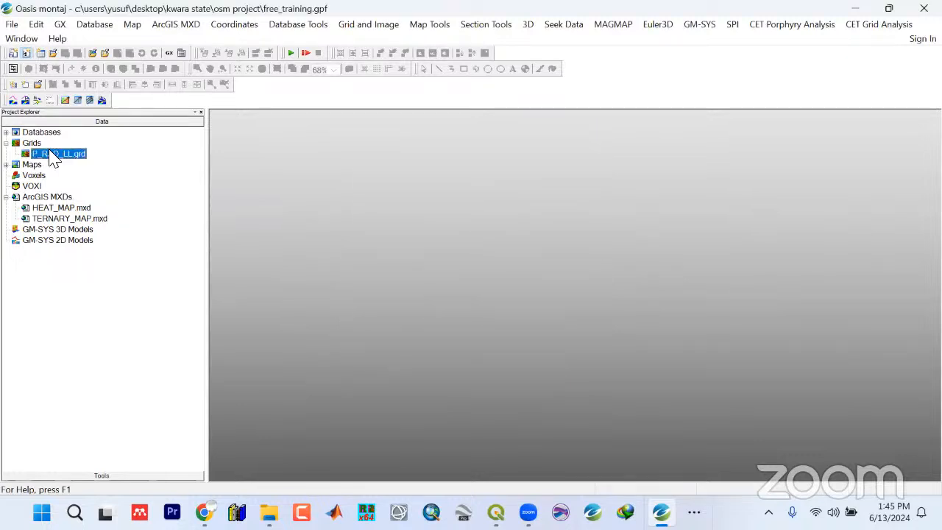
pyautogui.press('Escape')
pyautogui.doubleClick(77, 156)
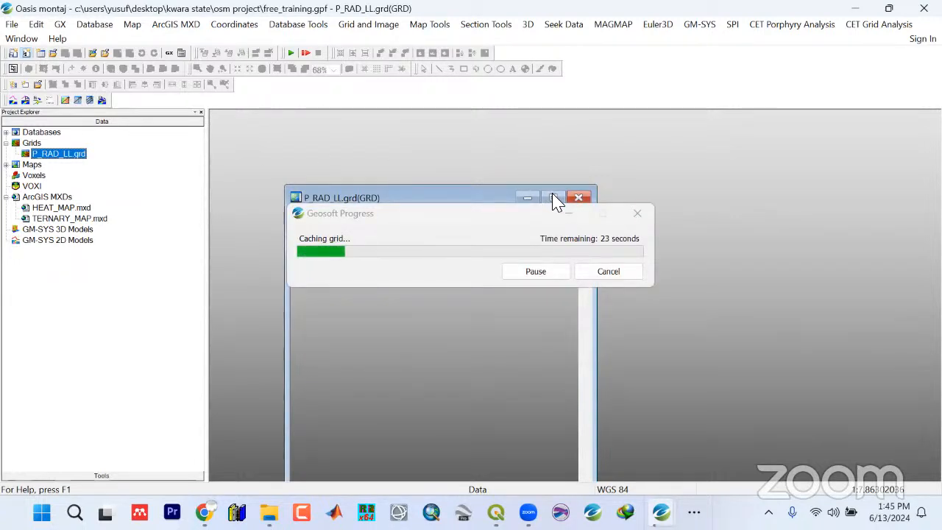
pyautogui.click(616, 272)
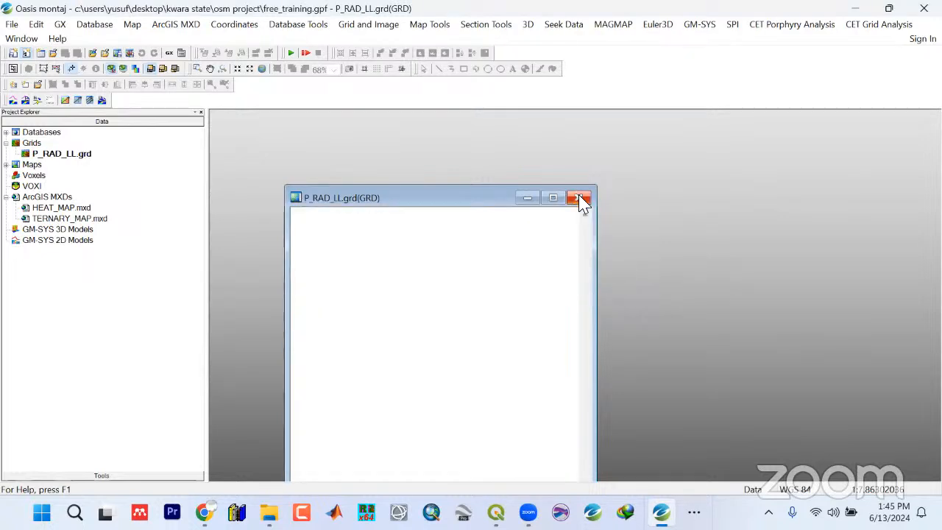
pyautogui.click(580, 199)
# Remove the P_RAD_LL grid from the project and expand the list of project databases
pyautogui.rightClick(71, 156)
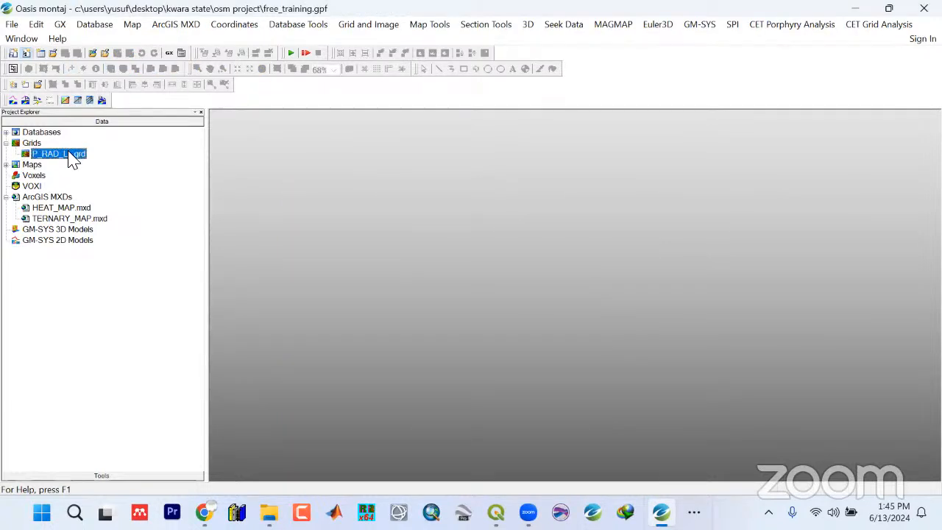
pyautogui.click(87, 180)
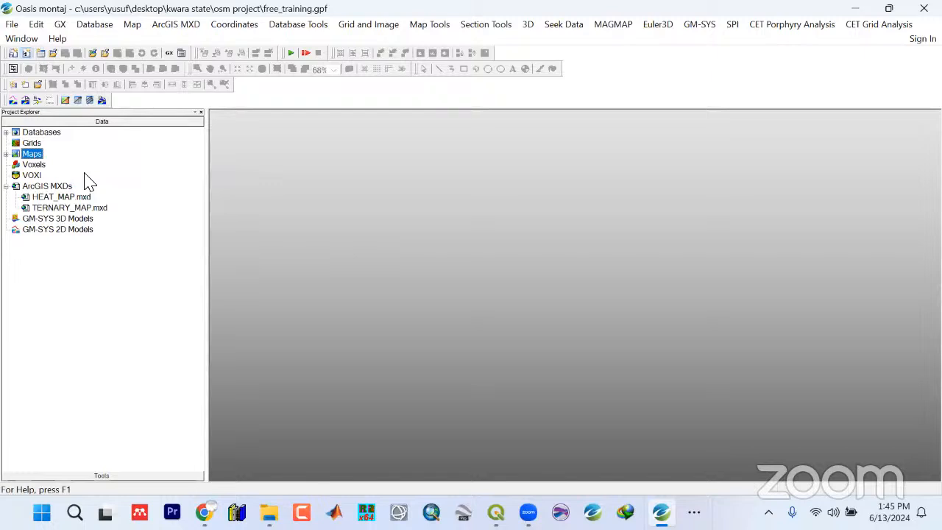
pyautogui.click(6, 133)
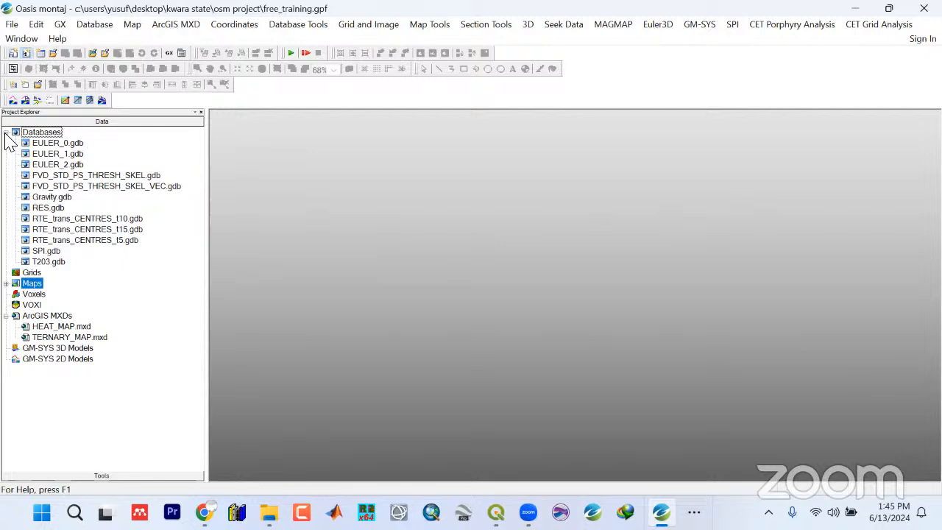
# Collapse the project's list of databases and make the Project Explorer narrower
pyautogui.click(6, 132)
pyautogui.click(31, 144)
pyautogui.click(5, 155)
pyautogui.click(5, 155)
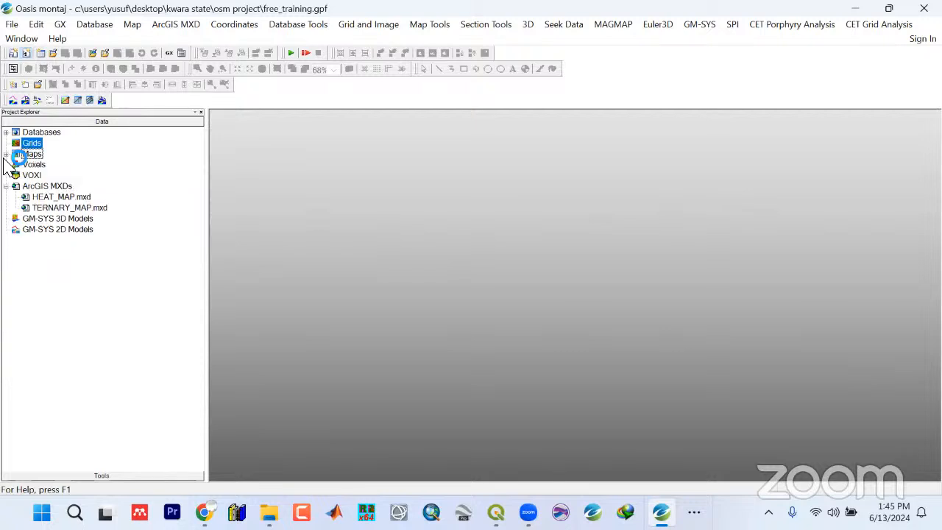
pyautogui.click(61, 145)
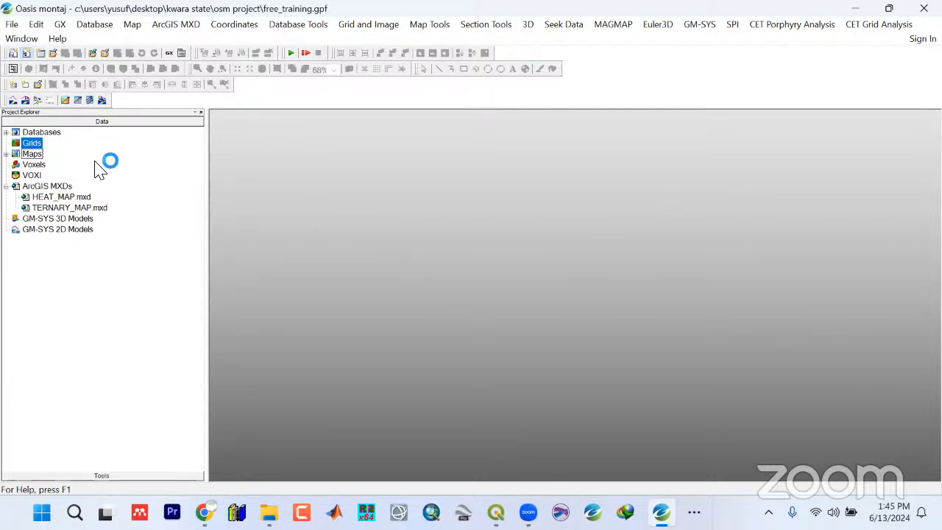
pyautogui.click(6, 154)
pyautogui.click(7, 155)
pyautogui.moveTo(213, 222); pyautogui.dragTo(181, 222)
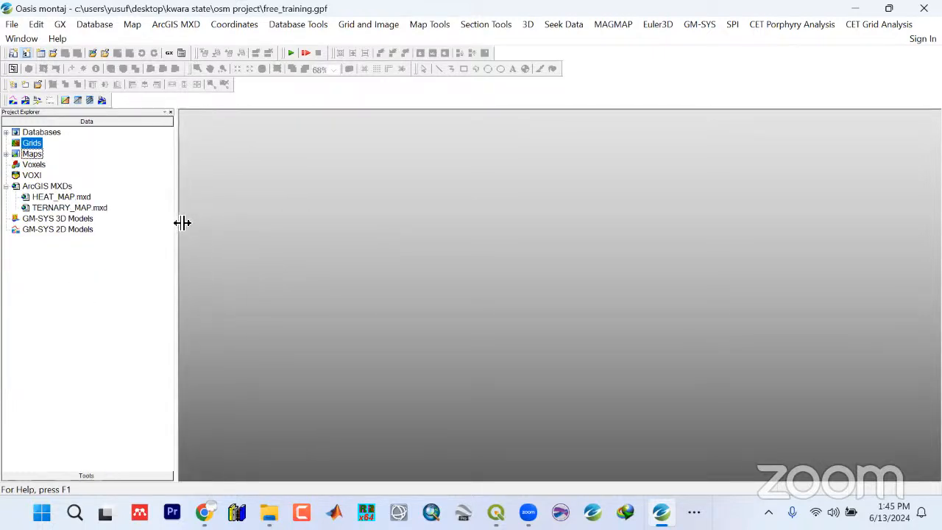
# Switch to ArcMap and open the TERNARY_MAP document from the Maps folder
pyautogui.click(12, 30)
pyautogui.moveTo(77, 41)
pyautogui.click(159, 68)
pyautogui.moveTo(183, 271); pyautogui.dragTo(170, 270)
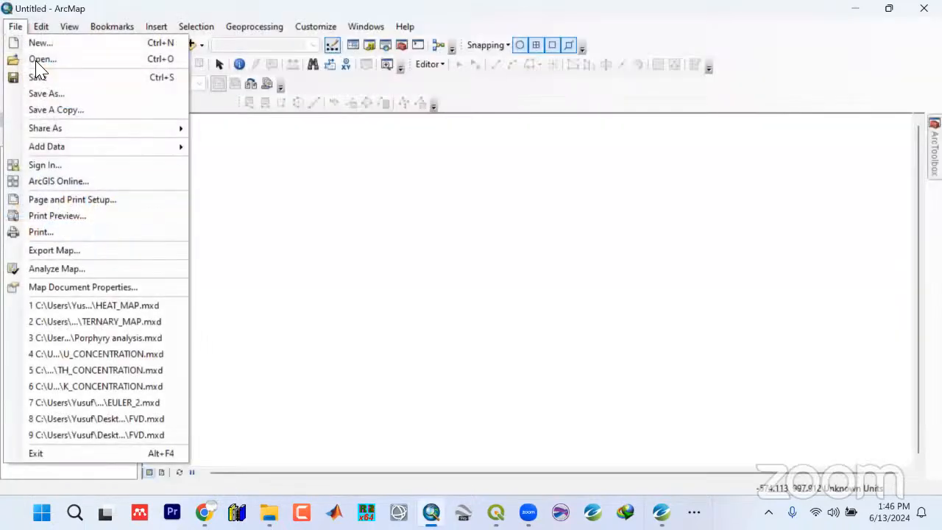
pyautogui.click(711, 319)
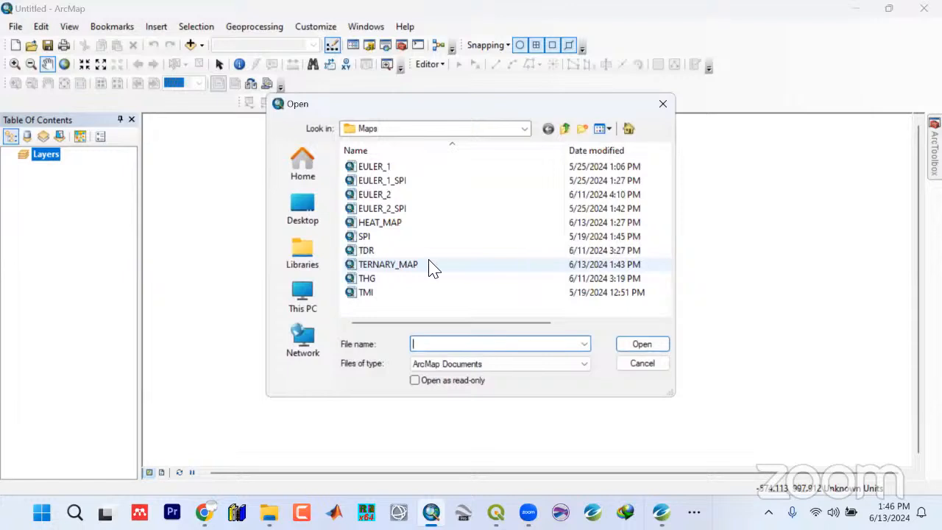
pyautogui.click(431, 265)
pyautogui.click(648, 348)
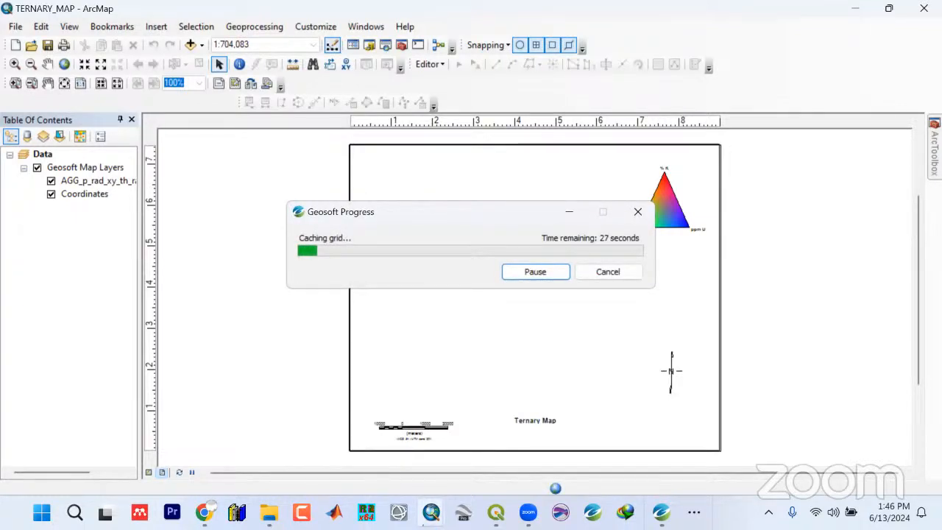
# Switch to Chrome, read the viewers' questions in the YouTube live chat, and return to ArcMap
pyautogui.click(208, 507)
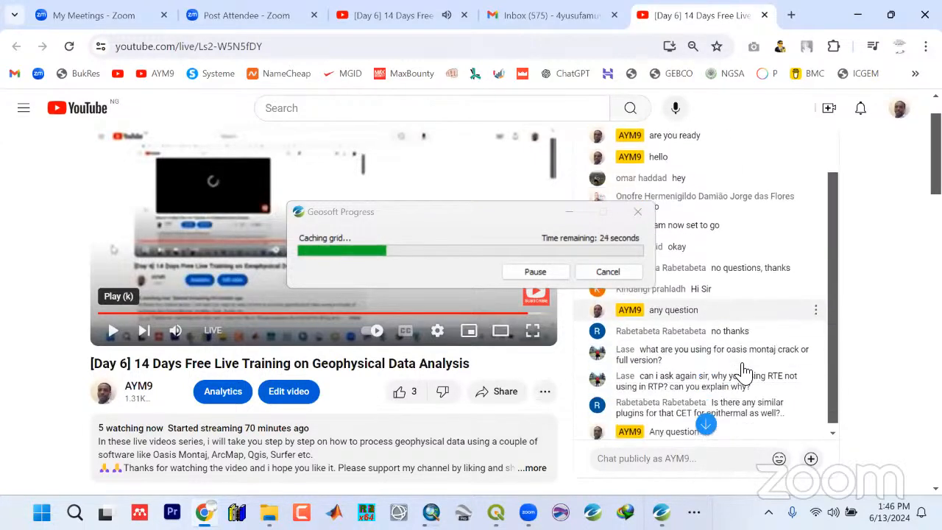
pyautogui.scroll(2, 743, 371)
pyautogui.scroll(-2, 743, 371)
pyautogui.scroll(2, 743, 371)
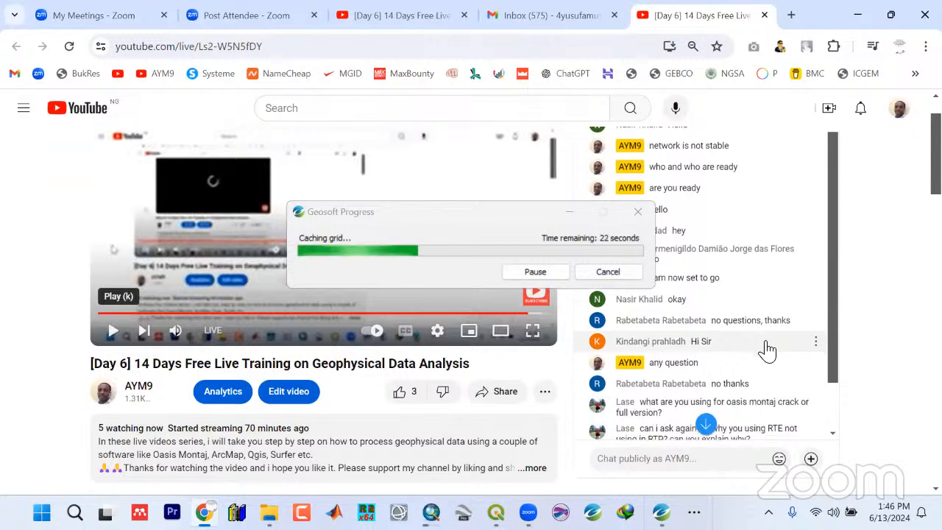
pyautogui.scroll(-2, 767, 350)
pyautogui.scroll(1, 766, 350)
pyautogui.scroll(-1, 766, 350)
pyautogui.scroll(1, 767, 351)
pyautogui.scroll(-2, 767, 351)
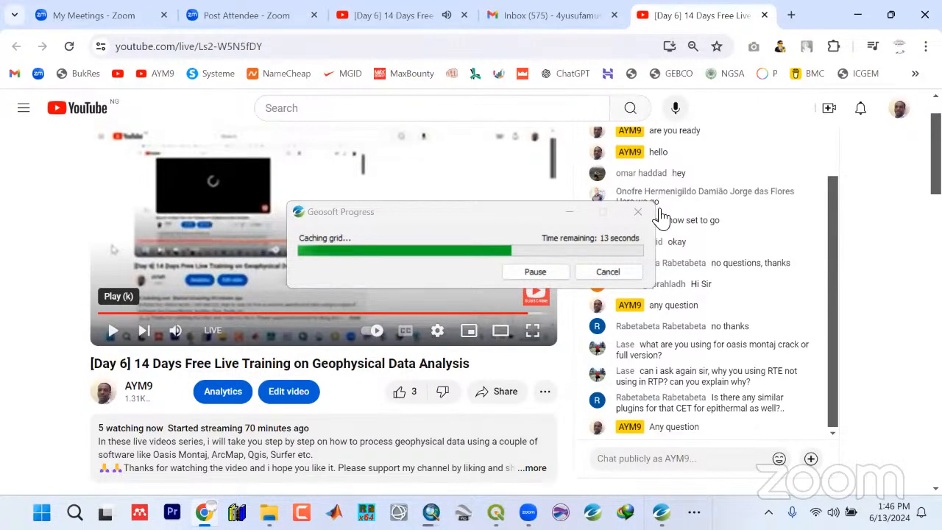
pyautogui.click(857, 14)
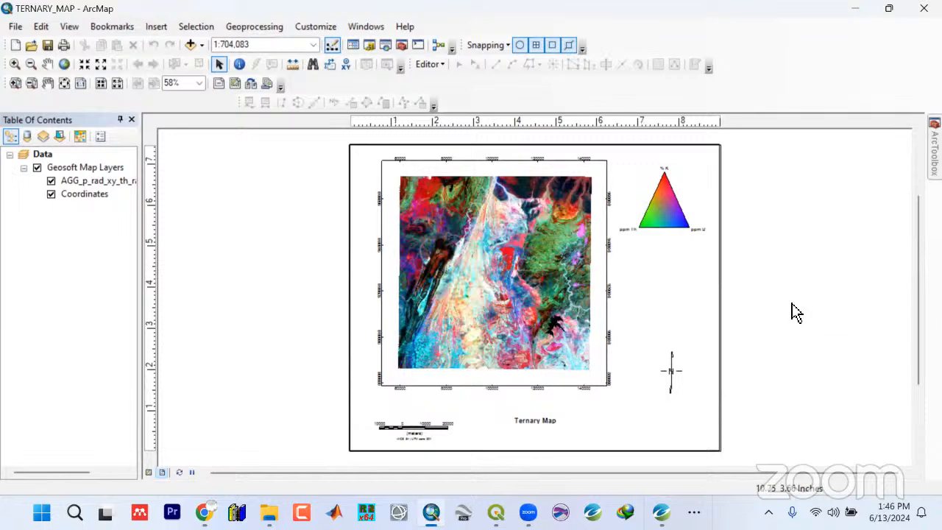
# Enlarge the ternary map to a scale of 1:600,000 and add a graticule to its data frame
pyautogui.click(459, 168)
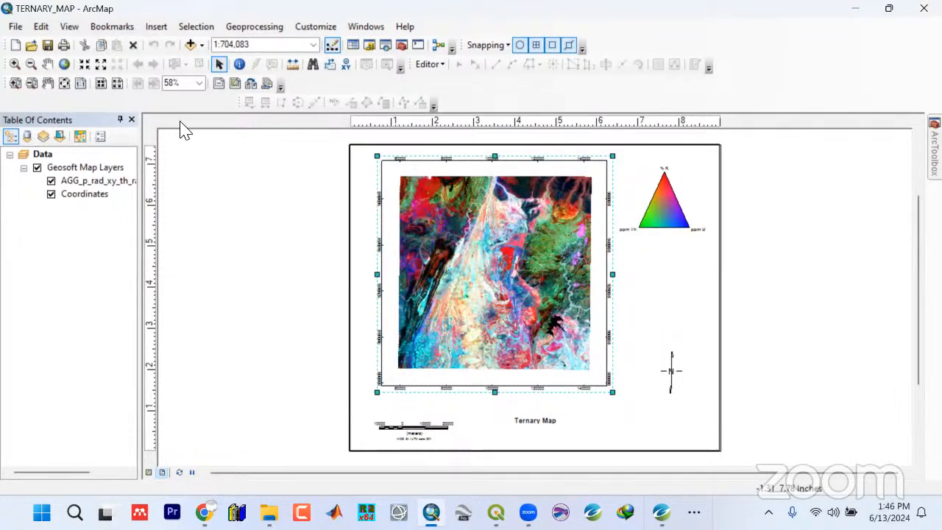
pyautogui.click(84, 64)
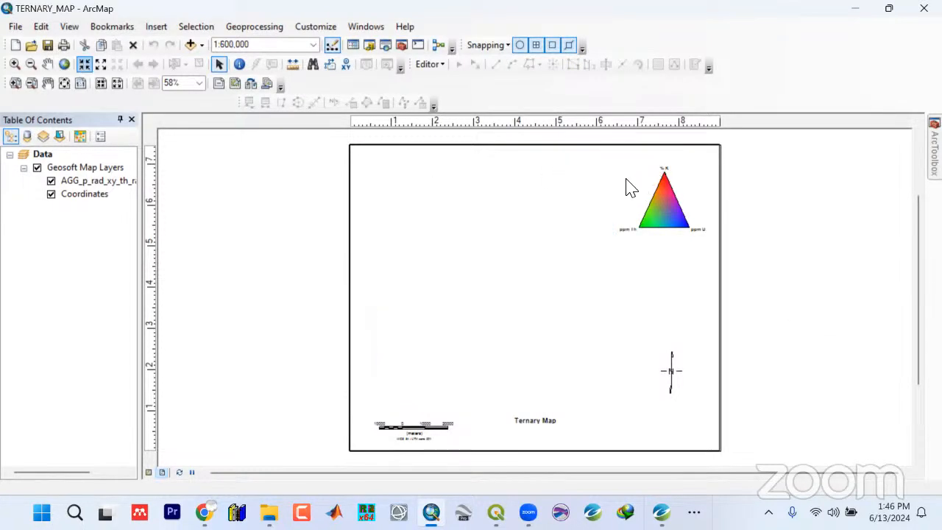
pyautogui.rightClick(612, 155)
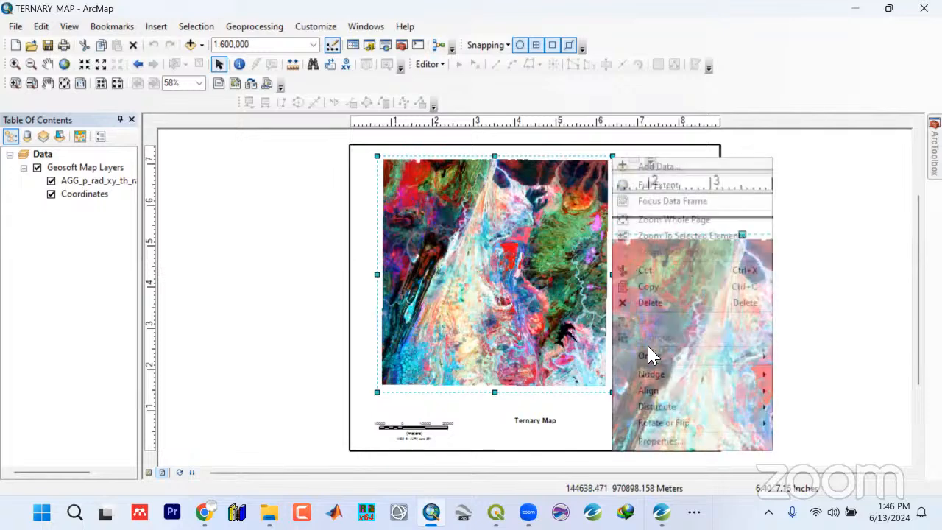
pyautogui.click(662, 441)
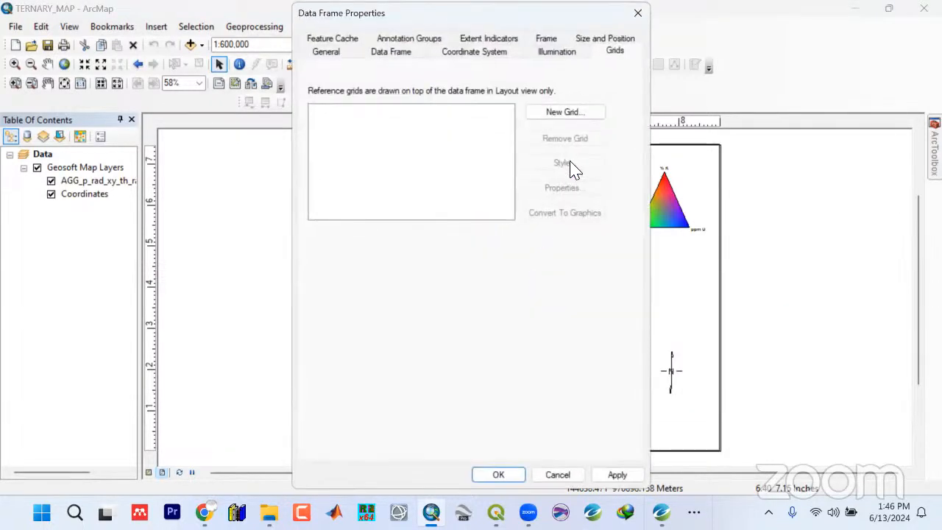
pyautogui.click(565, 376)
pyautogui.click(565, 376)
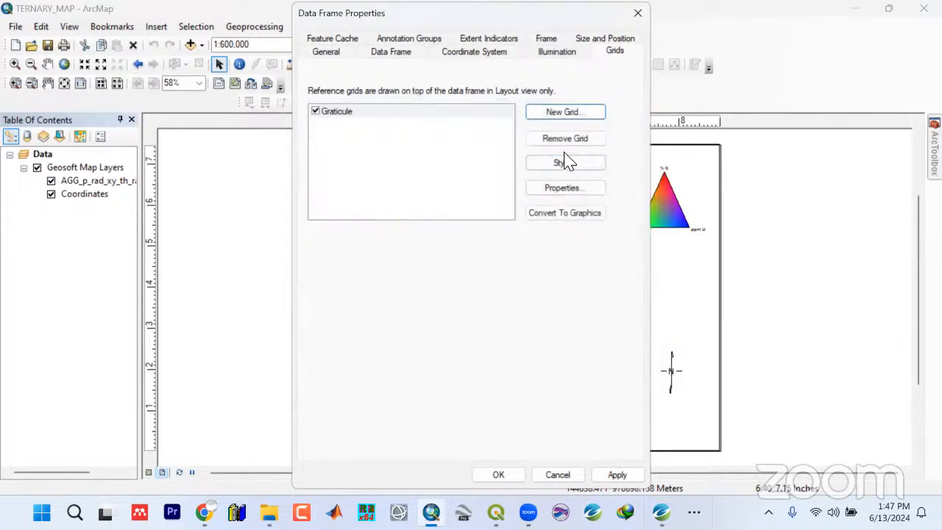
# Switch the graticule to degrees and decimal minutes and set its X and Y intervals to 12 minutes
pyautogui.click(565, 188)
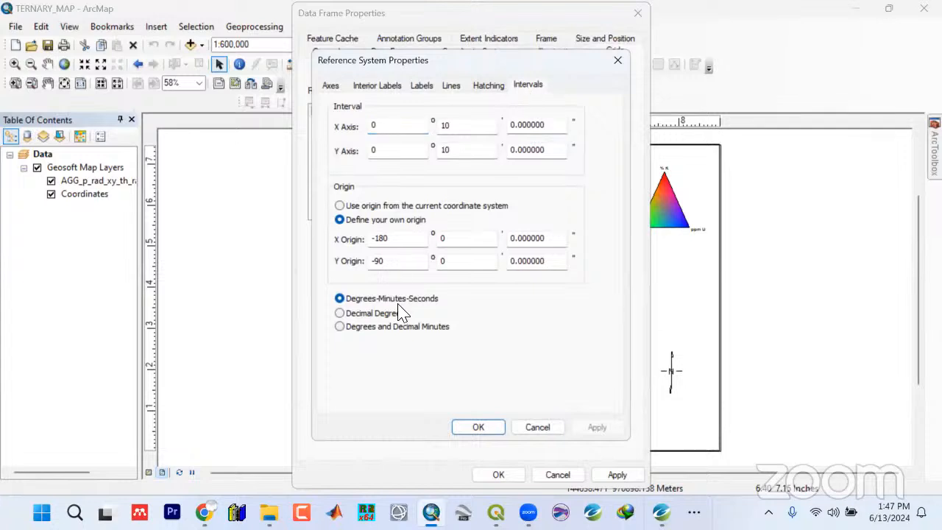
pyautogui.click(395, 314)
pyautogui.click(410, 326)
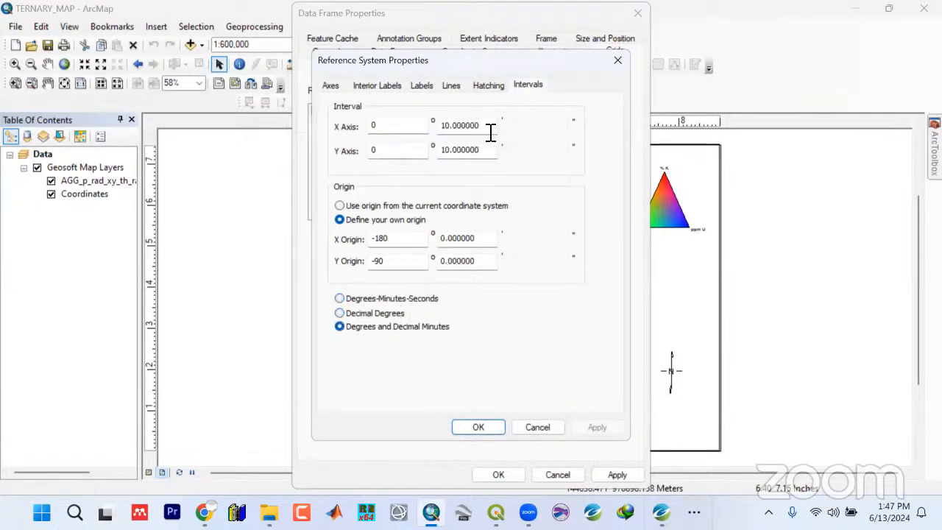
pyautogui.moveTo(491, 132); pyautogui.dragTo(427, 120)
pyautogui.write('1')
pyautogui.moveTo(486, 158); pyautogui.dragTo(437, 148)
pyautogui.write('1')
# Hide the graticule's lines and ticks, set its labels to size 12 with vertical left and right labels, and apply it to the map
pyautogui.click(449, 88)
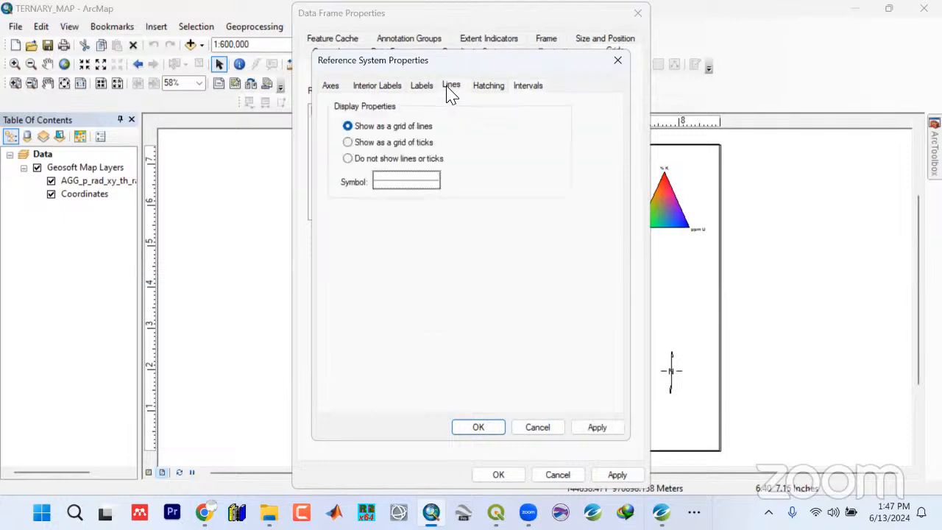
pyautogui.click(347, 158)
pyautogui.click(424, 87)
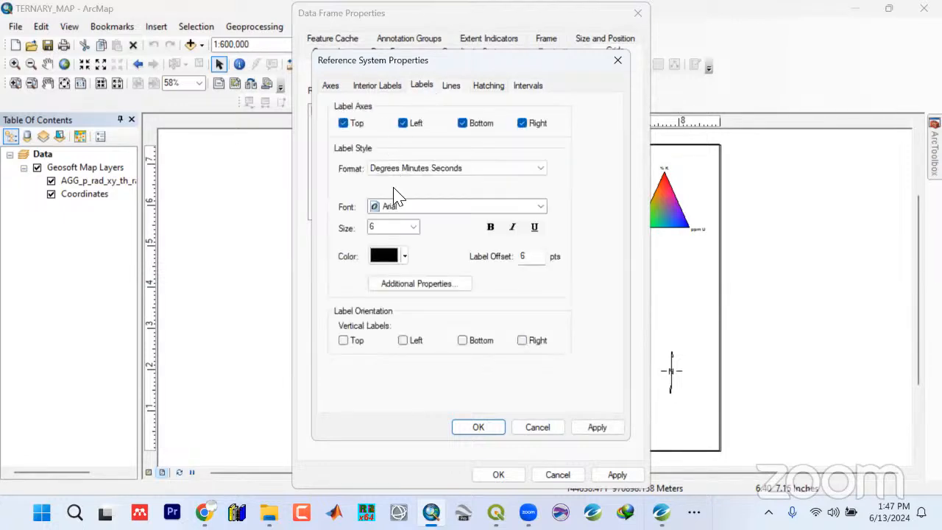
pyautogui.click(413, 228)
pyautogui.click(402, 340)
pyautogui.click(402, 340)
pyautogui.click(596, 426)
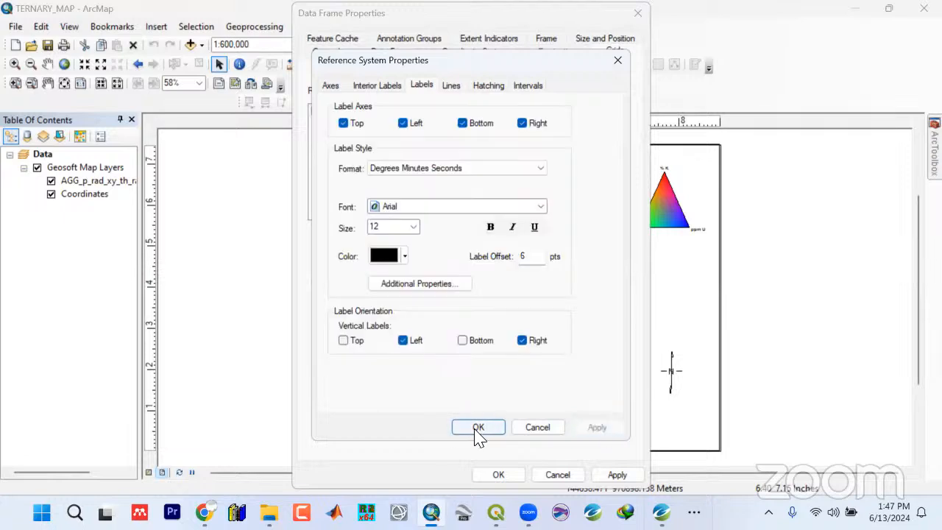
pyautogui.click(477, 428)
pyautogui.click(618, 474)
pyautogui.click(503, 473)
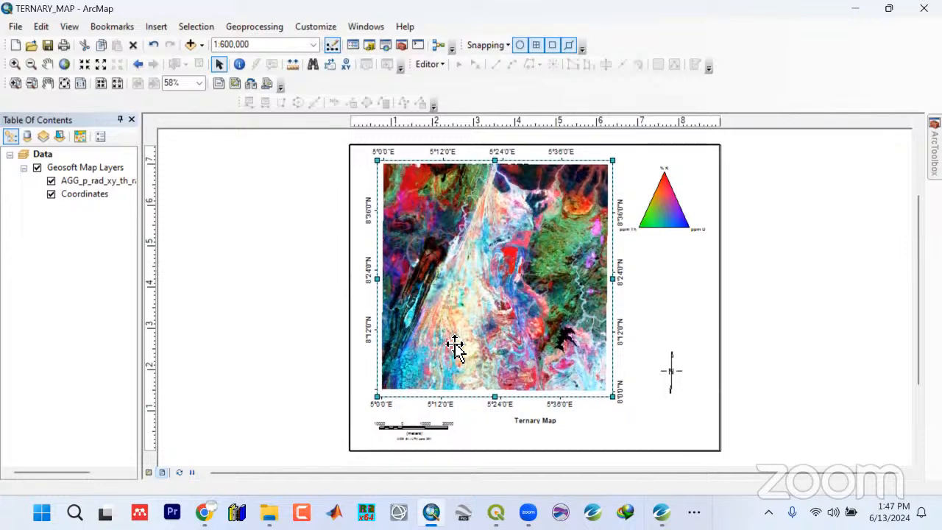
# Move the ternary colour triangle down to about the middle of the map's right side
pyautogui.click(668, 213)
pyautogui.moveTo(668, 214); pyautogui.dragTo(675, 270)
pyautogui.click(678, 323)
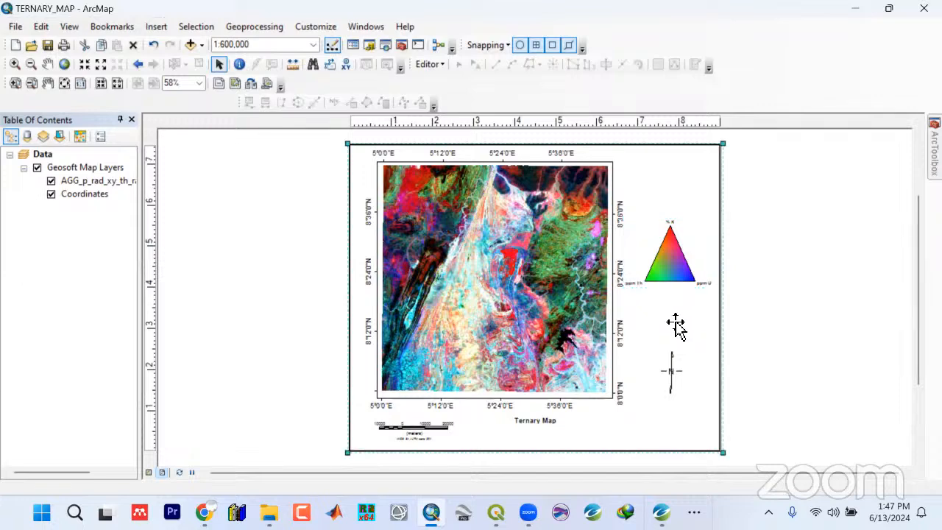
pyautogui.moveTo(675, 274); pyautogui.dragTo(677, 272)
pyautogui.click(779, 320)
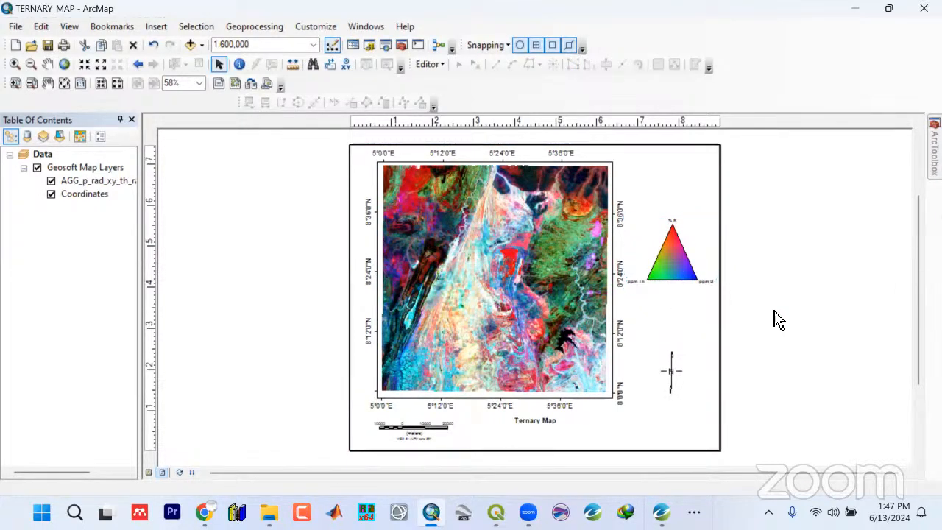
# Replace the north arrow with a compass-rose north arrow in the layout page's lower-right corner
pyautogui.click(672, 388)
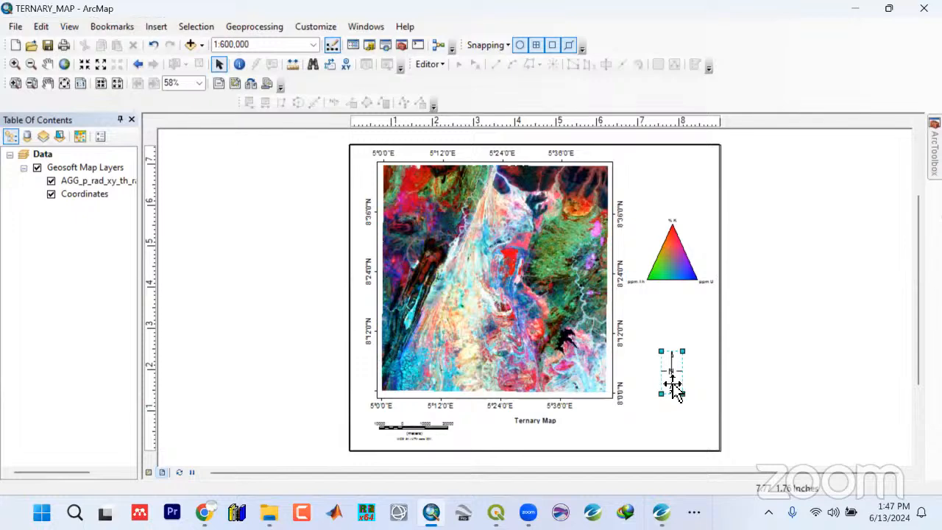
pyautogui.press('Delete')
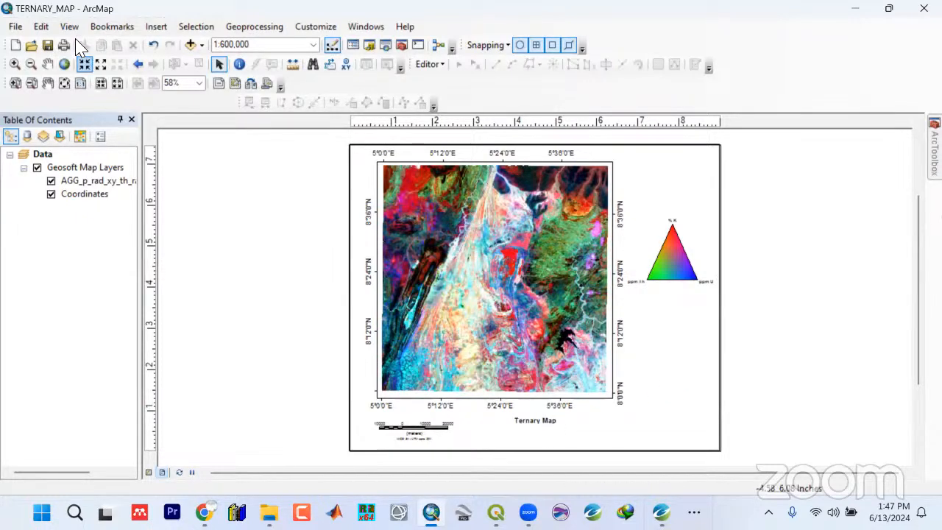
pyautogui.click(156, 27)
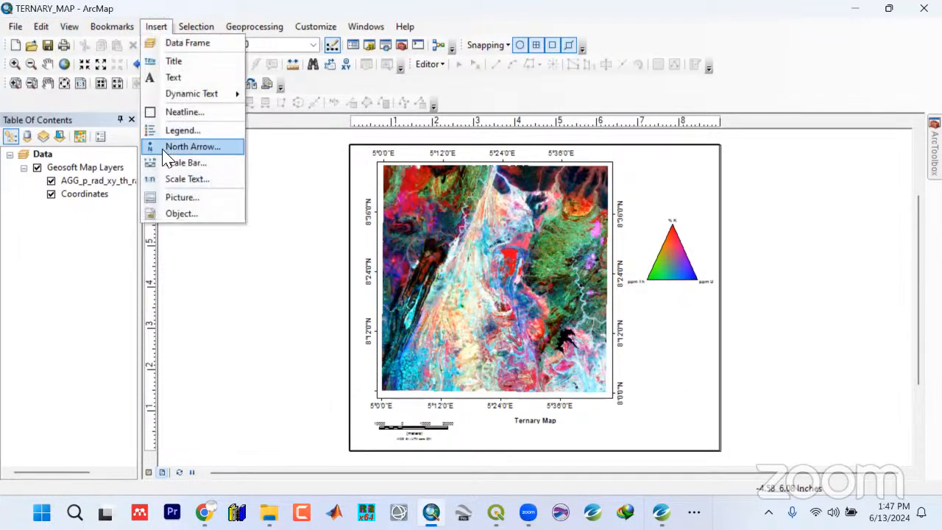
pyautogui.click(160, 147)
pyautogui.click(48, 242)
pyautogui.click(286, 337)
pyautogui.moveTo(450, 324); pyautogui.dragTo(697, 443)
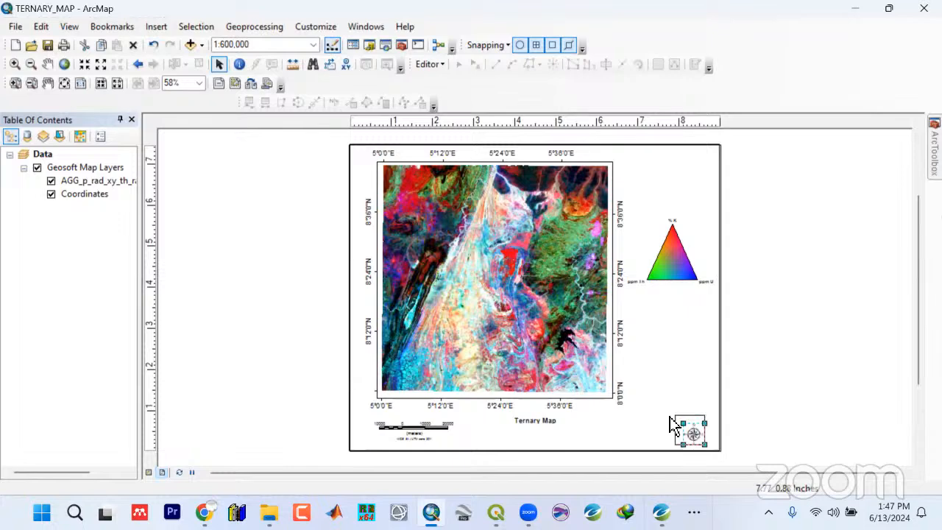
pyautogui.click(657, 432)
# Replace the existing scale bar with the My Scale Bar style in the layout page's lower-left corner
pyautogui.click(436, 434)
pyautogui.press('Delete')
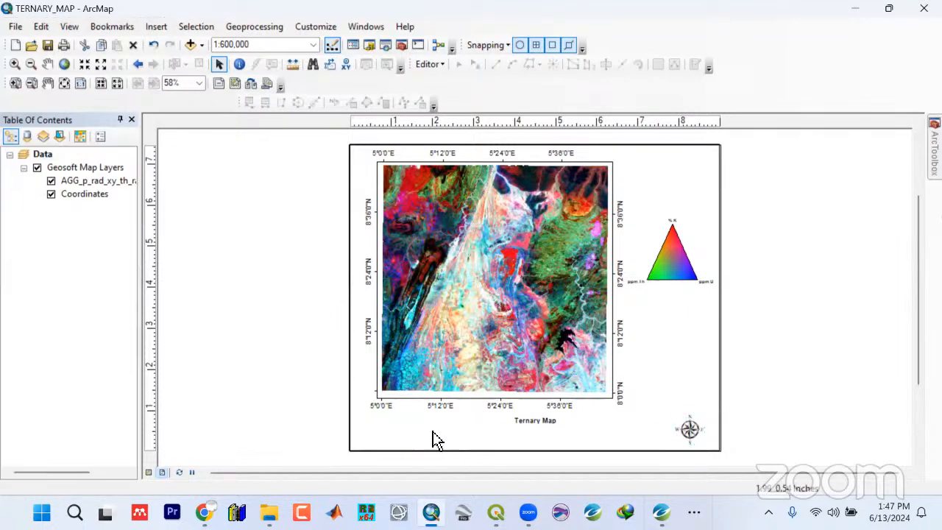
pyautogui.click(156, 27)
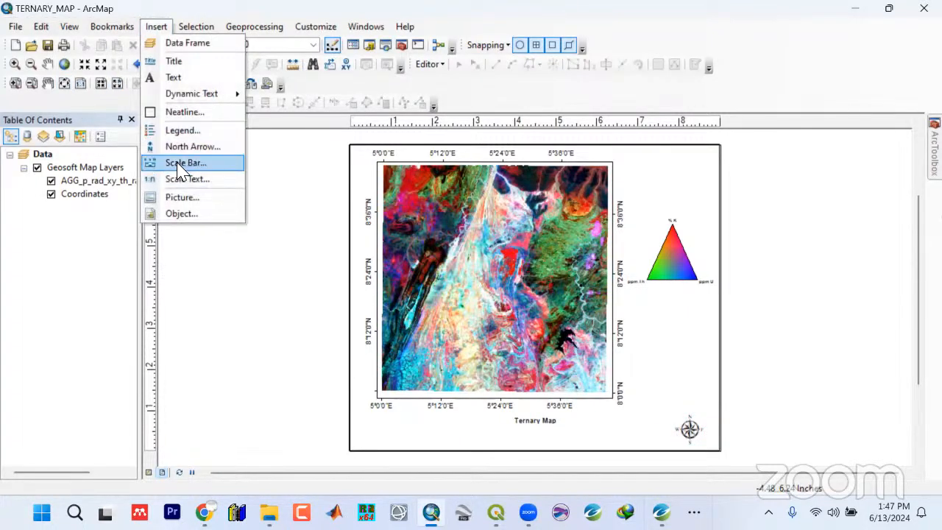
pyautogui.click(184, 163)
pyautogui.moveTo(232, 122); pyautogui.dragTo(238, 351)
pyautogui.click(136, 331)
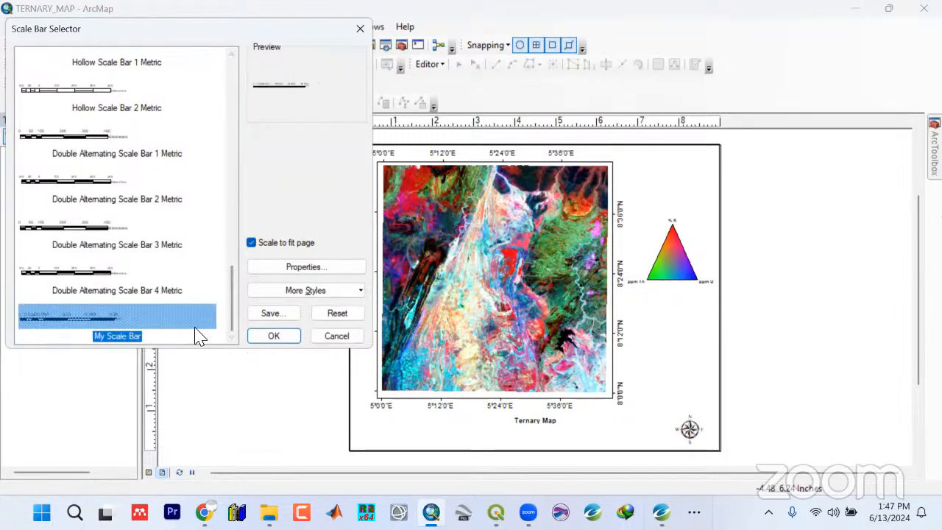
pyautogui.click(265, 338)
pyautogui.moveTo(544, 287); pyautogui.dragTo(435, 446)
# Delete the old Ternary Map label below the map and hide the AGG ternary raster layer
pyautogui.click(544, 425)
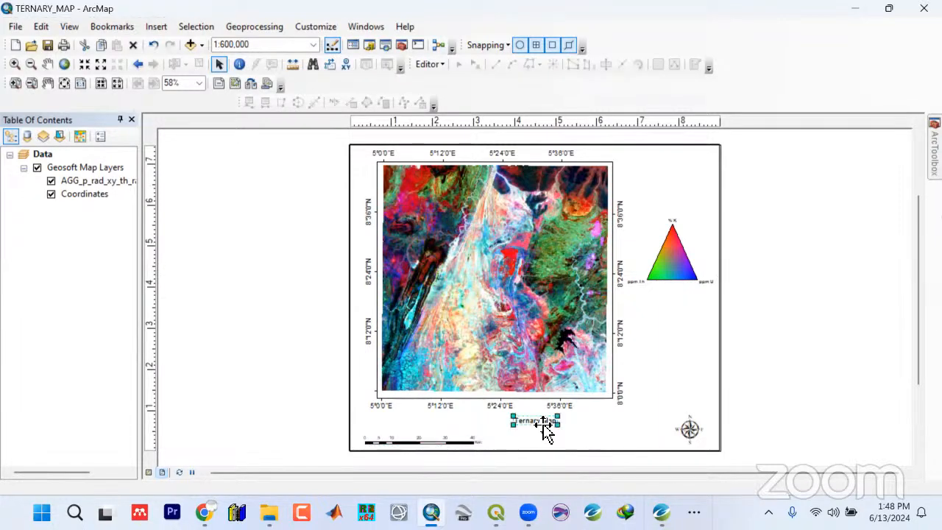
pyautogui.click(51, 180)
# Insert a text element on the layout reading "TERNRY MAP OF THE STUDY AREA"
pyautogui.click(156, 27)
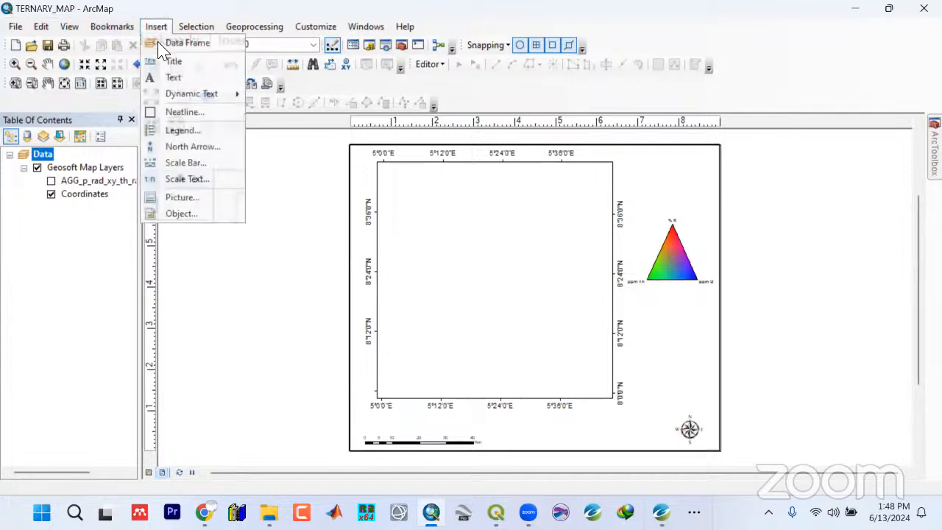
pyautogui.click(169, 77)
pyautogui.click(447, 240)
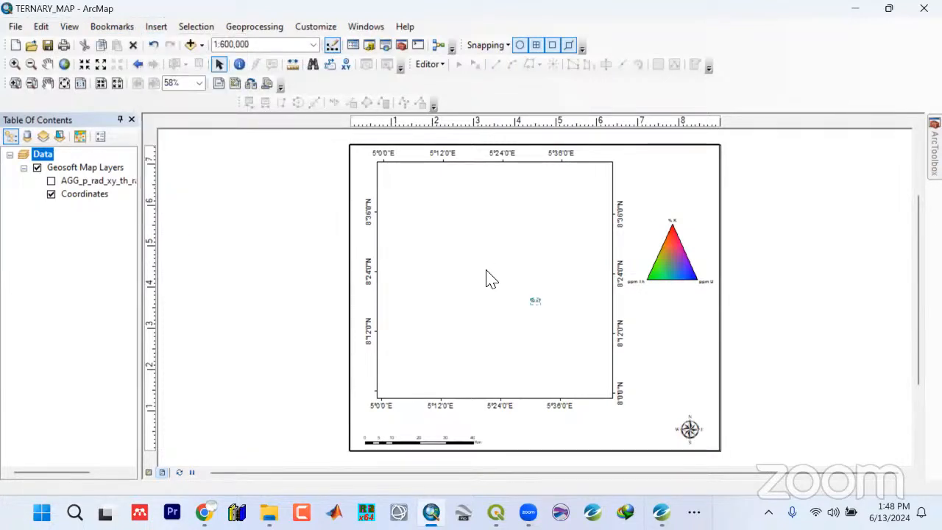
pyautogui.doubleClick(535, 307)
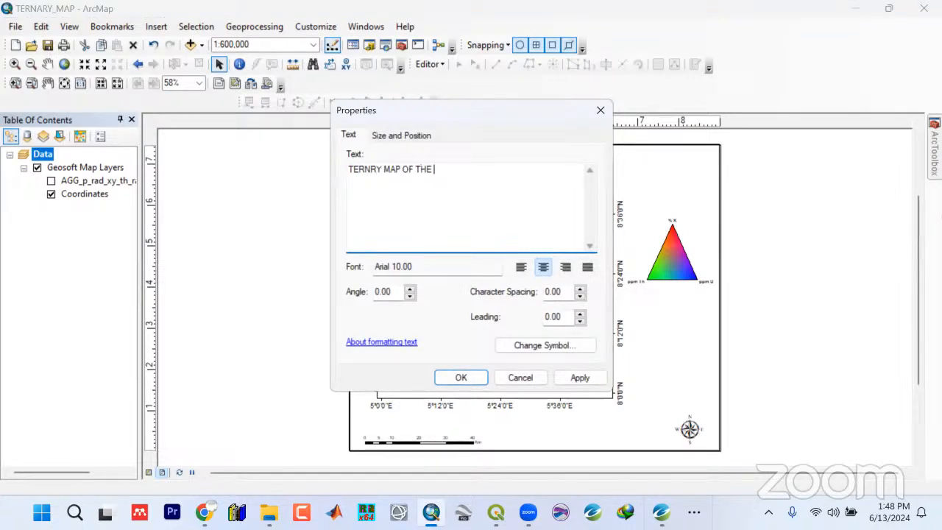
# Format the new map title in bold Arial at size 14
pyautogui.click(535, 350)
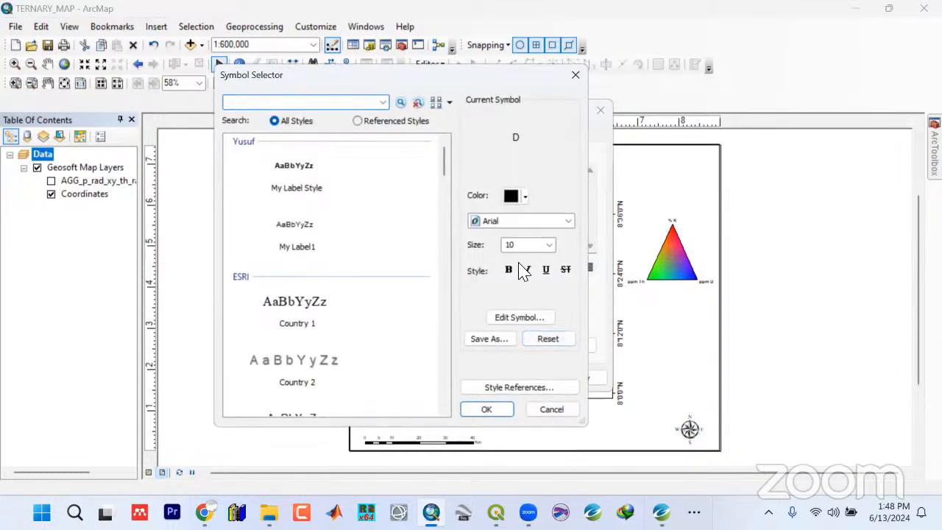
pyautogui.click(550, 245)
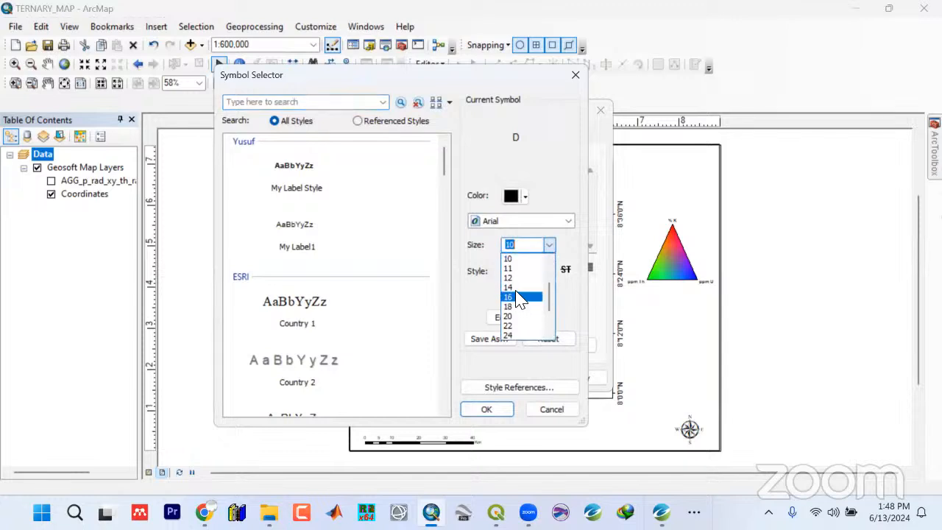
pyautogui.click(519, 290)
pyautogui.click(508, 269)
pyautogui.click(488, 409)
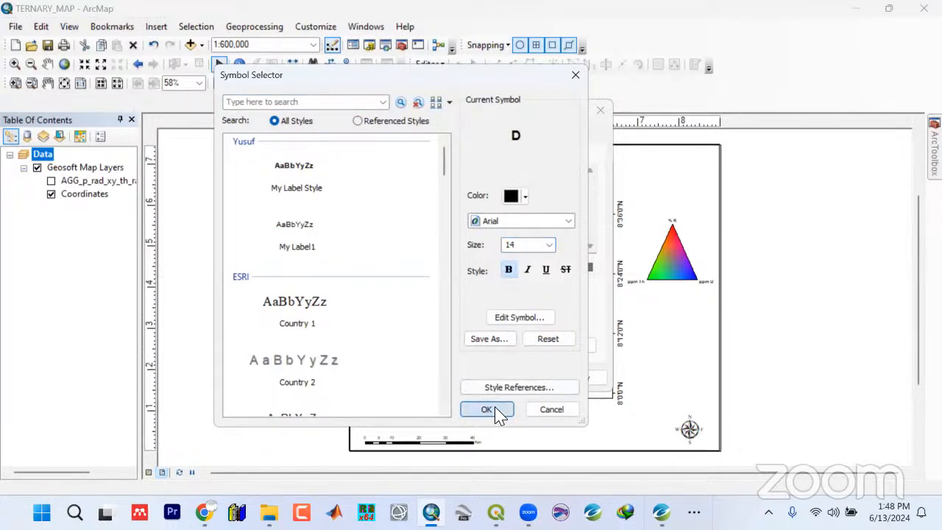
pyautogui.click(574, 378)
pyautogui.click(463, 379)
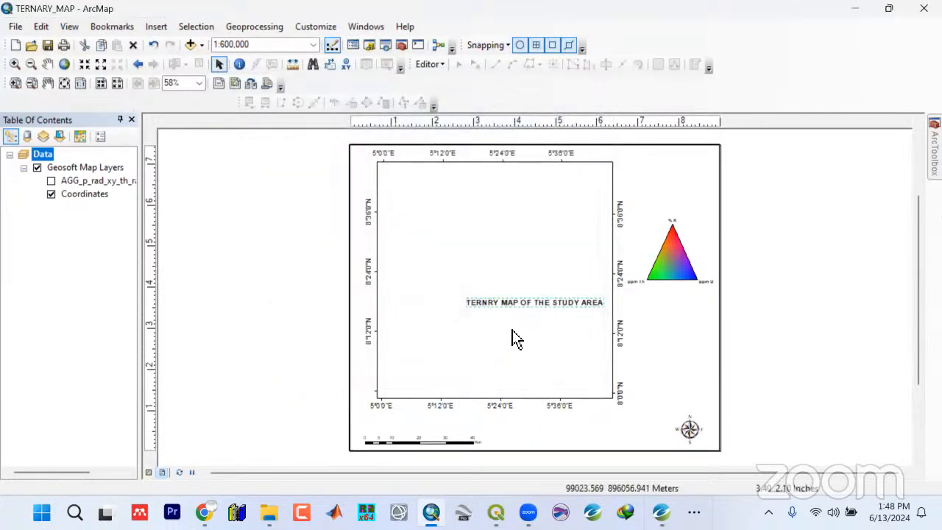
# Move the title to just below the map frame and show the AGG ternary raster layer again
pyautogui.moveTo(525, 319); pyautogui.dragTo(504, 425)
pyautogui.click(773, 353)
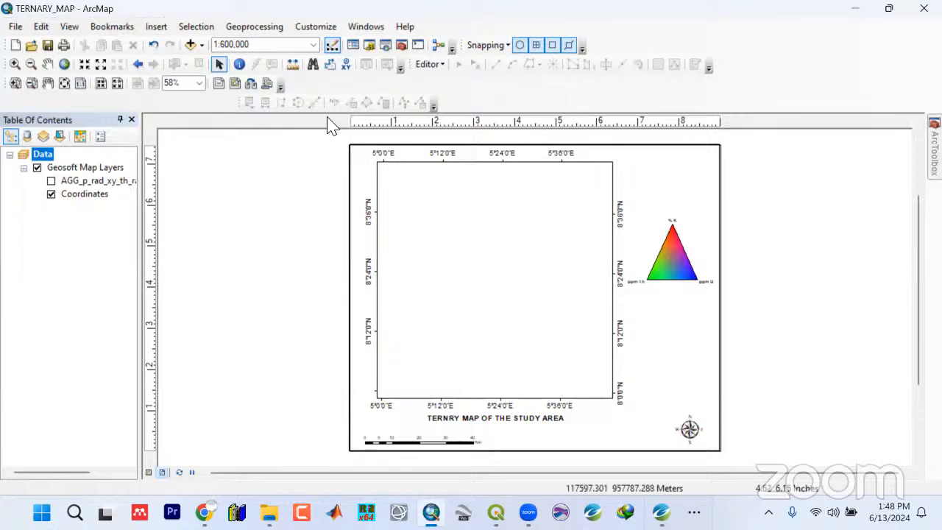
pyautogui.click(50, 182)
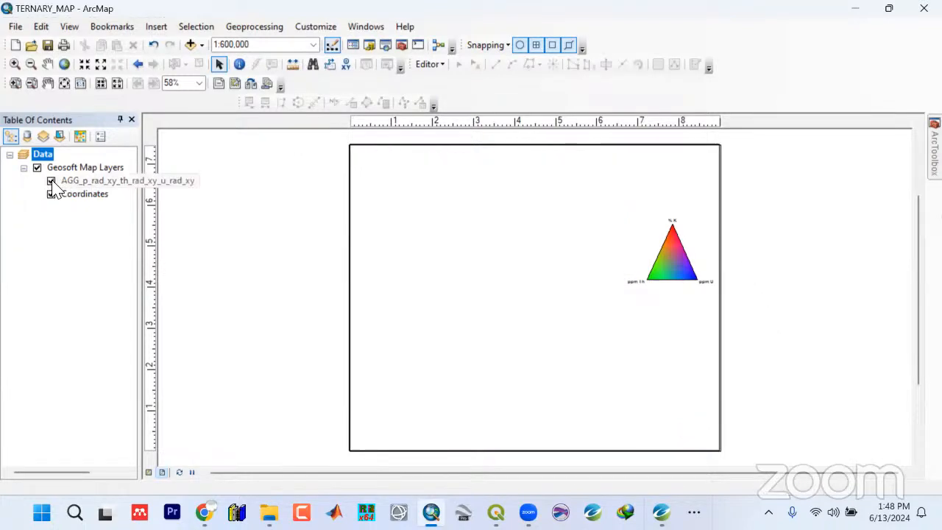
# Add the shapefiles Bounds_ln.shp and Centers_pt.shp from the Shapefiles folder to the map
pyautogui.click(201, 45)
pyautogui.click(215, 61)
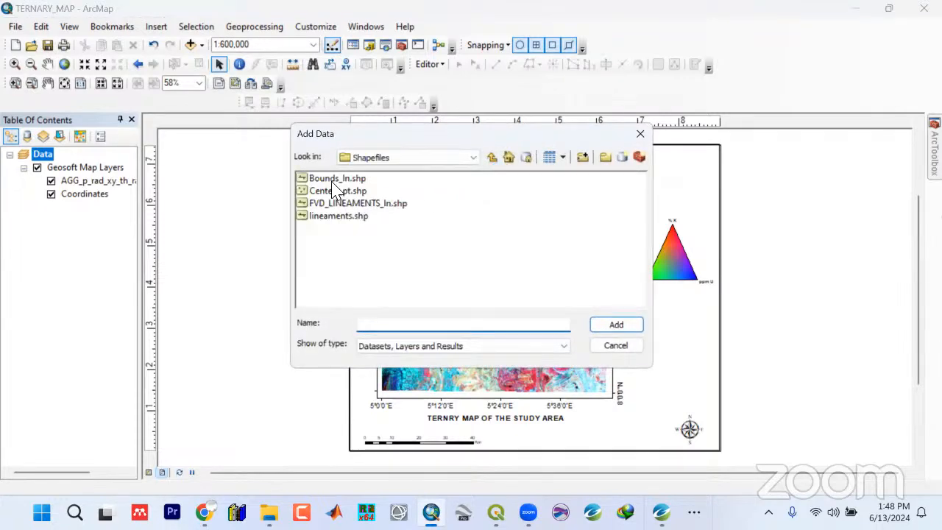
pyautogui.click(333, 181)
pyautogui.keyDown('ctrl'); pyautogui.click(335, 193); pyautogui.keyUp('ctrl')
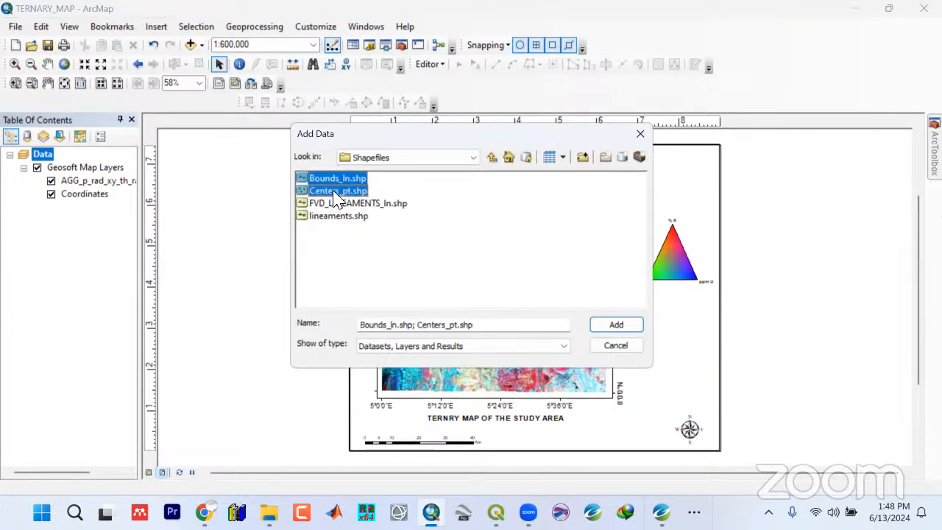
pyautogui.click(602, 330)
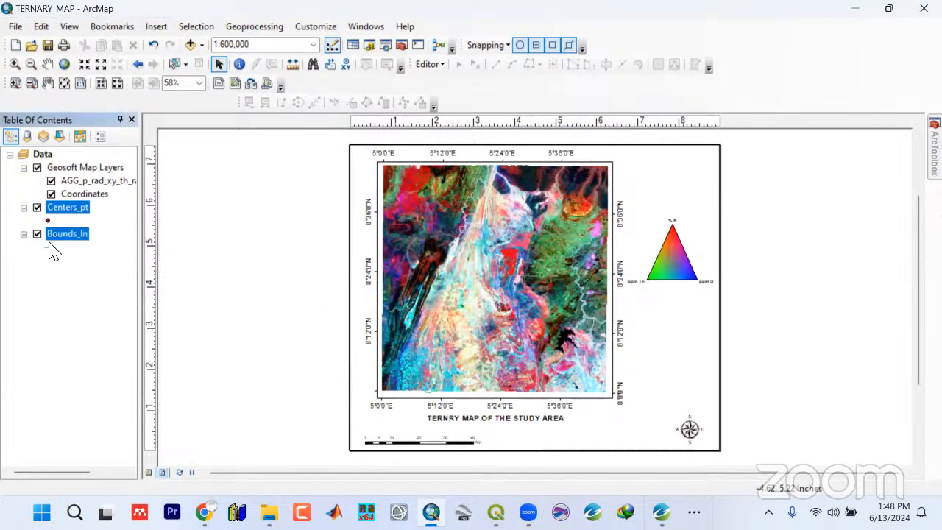
# Give the Bounds_ln layer a thicker black line and place it above the AGG raster in Geosoft Map Layers
pyautogui.click(52, 247)
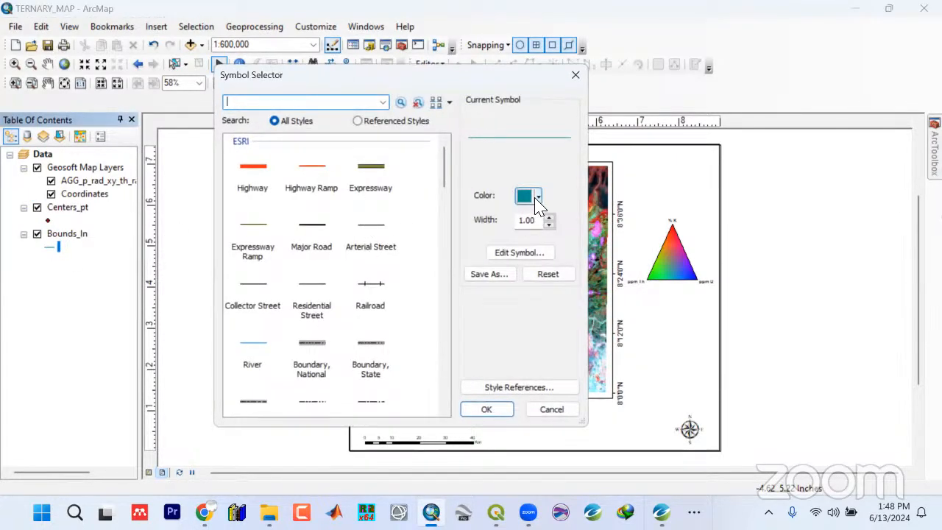
pyautogui.click(537, 199)
pyautogui.click(523, 355)
pyautogui.moveTo(528, 213); pyautogui.dragTo(538, 224)
pyautogui.write('5')
pyautogui.click(489, 410)
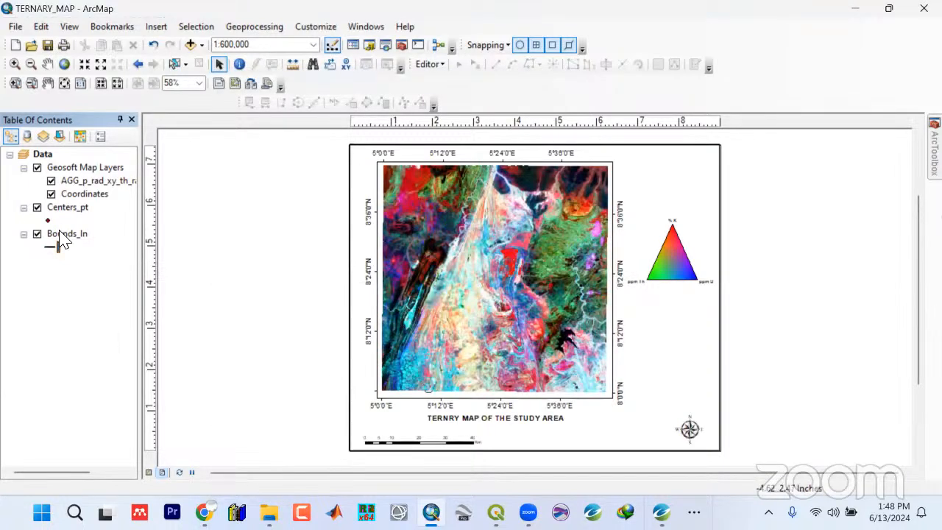
pyautogui.moveTo(62, 236); pyautogui.dragTo(57, 178)
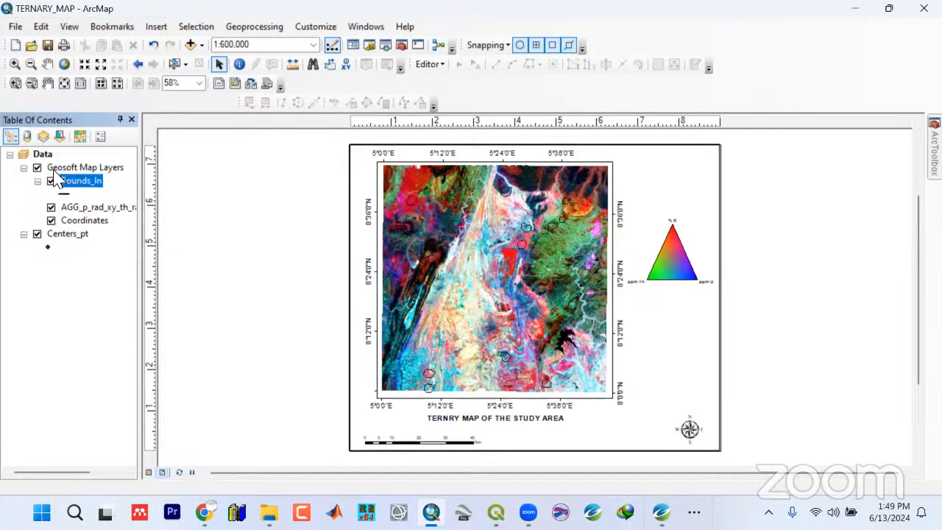
# Symbolize the Centers_pt layer with the black Cross 1 marker at size 12
pyautogui.doubleClick(47, 249)
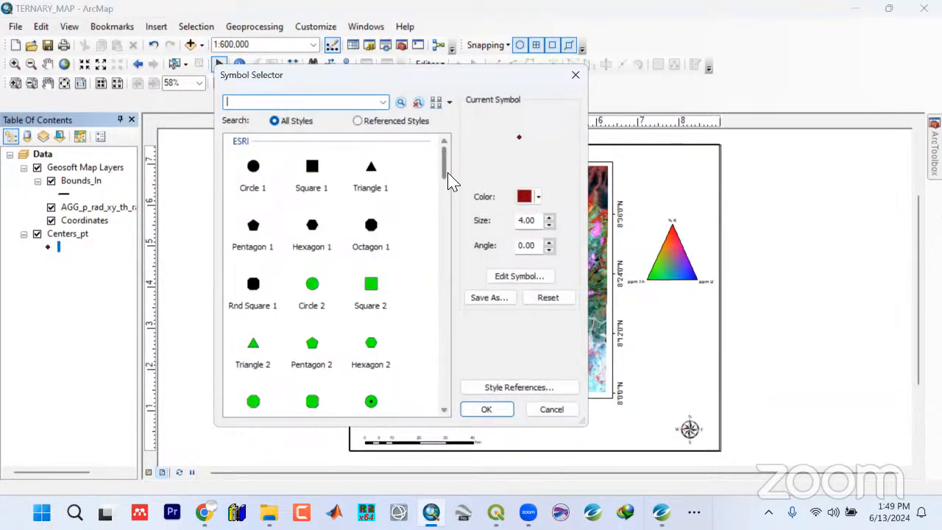
pyautogui.scroll(-10, 429, 397)
pyautogui.scroll(2, 429, 382)
pyautogui.scroll(-4, 431, 382)
pyautogui.scroll(6, 431, 397)
pyautogui.scroll(8, 431, 359)
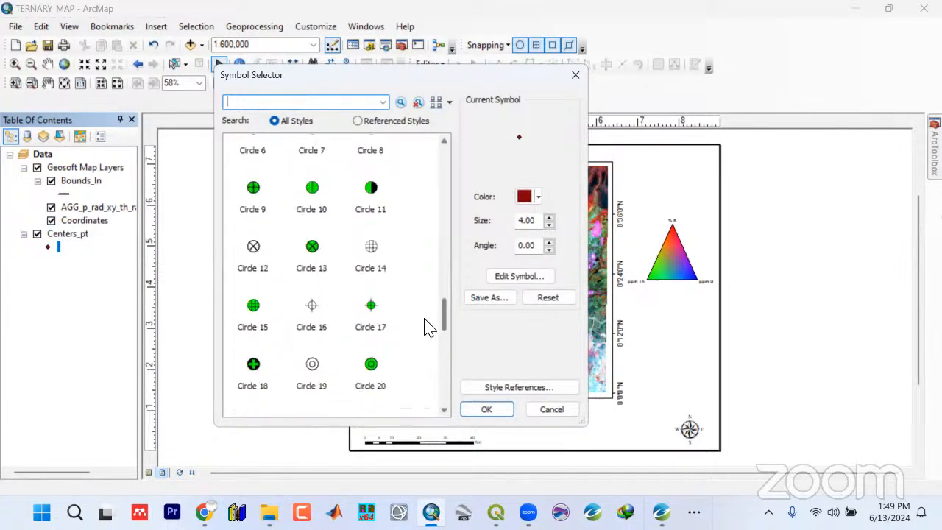
pyautogui.scroll(-1, 422, 286)
pyautogui.scroll(5, 420, 265)
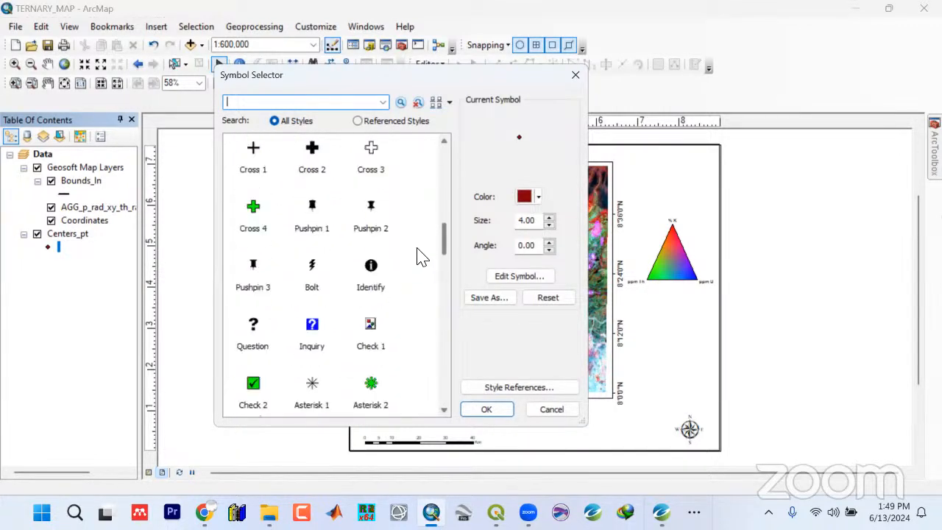
pyautogui.click(252, 177)
pyautogui.tripleClick(550, 227)
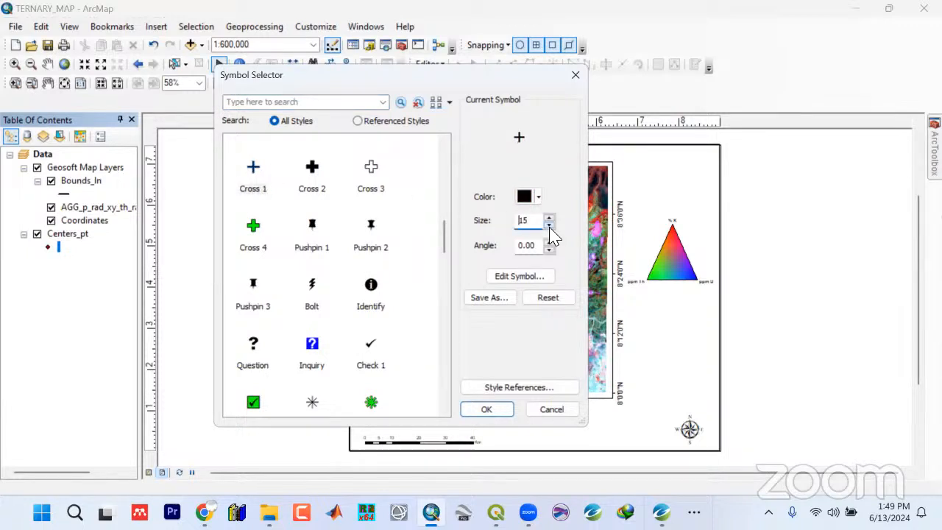
pyautogui.click(486, 409)
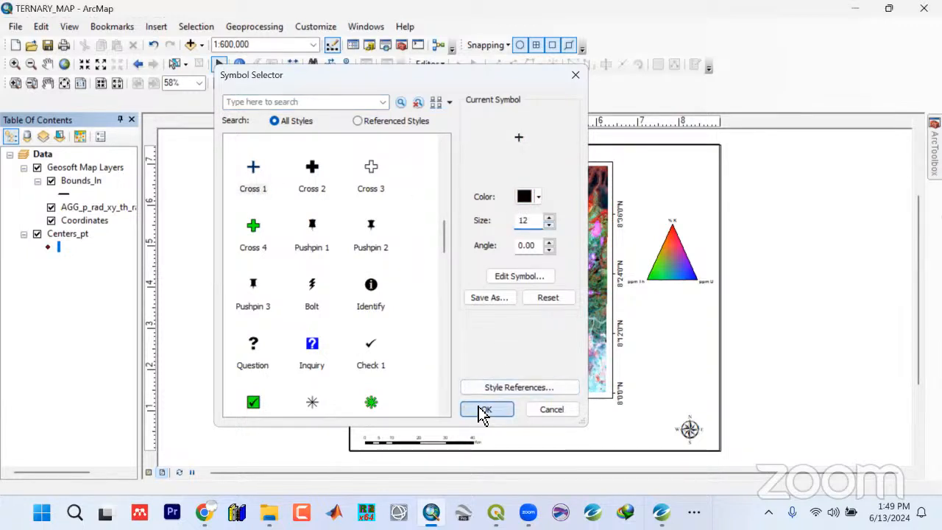
# Rename the Centers_pt layer to Porphyry Centers and place it above Bounds_ln in Geosoft Map Layers
pyautogui.click(74, 235)
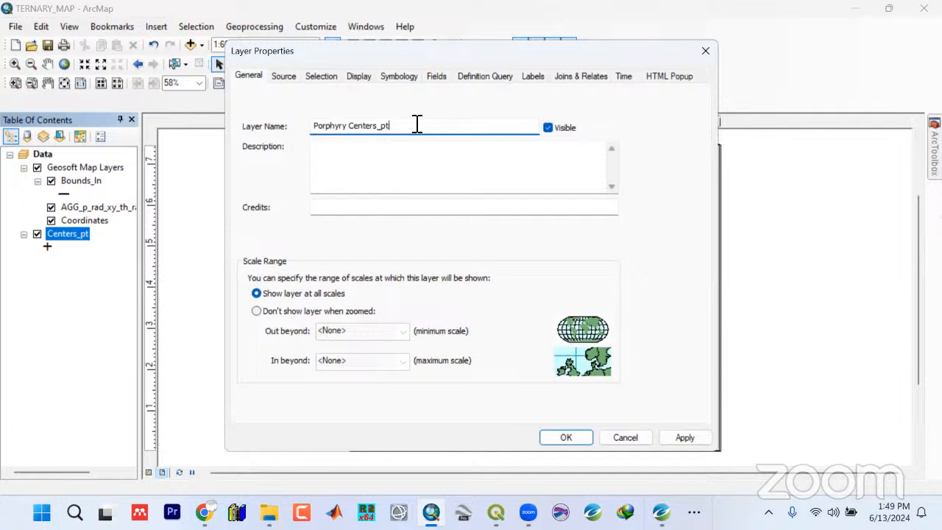
pyautogui.click(684, 437)
pyautogui.click(565, 437)
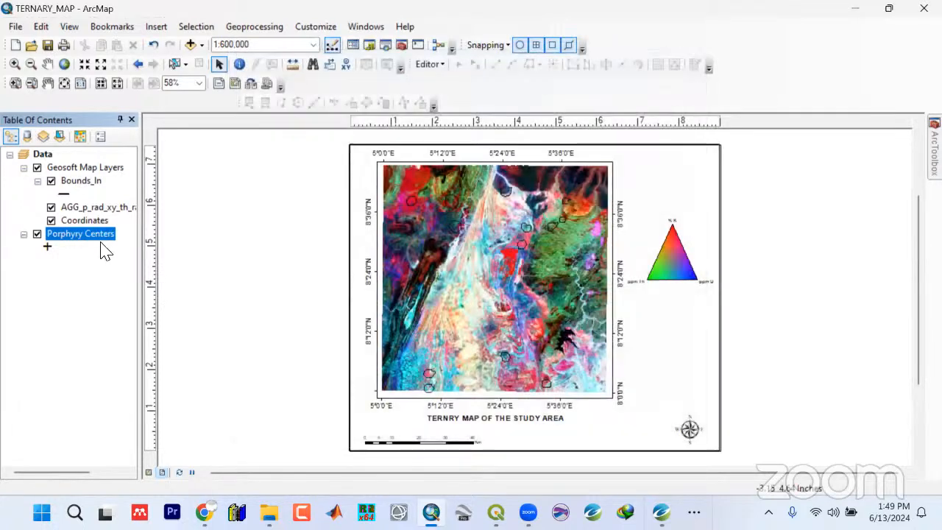
pyautogui.moveTo(79, 234); pyautogui.dragTo(73, 176)
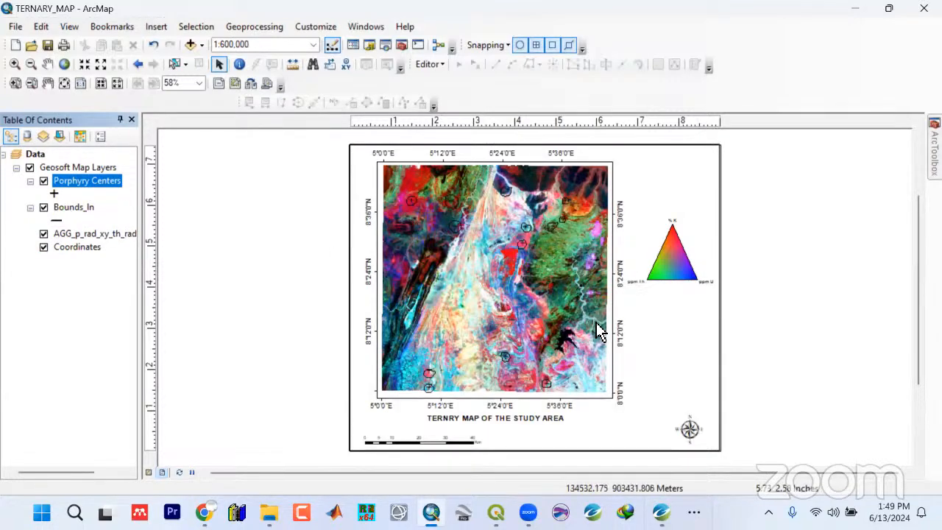
# Shift the ternary colour triangle slightly down and to the left beside the map
pyautogui.doubleClick(528, 421)
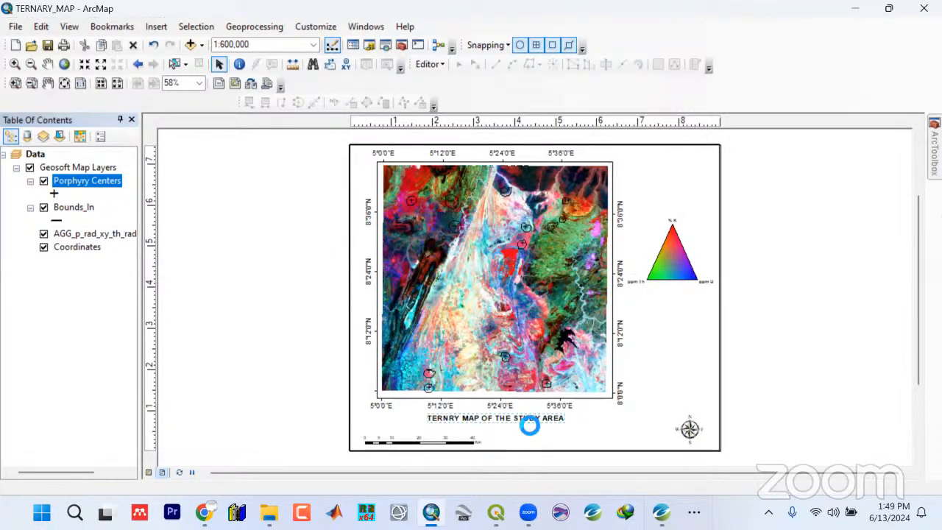
pyautogui.click(521, 377)
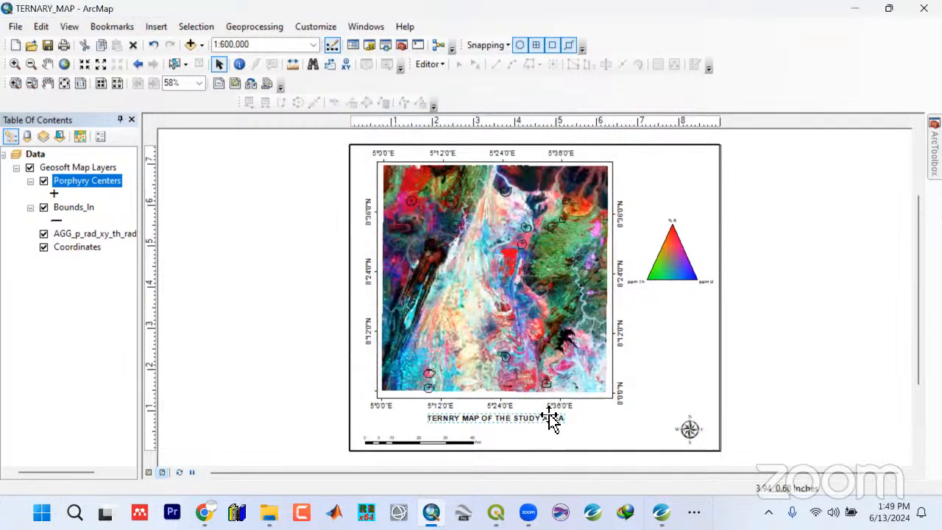
pyautogui.click(677, 270)
pyautogui.moveTo(678, 269); pyautogui.dragTo(677, 277)
pyautogui.click(790, 351)
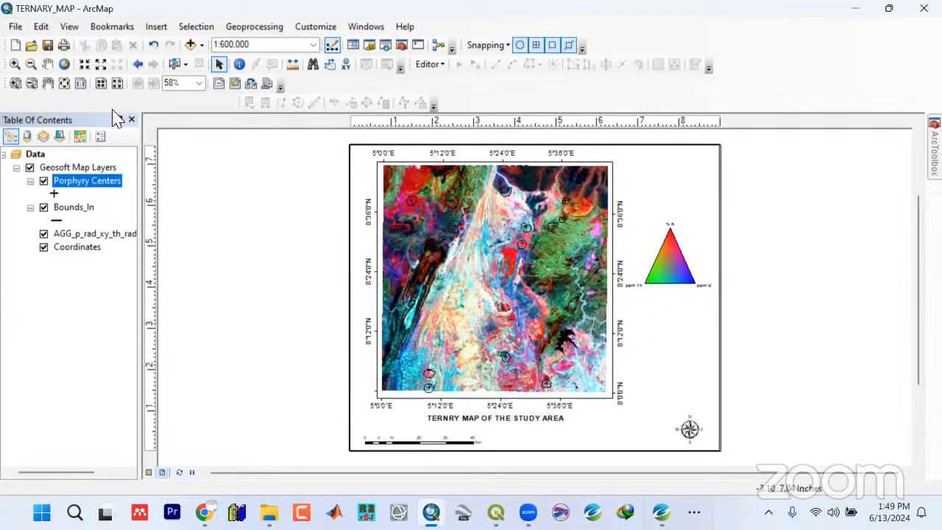
# Add the Towns point layer to the map from its folder outside the OSM Project folder
pyautogui.click(202, 45)
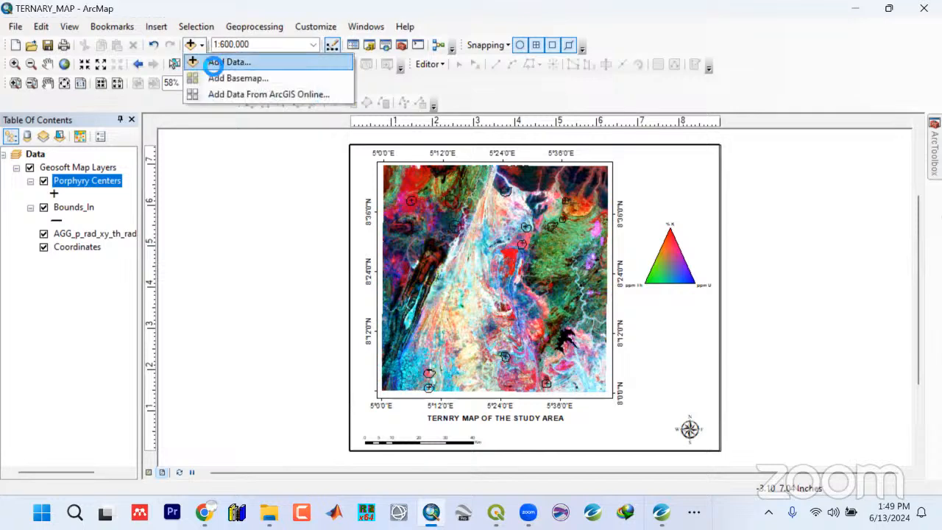
pyautogui.click(212, 61)
pyautogui.click(492, 157)
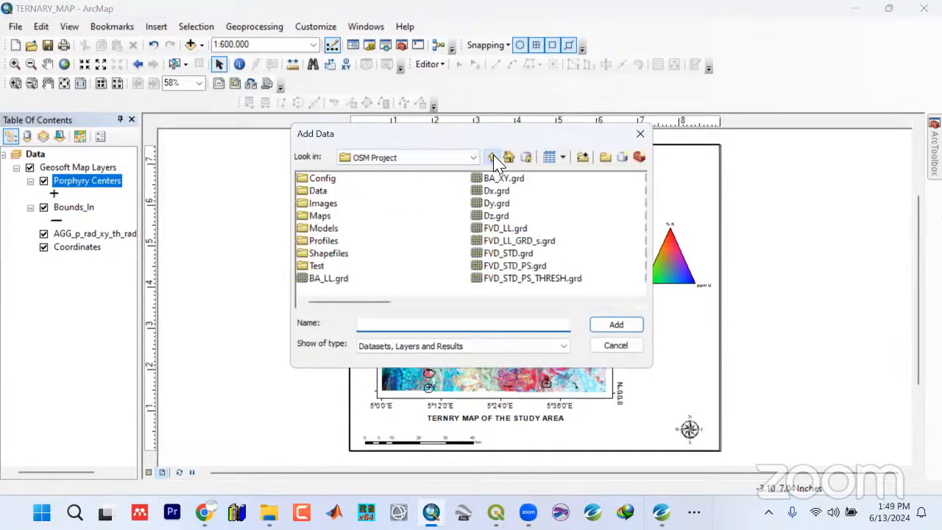
pyautogui.click(492, 158)
pyautogui.doubleClick(345, 257)
pyautogui.click(441, 179)
pyautogui.click(615, 326)
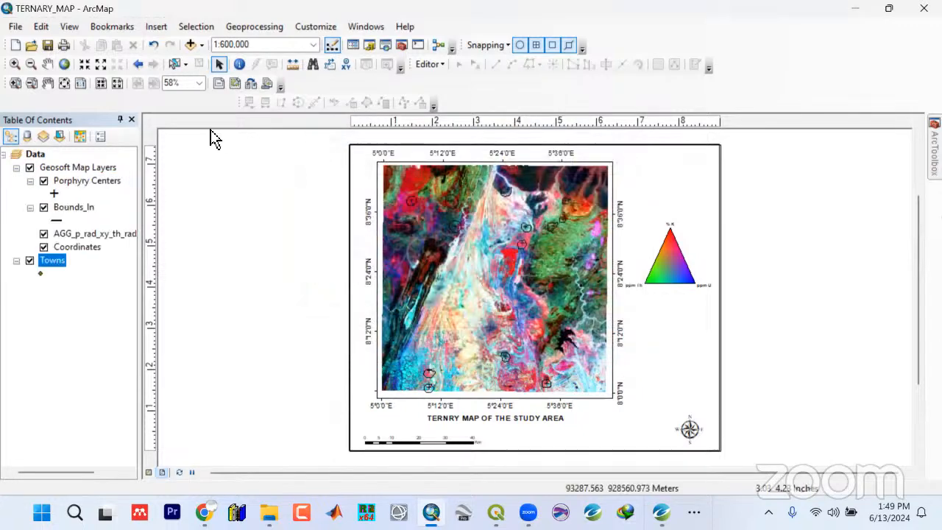
# Symbolize the Towns layer with the black Circle 1 marker at size 9
pyautogui.click(41, 274)
pyautogui.click(253, 173)
pyautogui.doubleClick(512, 225)
pyautogui.write('9')
pyautogui.press('Return')
# Turn on labels for the Towns layer using the Name field in Arial size 12
pyautogui.click(52, 260)
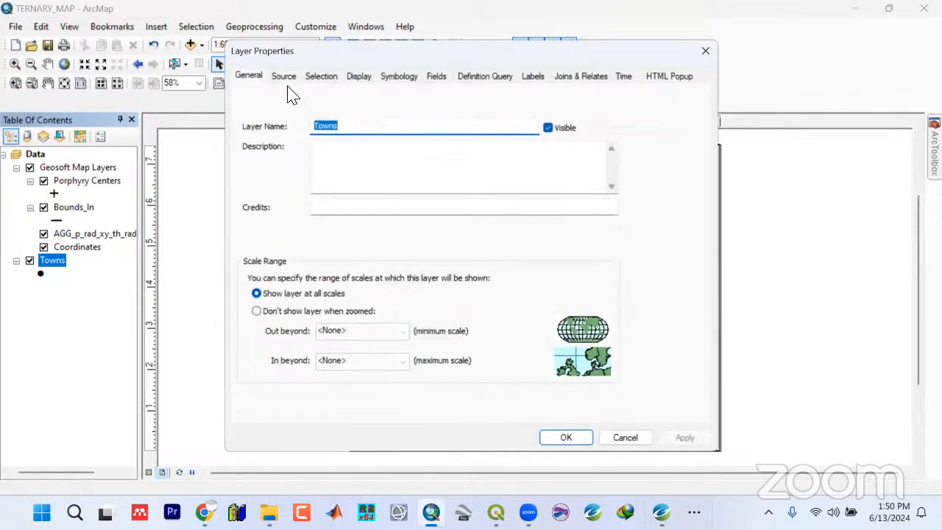
pyautogui.click(532, 76)
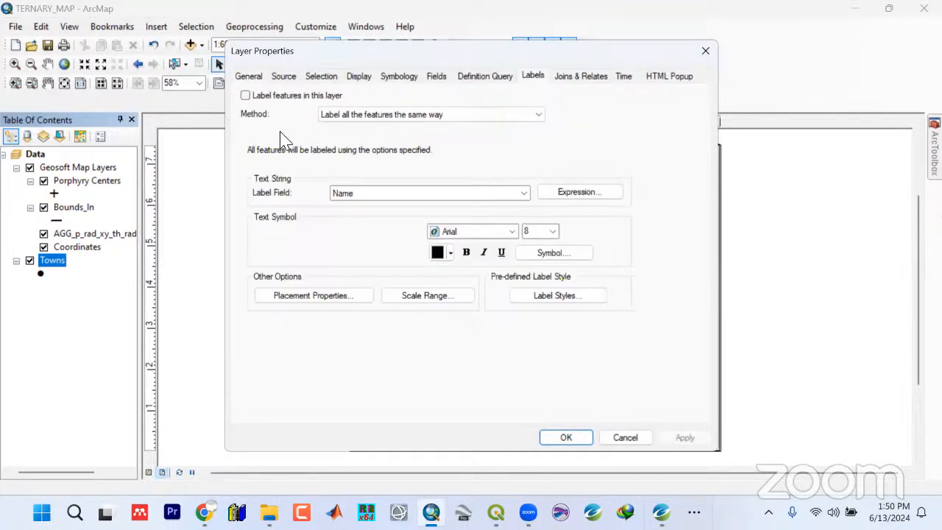
pyautogui.click(553, 231)
pyautogui.click(543, 281)
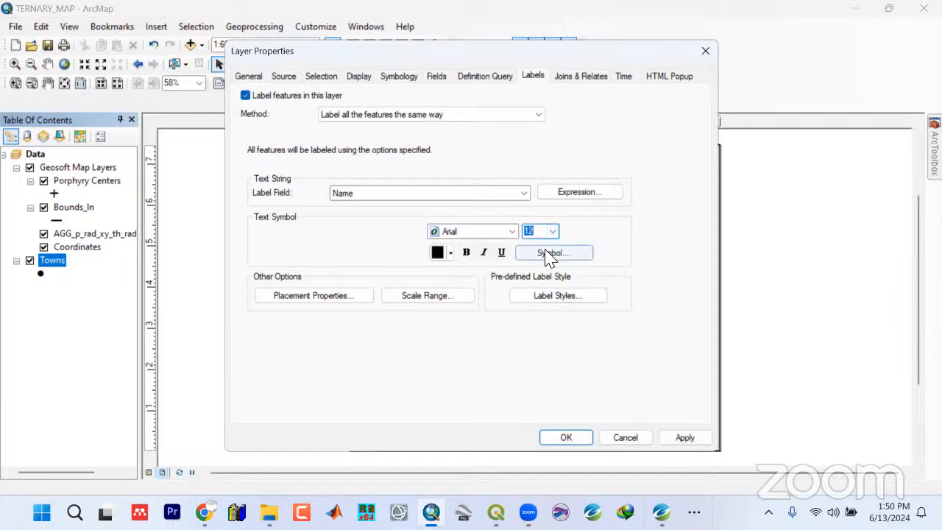
# Give the Towns label text a rectangular Balloon Callout background with left, right, top and bottom margins of 1 point
pyautogui.click(550, 253)
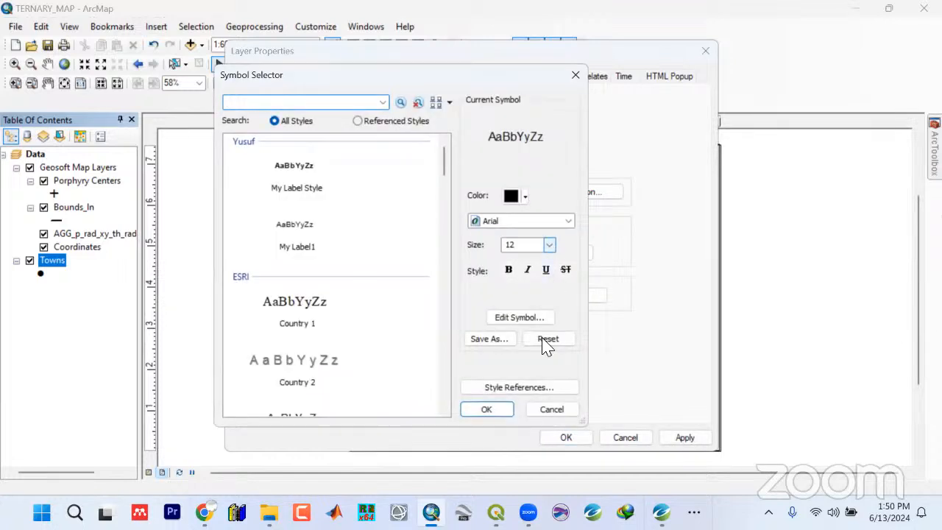
pyautogui.click(517, 319)
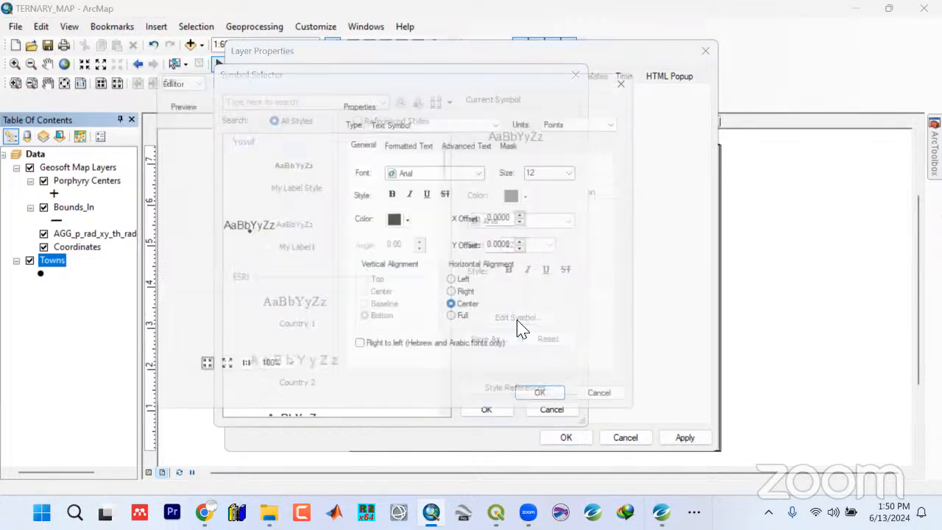
pyautogui.click(491, 142)
pyautogui.click(372, 219)
pyautogui.click(387, 234)
pyautogui.click(528, 250)
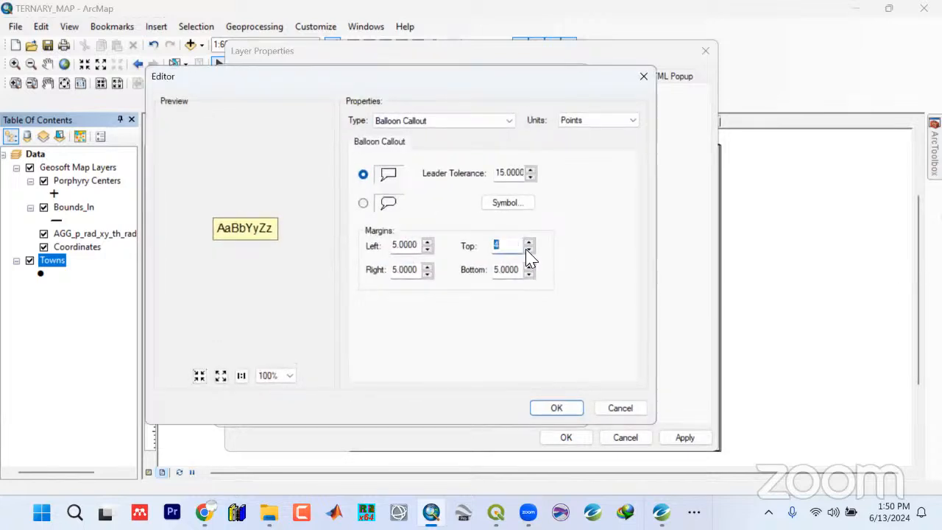
pyautogui.click(528, 252)
pyautogui.doubleClick(519, 271)
pyautogui.write('1')
pyautogui.moveTo(422, 272); pyautogui.dragTo(379, 273)
pyautogui.write('11')
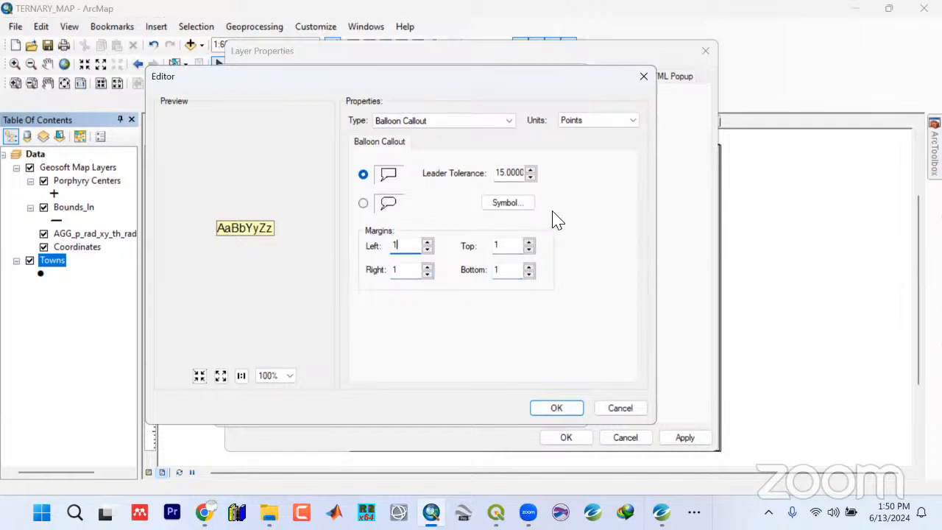
# Set the label callout's background to a white fill with an outline width of 0 and accept the background settings
pyautogui.click(524, 204)
pyautogui.click(567, 227)
pyautogui.click(543, 199)
pyautogui.click(610, 219)
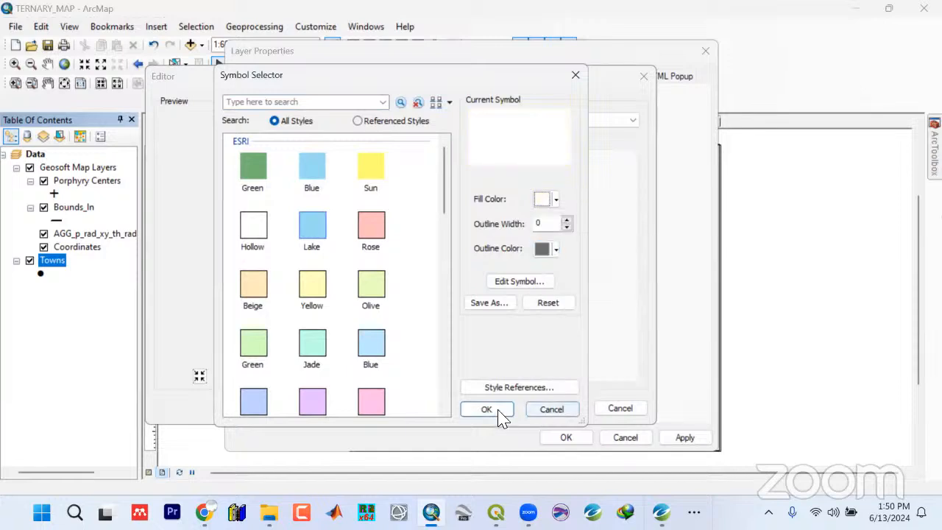
pyautogui.click(491, 410)
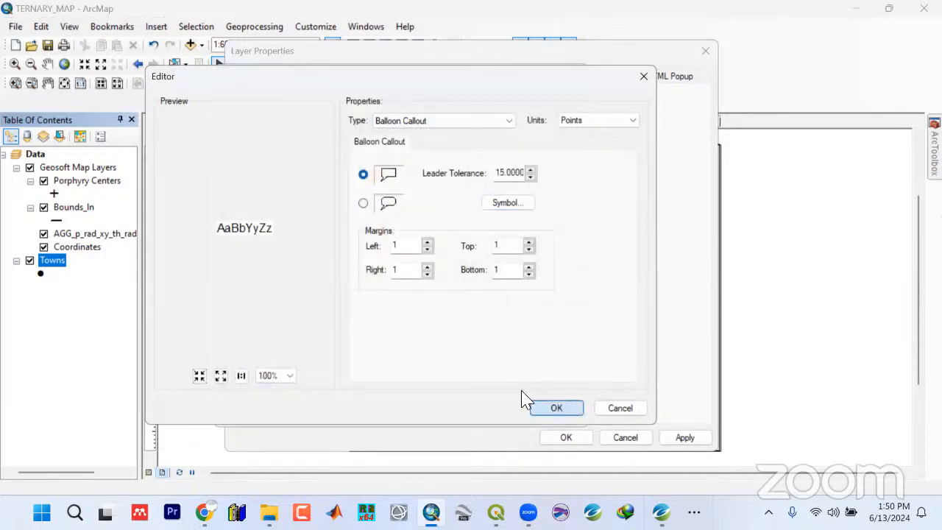
pyautogui.click(537, 406)
# Set the Towns label text's shadow colour to light grey and accept the label symbol
pyautogui.click(433, 283)
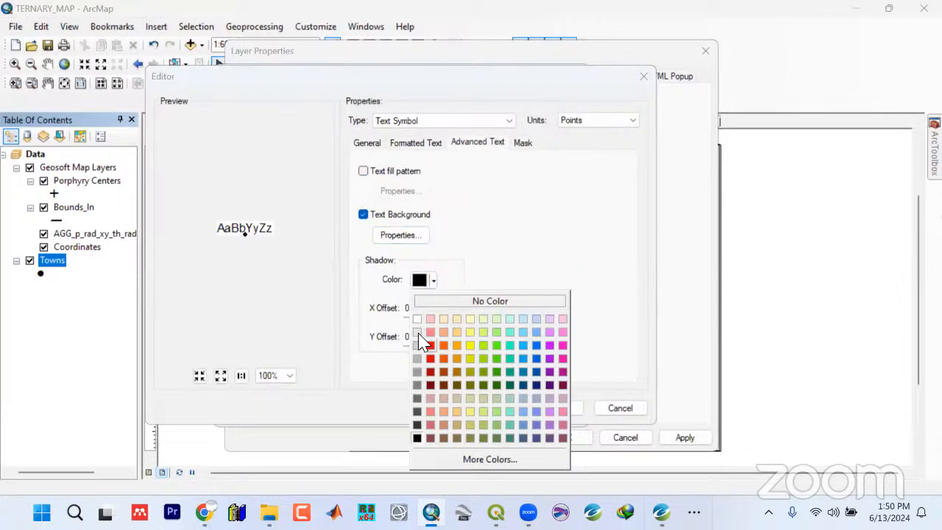
pyautogui.click(417, 331)
pyautogui.click(556, 412)
pyautogui.click(488, 410)
# Apply the Towns label settings and move the Towns layer above Porphyry Centers in Geosoft Map Layers
pyautogui.click(681, 441)
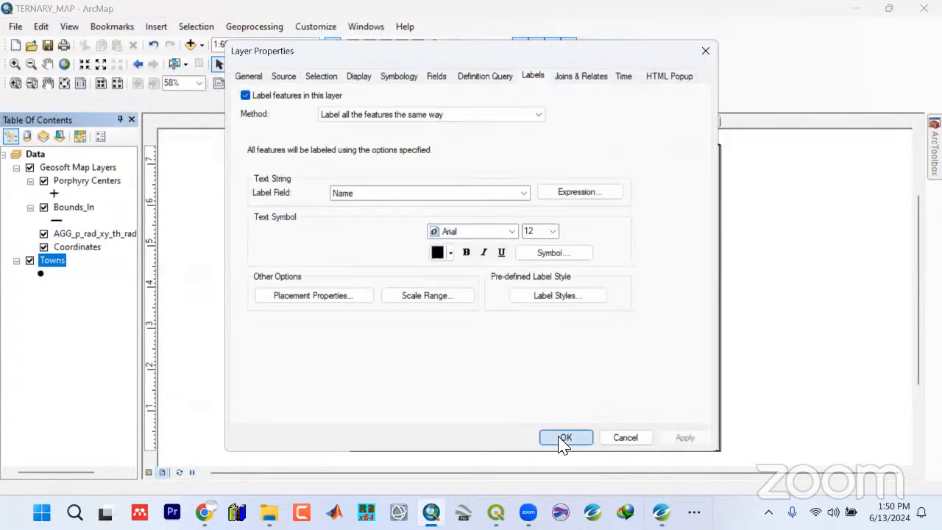
pyautogui.click(566, 437)
pyautogui.moveTo(58, 268); pyautogui.dragTo(59, 179)
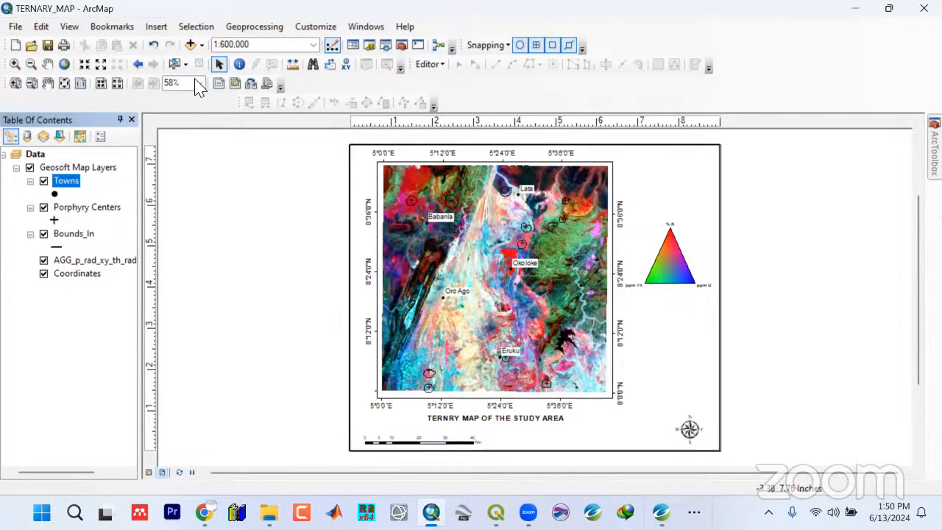
# Insert a legend containing only Towns and Porphyry Centers, leaving out Bounds_ln, and place it above the ternary colour triangle
pyautogui.click(156, 27)
pyautogui.click(176, 130)
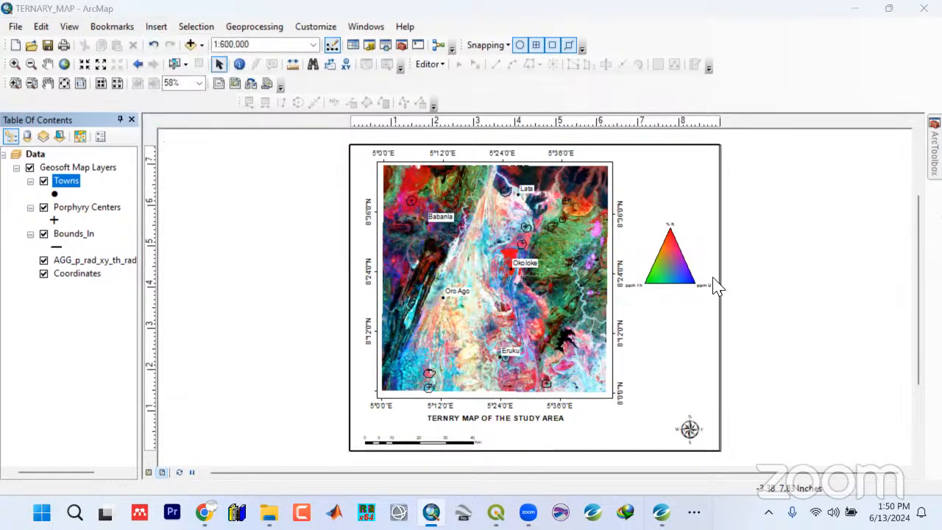
pyautogui.click(493, 183)
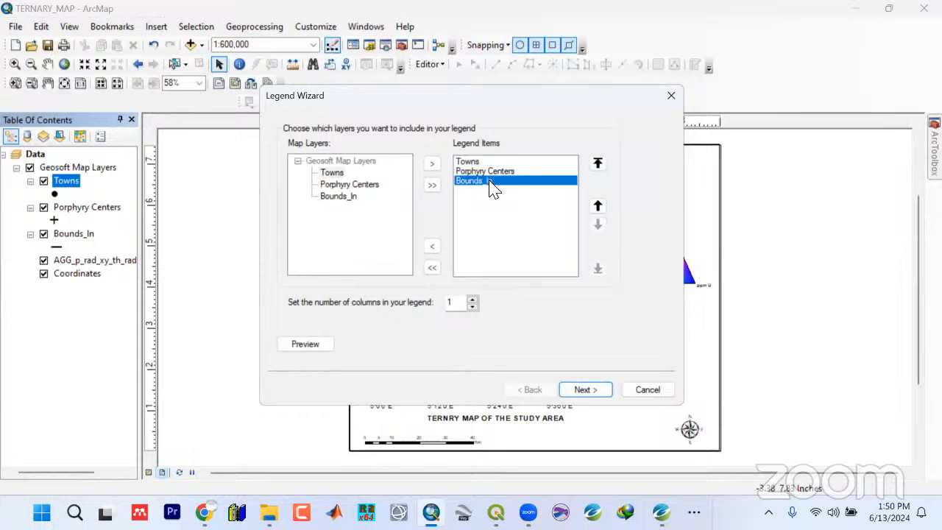
pyautogui.click(431, 246)
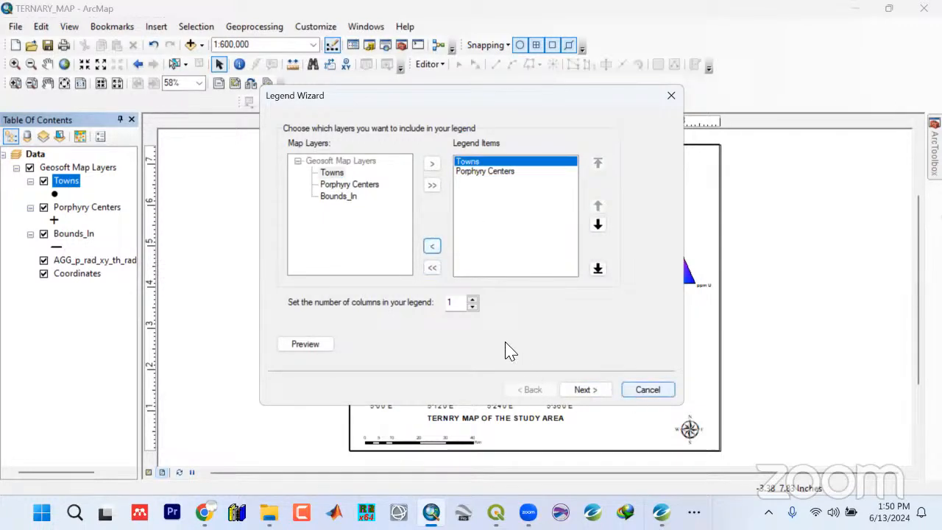
pyautogui.click(597, 390)
pyautogui.click(597, 390)
pyautogui.click(597, 391)
pyautogui.click(597, 392)
pyautogui.click(598, 392)
pyautogui.moveTo(479, 331); pyautogui.dragTo(666, 186)
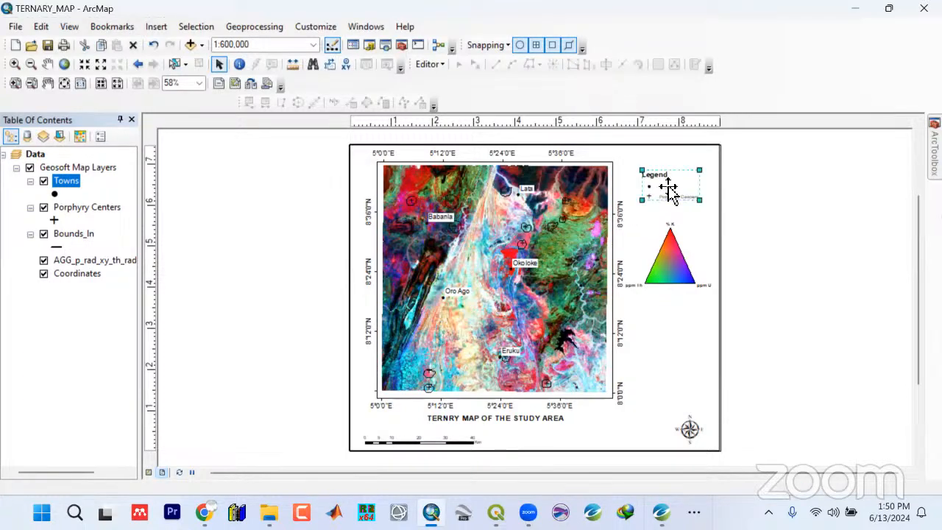
# Set the label font size of all legend items to 12
pyautogui.doubleClick(664, 187)
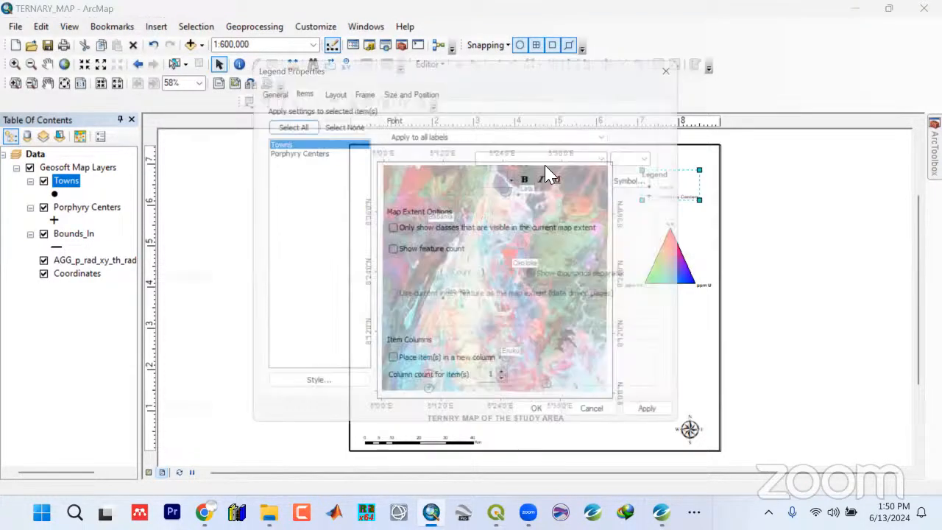
pyautogui.click(300, 125)
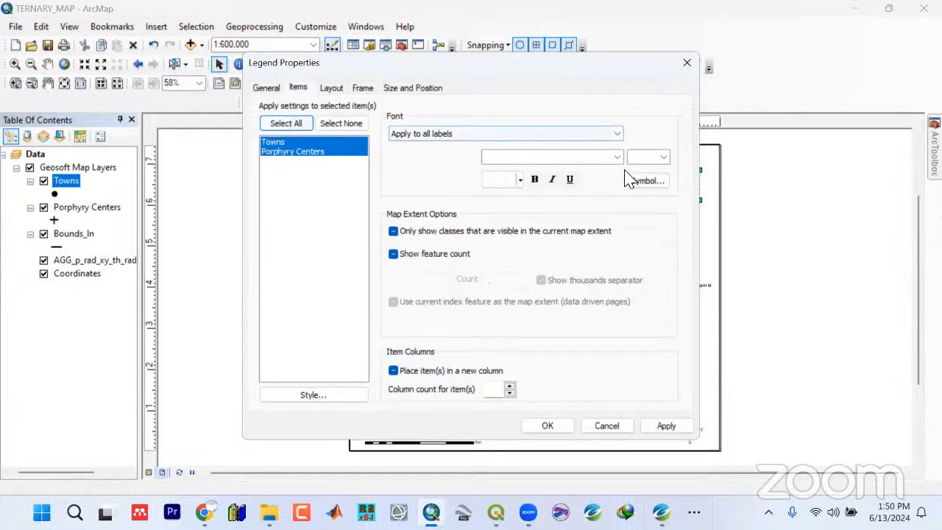
pyautogui.click(647, 181)
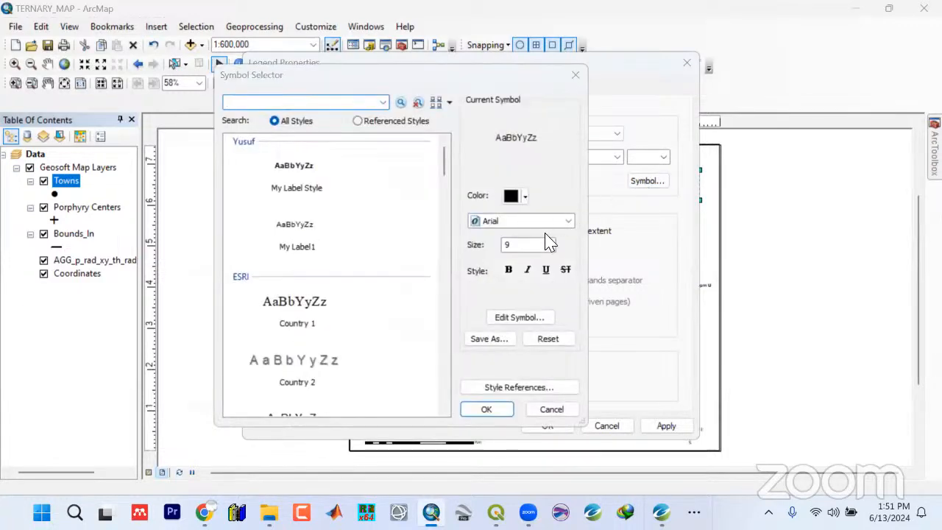
pyautogui.click(549, 244)
pyautogui.click(507, 288)
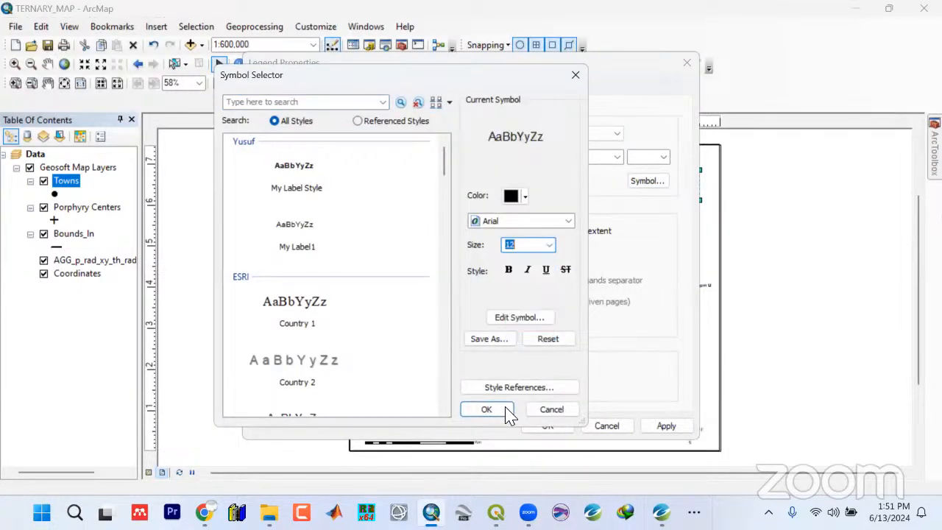
pyautogui.click(497, 411)
pyautogui.click(673, 428)
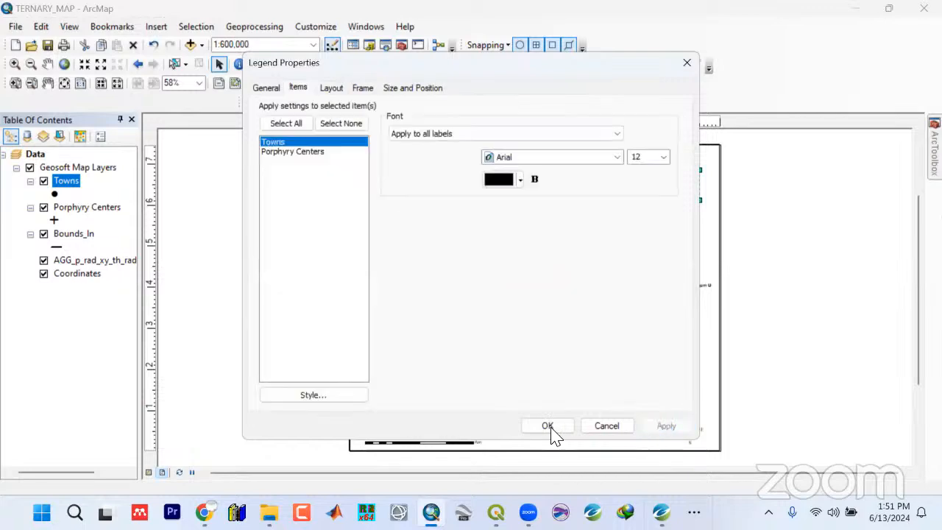
pyautogui.click(540, 426)
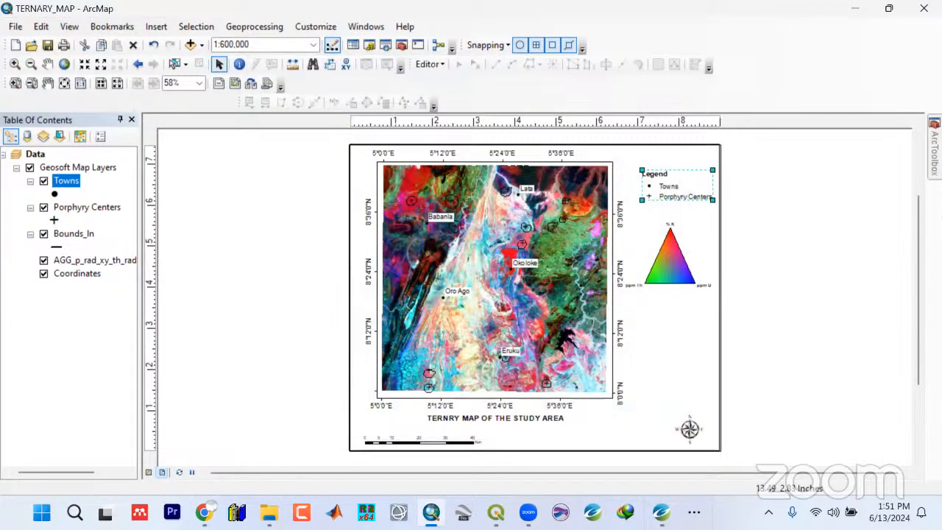
# Nudge the legend slightly up and to the left above the colour triangle
pyautogui.press('Left')
pyautogui.press('Left')
pyautogui.press('Left')
pyautogui.press('Left')
pyautogui.press('Left')
pyautogui.press('Left')
pyautogui.press('Left')
pyautogui.press('Up')
pyautogui.press('Up')
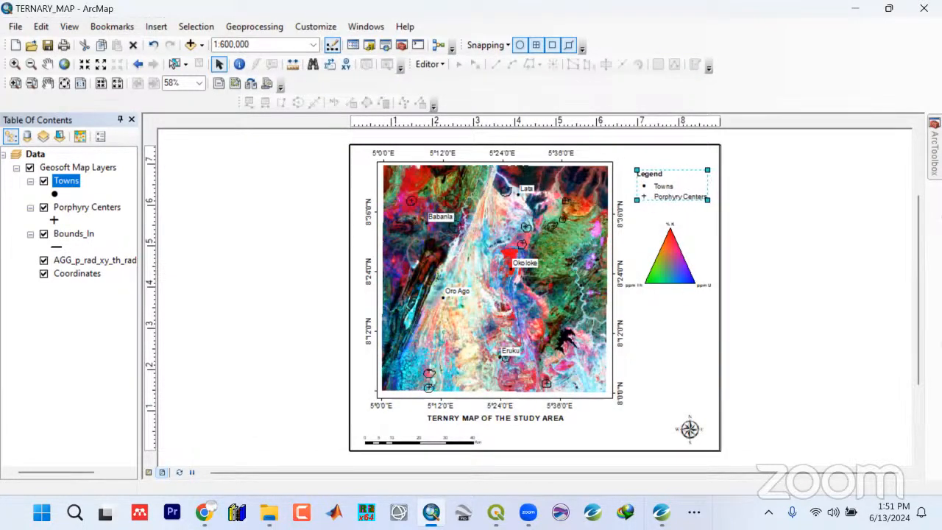
pyautogui.press('Up')
pyautogui.press('Up')
pyautogui.press('Up')
pyautogui.press('Up')
pyautogui.press('Up')
pyautogui.press('Up')
pyautogui.press('Right')
pyautogui.press('Right')
pyautogui.press('Right')
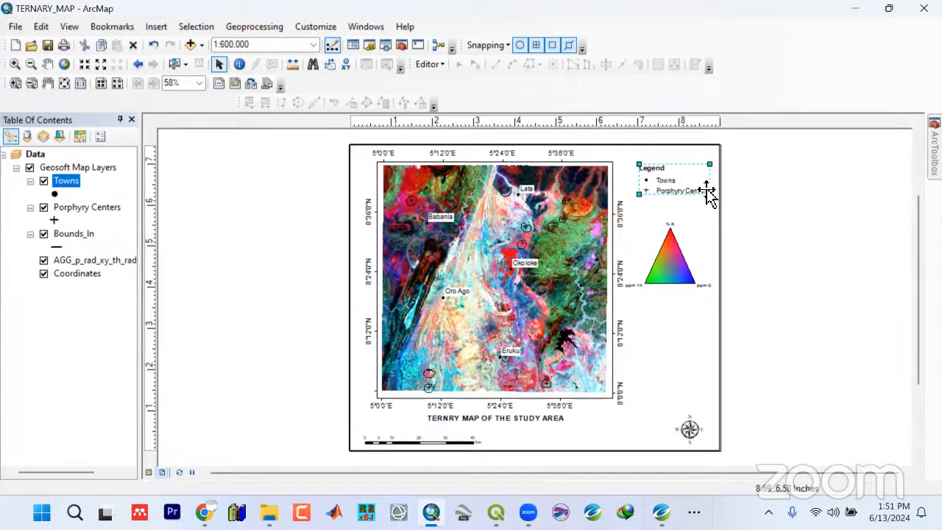
# Nudge the ternary colour triangle slightly up toward the legend
pyautogui.click(679, 251)
pyautogui.press('Up')
pyautogui.press('Up')
pyautogui.press('Up')
pyautogui.press('Up')
pyautogui.press('Up')
pyautogui.press('Up')
pyautogui.press('Up')
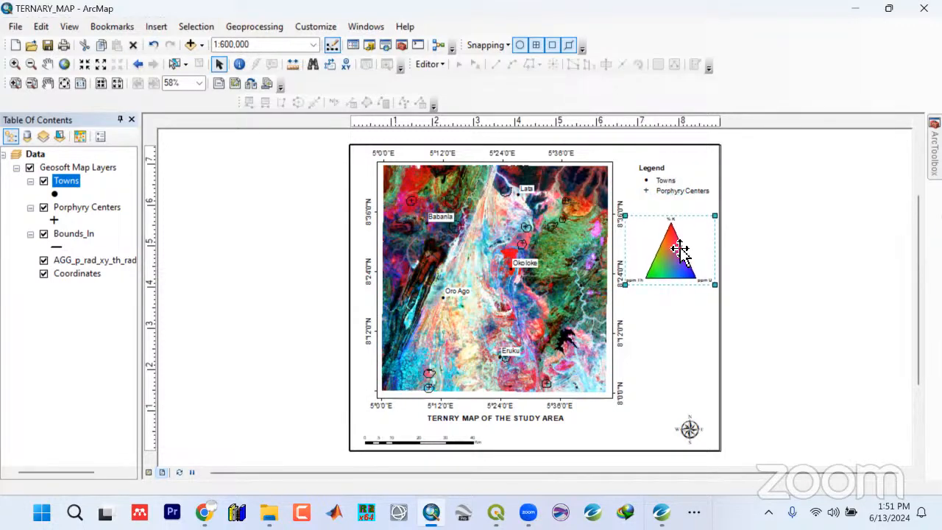
# Nudge the legend a little further up toward the page border to widen its gap from the triangle
pyautogui.click(657, 181)
pyautogui.press('Up')
pyautogui.press('Up')
pyautogui.press('Up')
pyautogui.press('Up')
pyautogui.press('Up')
pyautogui.press('Up')
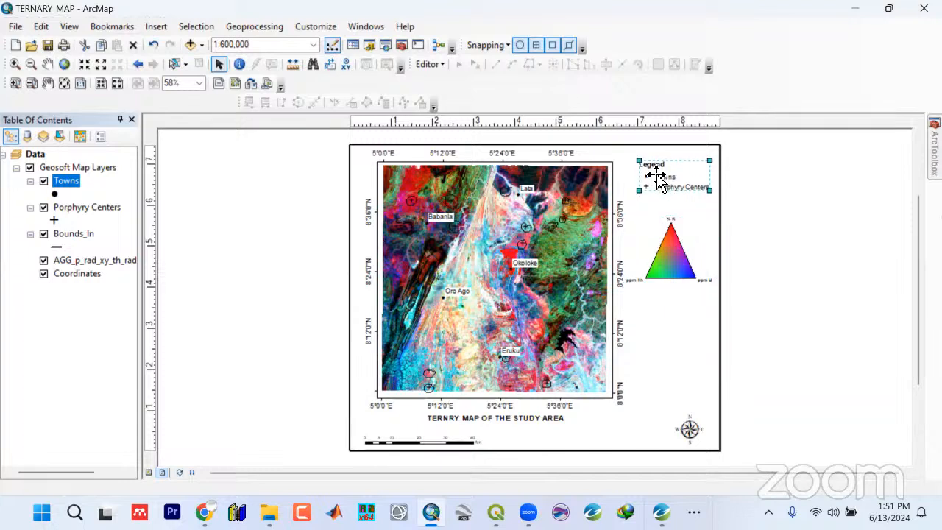
# Move the north arrow slightly up and to the left, away from the page corner
pyautogui.click(690, 430)
pyautogui.doubleClick(686, 431)
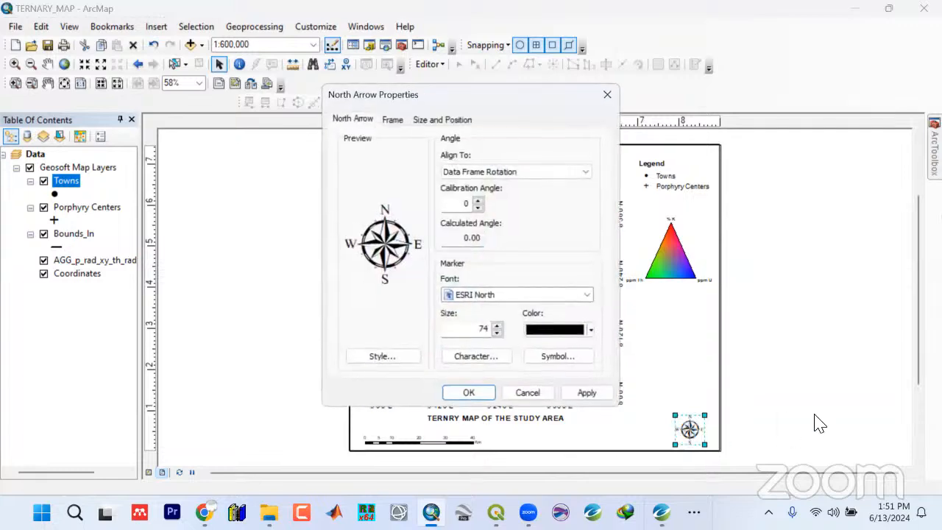
pyautogui.click(548, 392)
pyautogui.moveTo(688, 432); pyautogui.dragTo(683, 430)
pyautogui.click(752, 392)
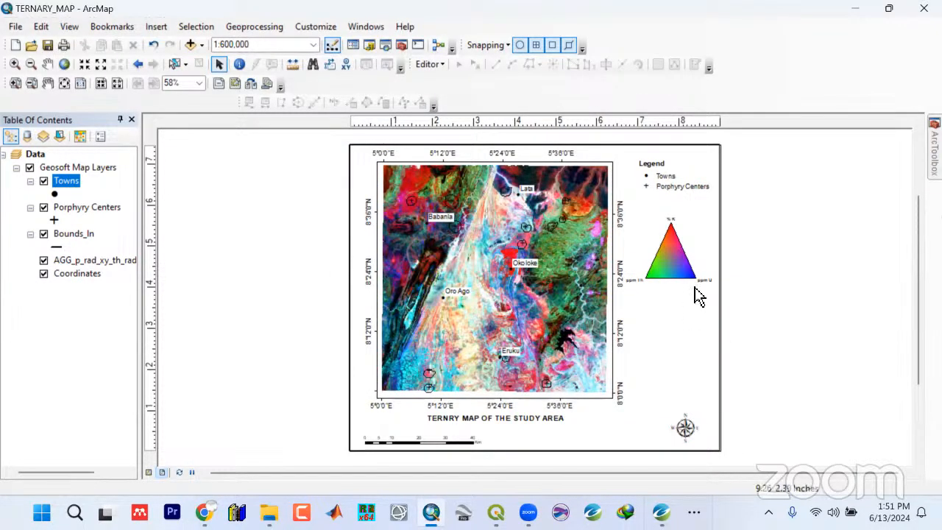
# Nudge the ternary colour triangle slightly to the right beneath the legend
pyautogui.click(681, 259)
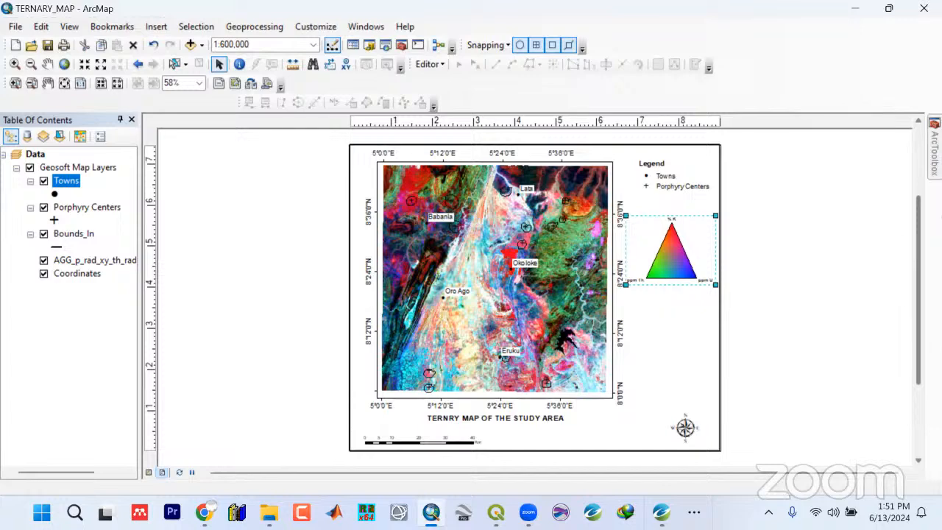
pyautogui.click(843, 395)
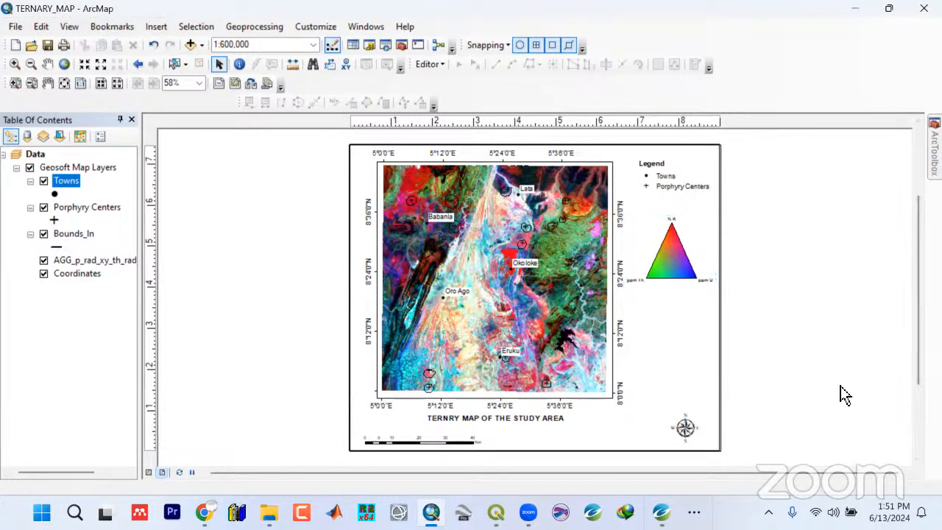
pyautogui.click(675, 188)
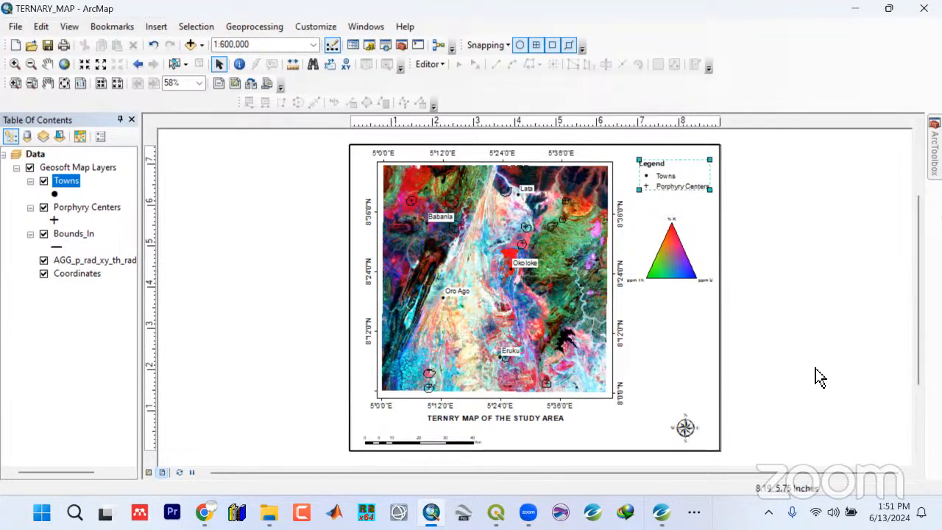
pyautogui.click(820, 378)
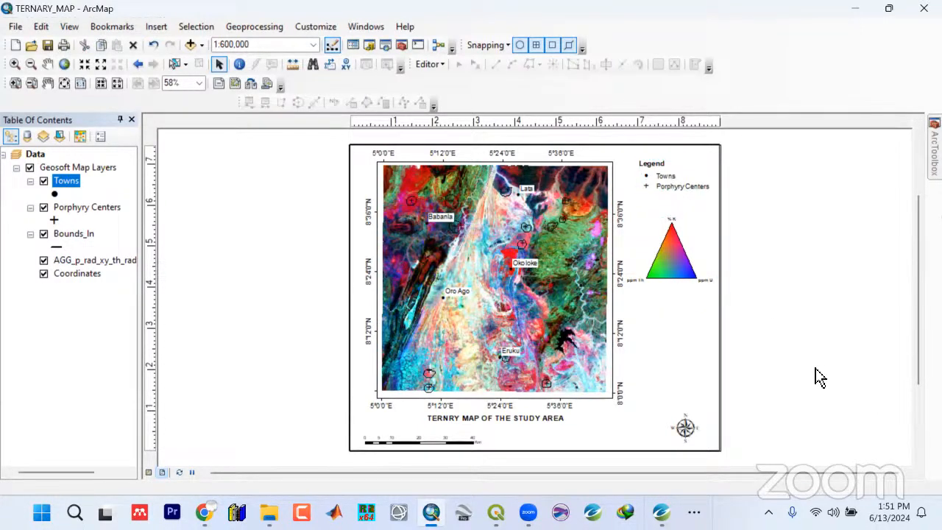
# Shift the map title slightly down and to the right below the map frame, and save the map document
pyautogui.click(543, 425)
pyautogui.moveTo(555, 422); pyautogui.dragTo(555, 423)
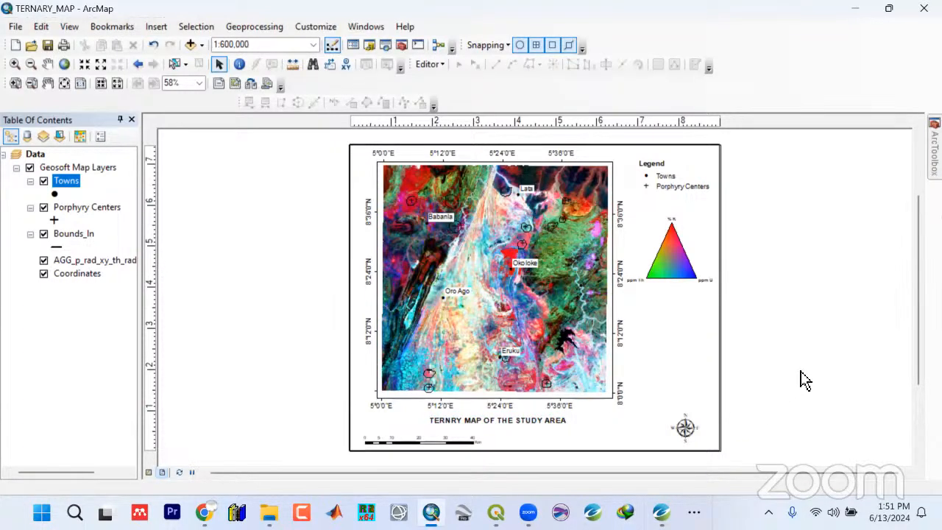
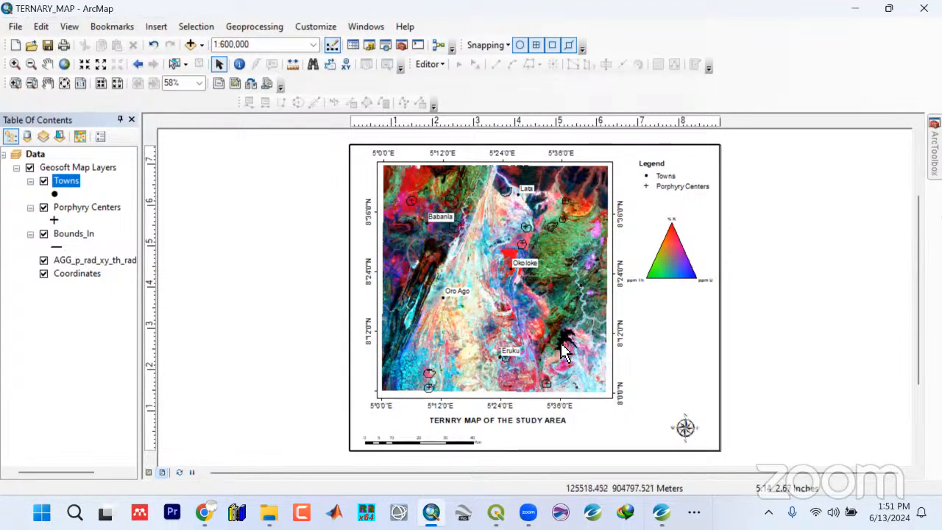
pyautogui.click(47, 47)
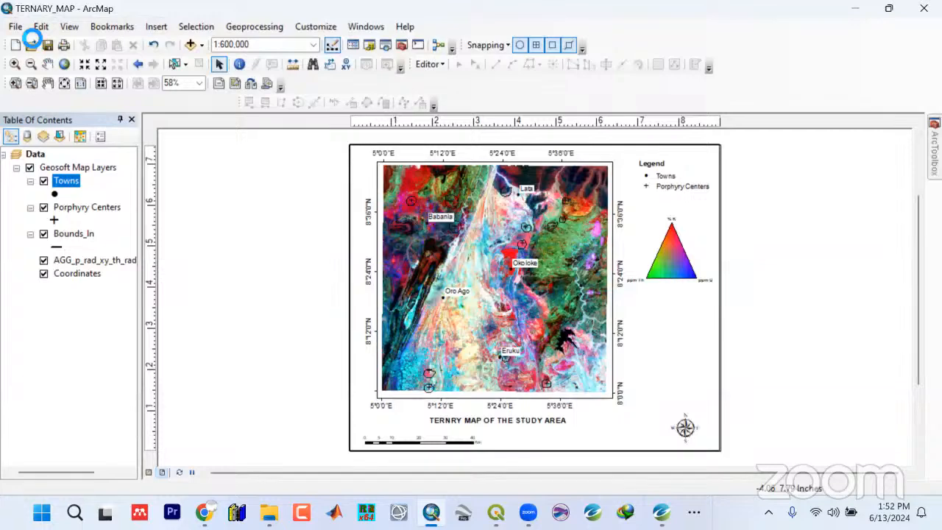
# Start exporting the map and create a new folder named Radiometric inside the Magnetic folder
pyautogui.click(16, 28)
pyautogui.click(47, 250)
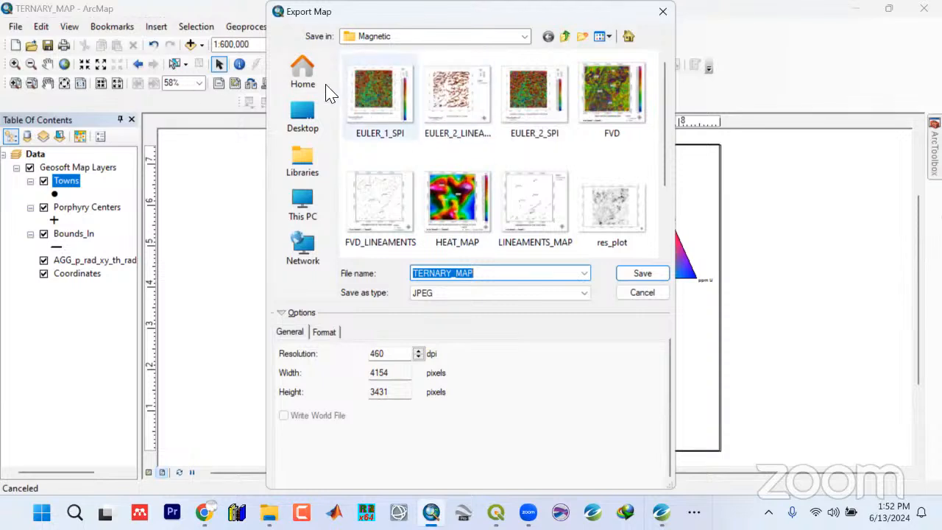
pyautogui.click(582, 37)
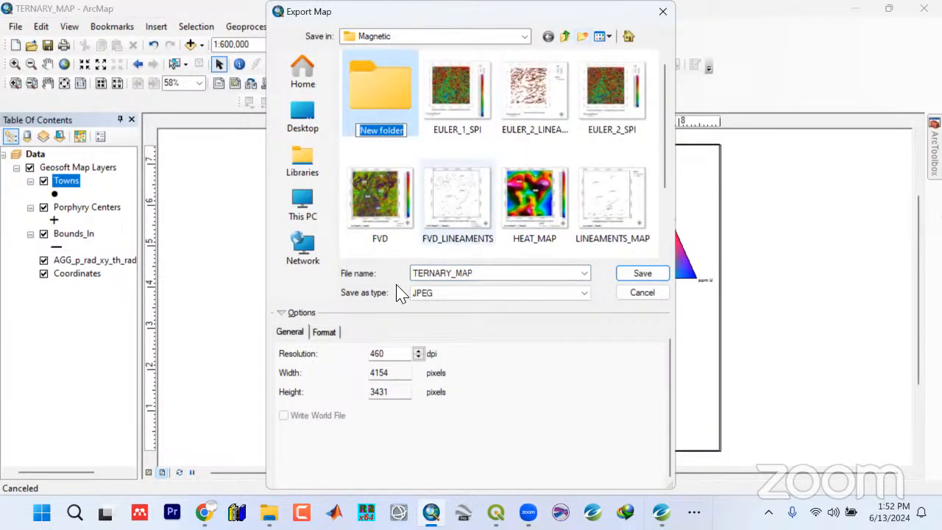
pyautogui.write('R')
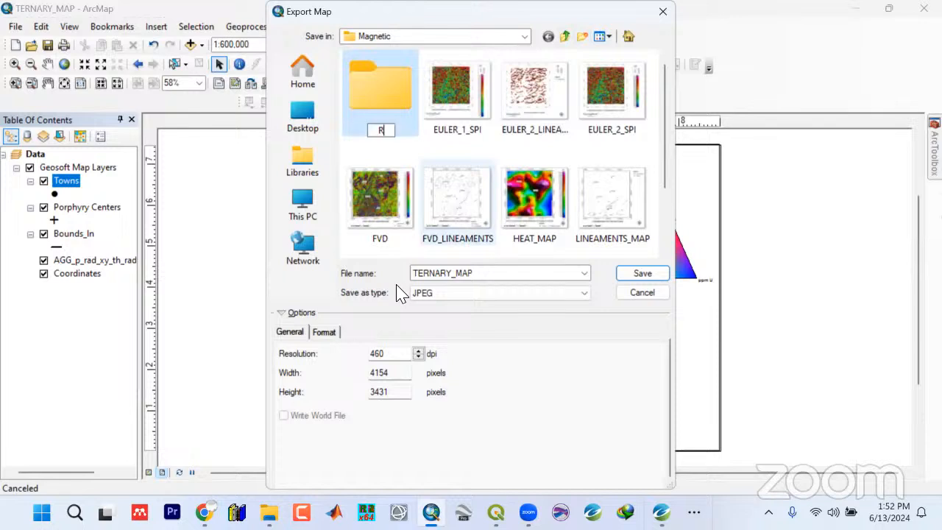
pyautogui.write('adiometric')
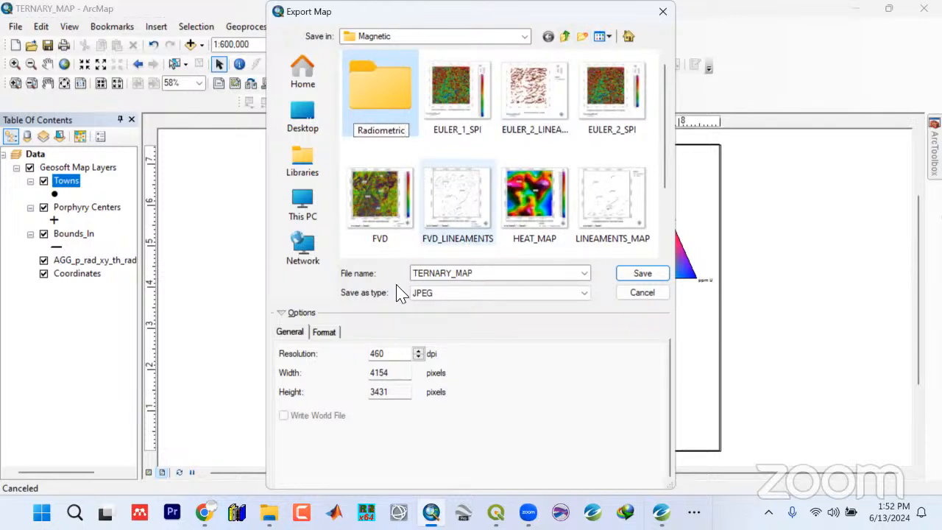
# Export the map into the Radiometric folder as a 460 dpi JPEG named TERNARY_MAP_PORPHYRY
pyautogui.doubleClick(384, 103)
pyautogui.doubleClick(489, 275)
pyautogui.click(493, 275)
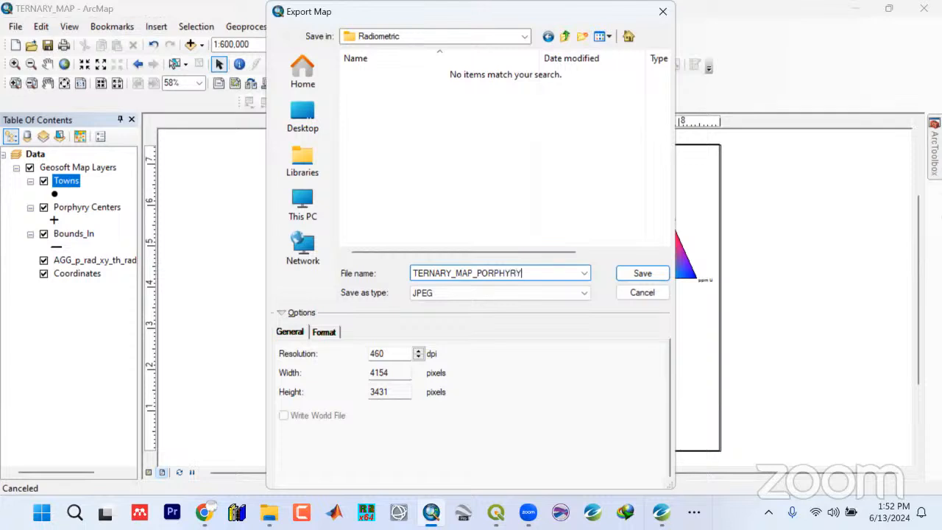
pyautogui.click(641, 273)
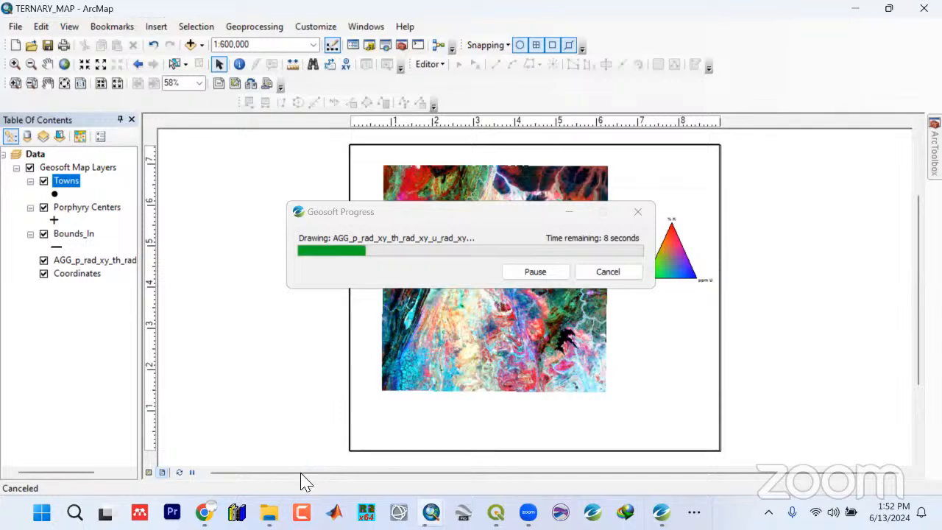
# Switch to Chrome, check the livestream chat for new questions, and close the duplicate livestream page before returning to ArcMap
pyautogui.click(211, 508)
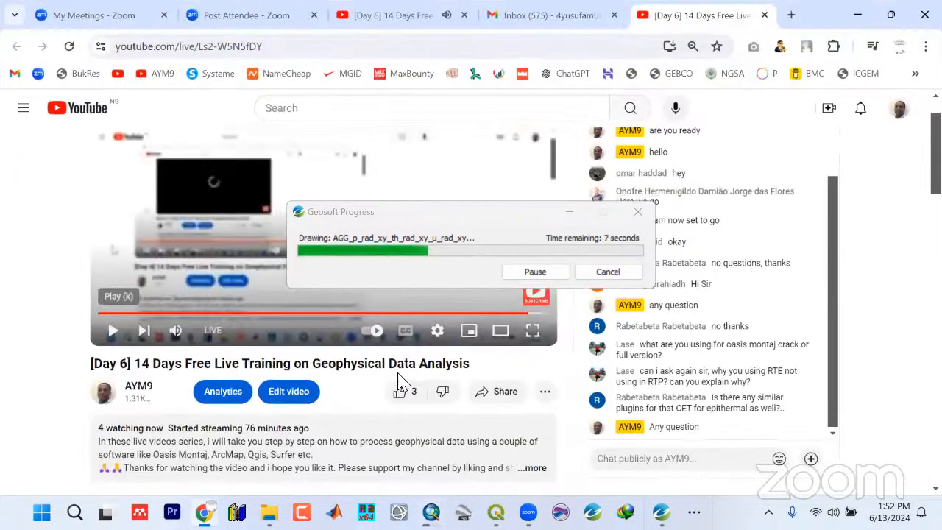
pyautogui.scroll(1, 730, 363)
pyautogui.scroll(-2, 730, 363)
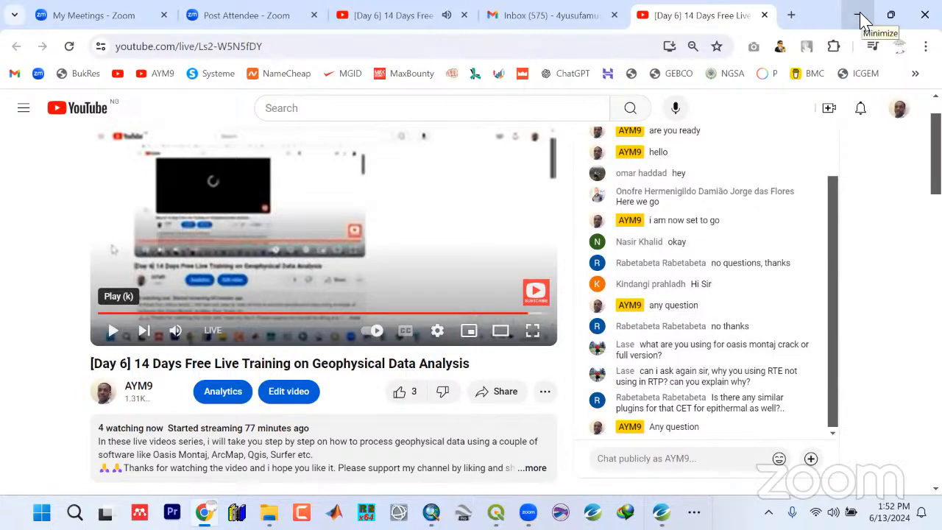
pyautogui.click(417, 18)
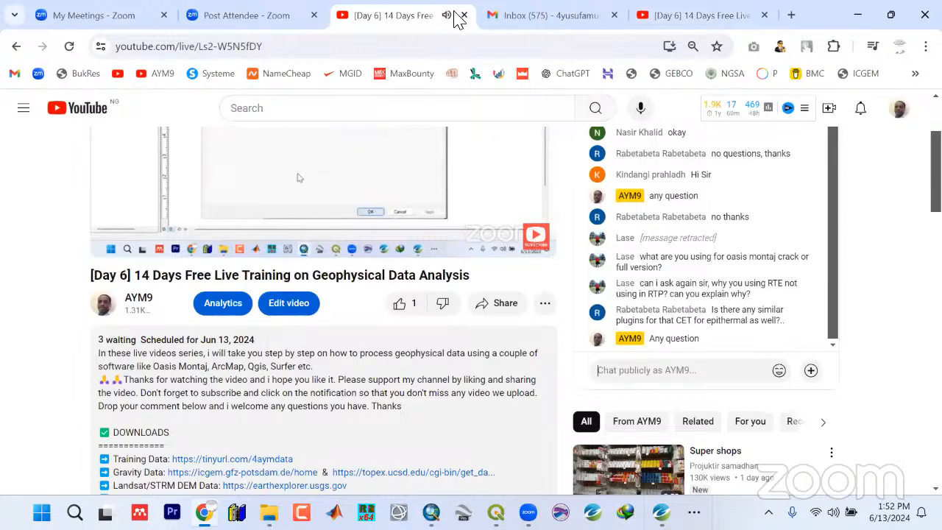
pyautogui.hotkey('ctrl', 'w')
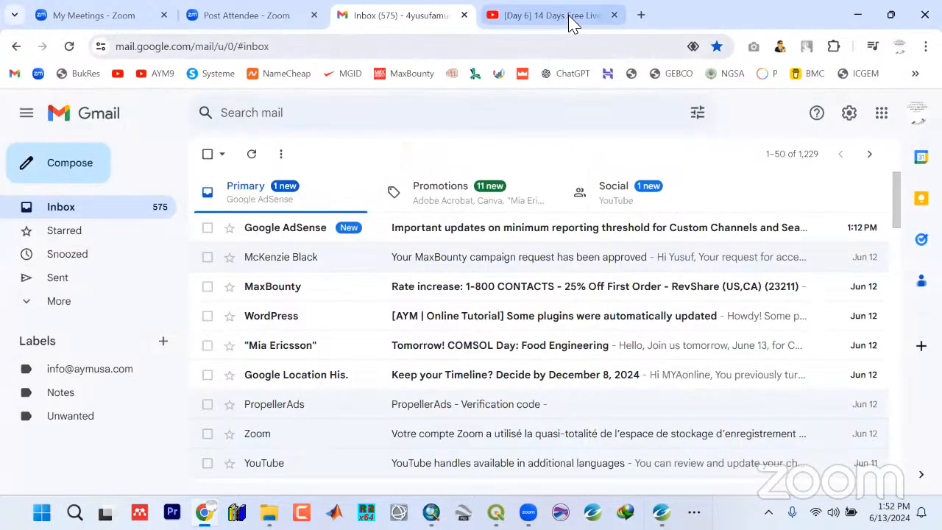
pyautogui.click(570, 21)
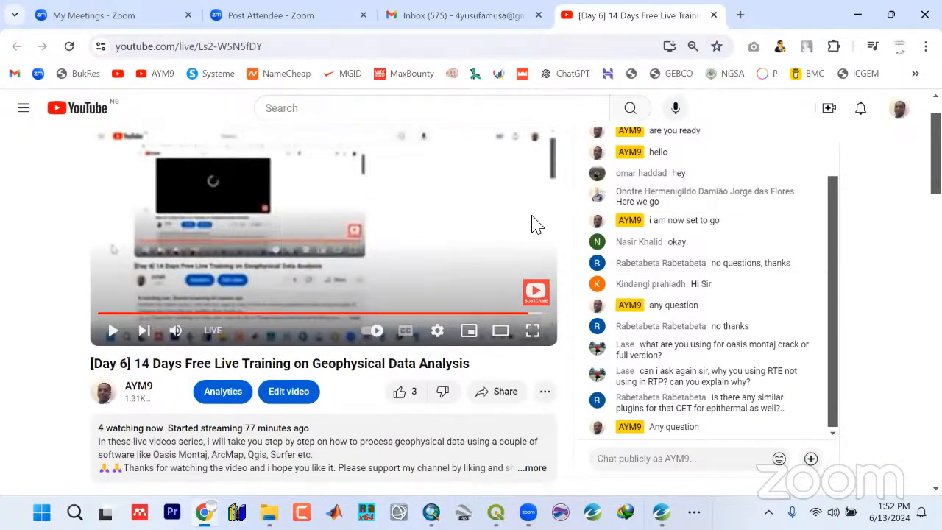
pyautogui.click(847, 8)
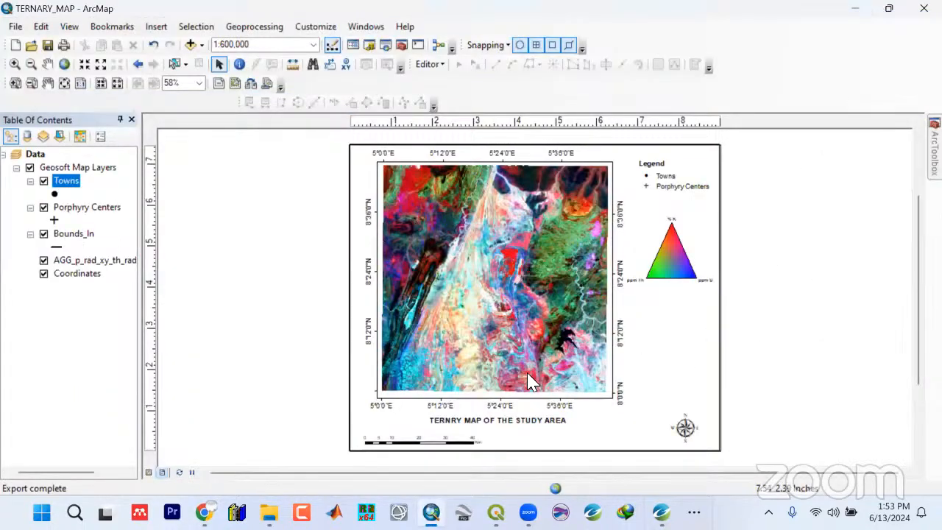
# Close the Rad folder window and open the exported TERNARY_MAP_PORPHYRY image from the Radiometric folder in a maximized viewer
pyautogui.moveTo(269, 512)
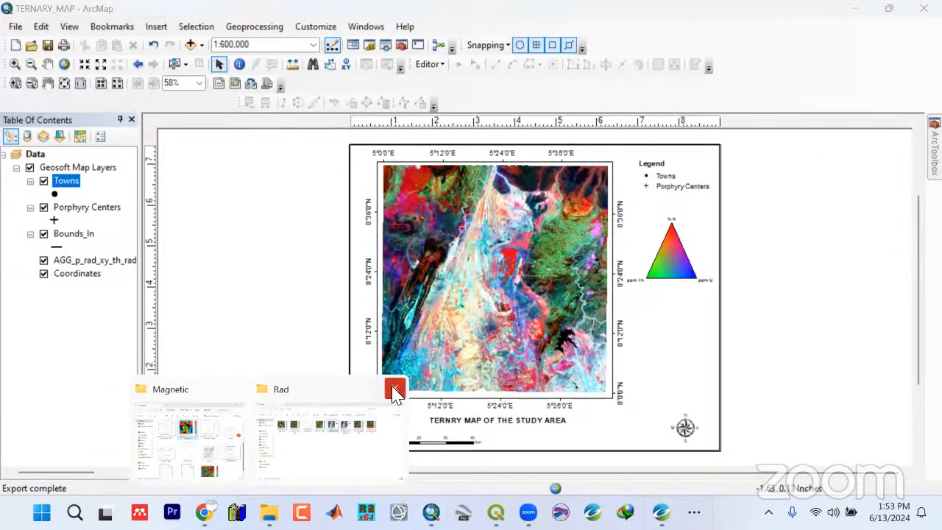
pyautogui.click(395, 388)
pyautogui.click(267, 440)
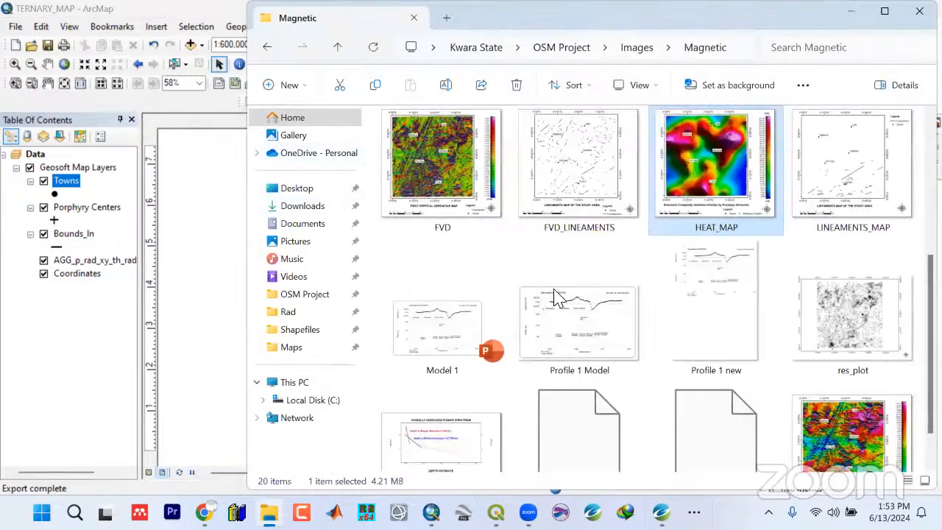
pyautogui.scroll(3, 555, 288)
pyautogui.doubleClick(455, 191)
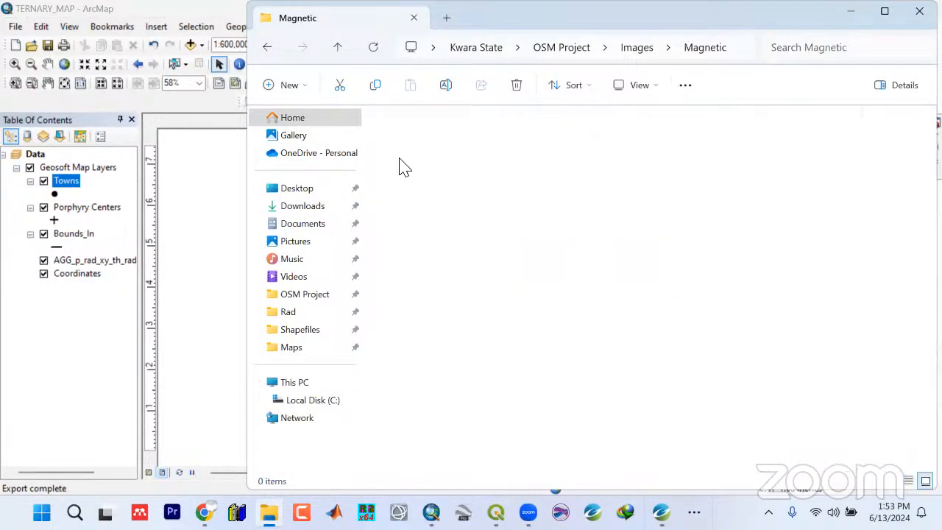
pyautogui.click(403, 164)
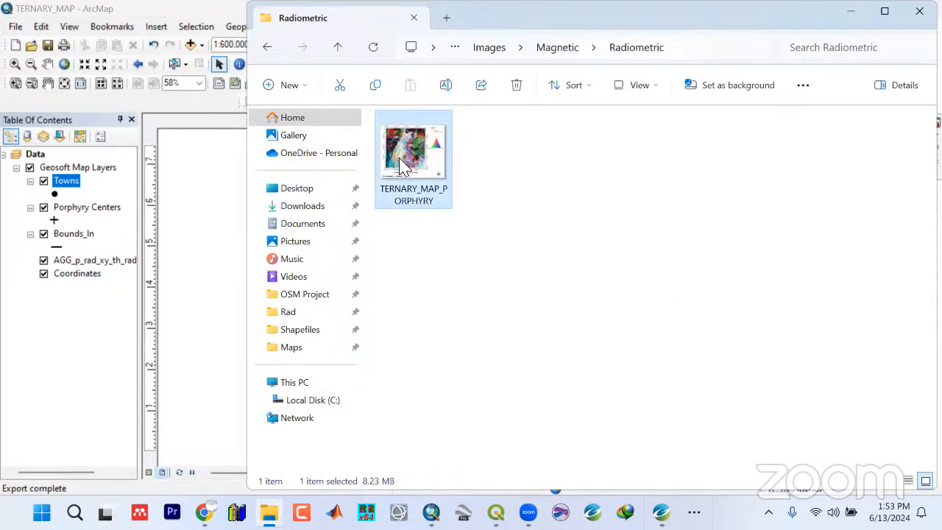
pyautogui.doubleClick(403, 163)
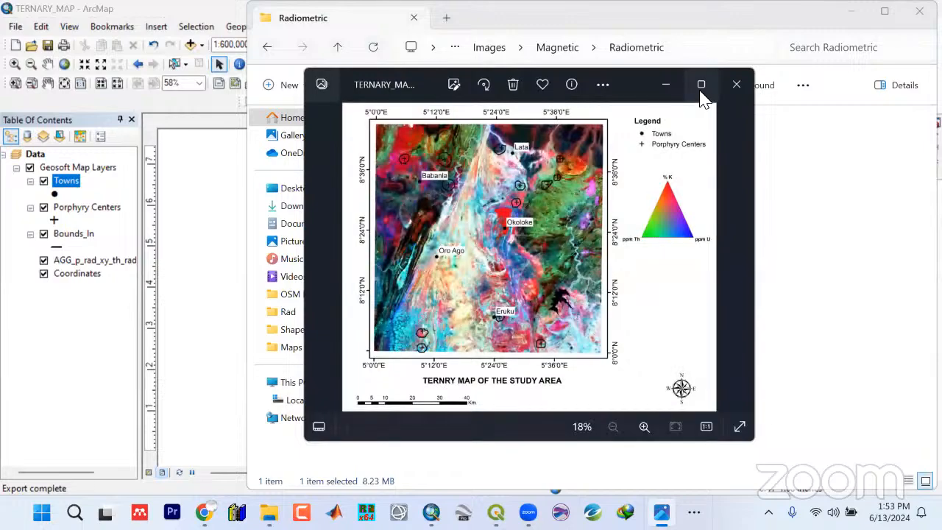
pyautogui.click(701, 85)
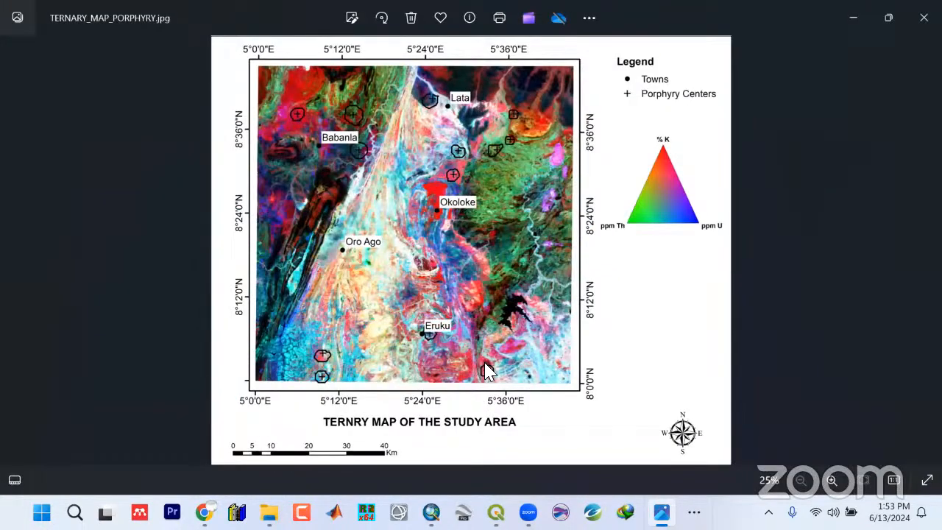
# Examine the exported ternary map's porphyry centres, town labels and layout elements up close, and put the image and folder away
pyautogui.scroll(3, 381, 317)
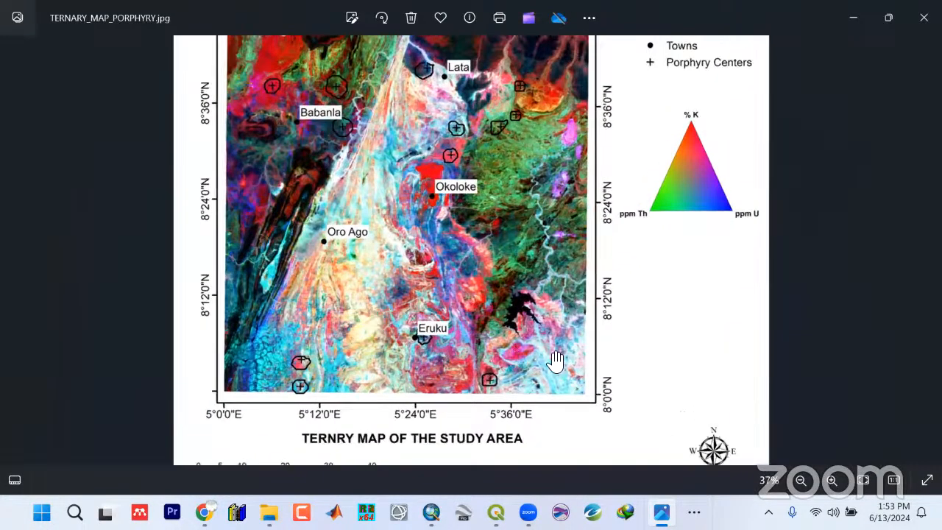
pyautogui.scroll(2, 581, 306)
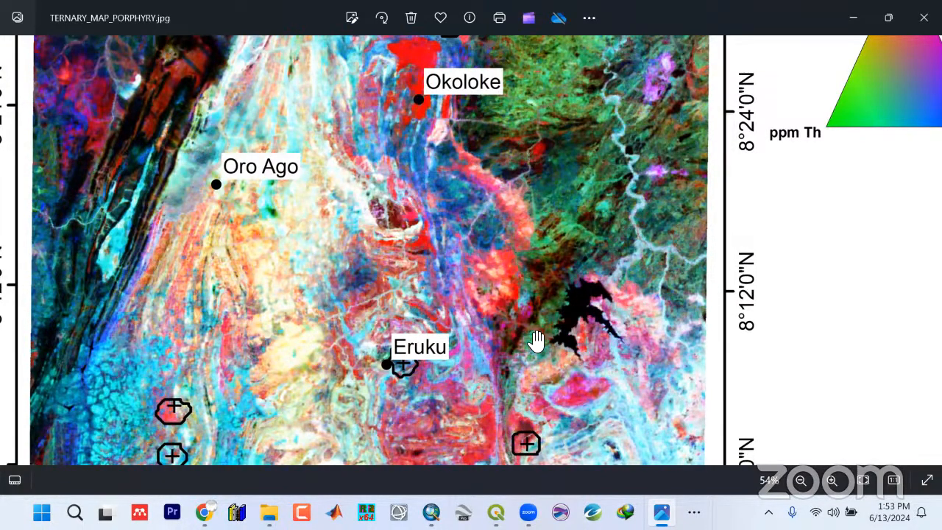
pyautogui.scroll(-2, 540, 338)
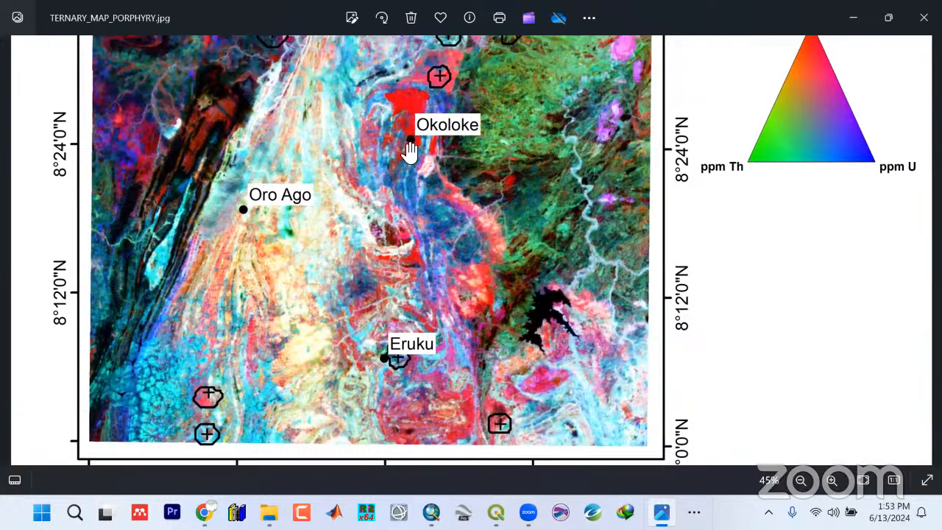
pyautogui.scroll(2, 338, 332)
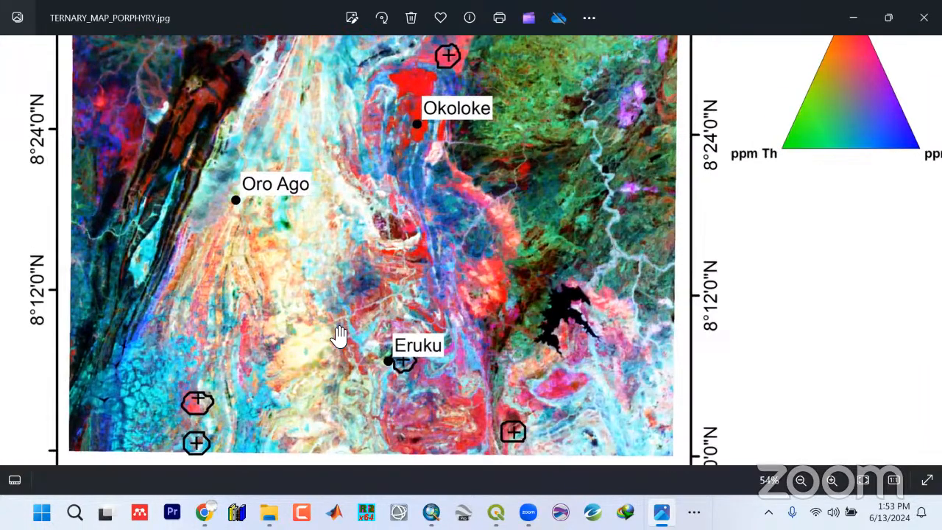
pyautogui.scroll(-3, 532, 361)
pyautogui.scroll(2, 603, 368)
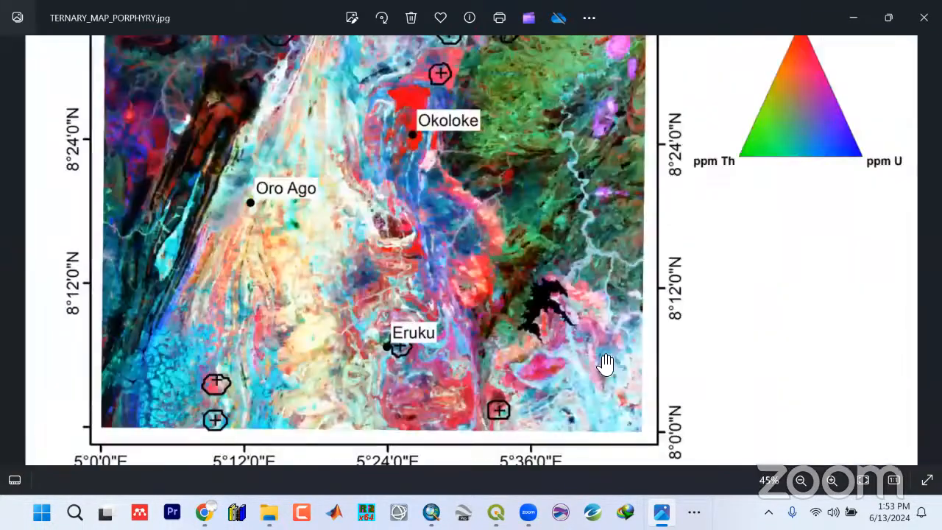
pyautogui.scroll(2, 563, 315)
pyautogui.scroll(-4, 564, 315)
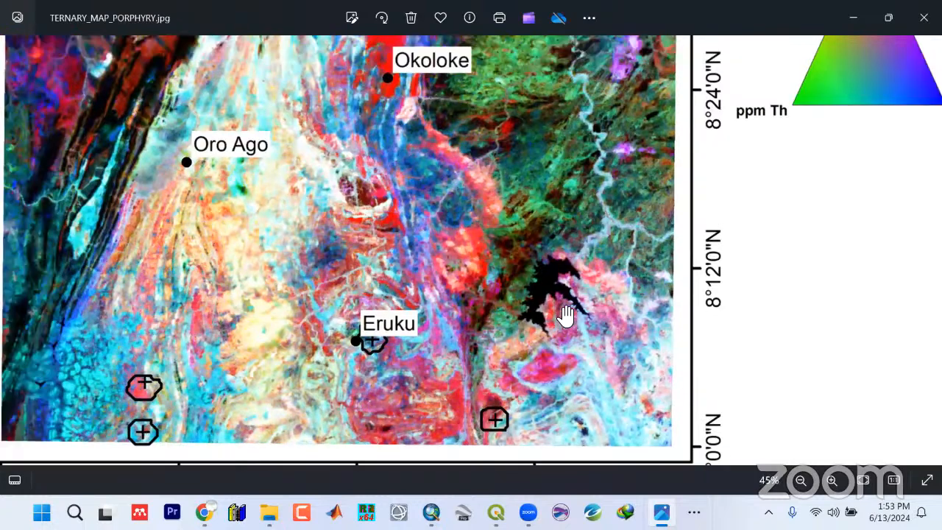
pyautogui.scroll(-1, 529, 346)
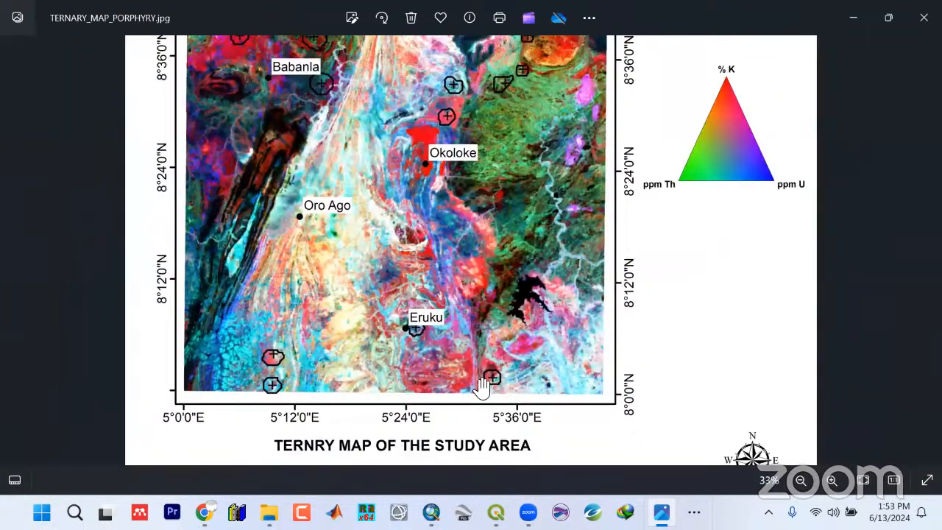
pyautogui.scroll(1, 297, 323)
pyautogui.scroll(1, 237, 177)
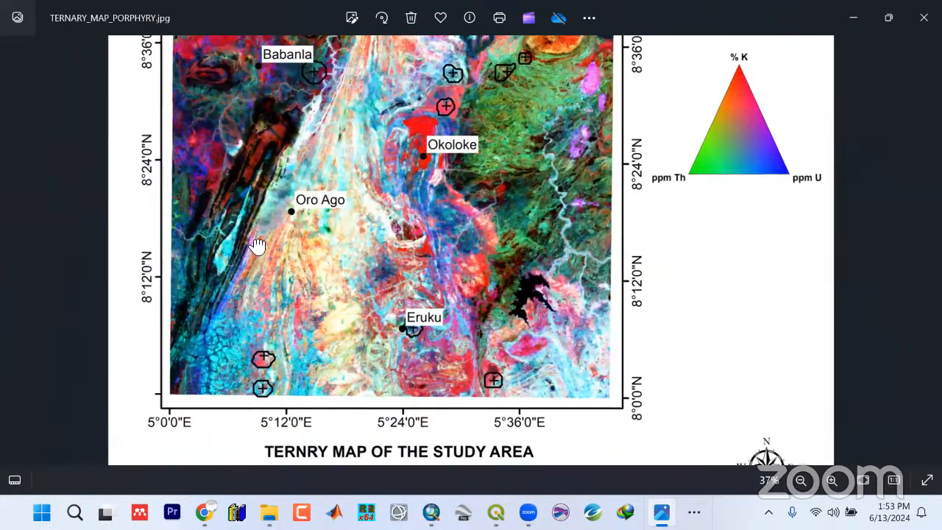
pyautogui.scroll(2, 256, 245)
pyautogui.scroll(3, 199, 147)
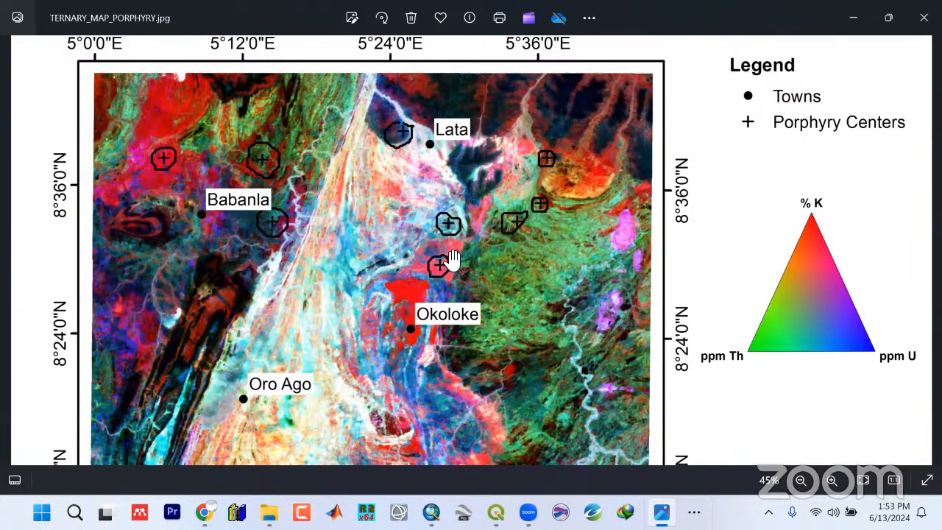
pyautogui.scroll(-3, 445, 263)
pyautogui.scroll(-2, 448, 264)
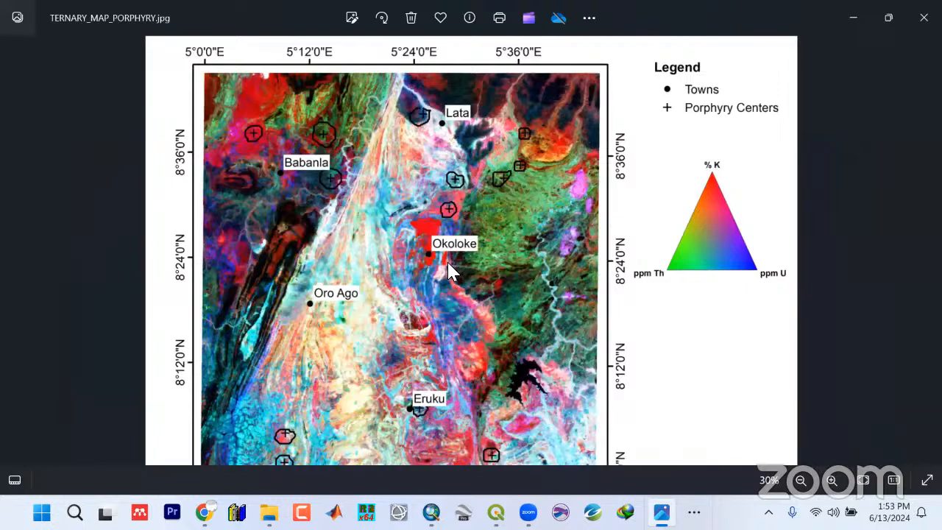
pyautogui.scroll(1, 448, 266)
pyautogui.scroll(1, 450, 271)
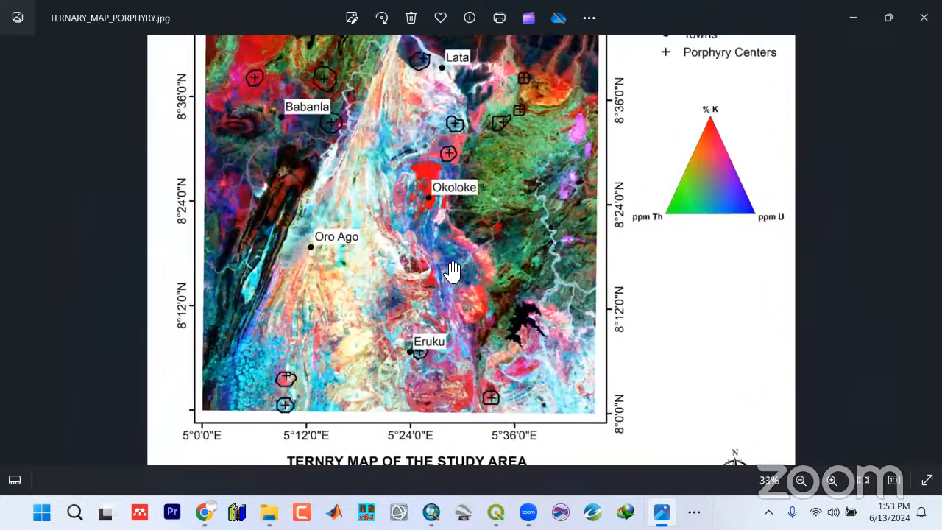
pyautogui.scroll(-2, 447, 260)
pyautogui.click(923, 18)
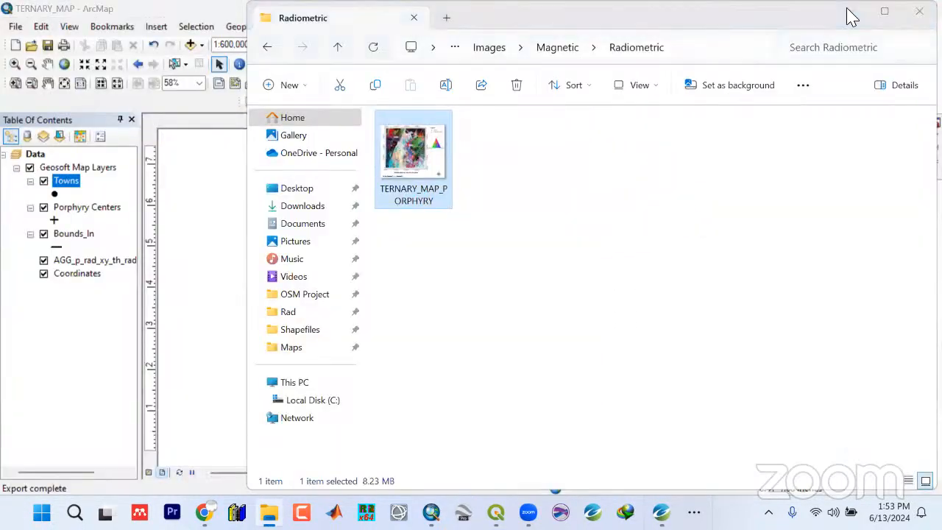
pyautogui.click(848, 12)
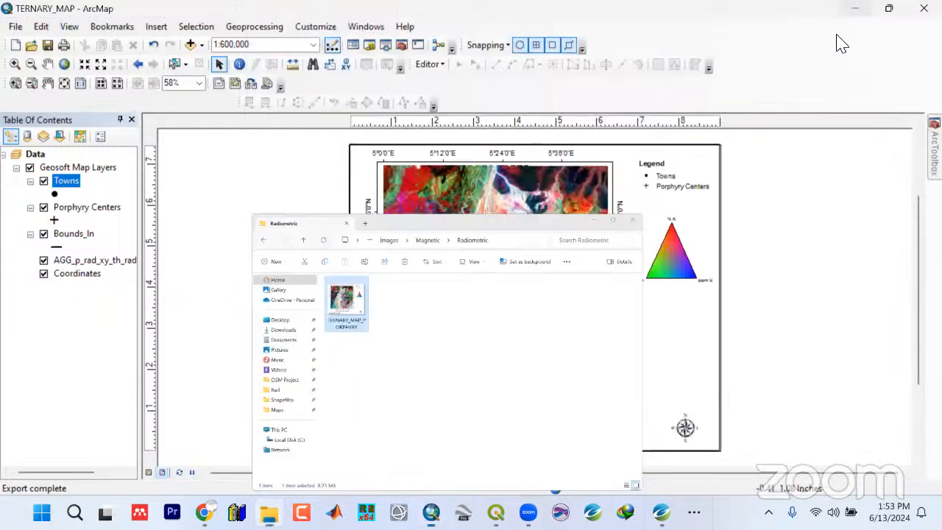
# Save the ternary map document, close ArcMap and return to the Oasis montaj project
pyautogui.click(33, 44)
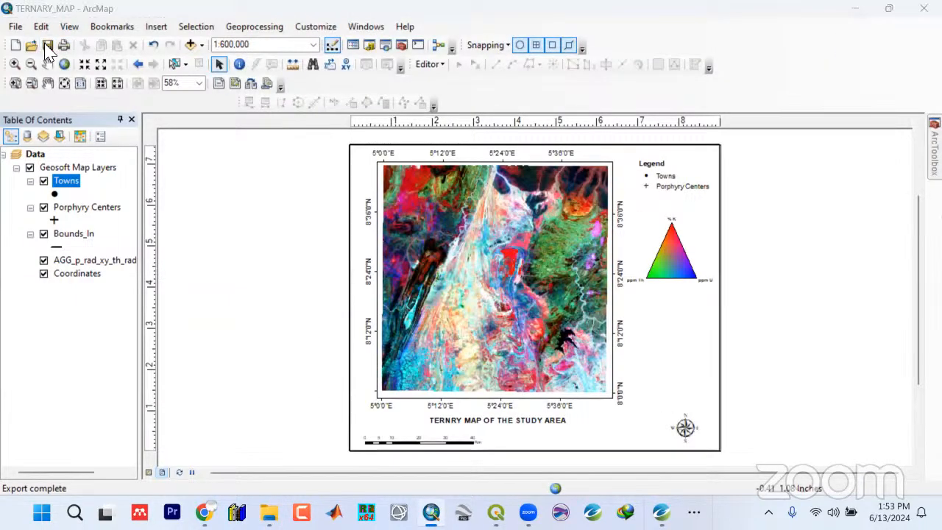
pyautogui.press('Escape')
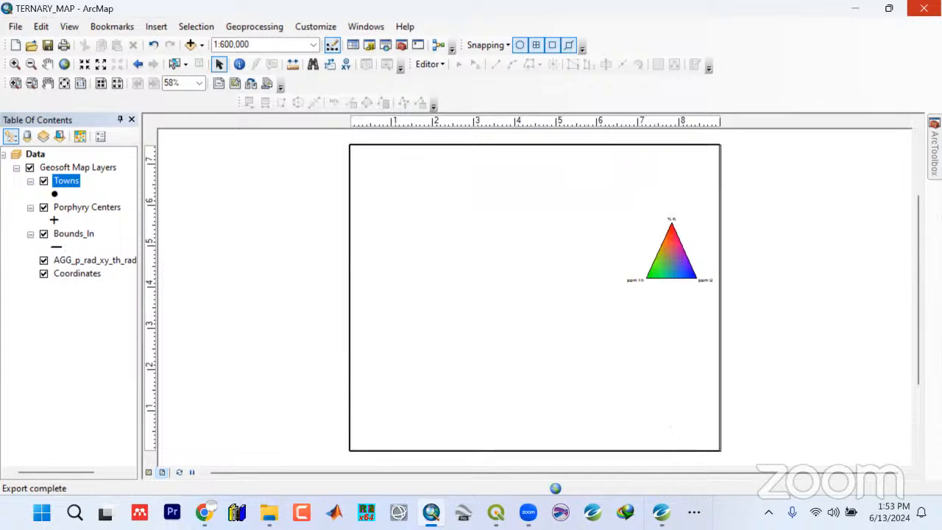
pyautogui.hotkey('alt', 'Tab')
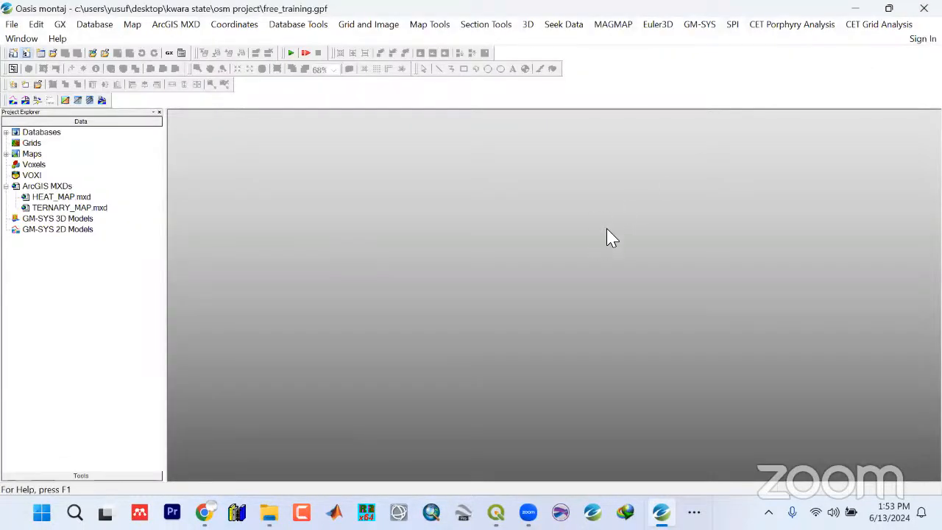
pyautogui.hotkey('alt', 'Tab')
pyautogui.click(504, 273)
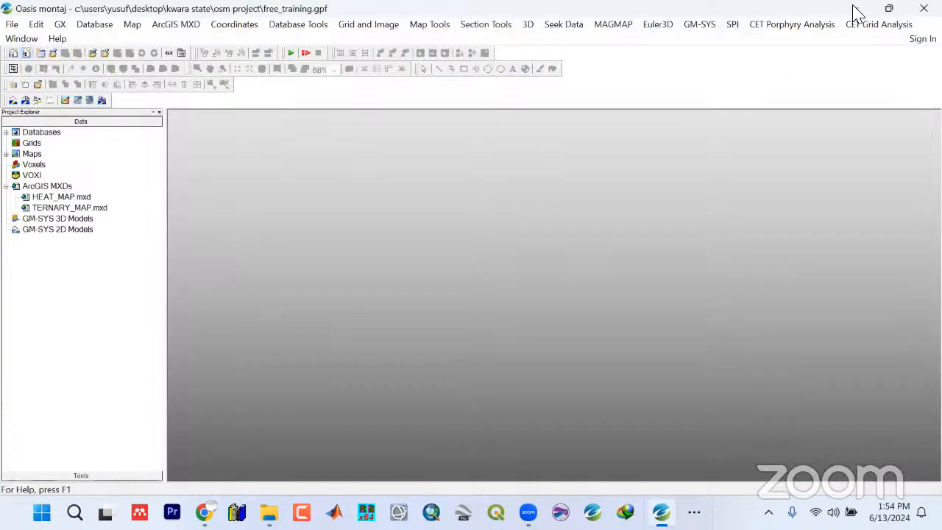
# Put Oasis montaj away, review the colour table in the ternary_map_interpretation image from the desktop, and close the image
pyautogui.click(854, 4)
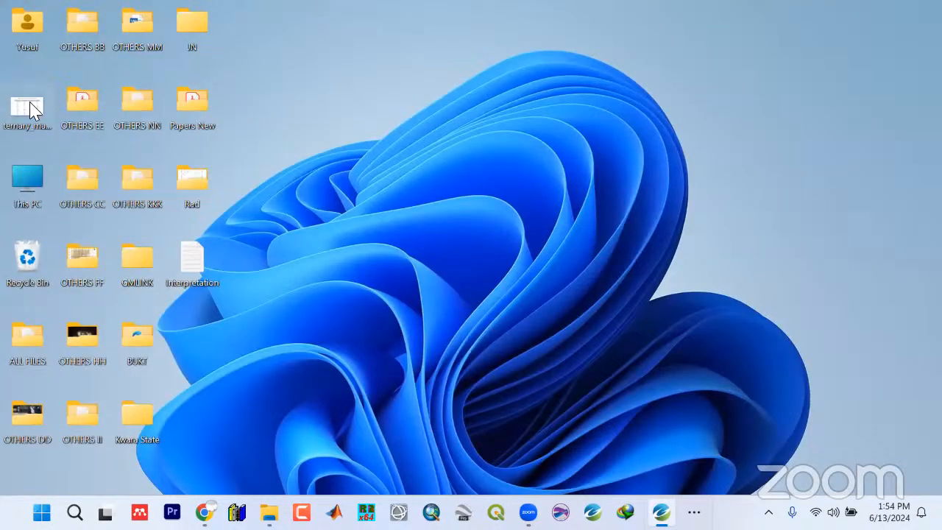
pyautogui.doubleClick(30, 107)
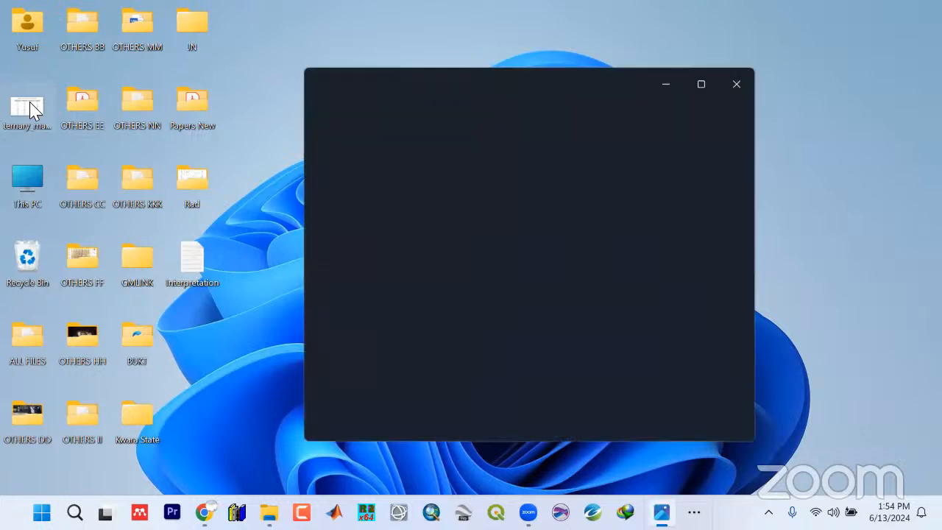
pyautogui.click(701, 86)
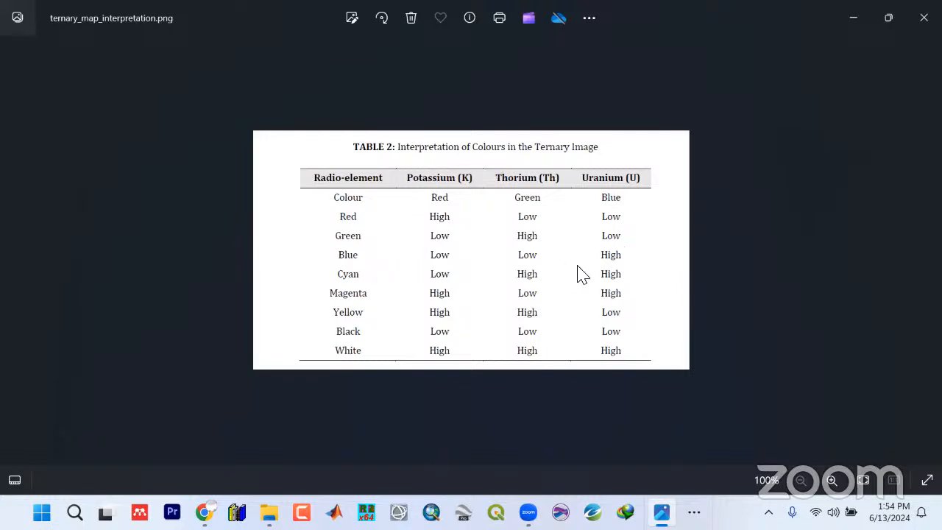
pyautogui.click(923, 18)
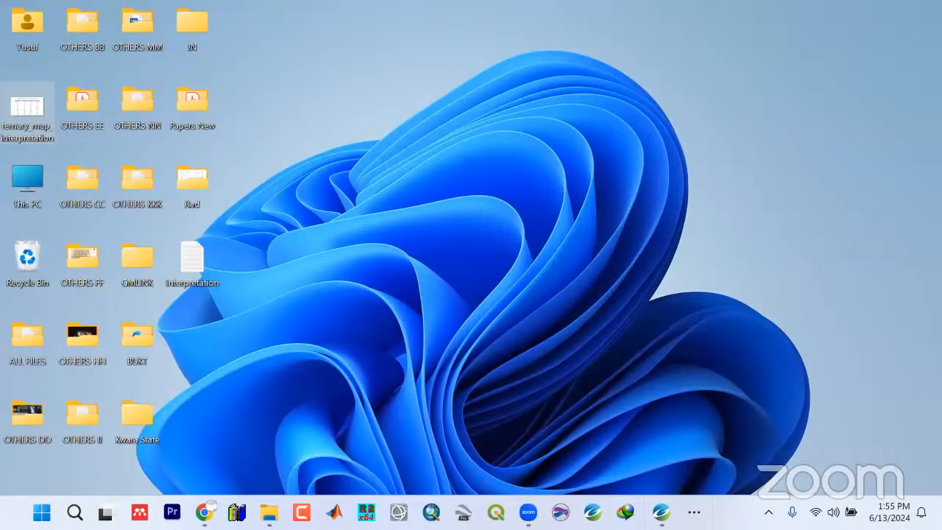
# Check the livestream chat in Chrome, and switch to Acrobat to show the Volume2-Issue2 paper
pyautogui.click(205, 512)
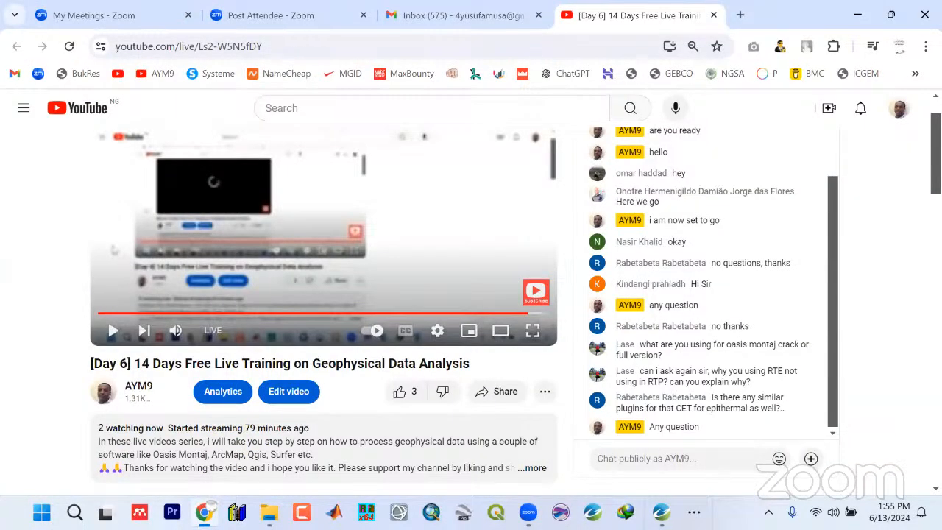
pyautogui.click(694, 512)
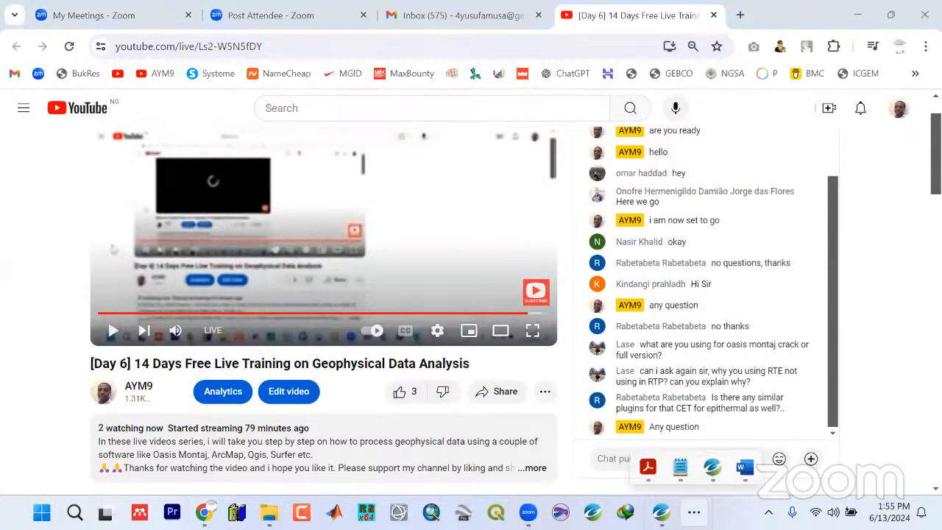
pyautogui.click(651, 474)
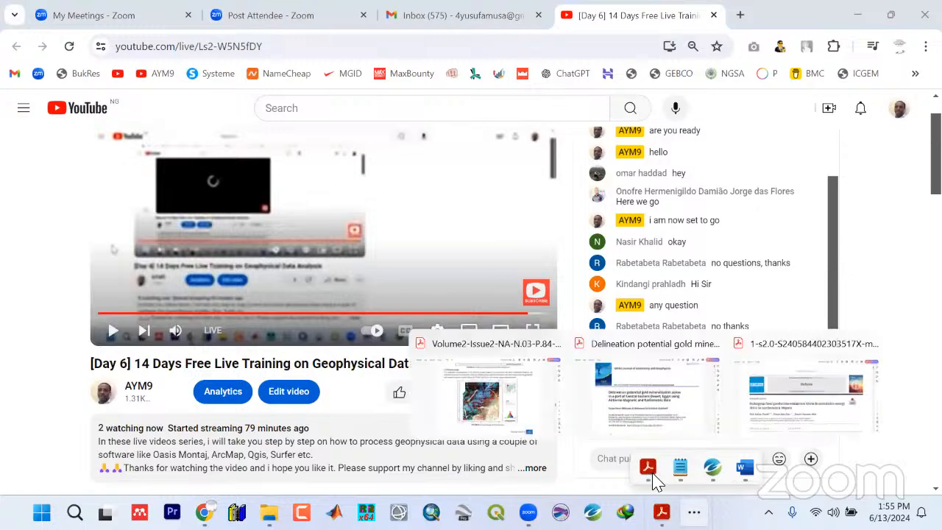
pyautogui.click(629, 411)
pyautogui.click(119, 15)
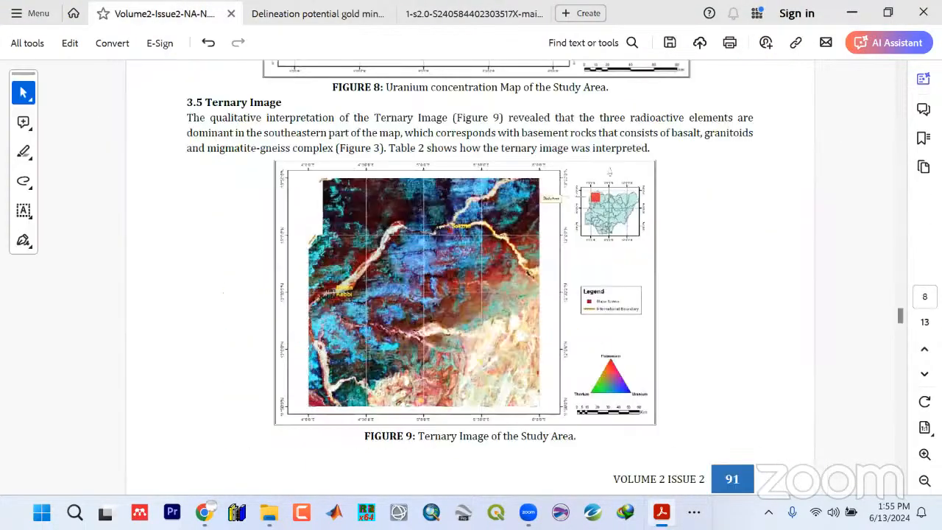
# Examine the paper's ternary image section and Table 2 on colour interpretation, and return to its title page
pyautogui.scroll(-10, 314, 294)
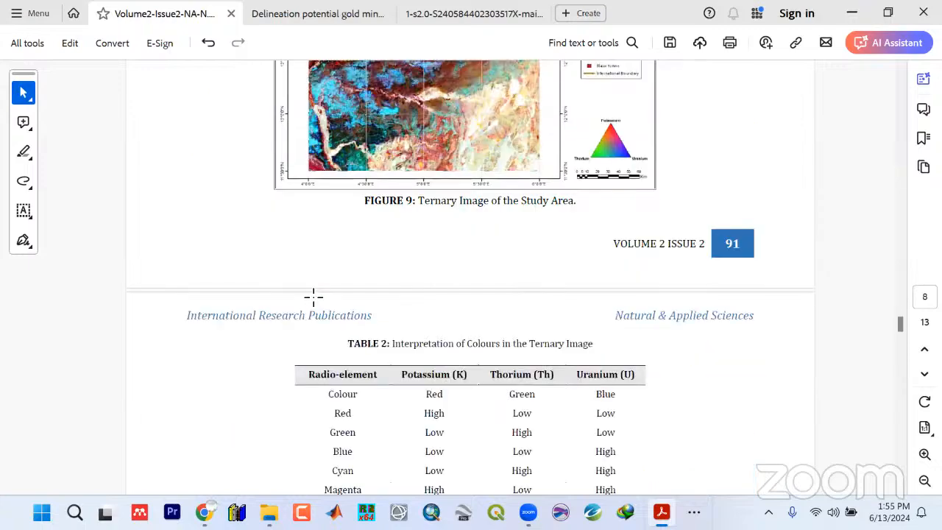
pyautogui.scroll(-2, 346, 346)
pyautogui.scroll(7, 345, 346)
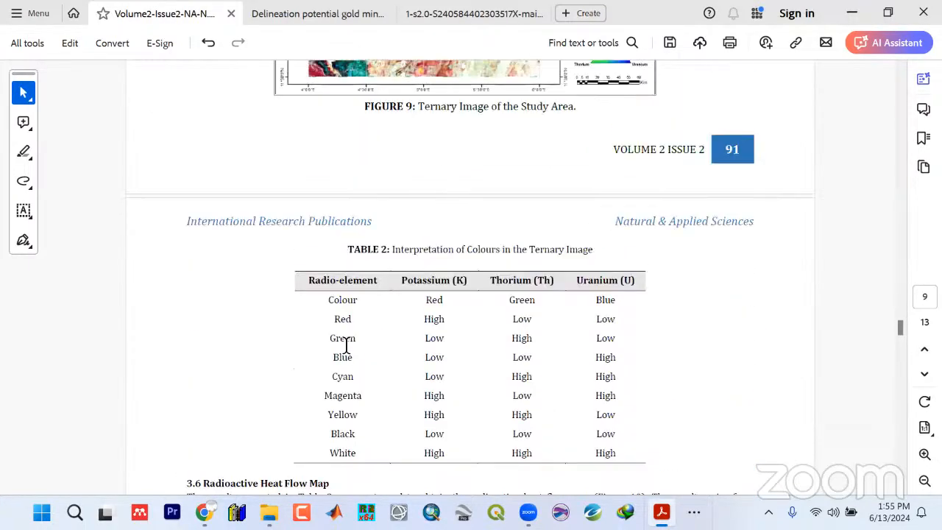
pyautogui.scroll(5, 346, 346)
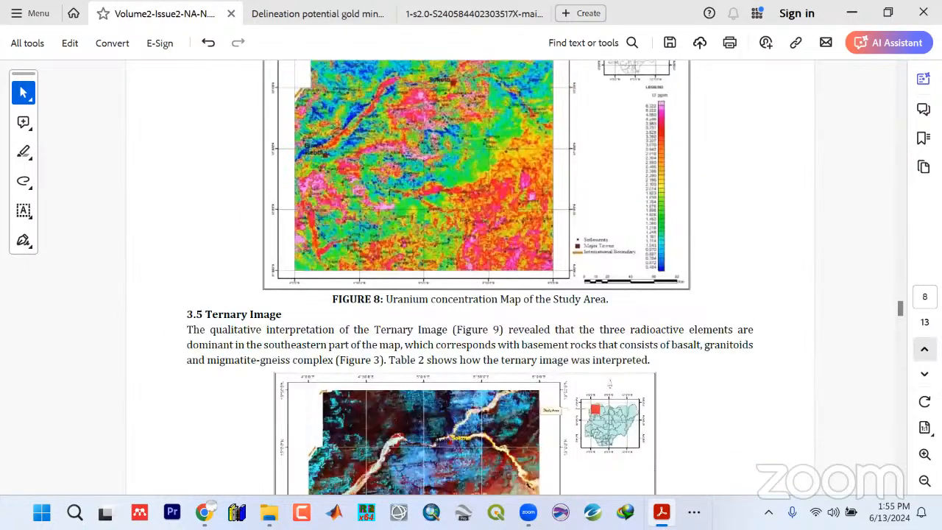
pyautogui.moveTo(899, 309); pyautogui.dragTo(900, 109)
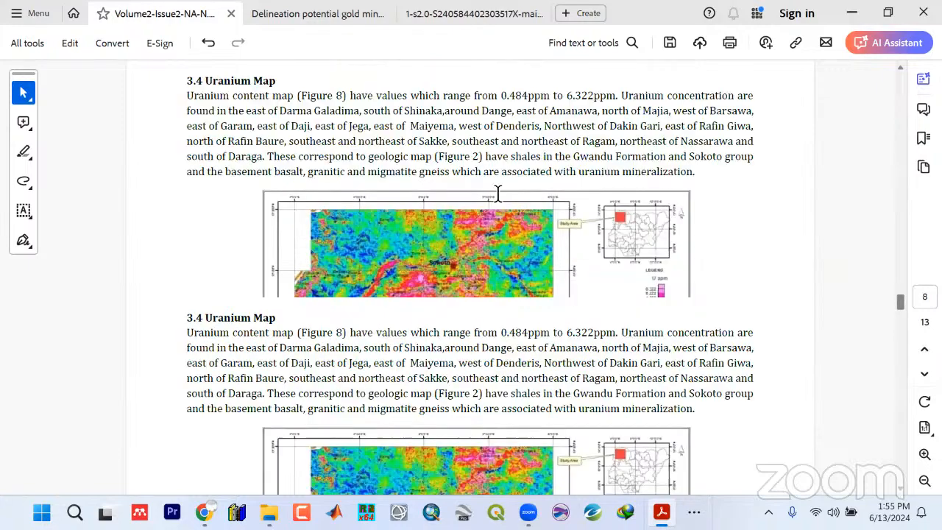
pyautogui.scroll(10, 334, 298)
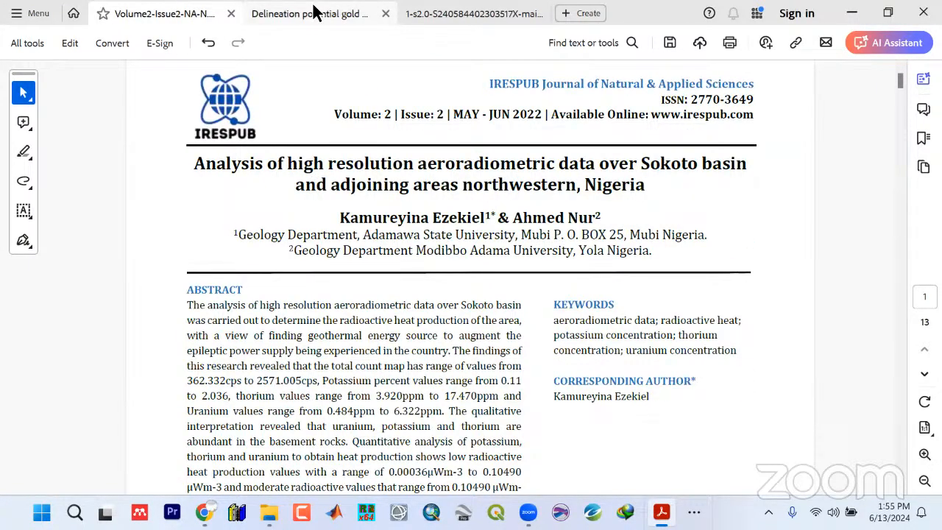
# Look through the other open papers and review the title of the Sokoto basin aeroradiometric paper
pyautogui.click(313, 13)
pyautogui.click(428, 14)
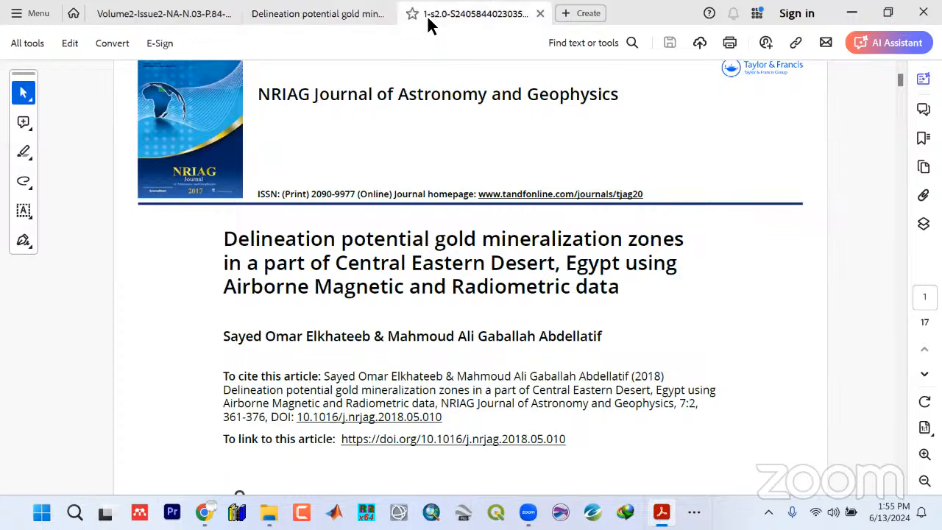
pyautogui.click(162, 15)
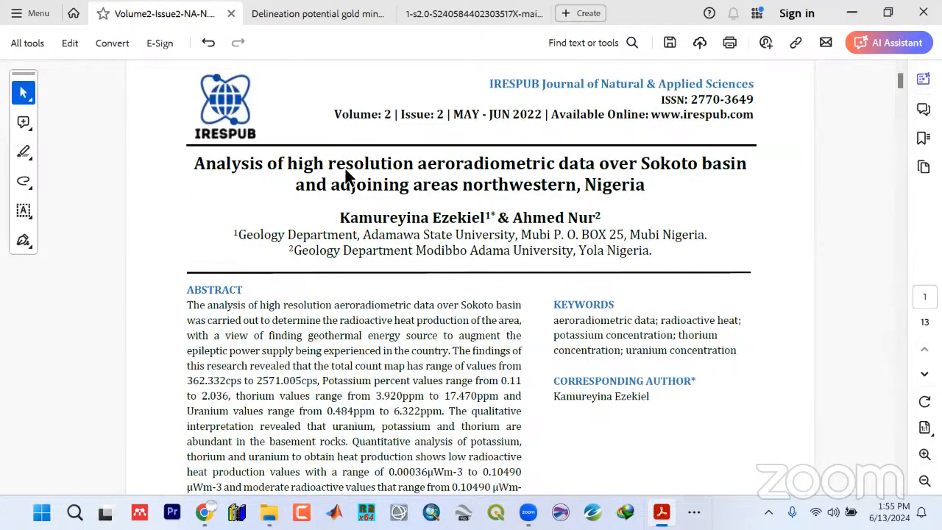
pyautogui.moveTo(598, 217); pyautogui.dragTo(269, 162)
pyautogui.click(207, 213)
# Review the titles of the Egyptian gold mineralization paper and the northeastern Nigeria radiogenic heat production paper
pyautogui.click(300, 14)
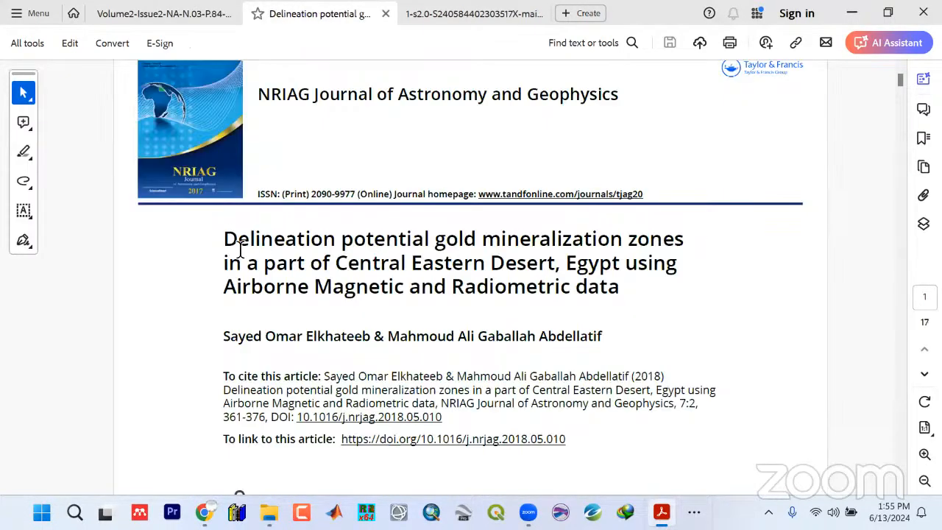
pyautogui.moveTo(225, 238); pyautogui.dragTo(681, 294)
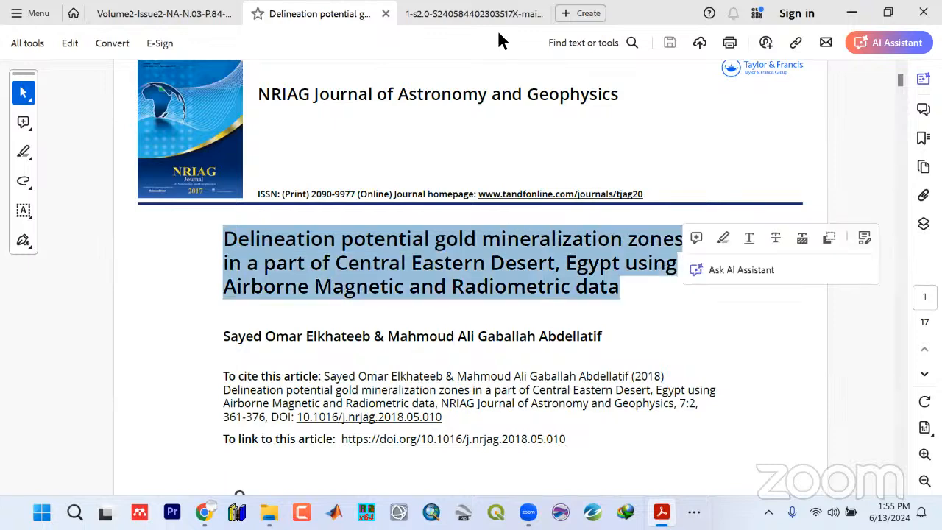
pyautogui.click(482, 13)
pyautogui.scroll(-2, 205, 319)
pyautogui.scroll(2, 197, 323)
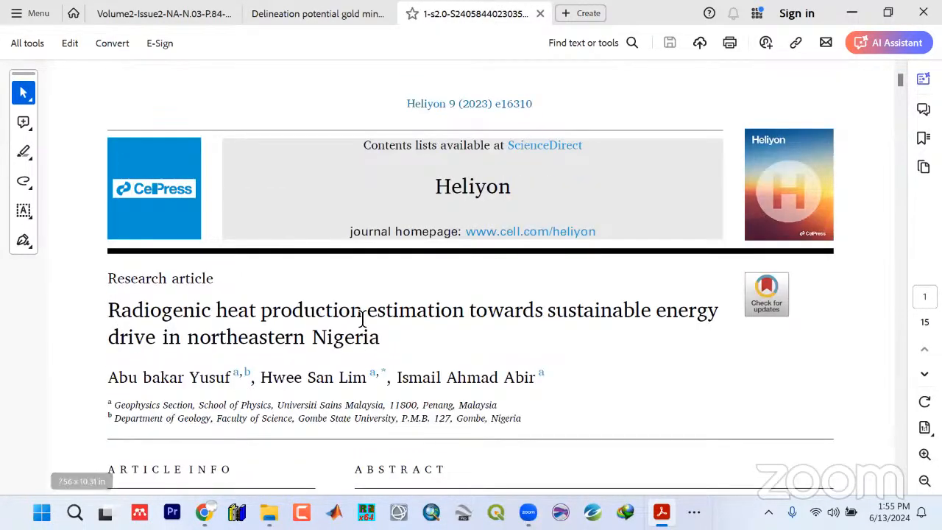
pyautogui.scroll(-1, 362, 318)
# Close all the papers open in Acrobat, and reload the livestream page in Chrome before putting the browser away
pyautogui.click(922, 13)
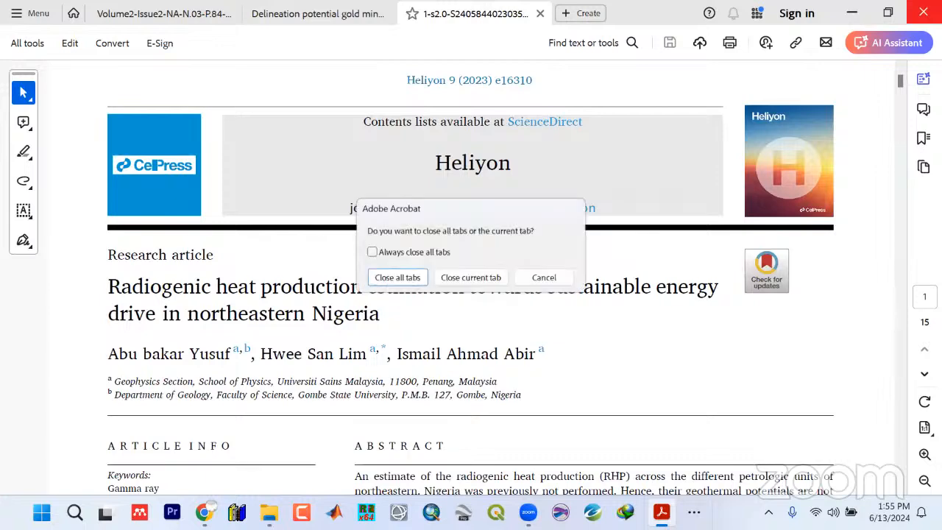
pyautogui.click(397, 278)
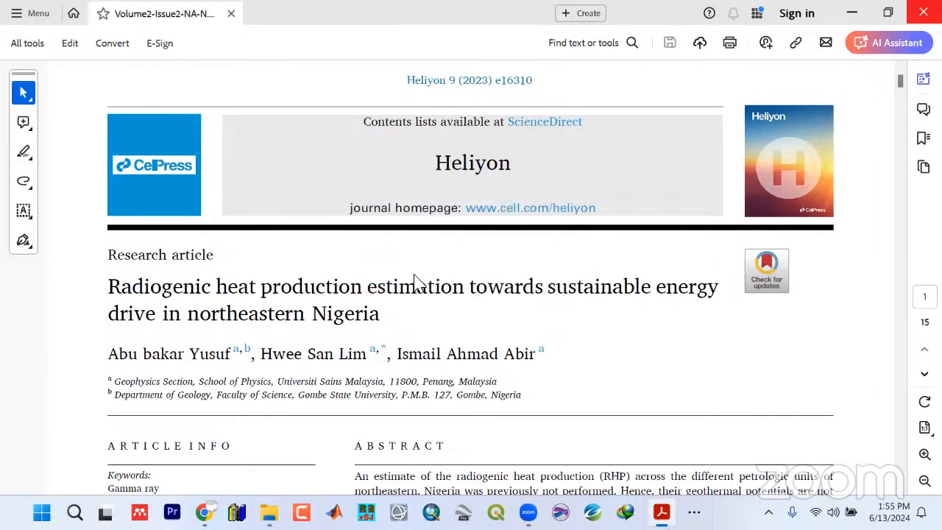
pyautogui.click(557, 288)
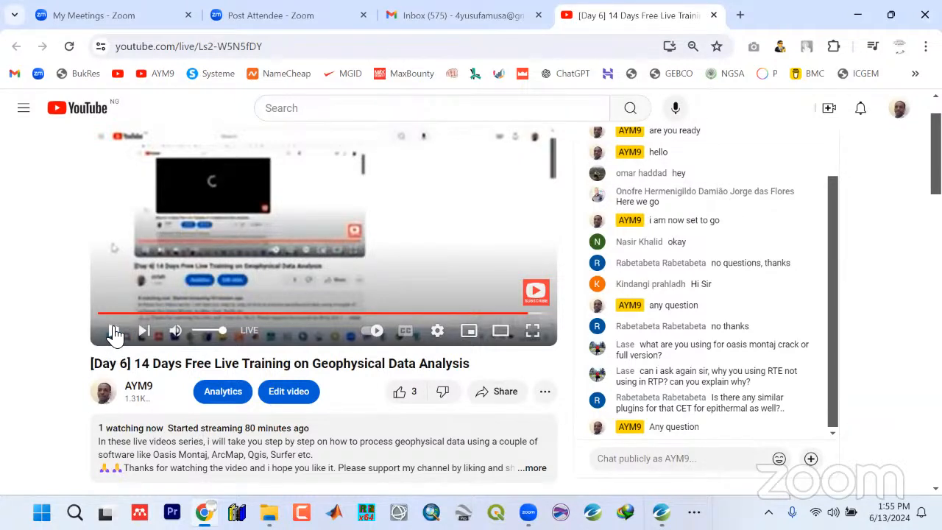
pyautogui.click(70, 45)
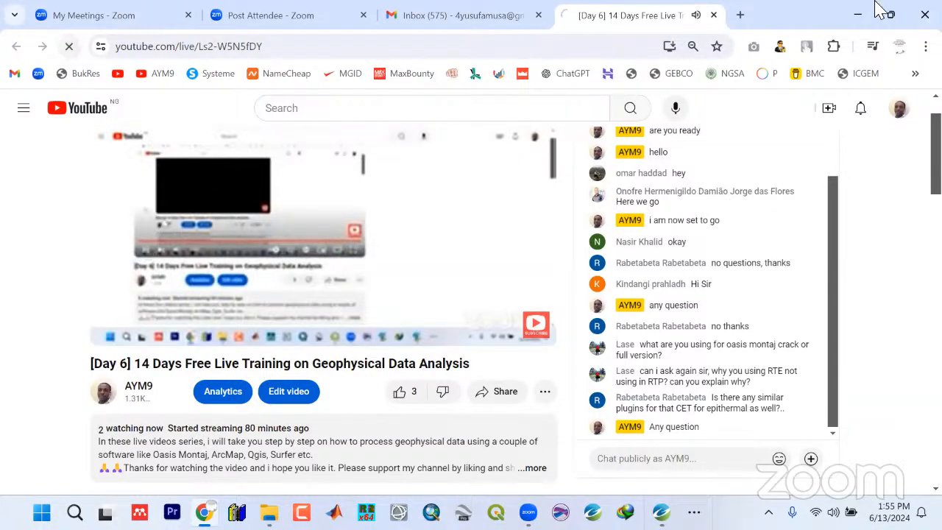
pyautogui.click(852, 9)
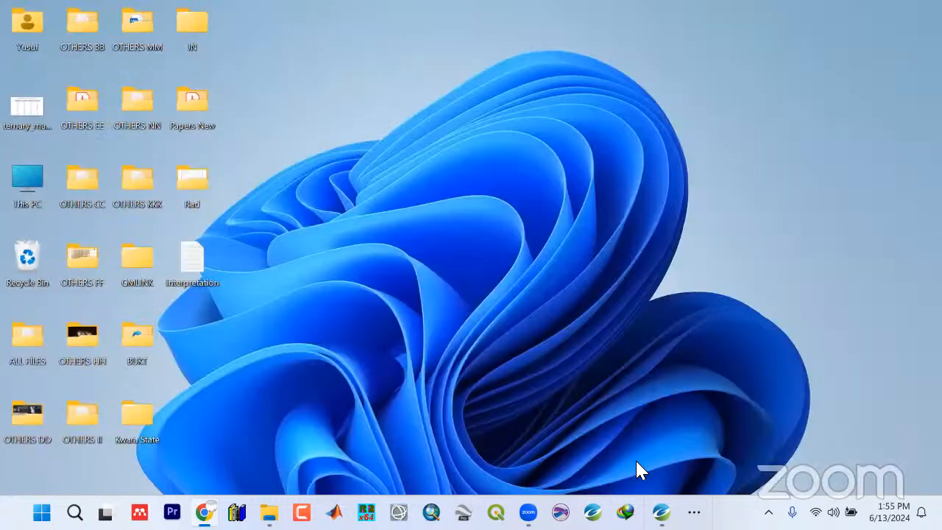
# Switch back to Oasis montaj, save the free_training project and close the program
pyautogui.click(661, 511)
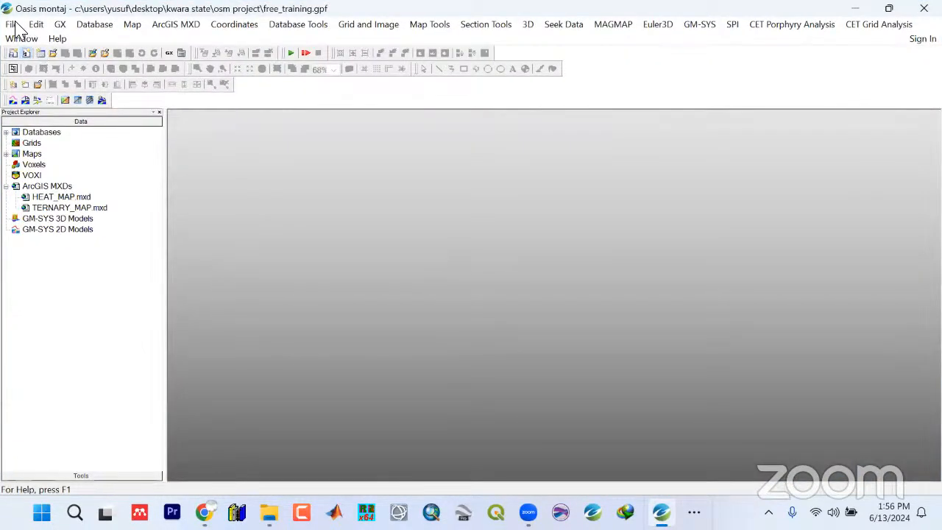
pyautogui.click(12, 24)
pyautogui.moveTo(28, 41)
pyautogui.click(157, 67)
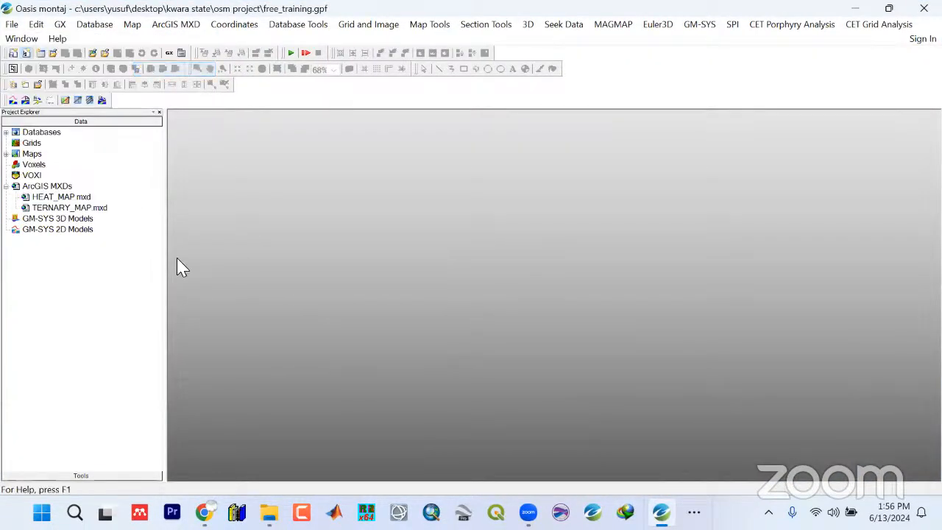
pyautogui.moveTo(166, 240); pyautogui.dragTo(159, 240)
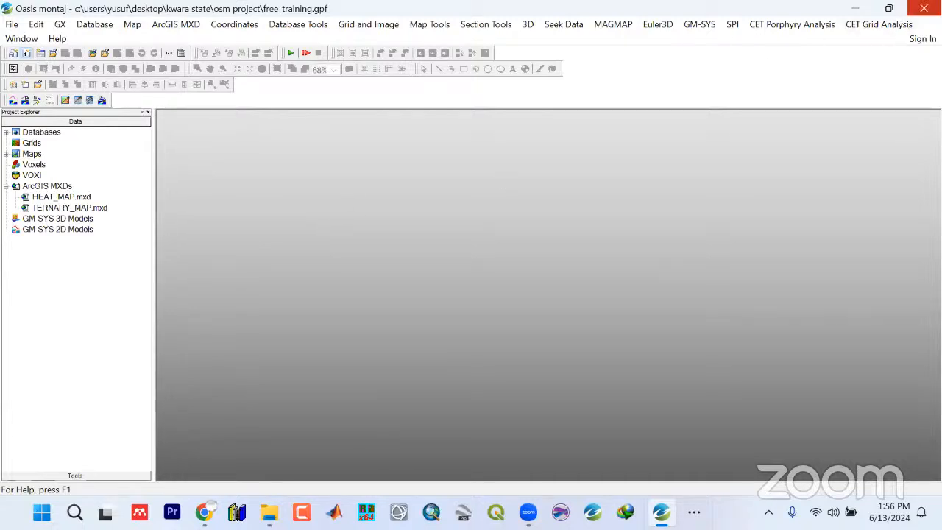
pyautogui.click(923, 8)
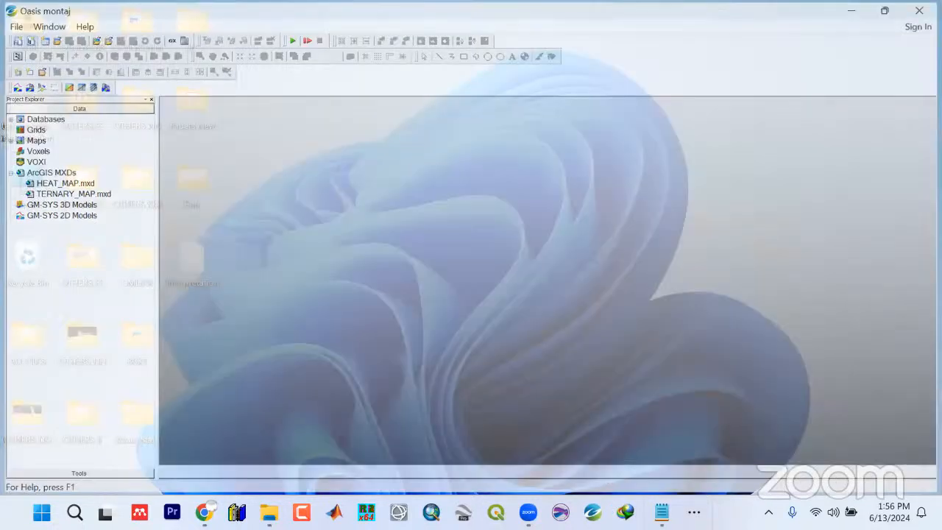